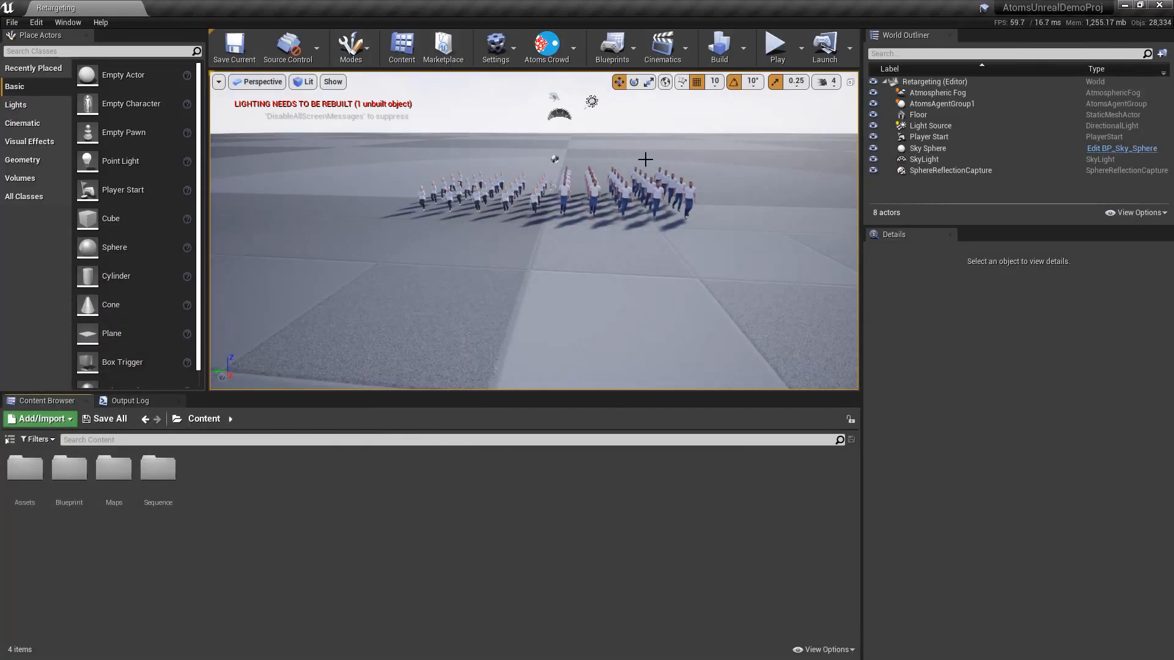
- View the crowd from a higher angle, and look through the project's Maps folder before returning to Content
alt+drag(635, 236, 844, 244)
alt+drag(592, 241, 727, 263)
double_click(113, 470)
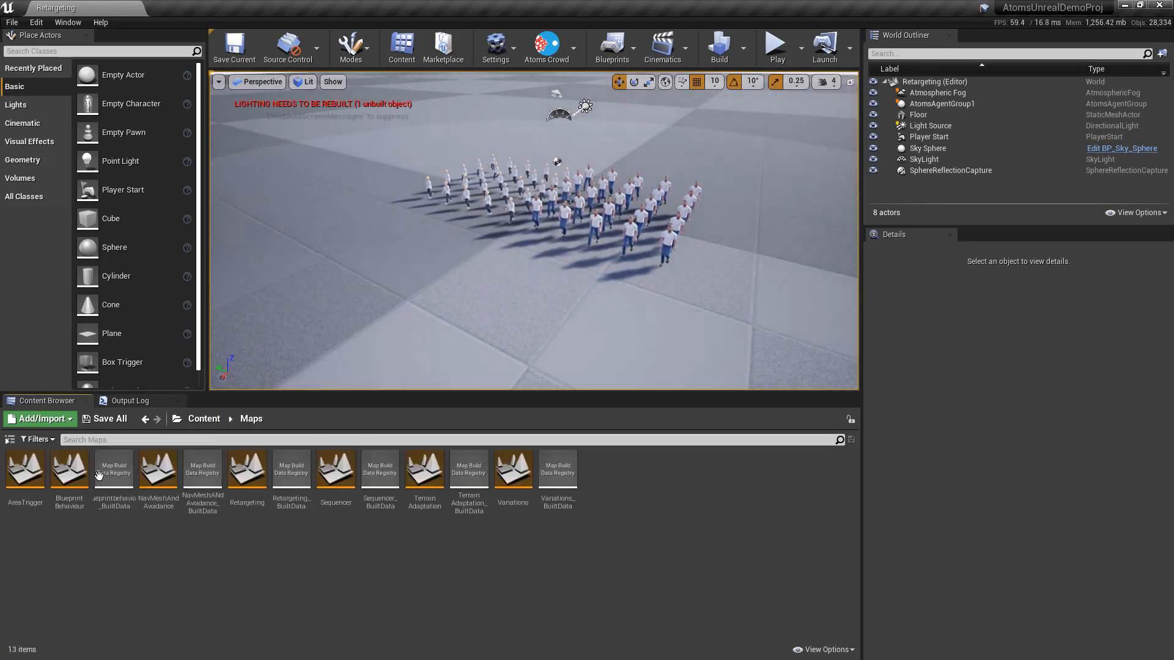
click(203, 419)
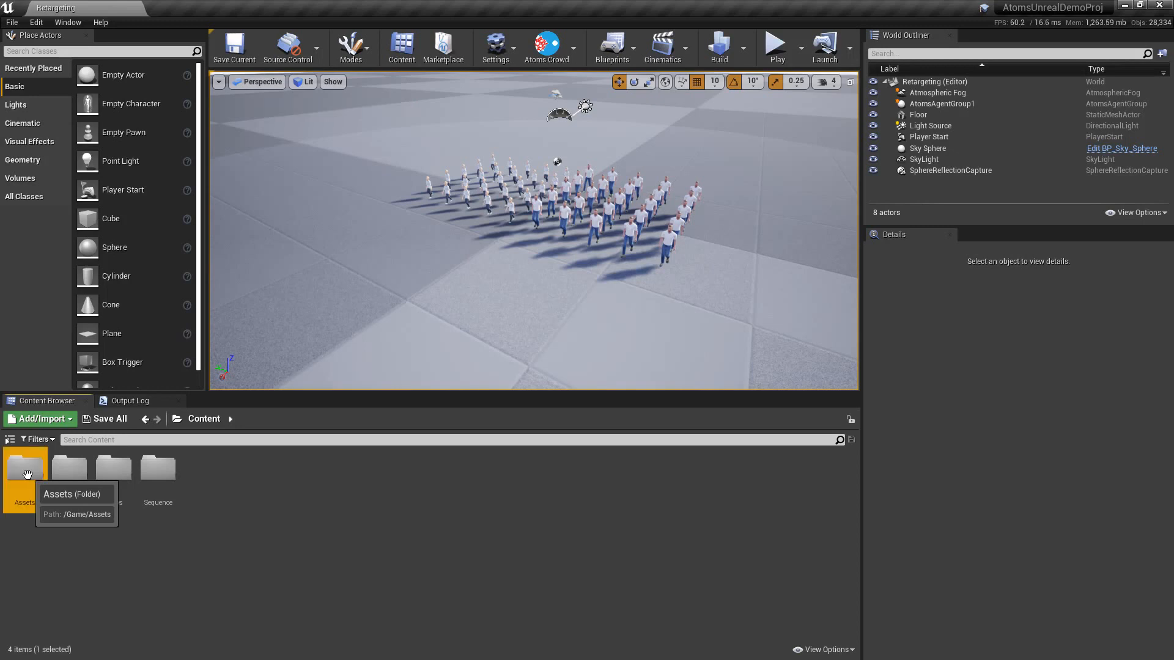
- Open the AT_man agent type asset from the Assets/Man/AgentTypes folder
double_click(27, 475)
double_click(31, 475)
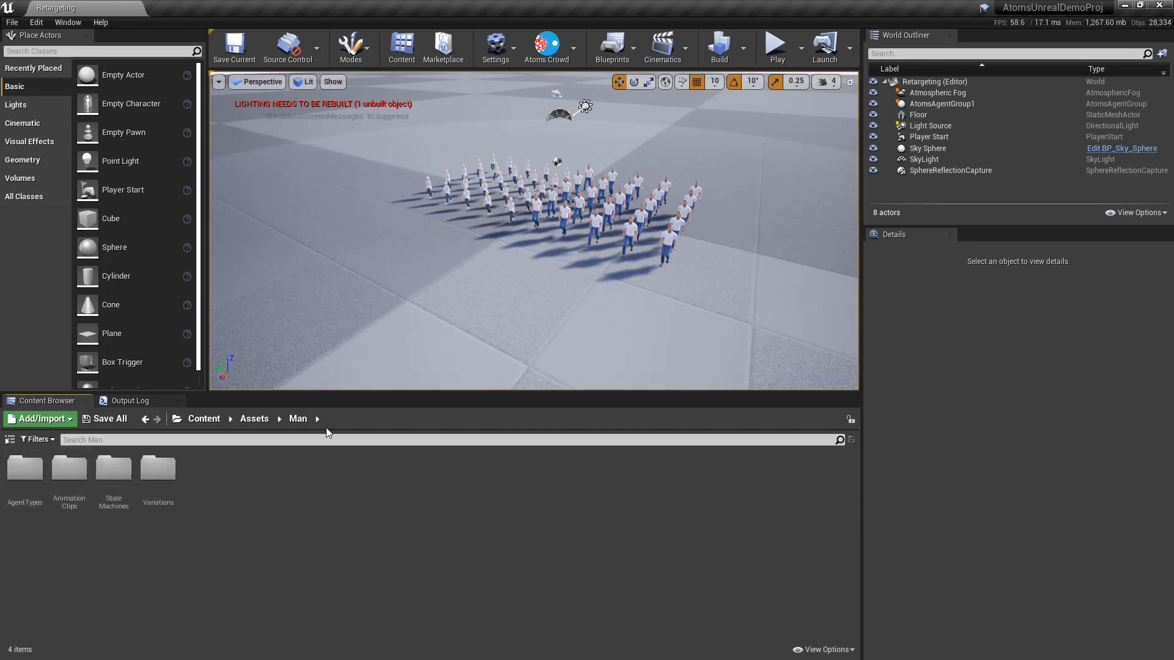
double_click(32, 474)
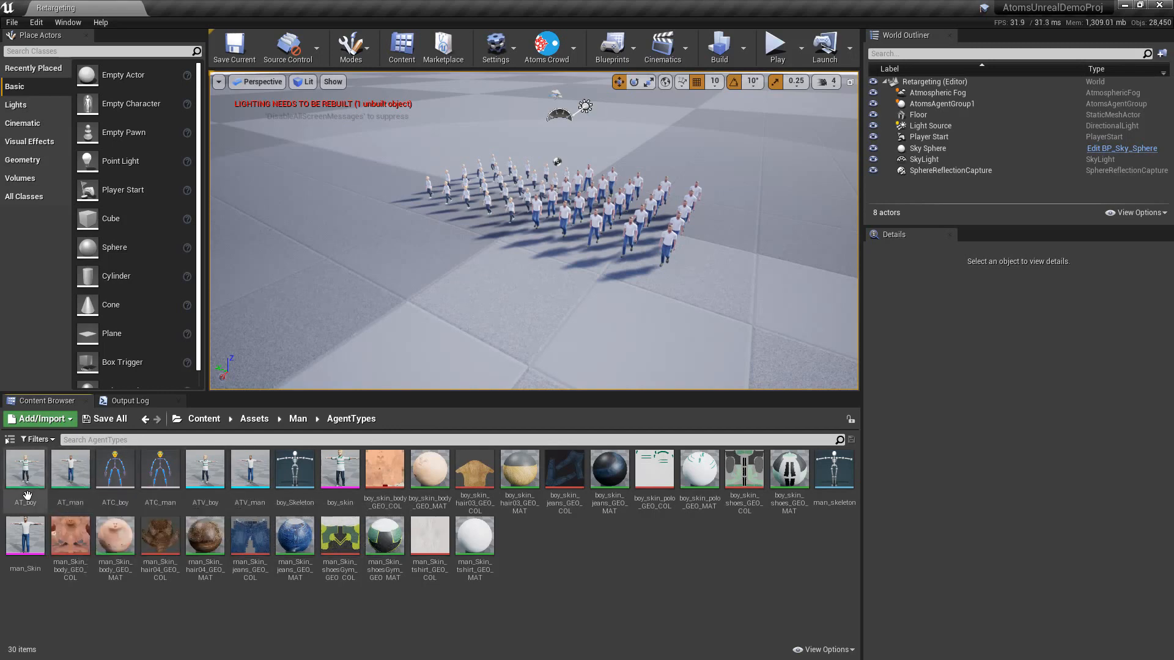
double_click(66, 483)
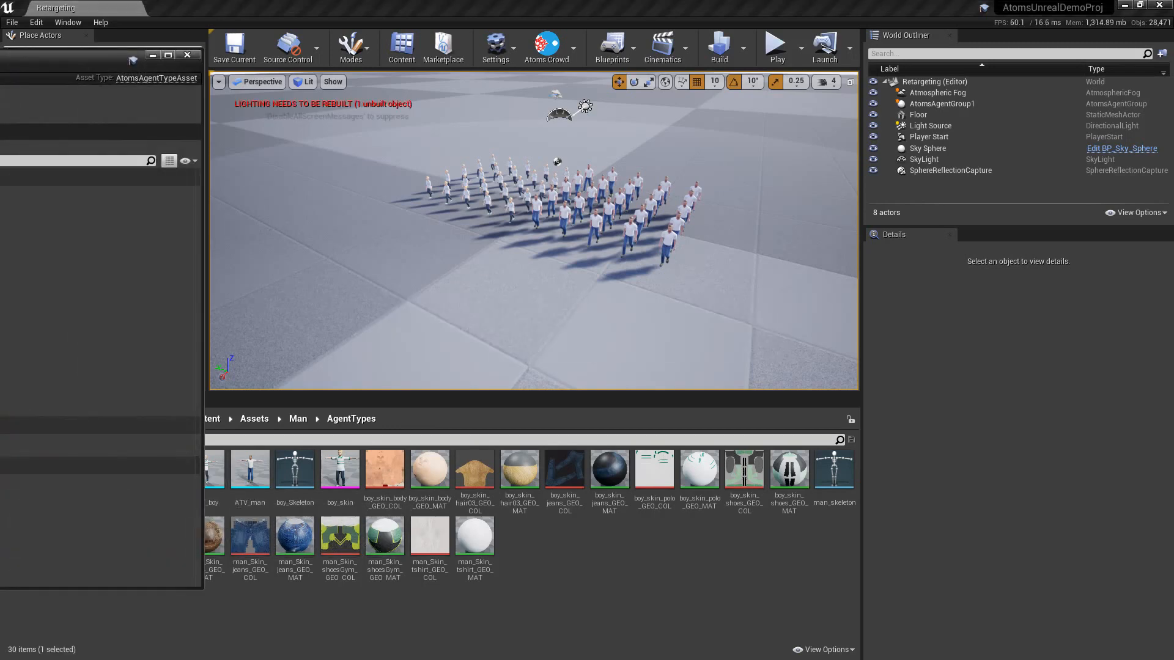
- Bring the AT_man editor window fully into view and examine its Collision Shape settings
drag(0, 64, 541, 70)
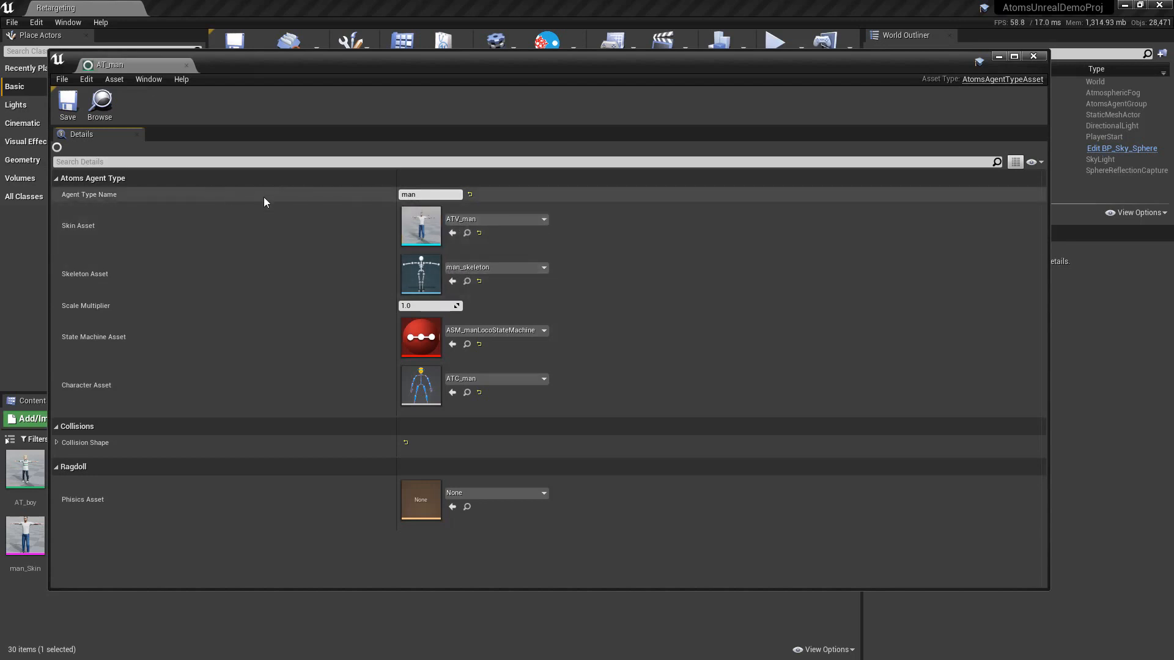
drag(411, 61, 460, 57)
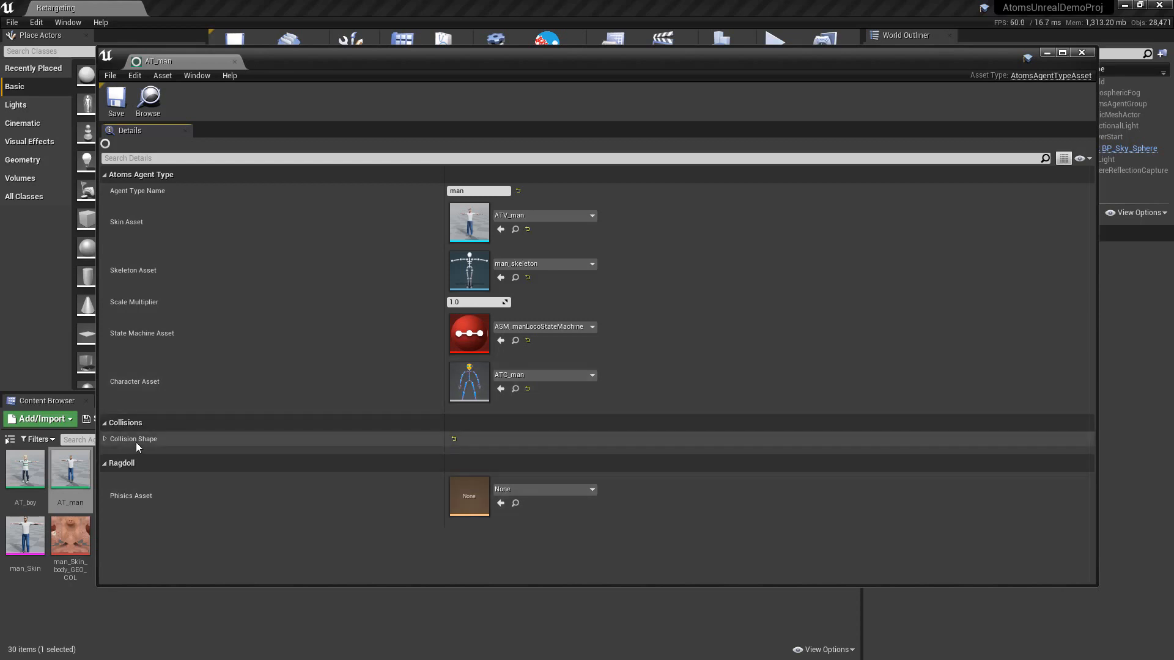
click(119, 440)
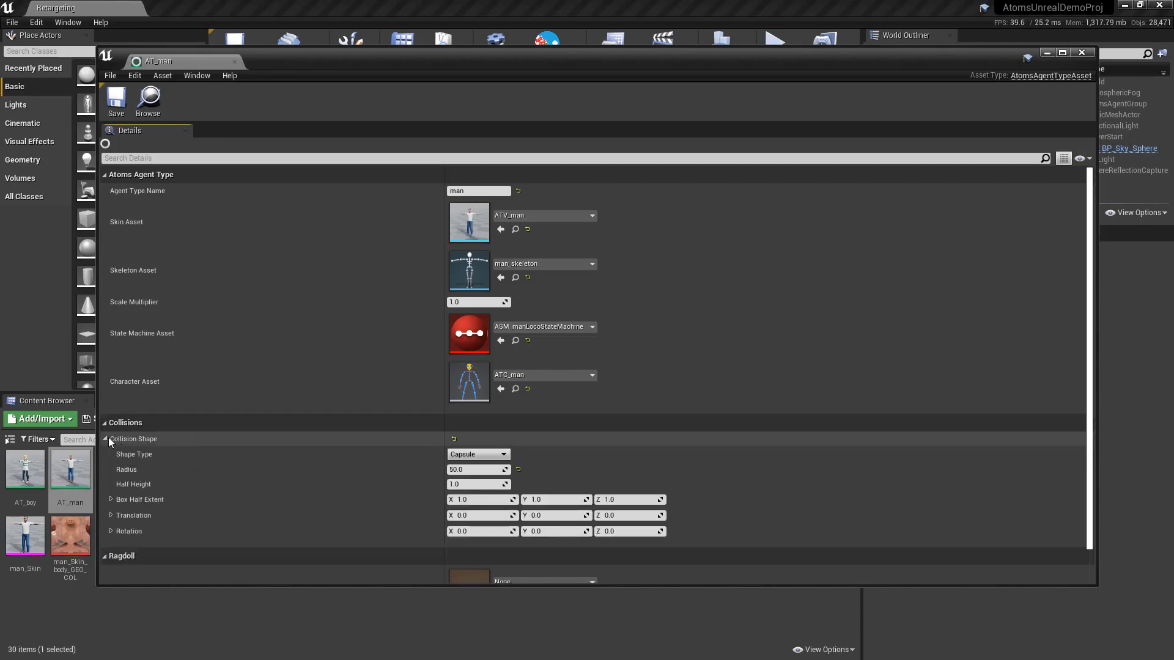
click(108, 438)
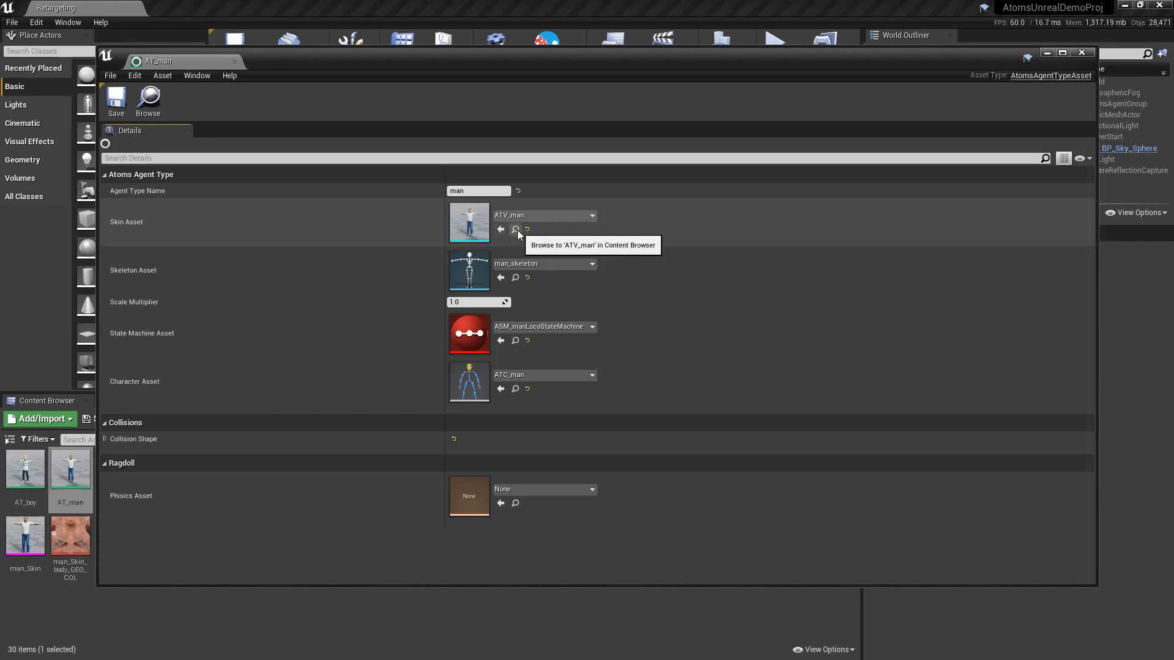
- Open the ATV_man variation used as the agent type's Skin Asset and examine its Skeletal Meshes entry
click(515, 229)
double_click(468, 224)
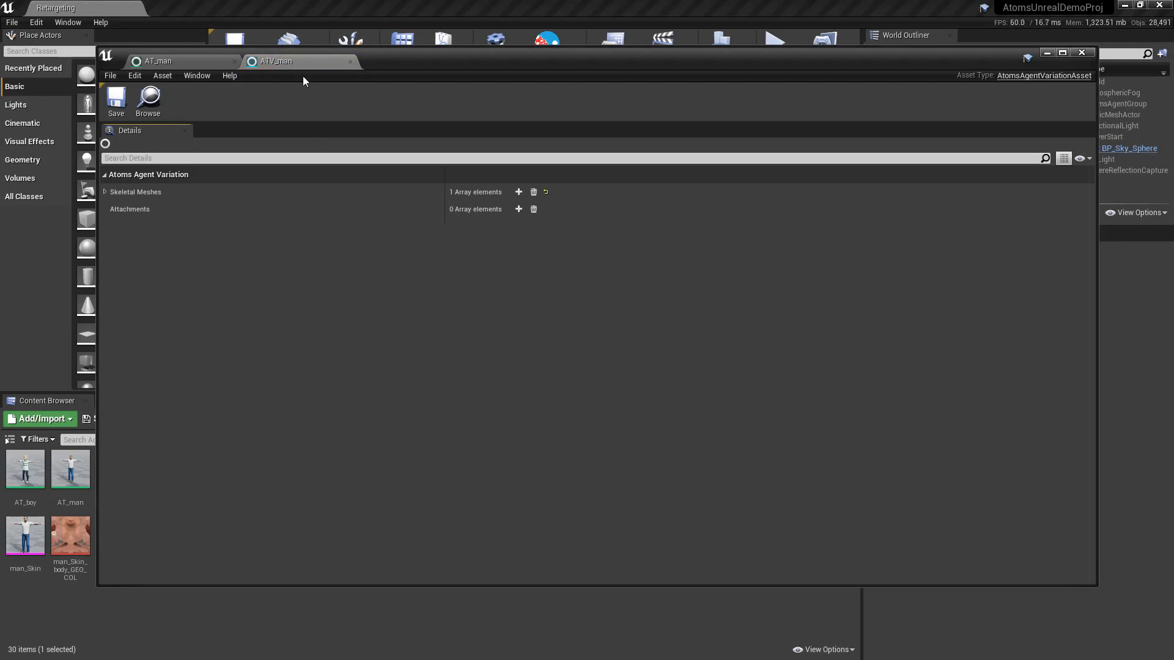
mouse_move(416, 72)
mouse_down()
mouse_move(639, 73)
mouse_move(673, 105)
mouse_move(472, 72)
mouse_move(419, 93)
mouse_up()
click(416, 141)
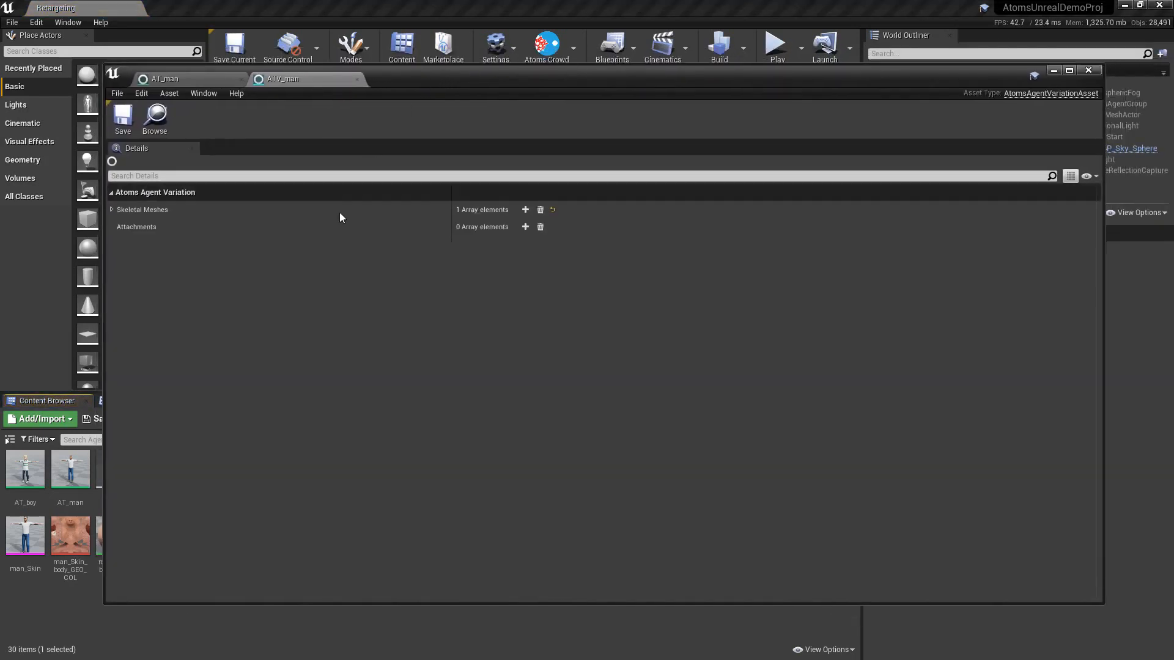
click(111, 209)
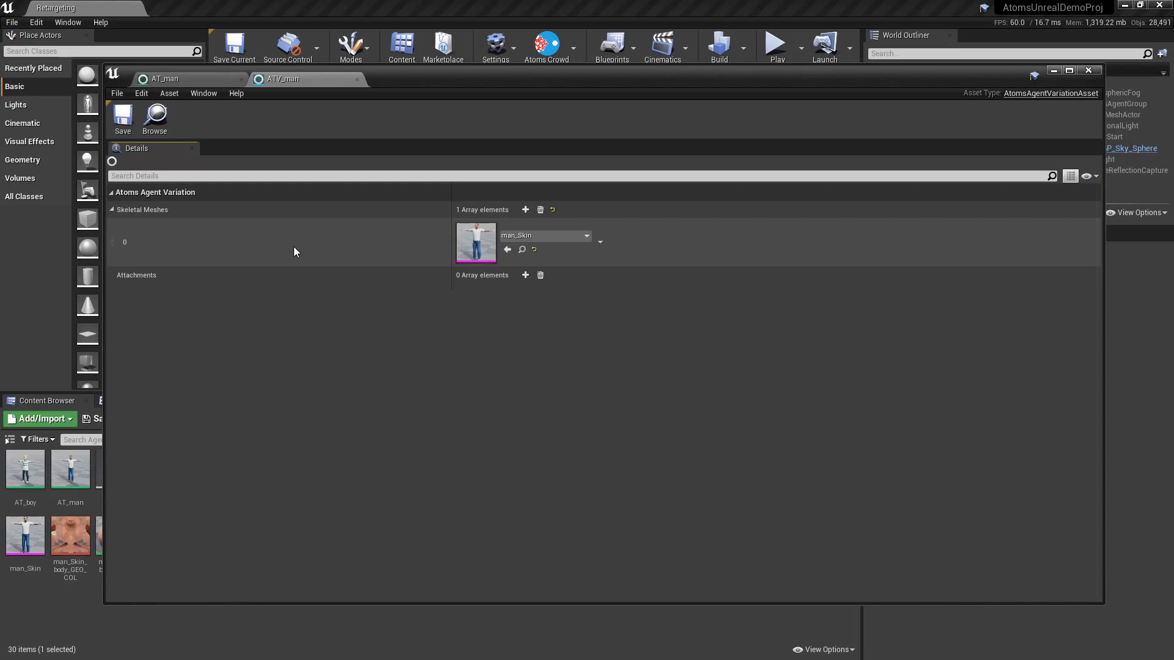
- Look back at the AT_man settings, return to the ATV_man variation and close it
drag(415, 78, 476, 76)
click(246, 82)
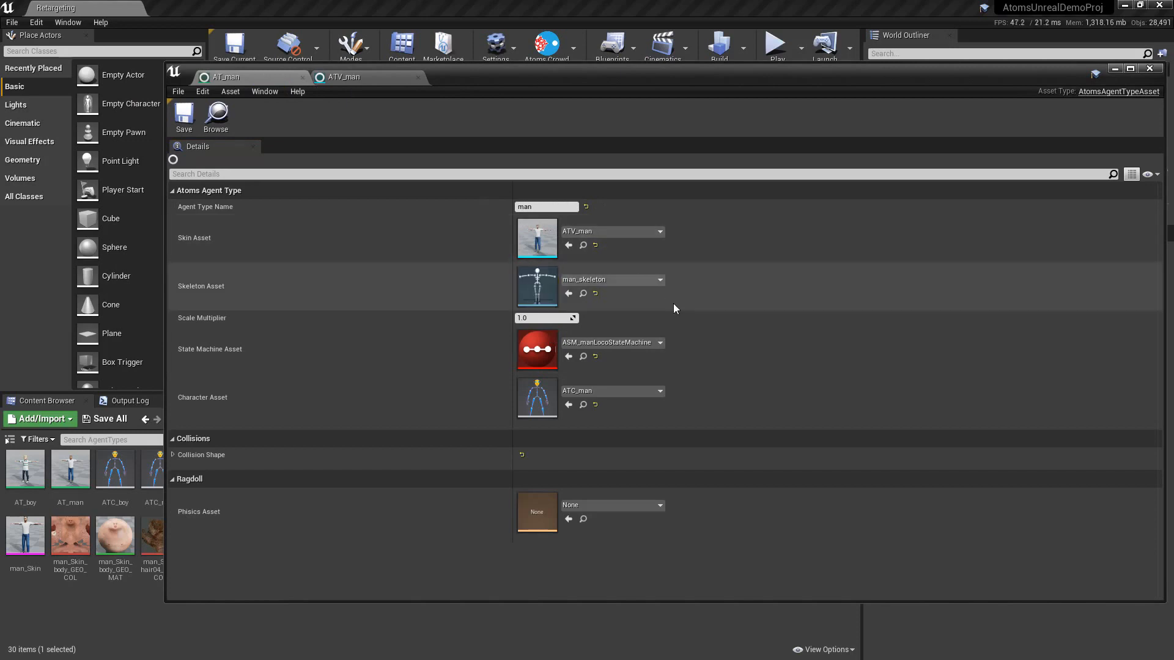
click(355, 76)
drag(527, 74, 470, 82)
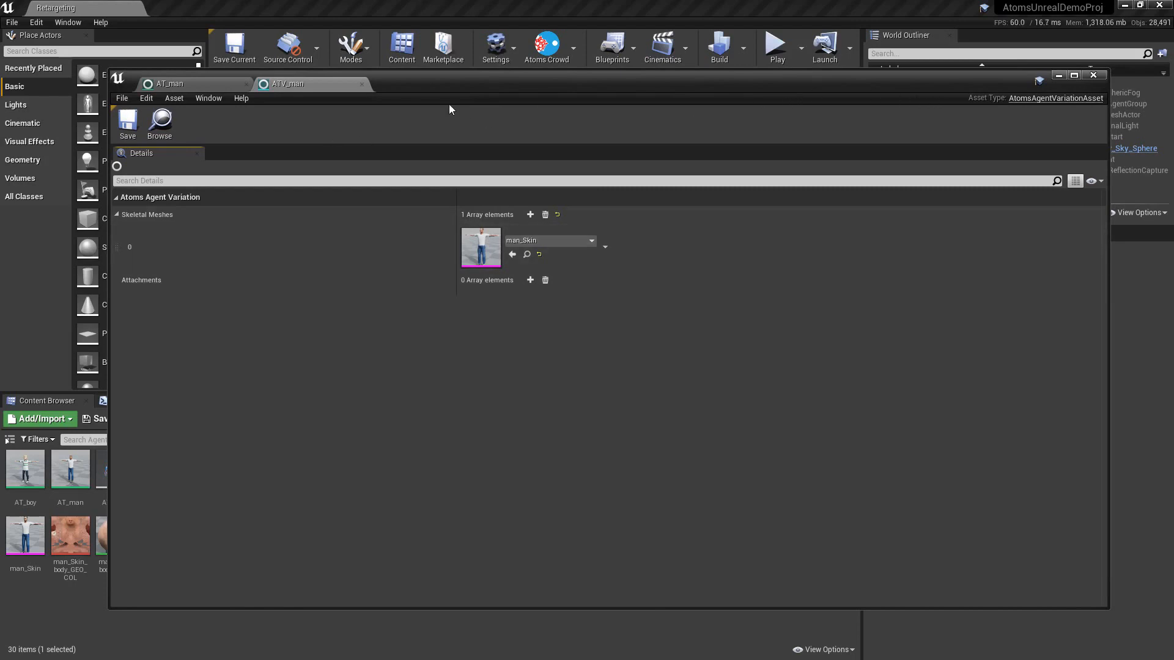
click(362, 85)
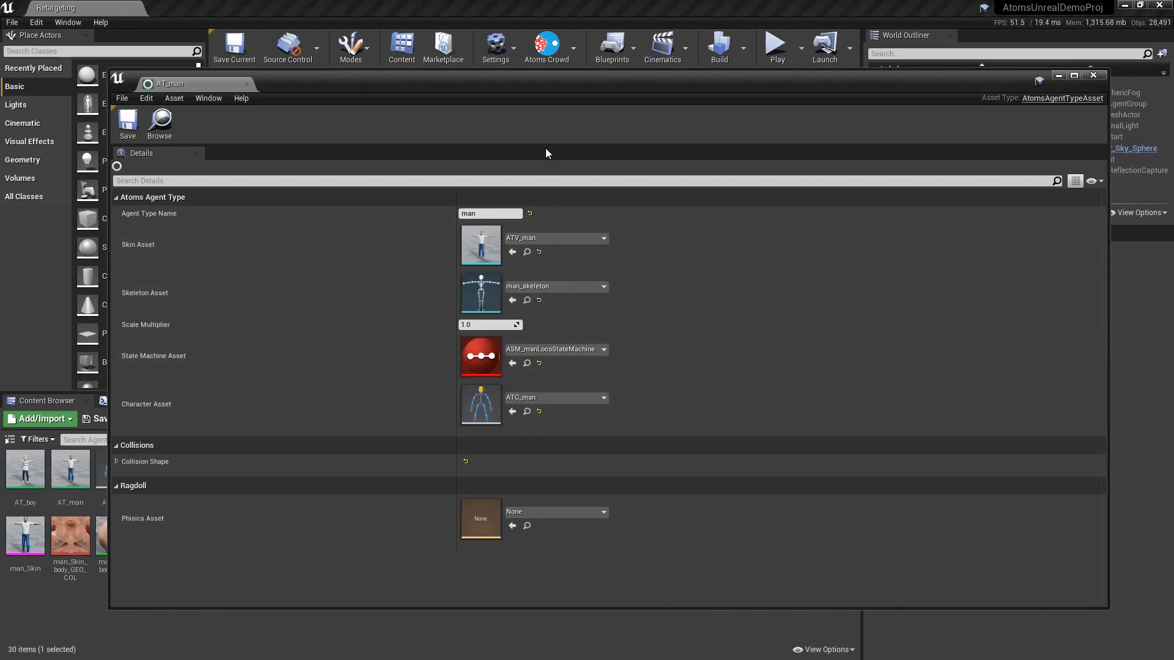
- Open the man_skeleton asset assigned as AT_man's Skeleton Asset
drag(565, 80, 613, 63)
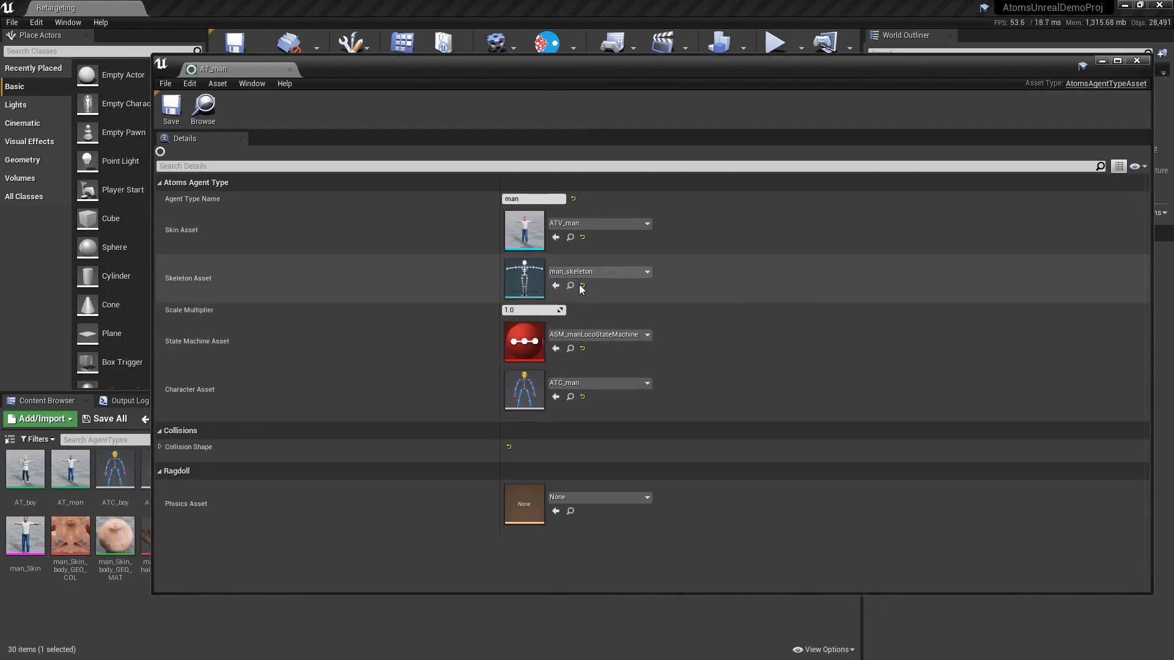
click(573, 286)
double_click(525, 276)
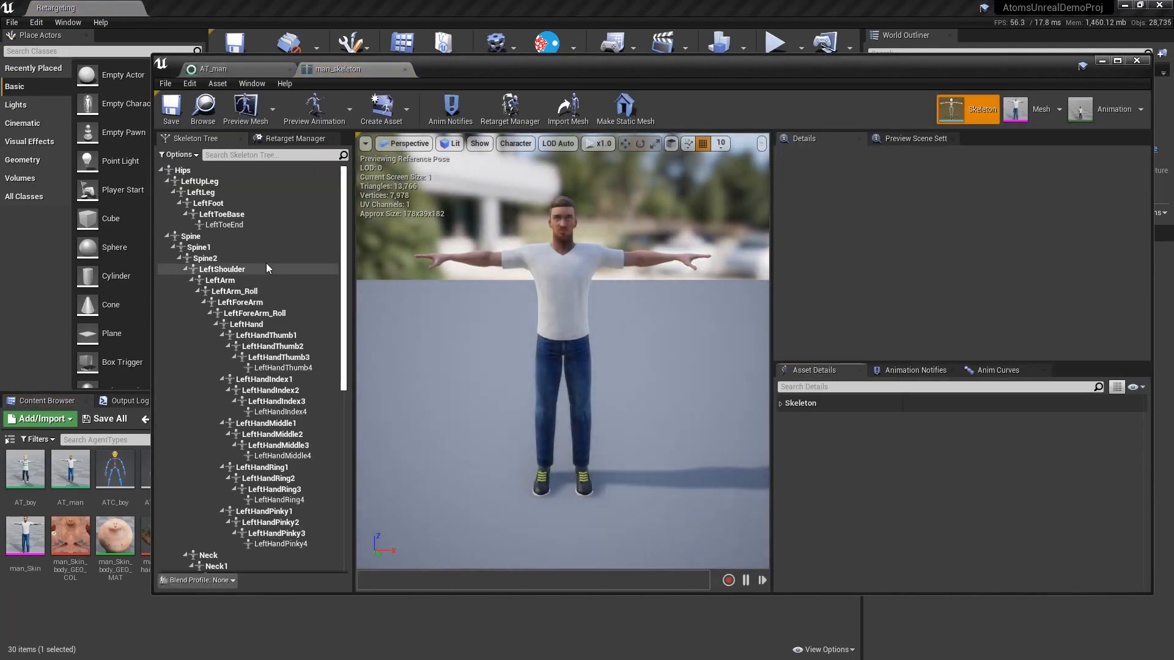
- Expand the skeleton's Asset User Data down to the Atoms Skeleton properties and maximize the editor window
click(780, 403)
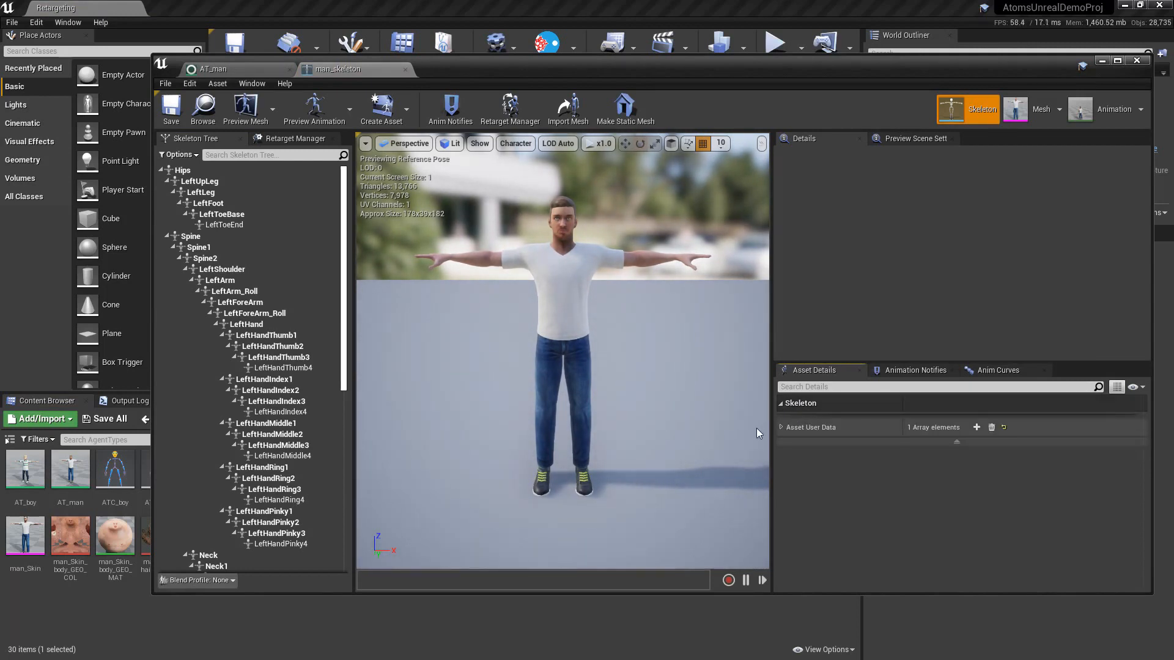
click(781, 427)
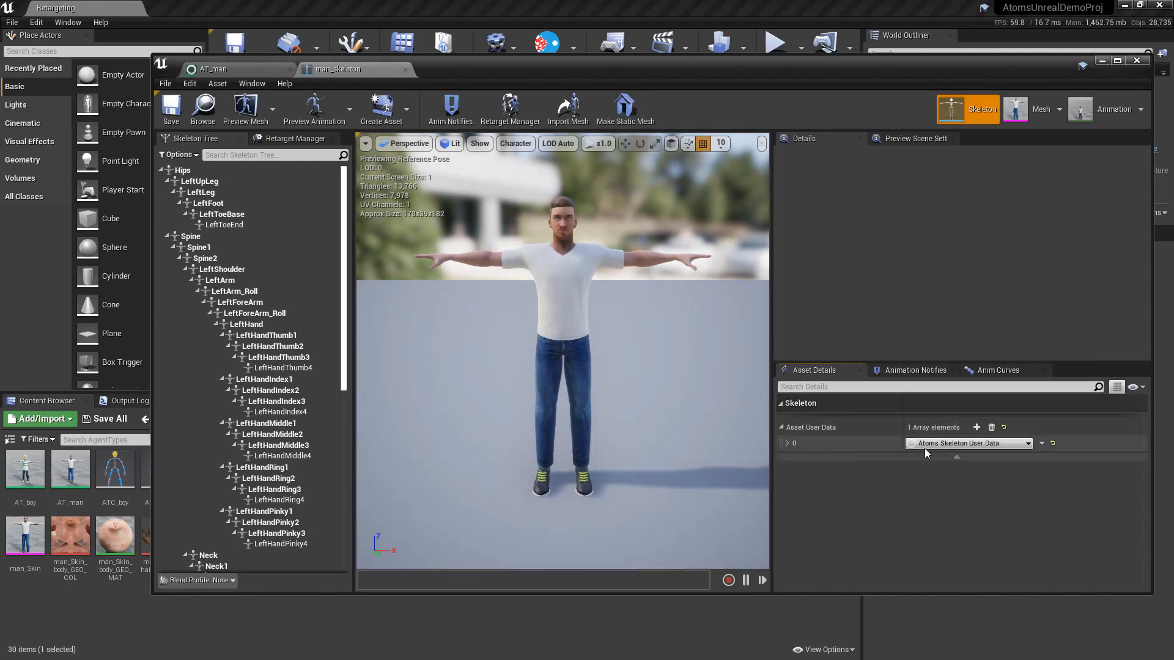
click(787, 443)
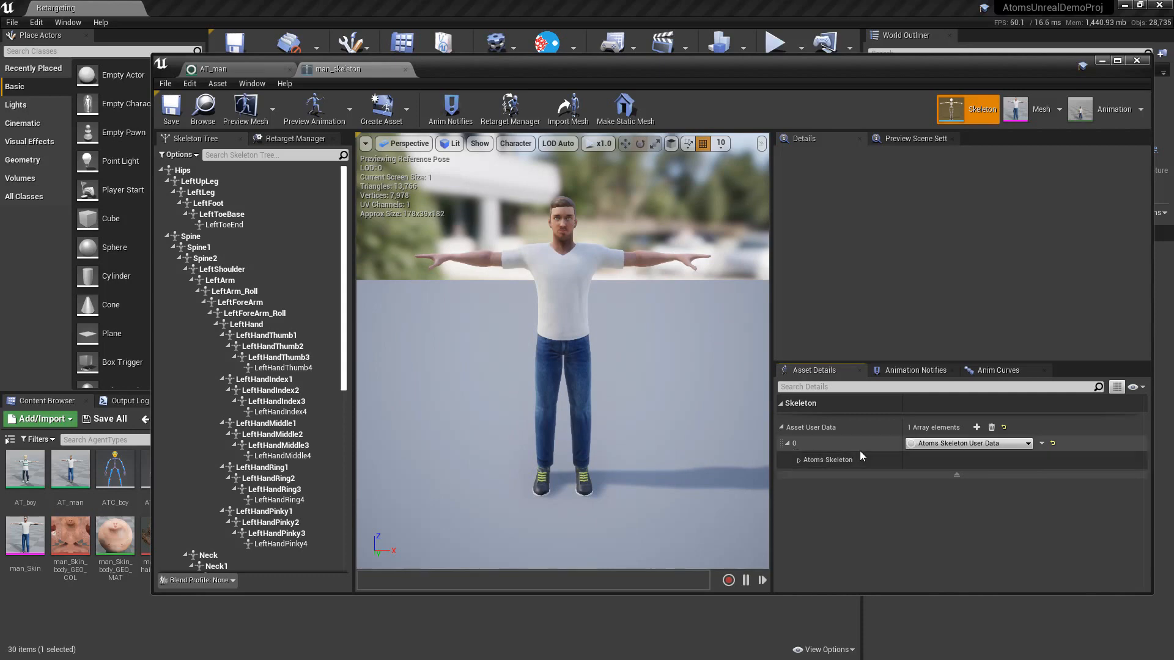
click(797, 460)
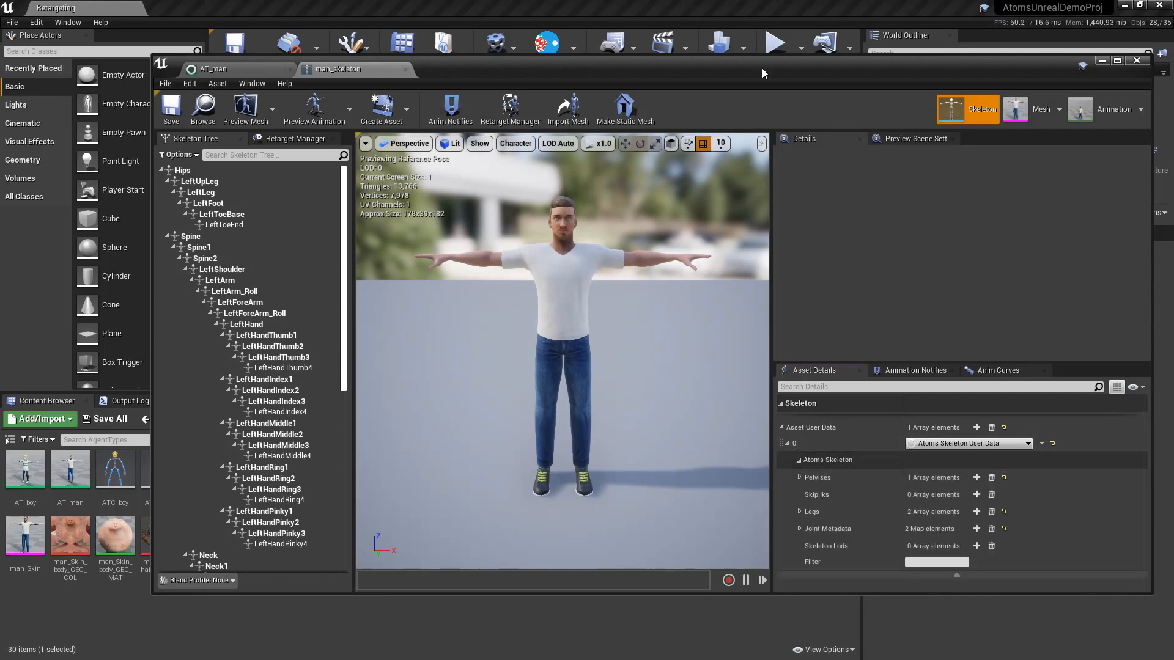
drag(762, 68, 730, 54)
double_click(730, 54)
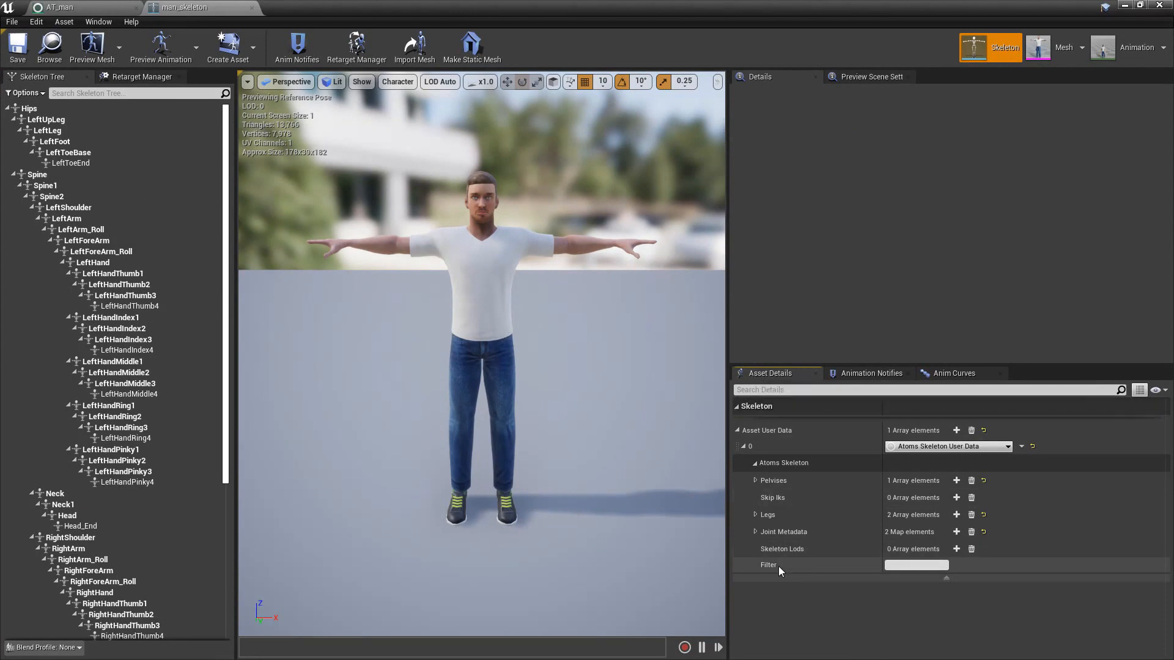
- Examine the Joint Metadata and Pelvises entries in the Atoms Skeleton properties, collapsing each one again
click(755, 532)
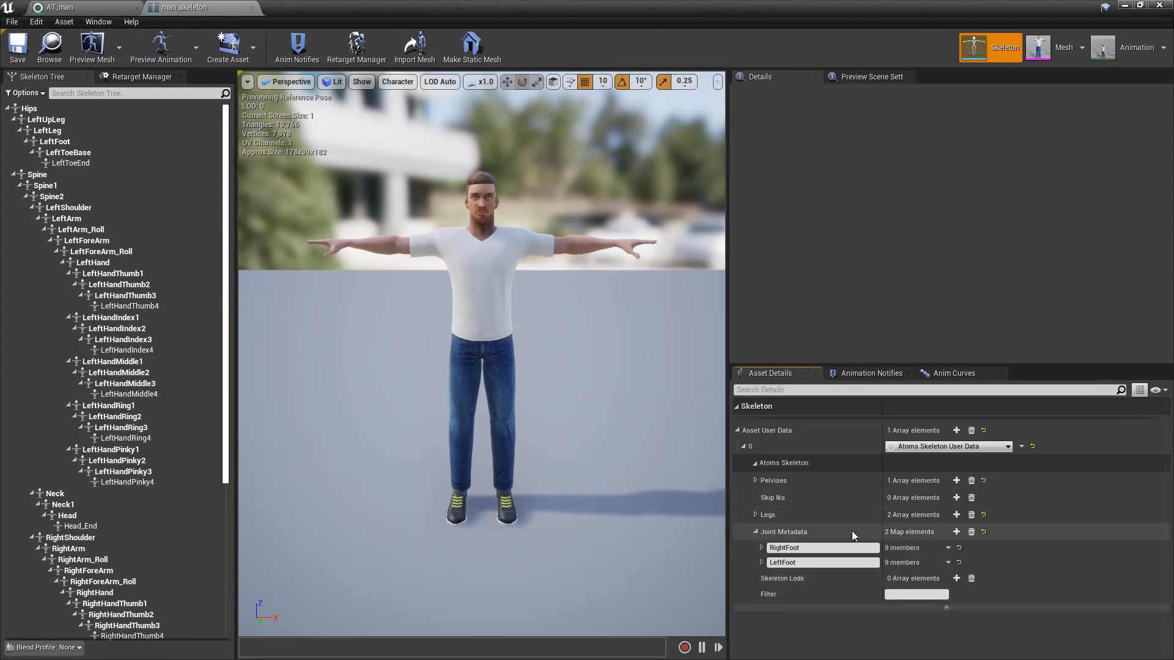
click(758, 531)
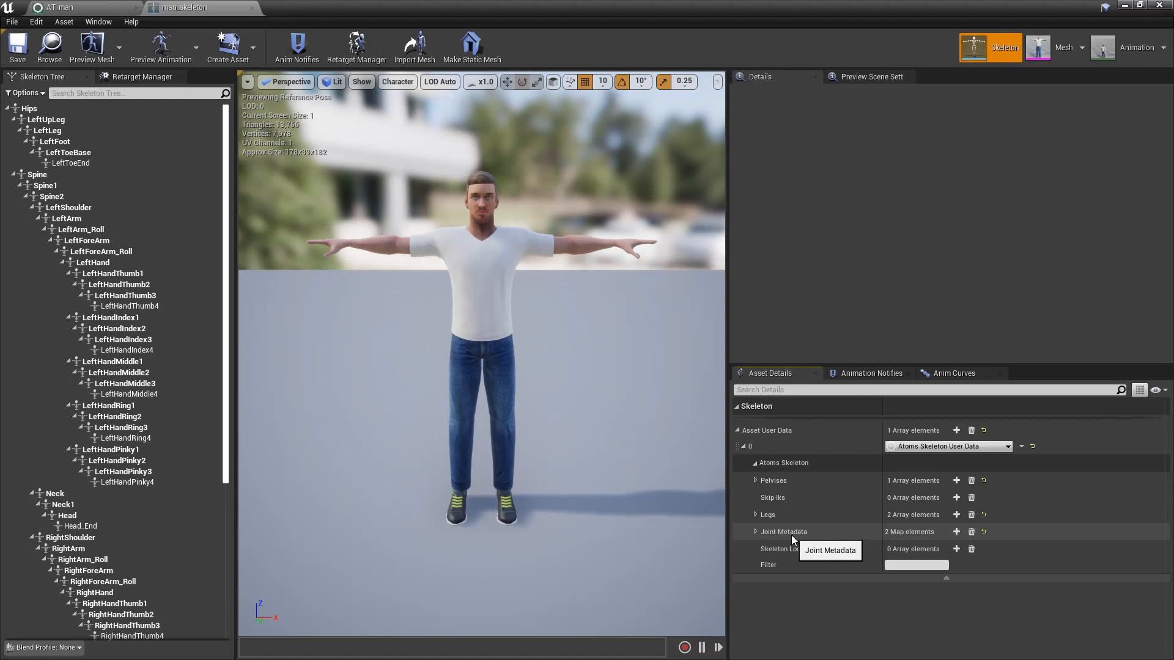
click(754, 481)
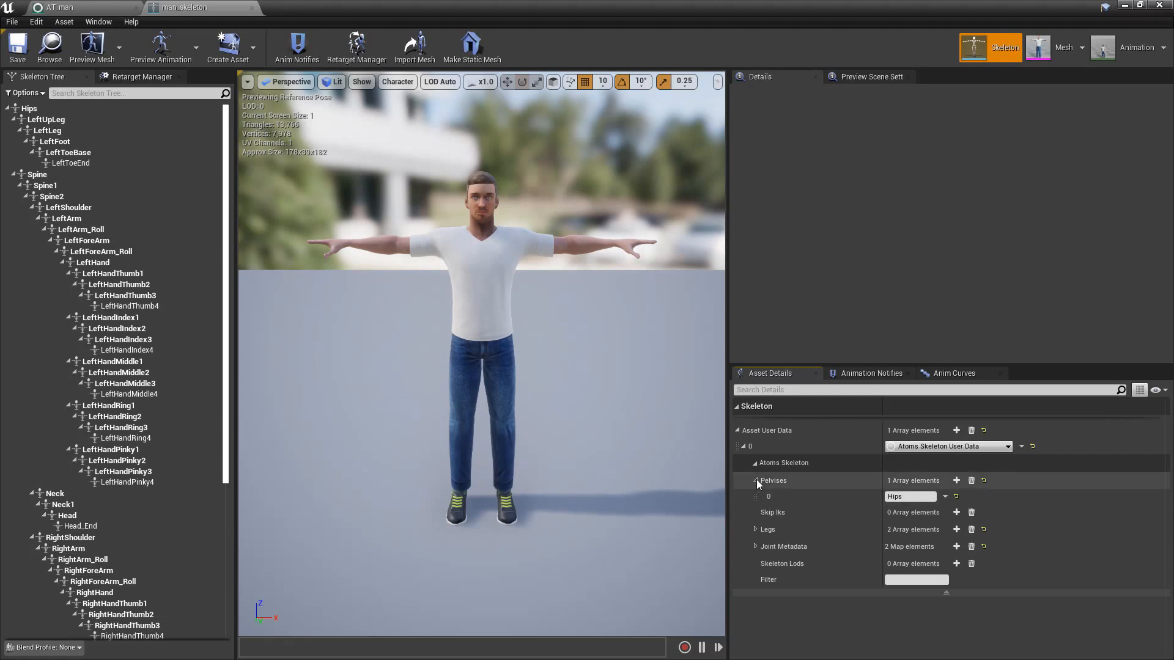
click(756, 480)
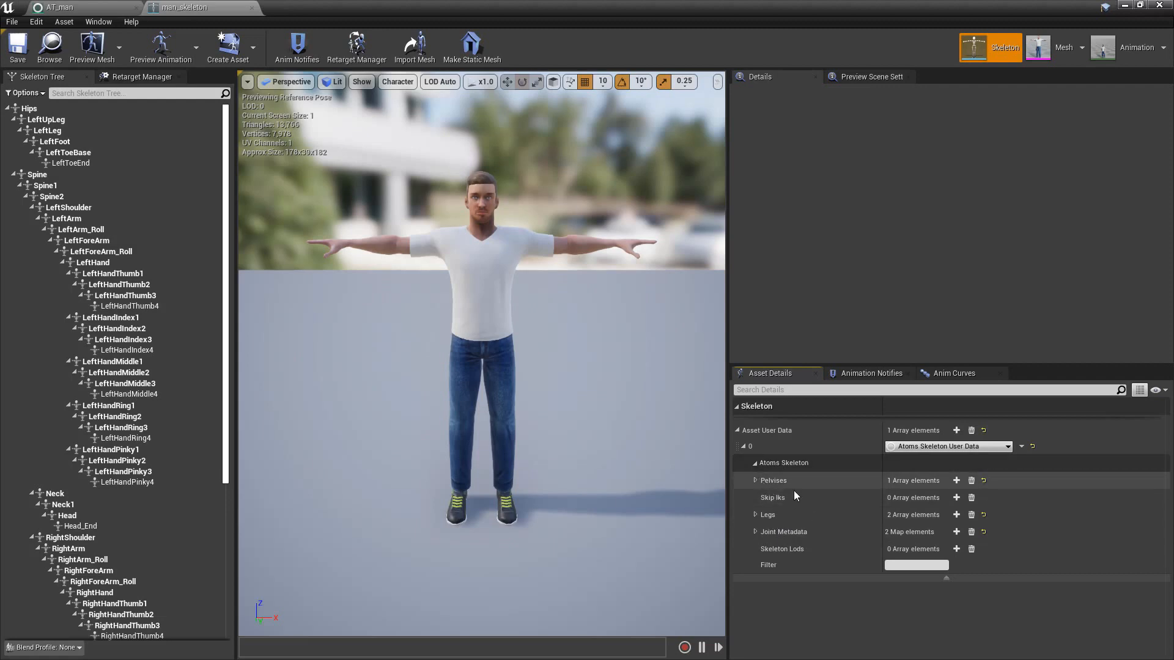
click(755, 481)
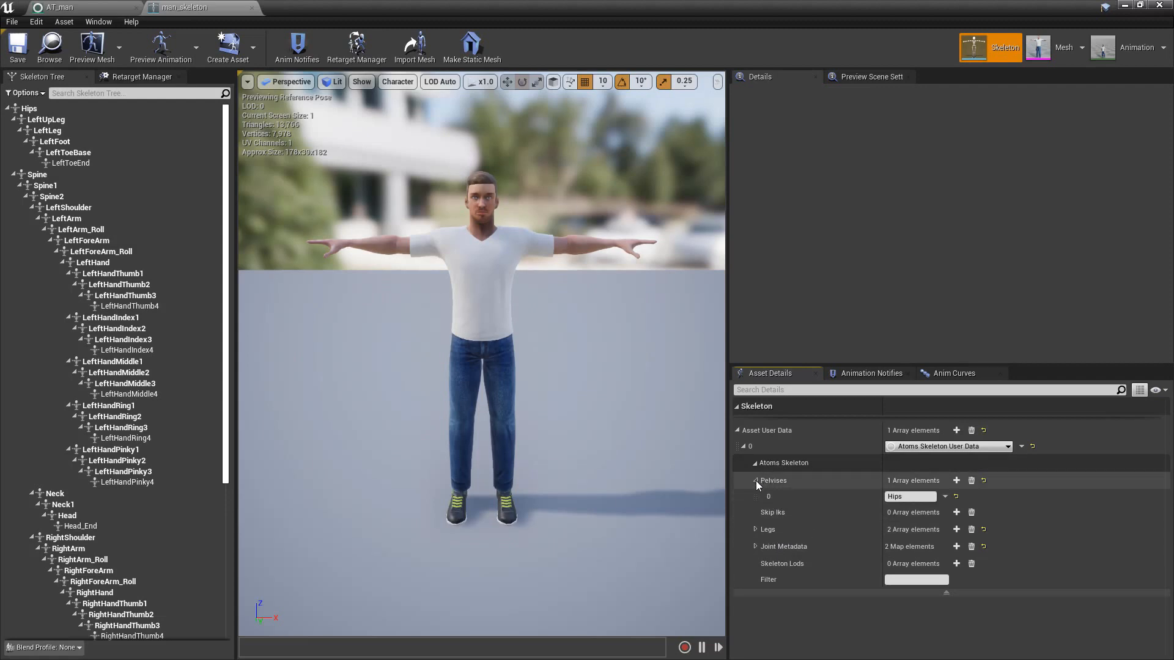
click(755, 480)
- Examine the foot joints and pole vector of the first Legs entry, and collapse the Legs list
click(756, 515)
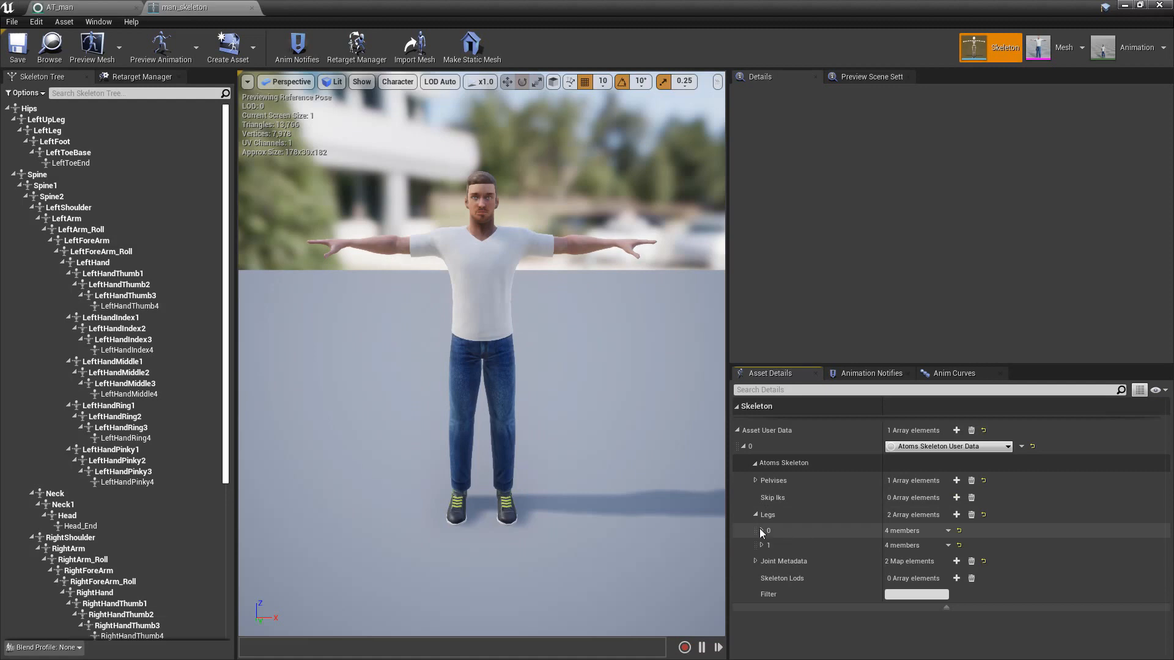
click(760, 530)
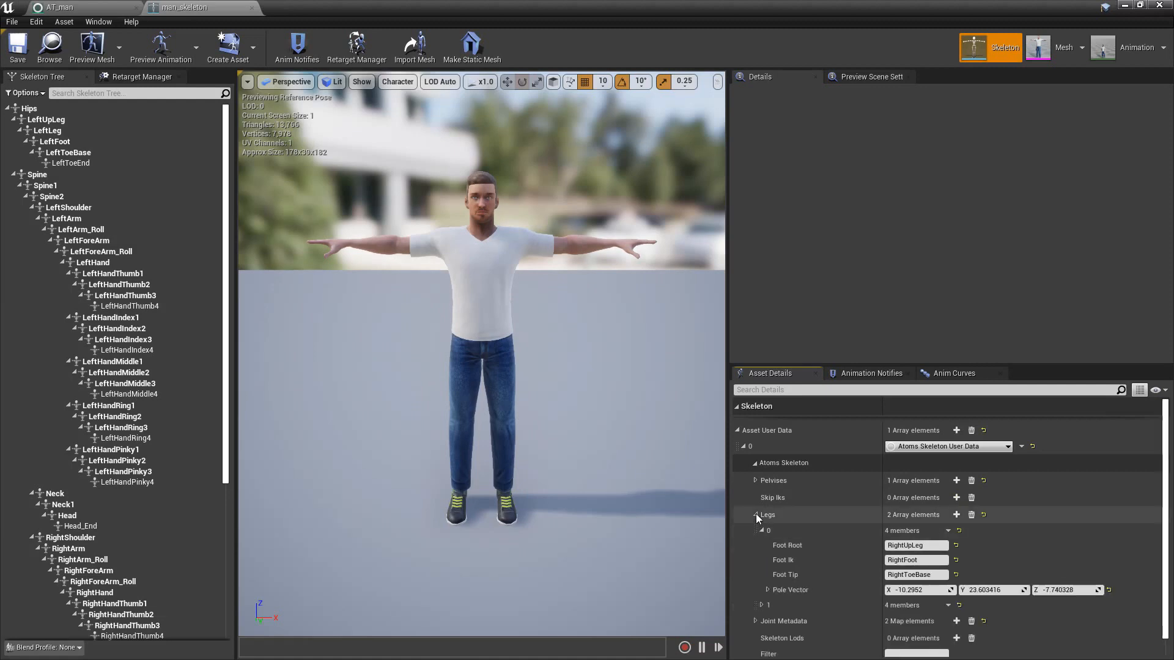
click(756, 514)
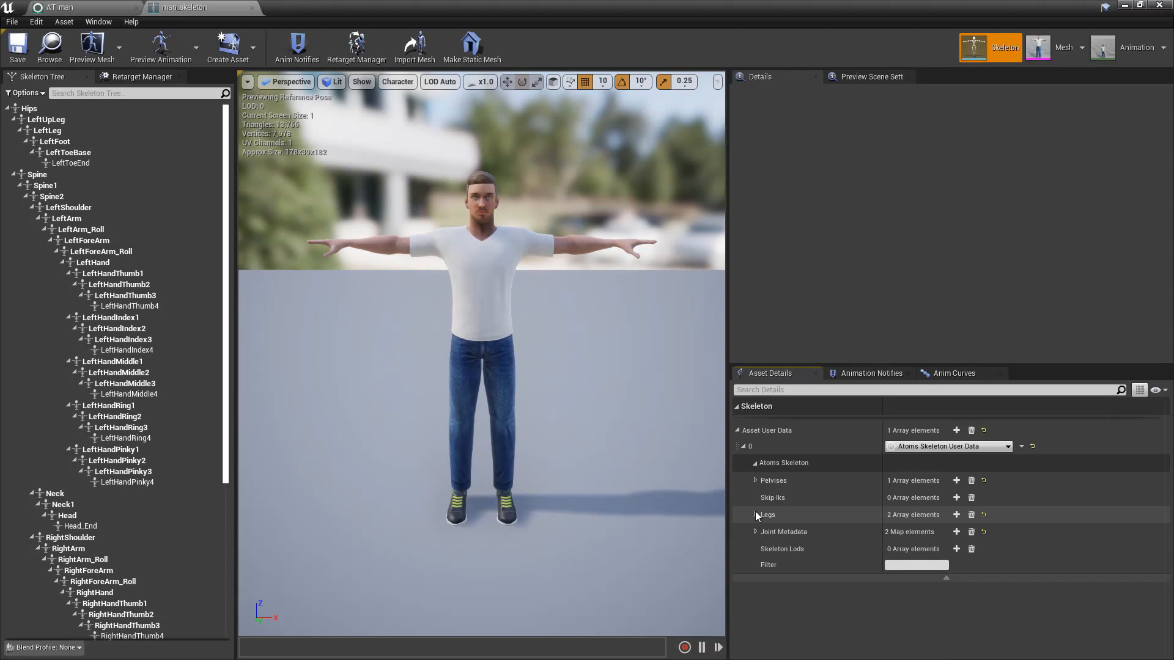
click(755, 514)
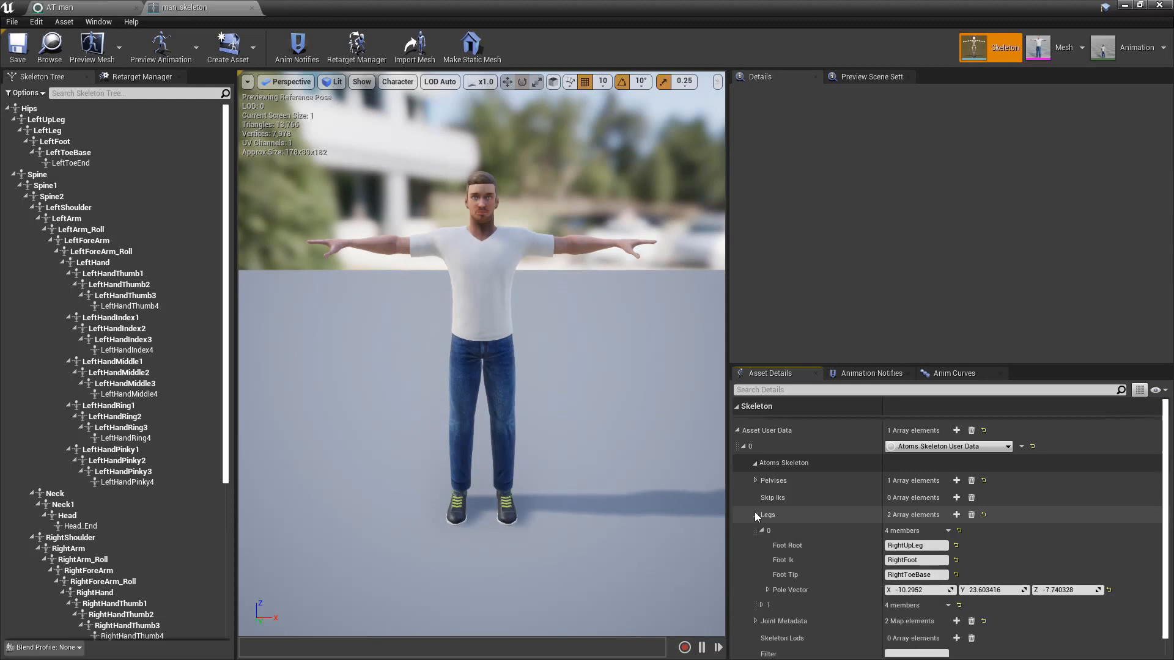
click(756, 514)
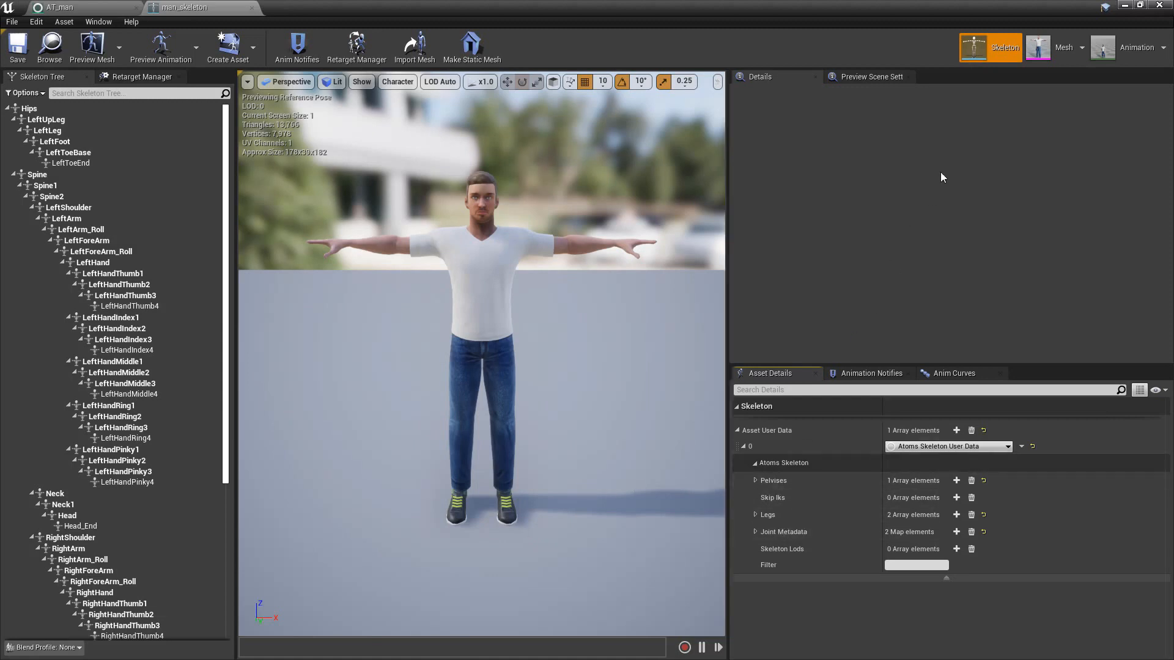
- Close the man_skeleton and AT_man editors and go back to the Man folder
click(252, 7)
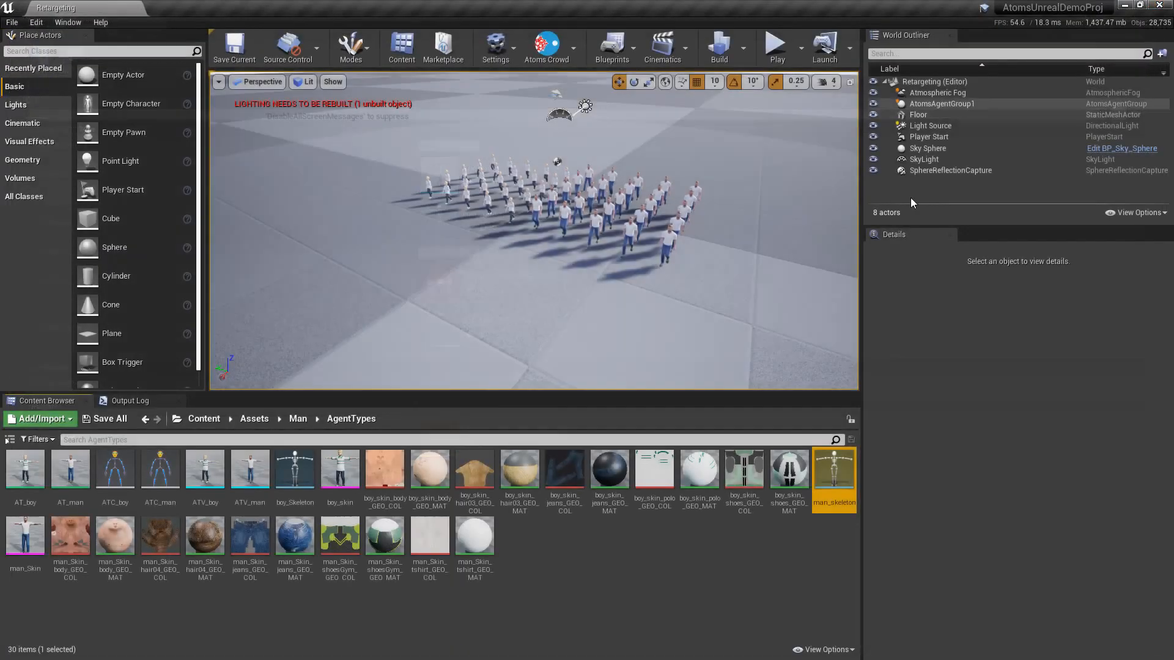
click(1159, 5)
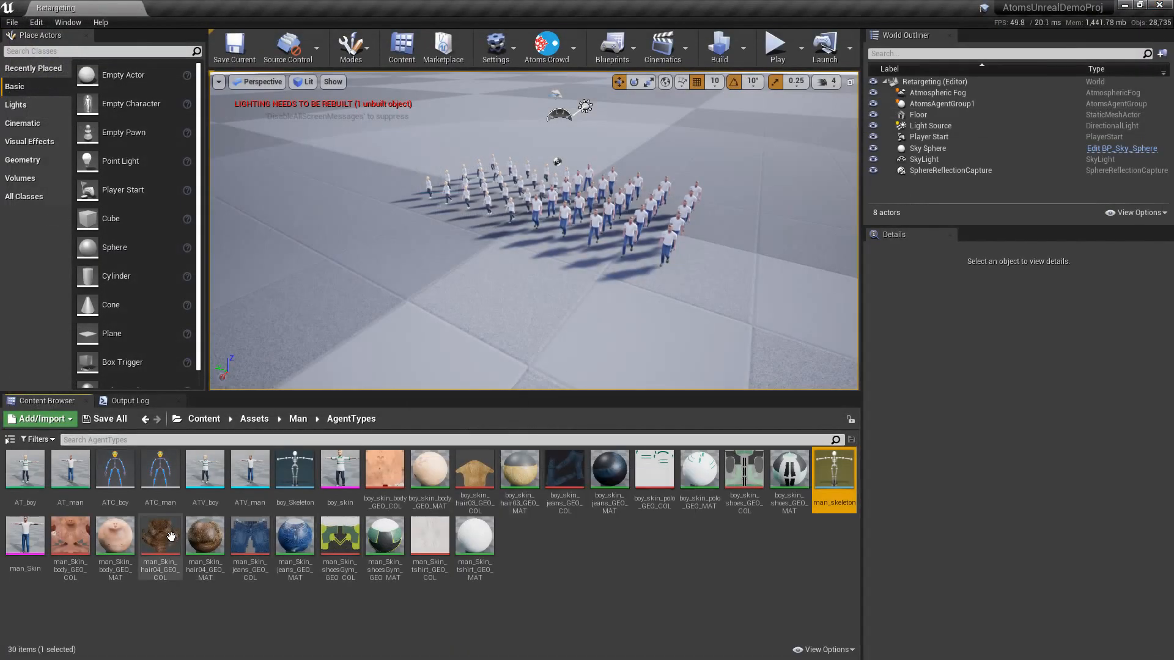
click(298, 419)
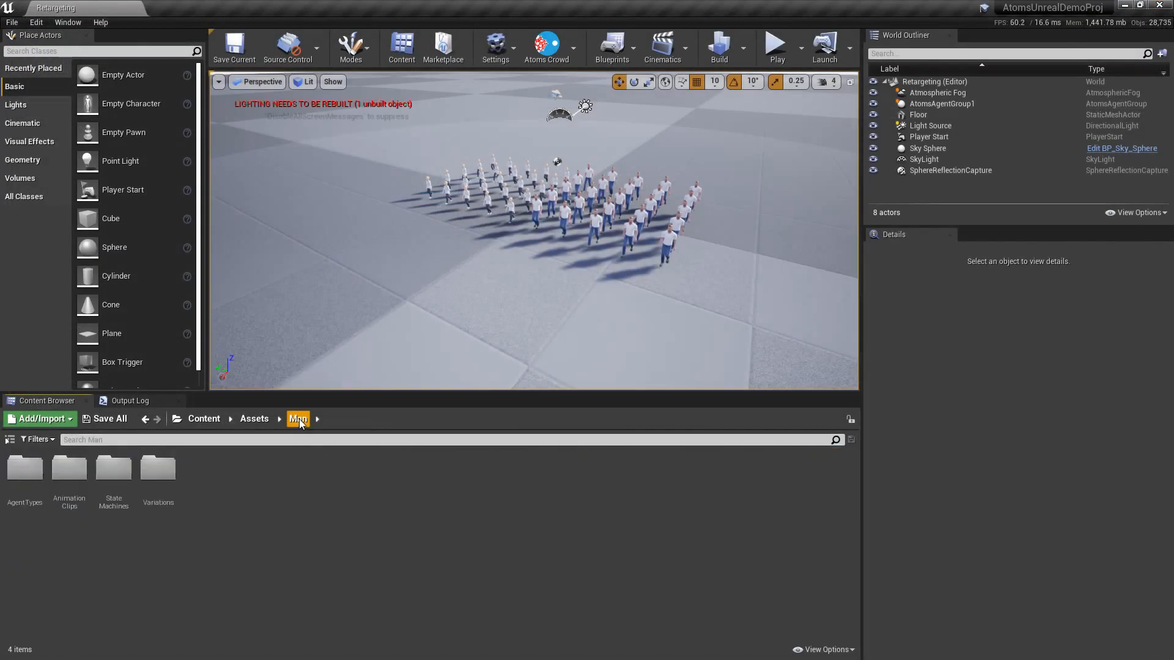
- Open the manIdle clip from the AnimationClips folder, collapse its Atoms user data entry and pause the preview
double_click(50, 473)
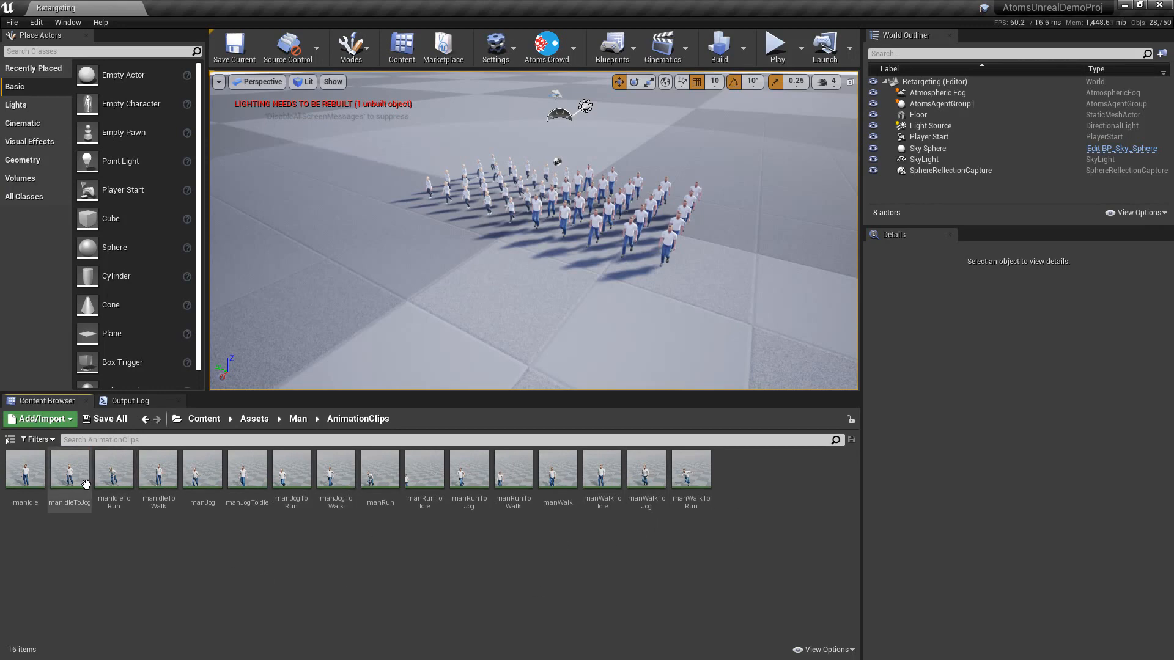
mouse_move(85, 484)
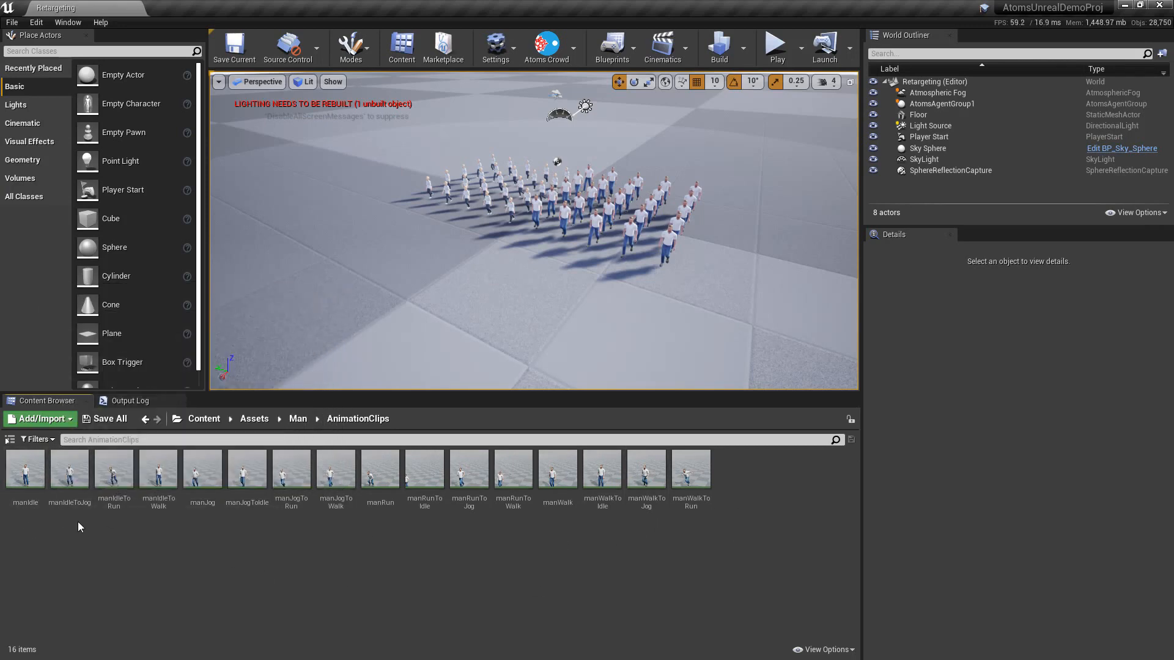
double_click(25, 471)
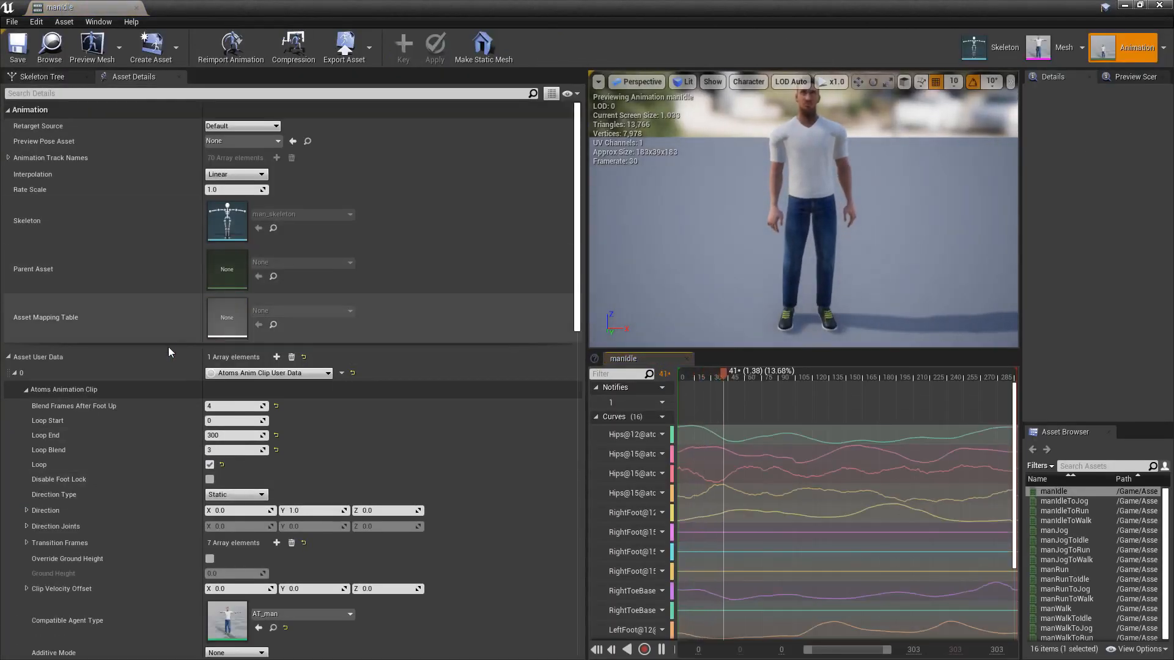
click(14, 373)
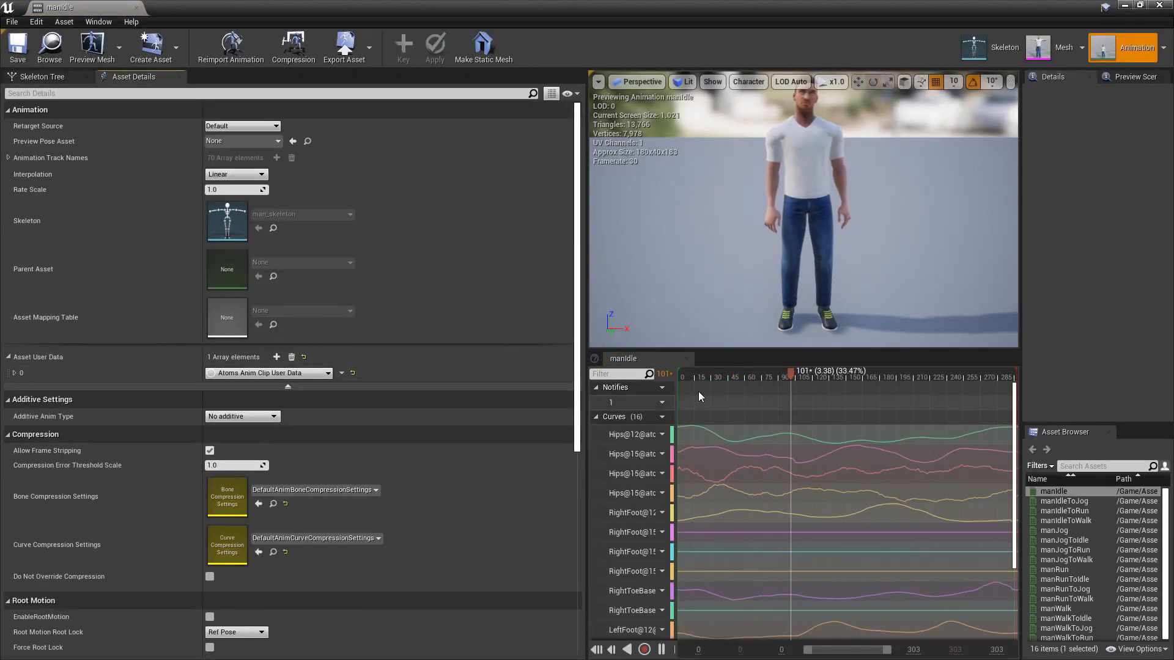
click(661, 649)
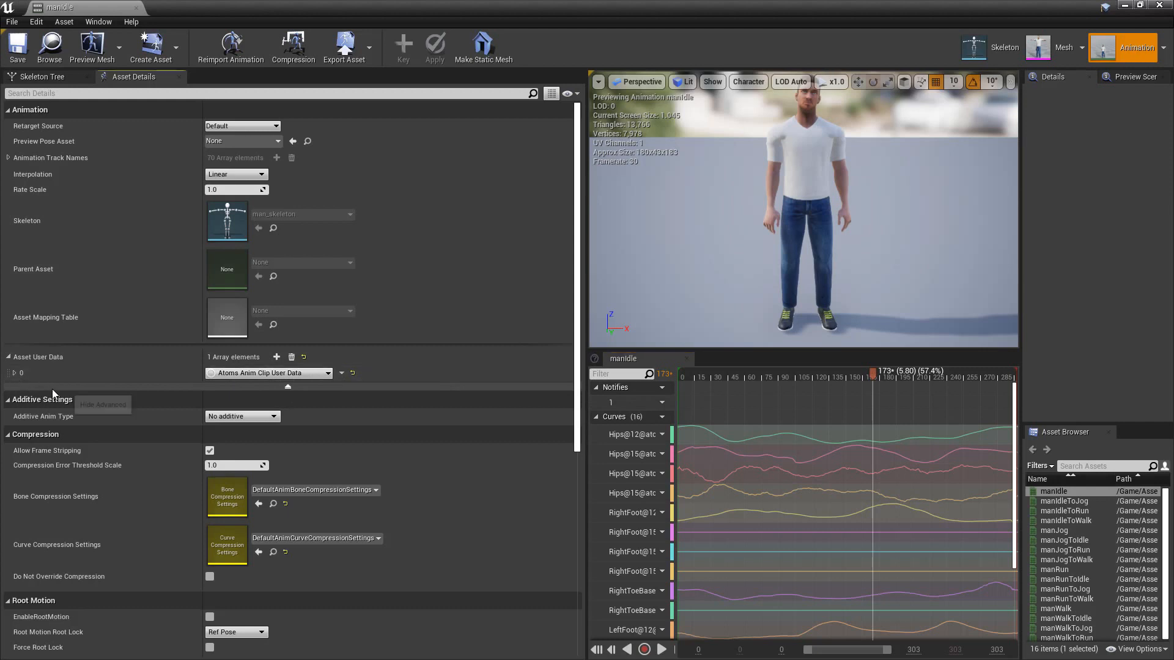
- Expand manIdle's Atoms Anim Clip User Data, examine its properties from blend and loop settings to mirror options, and close the clip editor
click(14, 372)
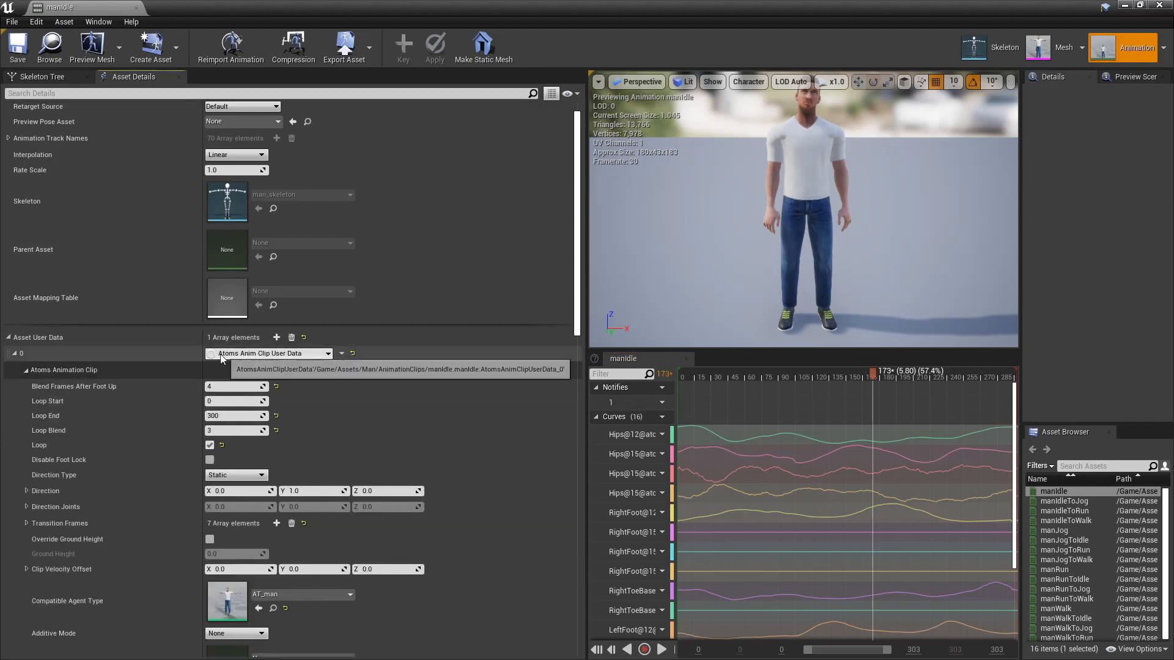
scroll(160, 428, down, 3)
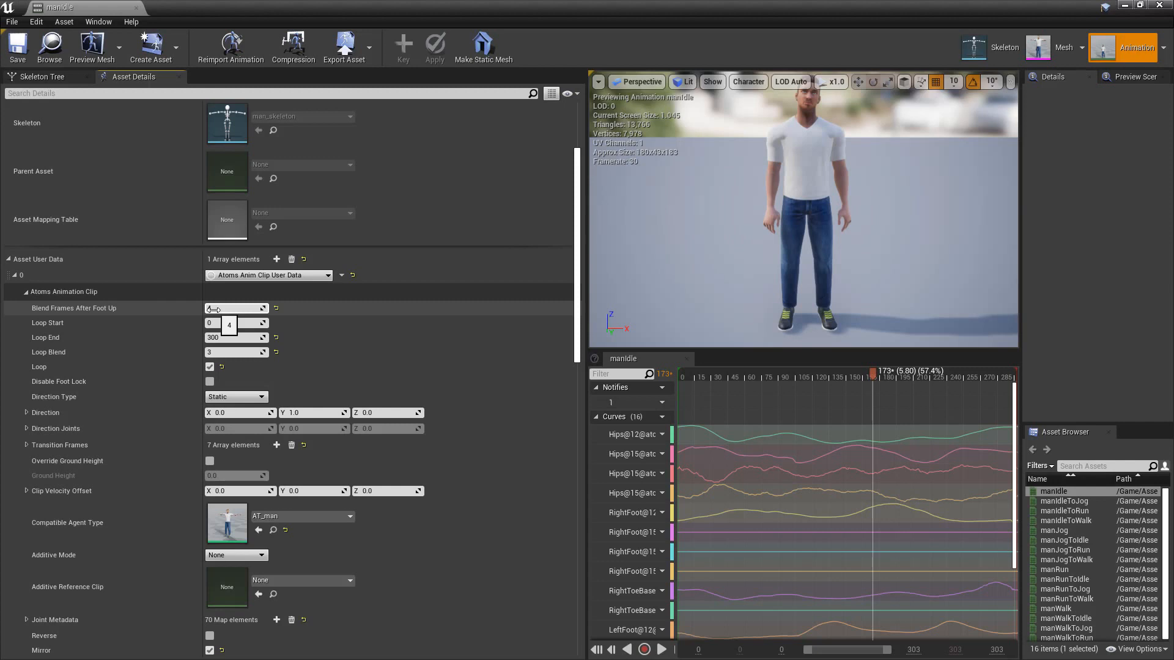
drag(213, 310, 214, 310)
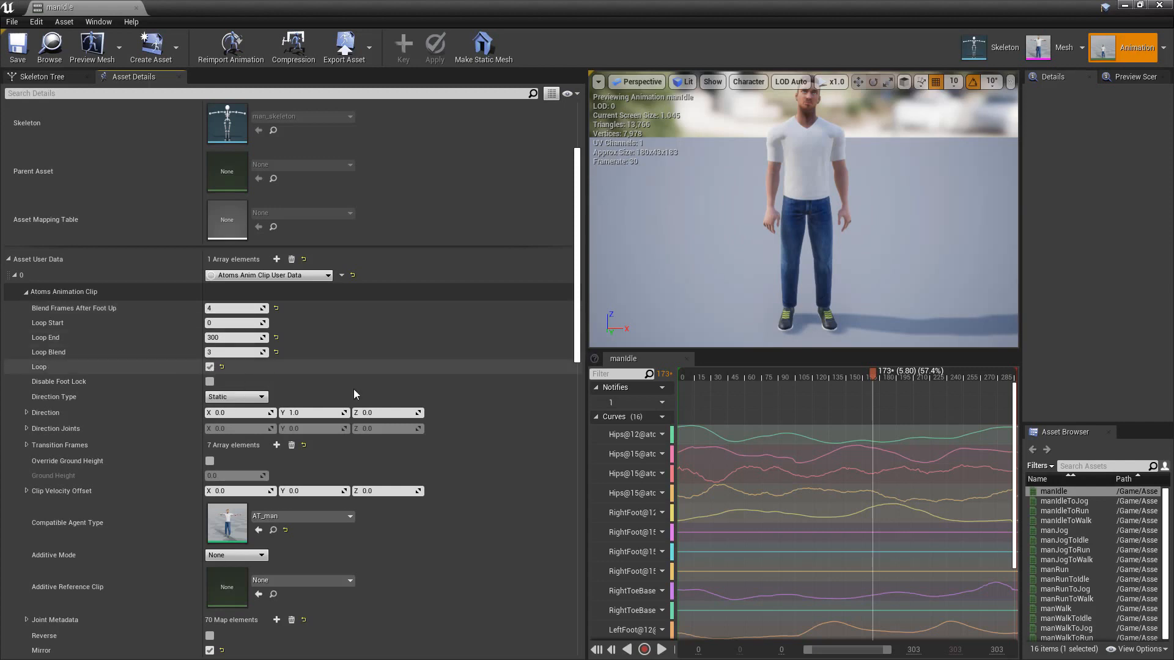
scroll(470, 385, down, 3)
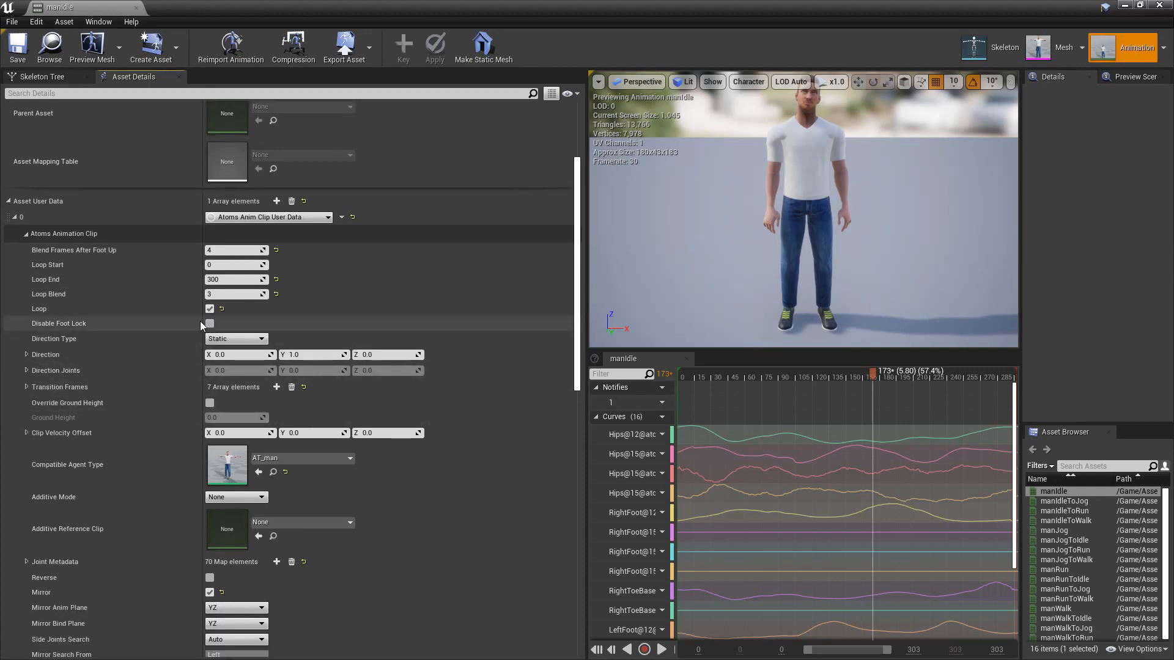
scroll(512, 413, down, 1)
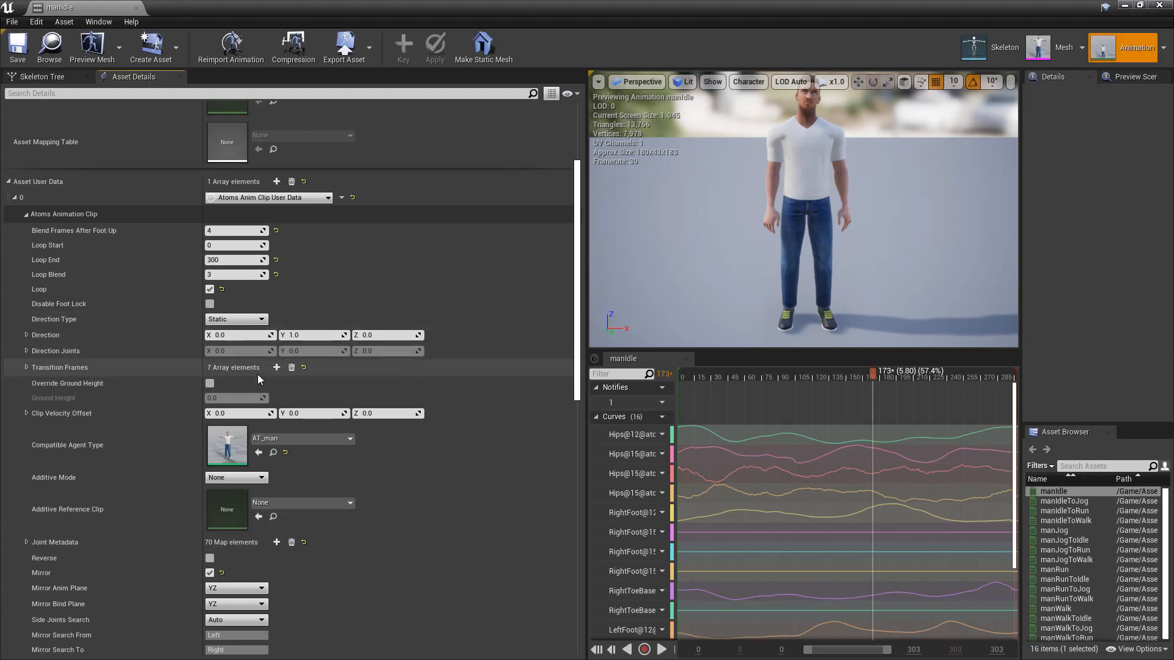
scroll(257, 373, down, 1)
scroll(225, 382, down, 2)
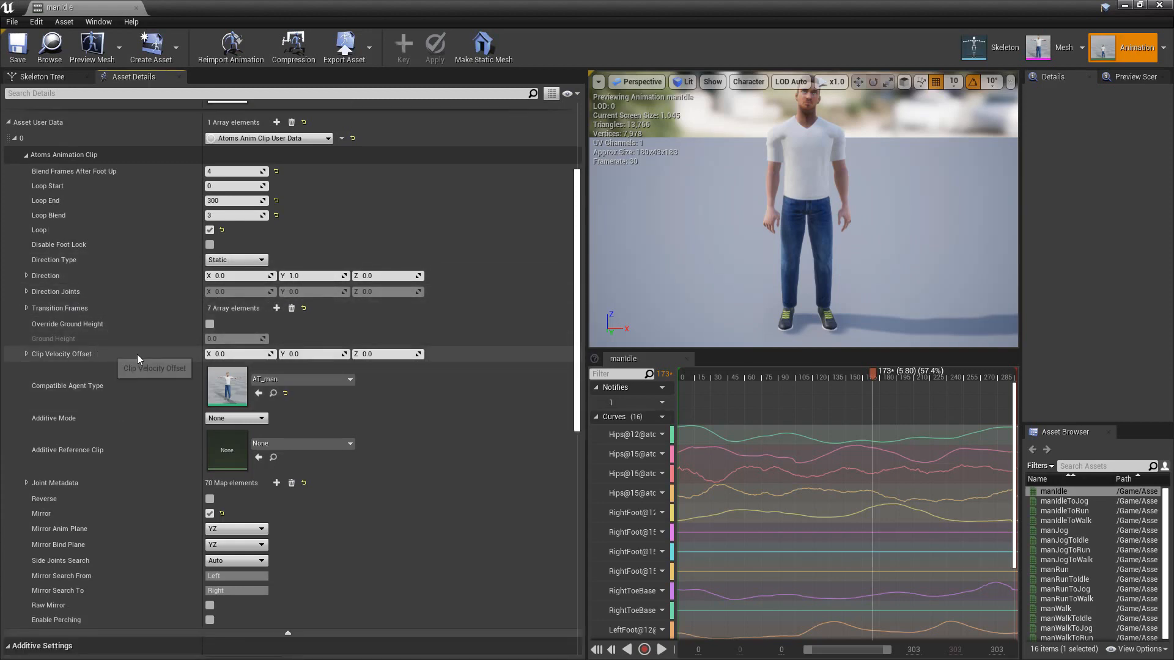
scroll(824, 254, down, 2)
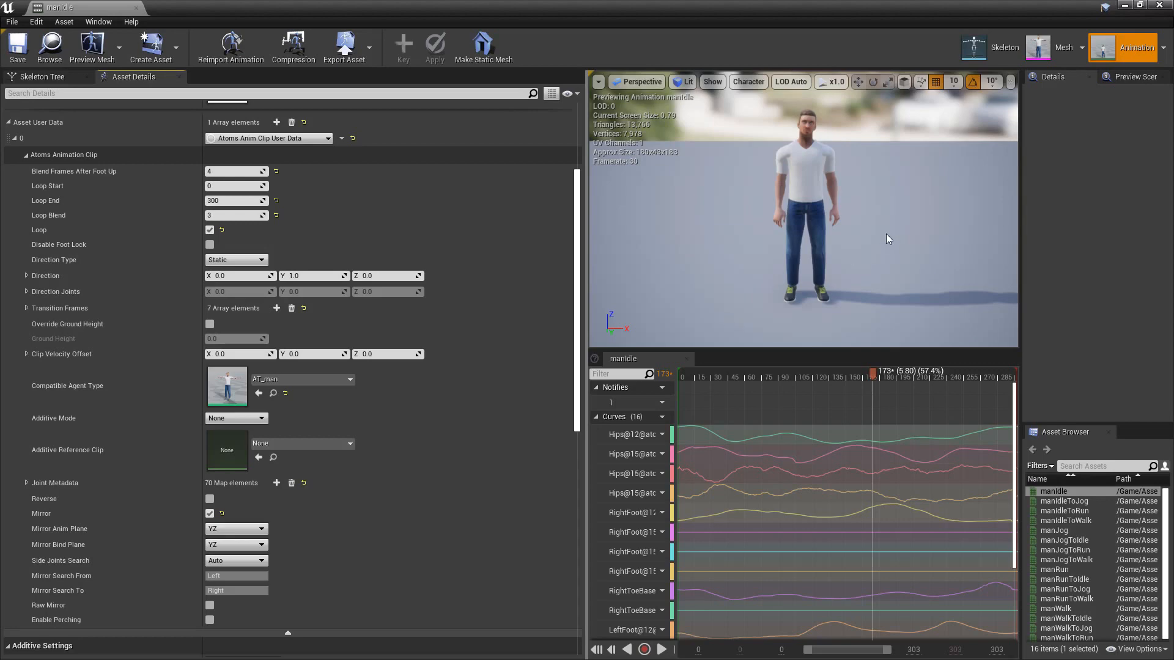
click(1160, 6)
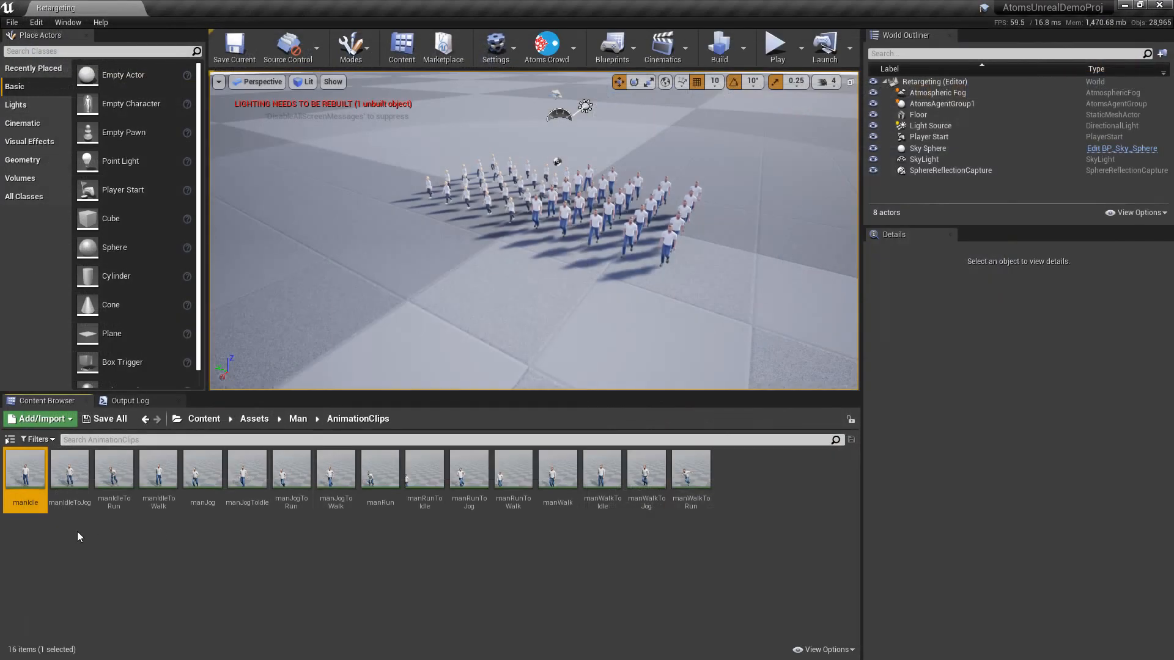
- Open the manWalk clip, view the walking character from an angle, and pause and rewind the preview to frame 0
double_click(546, 486)
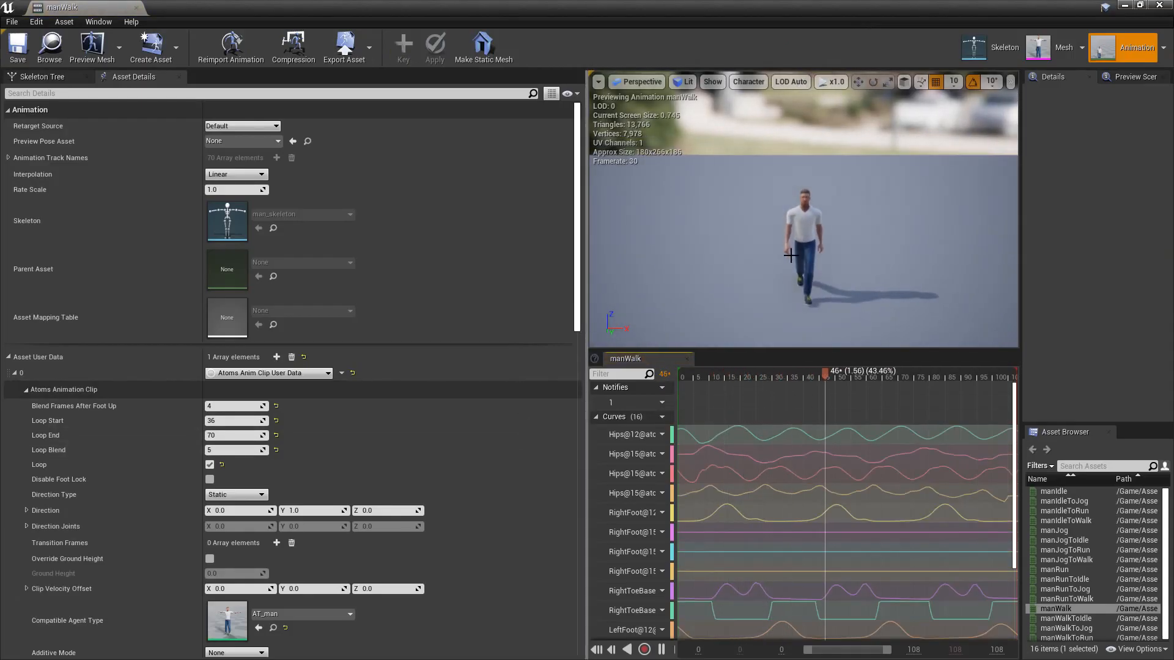
alt+drag(931, 242, 1033, 232)
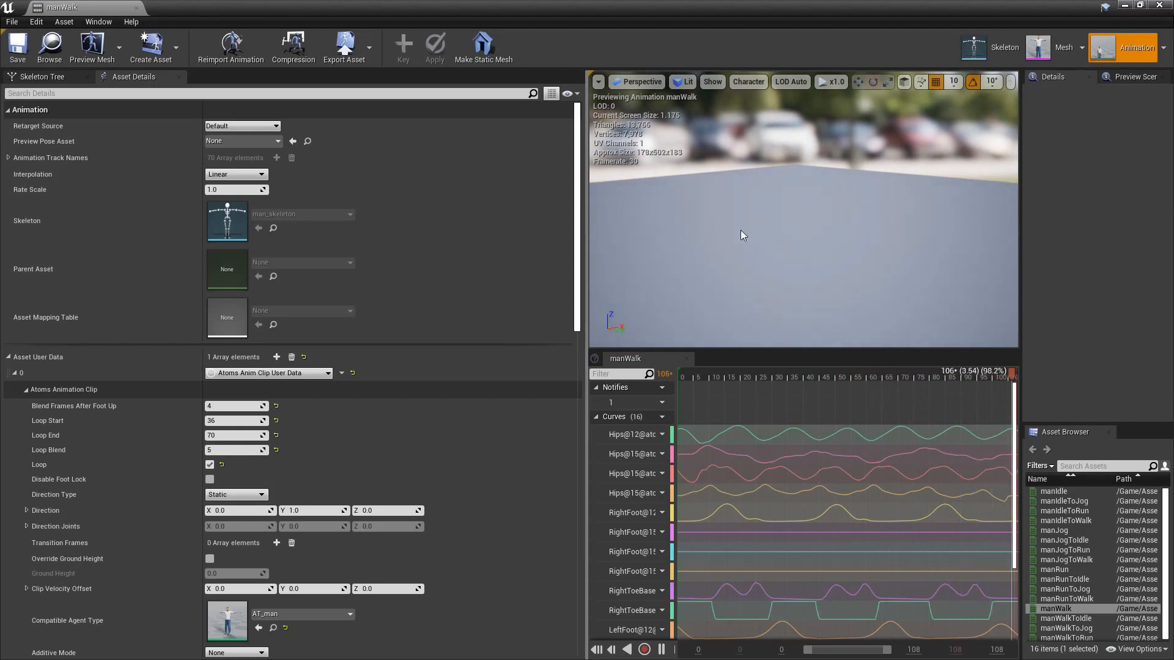
click(661, 649)
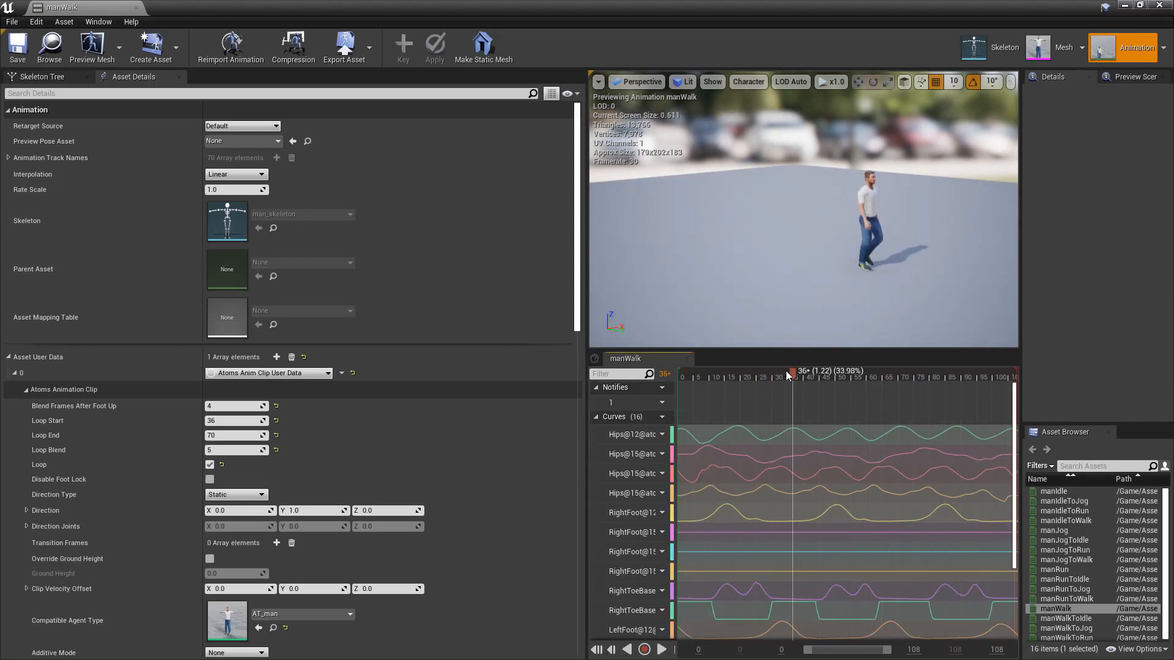
drag(790, 372, 677, 374)
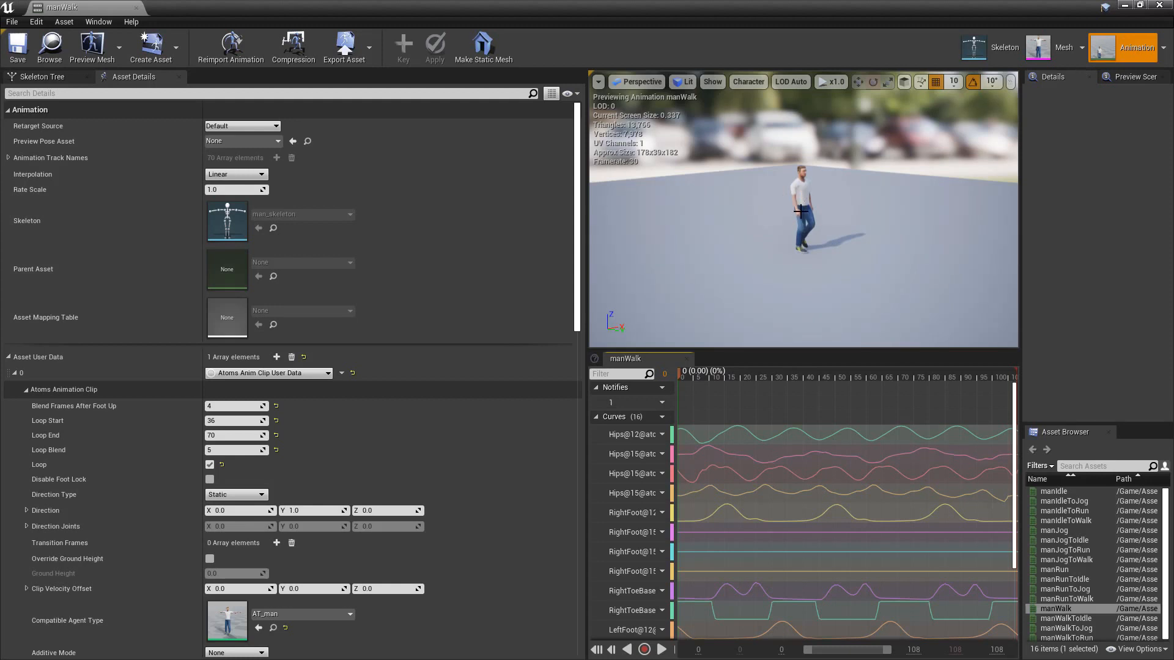
- Examine manWalk's Atoms Animation Clip properties, from the loop and direction settings down to the additive and mirror options
scroll(101, 452, down, 2)
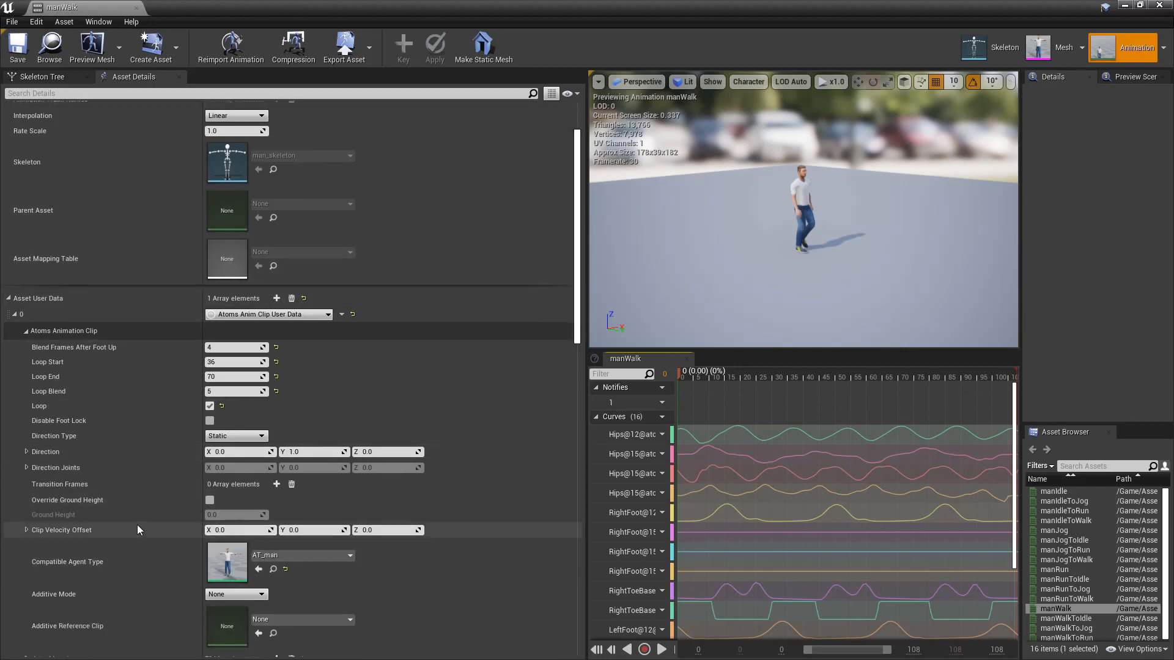
scroll(137, 524, down, 2)
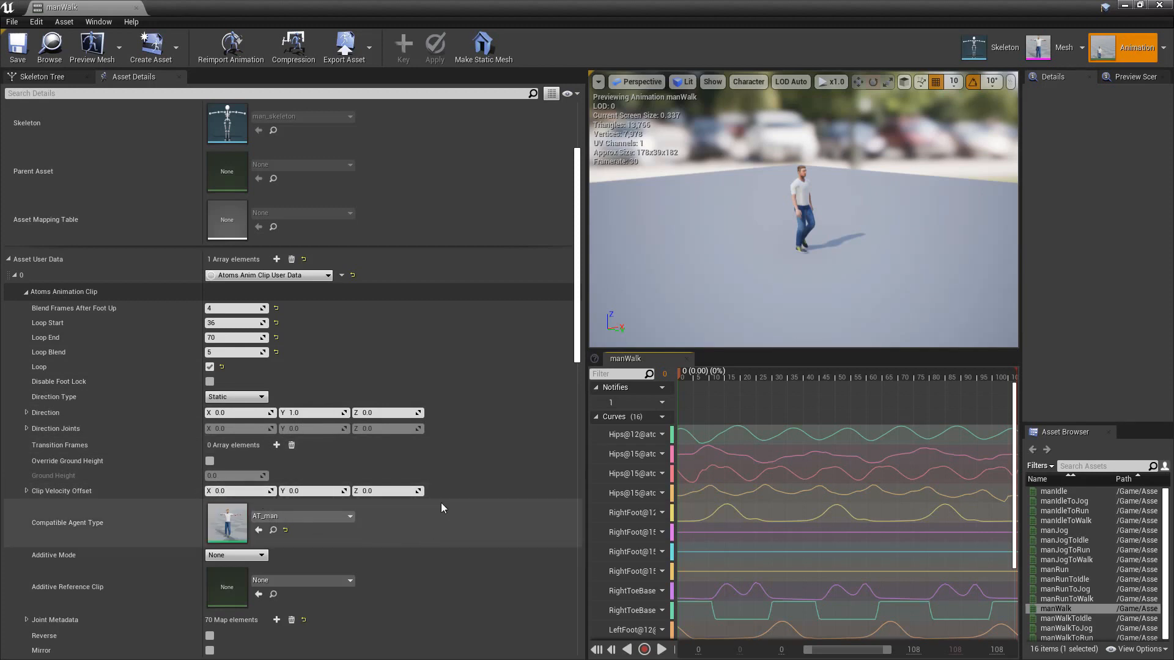
scroll(442, 502, down, 3)
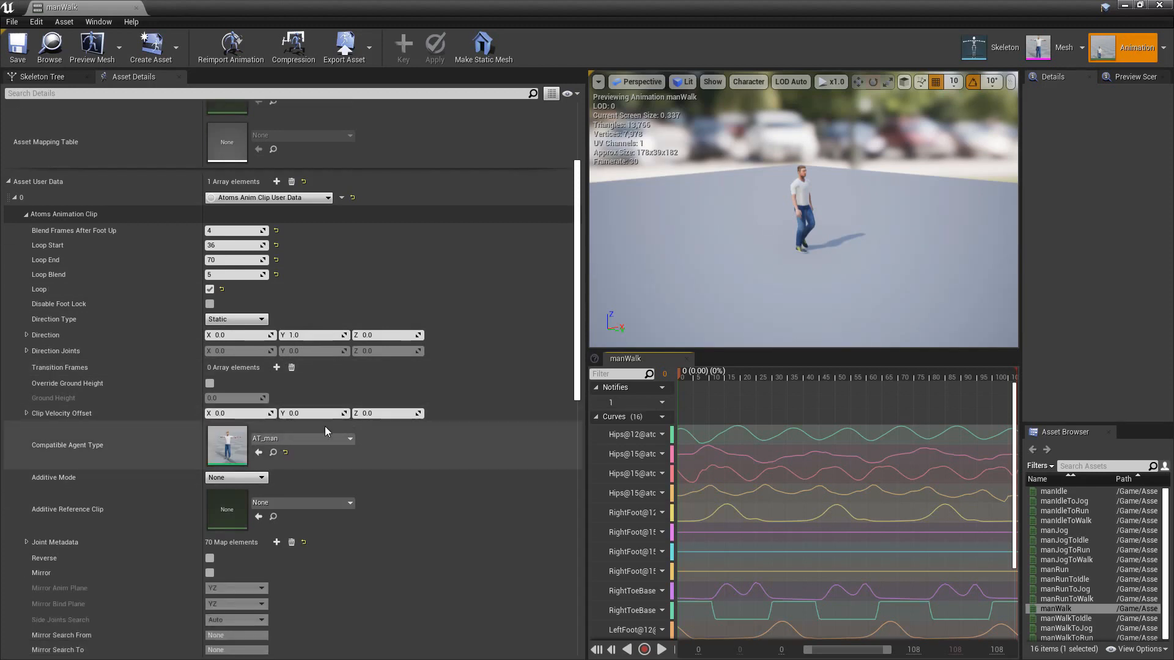
scroll(475, 474, down, 3)
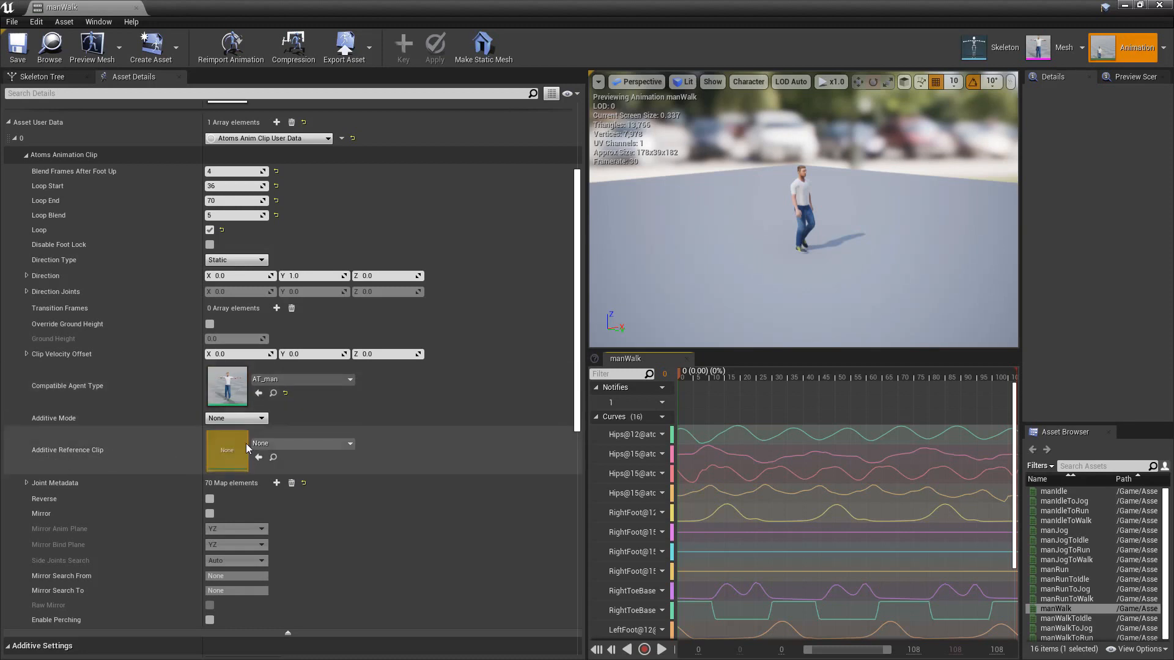
- View the Additive Mode choices available for the manWalk clip and dismiss the list without picking one
click(270, 444)
click(227, 419)
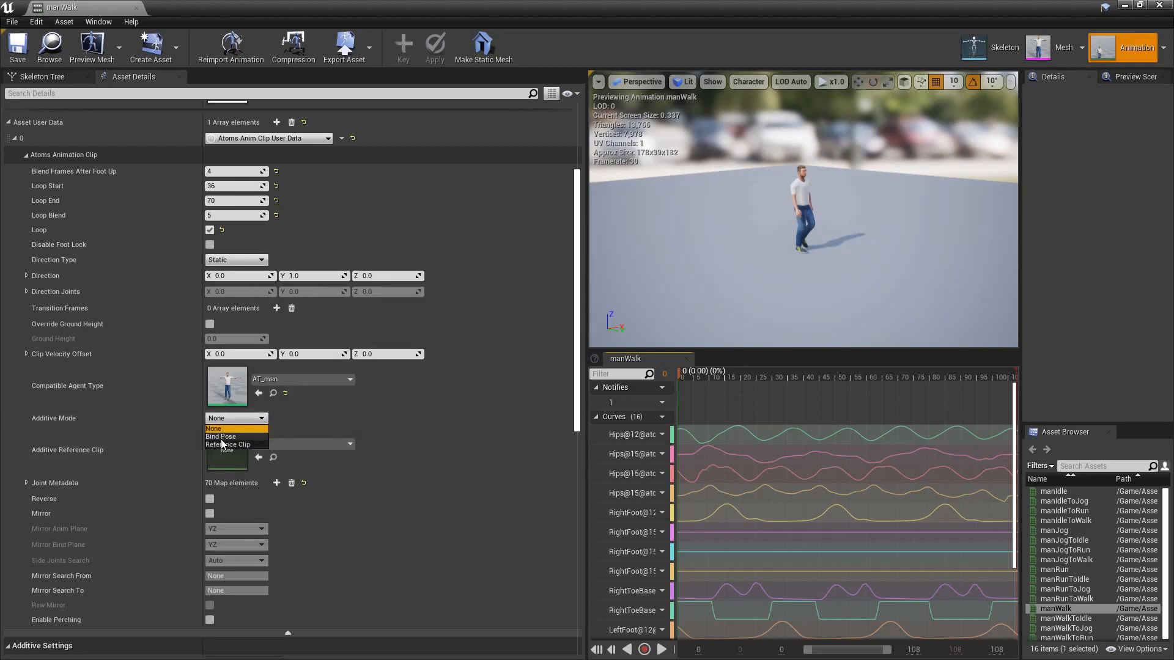
click(231, 419)
click(277, 422)
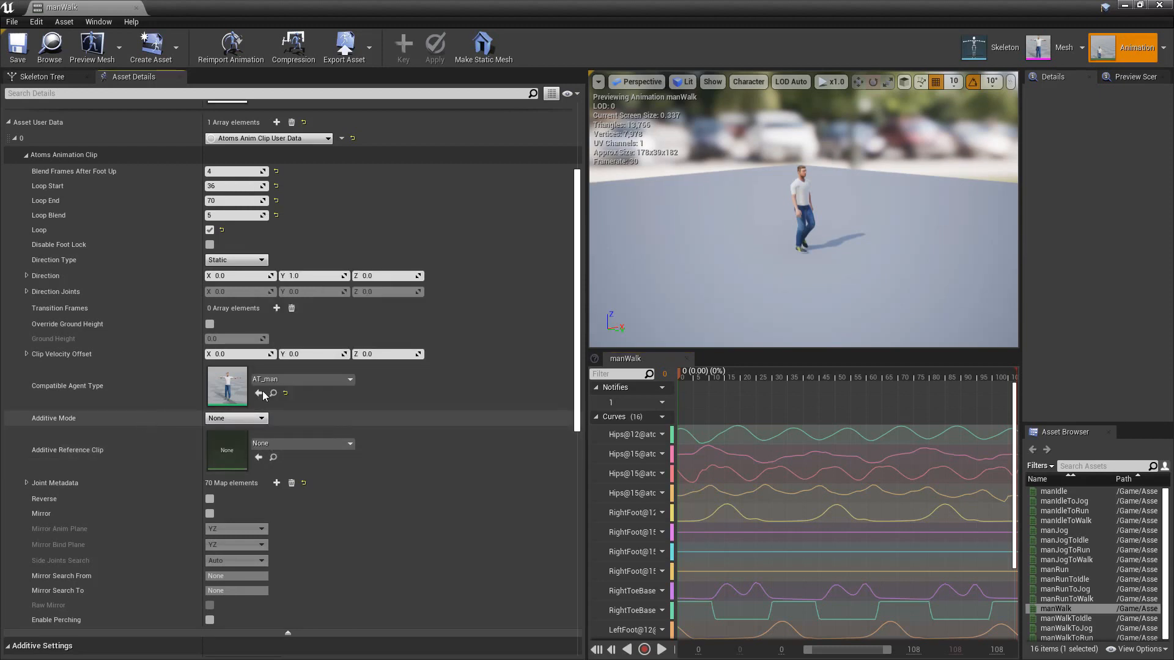
- Review manWalk's clip properties once more, collapse its Asset User Data, and close the editor to return to the Man folder
scroll(494, 347, up, 1)
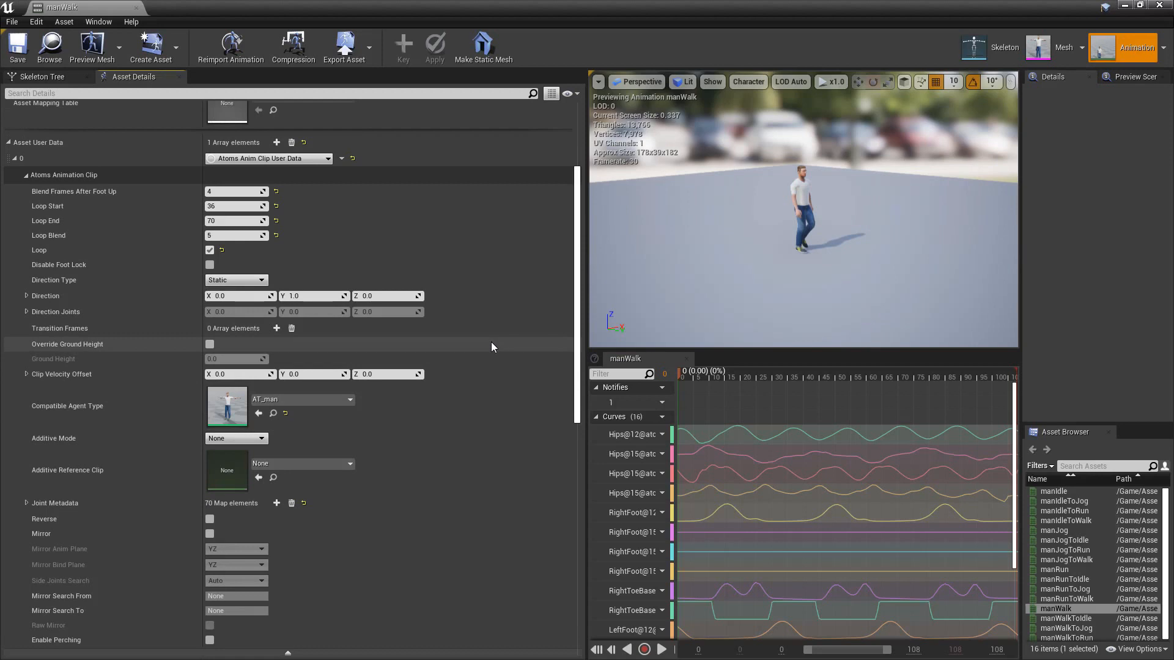
scroll(491, 347, up, 2)
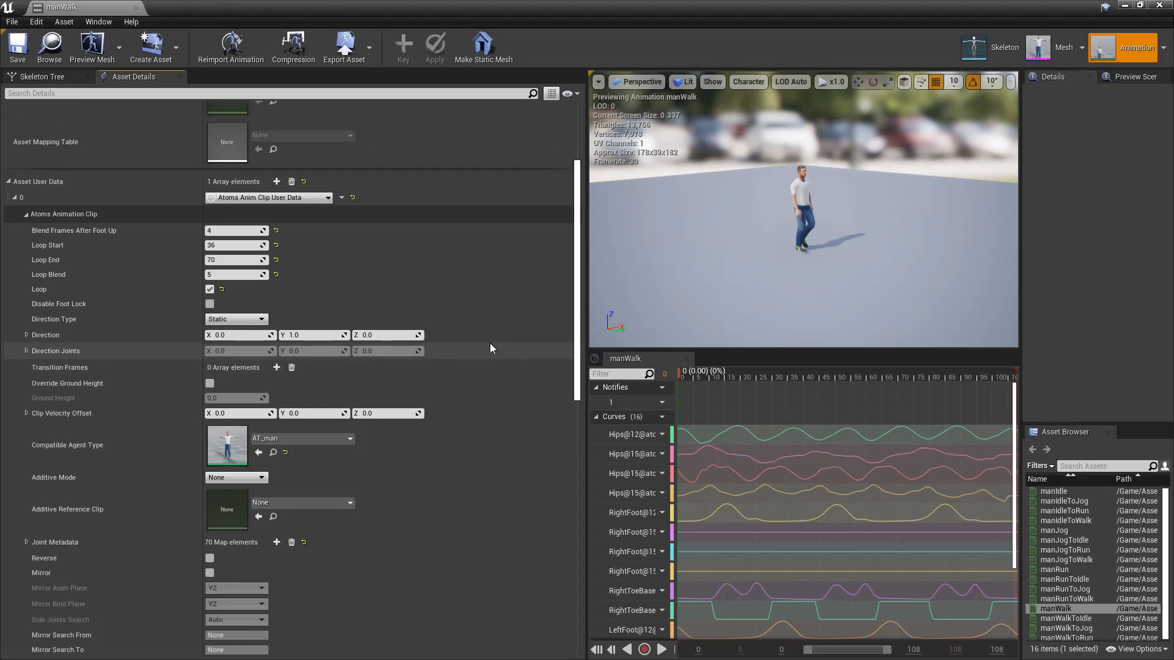
scroll(493, 346, down, 6)
scroll(441, 508, up, 6)
scroll(445, 486, up, 2)
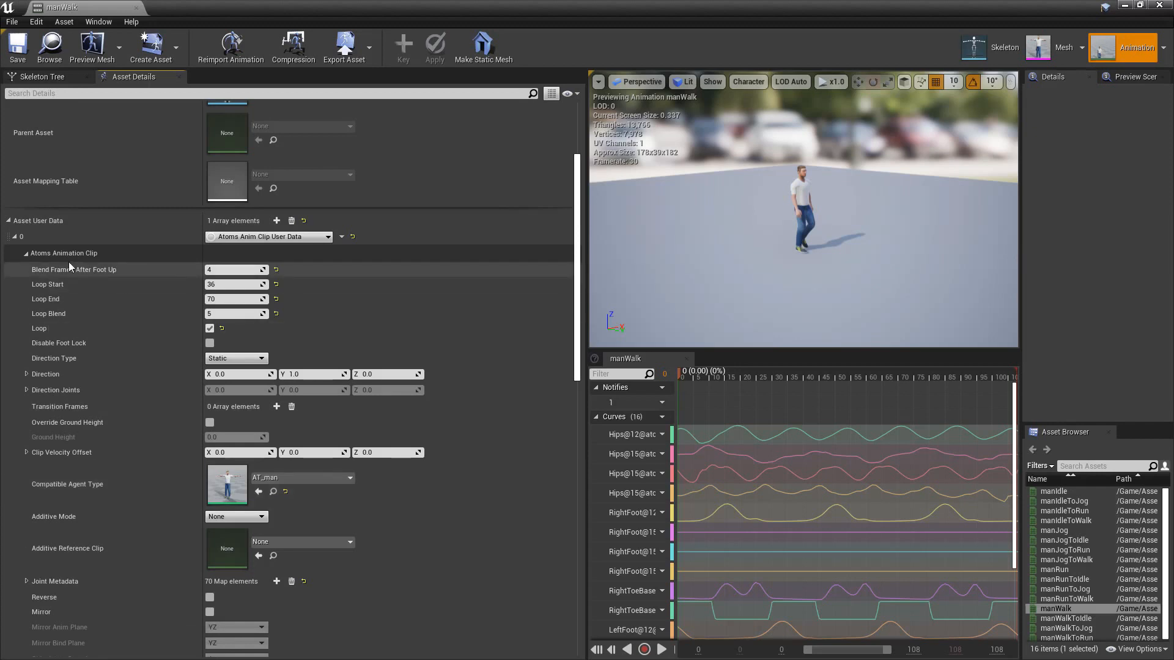
click(9, 221)
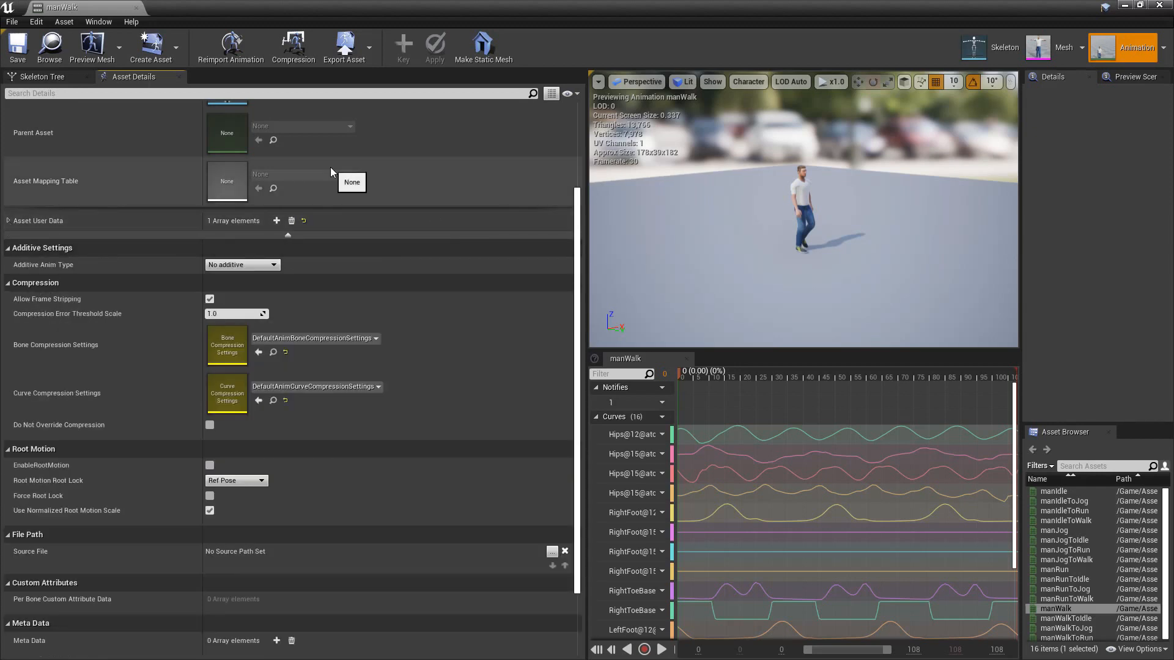
scroll(555, 272, up, 5)
scroll(555, 267, up, 2)
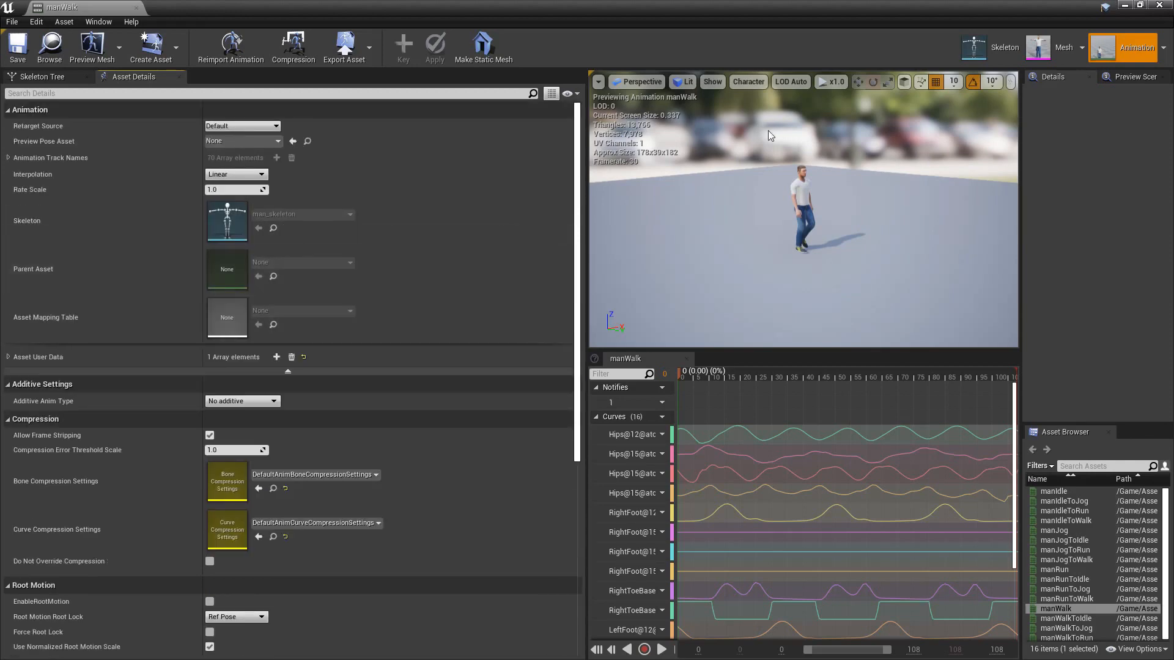
click(1160, 5)
click(298, 419)
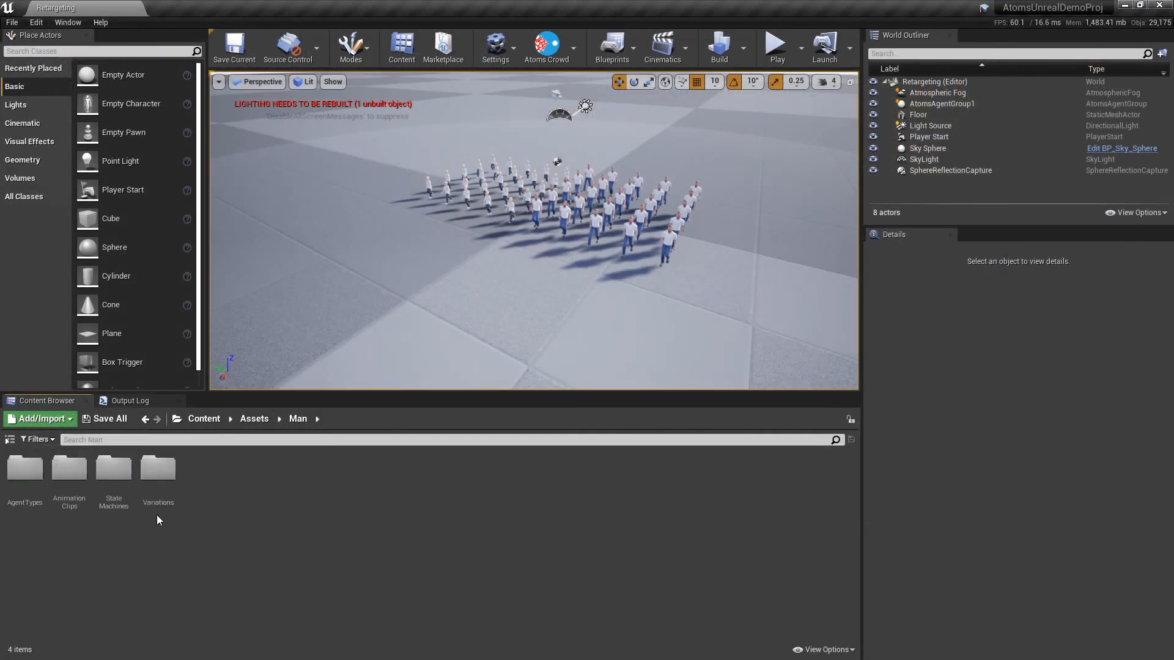
- Open the man's locomotion state machine from the StateMachines folder and move its Entry node to the lower left of the idle state
double_click(129, 485)
double_click(30, 477)
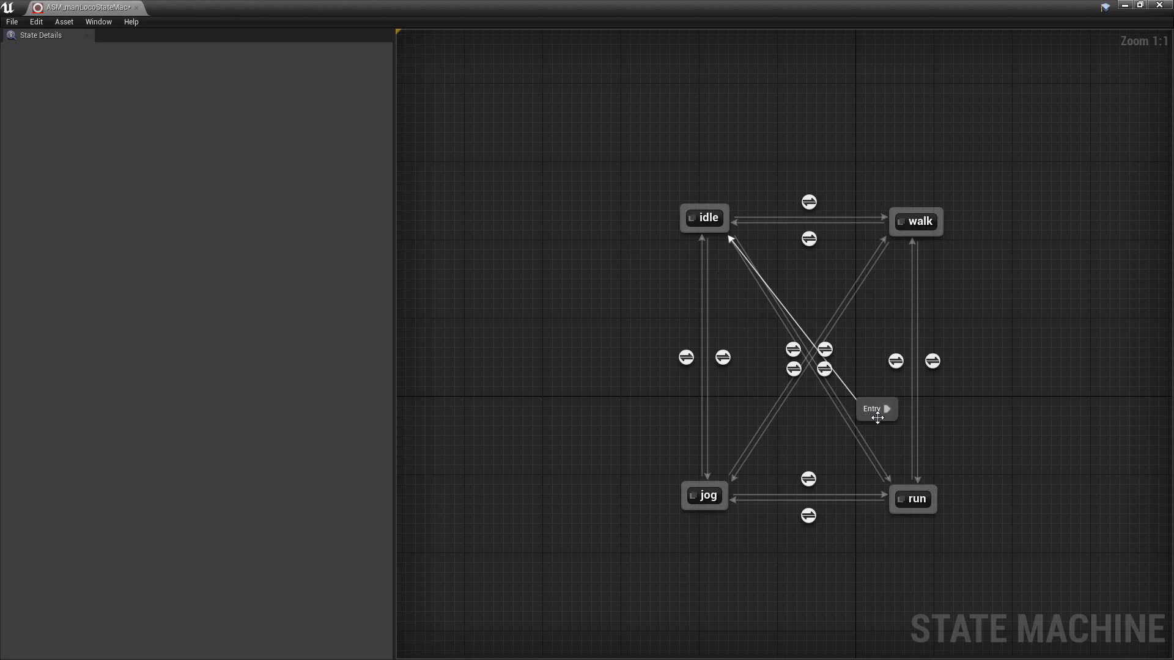
drag(872, 414, 608, 297)
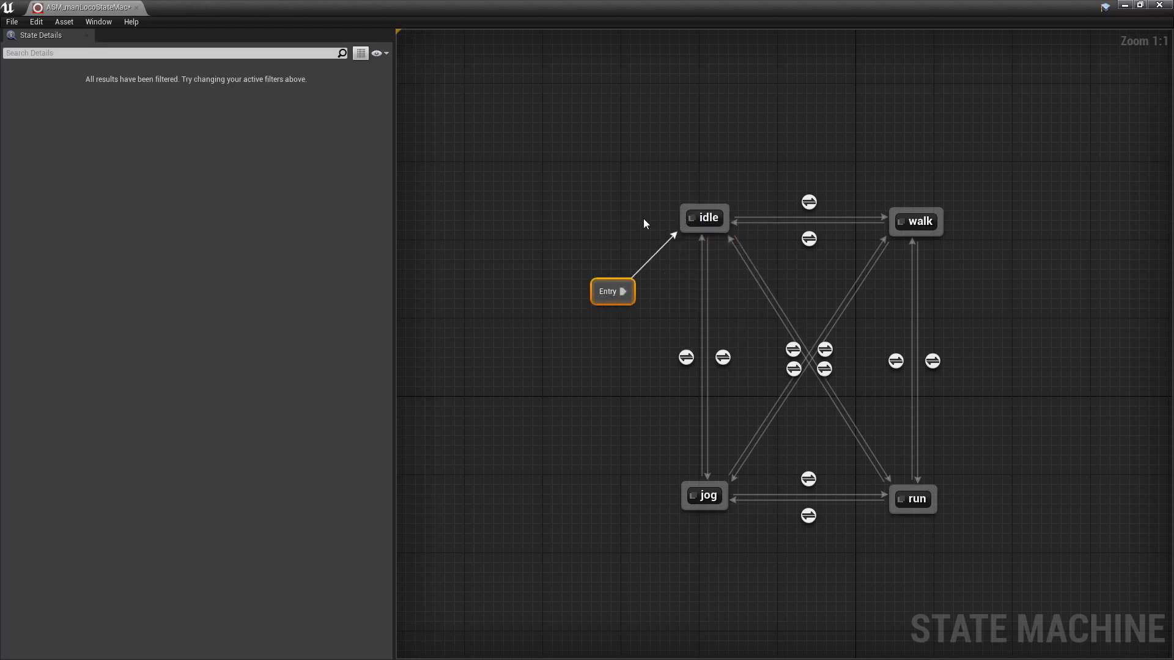
- Inspect the clips assigned to the idle and walk states, expanding the manWalk clip's settings in the walk state
click(703, 227)
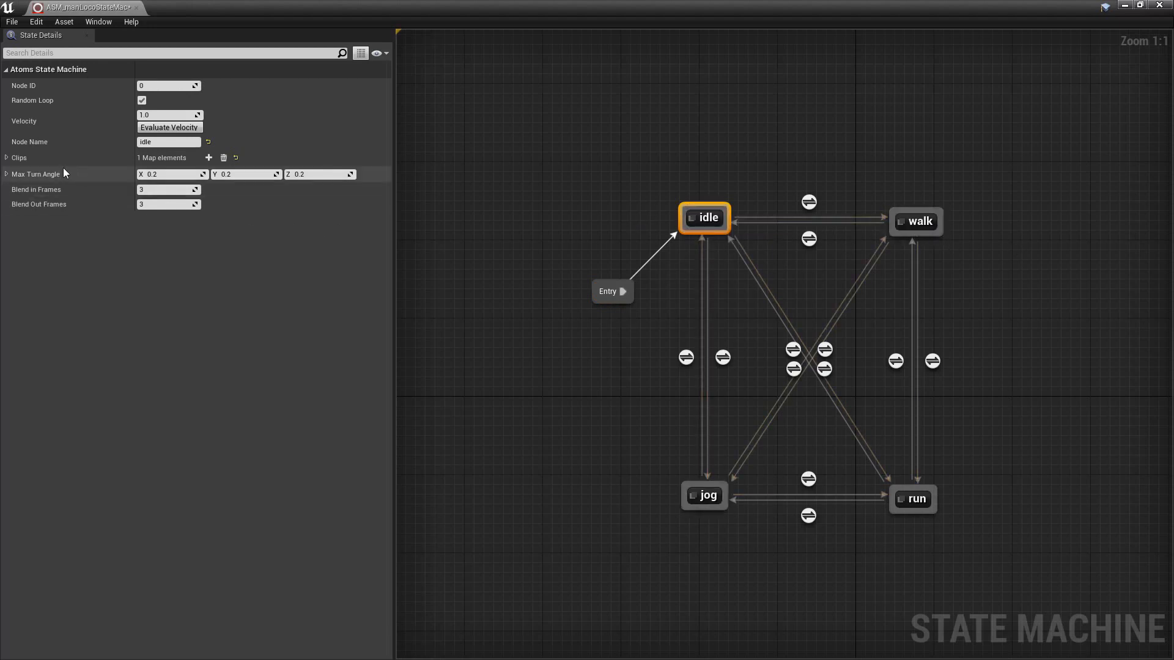
click(7, 158)
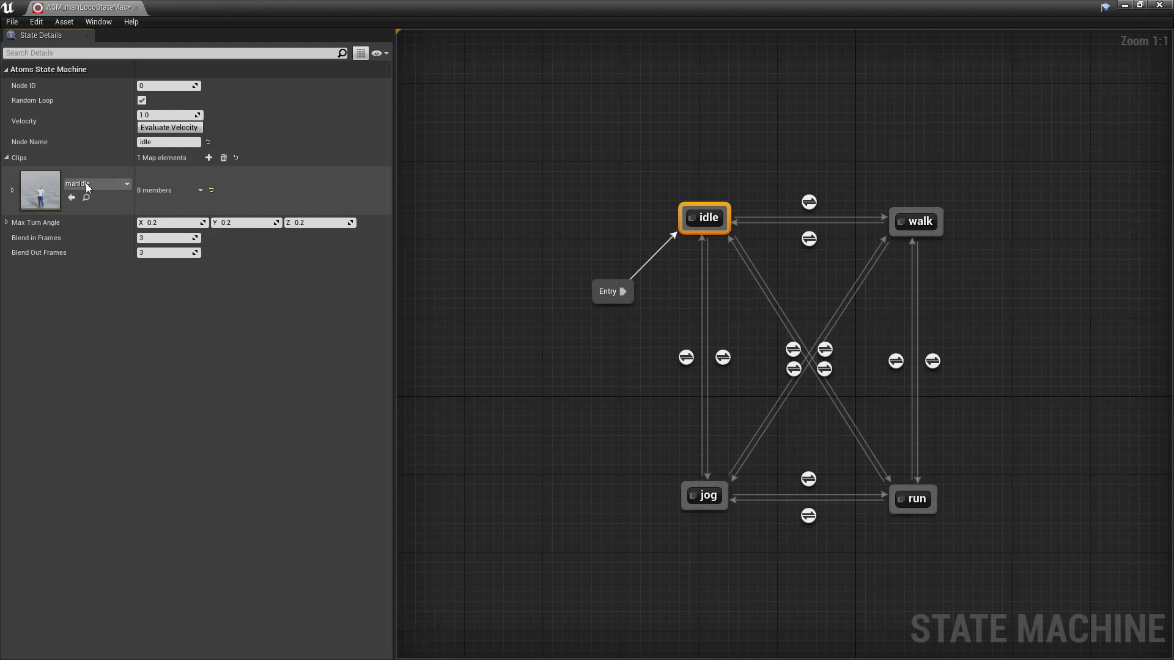
click(906, 231)
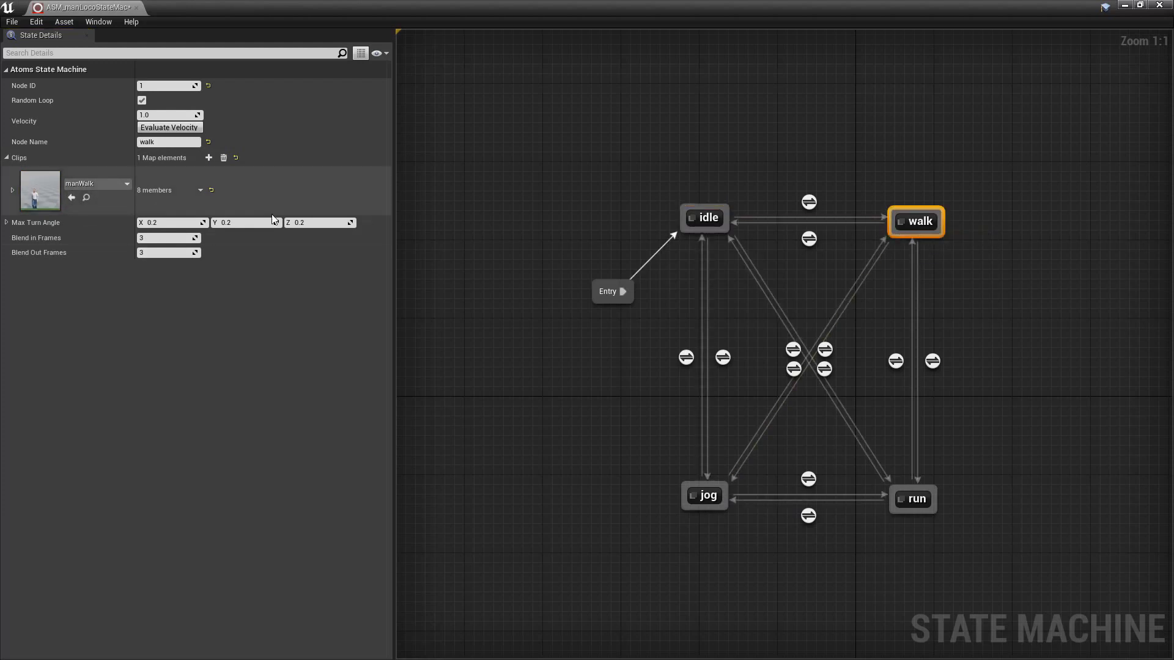
click(13, 190)
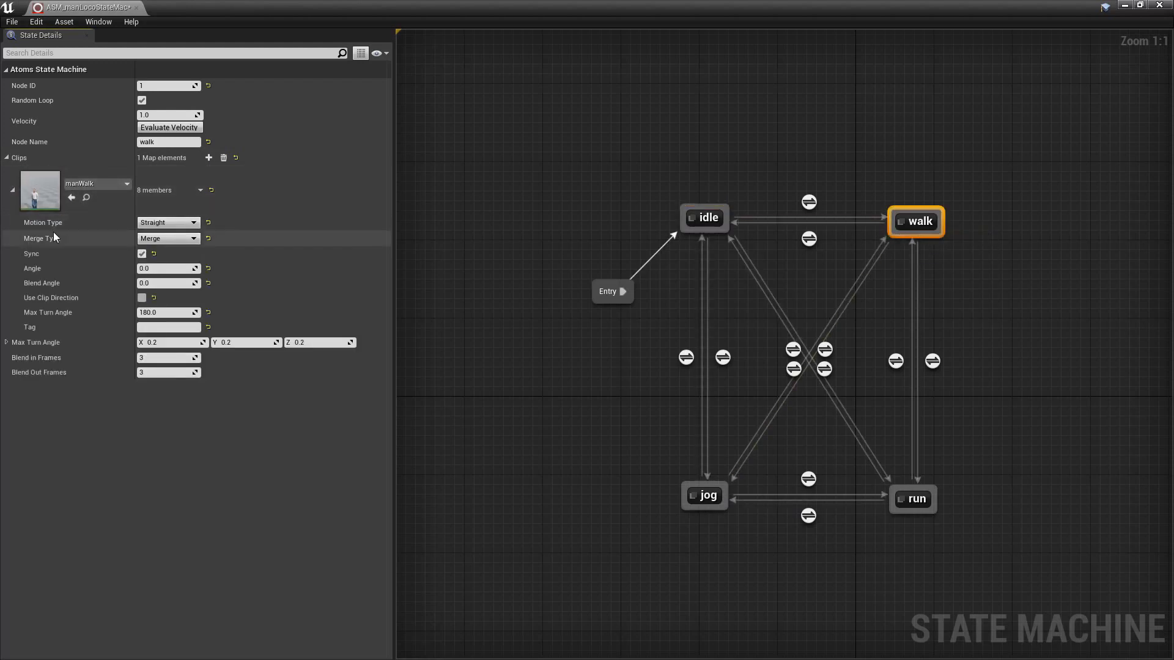
- View the Merge Type choices for the walk state's manWalk clip without picking one, and collapse the clip's settings
click(177, 238)
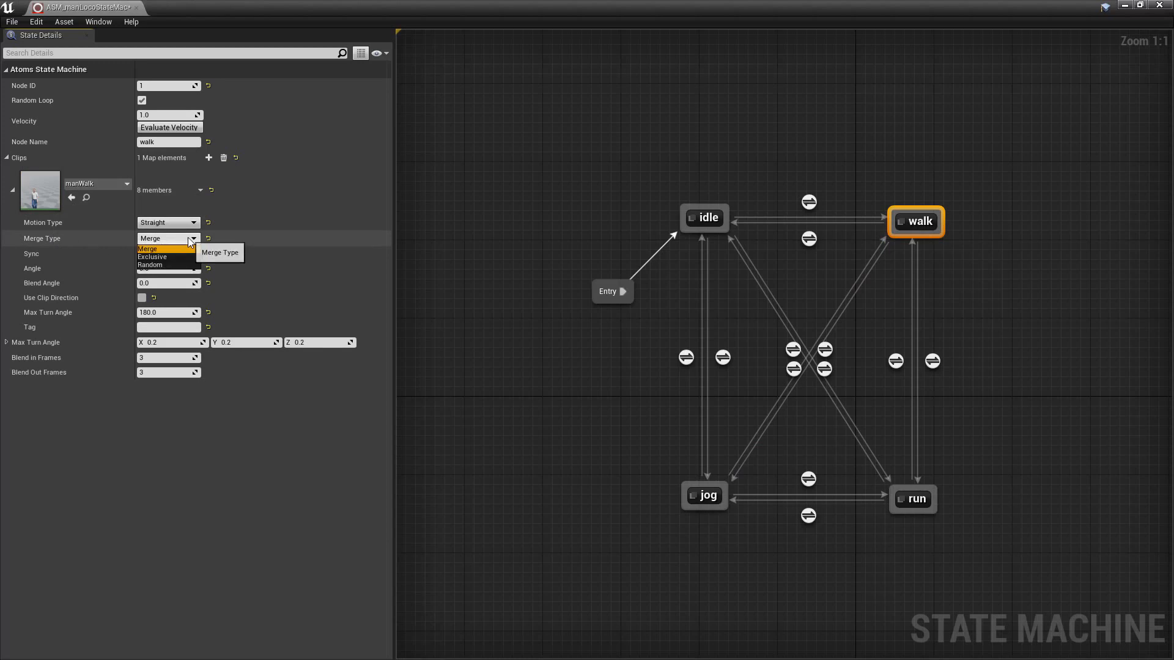
click(296, 489)
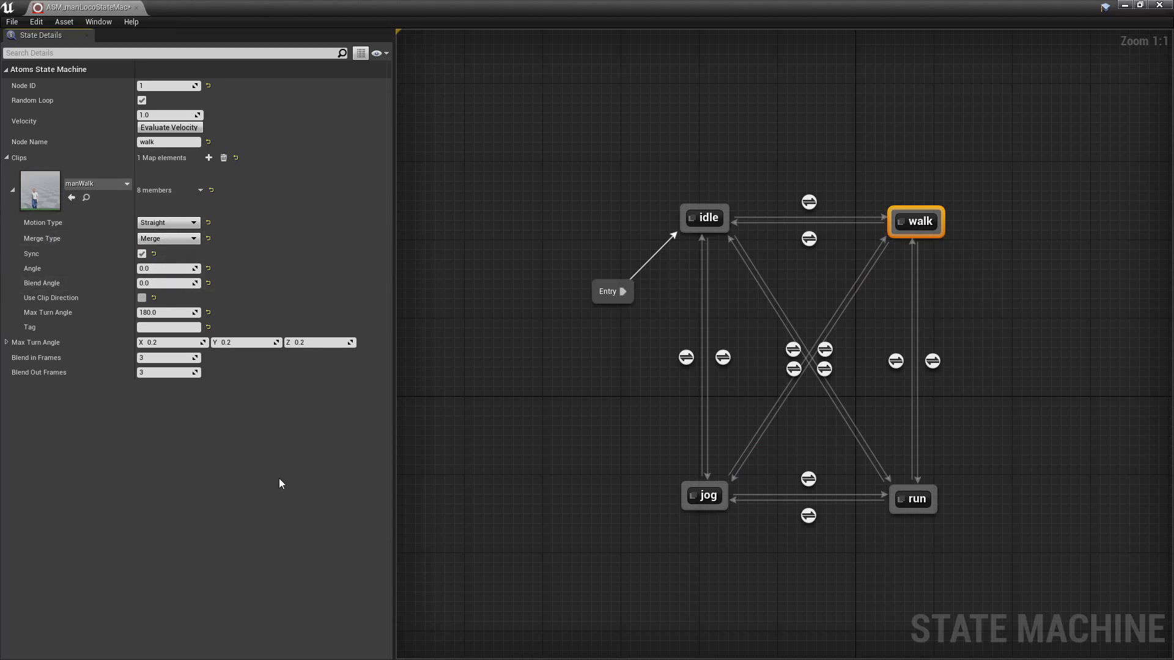
click(162, 239)
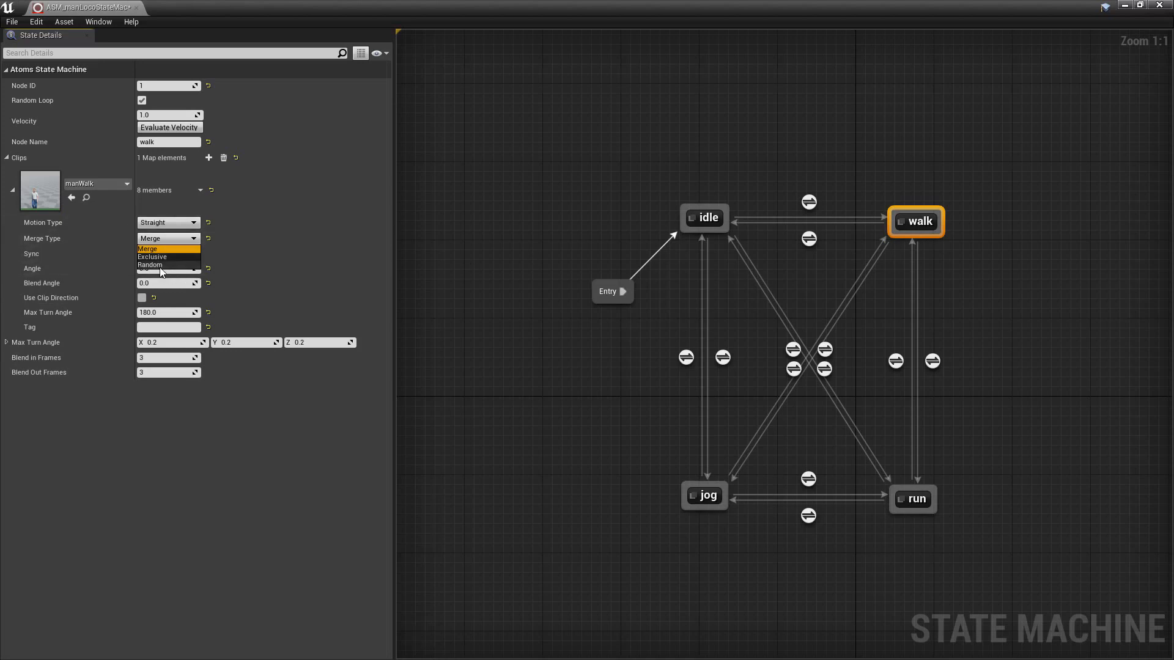
click(252, 398)
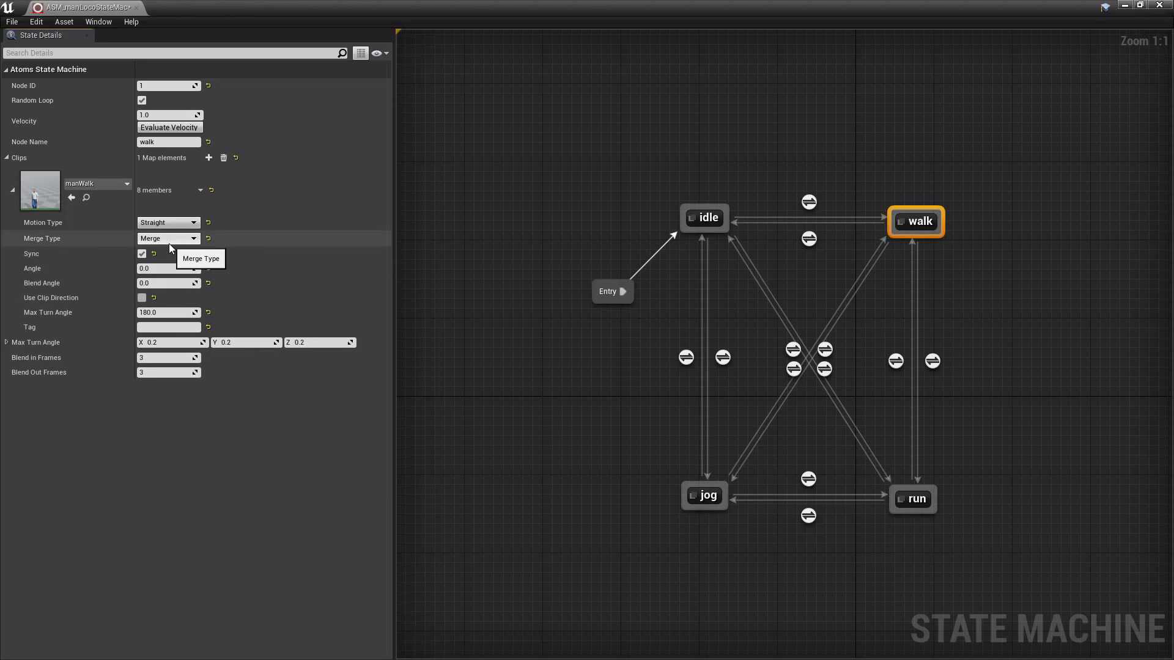
click(12, 190)
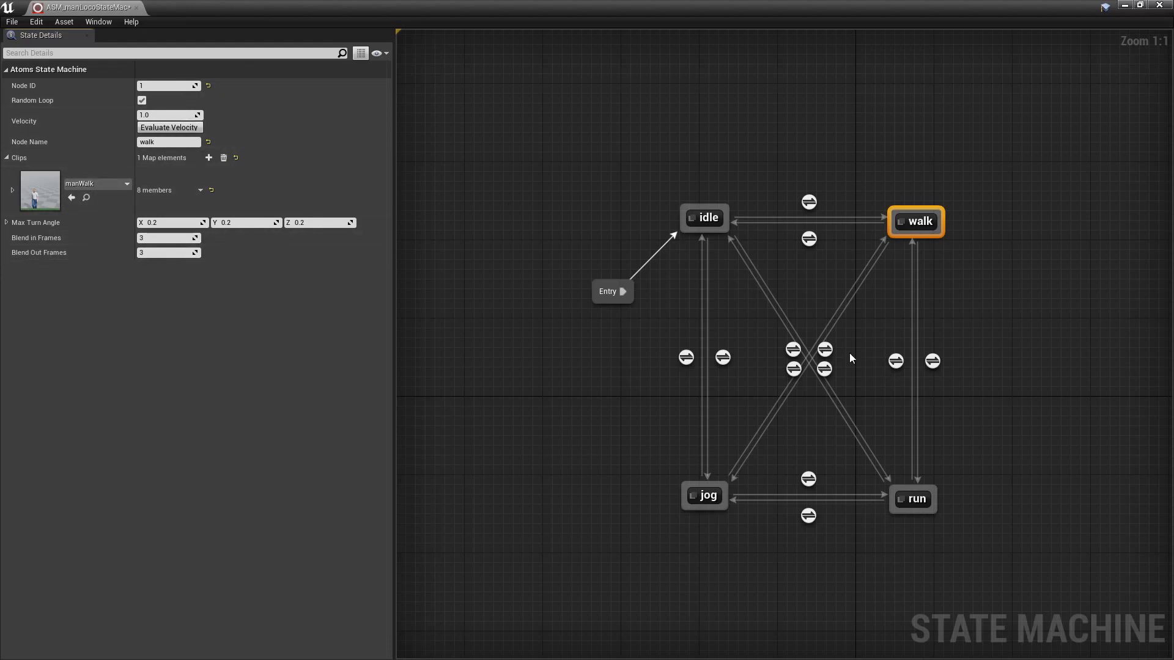
- Inspect the manIdleToRun clip's settings in the idle to run transition, collapse them, and close the state machine editor
click(825, 350)
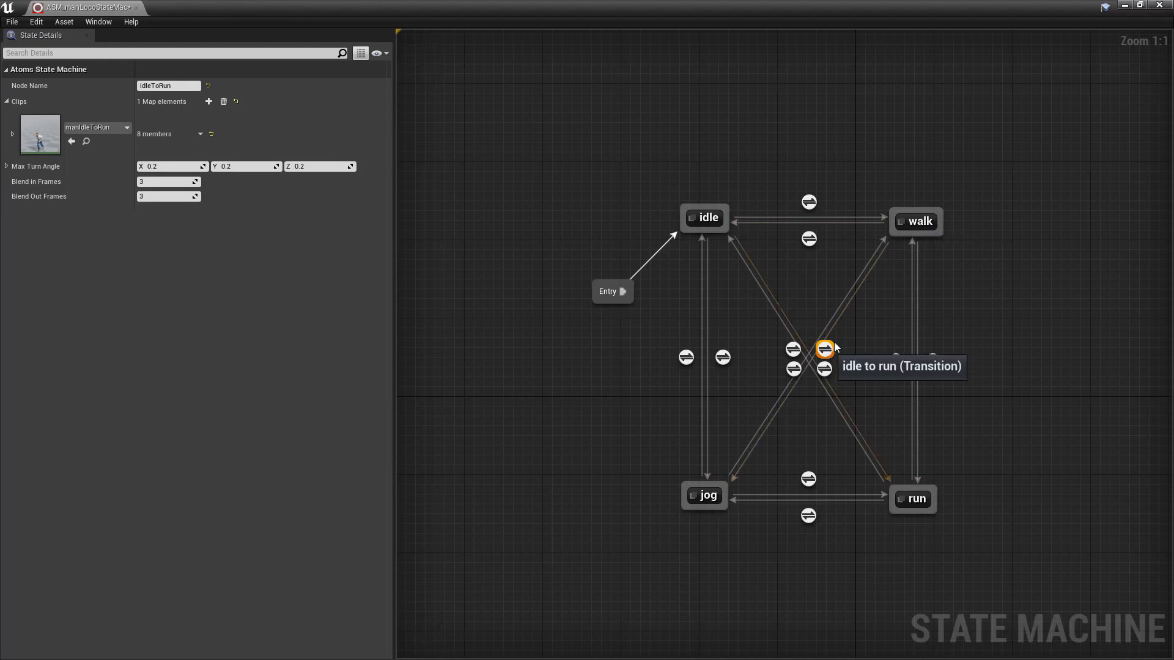
click(12, 135)
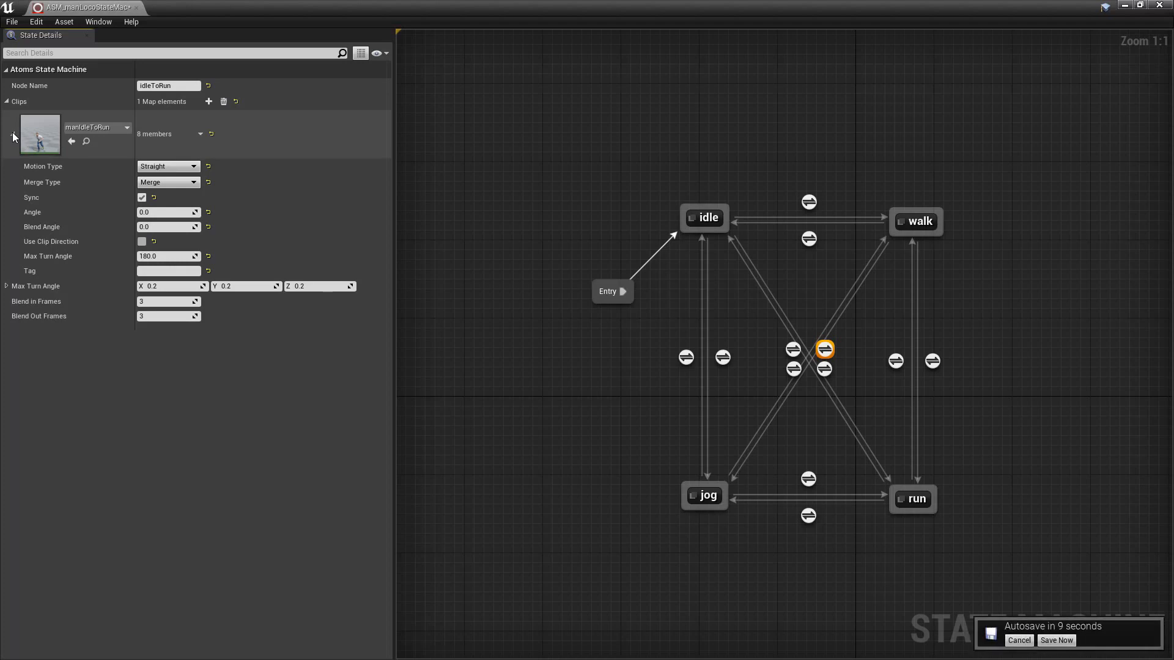
click(13, 134)
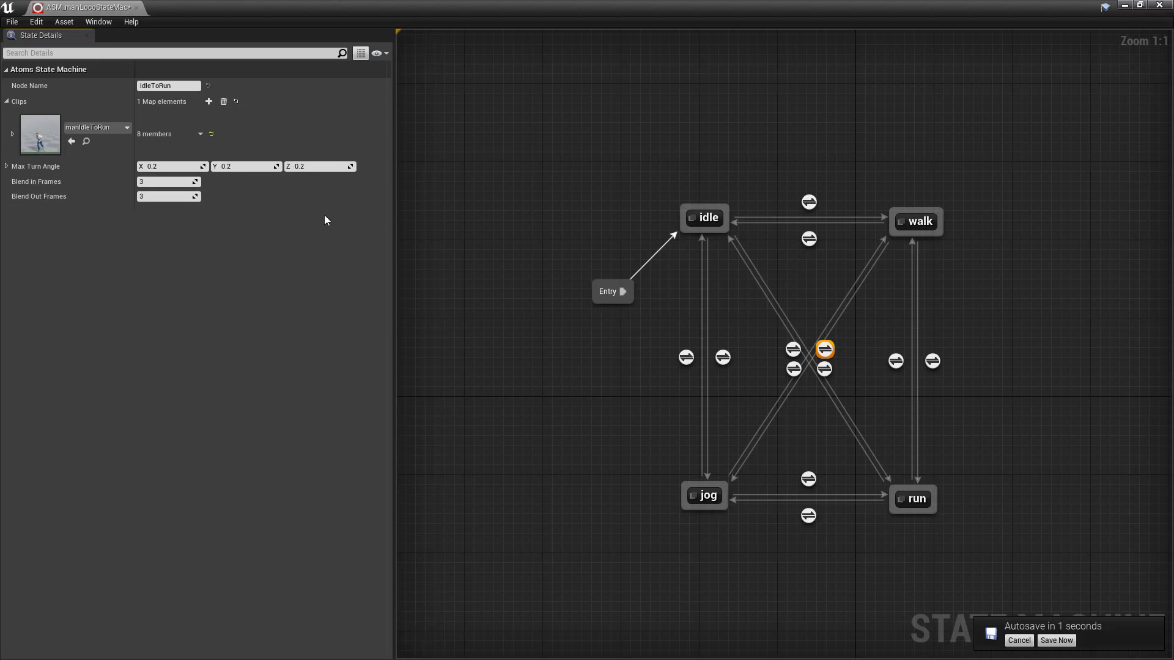
click(1159, 5)
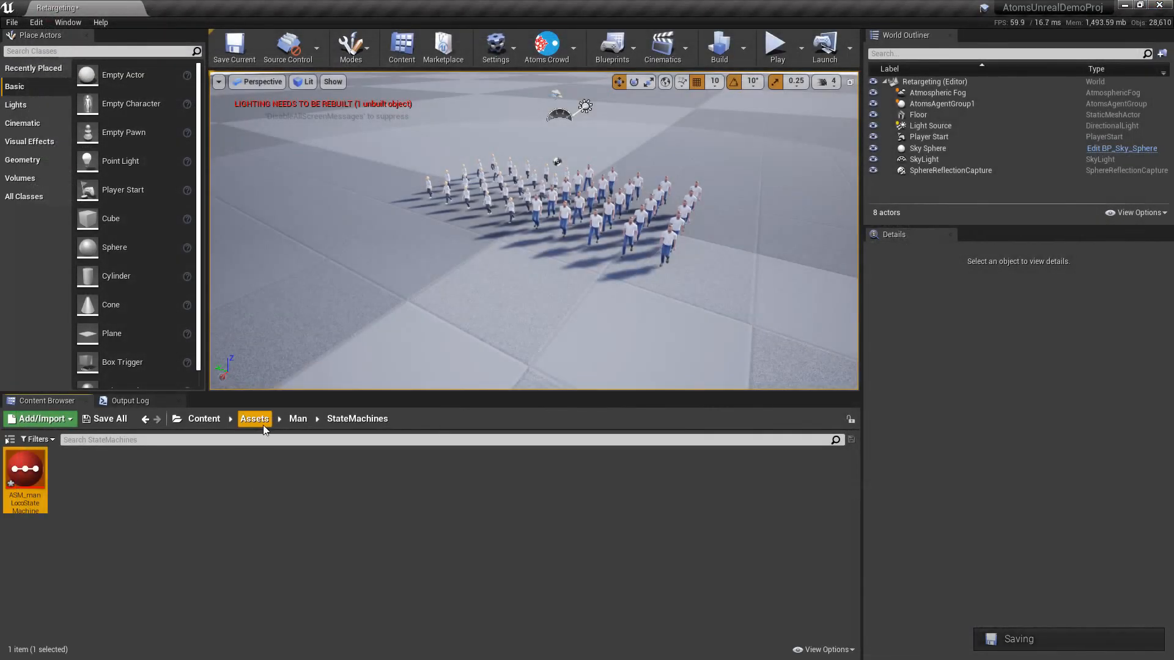
- Open the unrealVariations asset from the Man Variations folder and expand its agent type entry down to the list of variations
click(298, 421)
double_click(172, 472)
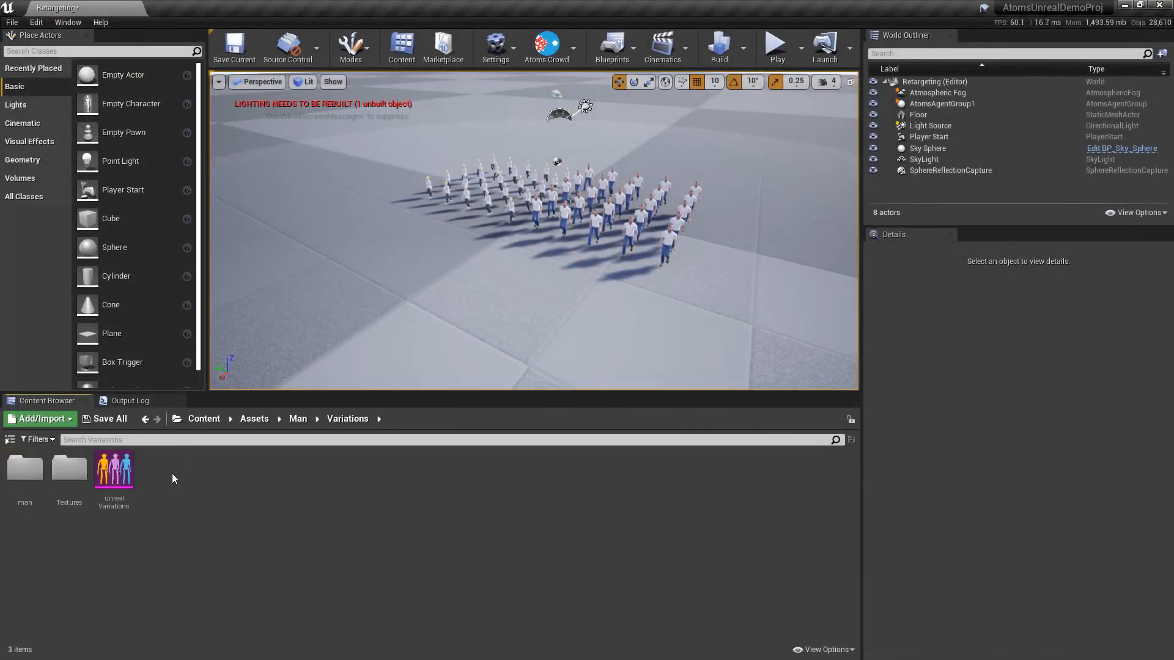
double_click(119, 474)
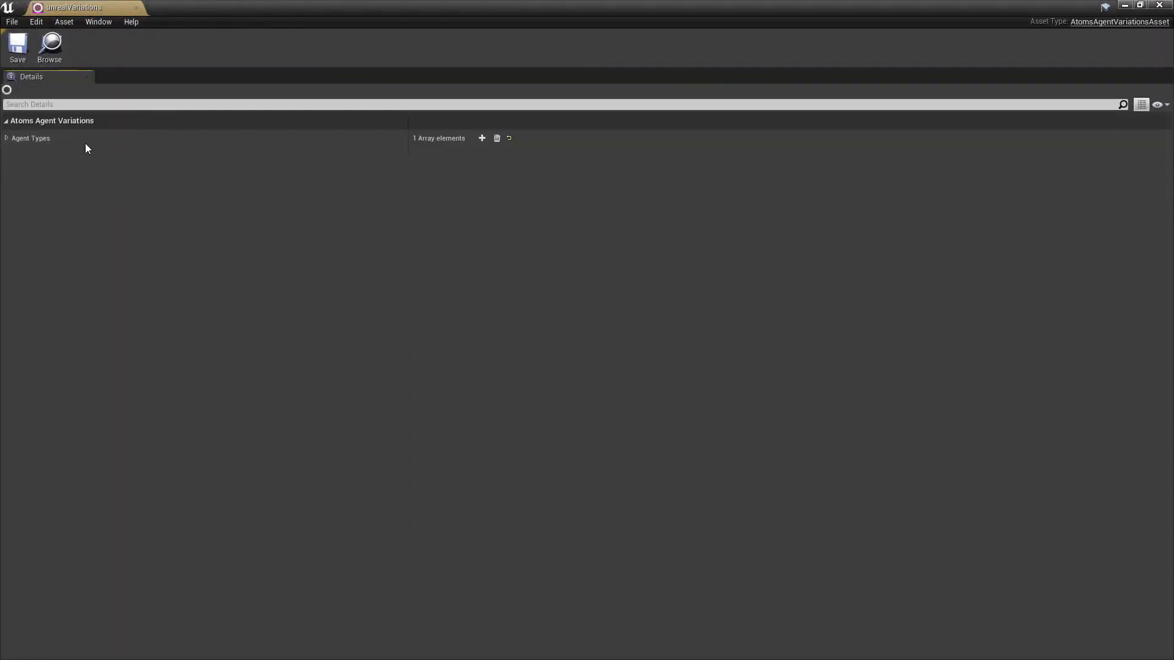
click(7, 139)
click(13, 153)
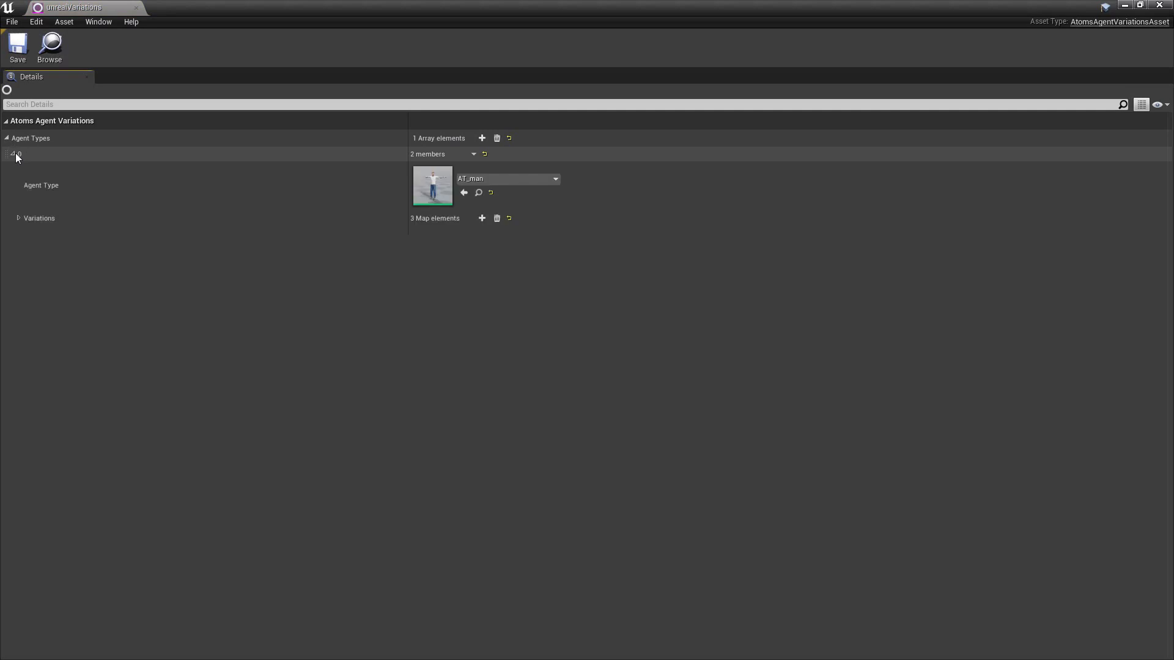
click(19, 218)
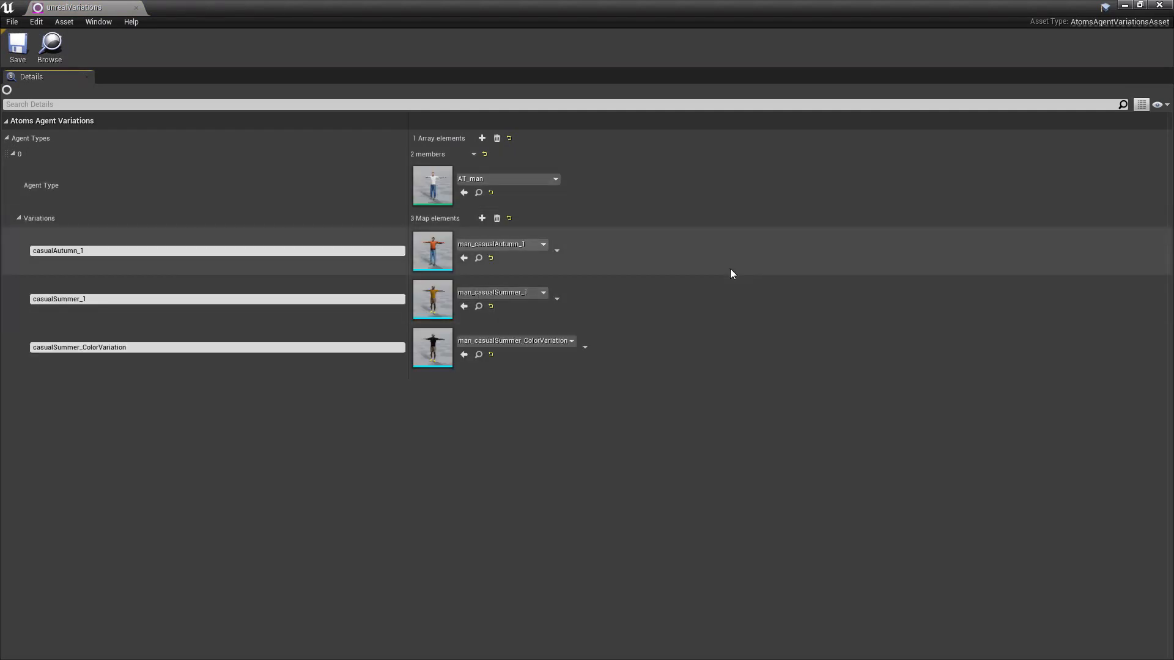
- Open the man_casualAutumn_1 variation to examine its skeletal meshes and return to the unrealVariations asset
double_click(432, 251)
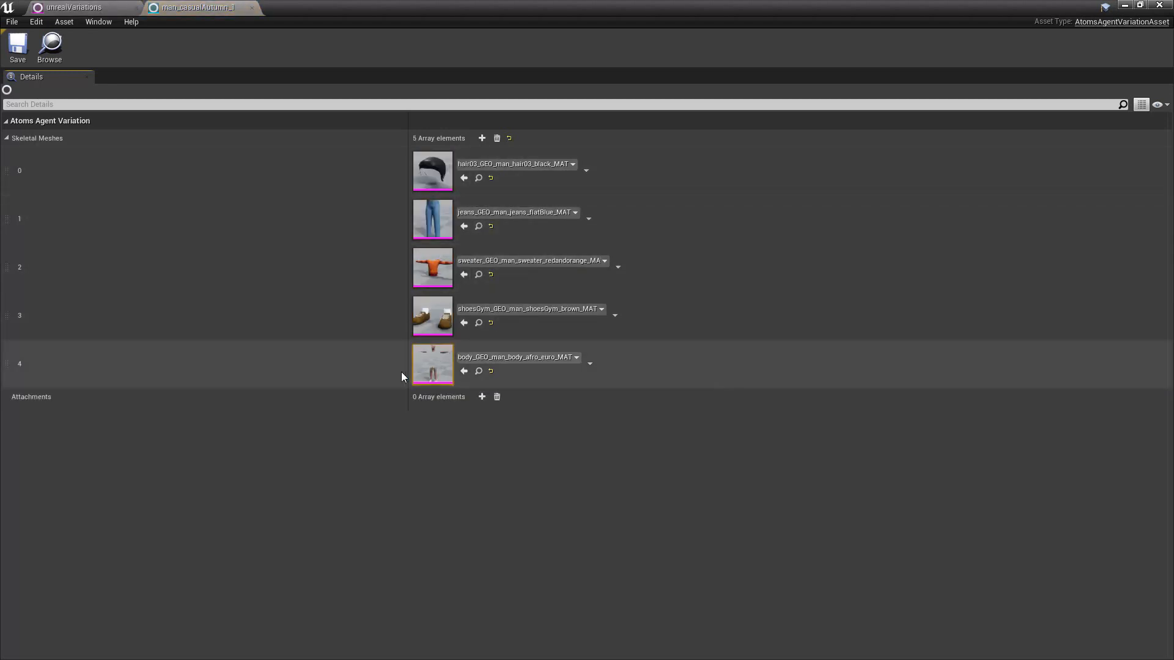
click(66, 20)
click(73, 9)
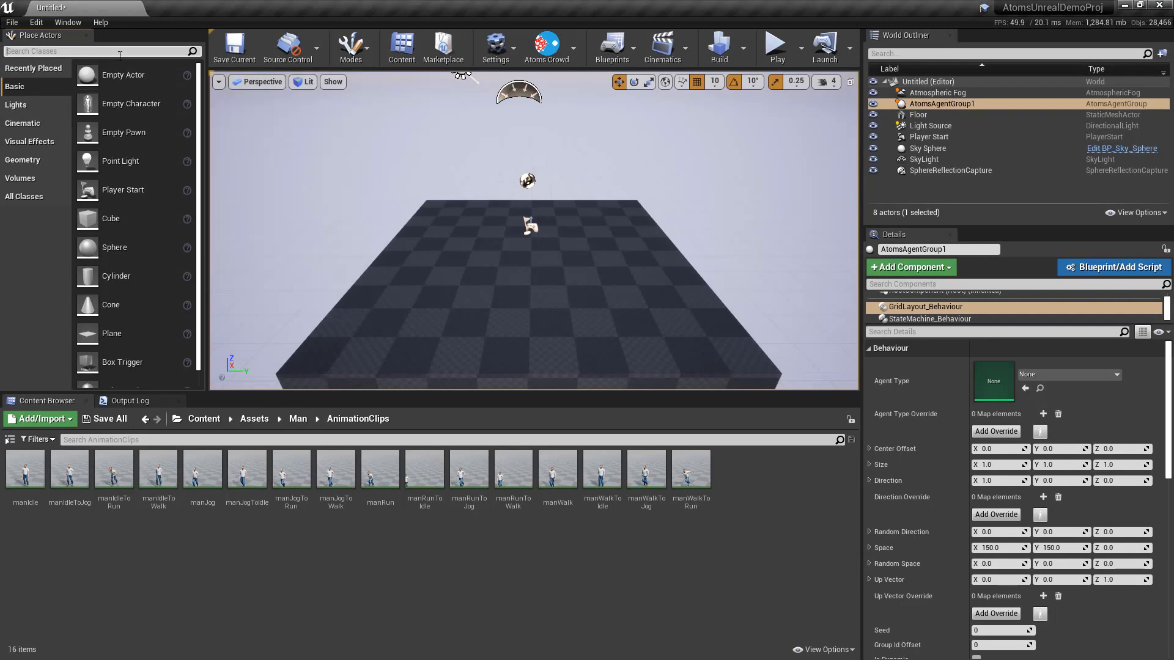
- Find the Atoms Agent Group actor with "agentGro", place one on the floor and set its location to 0, 0, 0
text(agentGro)
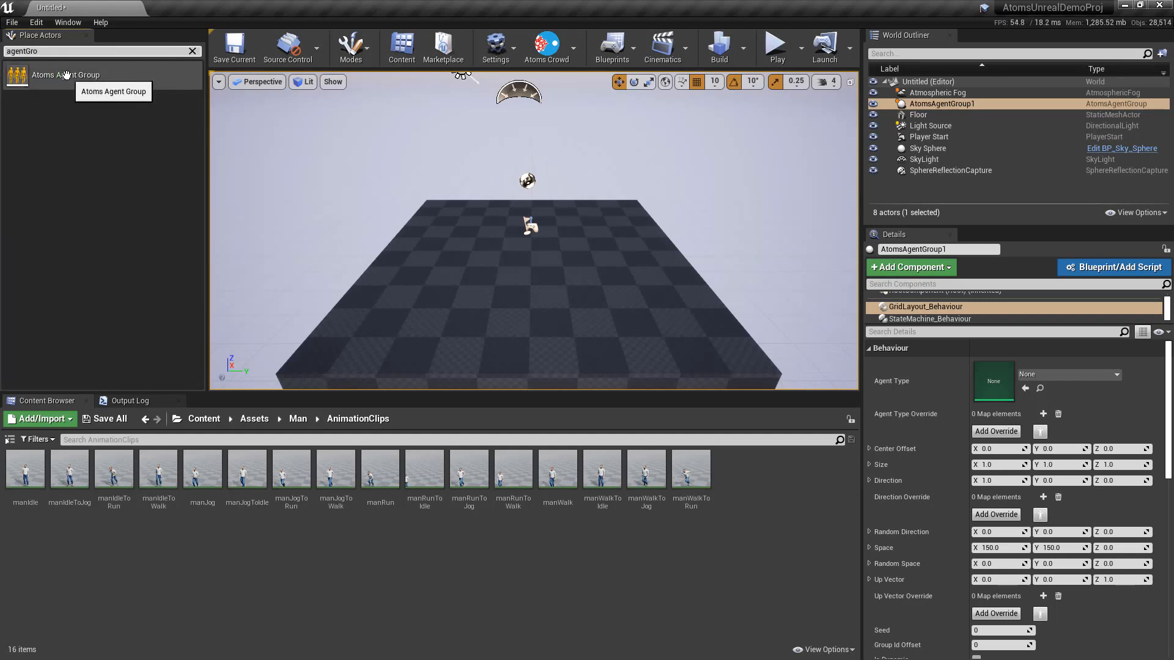
drag(61, 74, 509, 231)
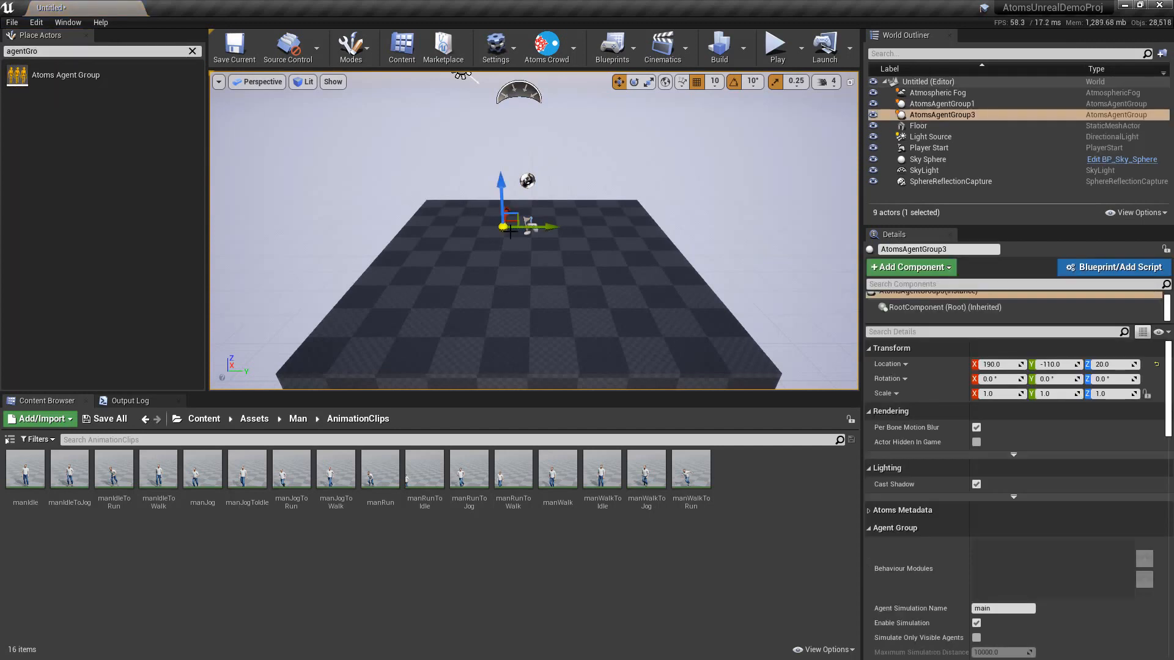
click(991, 364)
text(0)
key(Tab)
text(0)
key(Tab)
text(0)
key(Return)
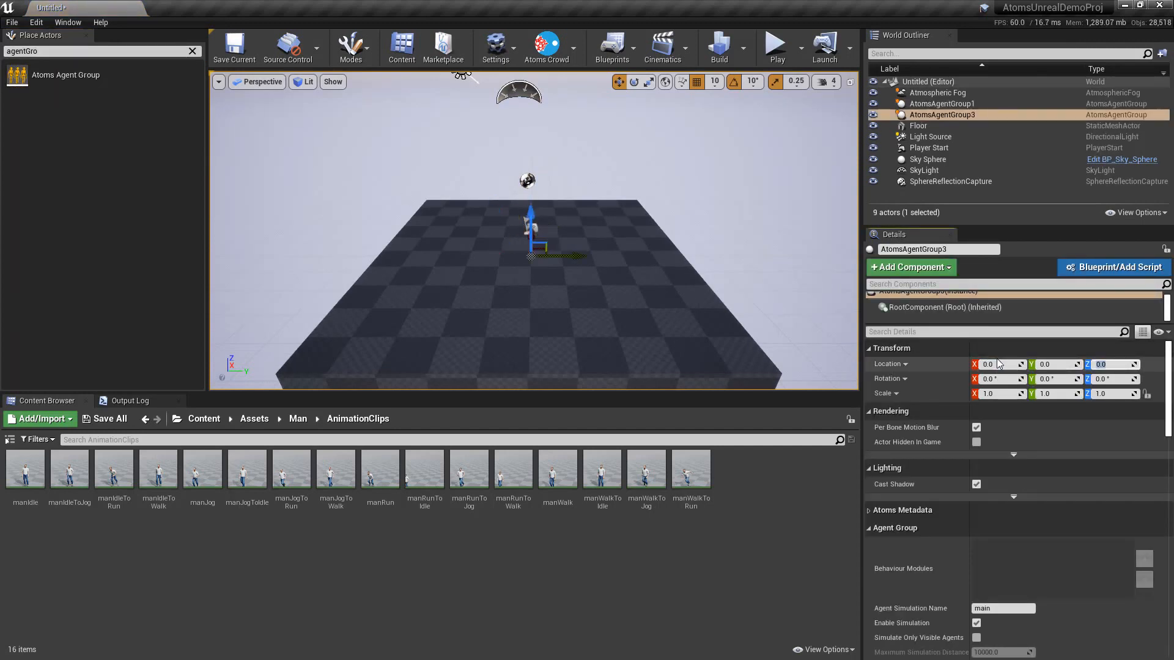
- Raise the new agent group vertically to a Z location of 50
scroll(604, 288, down, 3)
alt+drag(603, 289, 569, 289)
drag(532, 211, 533, 200)
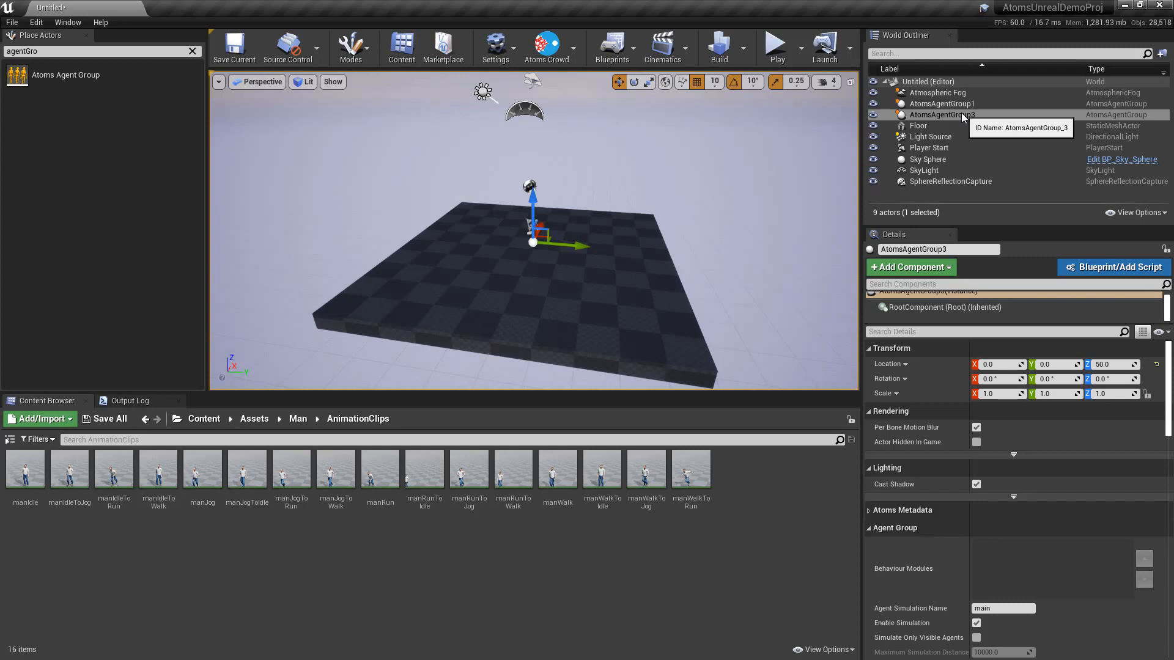
- Look through the Atoms behaviours available for AtomsAgentGroup3 and add a Grid Layout Behaviour component to it
click(961, 113)
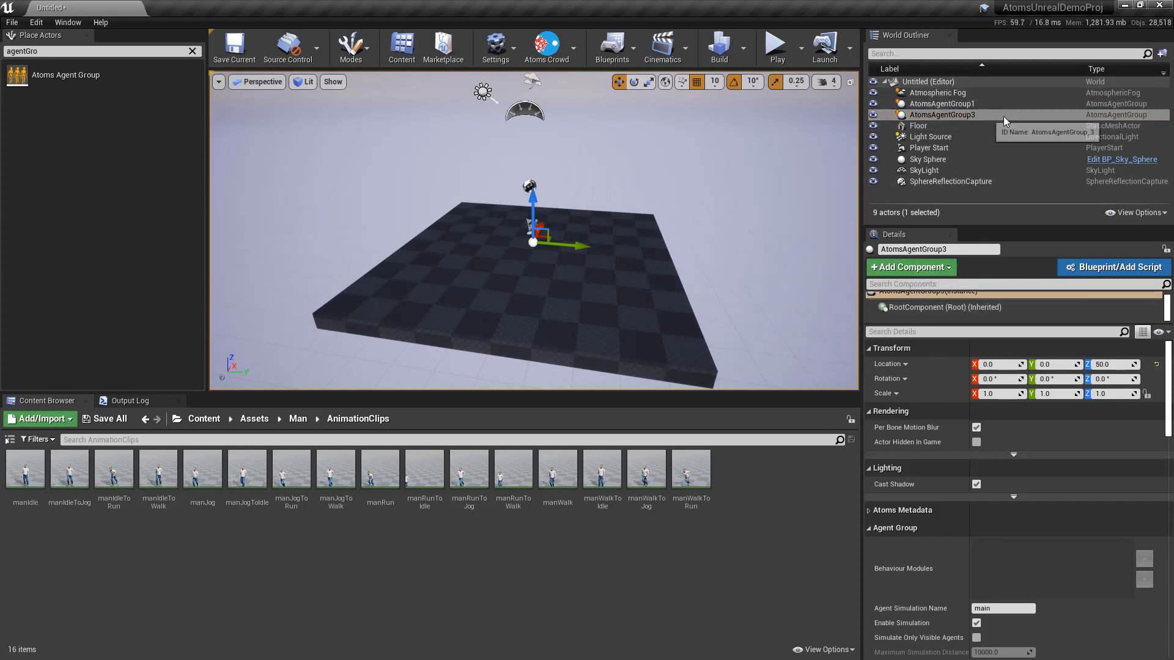
click(917, 272)
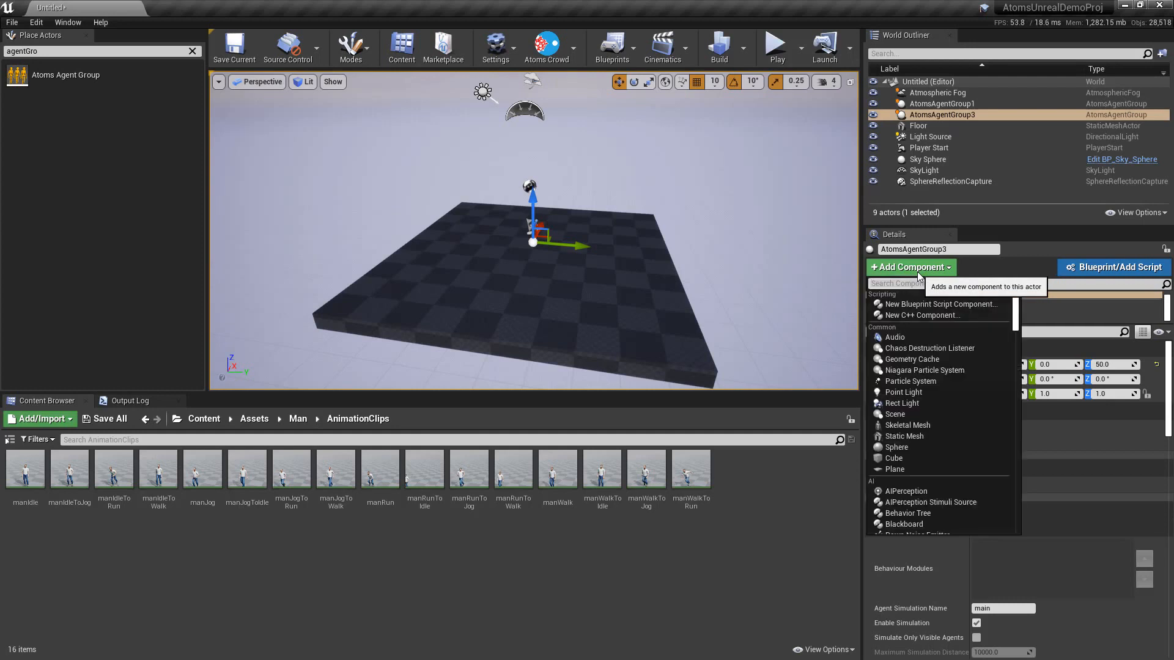
scroll(923, 385, down, 5)
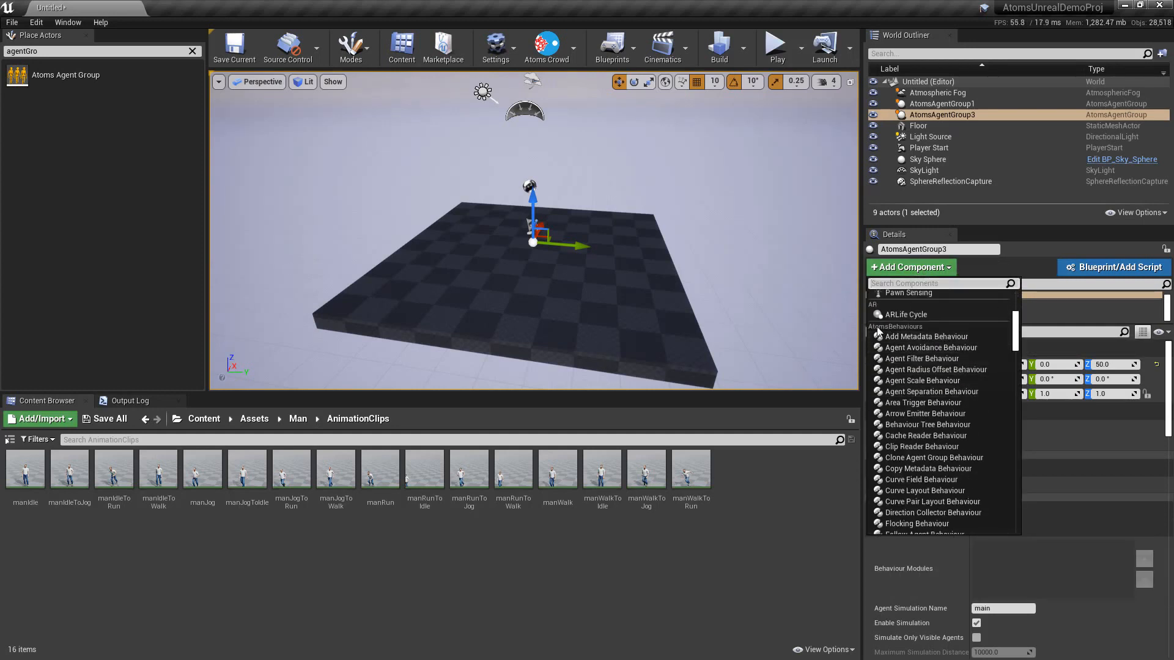
scroll(937, 385, down, 3)
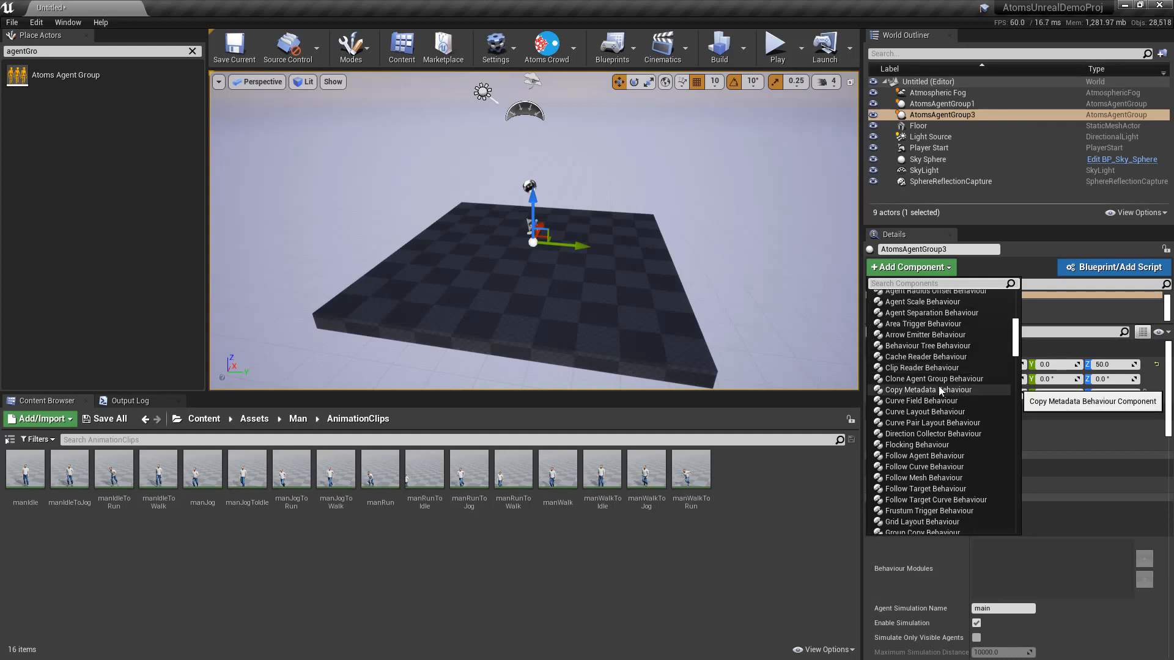
scroll(939, 391, down, 3)
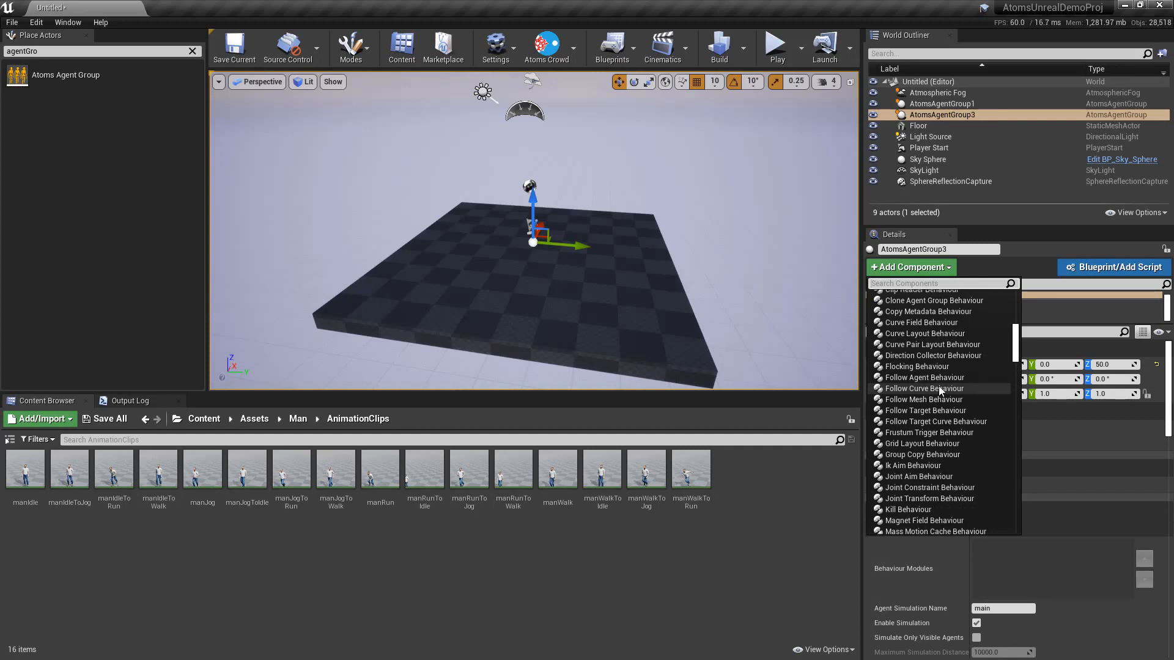
scroll(939, 387, down, 4)
scroll(938, 387, up, 5)
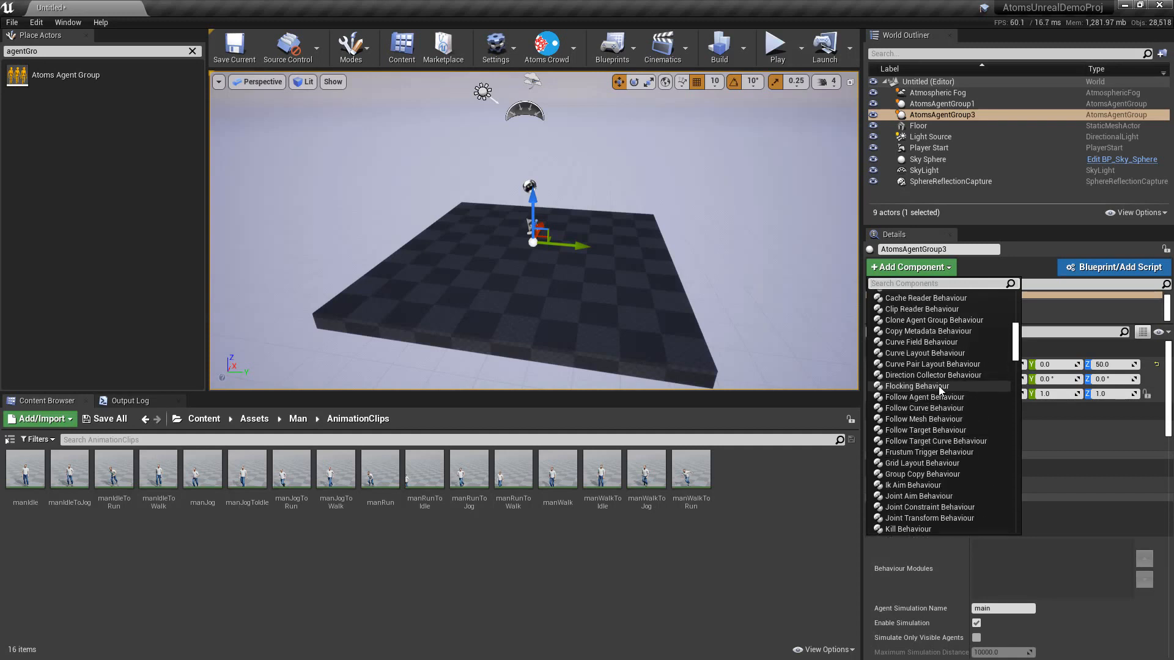
text(grid l)
key(Return)
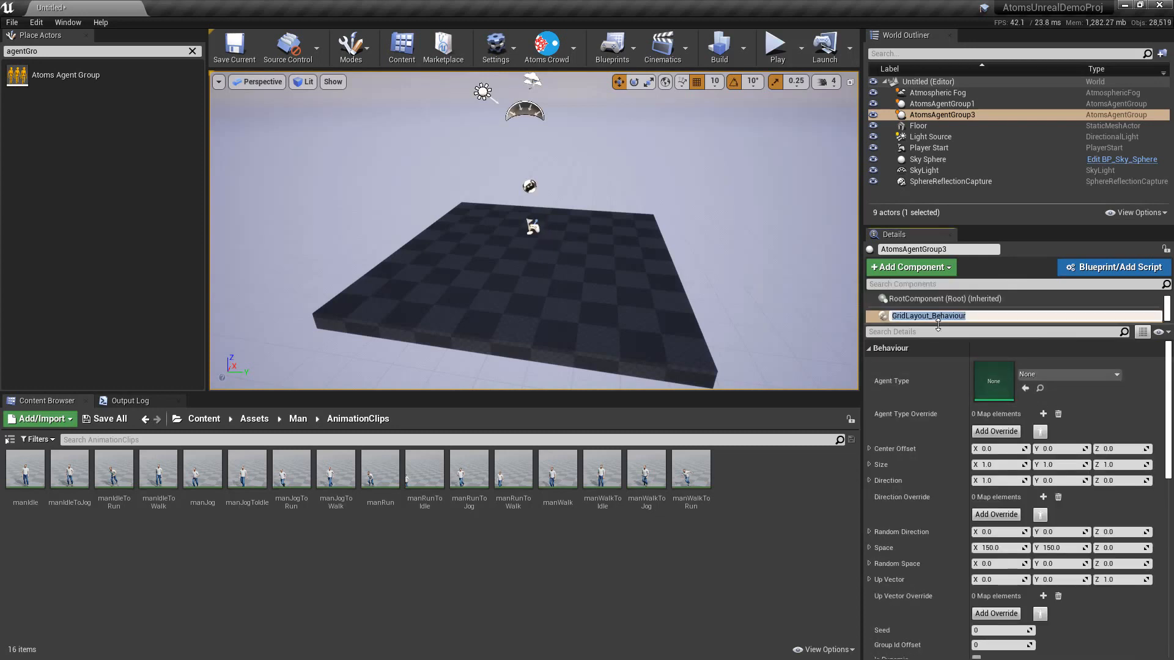
- Enlarge the component list area and set the grid layout's Agent Type to AT_man
drag(937, 324, 936, 355)
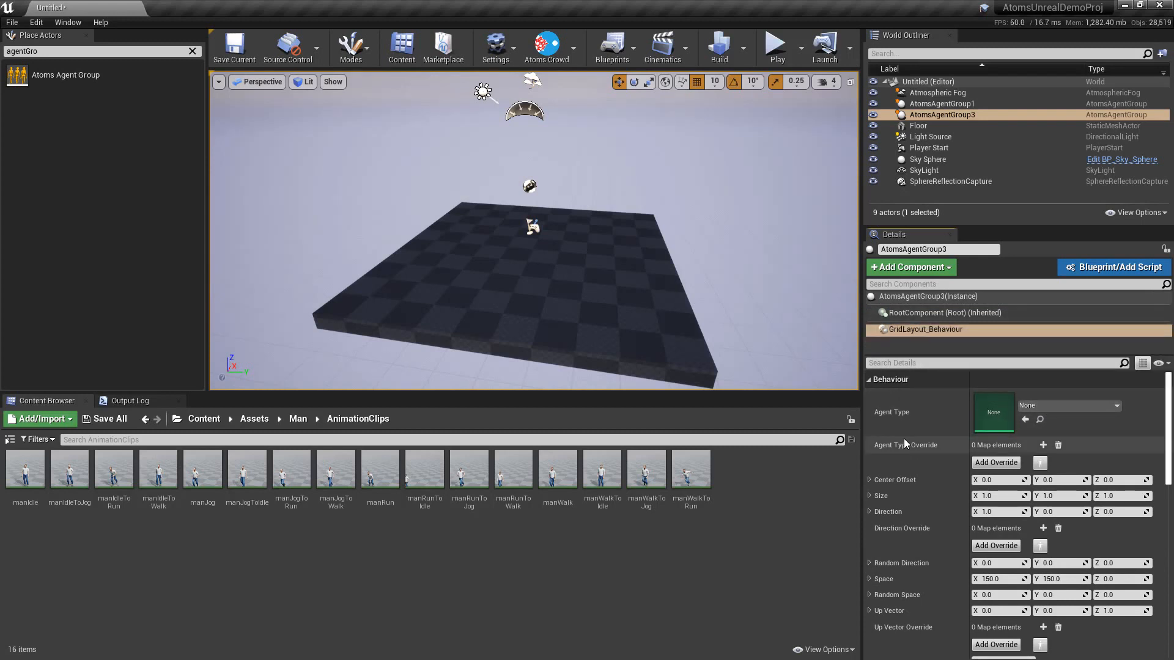
click(1051, 405)
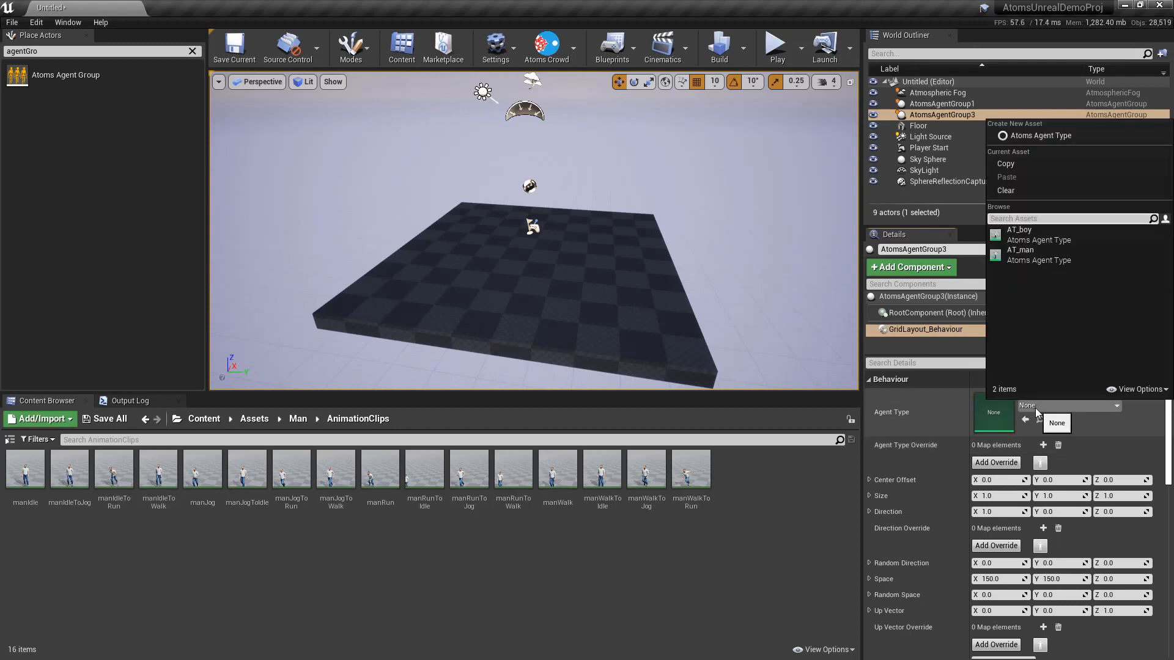
click(1034, 256)
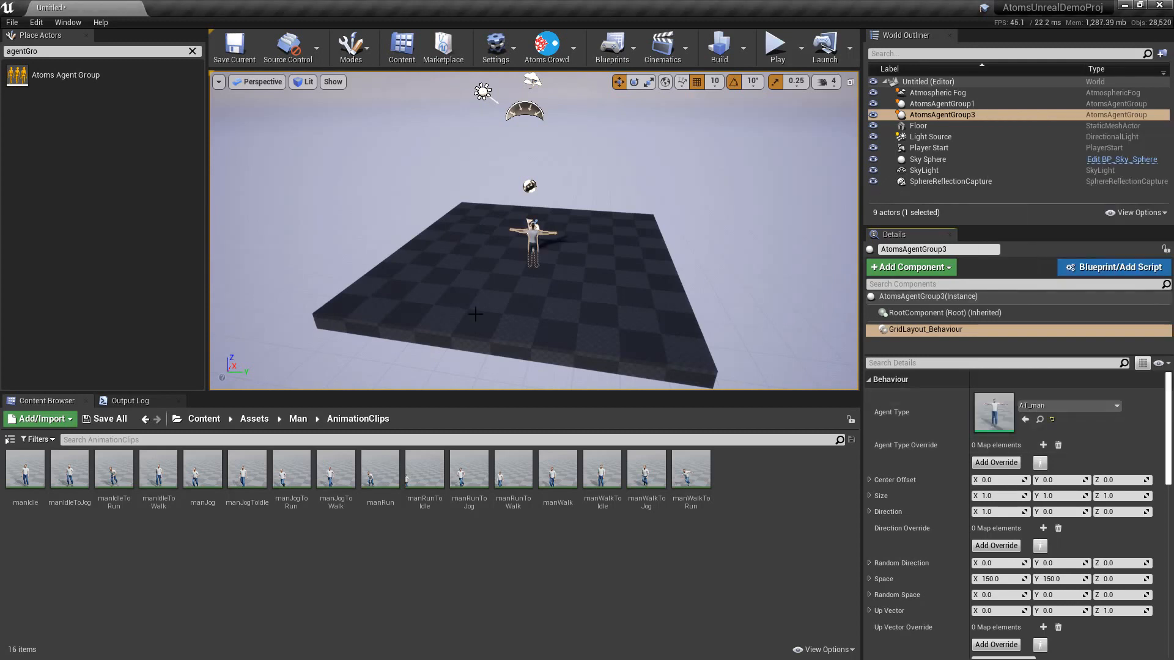
- Set the grid layout's Size to 3 in X and 3 in Y
click(998, 498)
text(3)
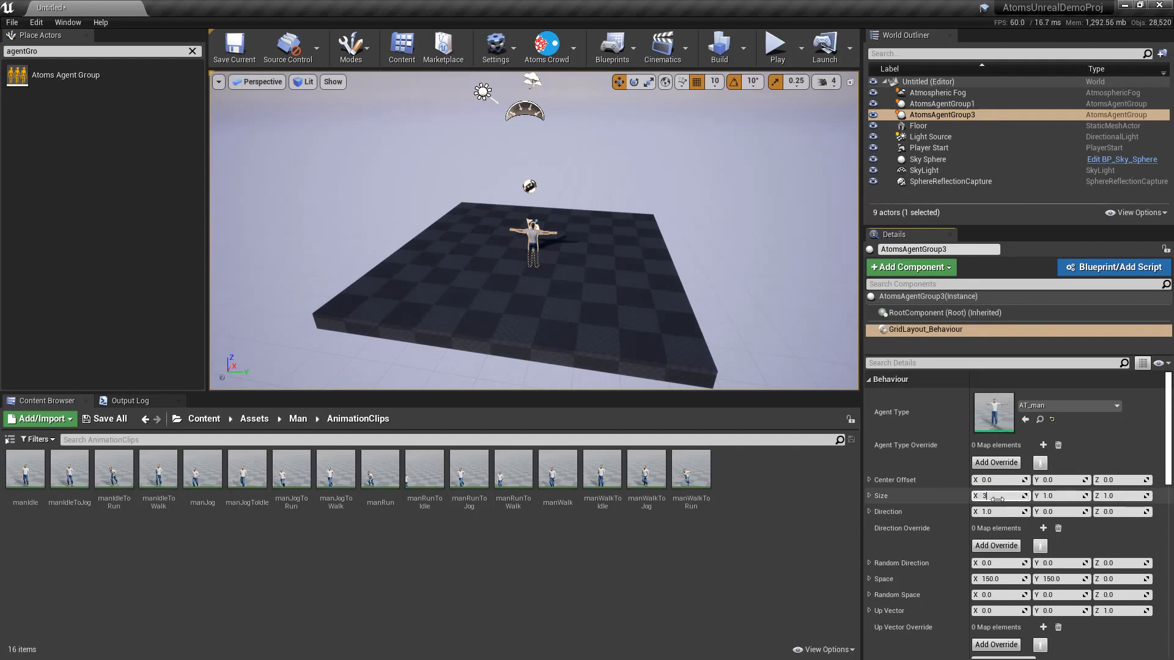
key(Tab)
text(3)
key(Tab)
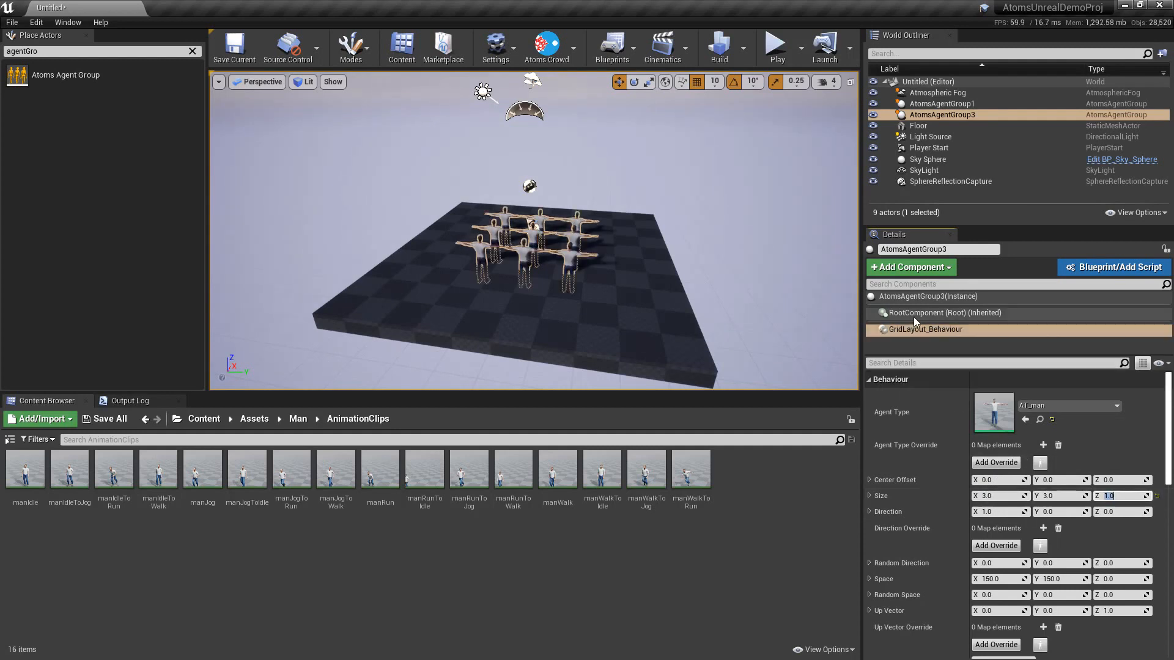
- Add a State Machine Behaviour component to the agent group
click(907, 269)
click(909, 269)
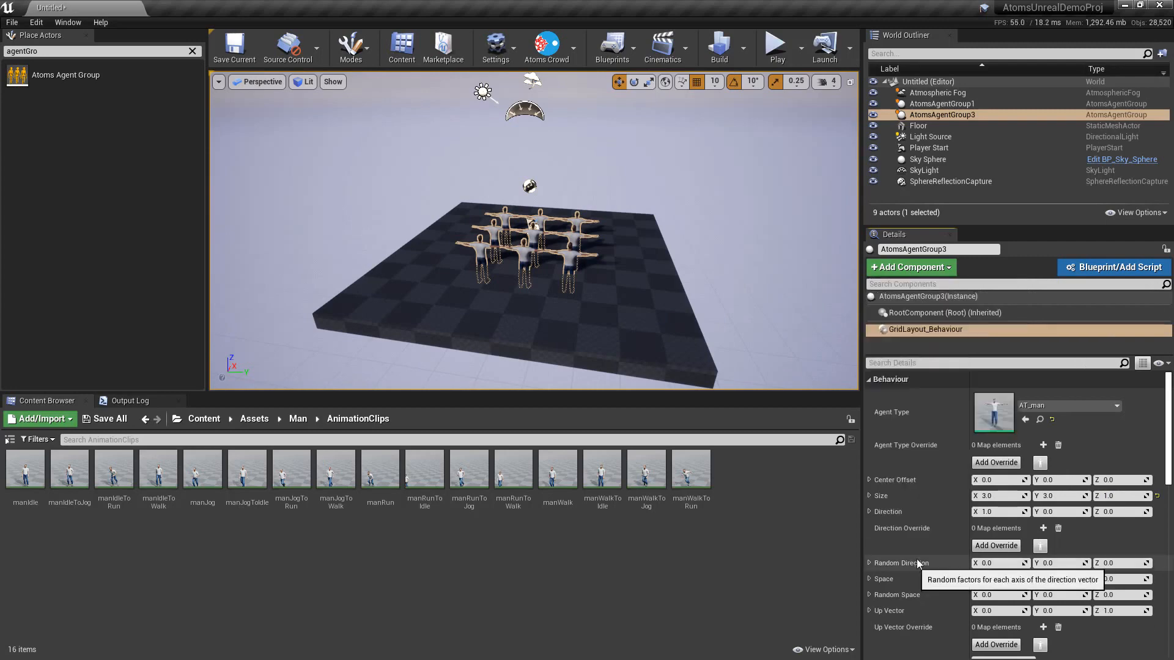
click(917, 269)
text(state)
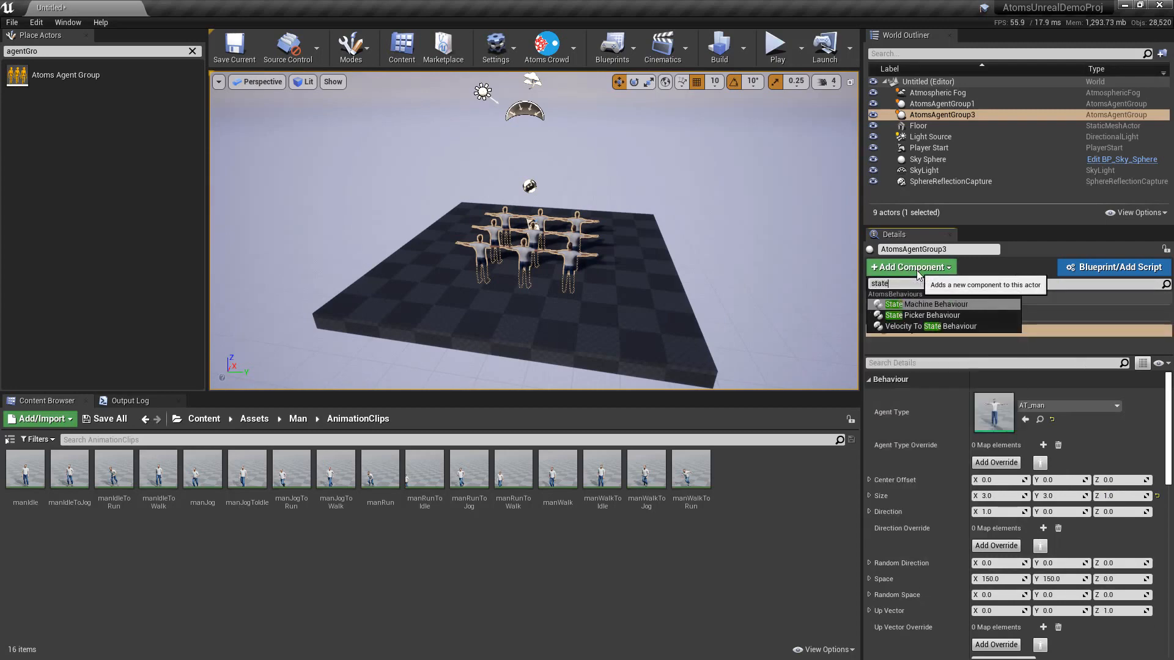
click(926, 306)
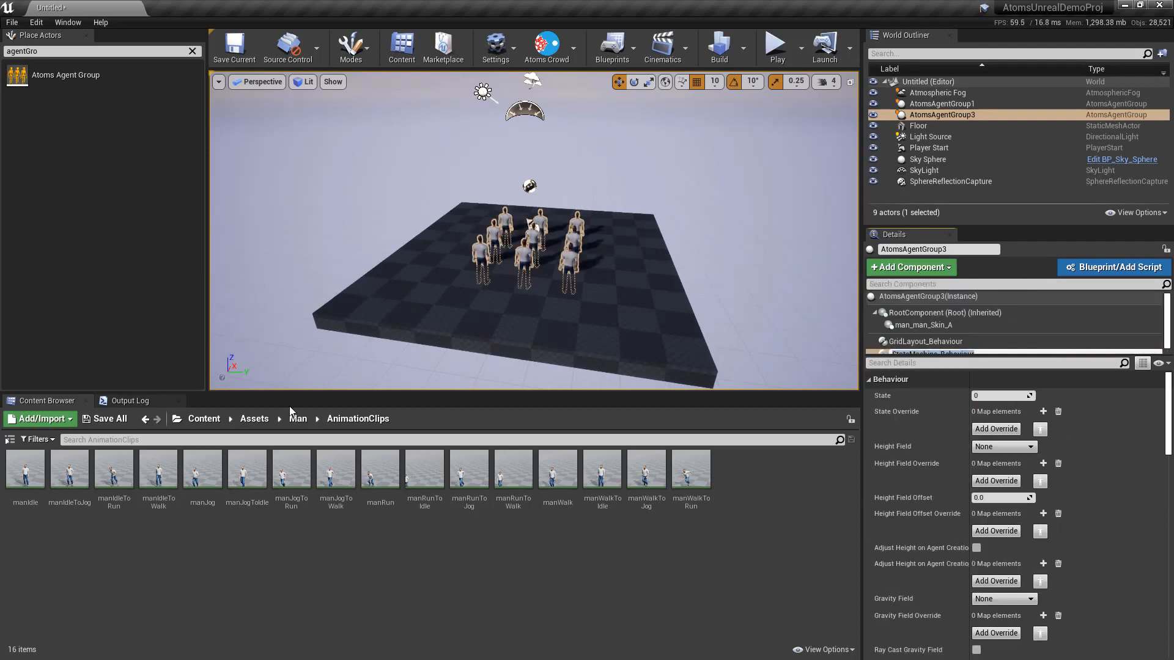
- Open the AT_man agent type from Assets/Man/AgentTypes and examine the states in its assigned state machine
click(254, 419)
click(204, 418)
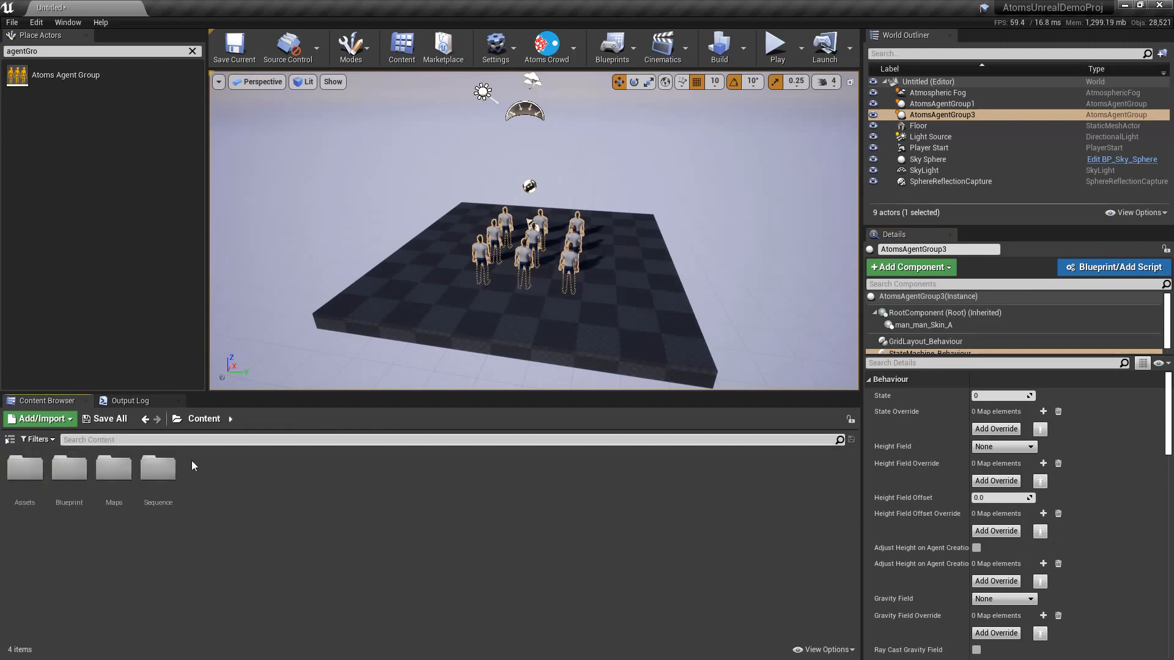
double_click(25, 468)
double_click(27, 472)
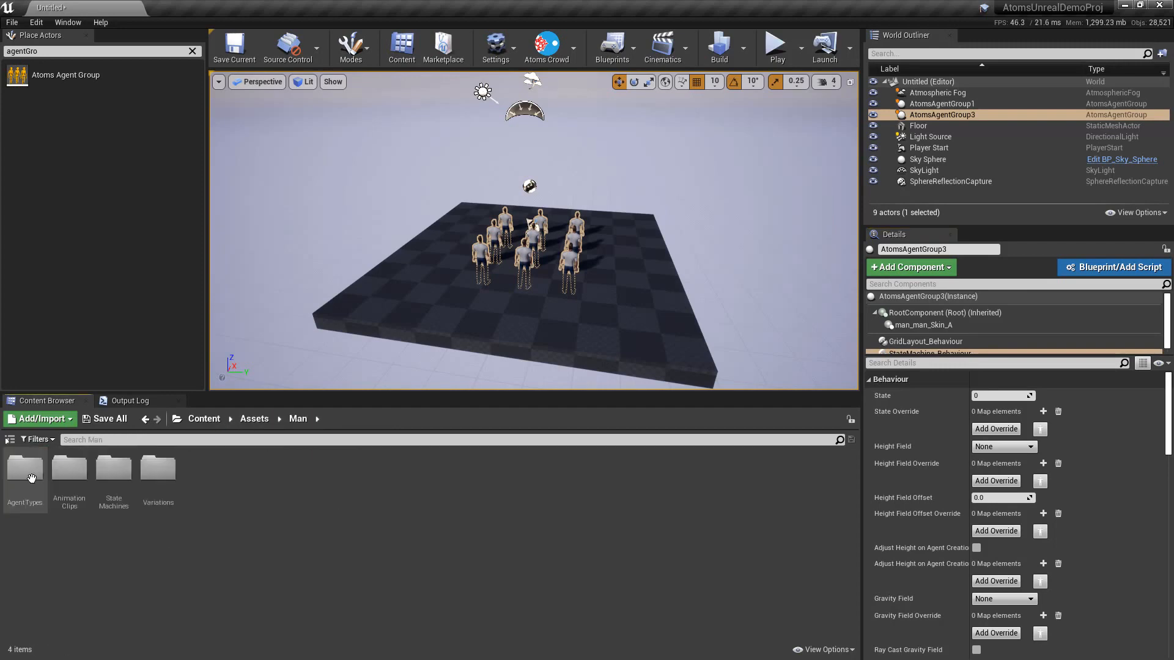
click(30, 476)
double_click(31, 475)
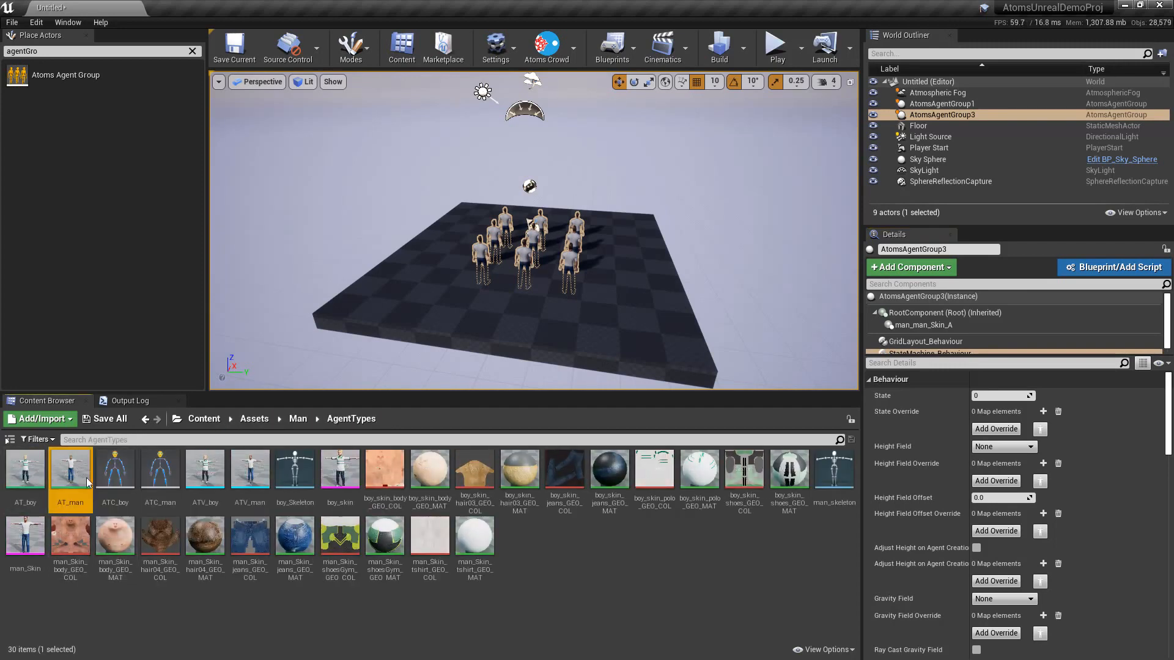
double_click(74, 471)
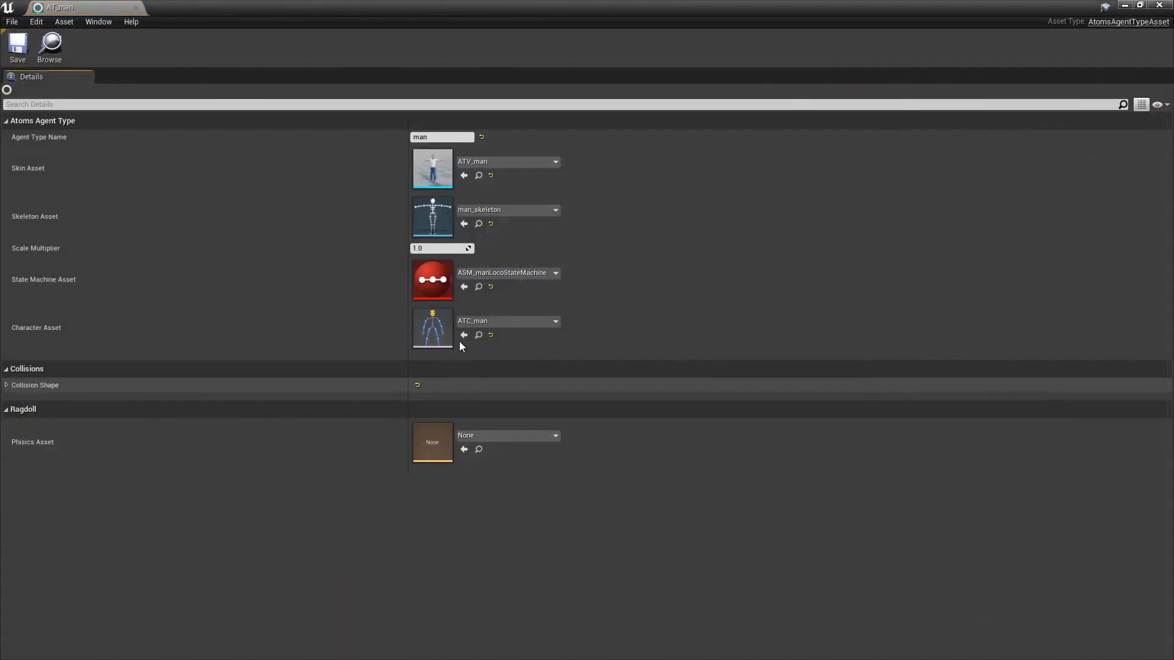
double_click(431, 296)
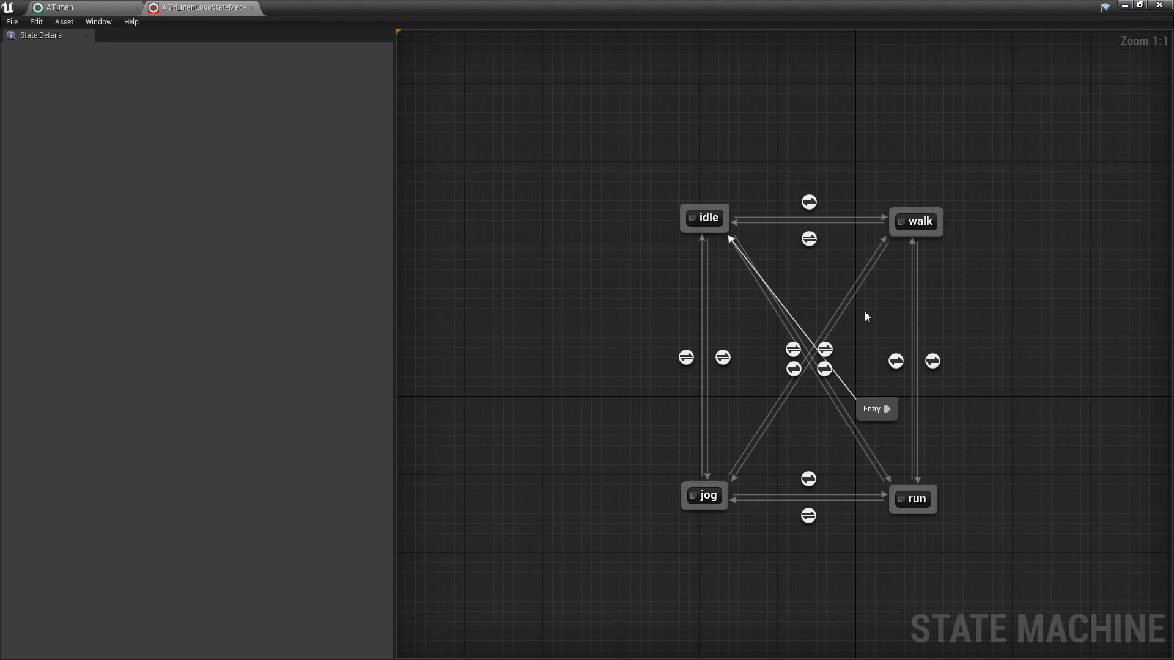
click(1159, 5)
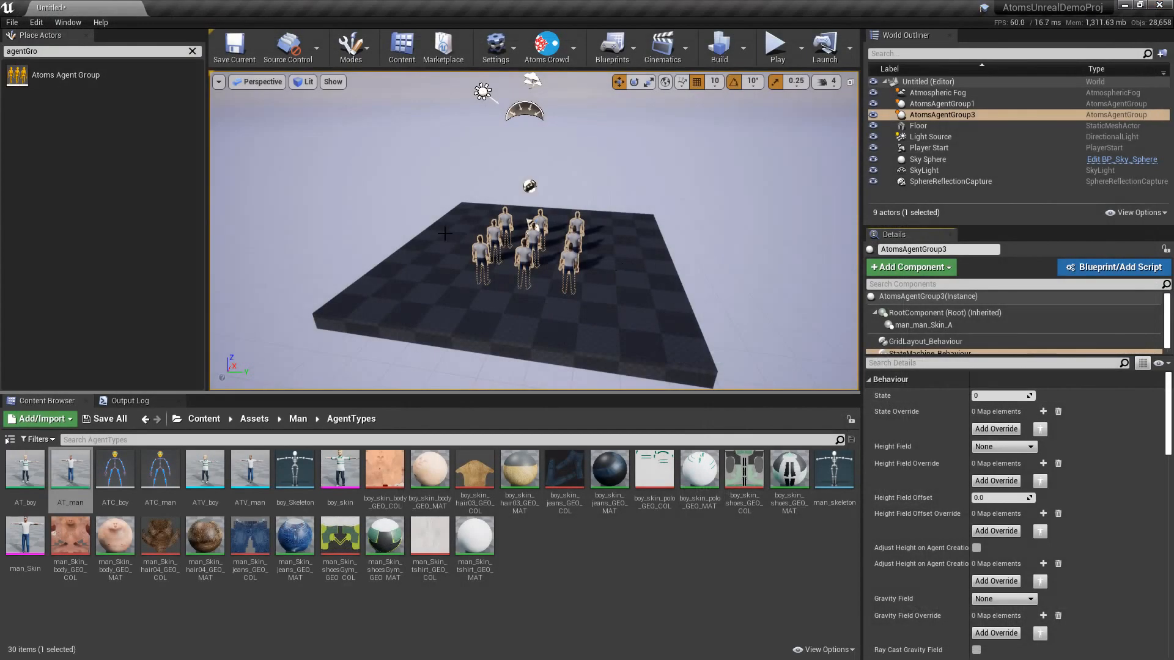
- Try State 1 on the agent group's StateMachine_Behaviour and view the men from another angle
scroll(883, 327, down, 1)
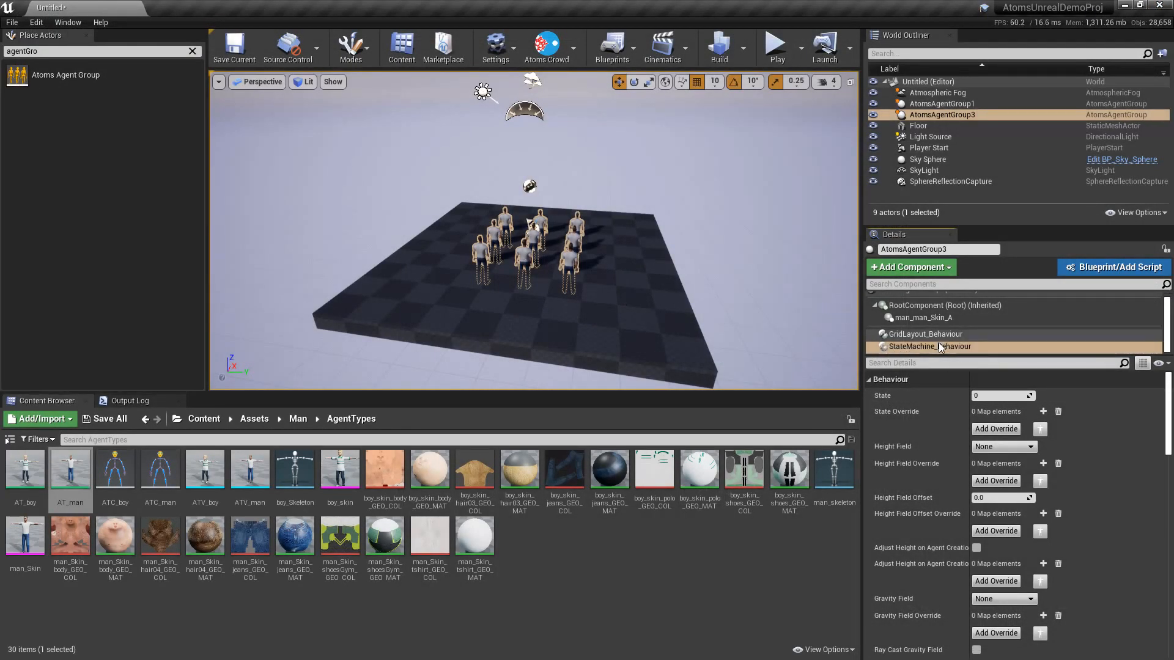
alt+drag(592, 288, 317, 262)
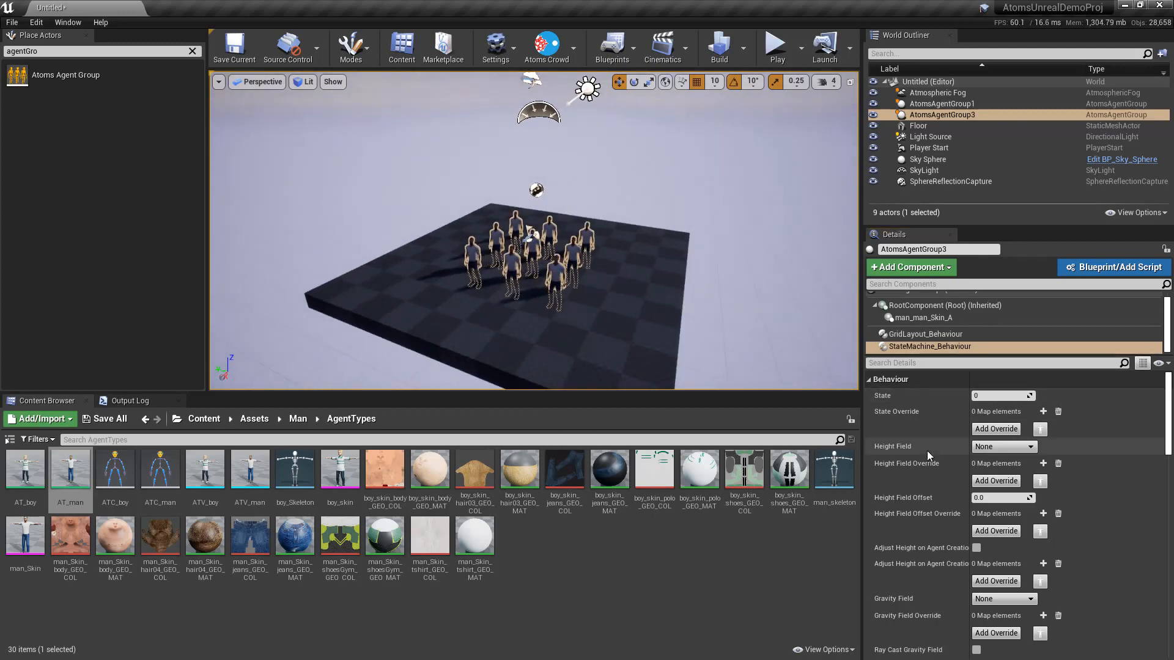
click(992, 395)
text(1)
key(Return)
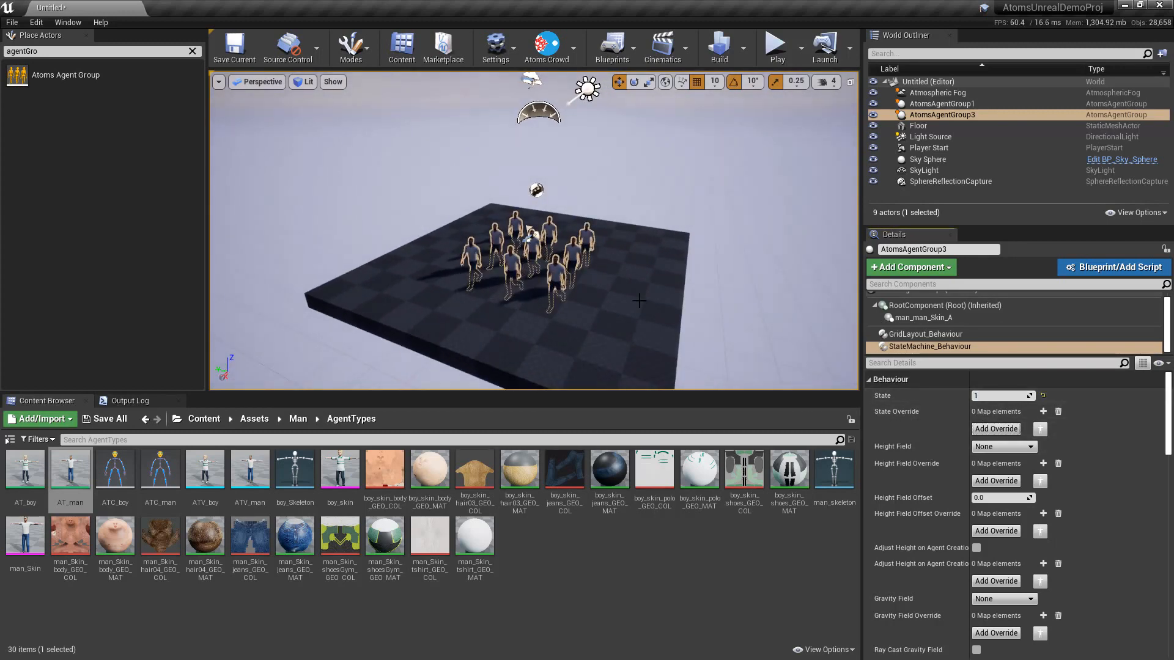
scroll(580, 280, up, 1)
scroll(581, 280, down, 2)
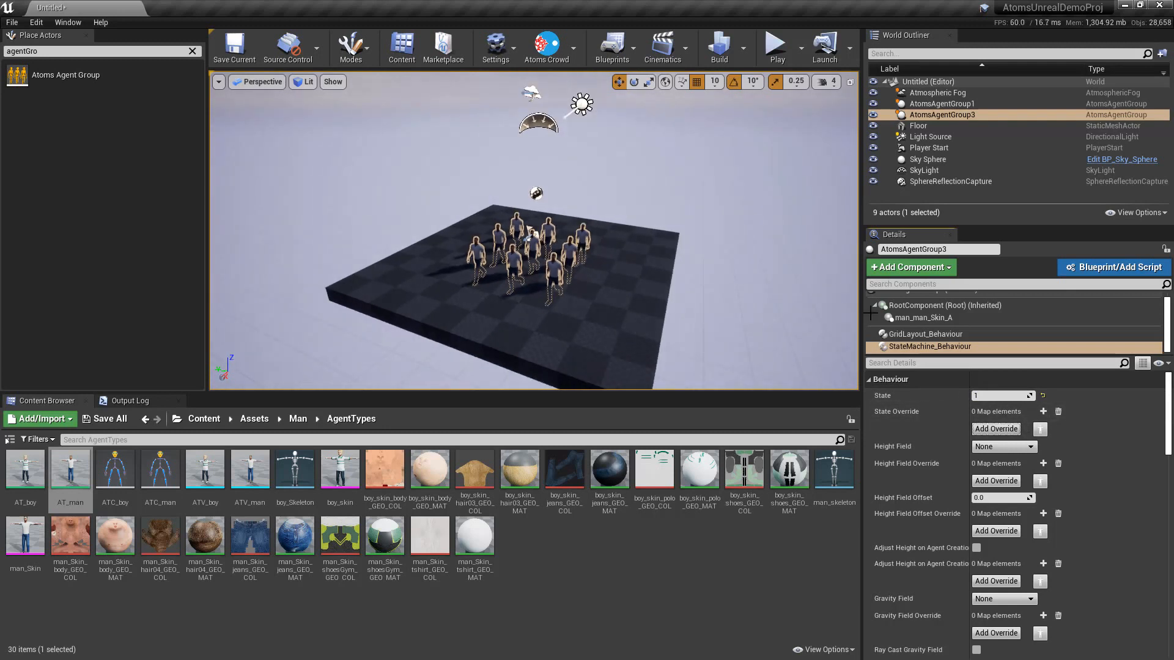
- Try State 3 on the state machine behaviour, then return State to 0
click(991, 395)
text(3)
key(Return)
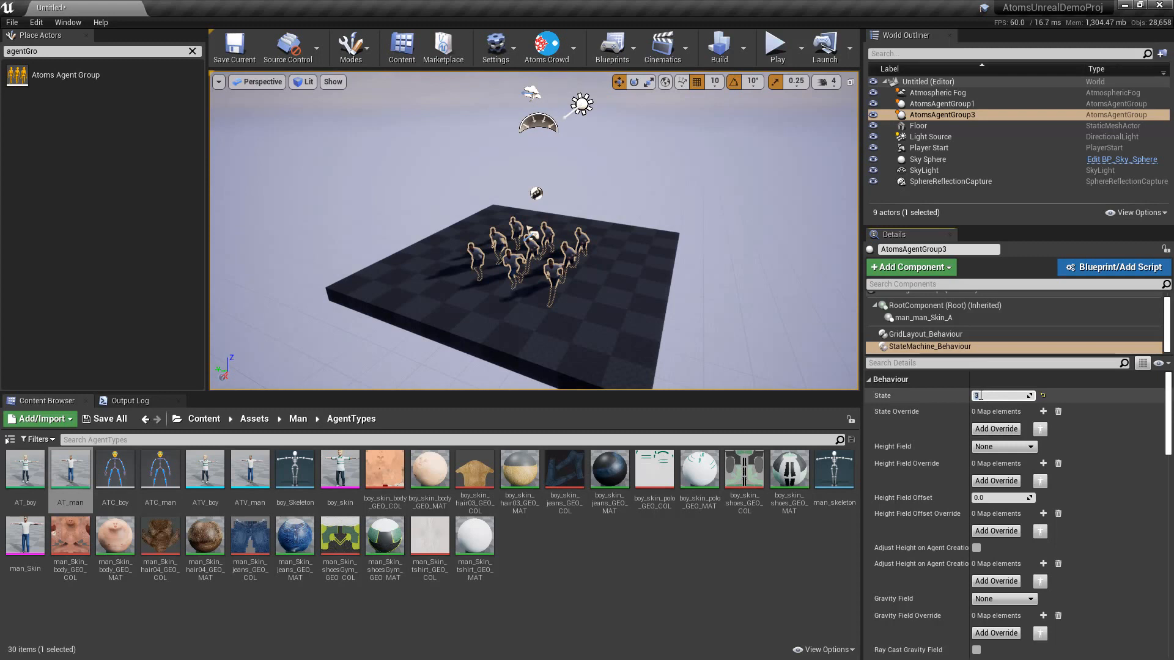
text(0)
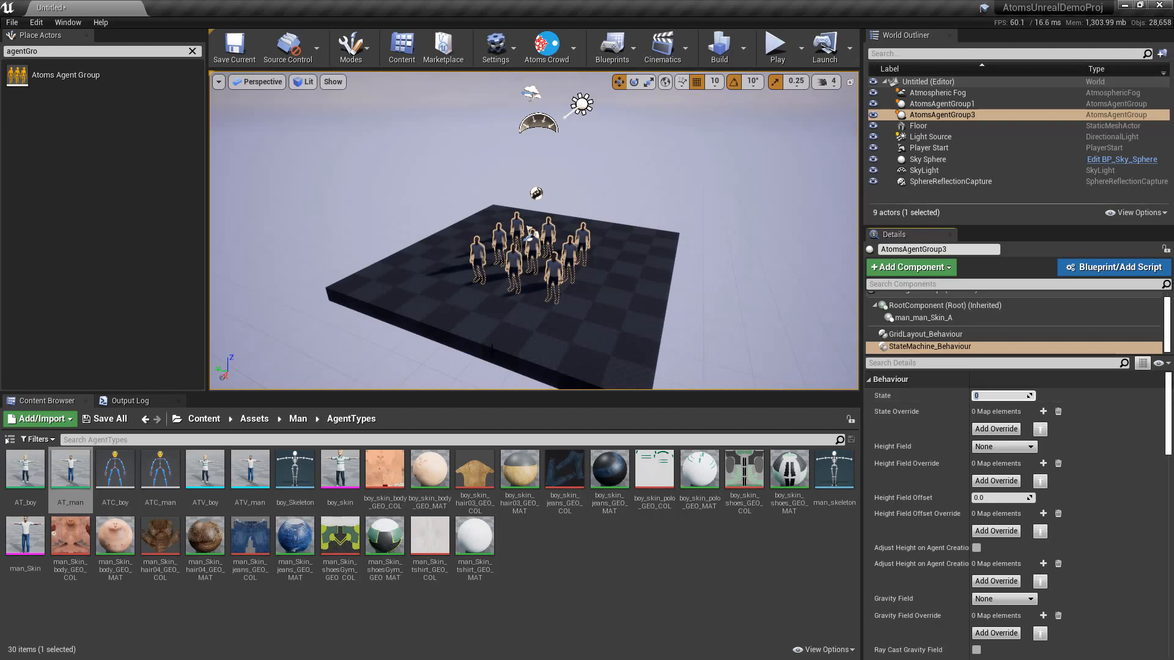
- Reopen AT_man's state machine and move its Entry node outside the state square, beside the idle and jog states
double_click(70, 471)
double_click(430, 281)
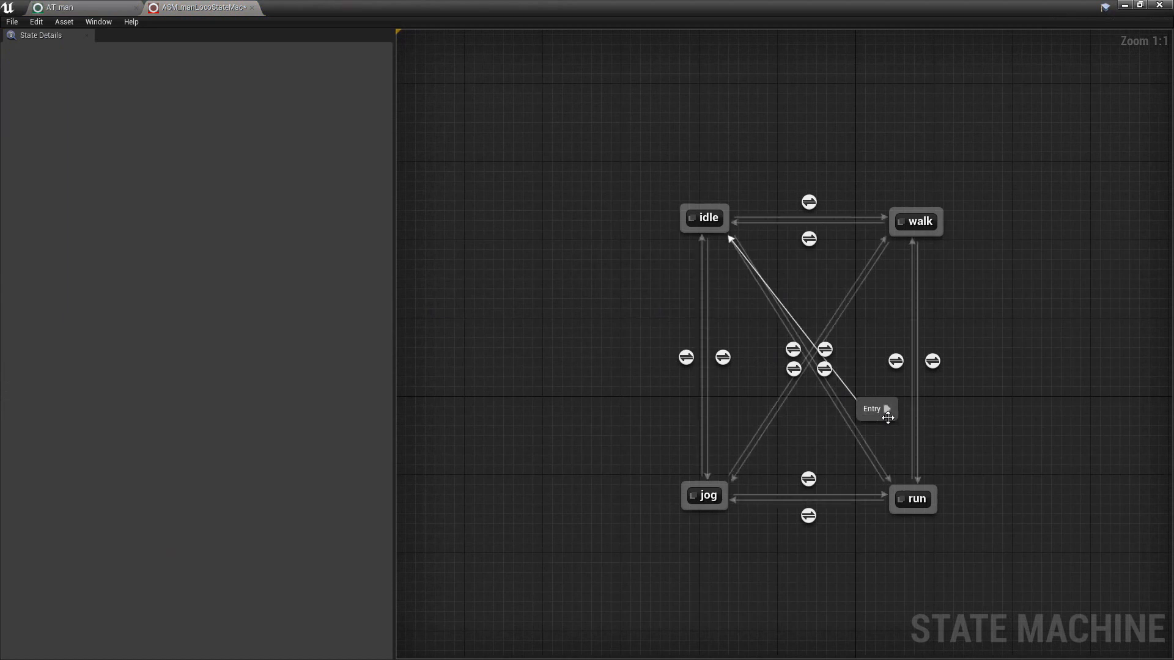
drag(882, 410, 561, 315)
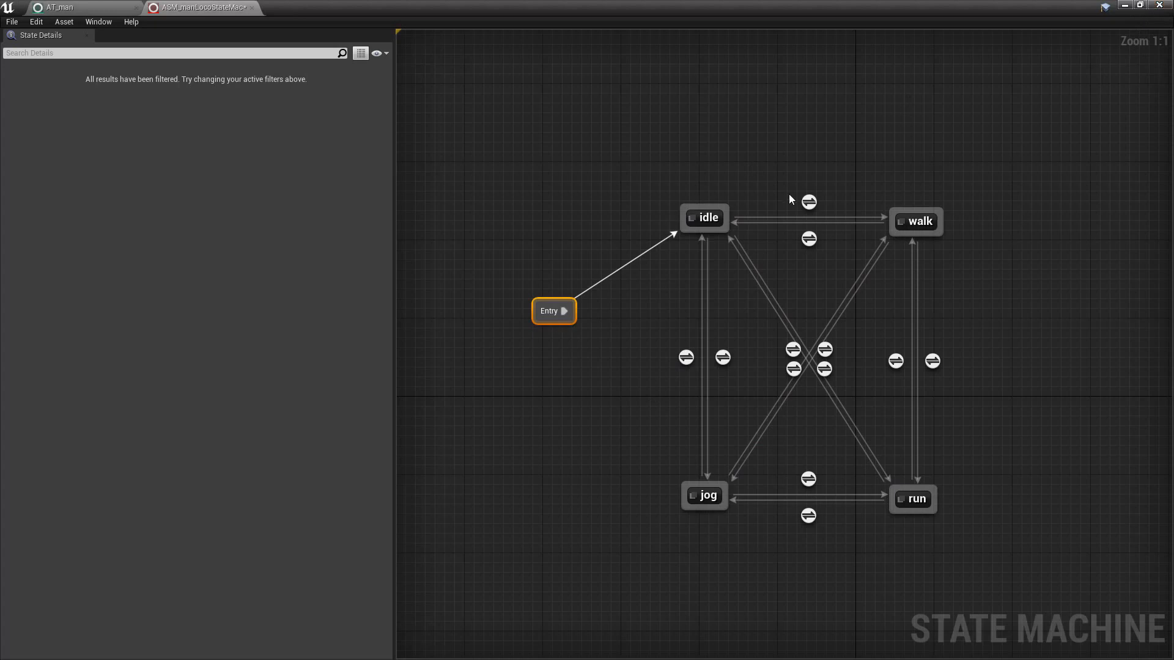
click(1159, 5)
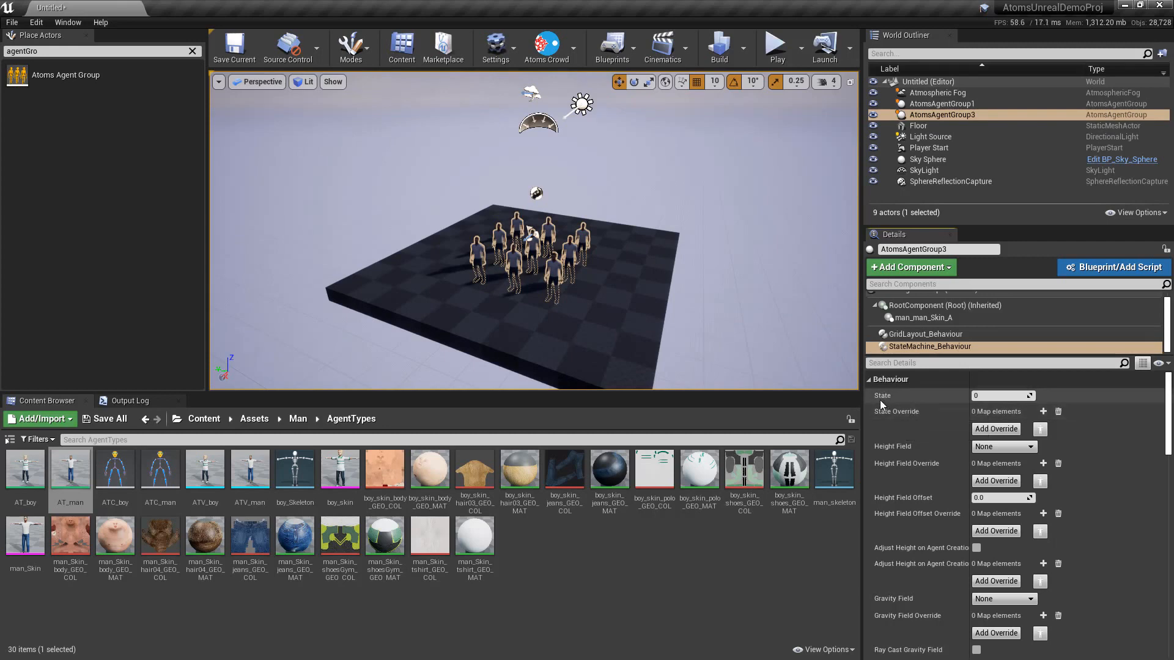
- Override the State value to 1 for agents 0 through 2 of the group
click(1039, 430)
drag(661, 177, 936, 201)
click(792, 250)
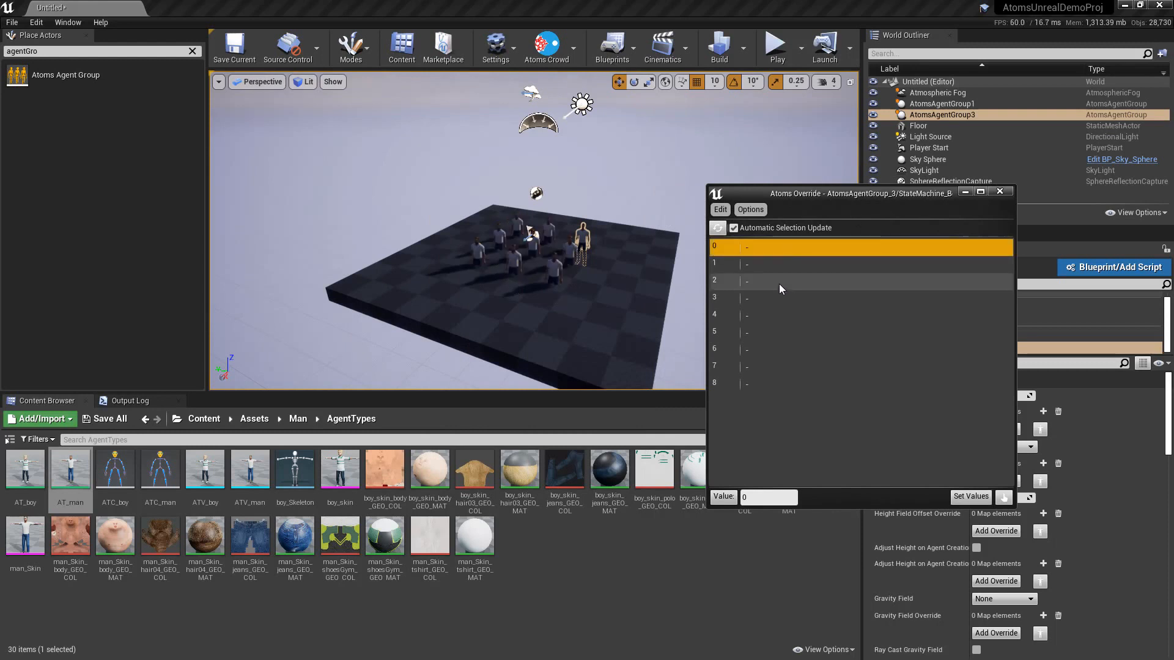
shift+click(770, 283)
click(773, 497)
text(1)
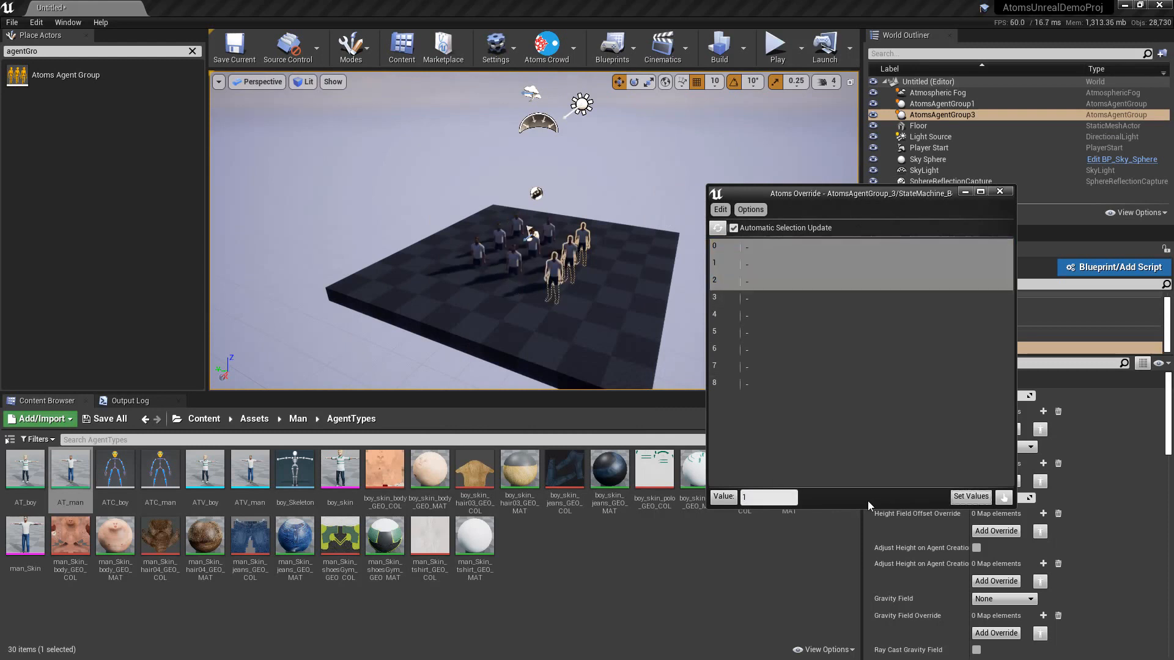
click(971, 496)
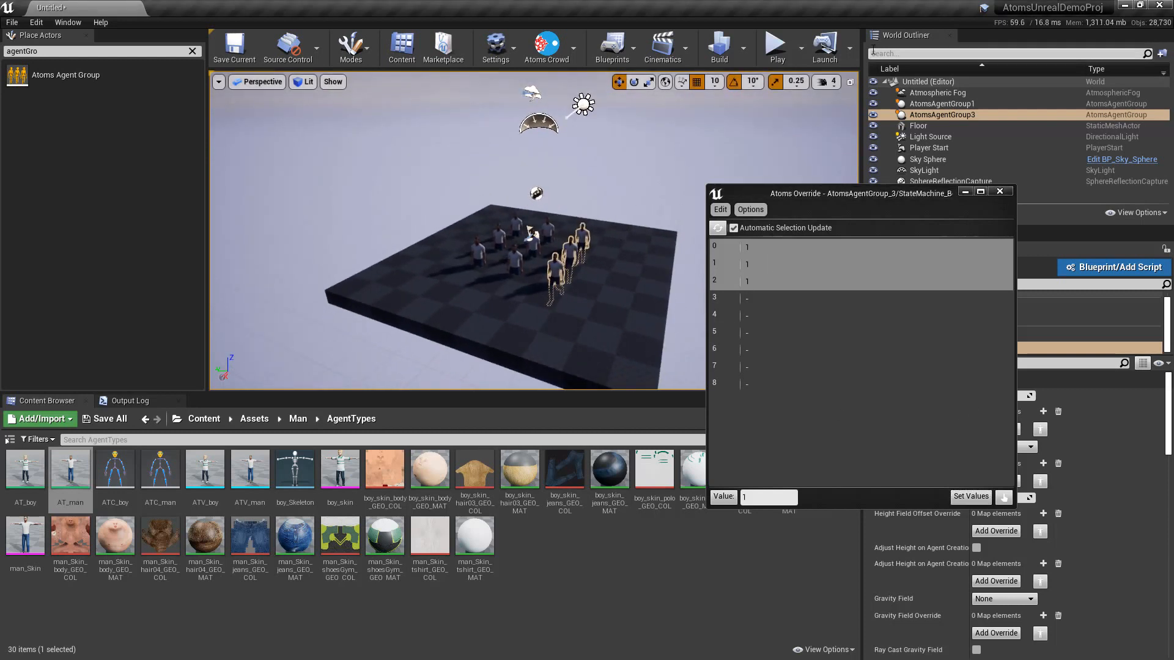
- Play the level, fly around the agents to check their overridden states, and stop the simulation
click(775, 46)
key(Escape)
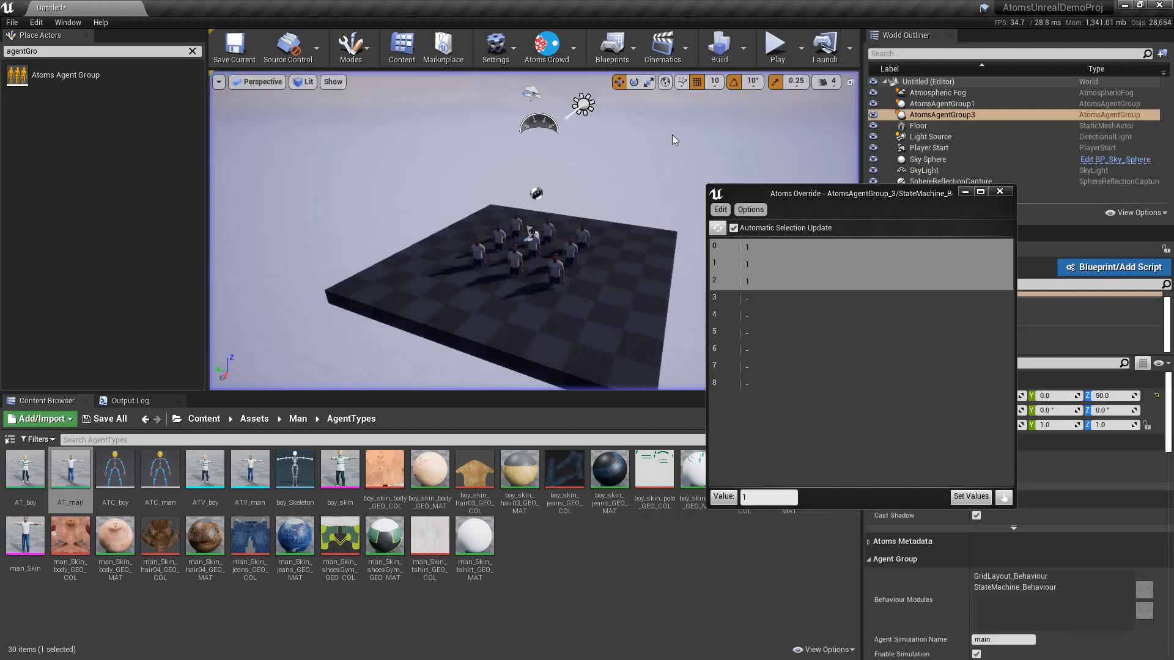
key(alt+p)
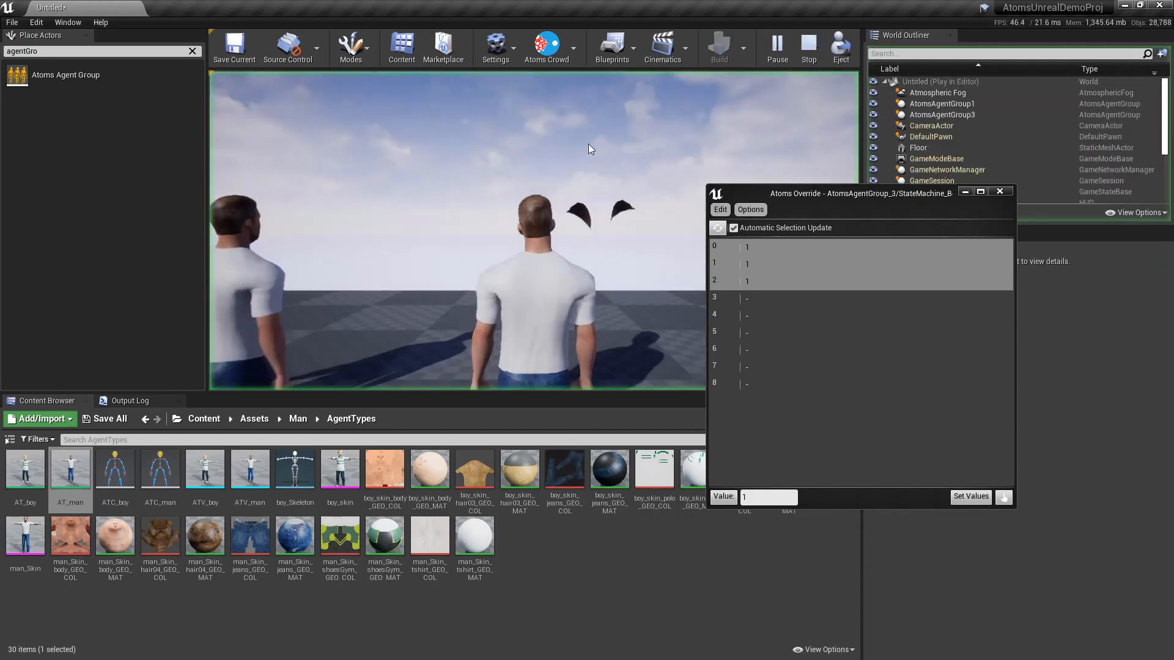
click(588, 144)
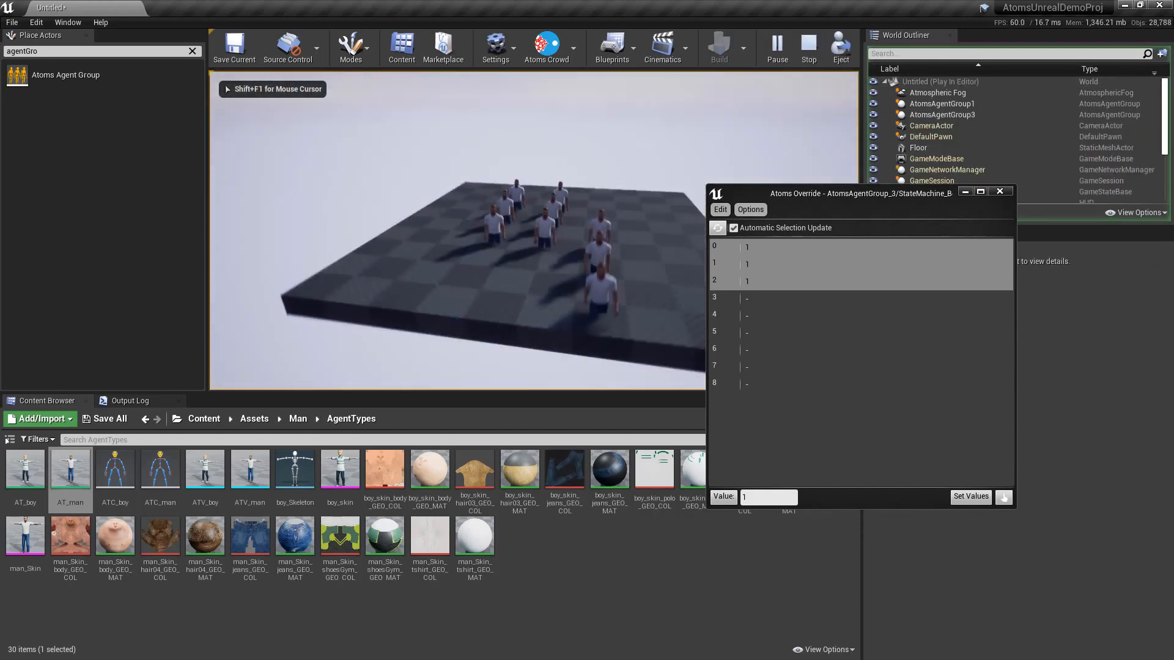
key(Escape)
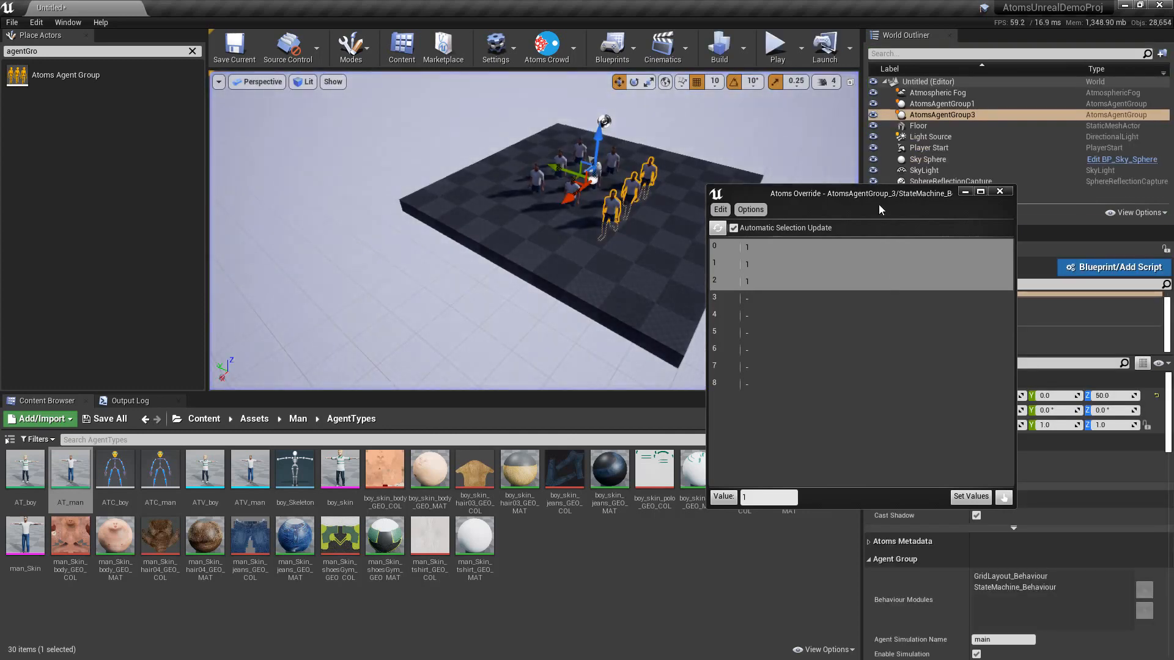
- Move the override window clear of the component details and set the state machine behaviour's Height Field to atoms_ground
drag(877, 198, 385, 297)
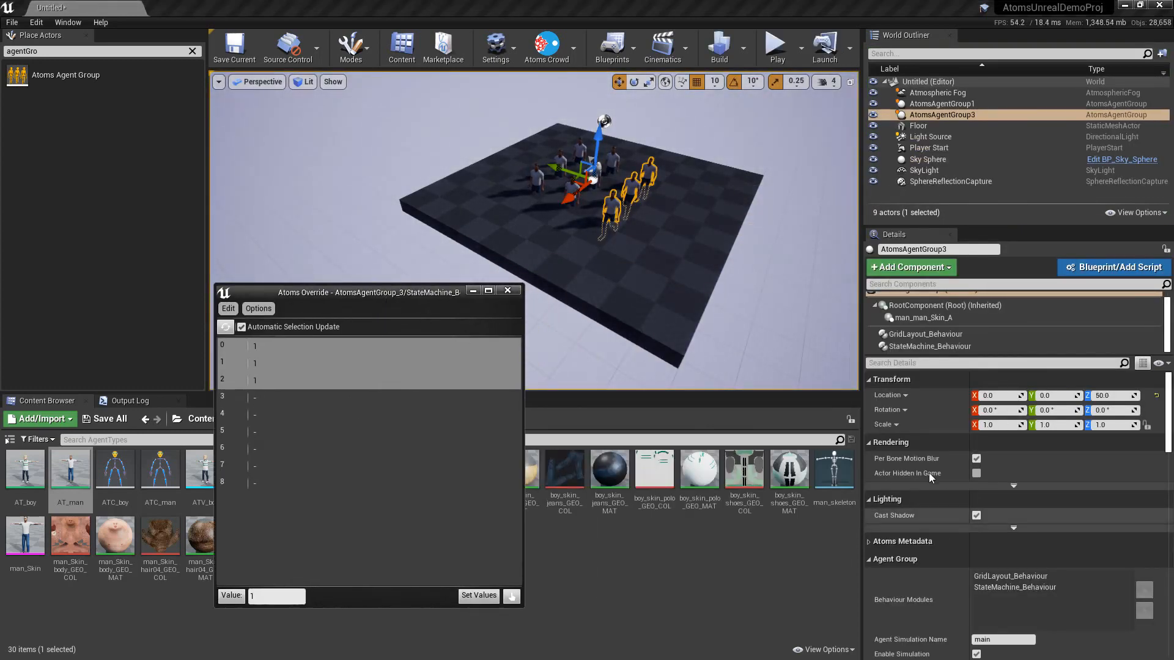
click(925, 349)
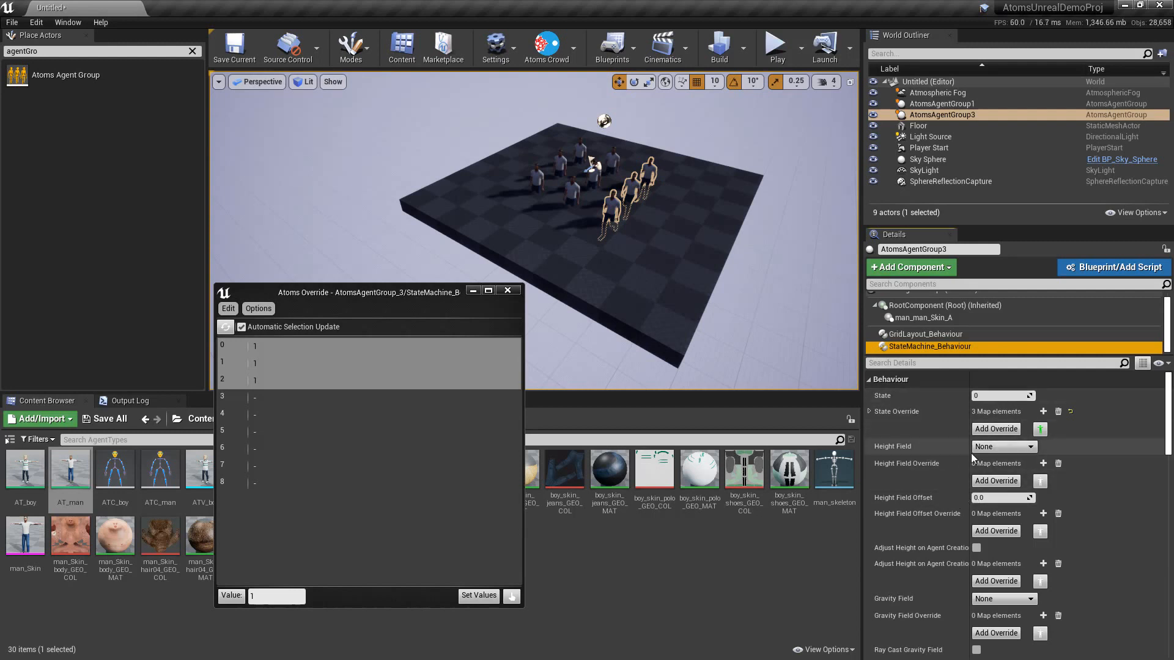
click(1002, 447)
click(996, 468)
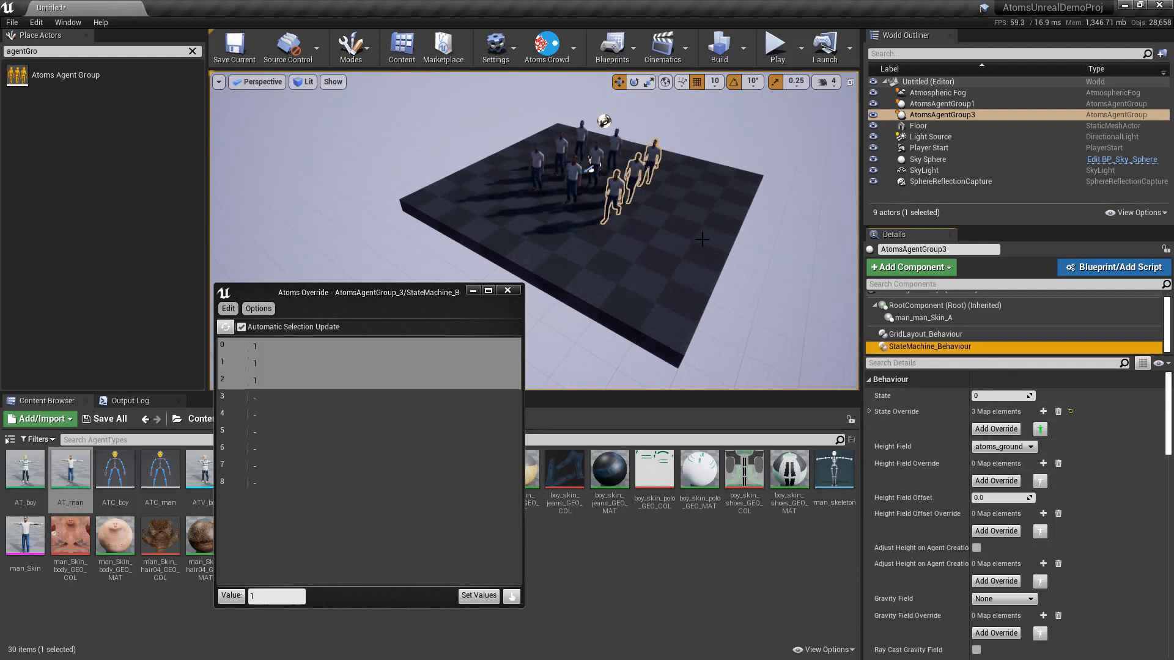
alt+drag(710, 225, 654, 189)
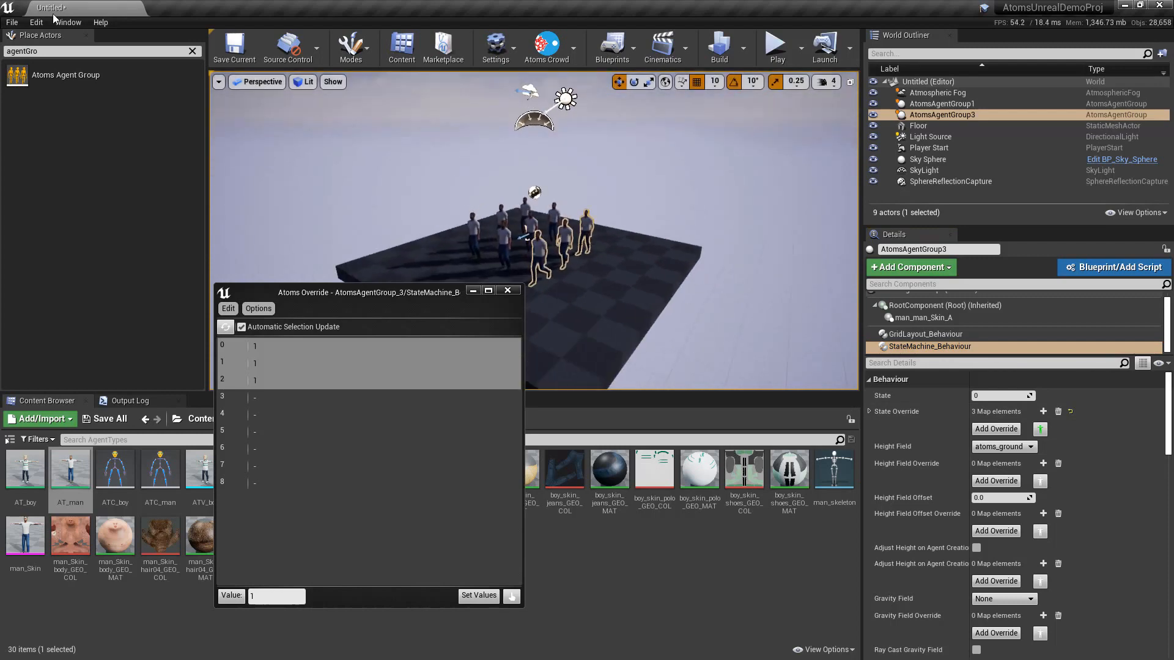
- Examine the atoms_ground trace channel in the project's engine collision settings
click(36, 22)
click(61, 189)
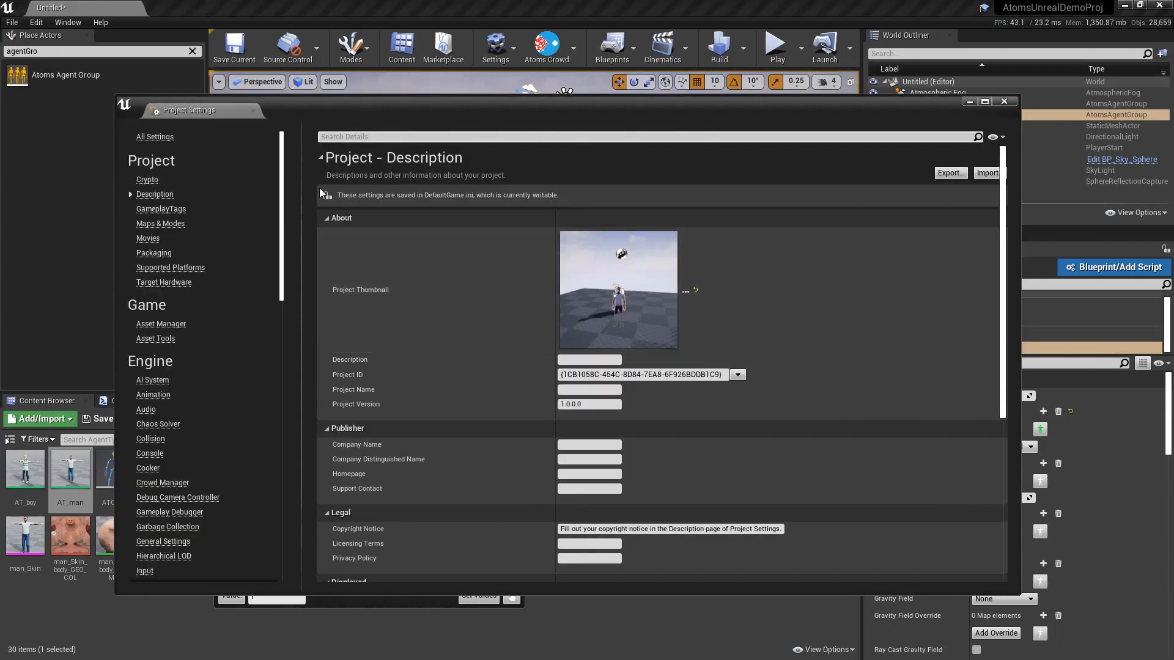
click(151, 438)
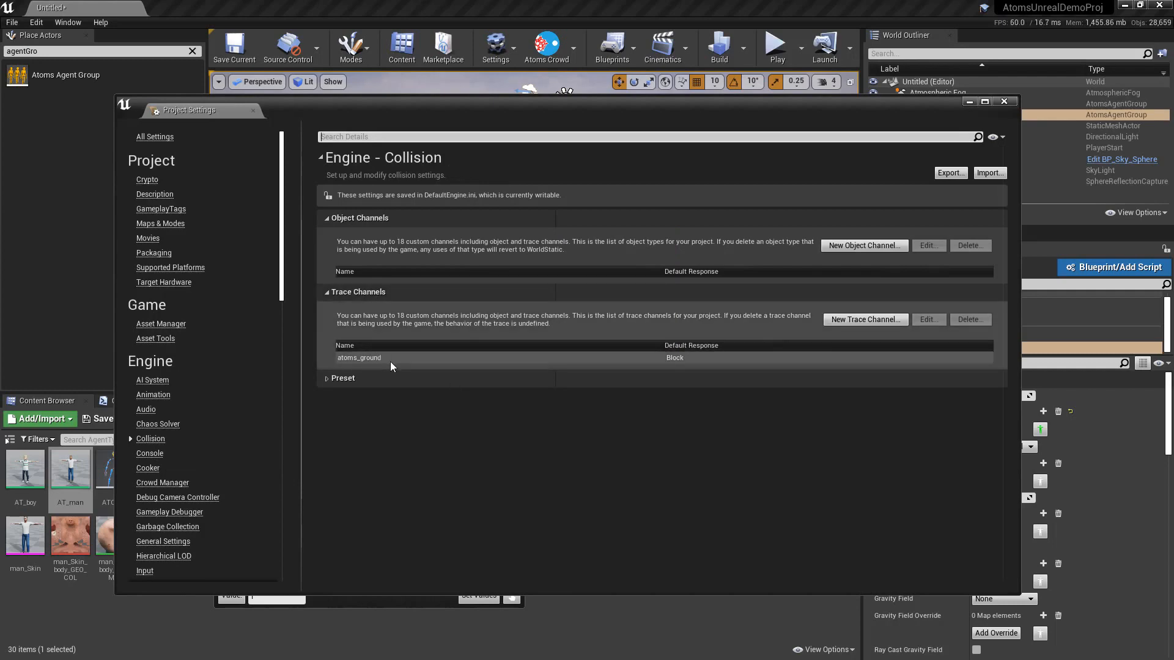
click(1003, 101)
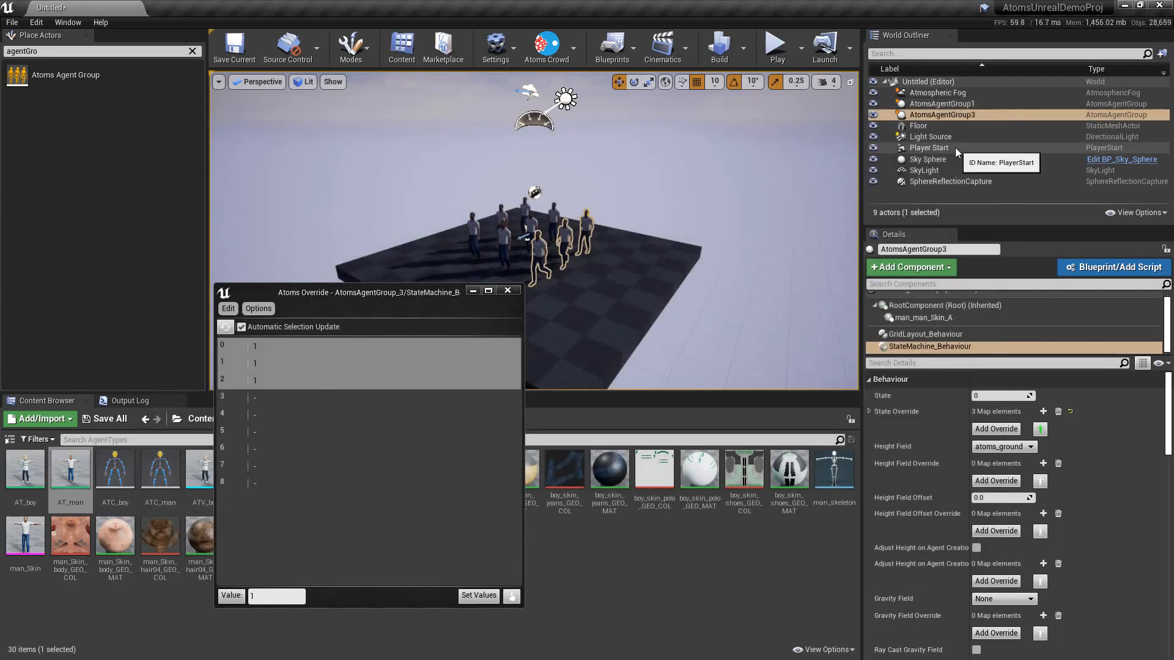
- Filter the Floor's properties by "colli", set its Collision Presets to Custom, and check the atoms_ground trace response
click(951, 363)
text(coli)
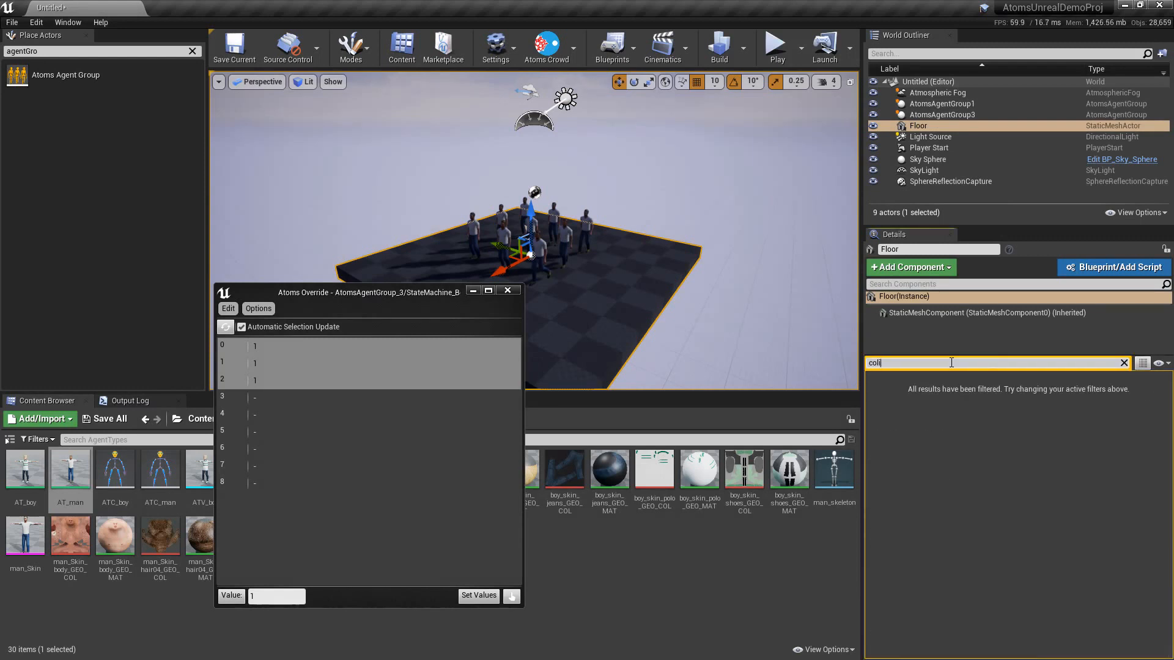
key(BackSpace)
text(li)
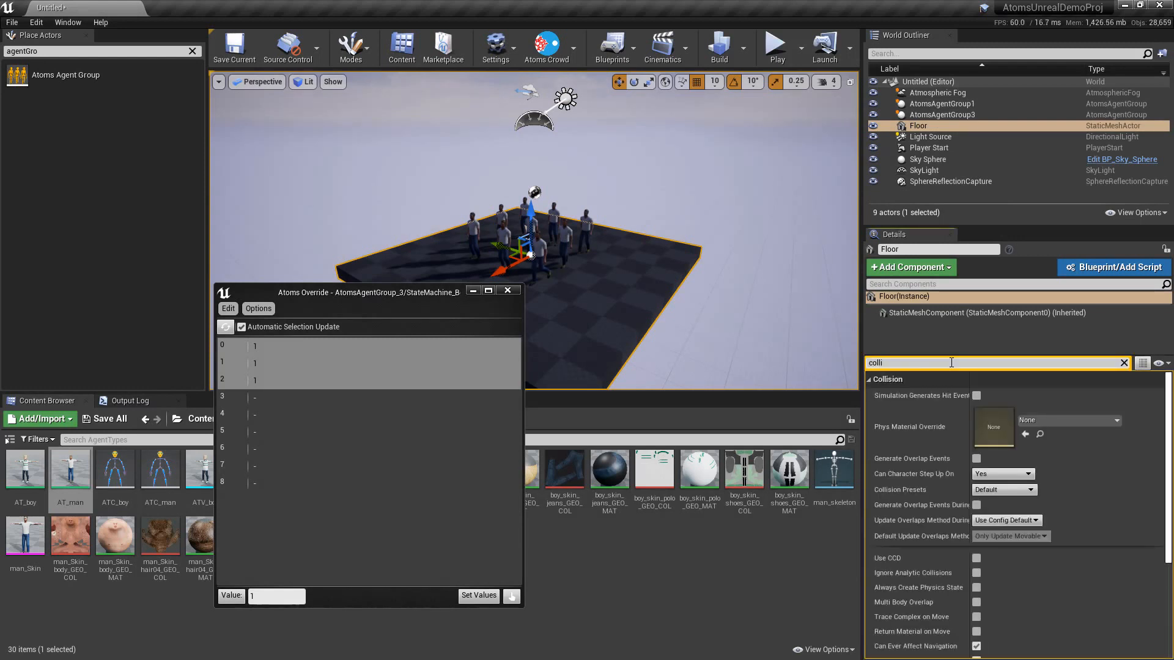
click(982, 491)
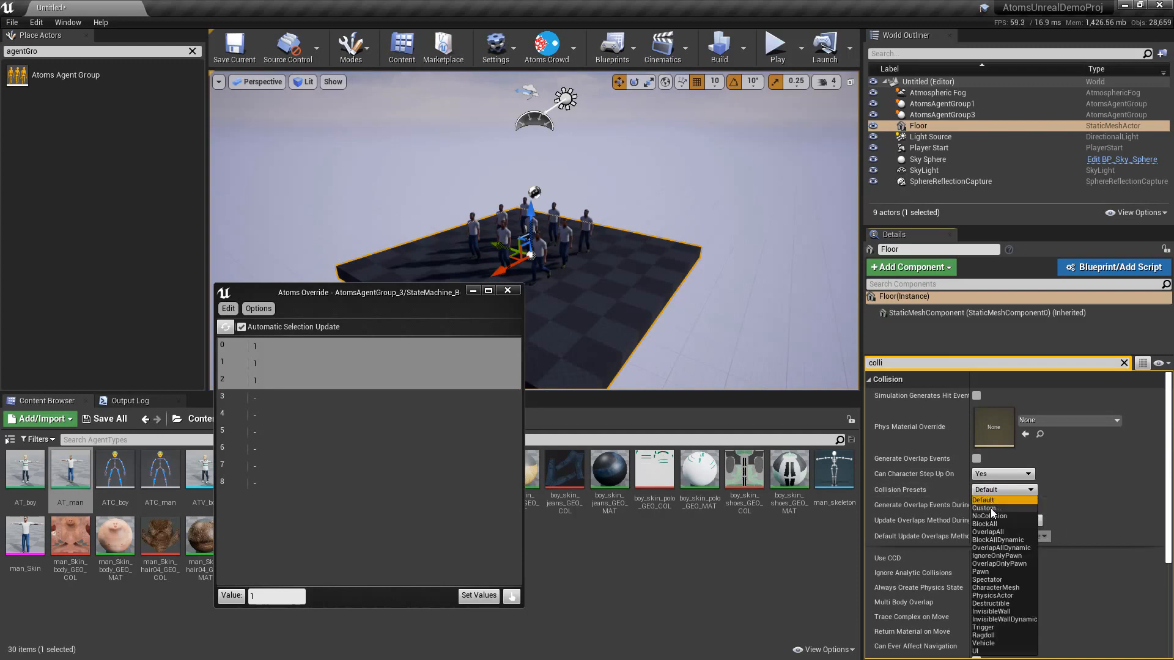
click(990, 508)
scroll(954, 487, down, 2)
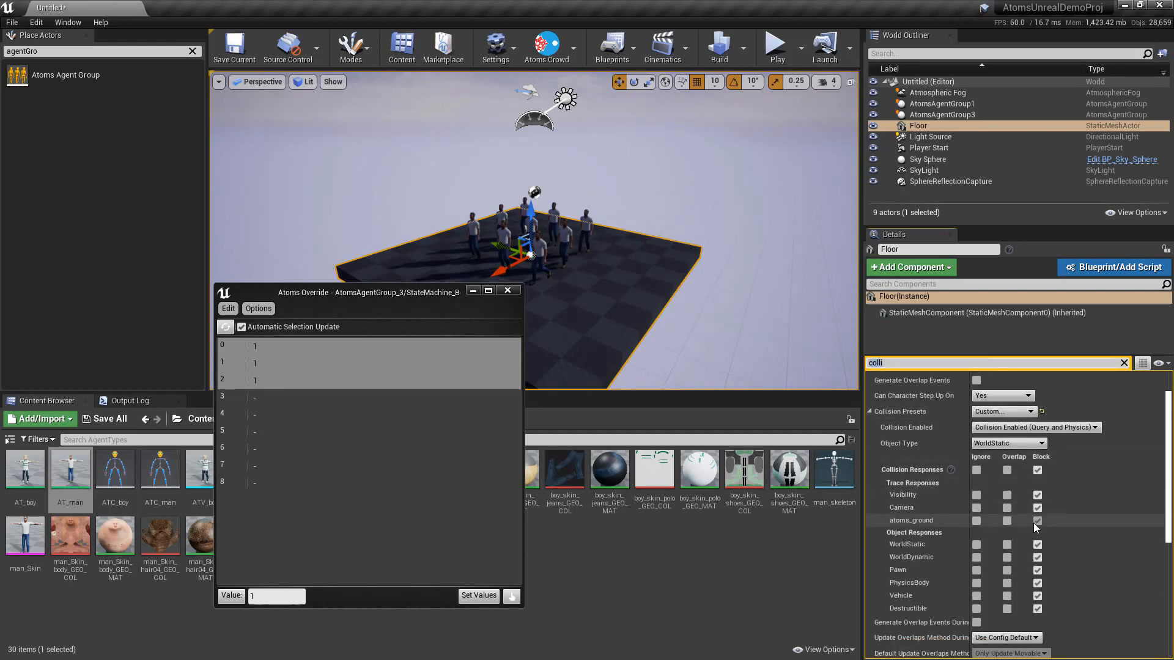
scroll(907, 442, up, 2)
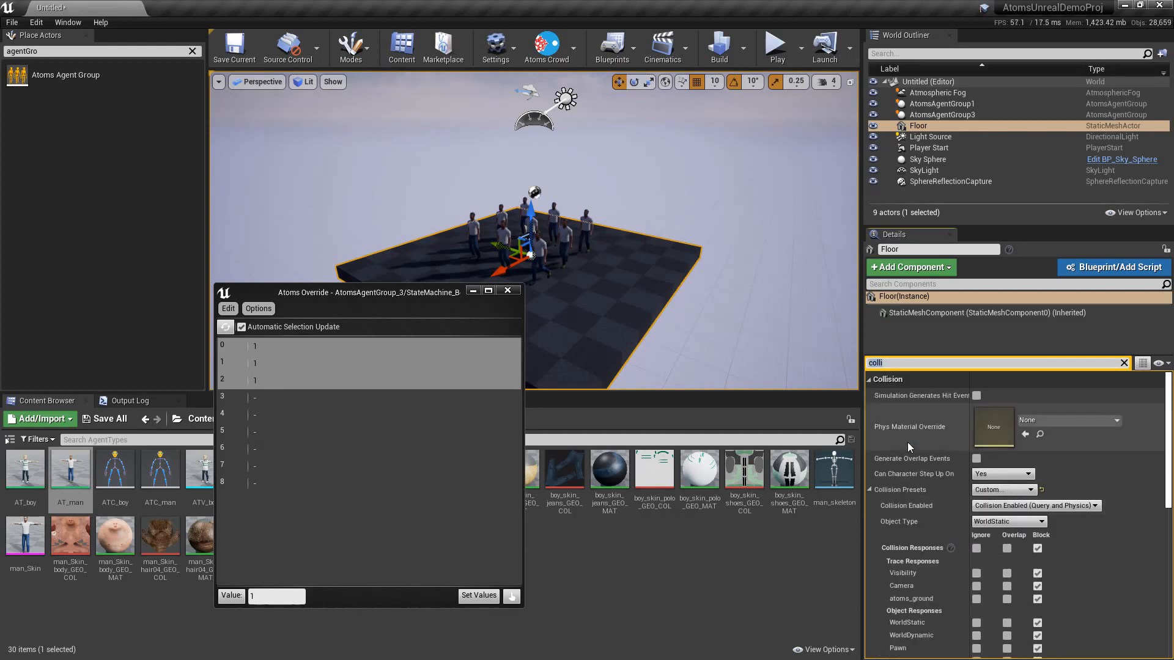
scroll(995, 557, down, 1)
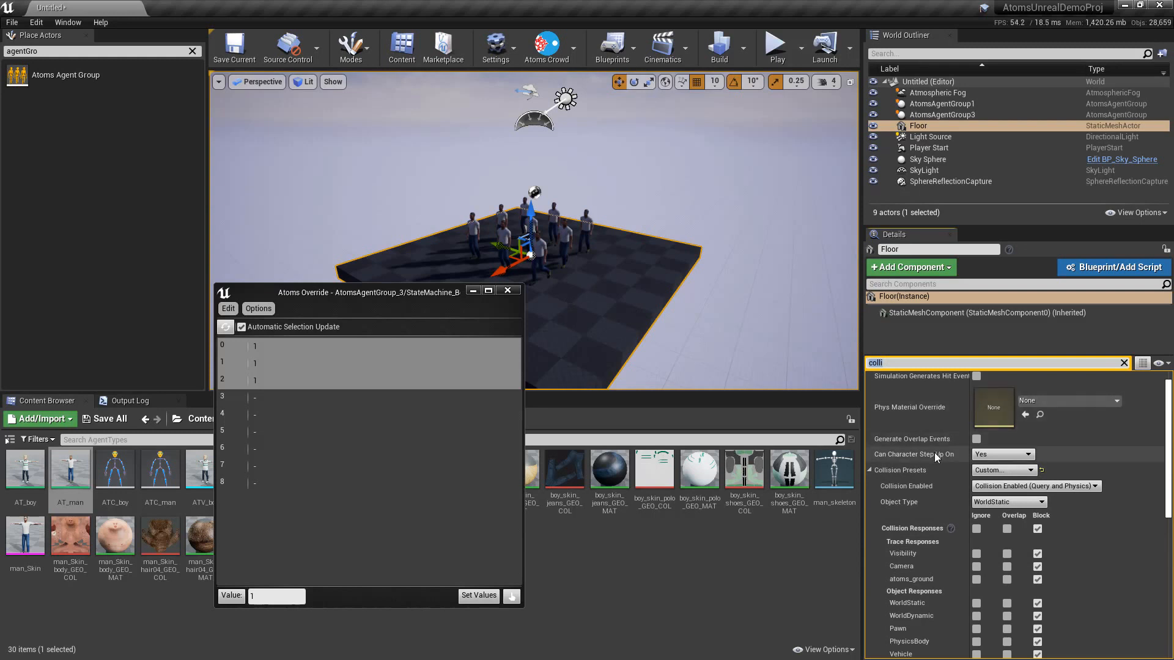
- Set the Floor's Collision Presets to Default and clear the property filter
scroll(930, 450, up, 1)
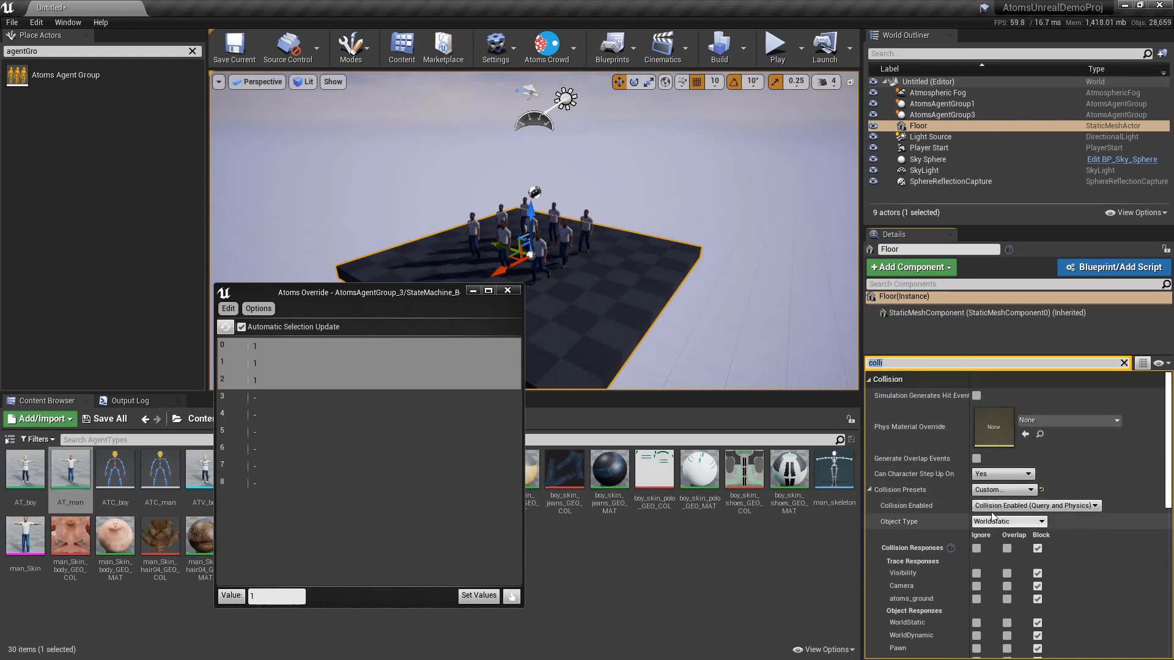
click(985, 491)
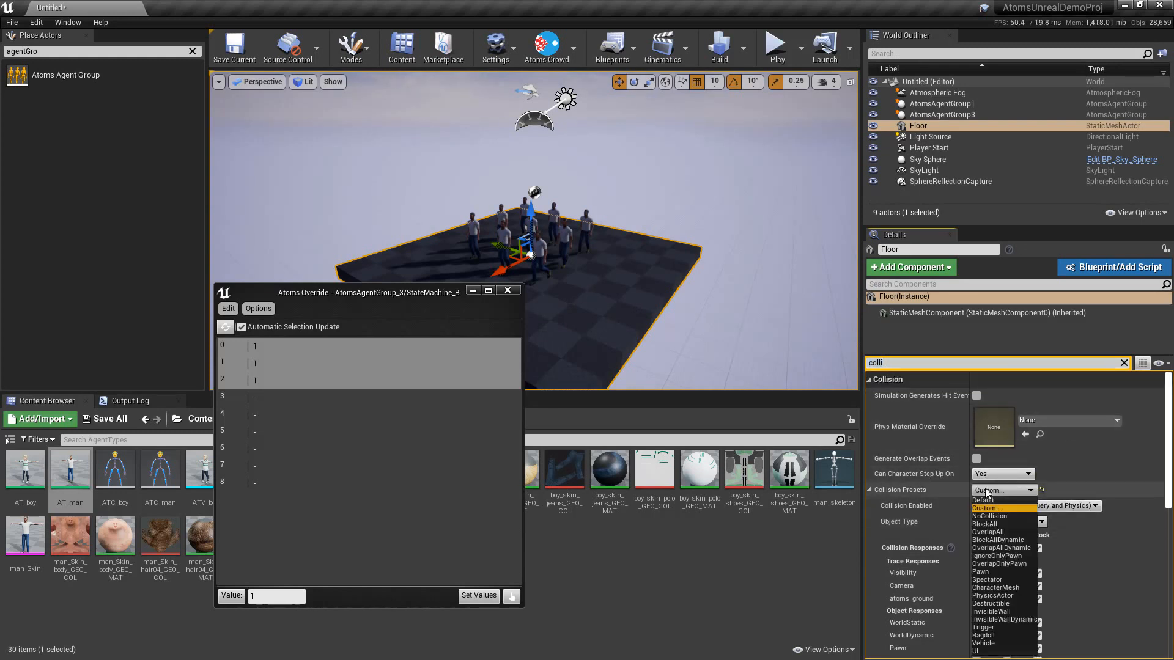
click(983, 499)
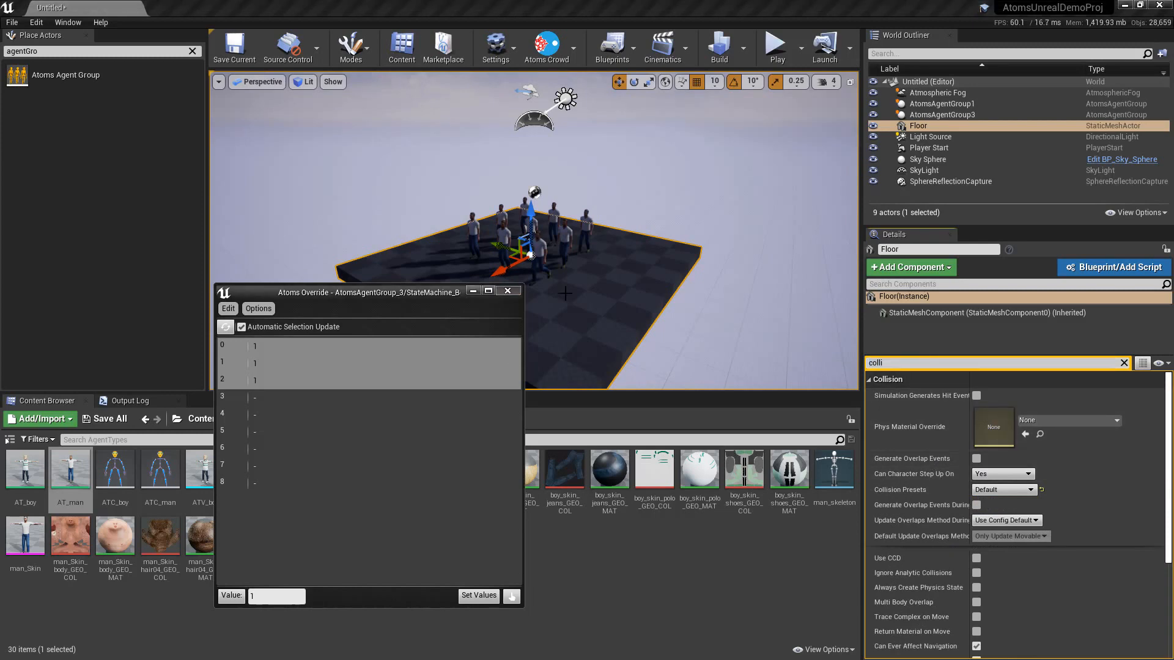
click(1123, 363)
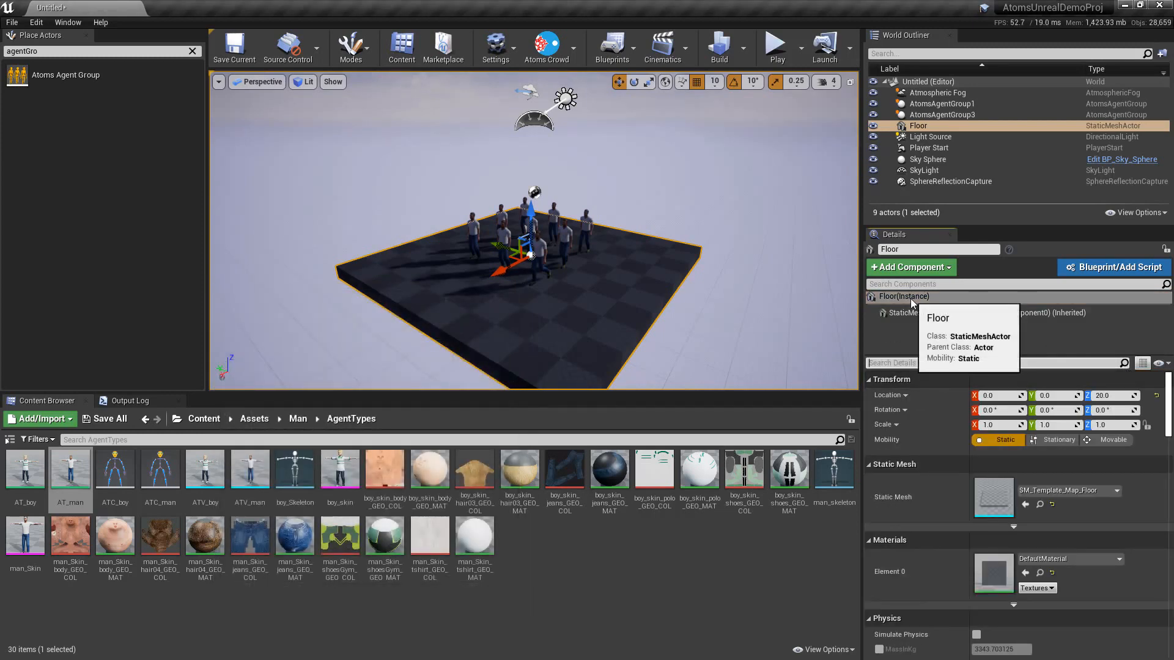
- Delete AtomsAgentGroup3 from the level, keeping AtomsAgentGroup1
click(949, 115)
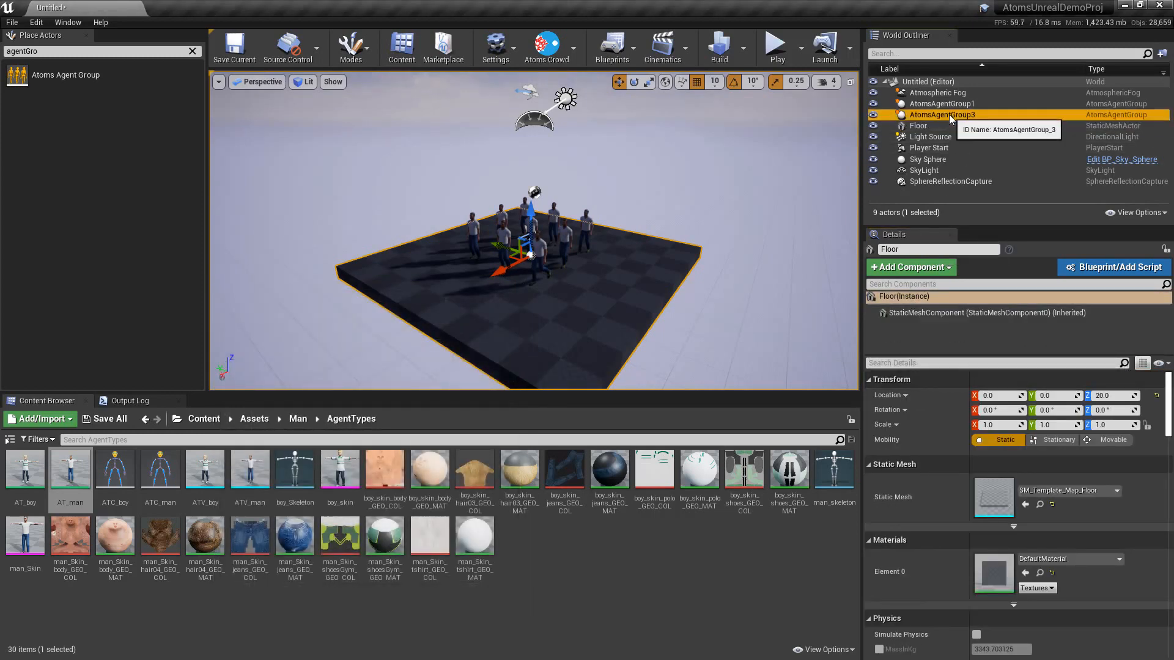
click(941, 104)
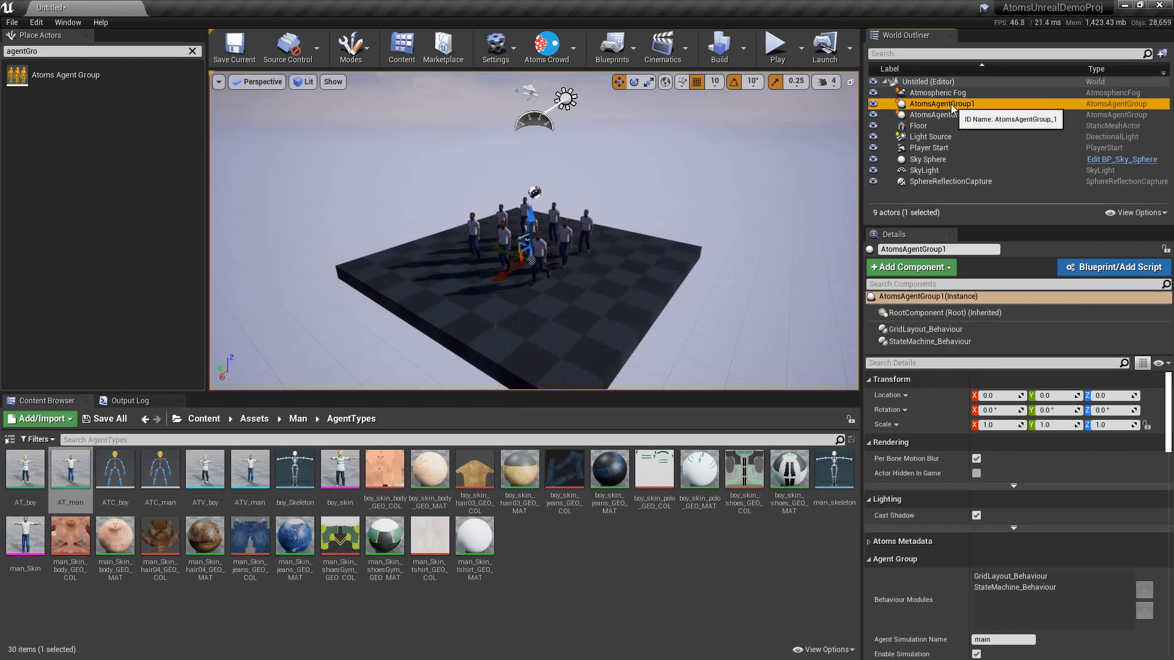
click(984, 114)
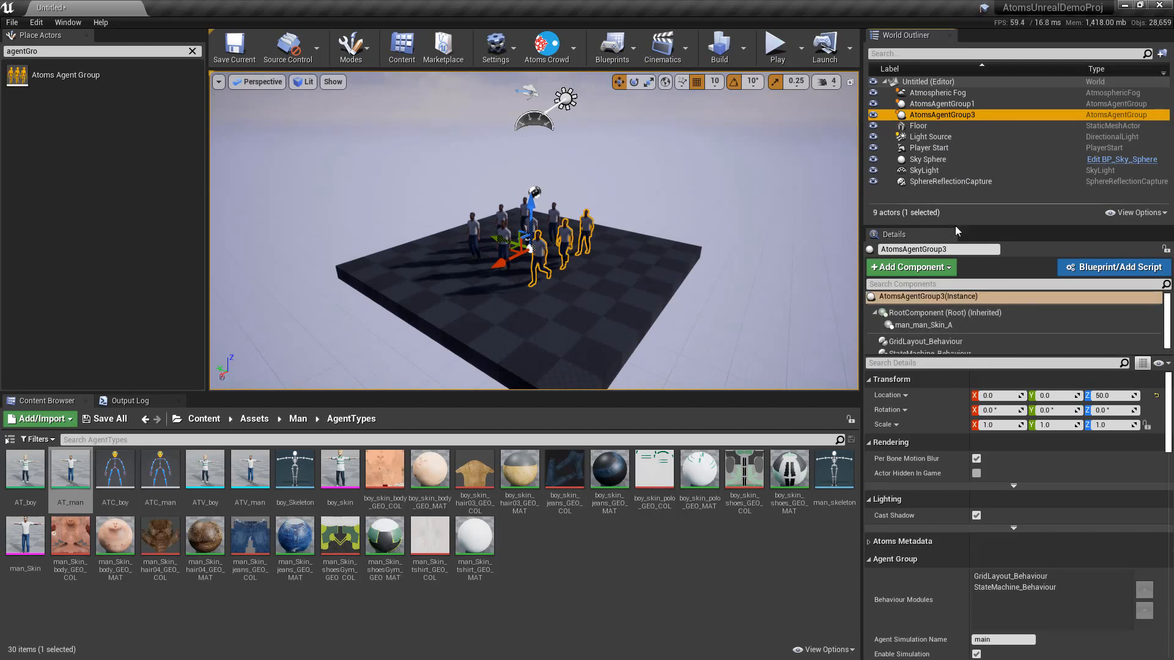
key(Delete)
- In AtomsAgentGroup1's grid layout behaviour, set the Agent Type to AT_man and the Size to 3 in X and 3 in Y
click(956, 105)
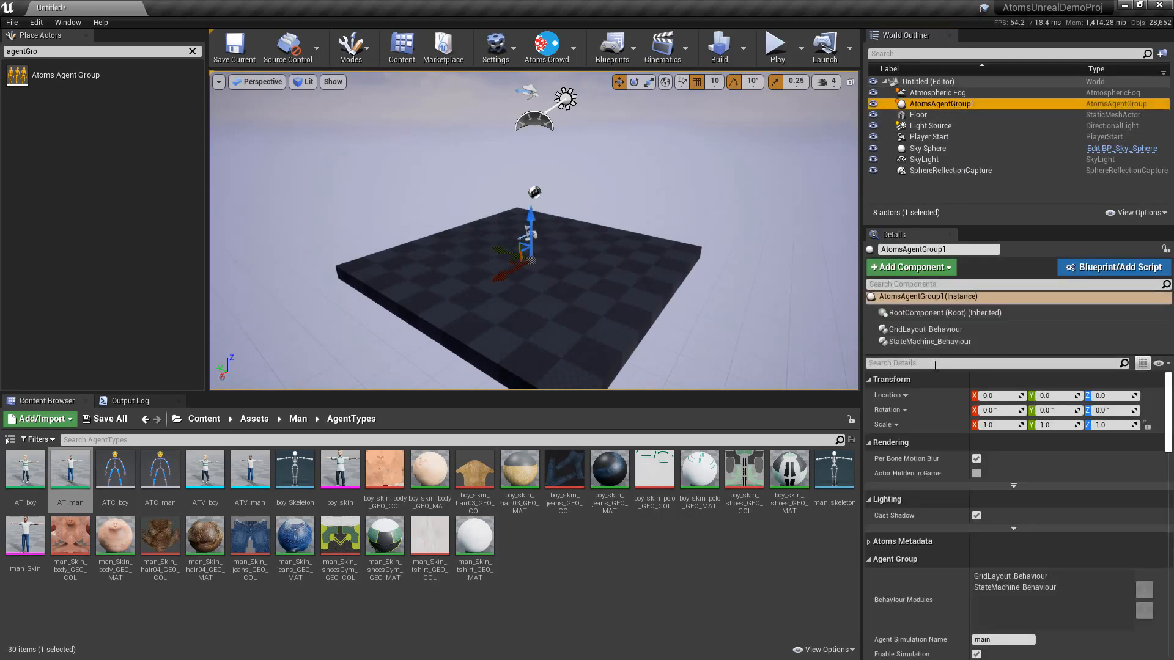
click(937, 332)
click(1022, 406)
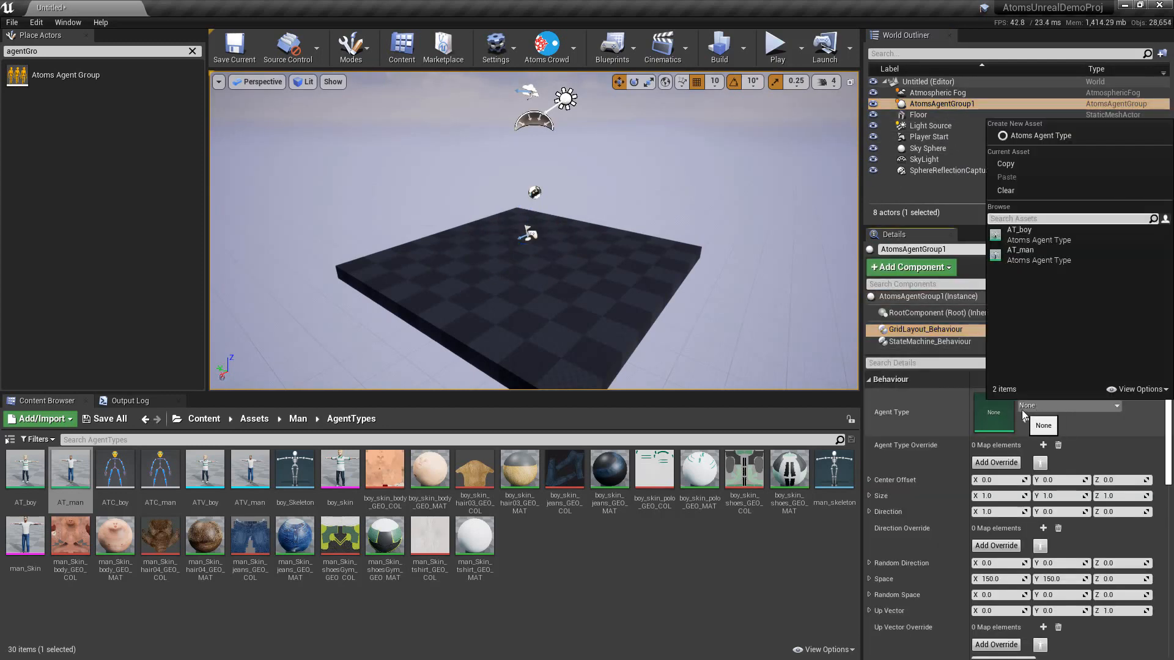
click(1030, 254)
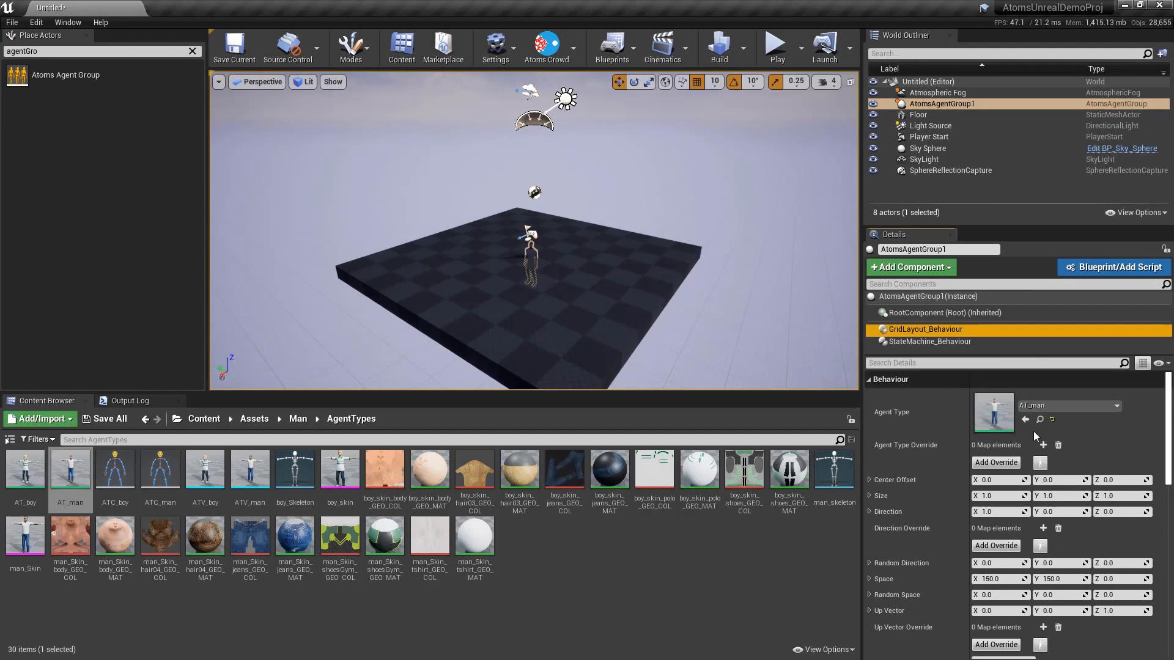
click(1001, 496)
text(3)
key(Tab)
text(3)
key(Tab)
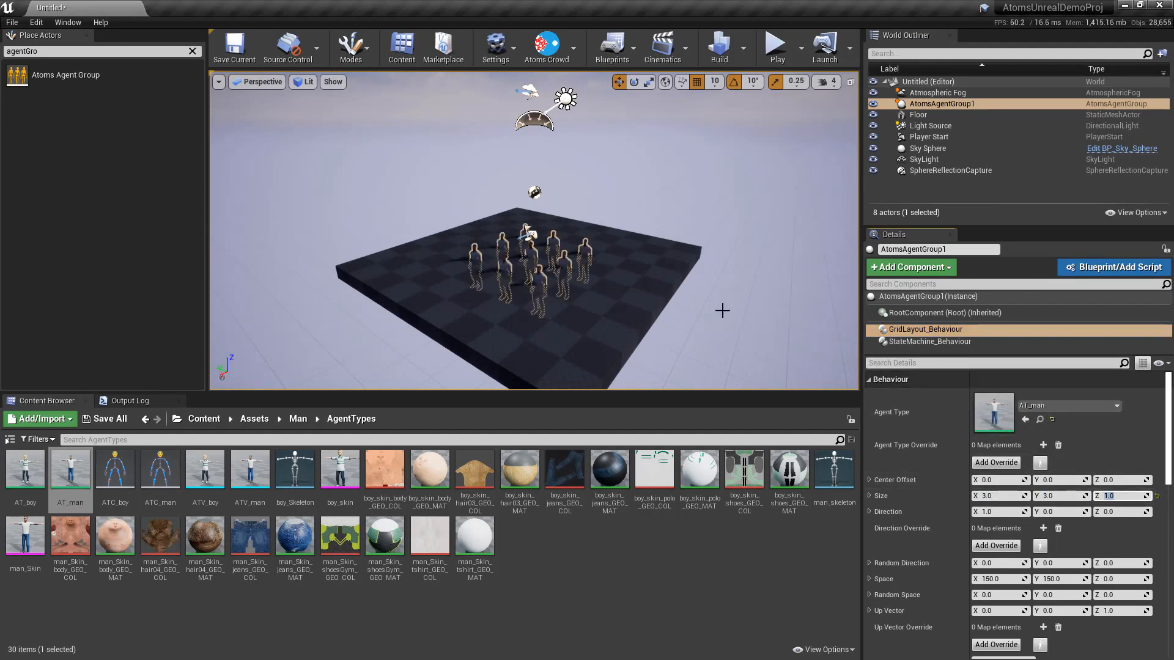
- Set the Height Field of AtomsAgentGroup1's state machine behaviour to atoms_ground and enlarge the component list
alt+drag(563, 251, 590, 245)
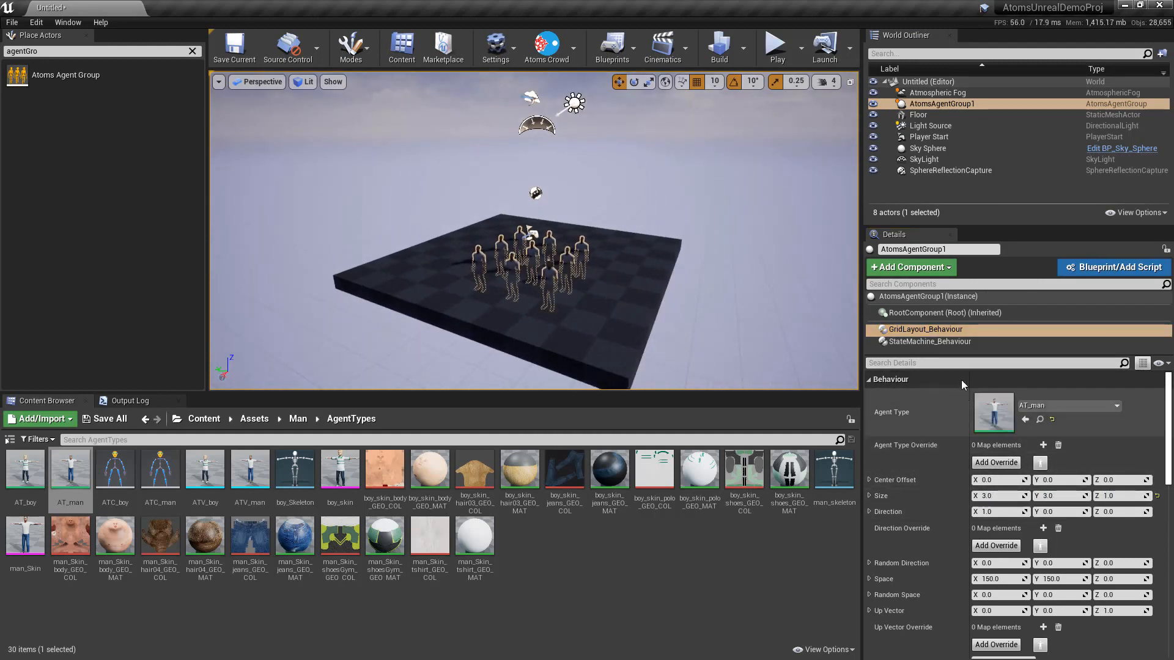
click(955, 342)
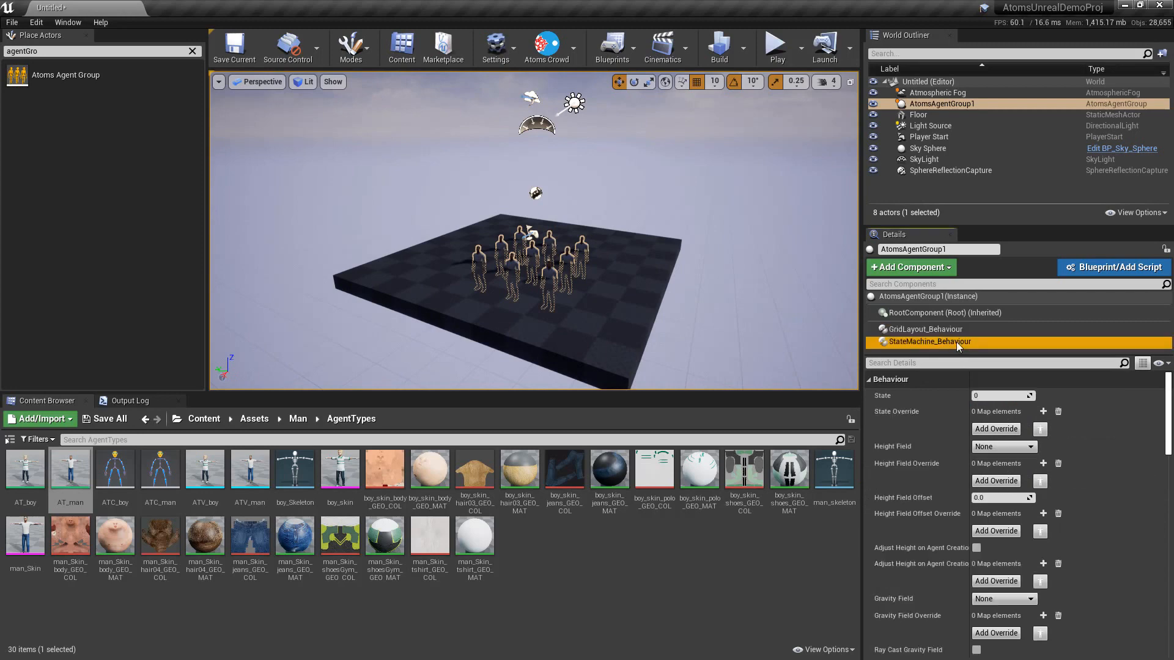
click(1003, 447)
click(1002, 467)
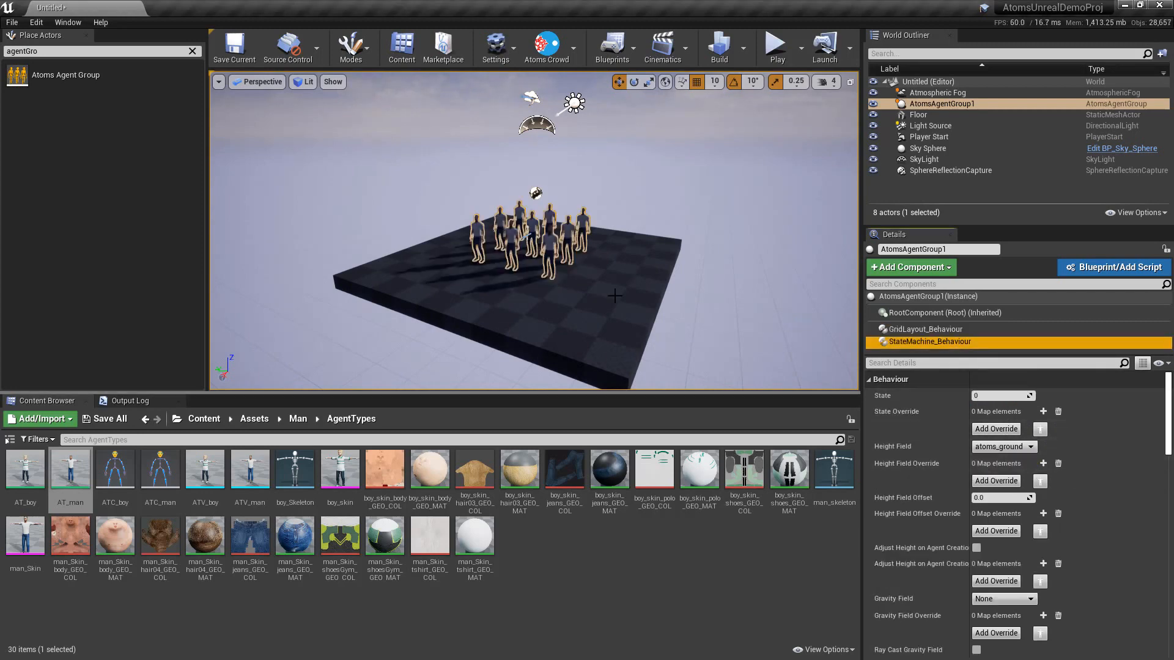
alt+drag(629, 275, 646, 261)
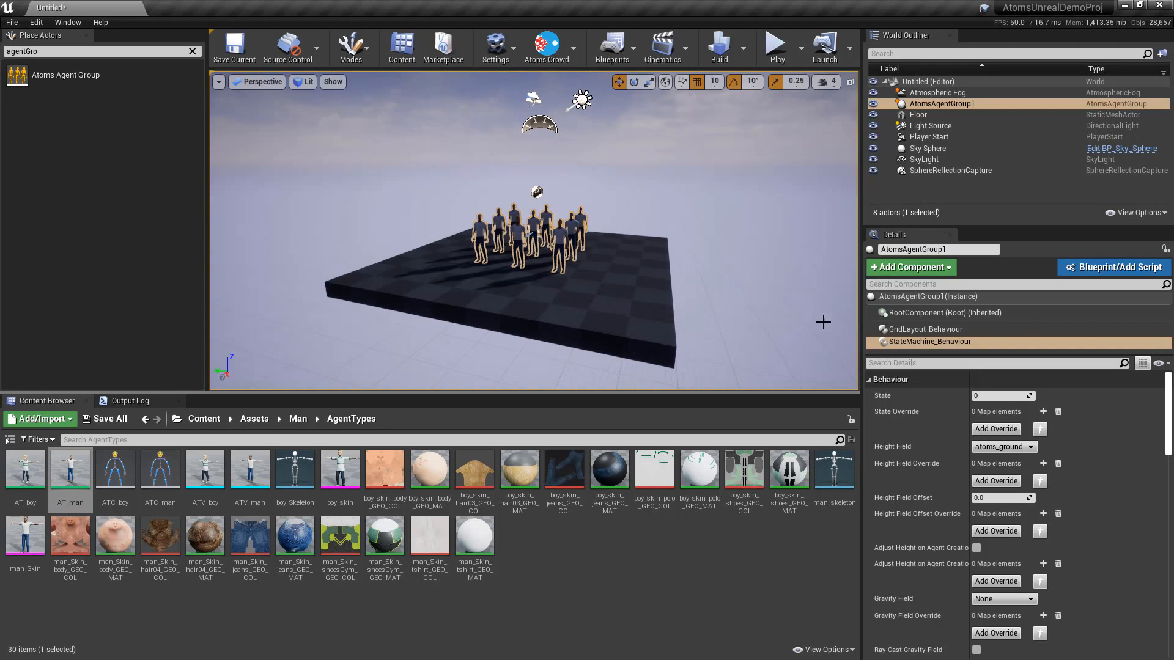
drag(950, 354, 950, 405)
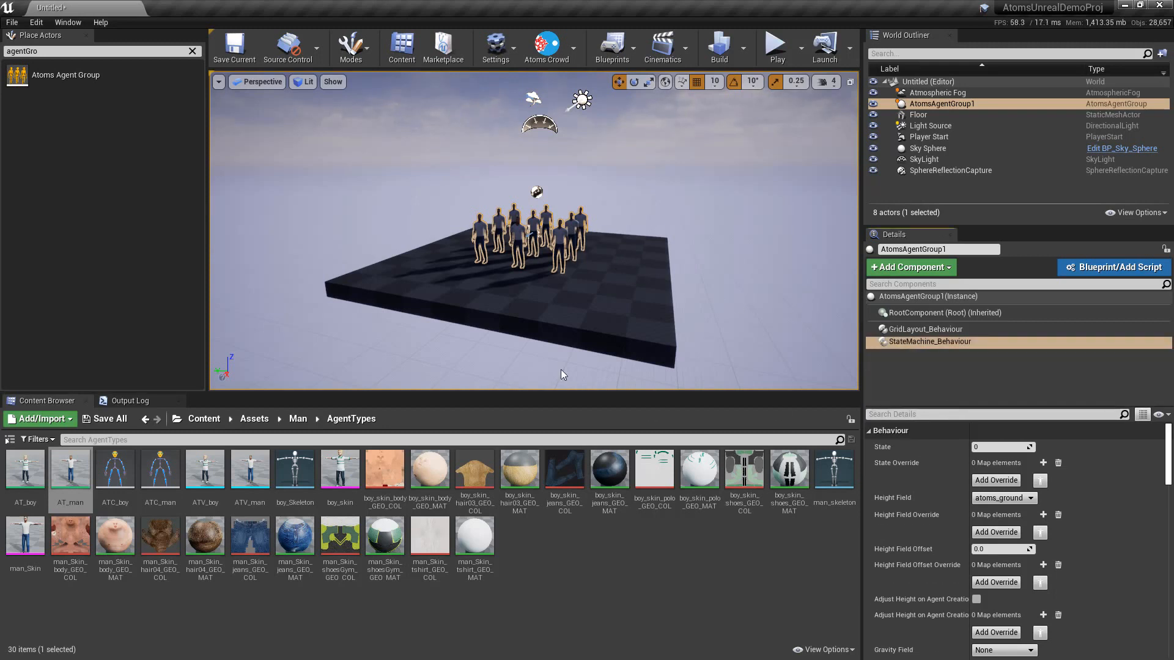
click(574, 297)
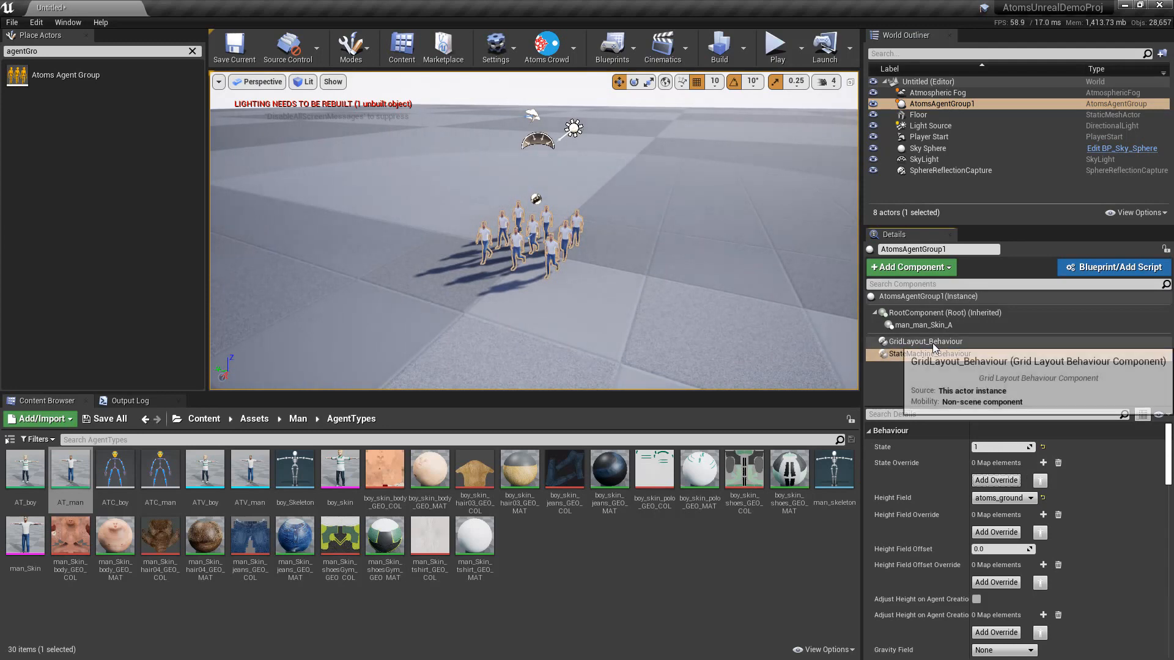
- Add a Follow Curve Behaviour component to AtomsAgentGroup1
click(924, 271)
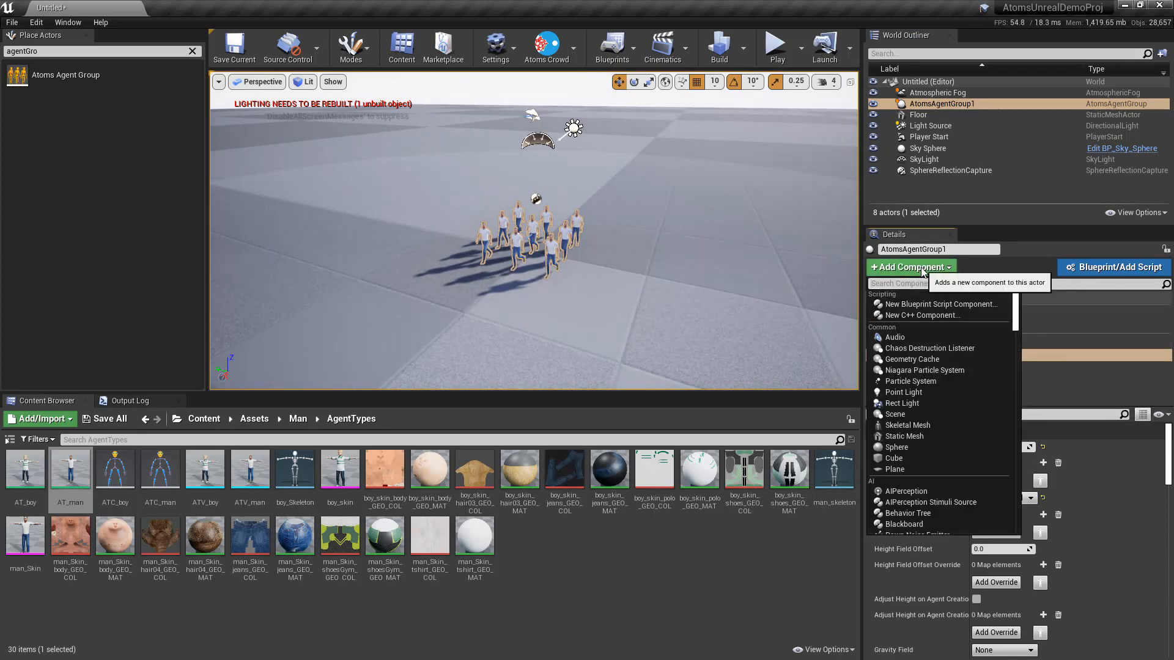
text(fo)
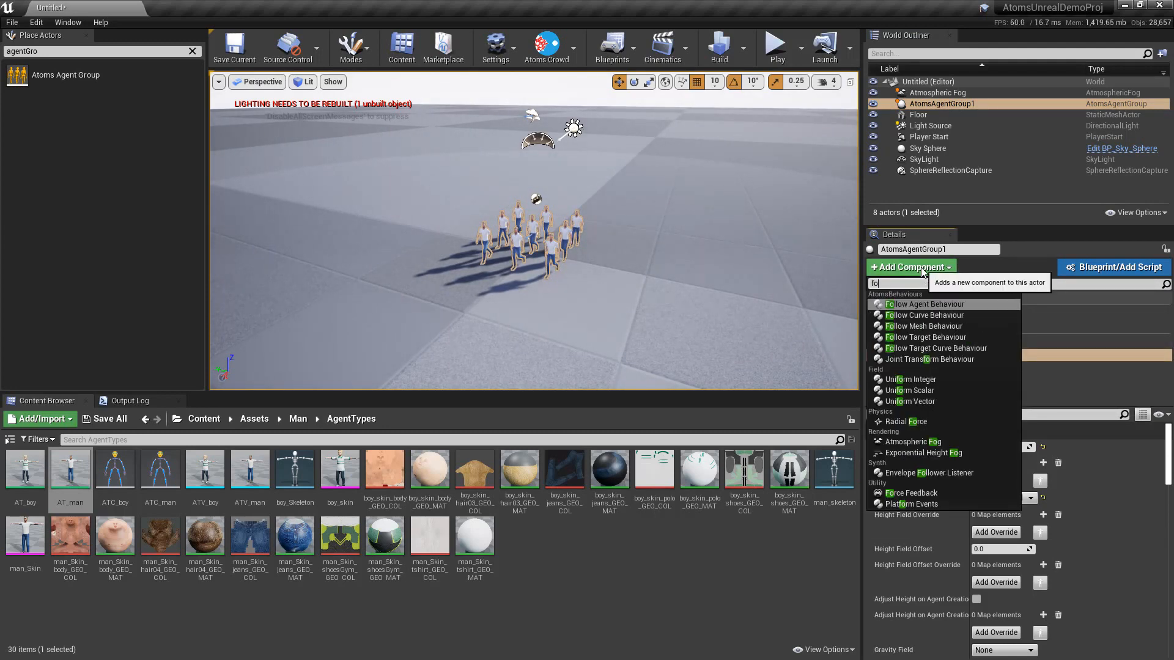
key(Down)
click(923, 315)
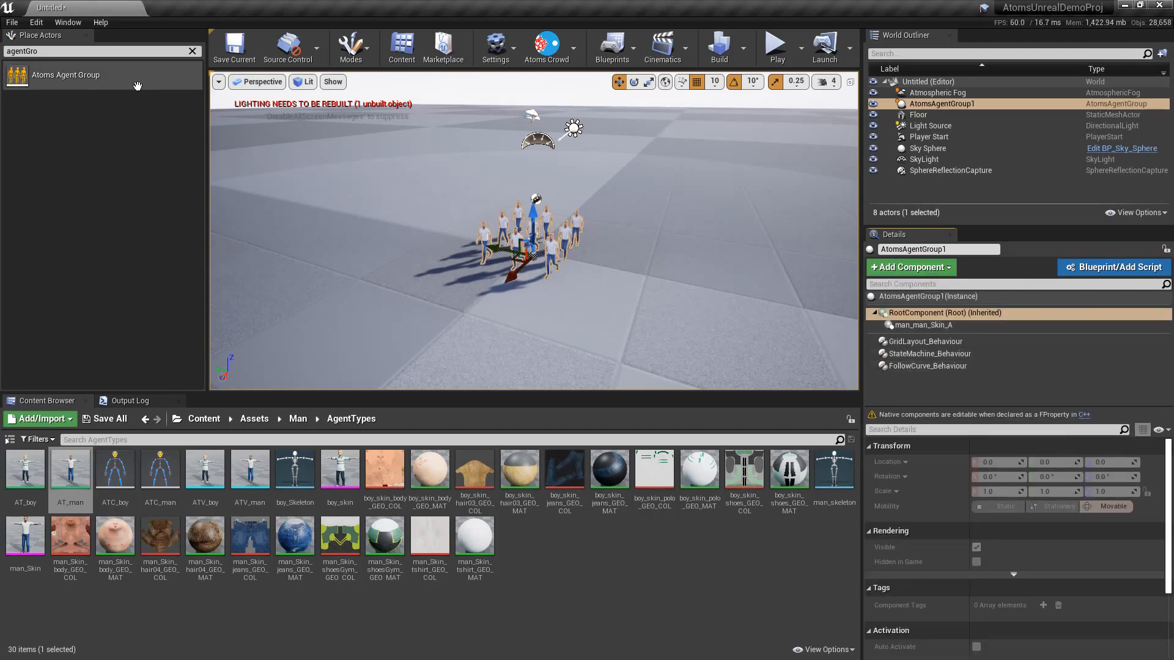
- Find the Atoms Spline Actor with "splin" and place one on the floor near the agents at about X 220, Y 10, Z 20
click(192, 50)
click(105, 51)
text(s)
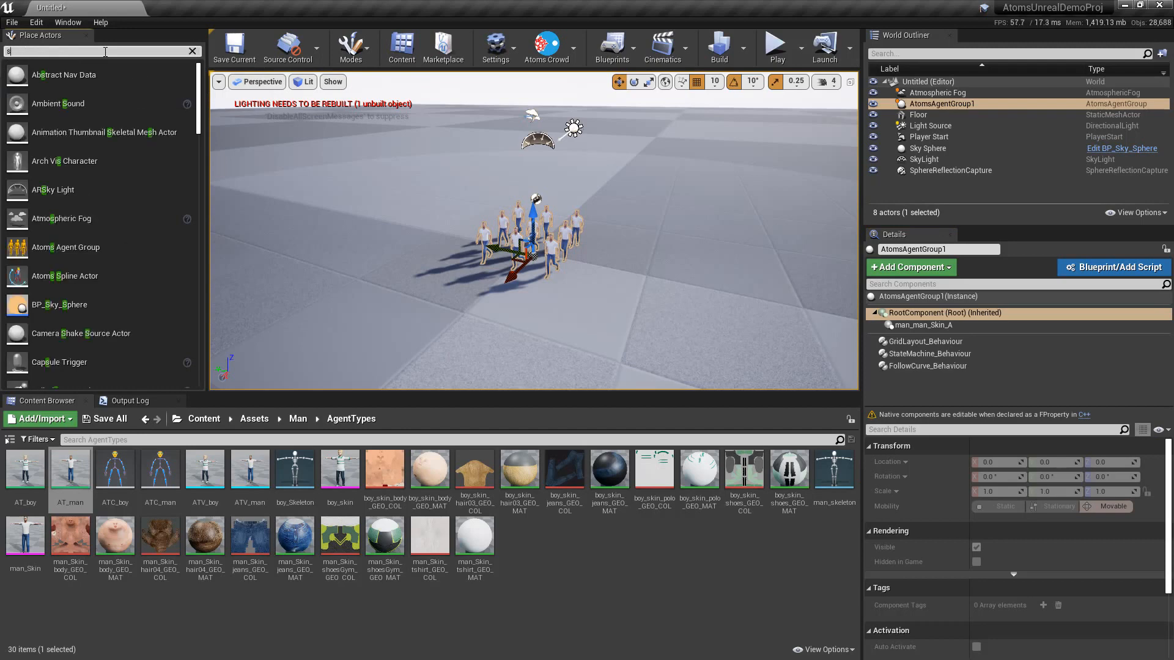
text(plin)
drag(64, 76, 456, 346)
scroll(519, 306, down, 3)
key(ctrl+z)
click(499, 280)
scroll(455, 318, down, 2)
right_drag(627, 314, 553, 290)
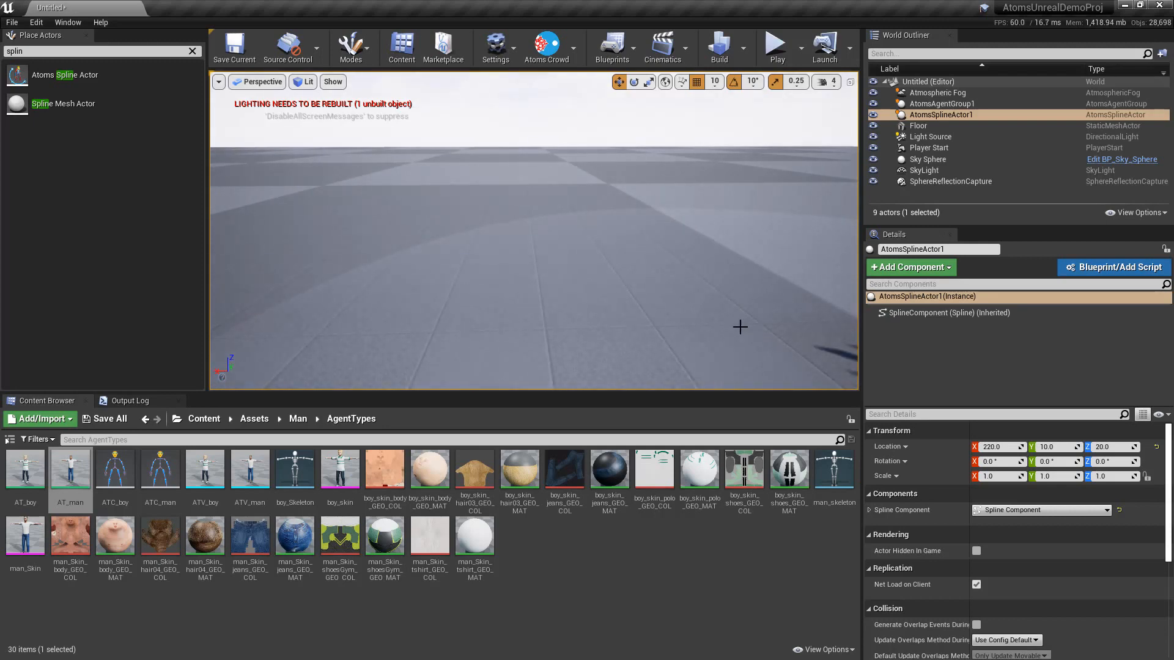
right_drag(739, 327, 724, 317)
alt+drag(441, 261, 462, 280)
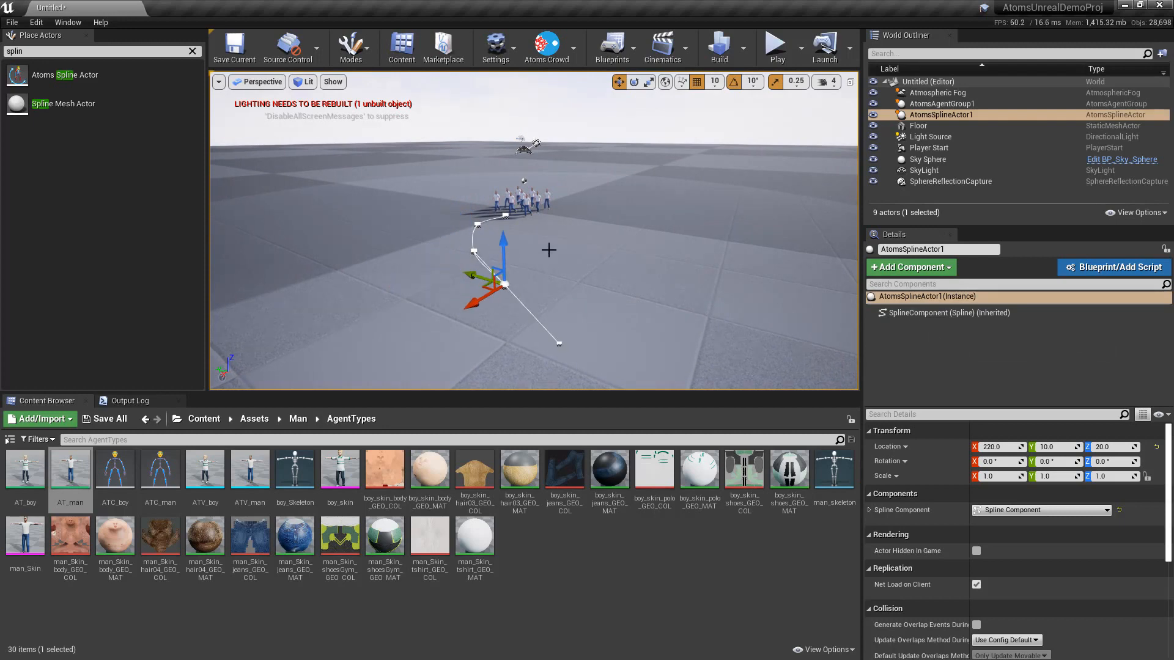
- Assign AtomsSplineActor1 as the Curve of AtomsAgentGroup1's follow curve behaviour
click(941, 104)
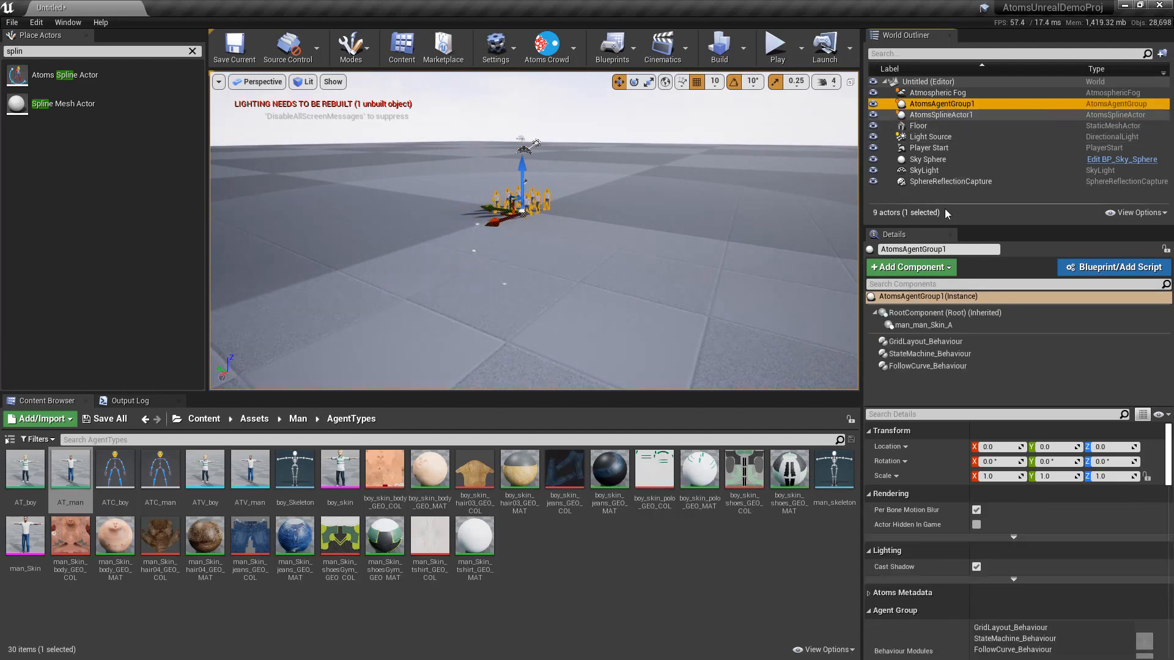
click(924, 365)
click(1020, 446)
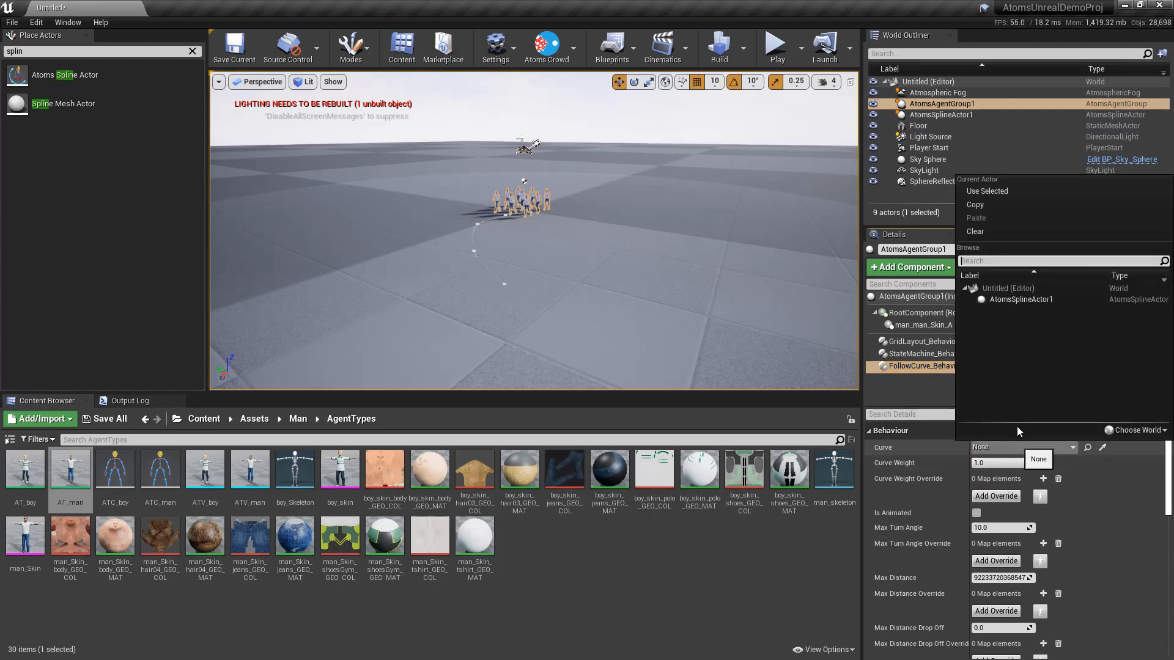
click(1007, 299)
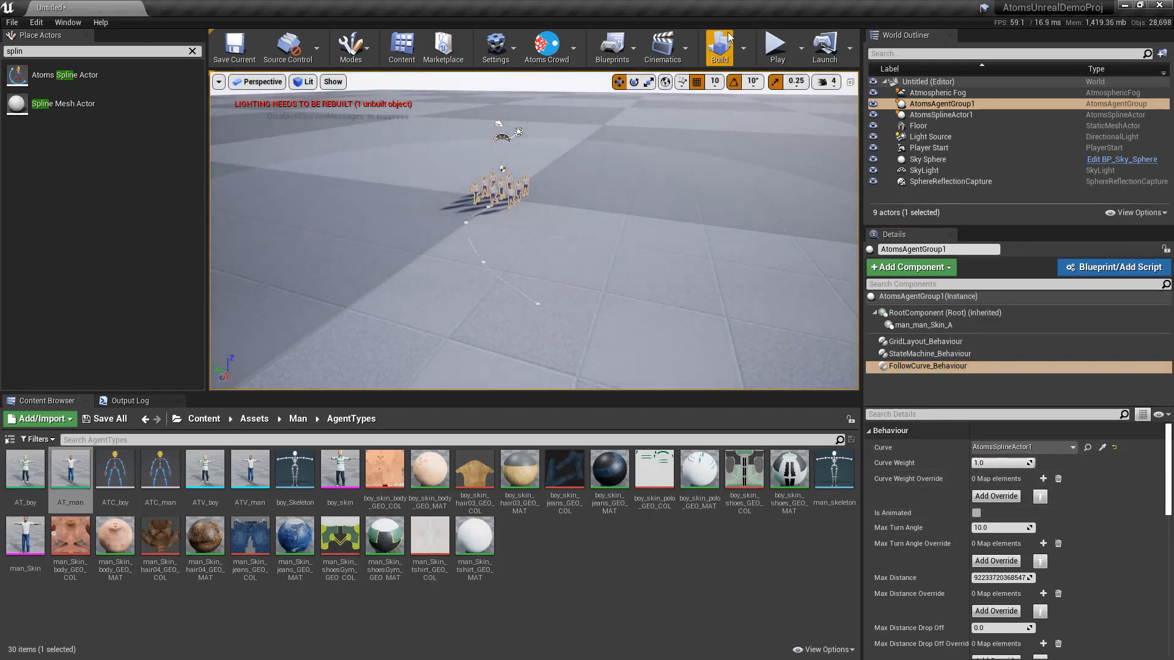
- Play the level, fly around the walking agents to check how they follow the spline, and stop the simulation
click(776, 48)
key(s)
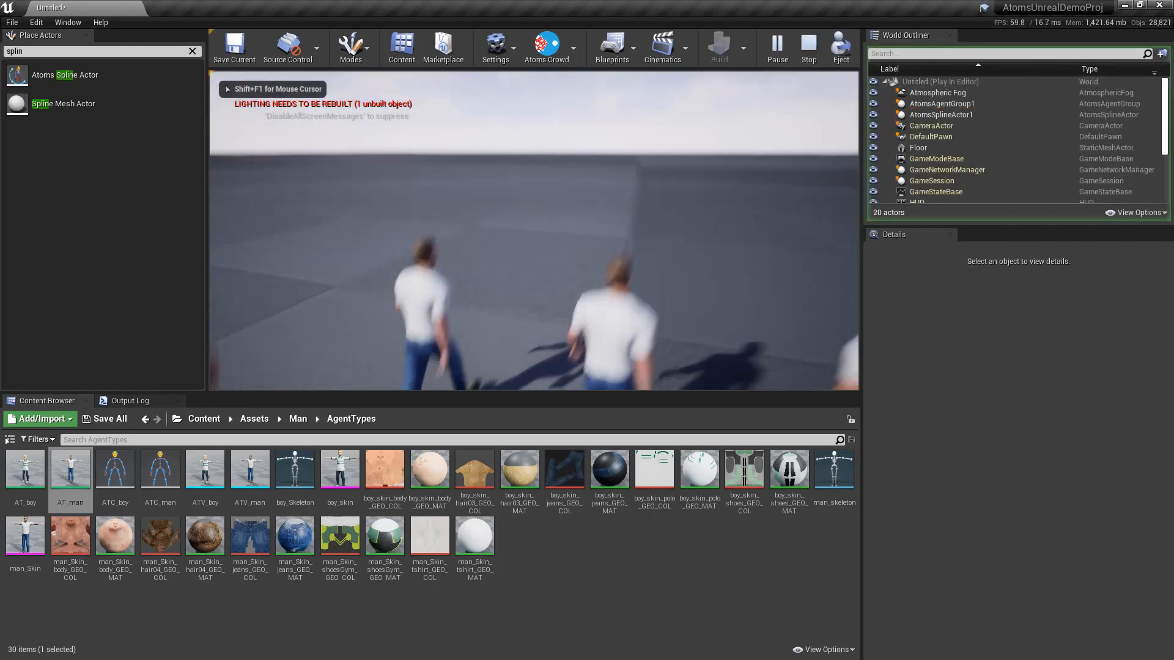
key(d)
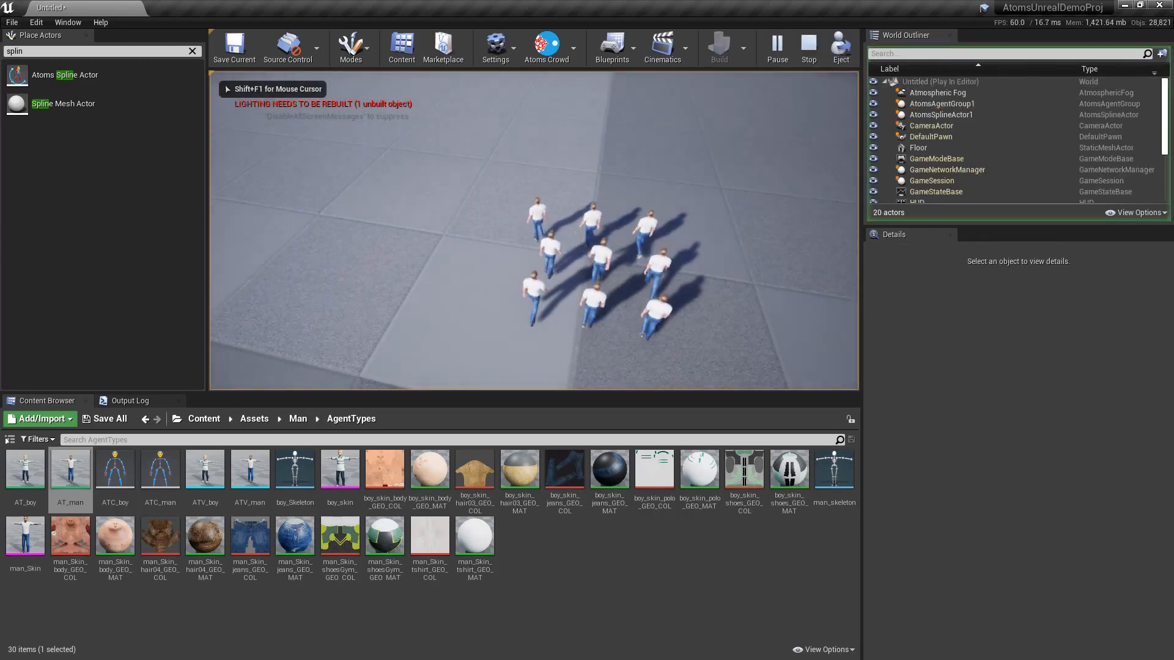
key(w)
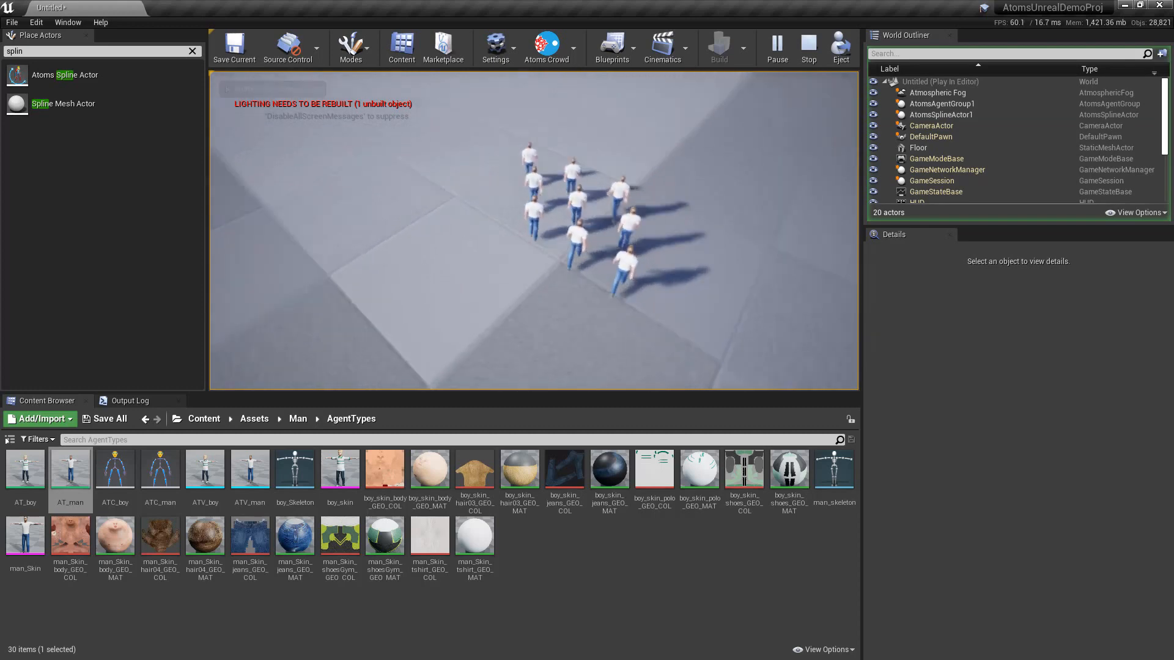
key(s)
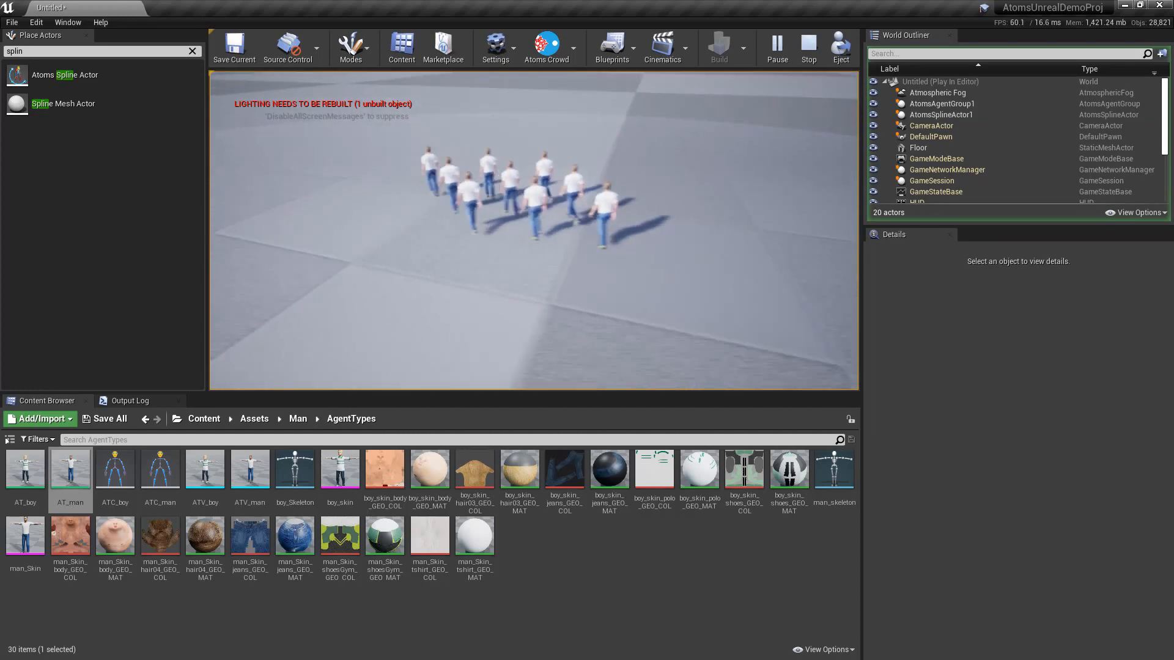
key(Escape)
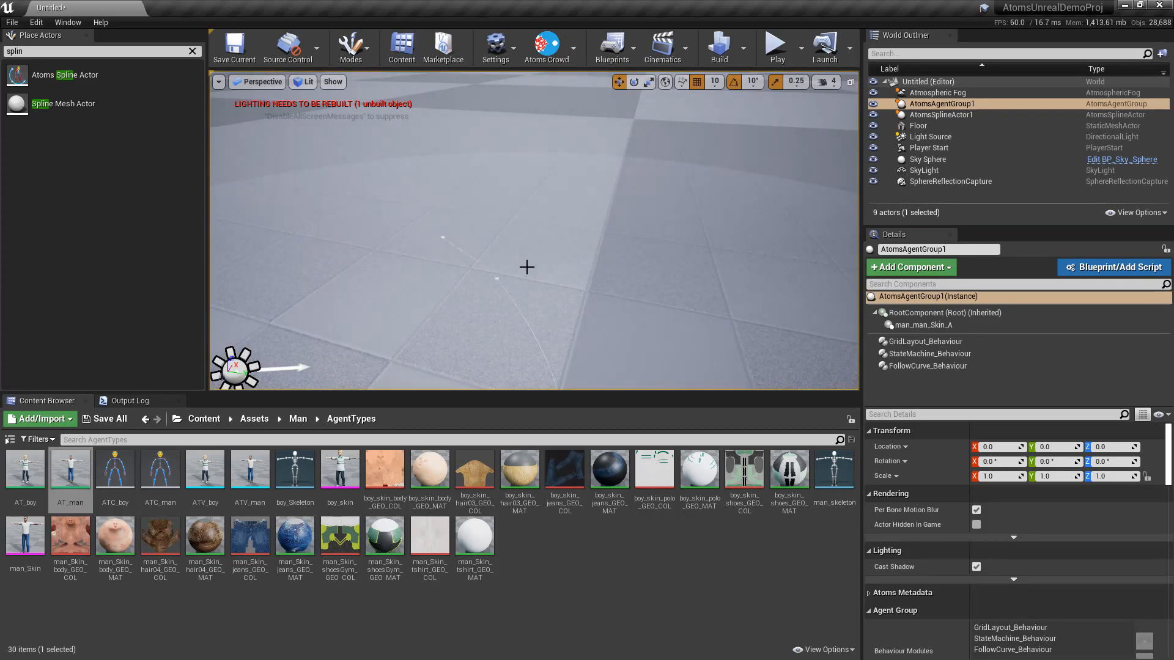
- Delete AtomsAgentGroup1 and AtomsSplineActor1 from the level
right_drag(527, 267, 557, 312)
key(s)
key(a)
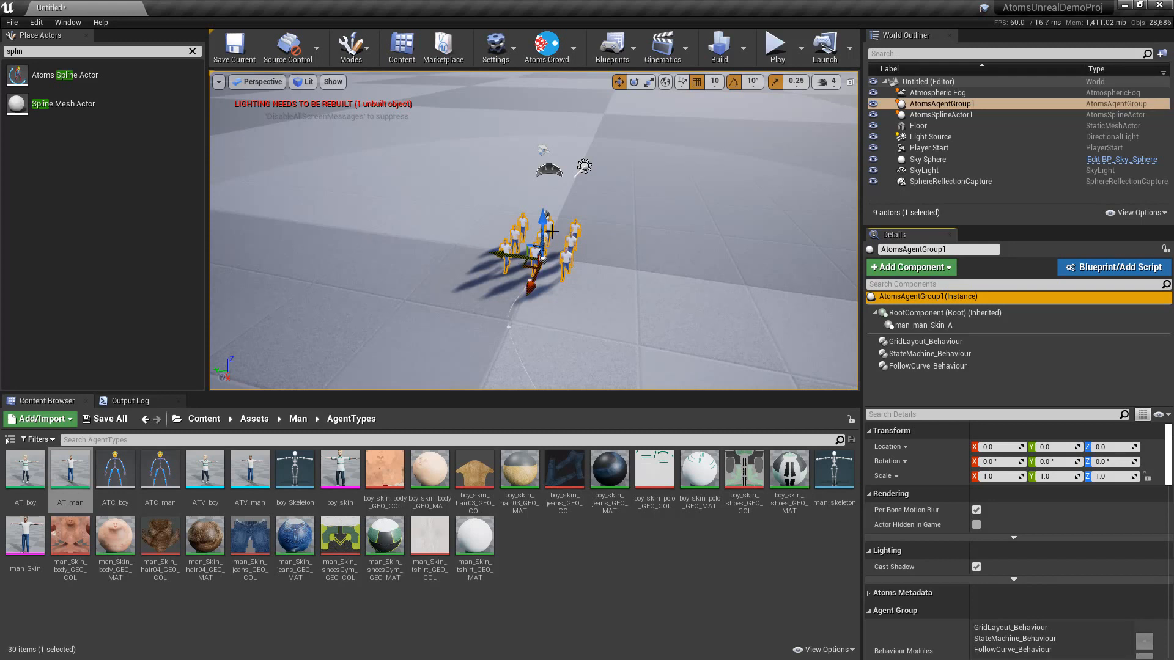
mouse_move(560, 252)
right_down()
mouse_move(538, 252)
mouse_move(545, 268)
right_up()
click(938, 115)
click(941, 103)
key(Delete)
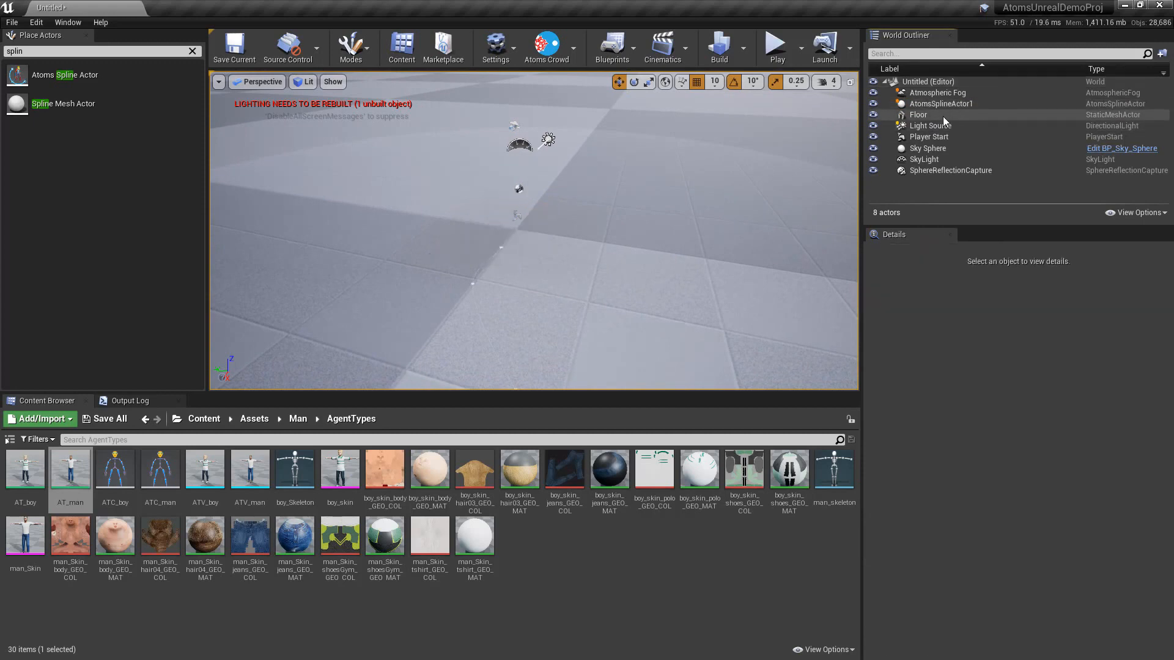
click(948, 105)
key(Delete)
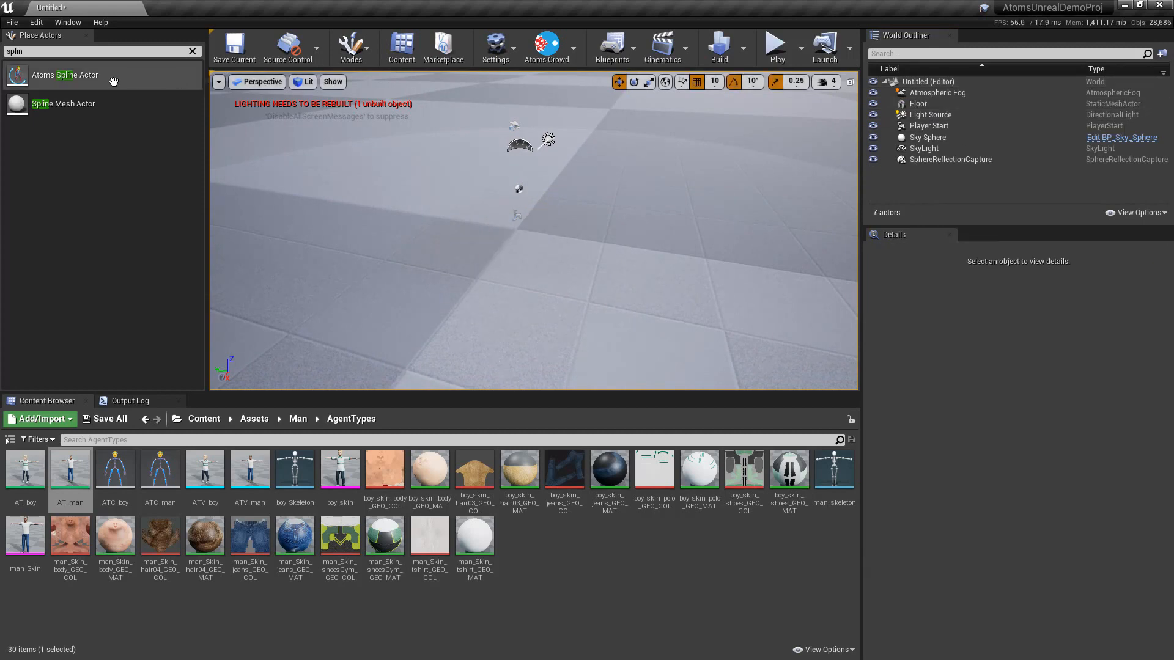
- Find the Atoms Agent Group actor with "grou" and place one on the floor at about X -350, Y 340, Z 20
click(66, 51)
text(grou)
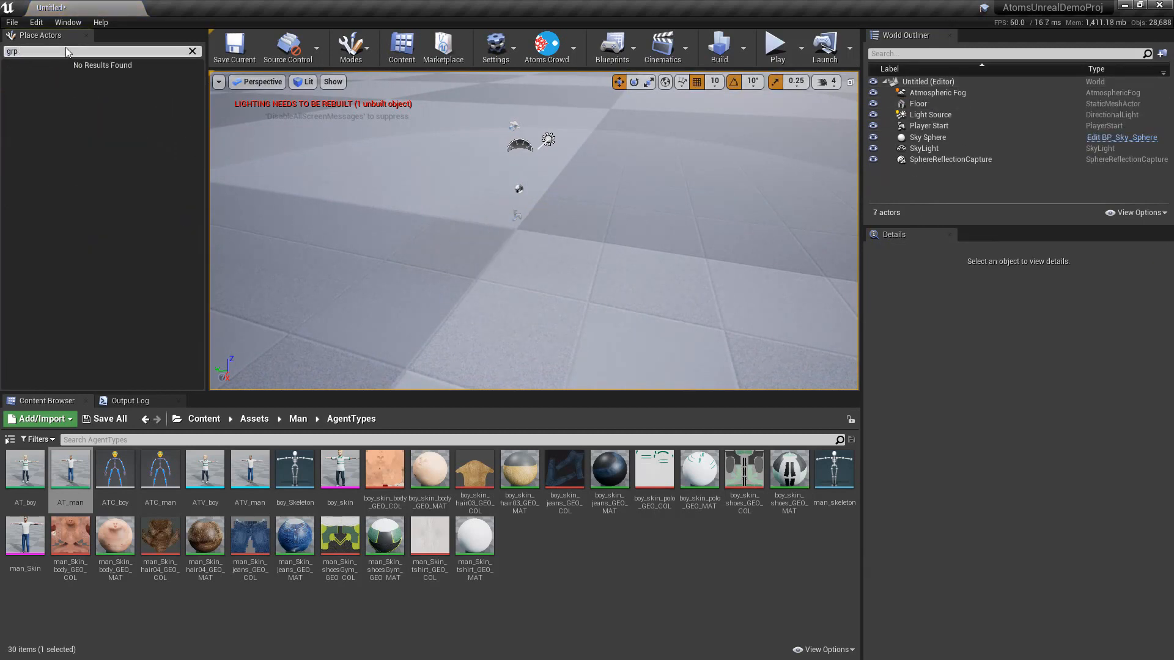
drag(66, 75, 489, 198)
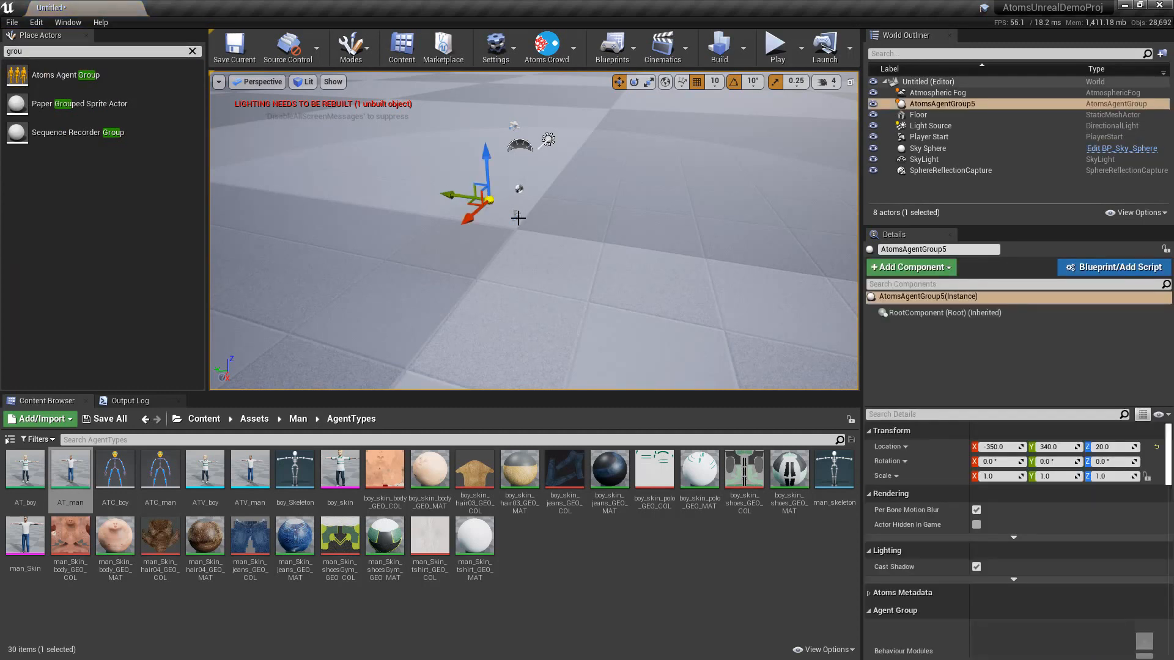
- Add a points layout behaviour and a state machine behaviour to the new agent group
click(913, 268)
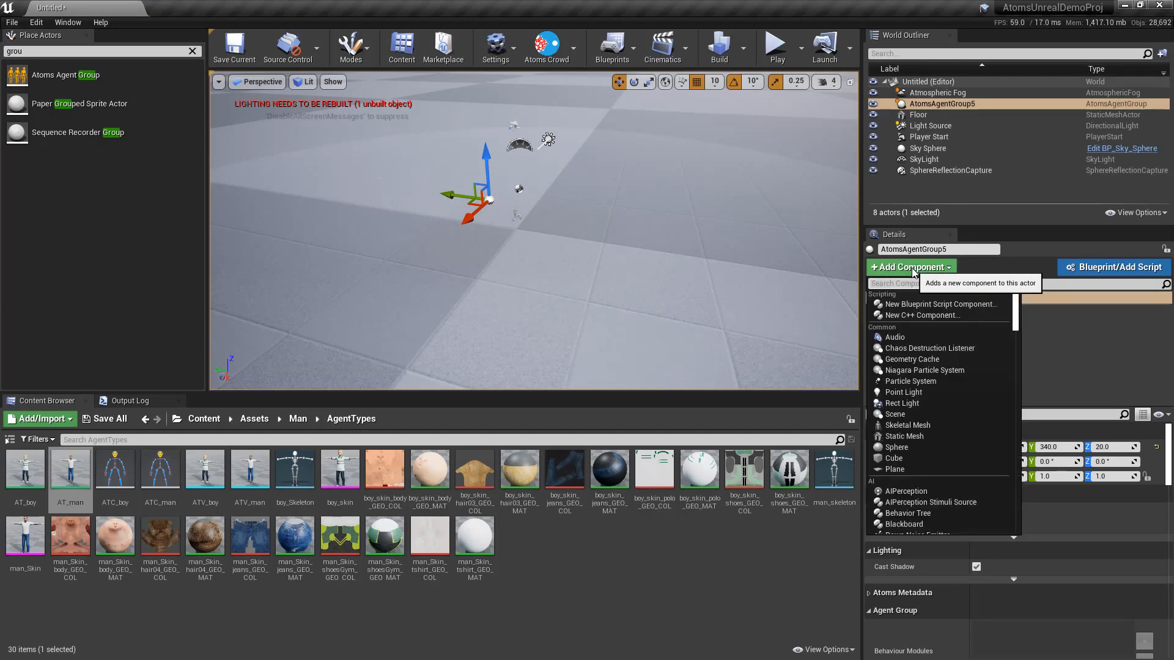
text(points)
key(Return)
click(912, 269)
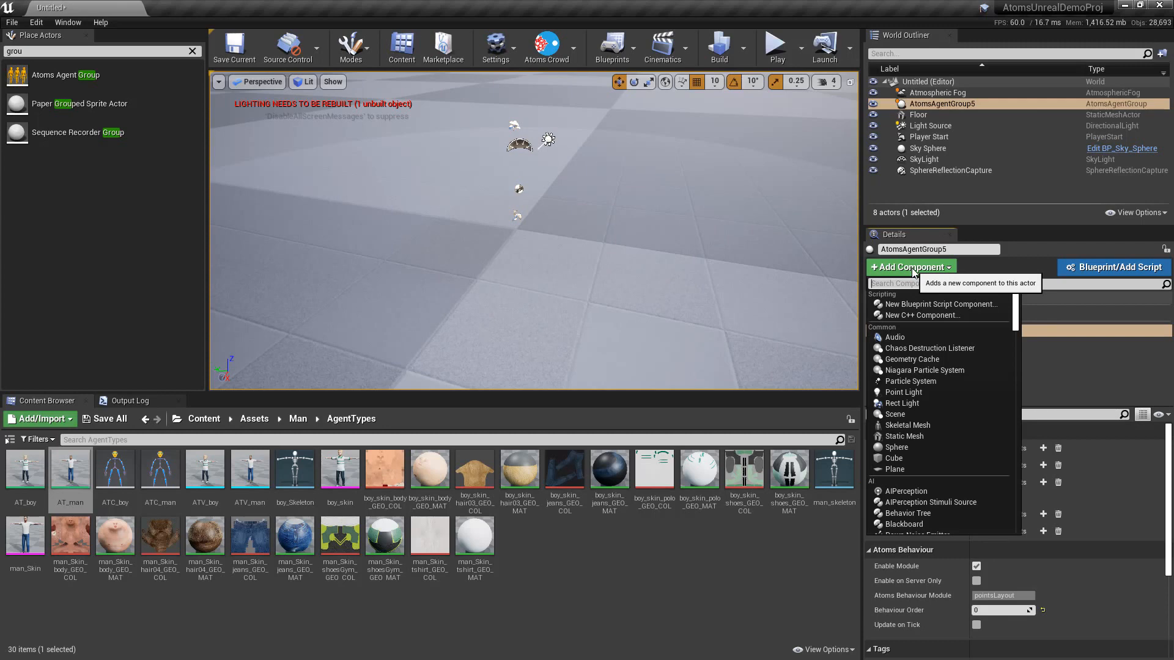
text(state)
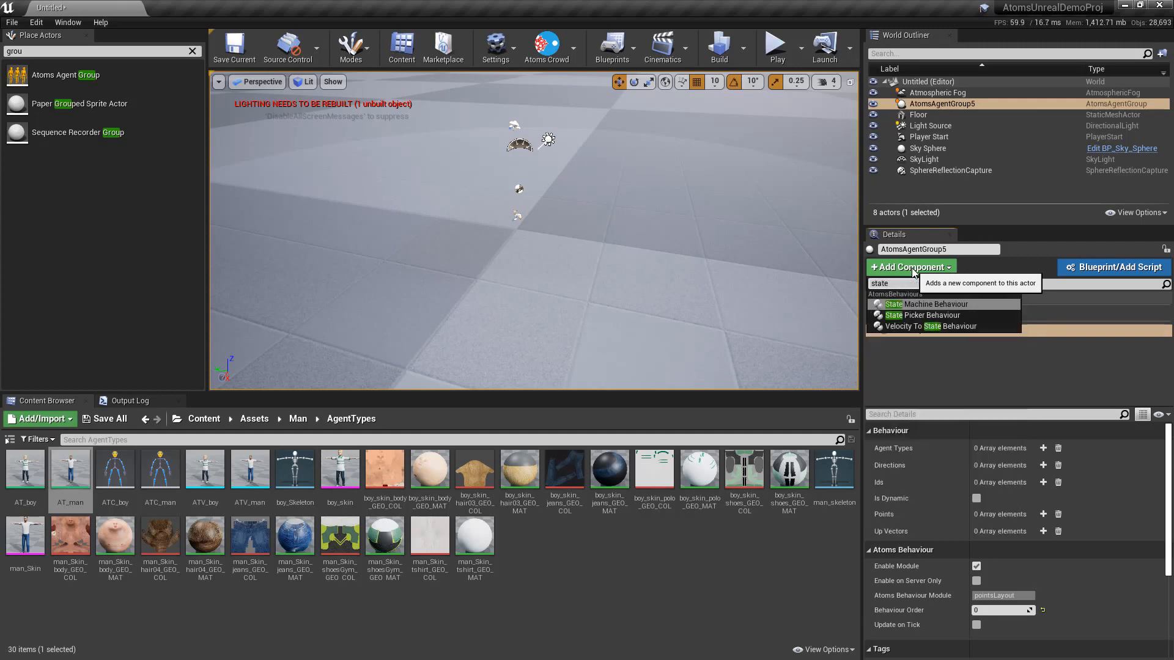
key(Return)
- Enable the Atoms Layout Tool's placement mode for the group's PointsLayout_Behaviour
click(923, 330)
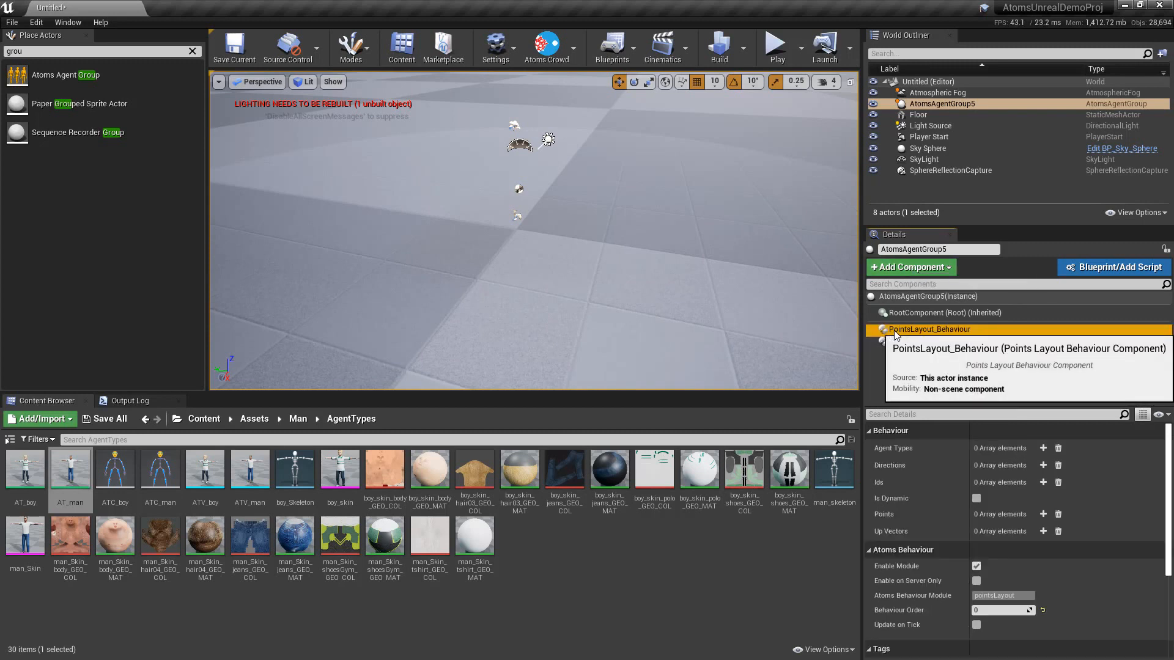
click(340, 54)
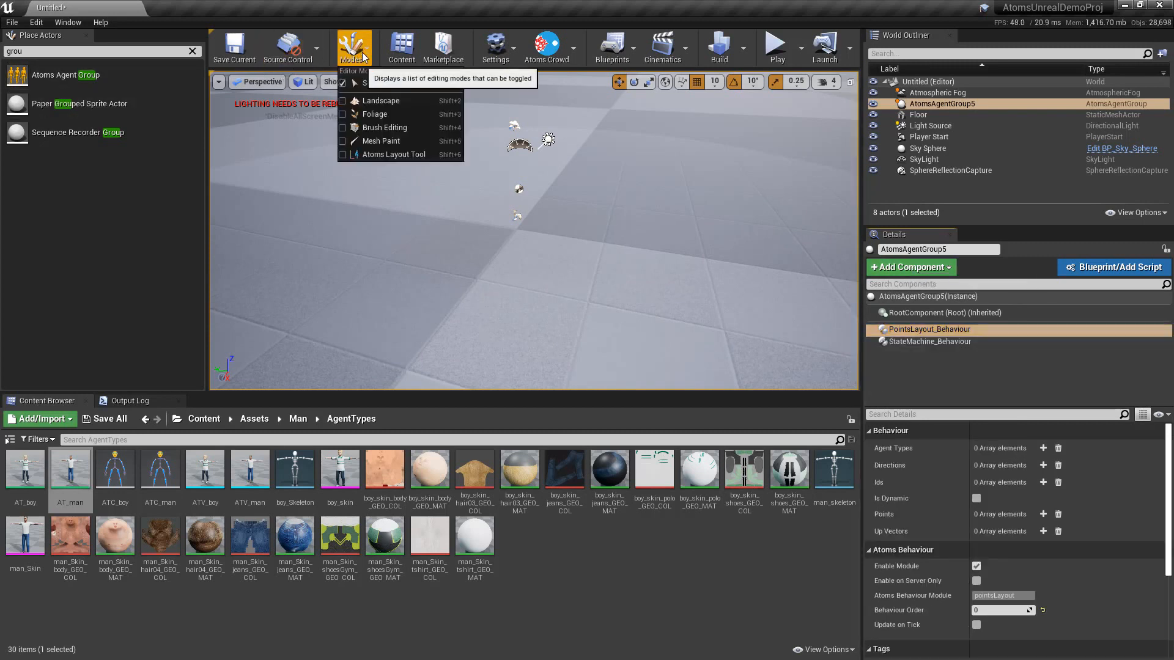
click(371, 155)
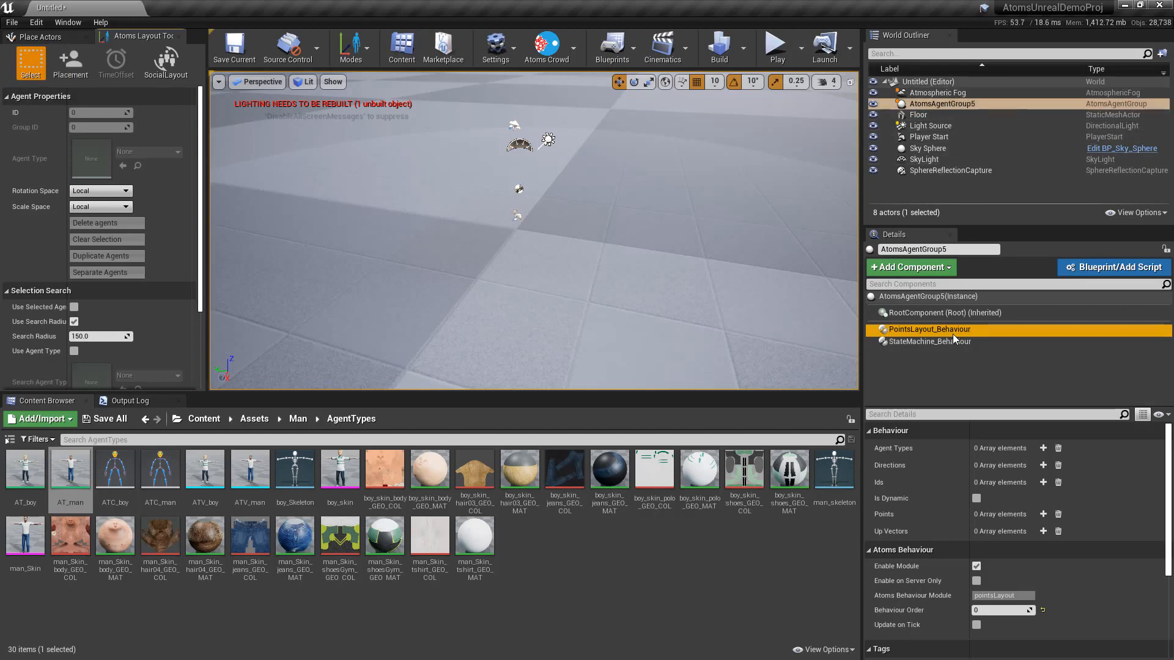
click(62, 59)
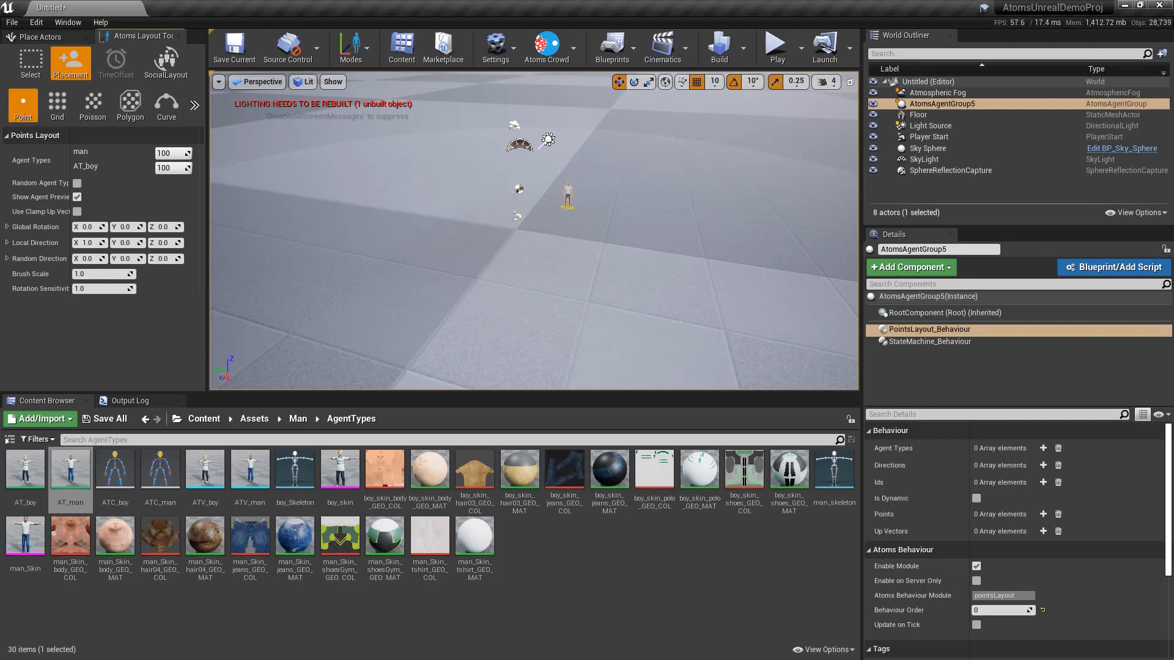
- Place three separate 3 × 3 grids of agents on the floor with 150 spacing, rotating the first about -24° around Z
click(57, 104)
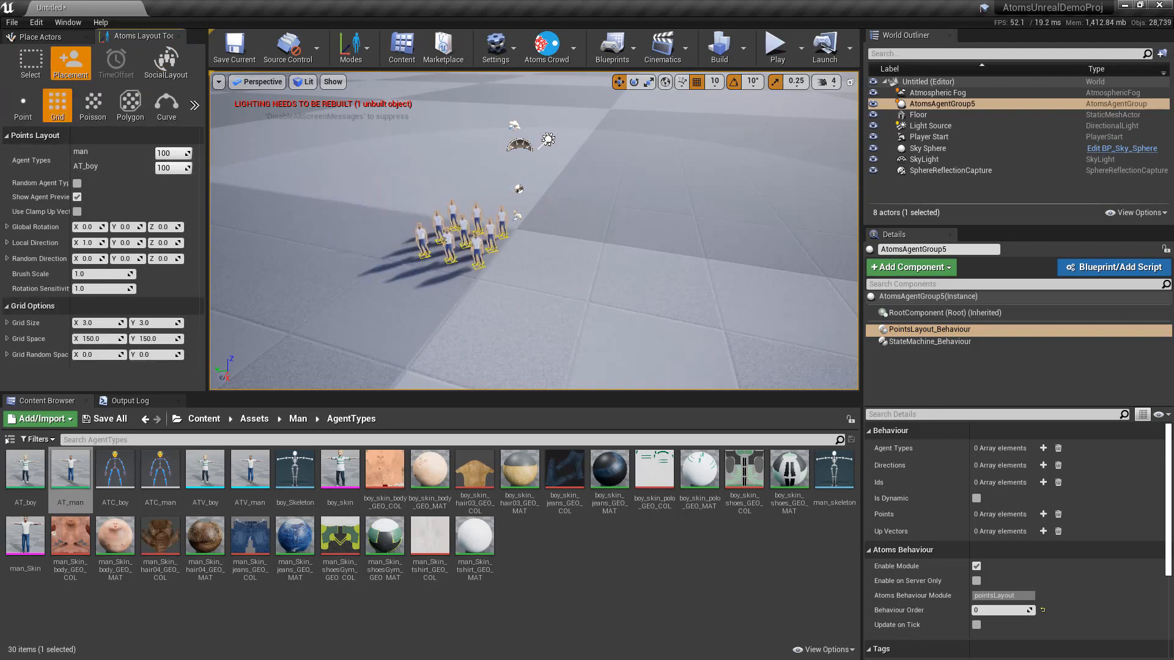
alt+drag(392, 254, 345, 252)
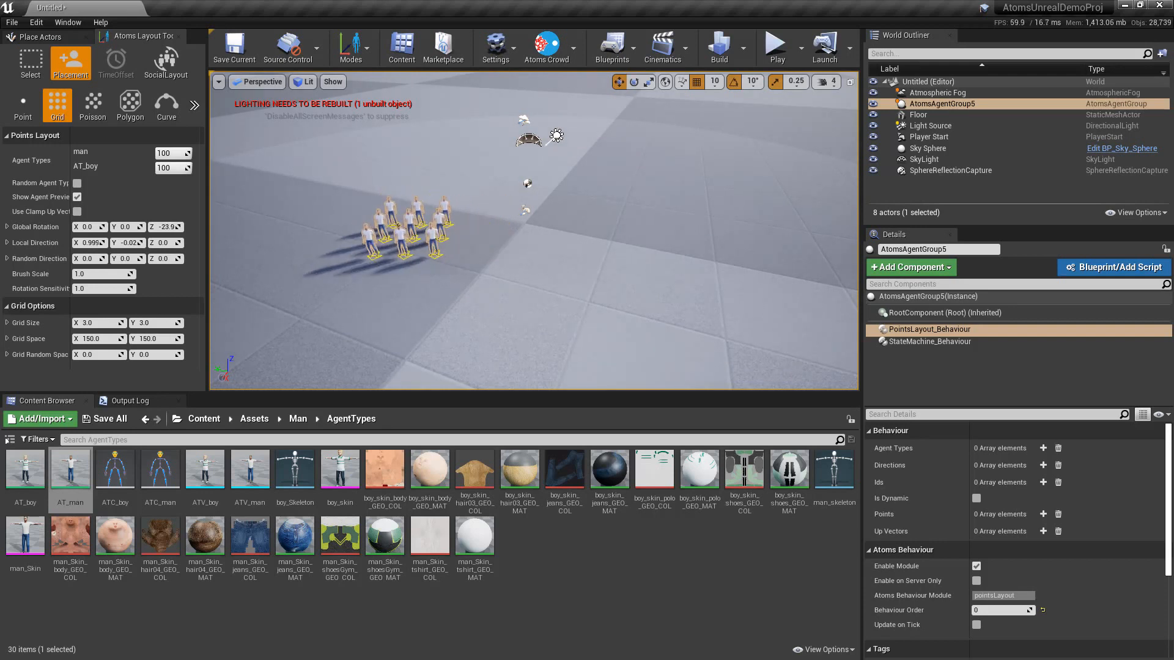
click(392, 190)
click(614, 227)
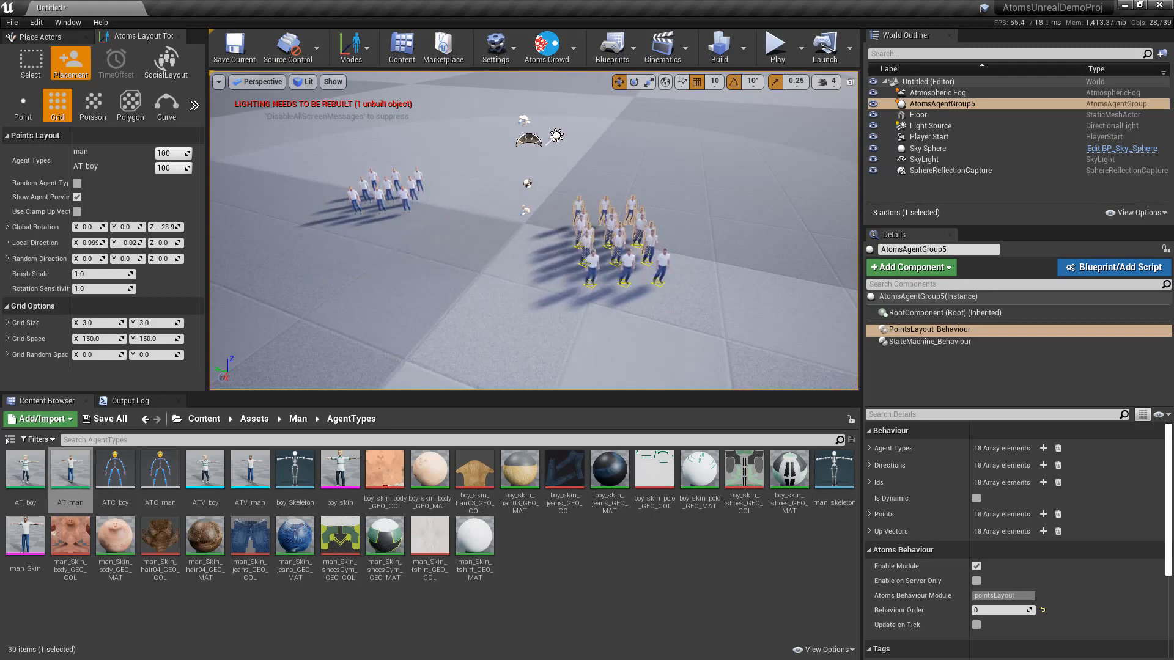
click(312, 264)
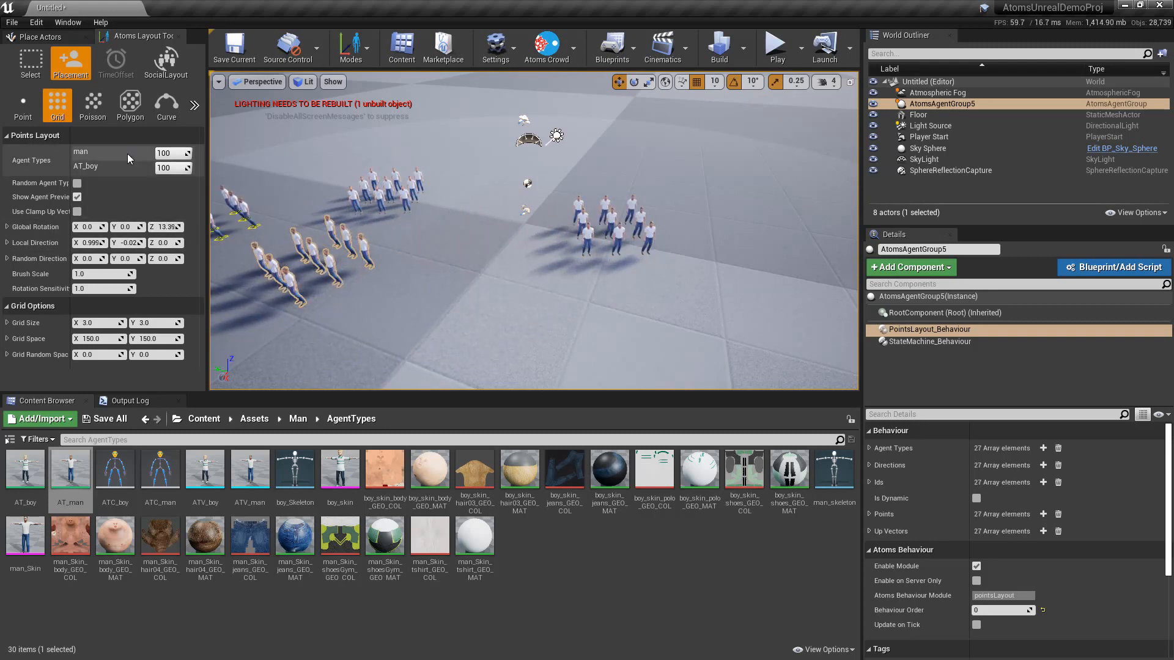
- Scatter two circular Poisson clusters of agents, one with radius 300 and one with radius 400 and 100 max samples
click(93, 105)
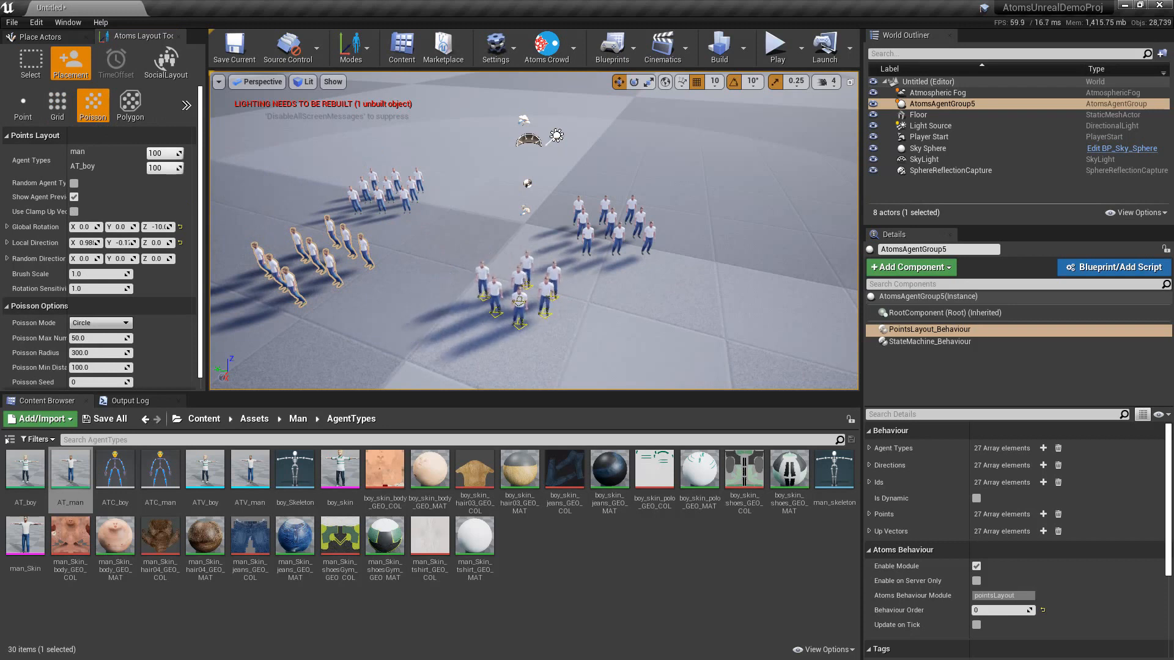
click(486, 284)
scroll(89, 316, down, 1)
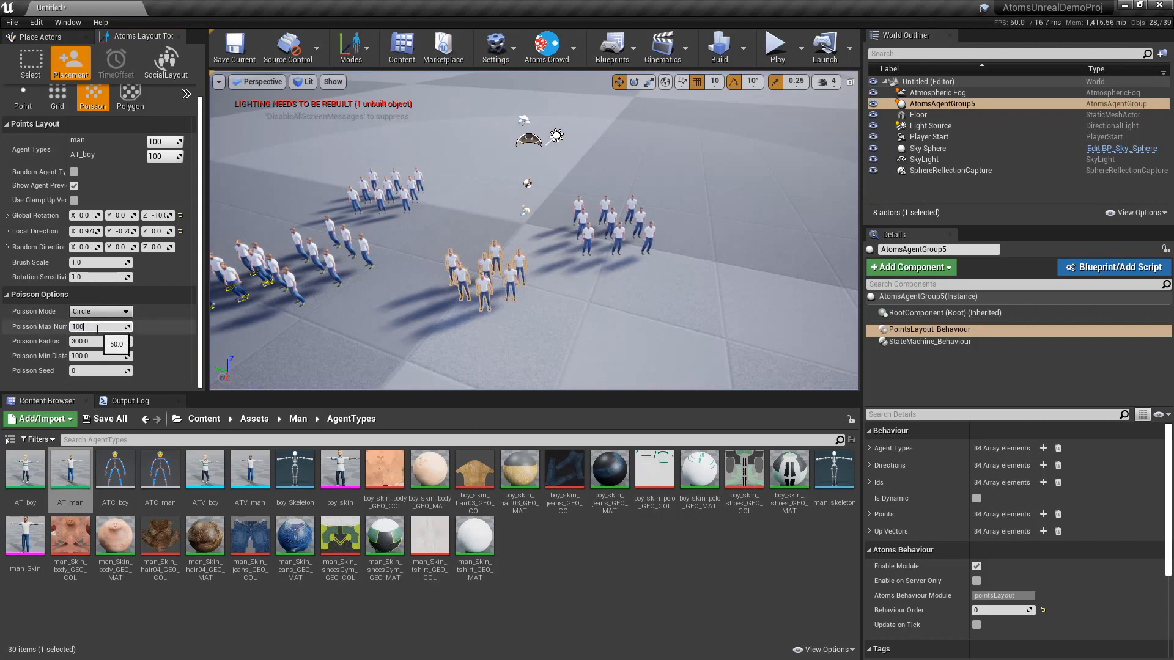
key(Return)
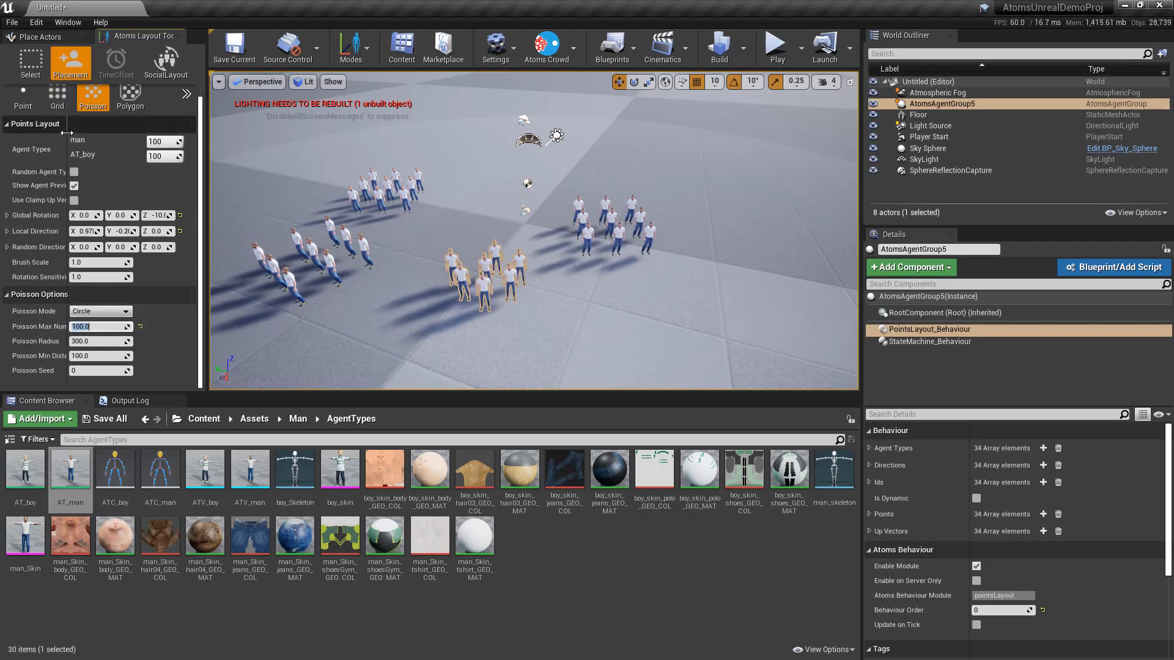
drag(66, 132, 102, 134)
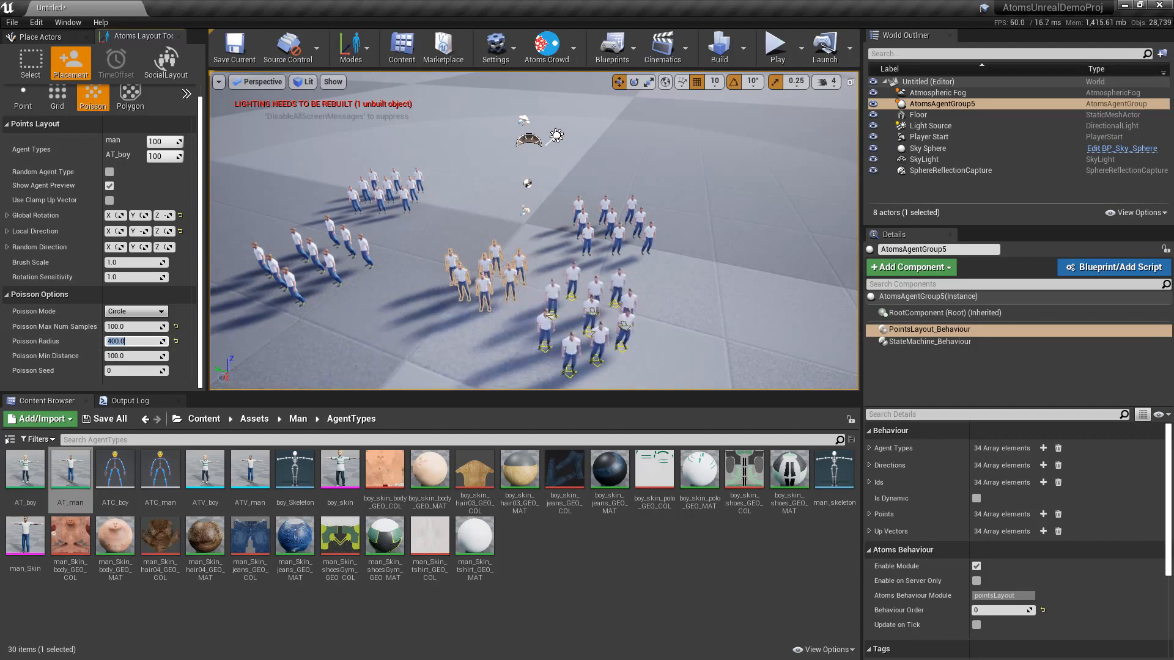
scroll(614, 330, down, 4)
click(642, 335)
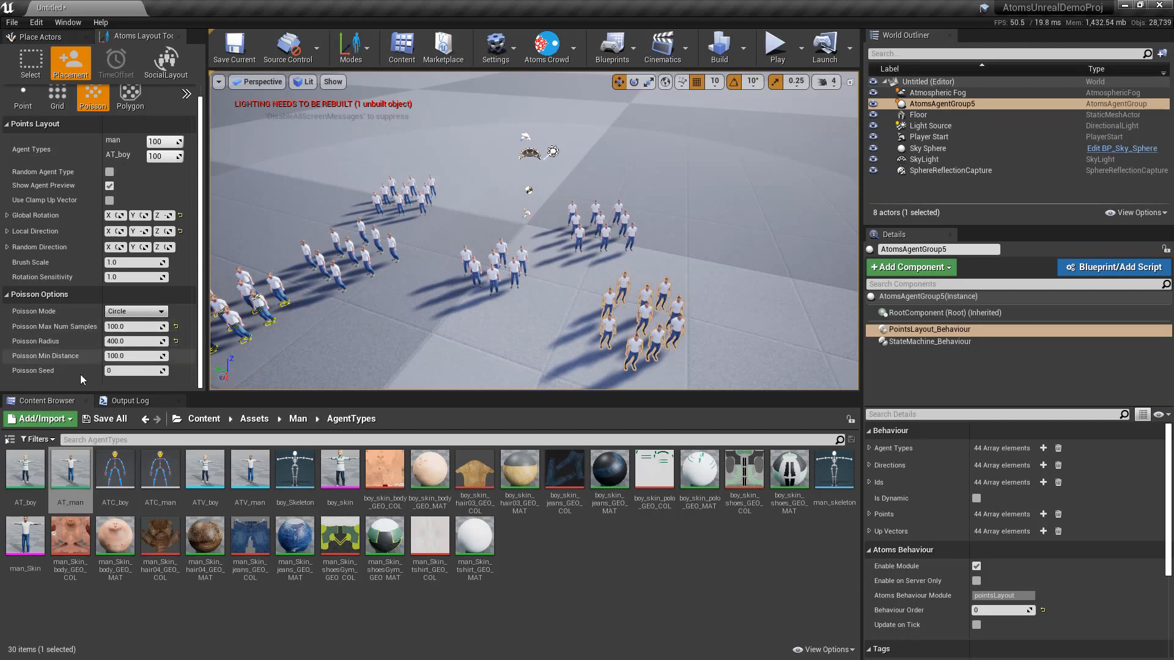
- Outline a four-point polygon on the floor behind the other groups and fill it with 10 agents
click(130, 94)
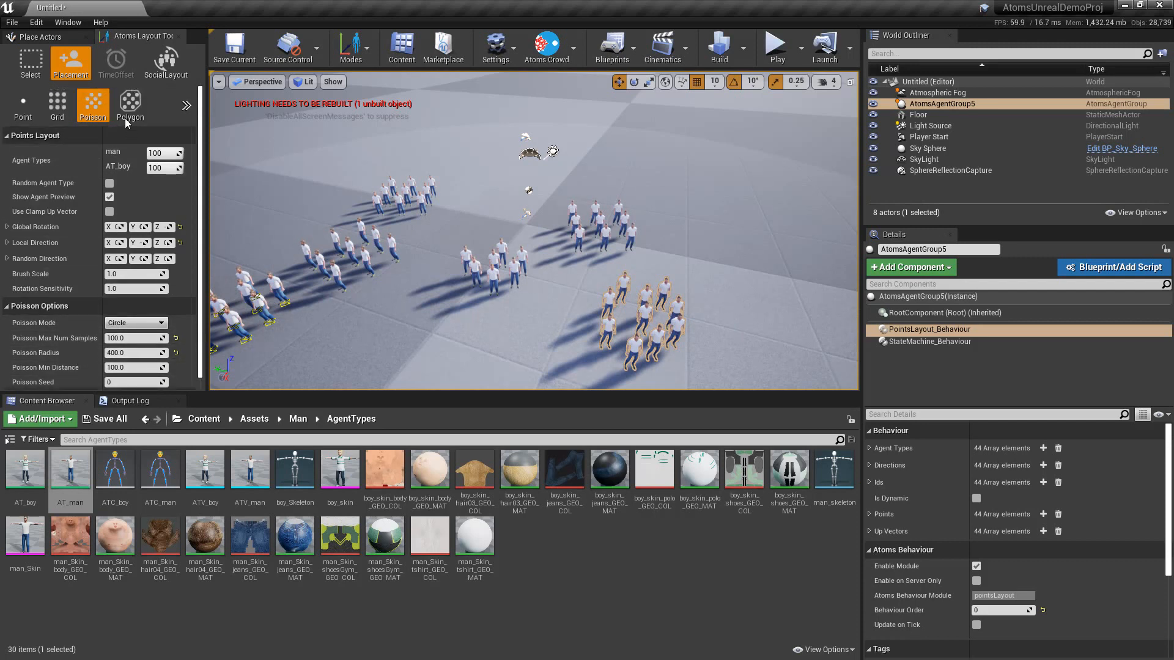
click(712, 228)
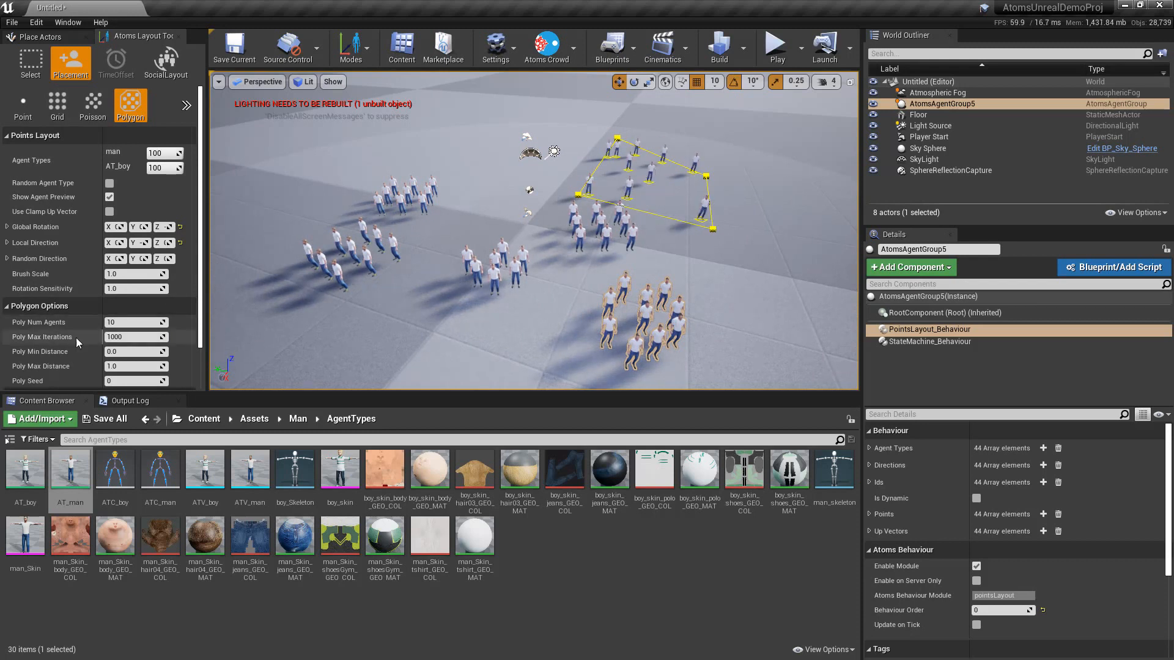
scroll(42, 332, down, 3)
click(158, 376)
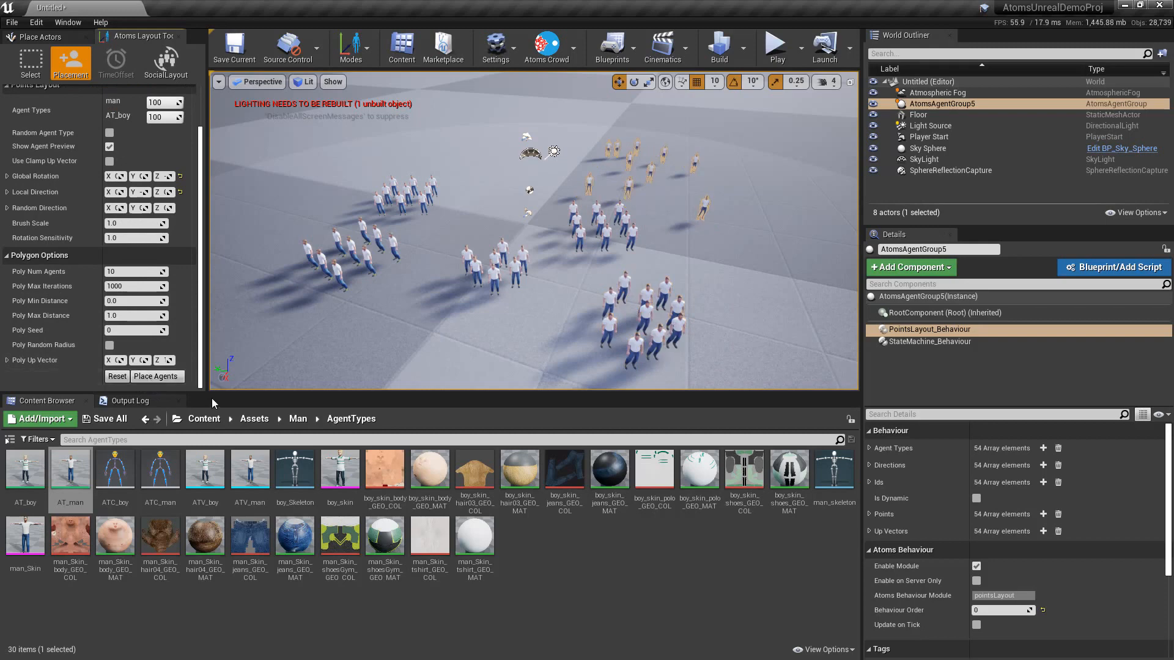
- Enlarge the viewport and layout tool areas, move several agents out of the farthest grid, and clear the agent selection
drag(226, 392, 226, 481)
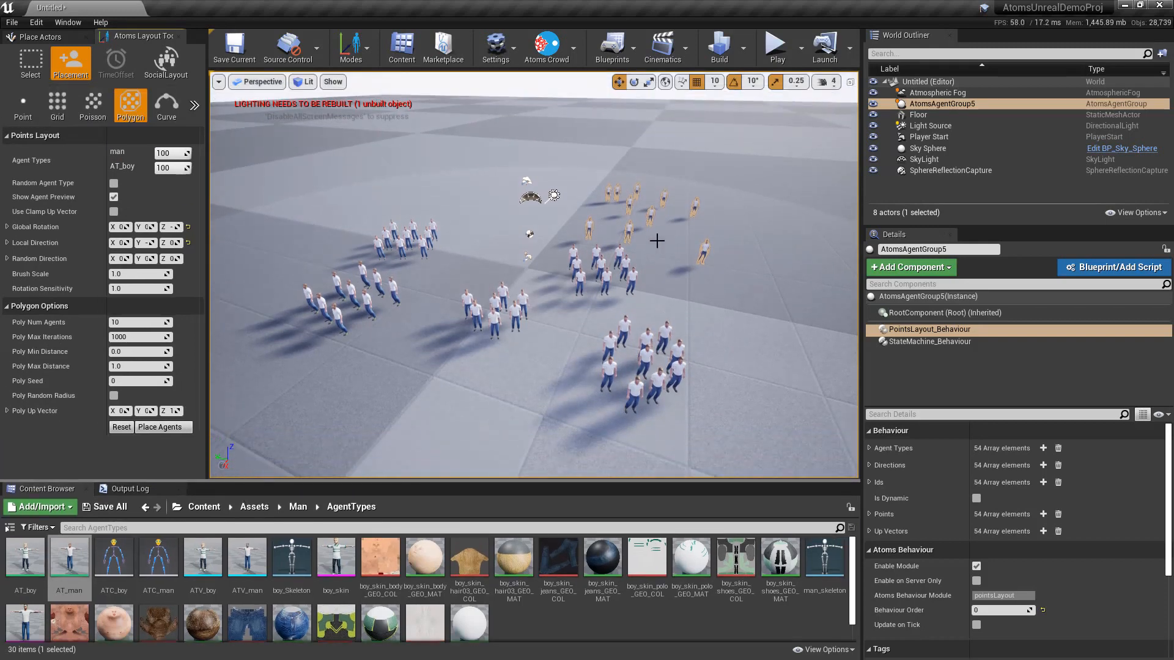
drag(208, 126, 282, 115)
click(67, 62)
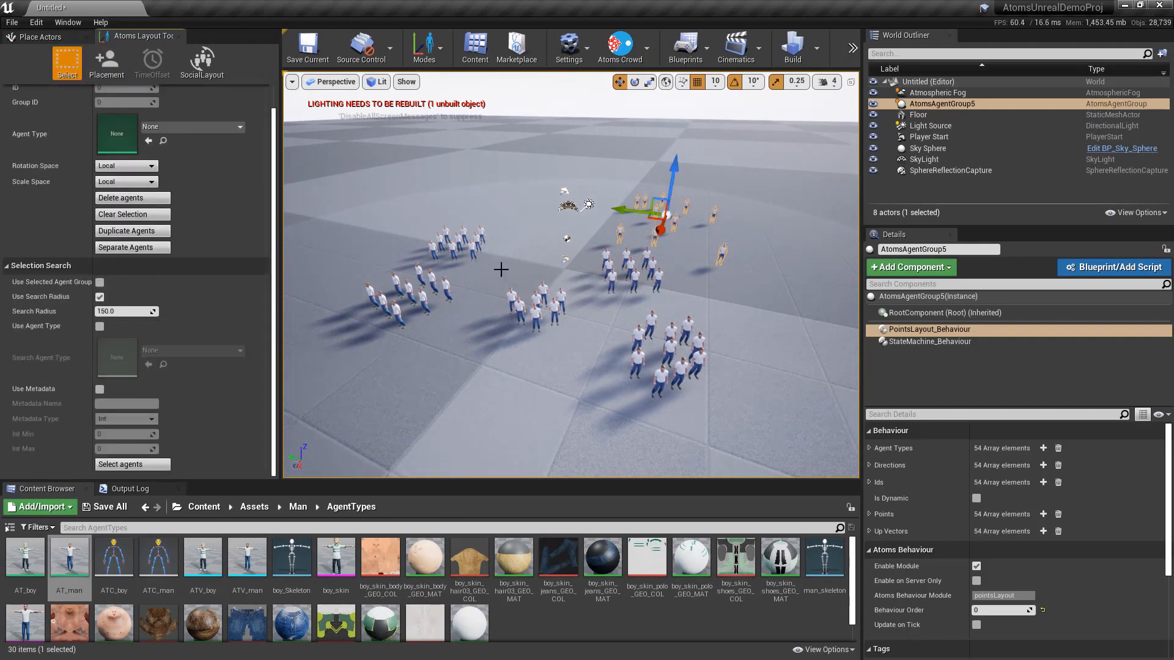
click(478, 304)
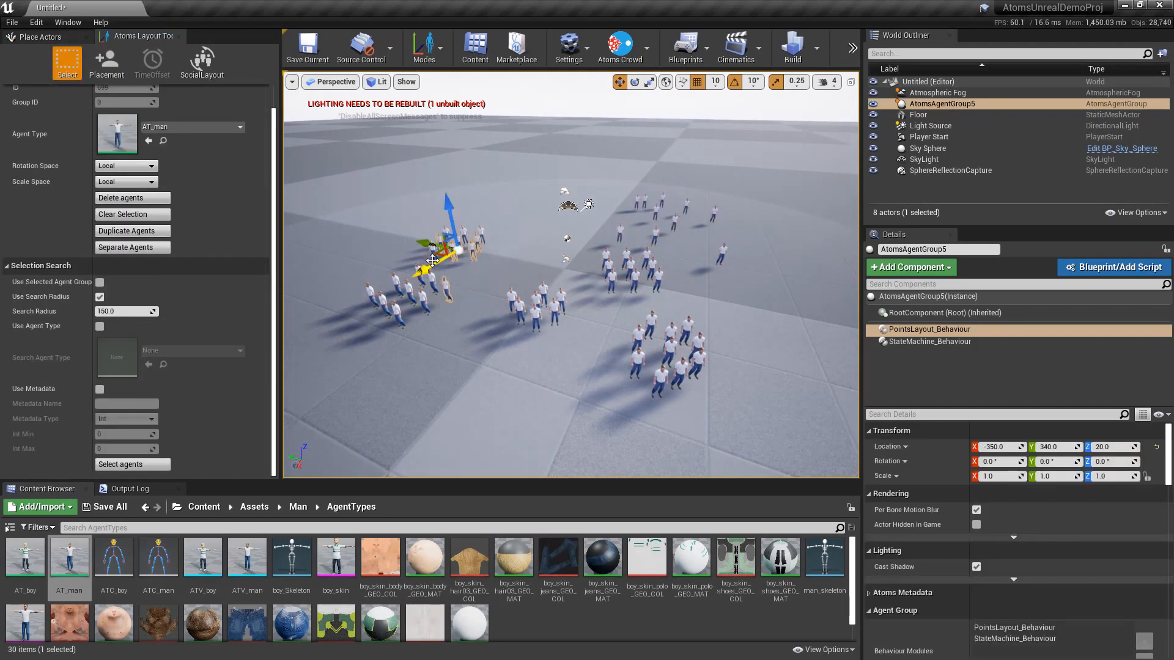
drag(432, 260, 412, 196)
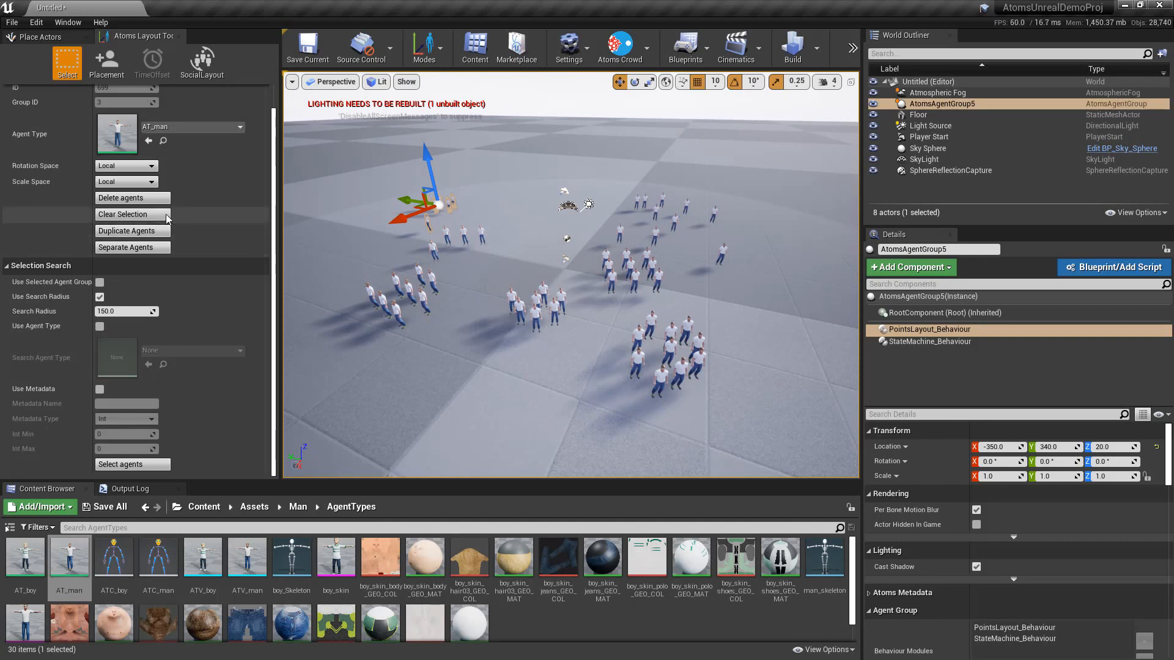
click(519, 245)
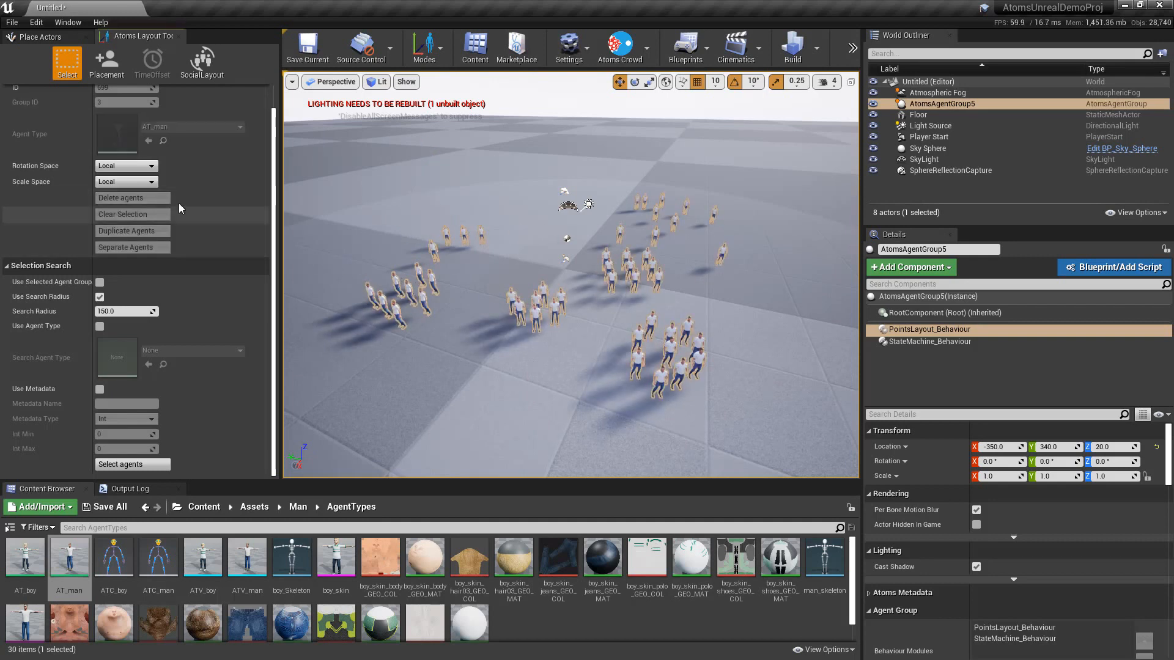
- Select the outermost agents of the leftmost grid and move them away from the rest of their group
scroll(135, 214, up, 2)
drag(322, 259, 404, 338)
drag(356, 285, 310, 277)
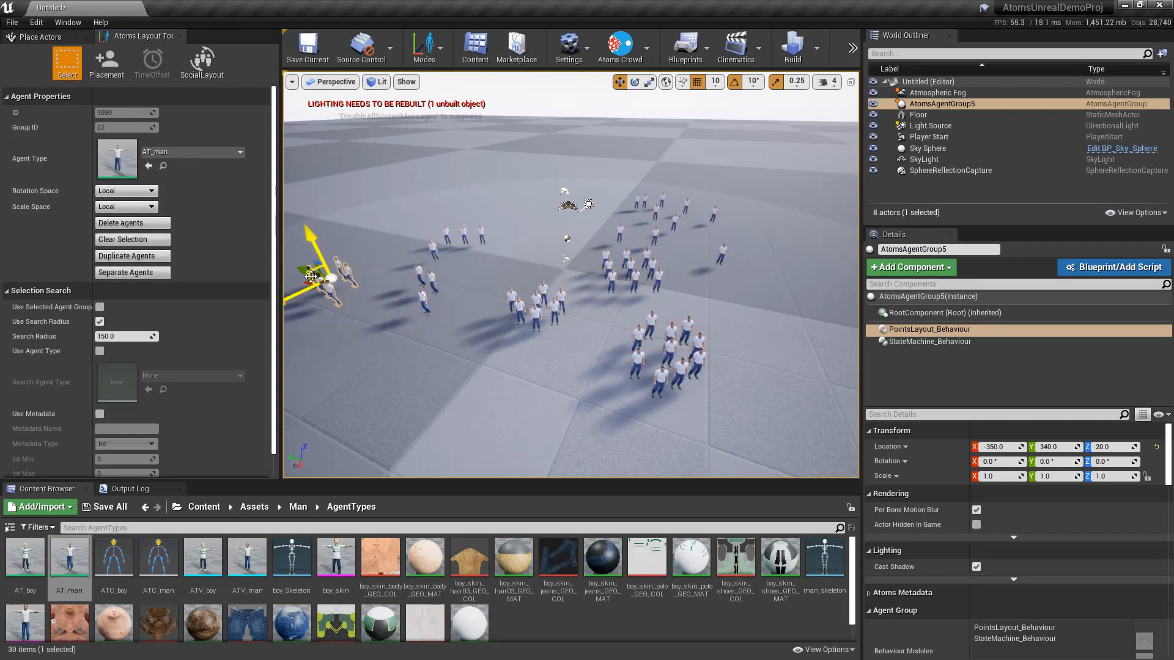
- Set Rotation Space to Global and rotate the selected agents together around the vertical axis
key(e)
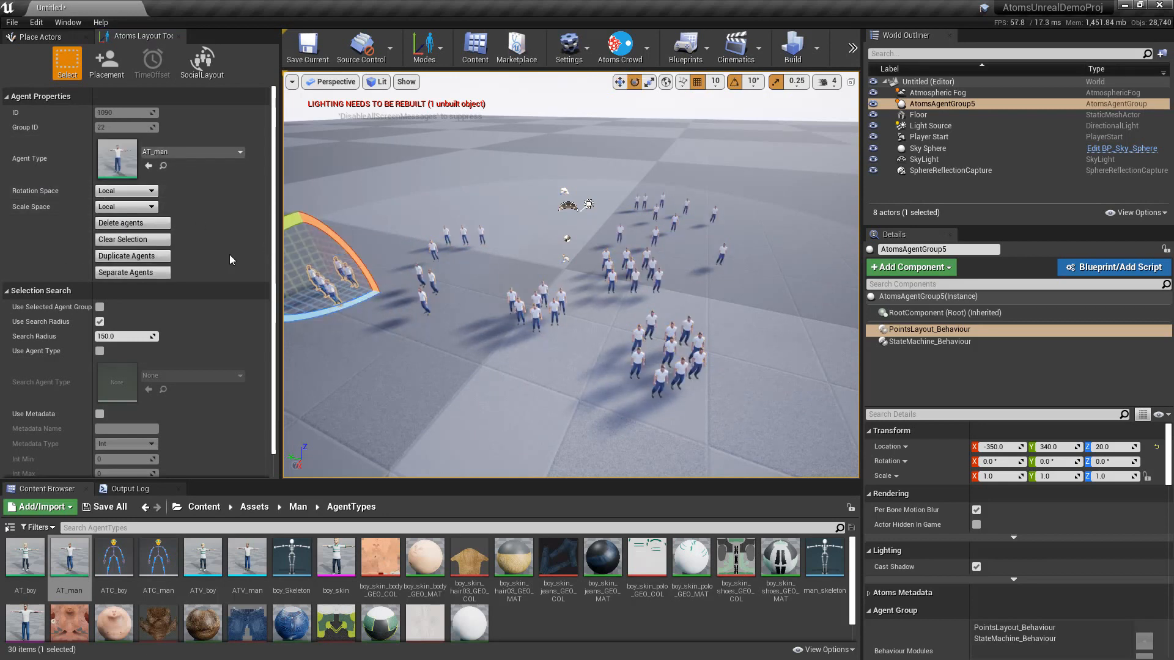
click(125, 191)
click(116, 212)
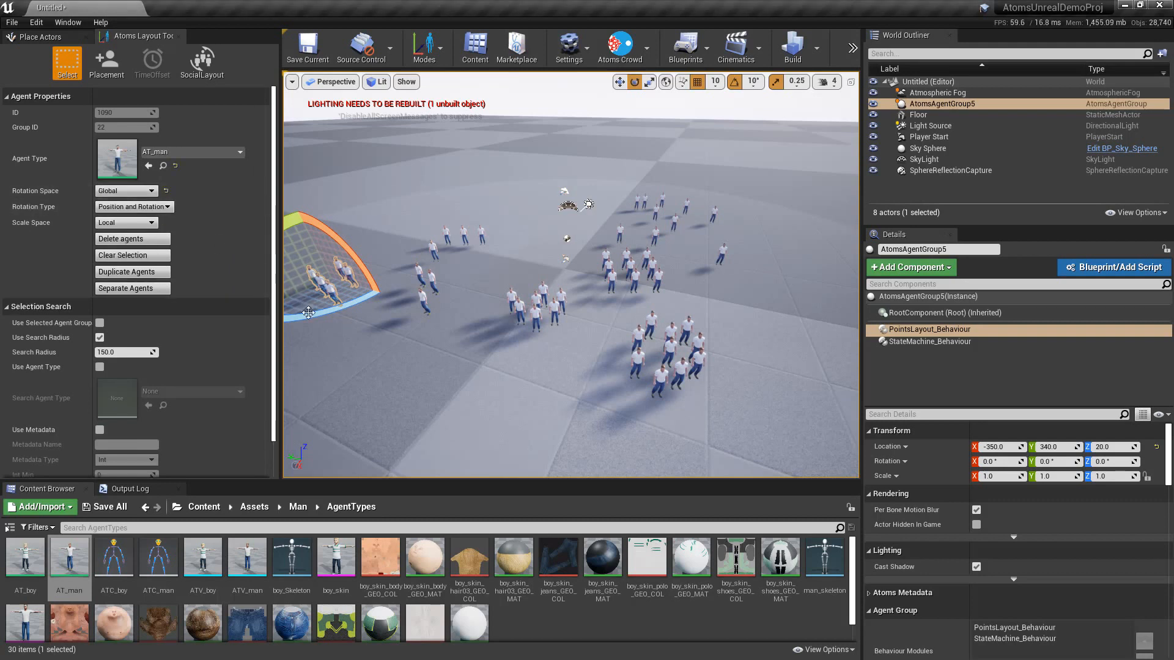
drag(318, 316, 428, 385)
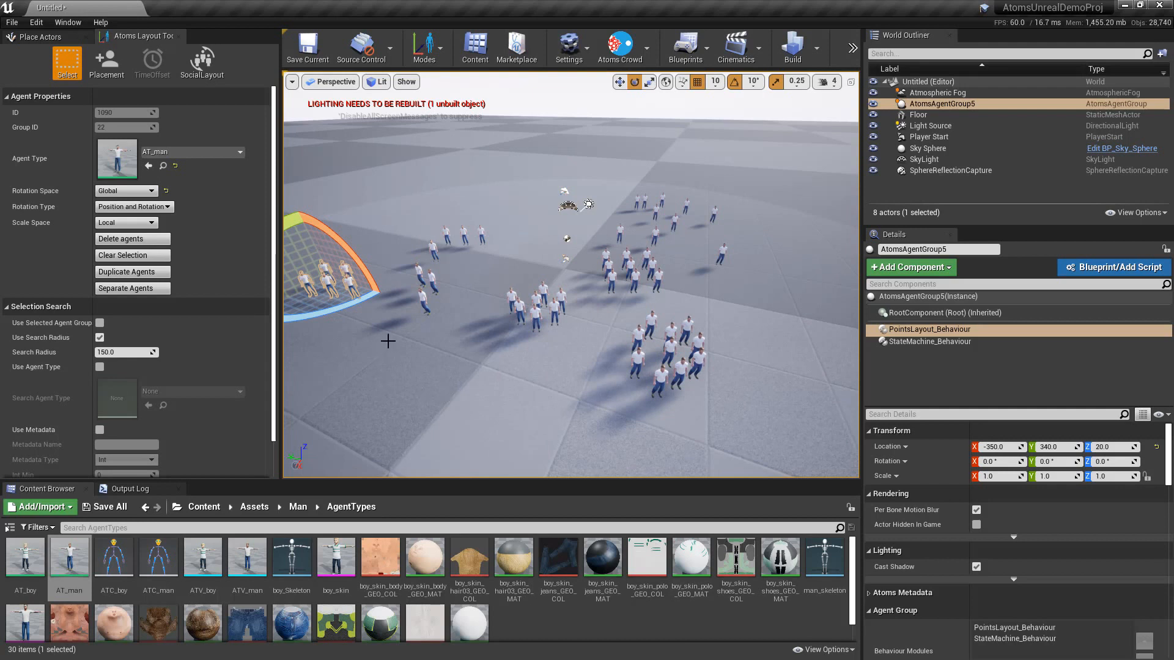
scroll(388, 341, down, 1)
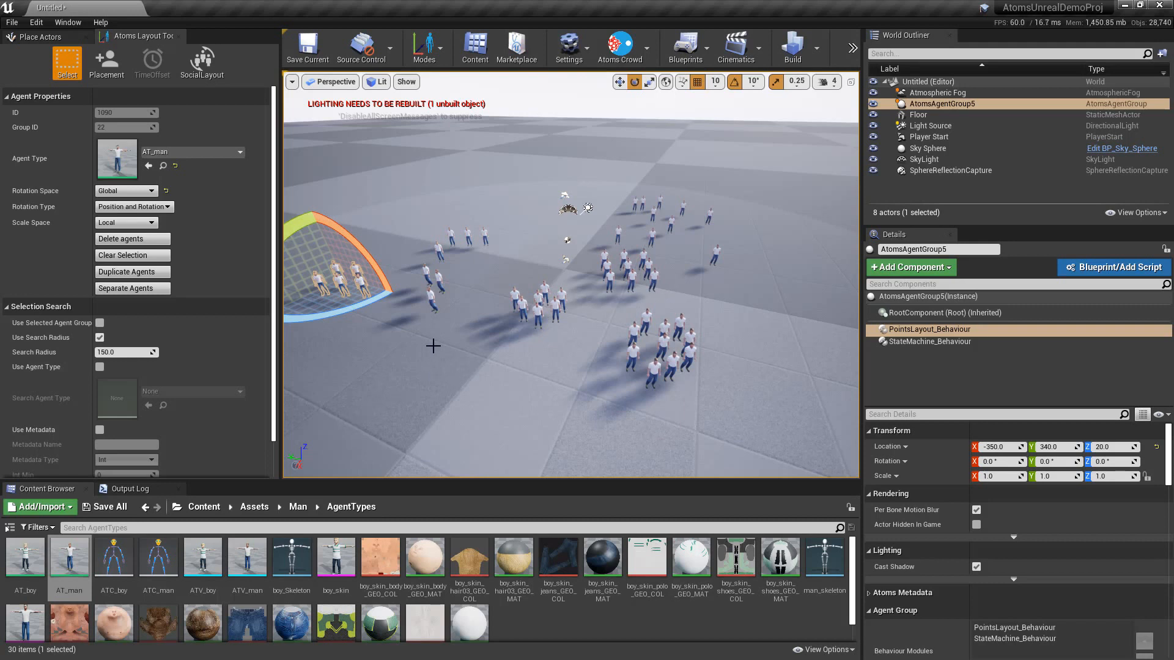
- Open the Retargeting level from the Content/Maps folder without saving the current level's changes
click(214, 509)
double_click(157, 557)
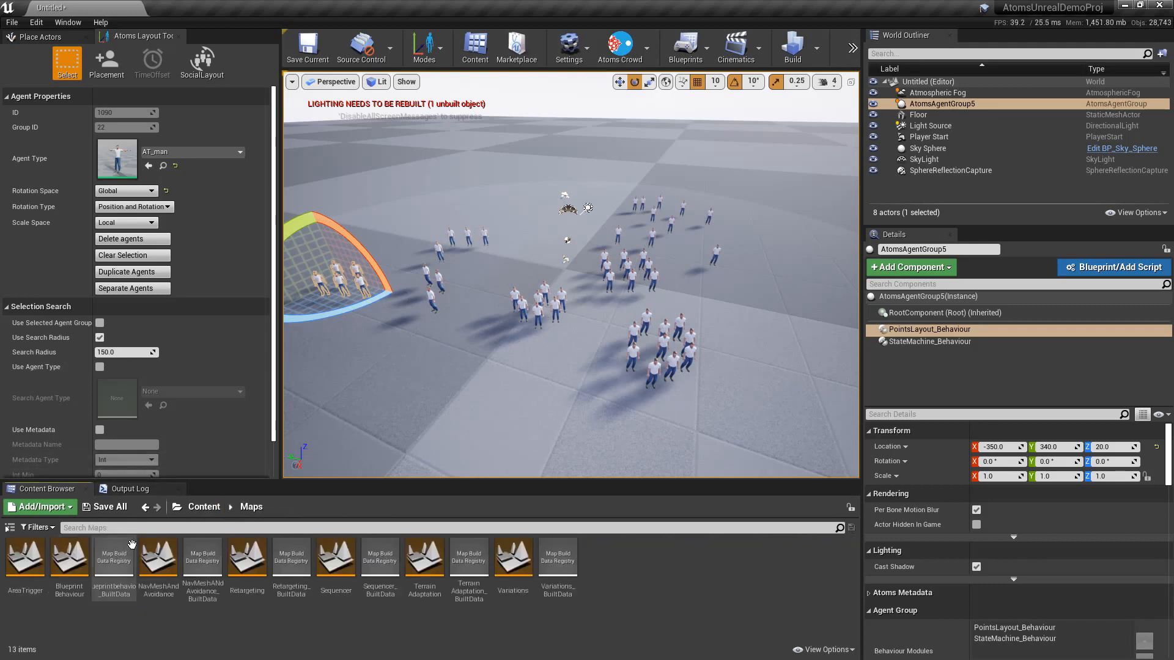
drag(298, 481, 304, 440)
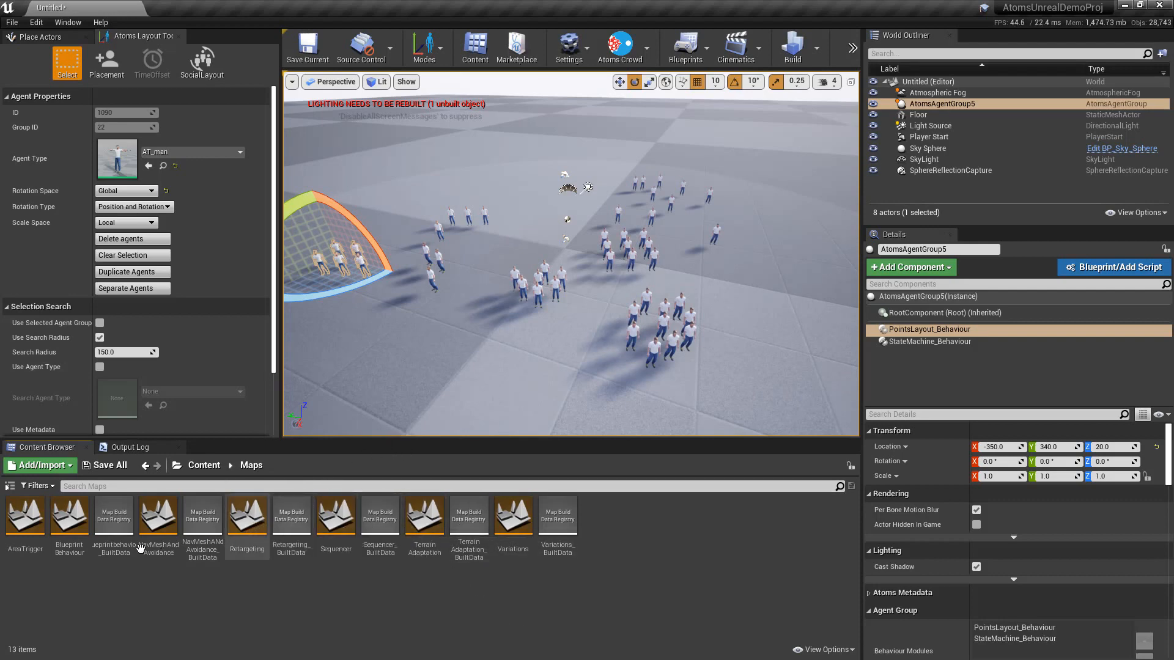
double_click(234, 535)
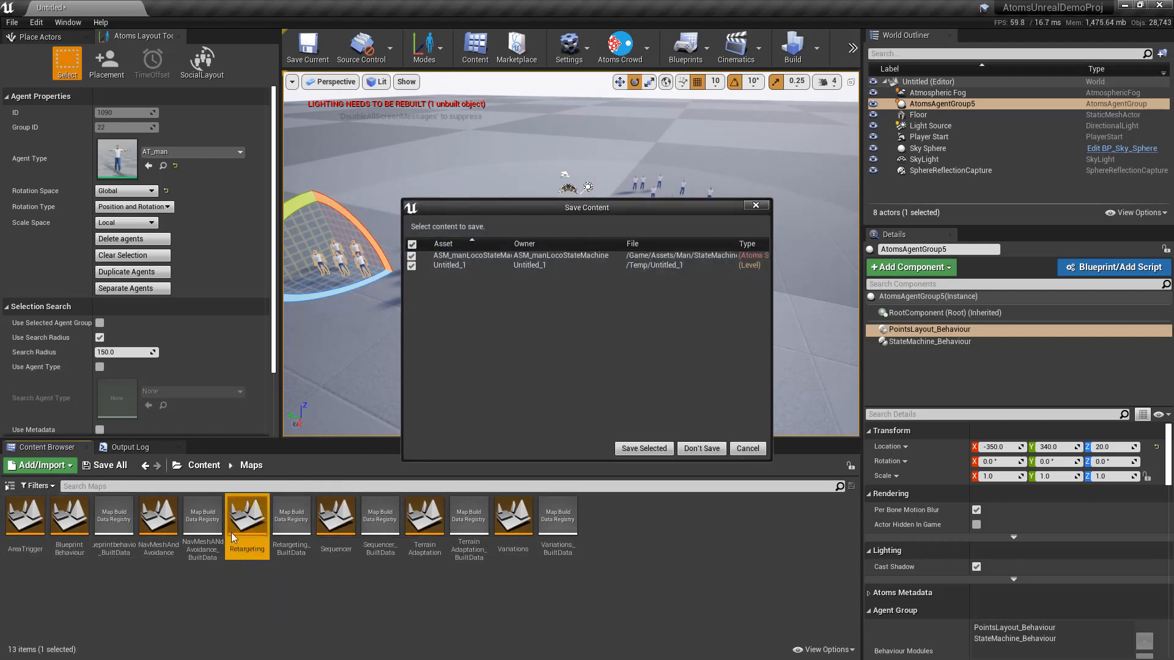
click(695, 451)
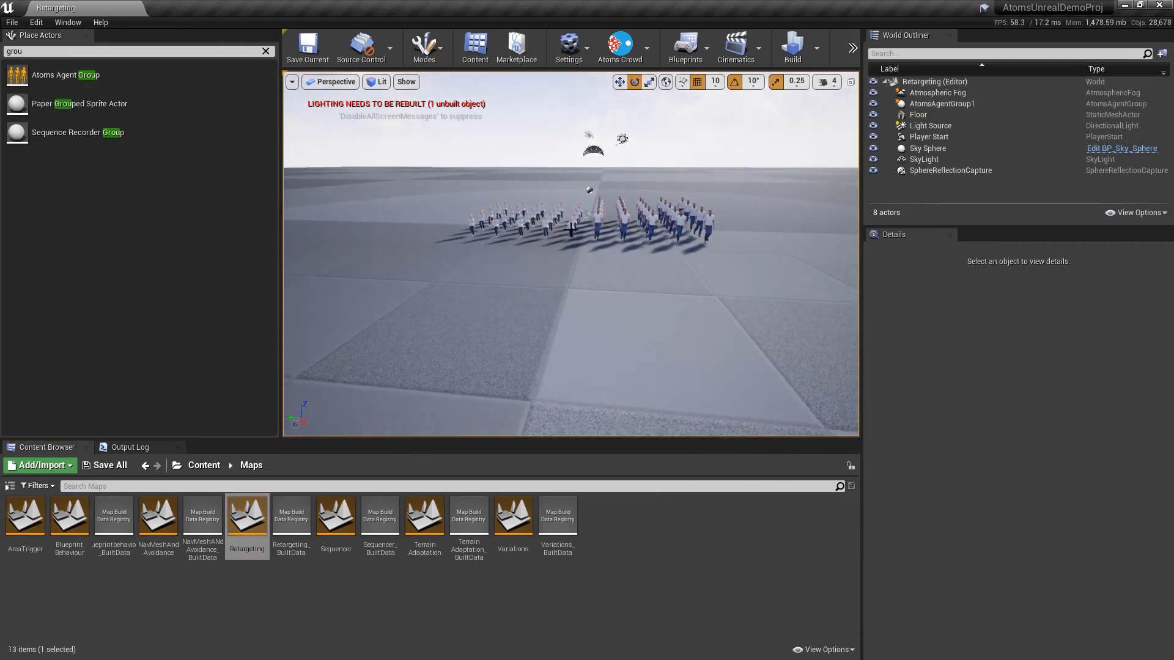
- Clear the Place Actors search and select the GridLayout_Behaviour component of AtomsAgentGroup1
mouse_move(579, 229)
right_down()
mouse_move(522, 229)
mouse_move(575, 245)
right_up()
click(266, 50)
mouse_move(673, 199)
right_down()
mouse_move(687, 208)
mouse_move(673, 199)
right_up()
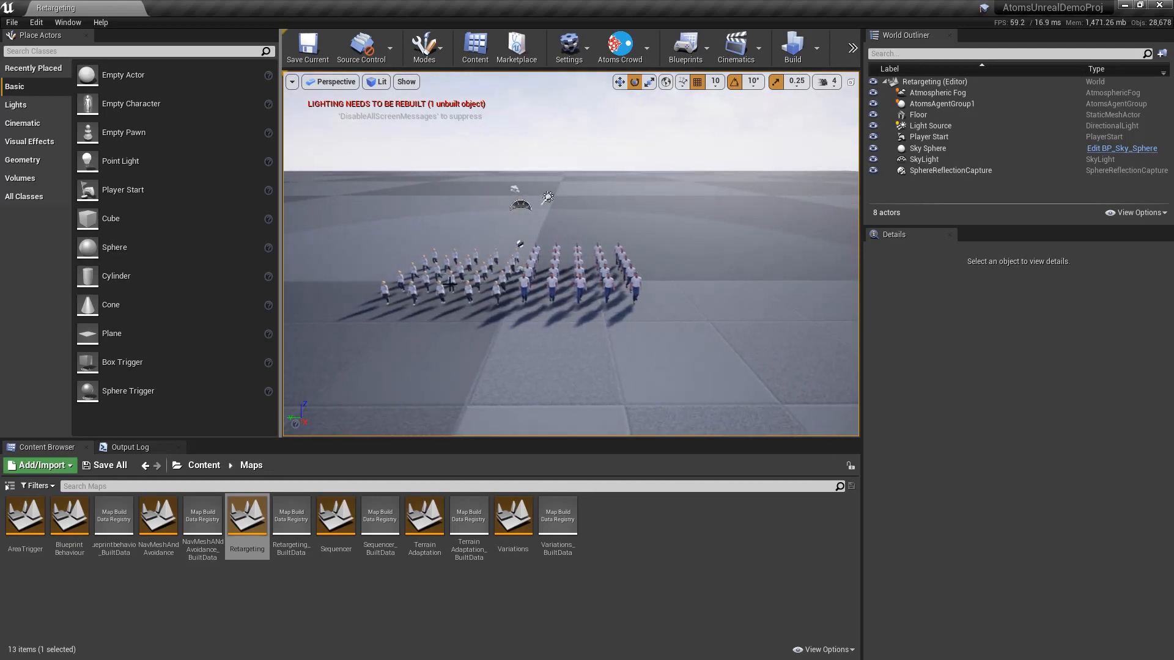
click(952, 105)
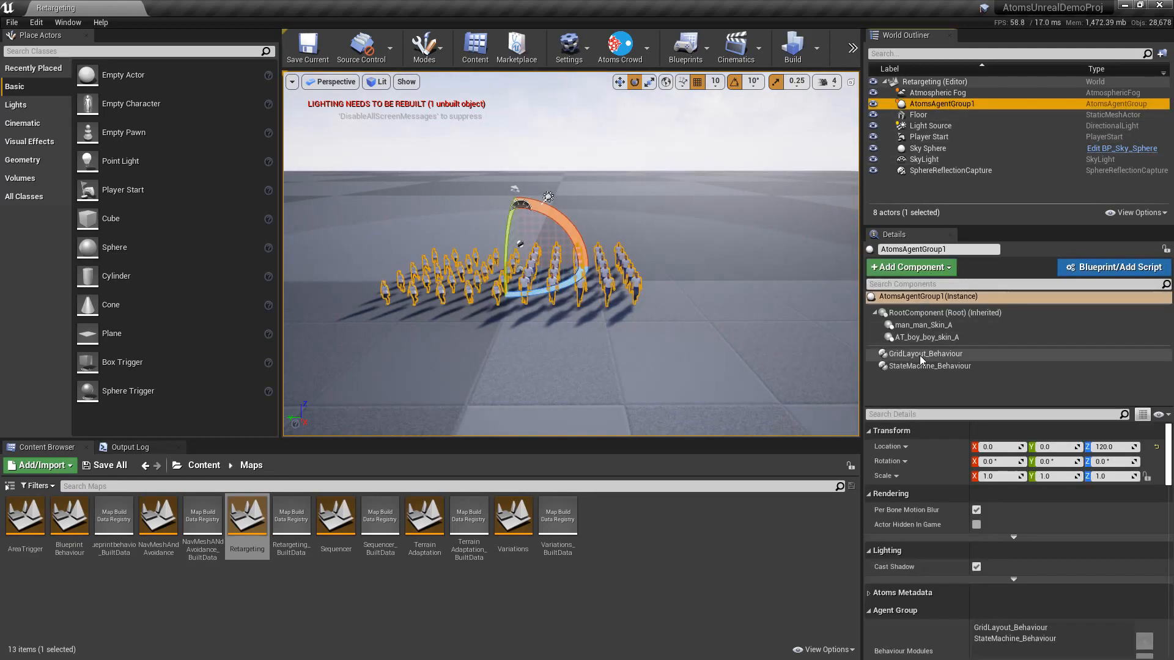
click(922, 354)
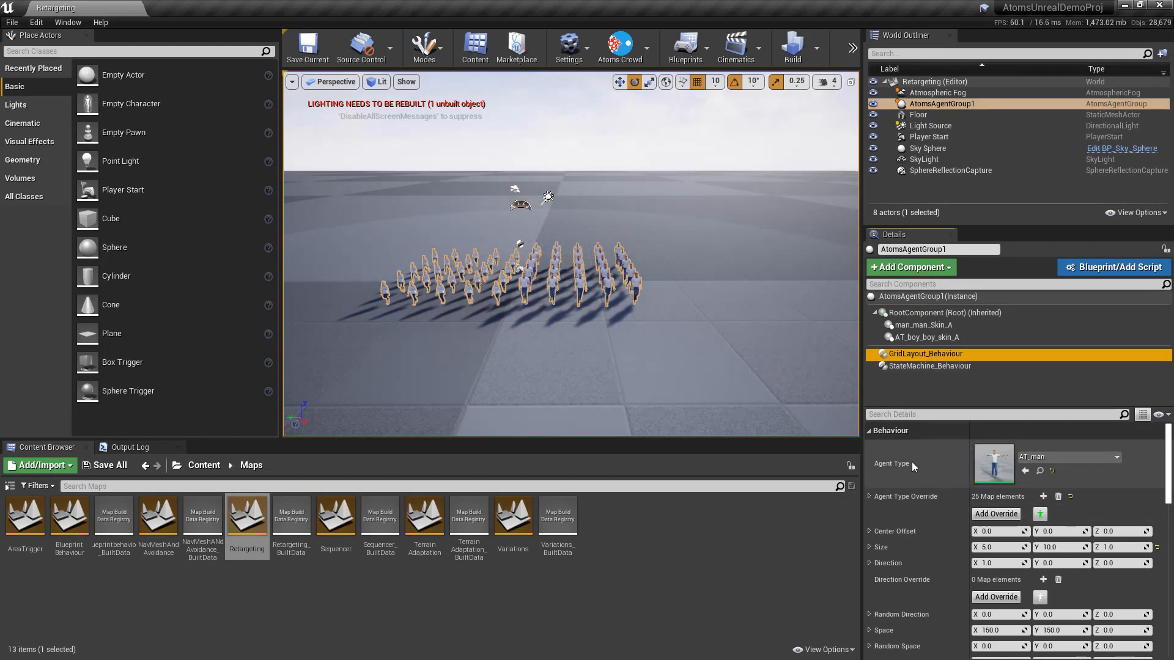
- Open the grid layout's Agent Type overrides, select the AT_boy entries 25 to 49, and close the override editor
click(996, 514)
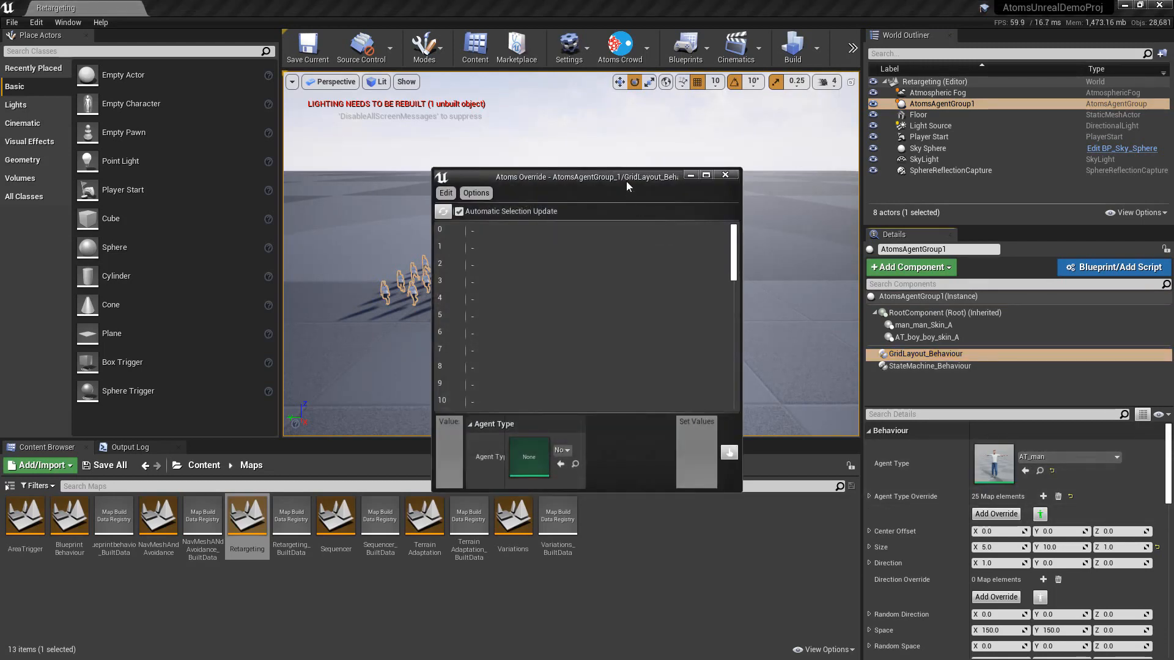
drag(626, 181, 781, 142)
scroll(786, 287, down, 5)
click(709, 249)
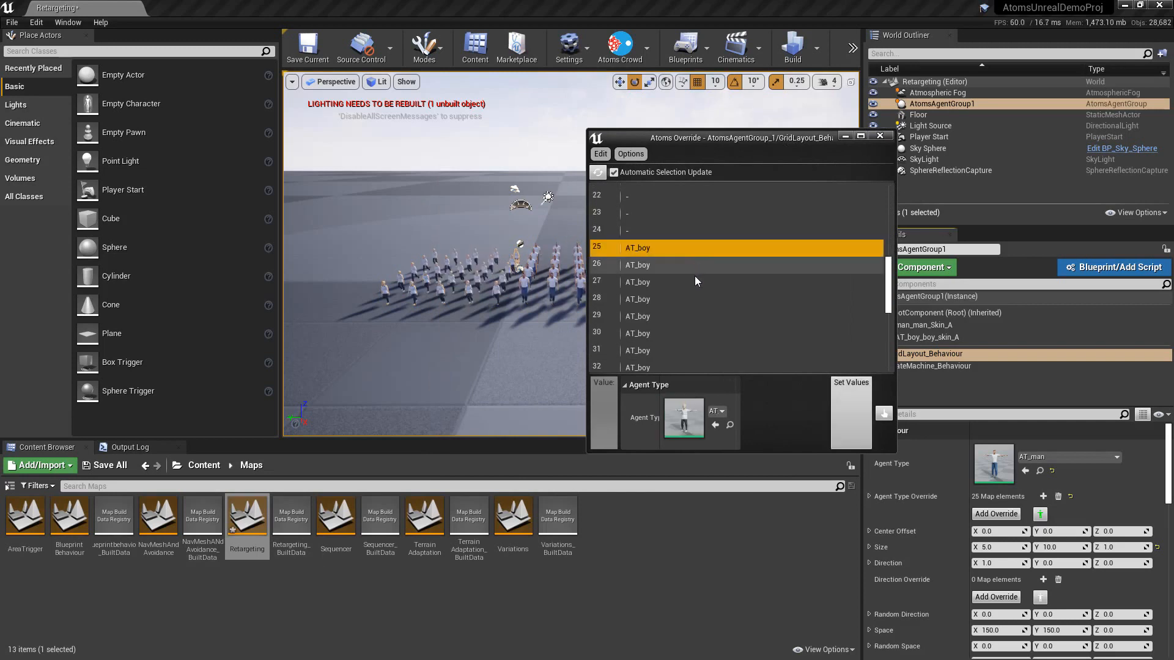
scroll(683, 366, down, 6)
shift+click(677, 366)
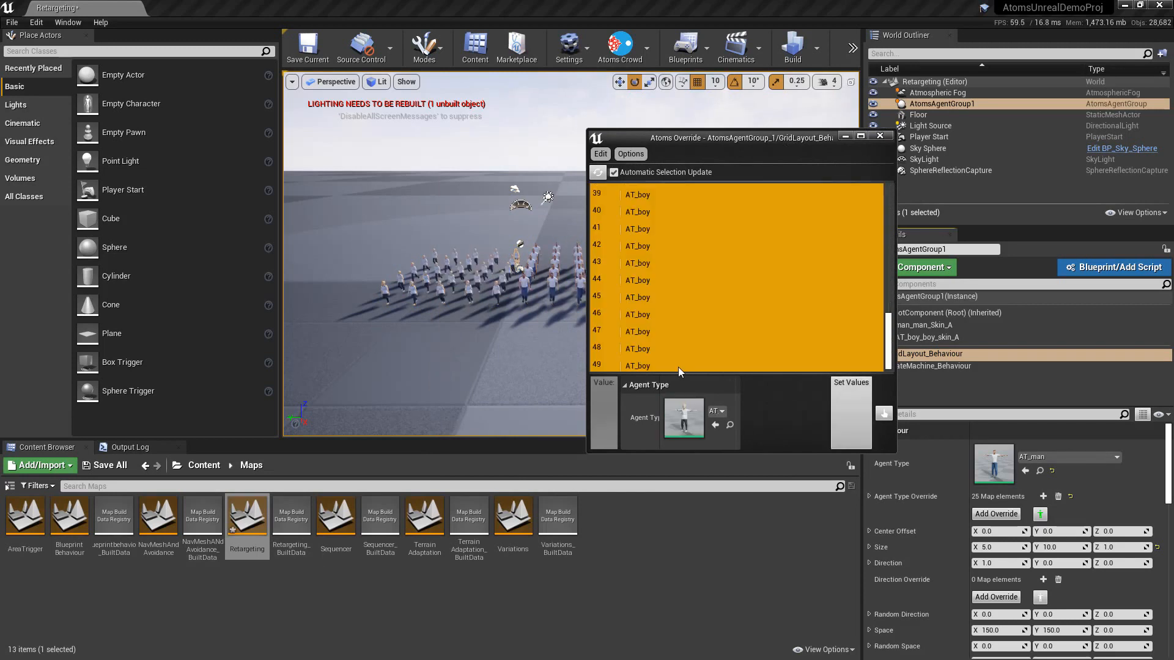
click(879, 136)
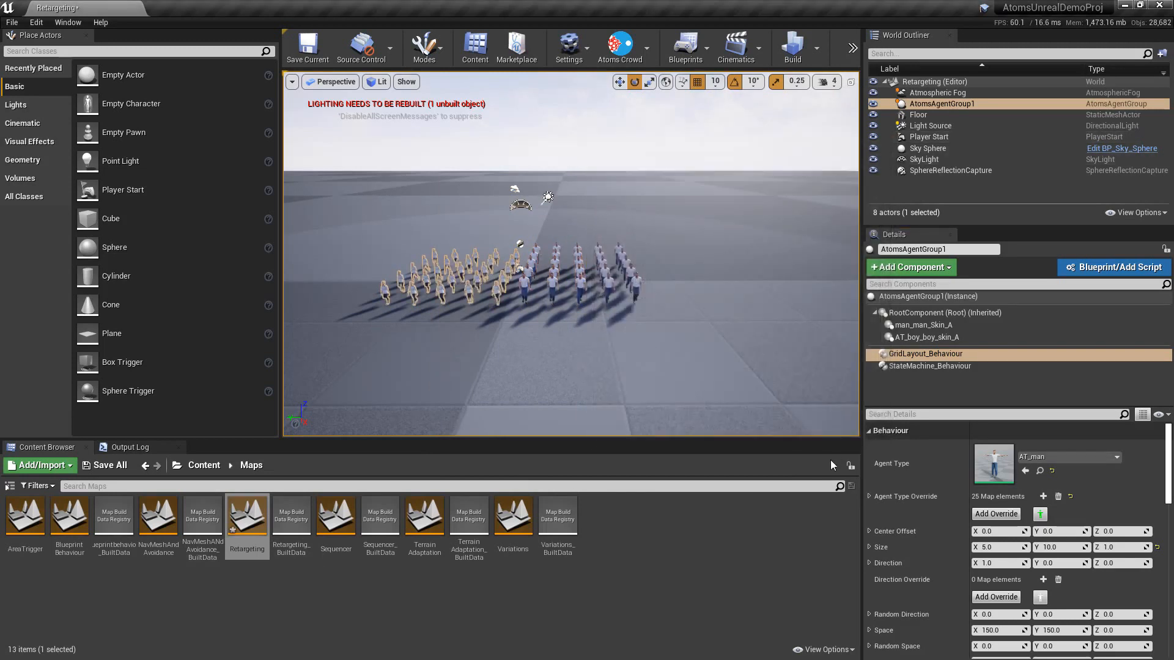
- Browse to Content/Assets/Man/AgentTypes and open the AT_boy agent type asset
click(196, 467)
double_click(114, 516)
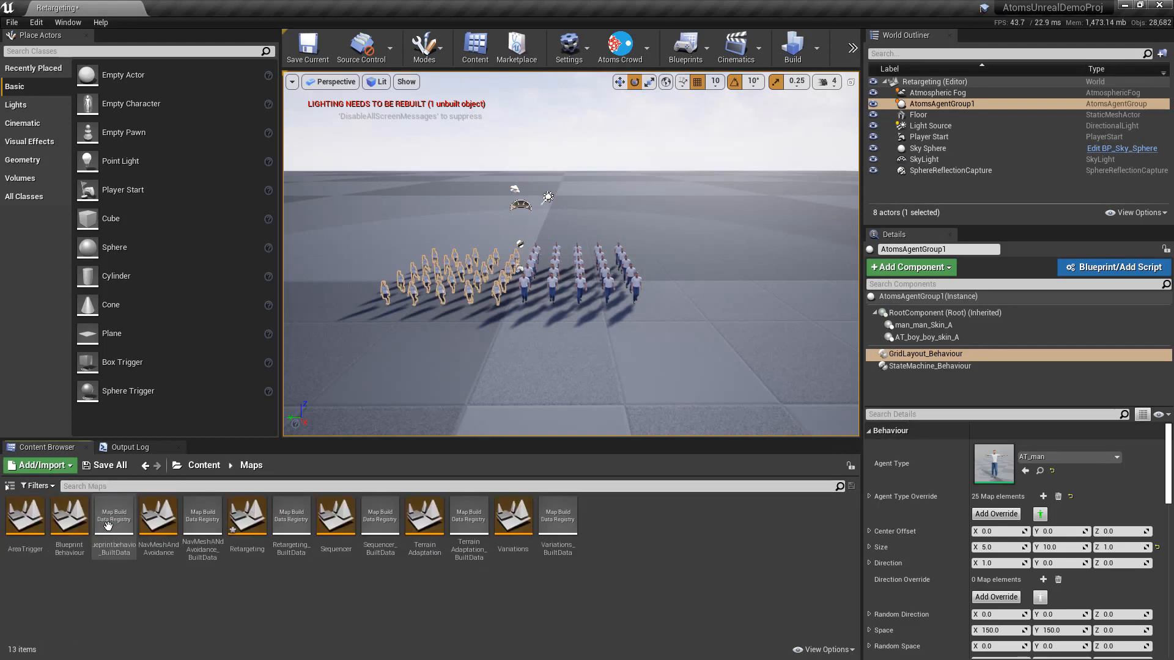
click(204, 465)
double_click(25, 516)
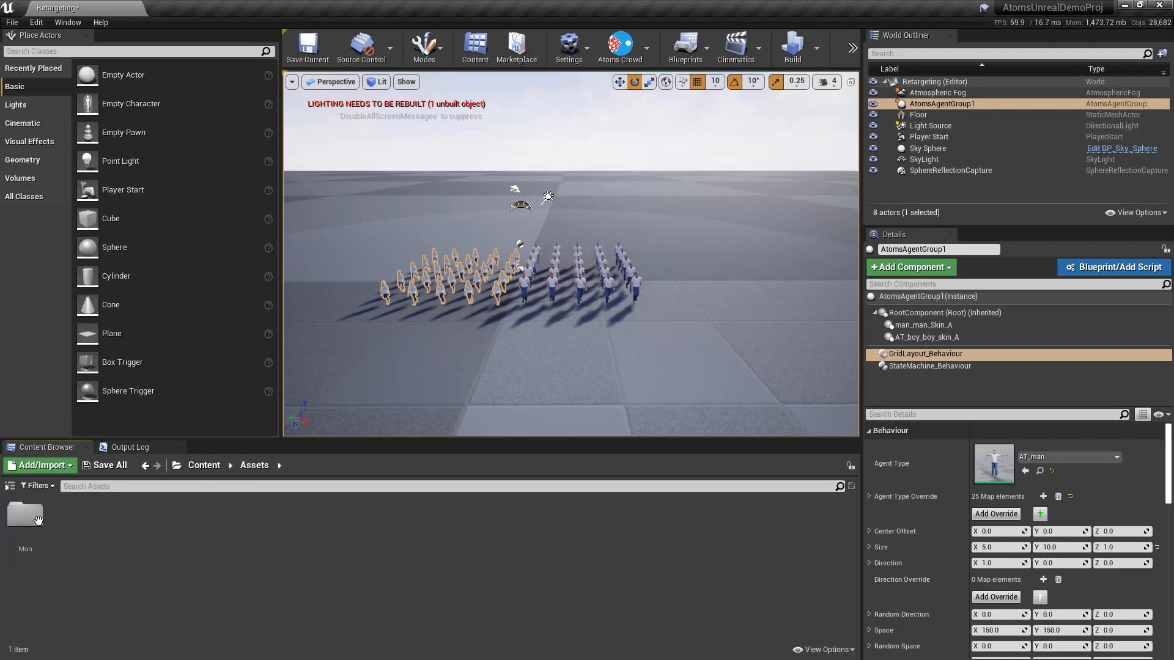
double_click(26, 516)
double_click(28, 518)
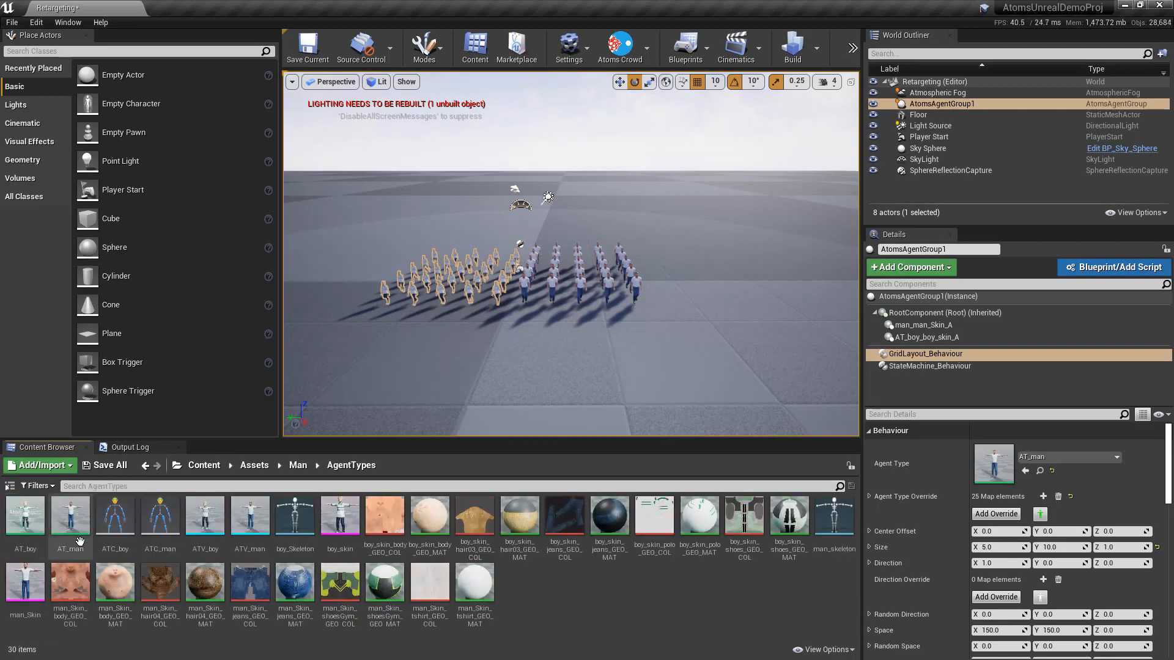
double_click(31, 518)
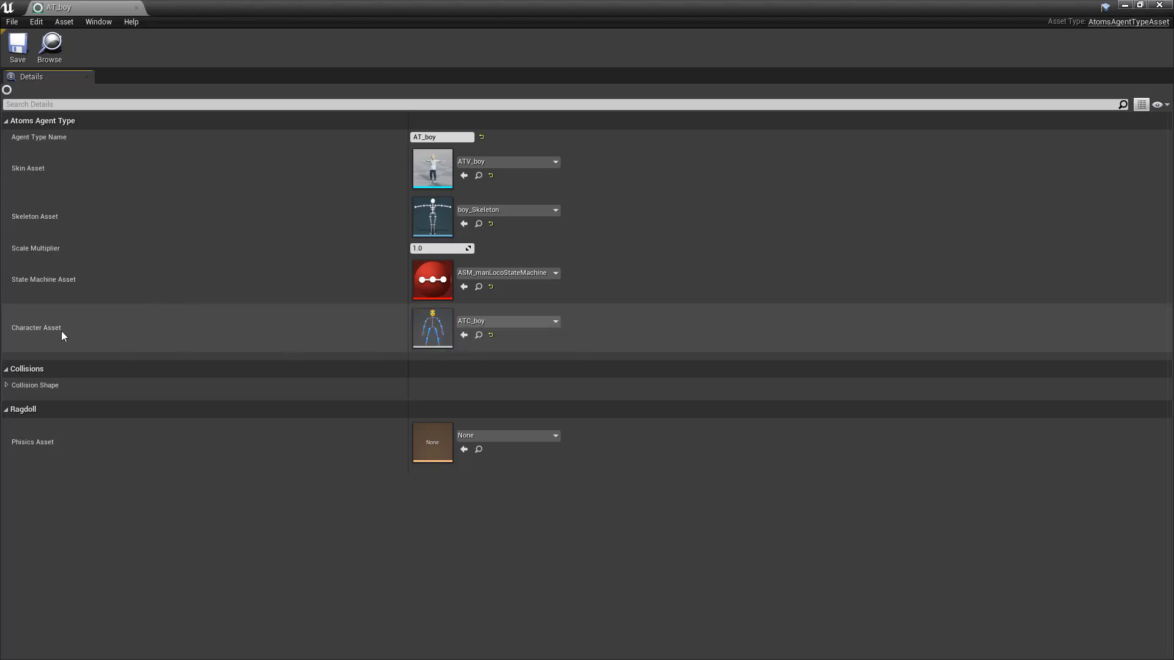
- Open the AT_man agent type alongside AT_boy and reposition the asset window so its character asset can be seen
drag(373, 27, 596, 107)
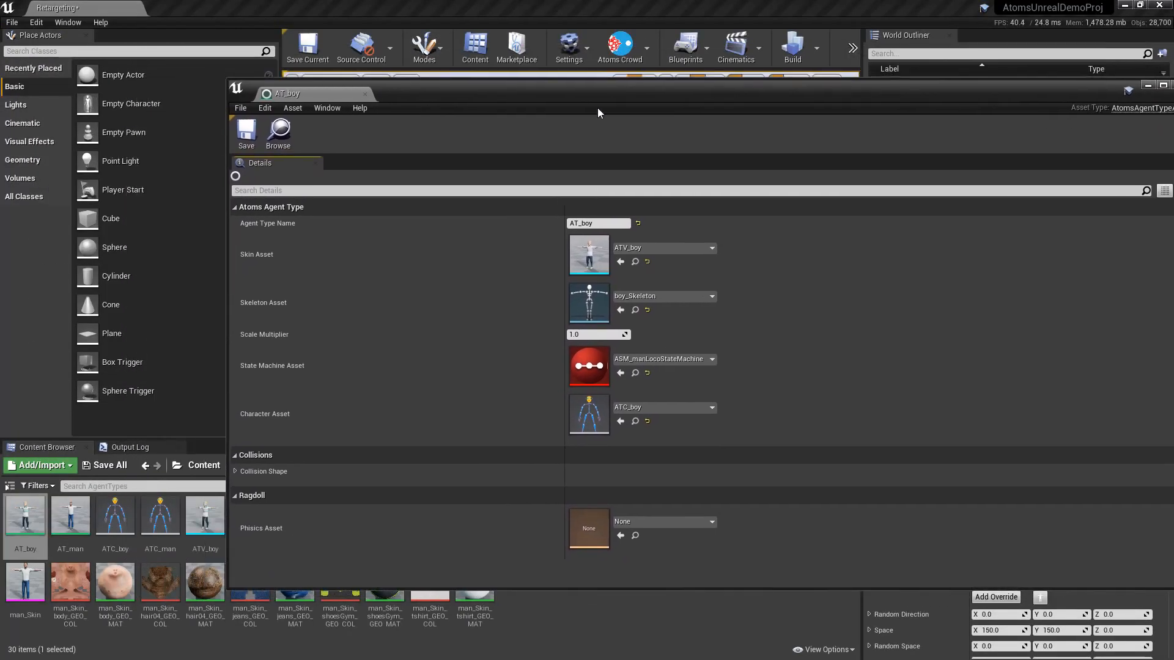
double_click(92, 524)
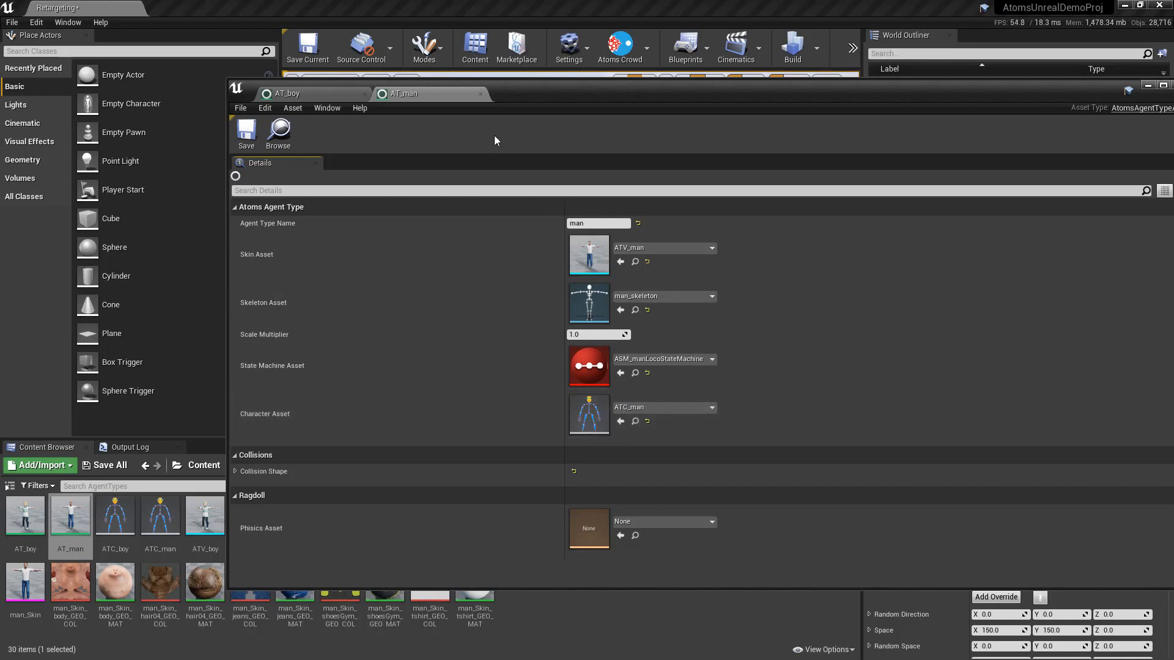
drag(525, 96, 420, 105)
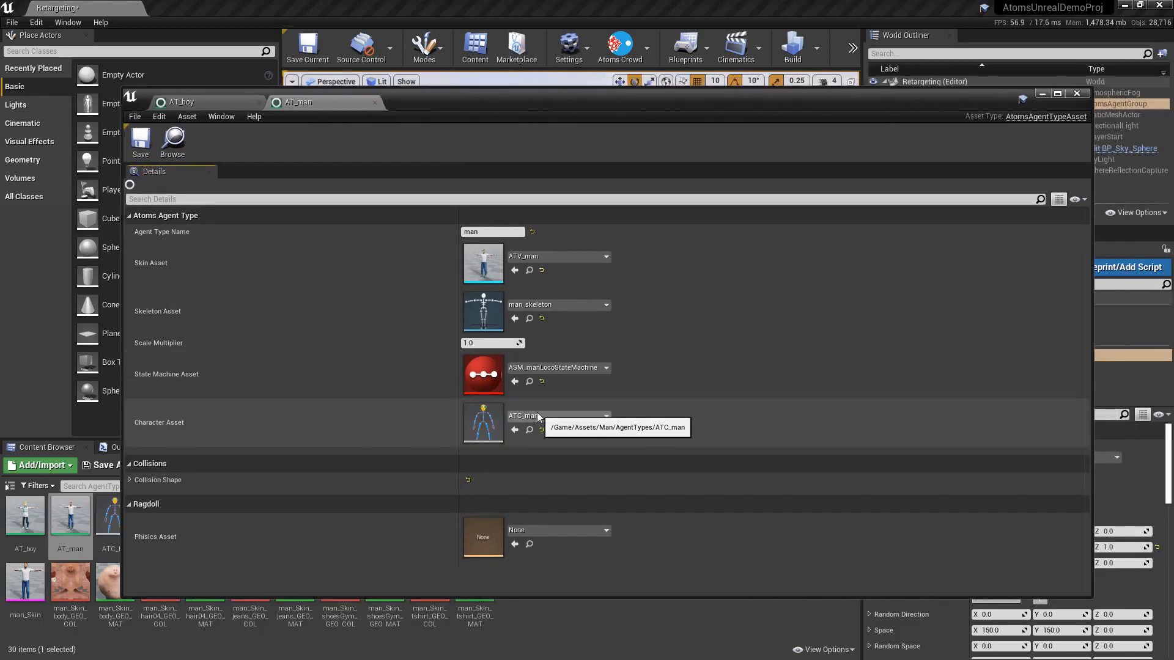
- Open the ATC_man character asset, examine its Retarget Base Pose and Chains entries, and close the asset window
double_click(481, 433)
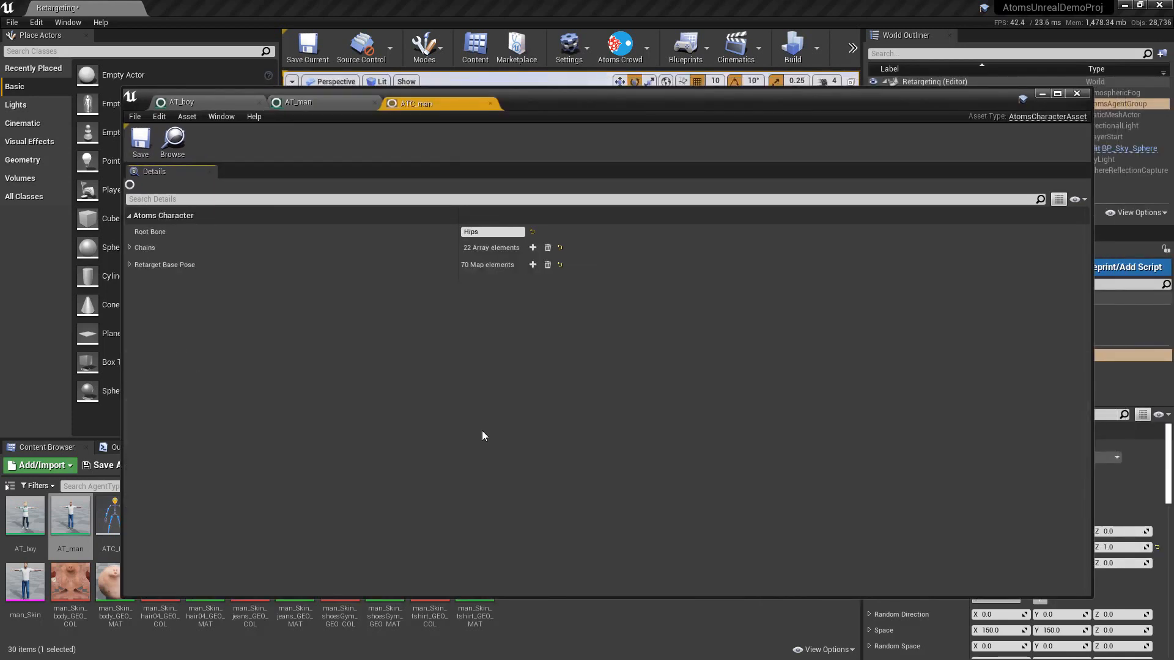
click(130, 264)
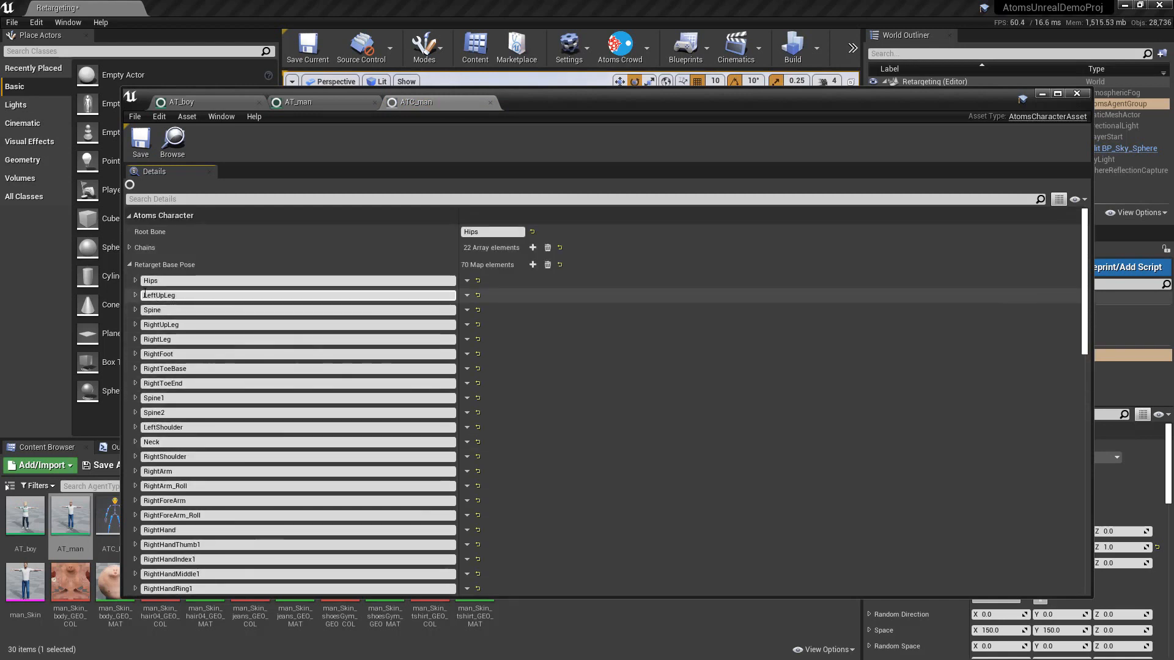
click(135, 281)
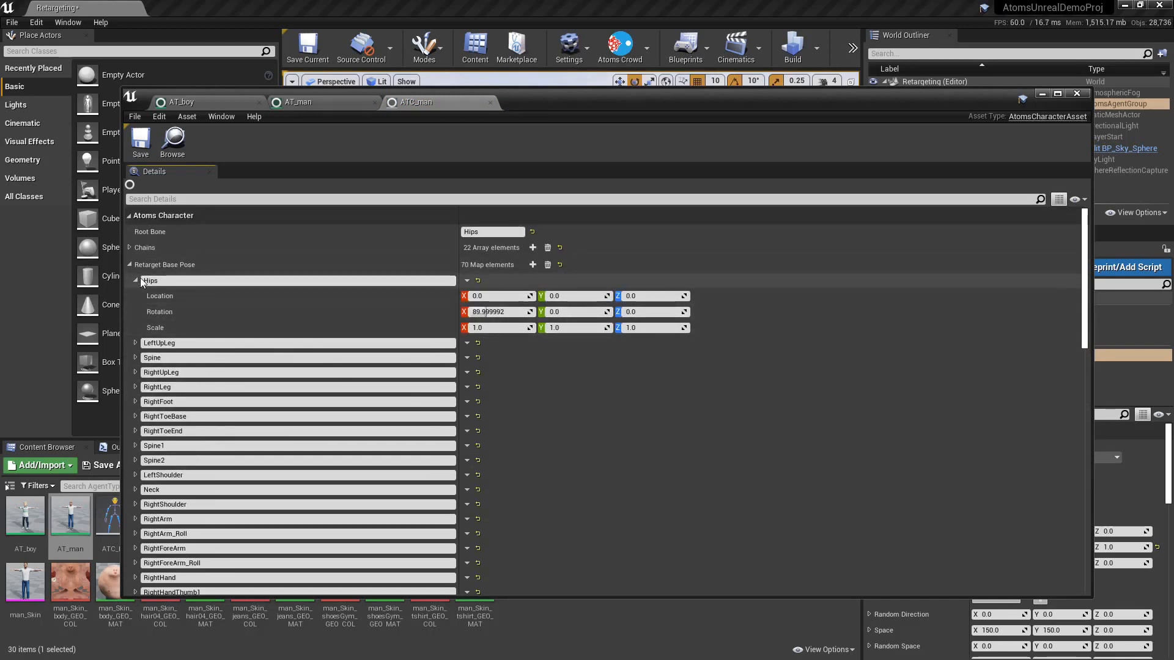
click(135, 279)
click(129, 264)
click(129, 248)
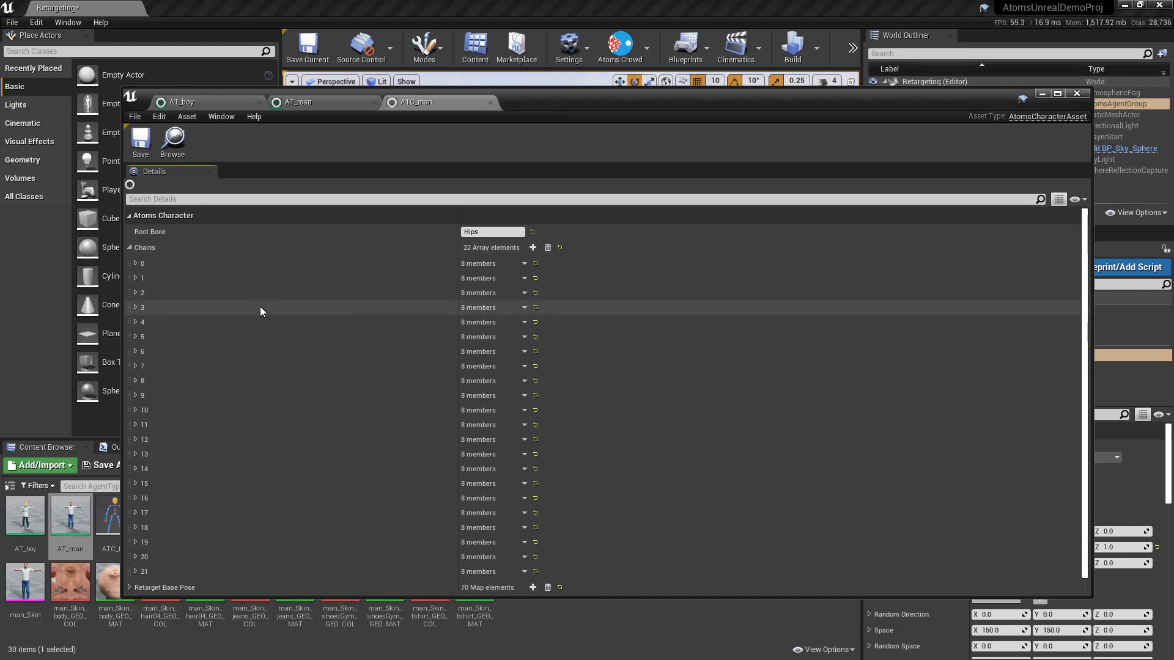
click(135, 264)
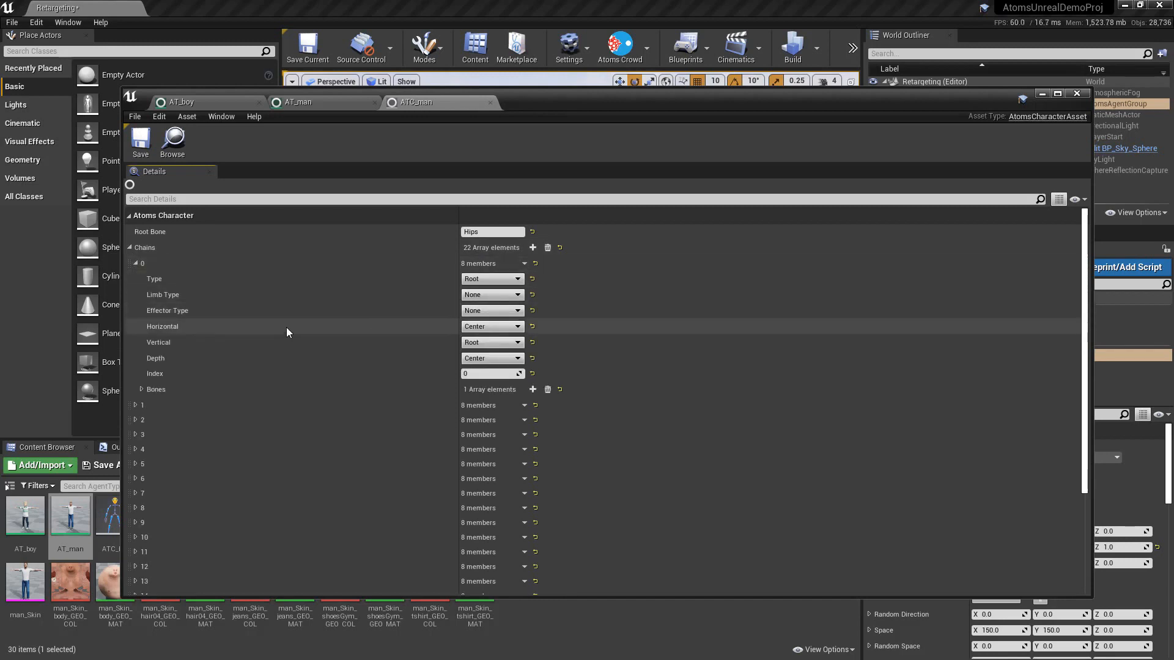
click(131, 248)
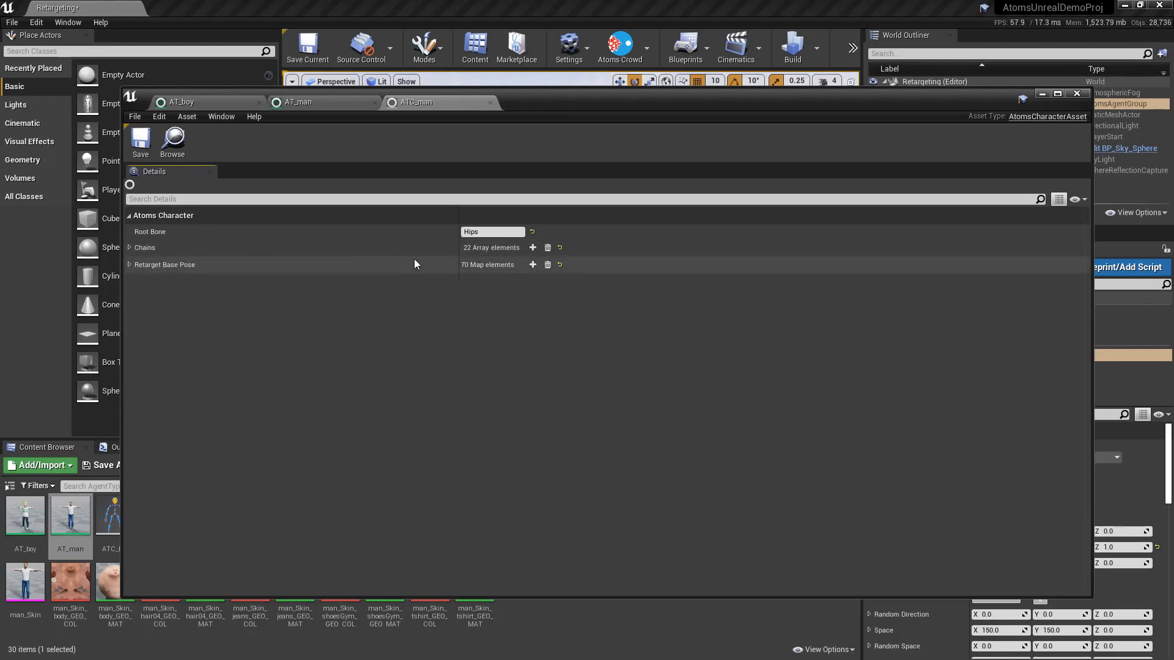
click(1079, 94)
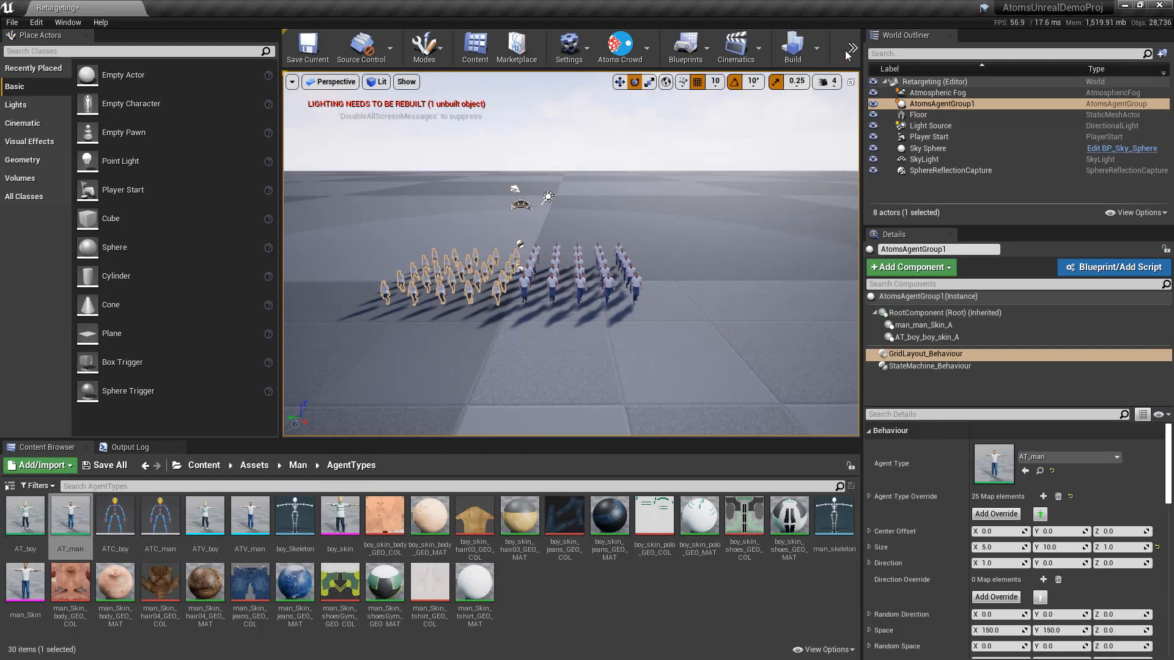
- Widen the viewport, play the Retargeting level, view the walking men and boys from several sides, and stop the simulation
drag(281, 107, 233, 107)
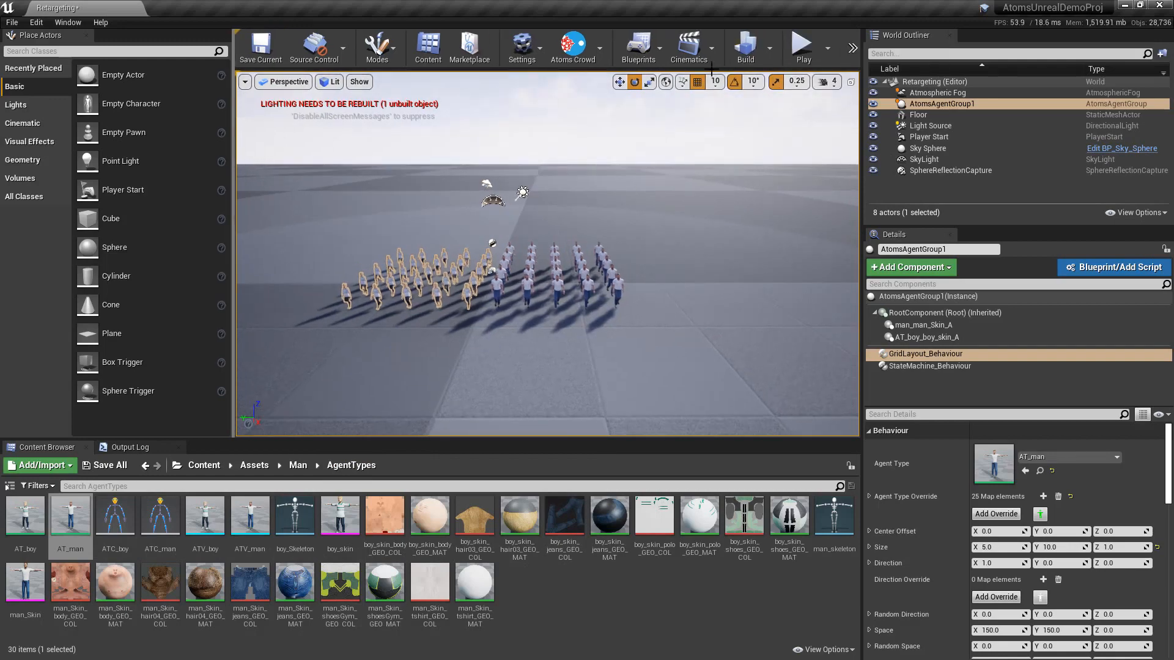
click(803, 47)
key(w)
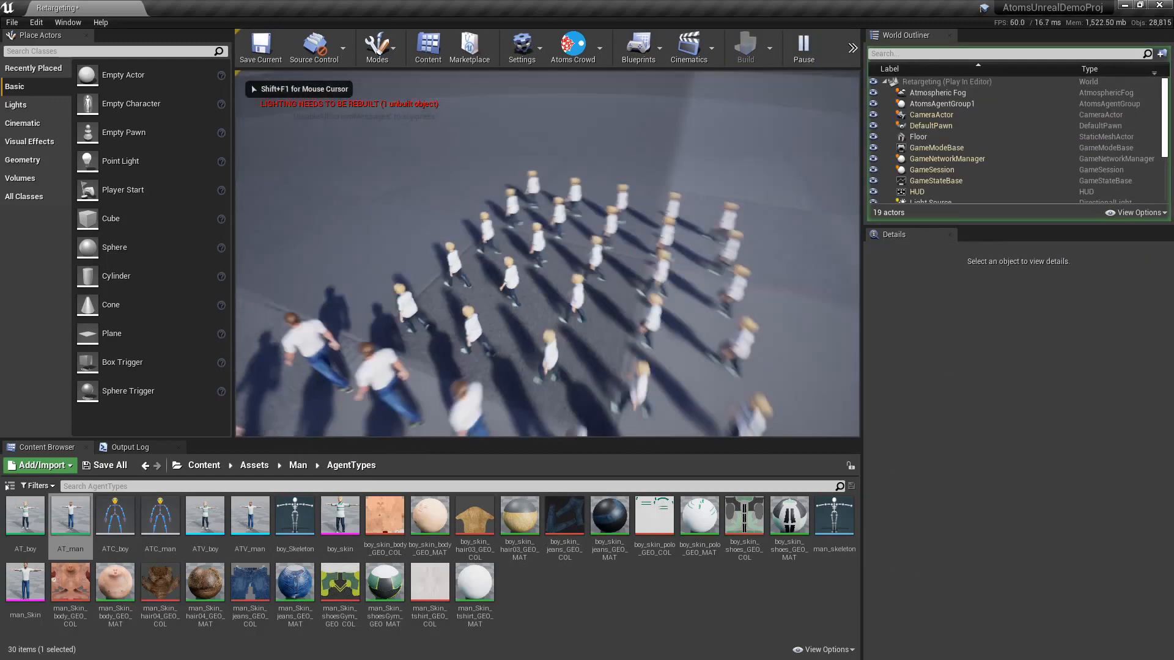
key(s)
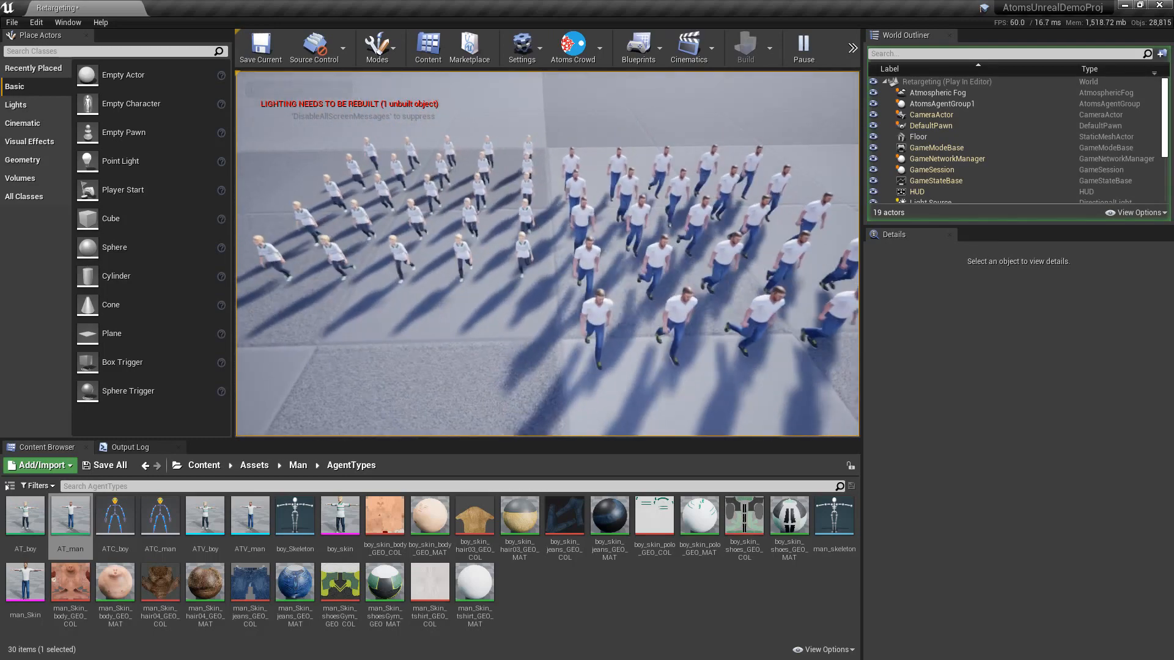
key(s)
key(w)
key(s)
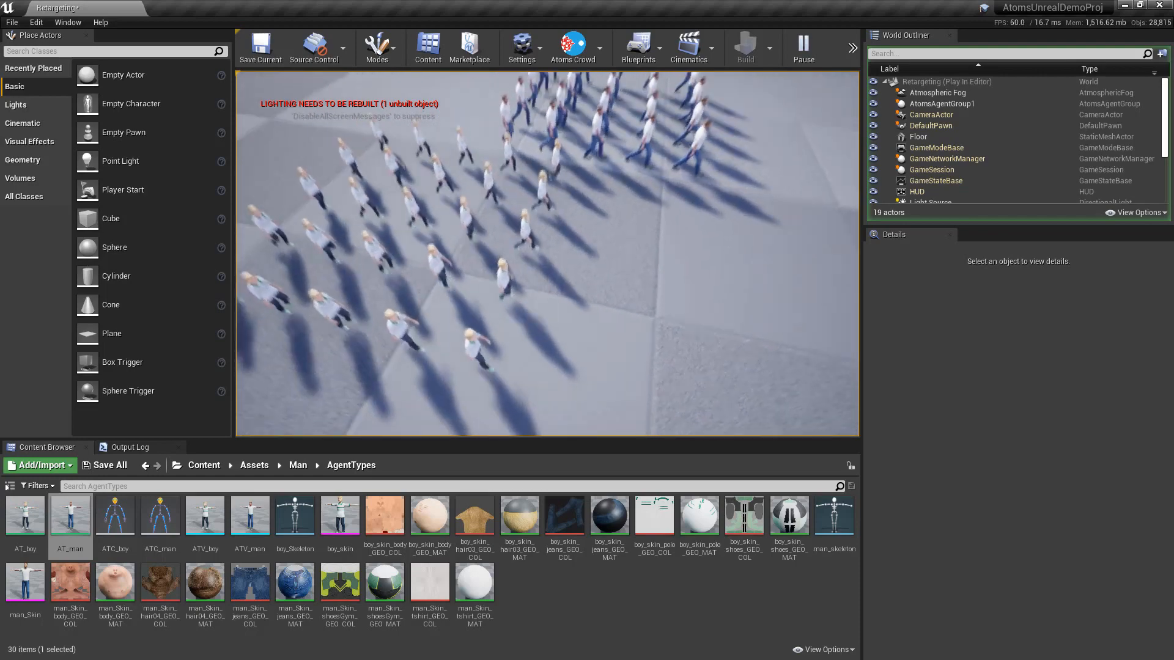
key(w)
key(d)
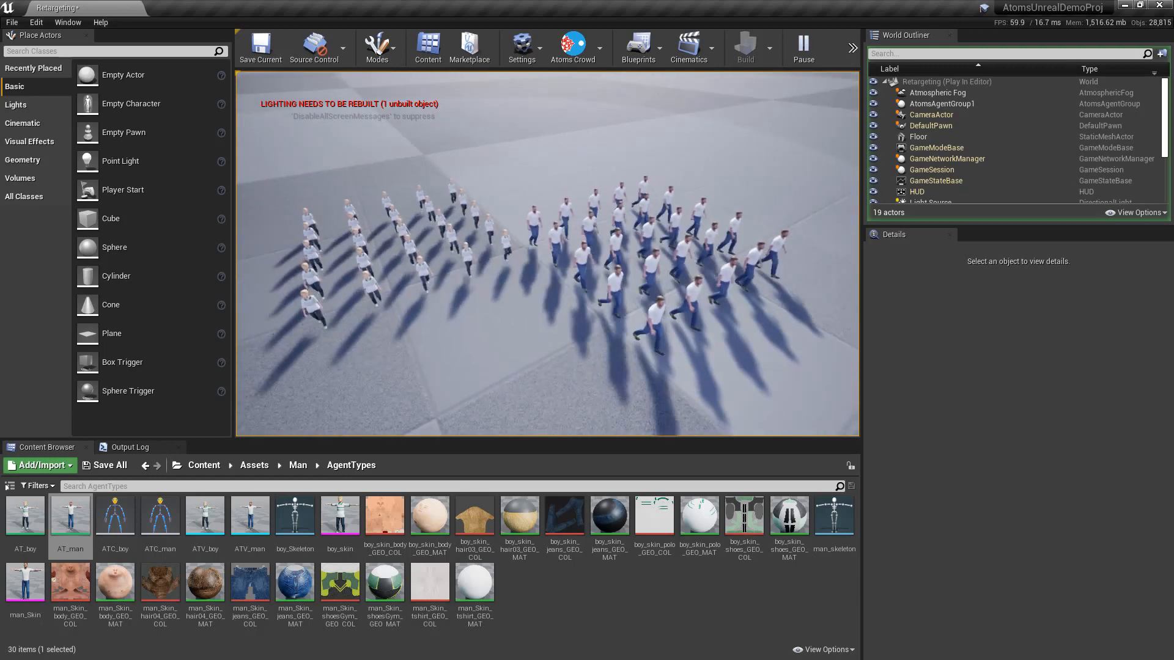
key(Escape)
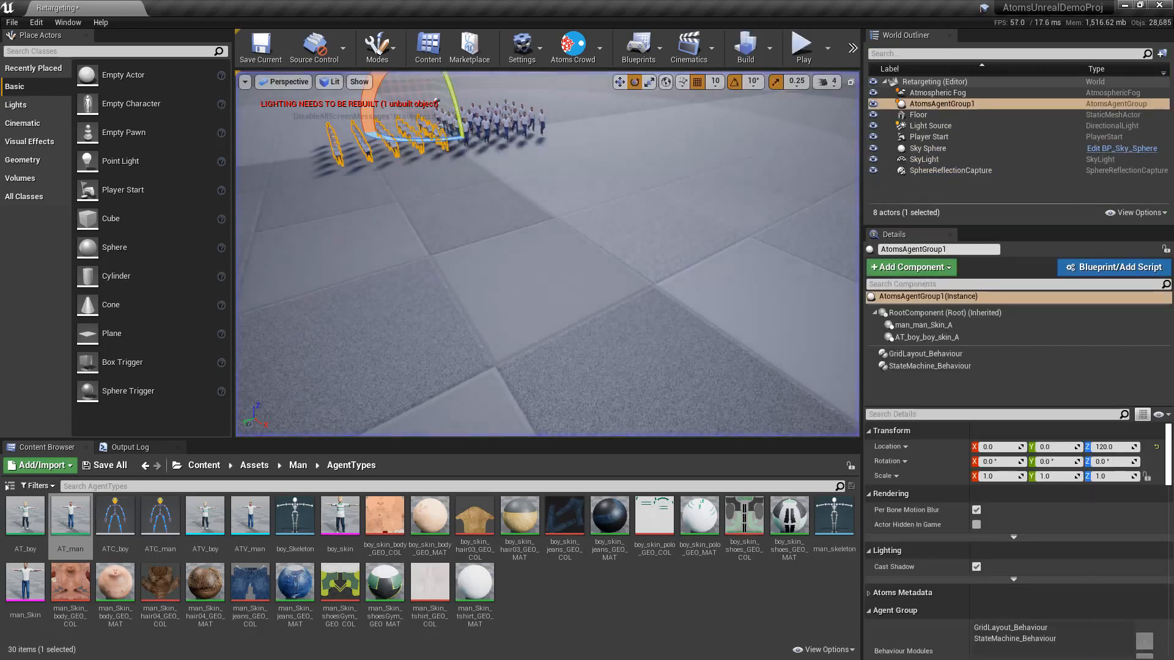
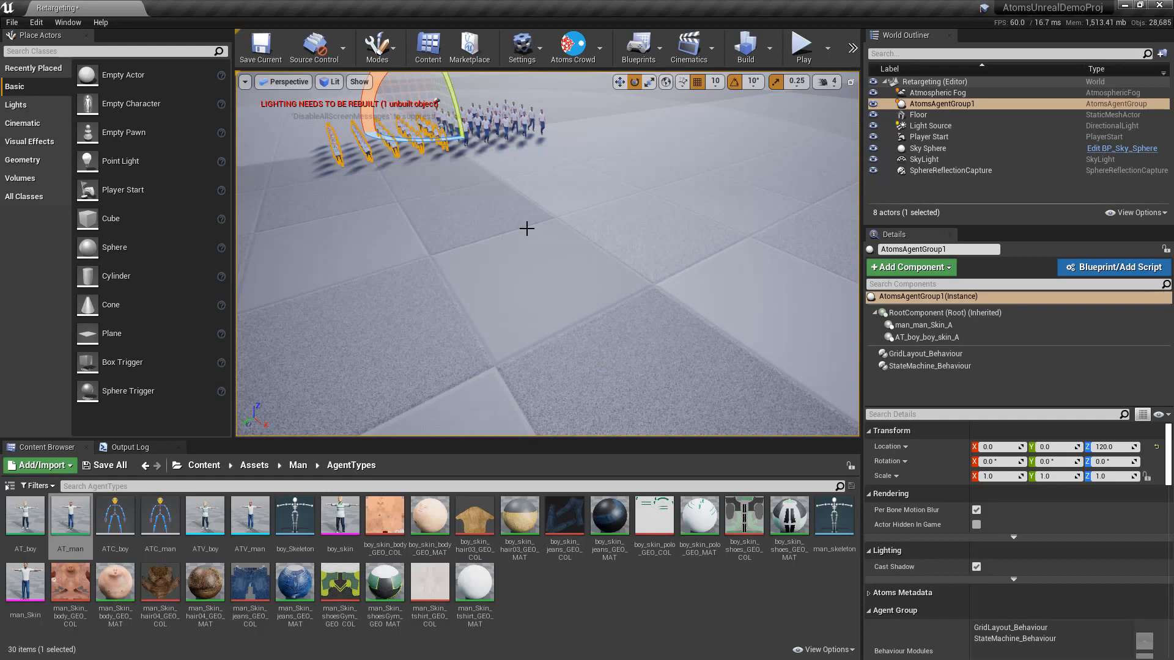
- Open the AreaTrigger level from the Content/Maps folder without saving the pending changes
key(f)
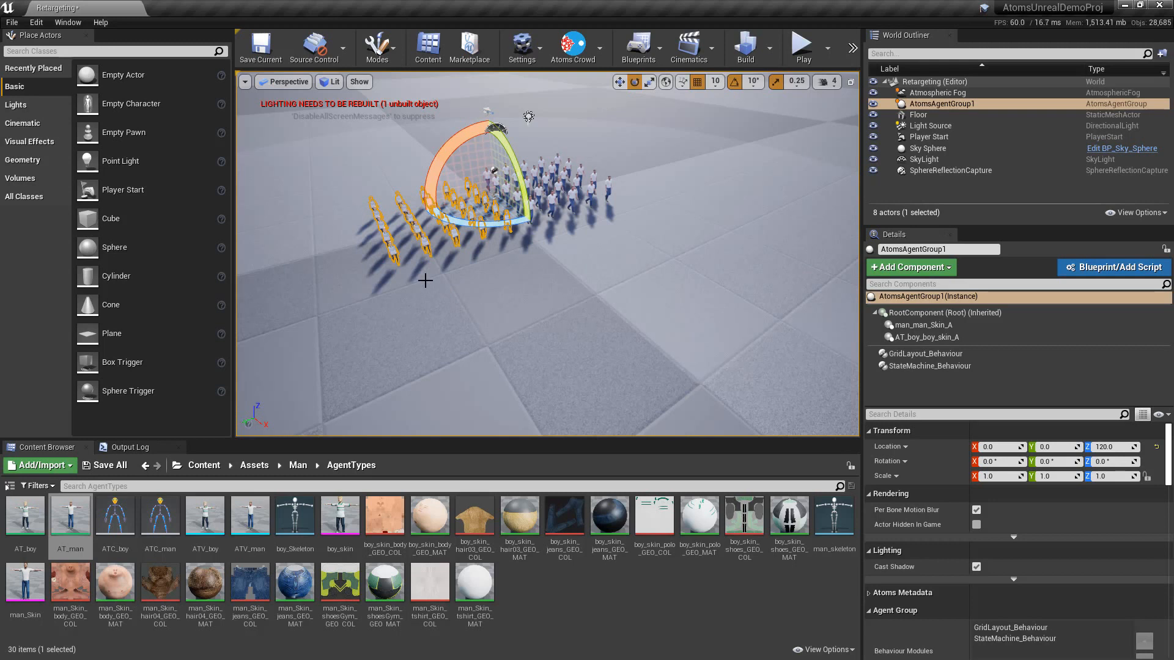
click(179, 467)
click(201, 468)
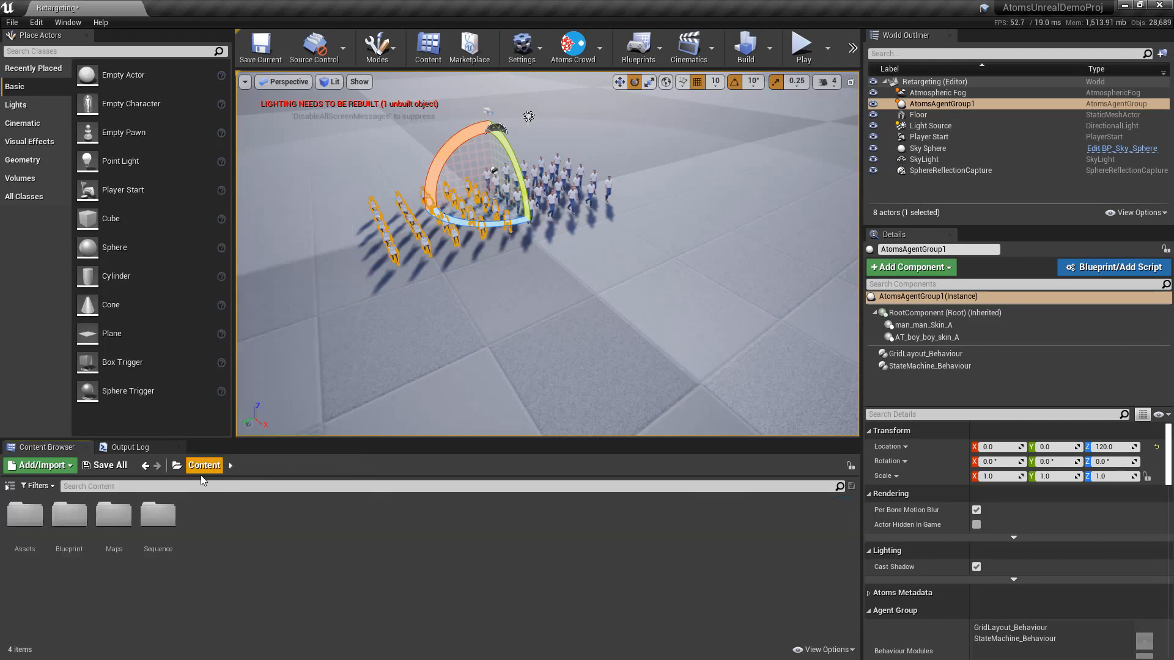
double_click(114, 515)
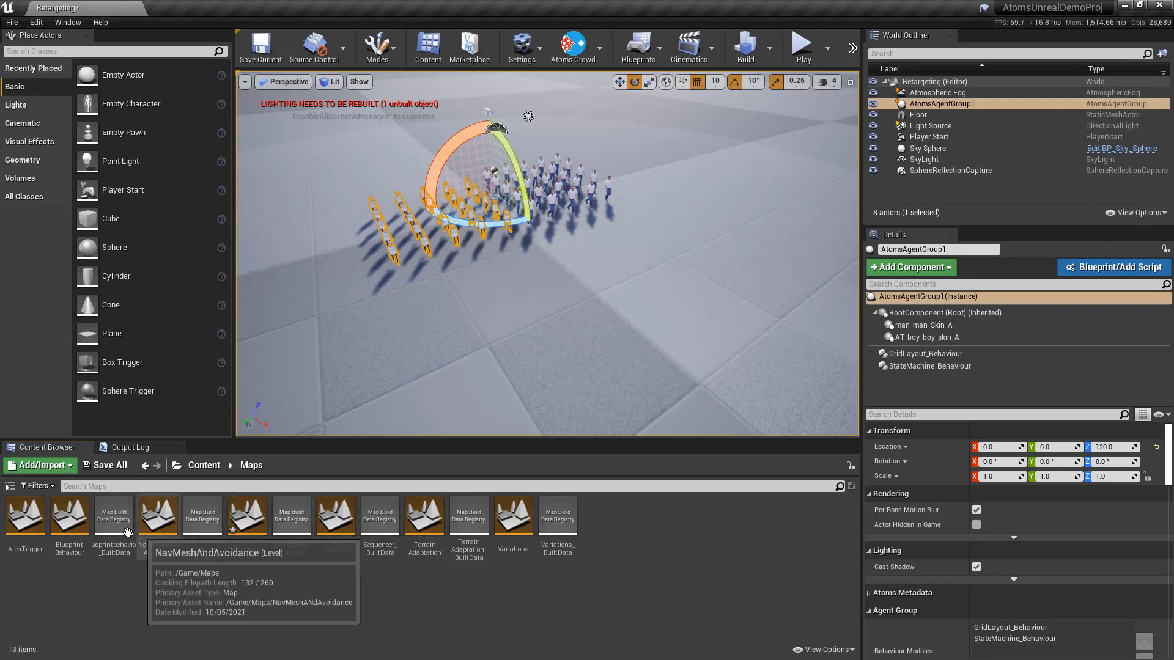
double_click(25, 518)
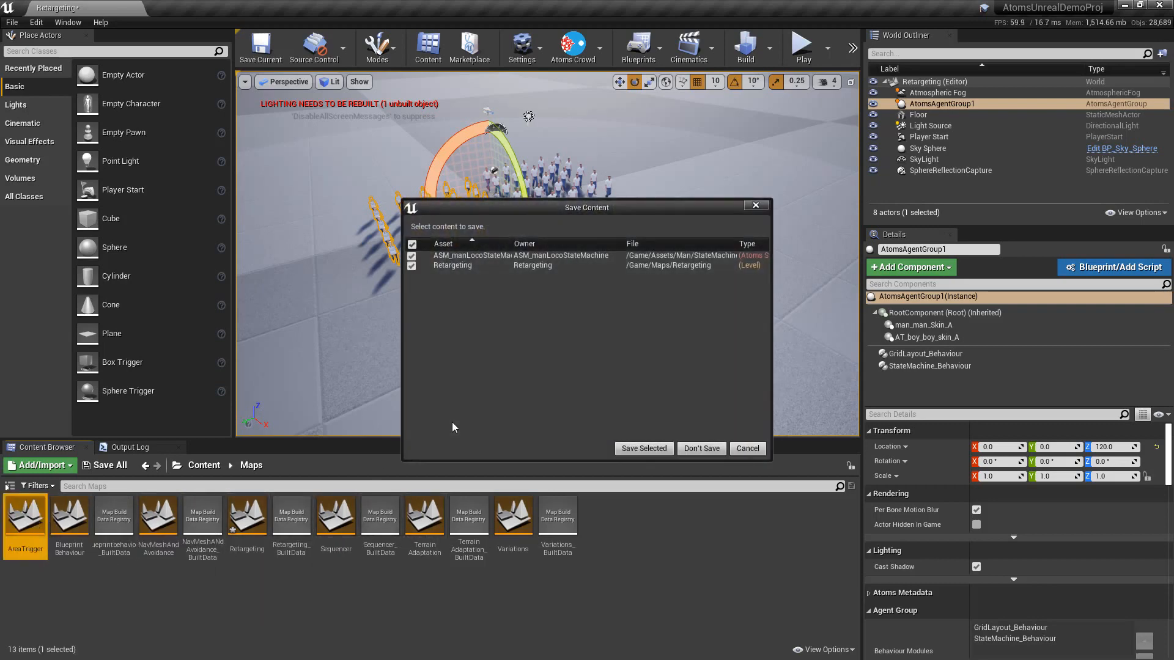
click(701, 448)
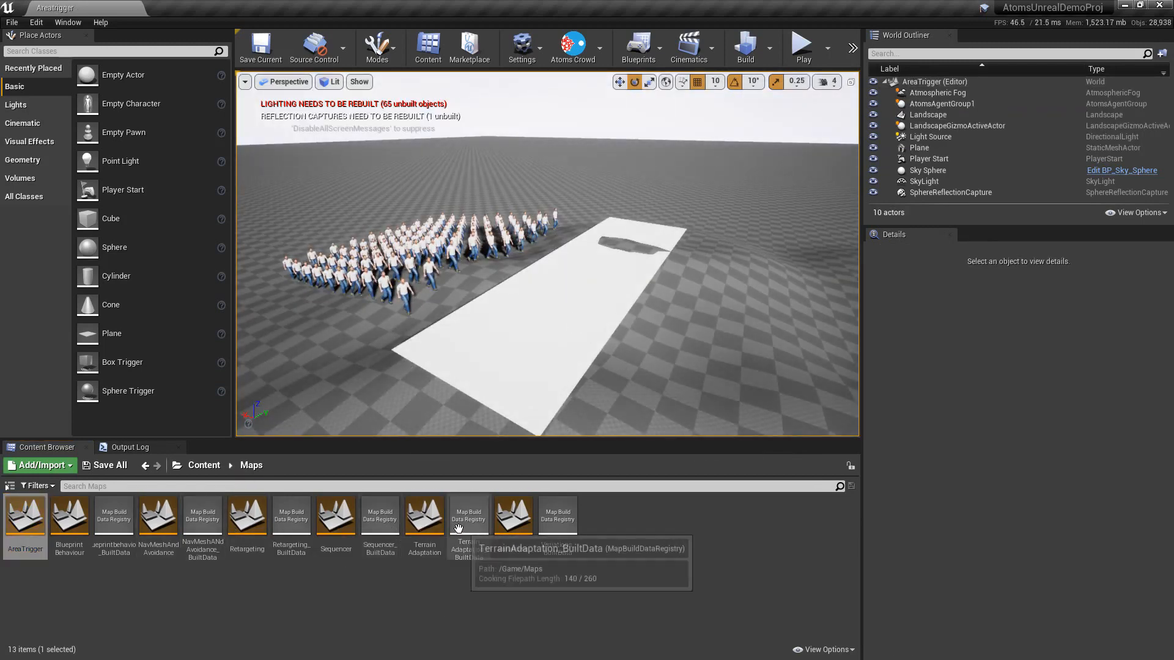
- Open the TerrainAdaptation level without saving changes and select its agent group in the viewport
double_click(424, 516)
click(687, 447)
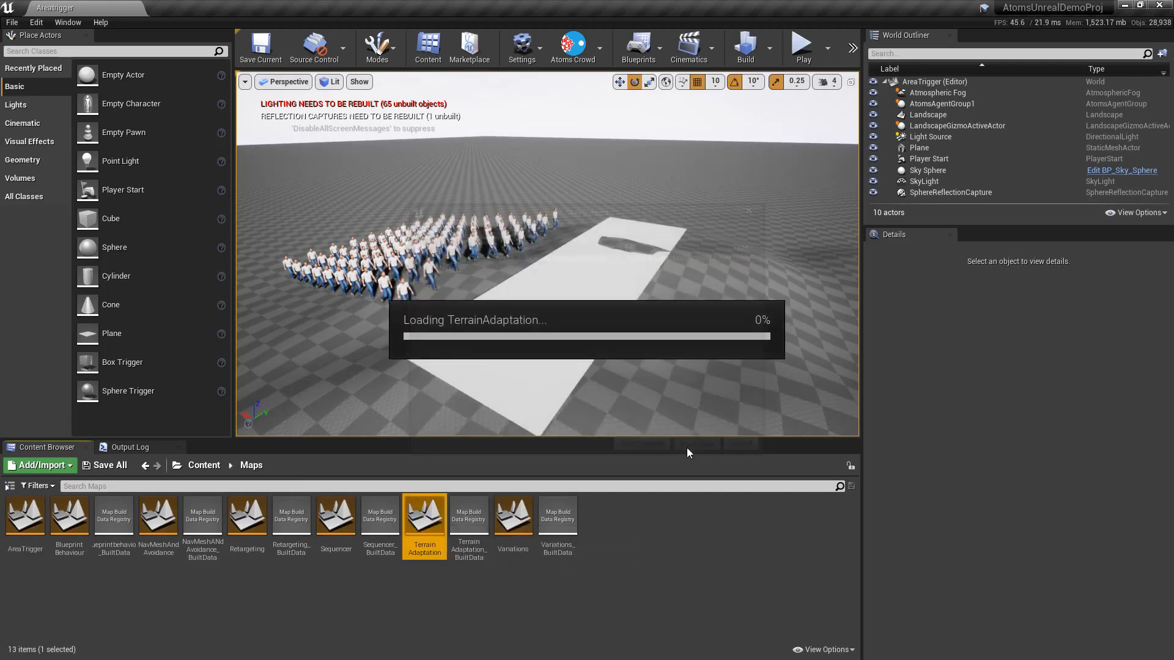
right_drag(672, 279, 777, 278)
right_drag(670, 248, 670, 248)
click(670, 248)
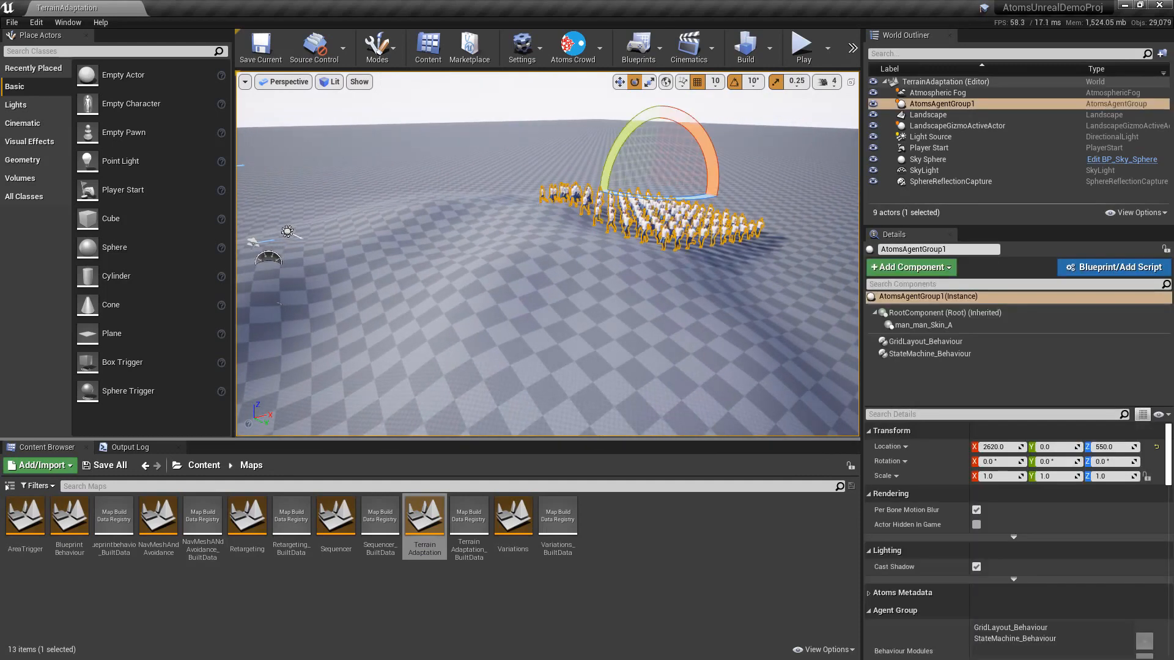
- View the agent group's StateMachine_Behaviour settings, and filter the Landscape's details by "colli" to expand its Collision Presets
click(929, 353)
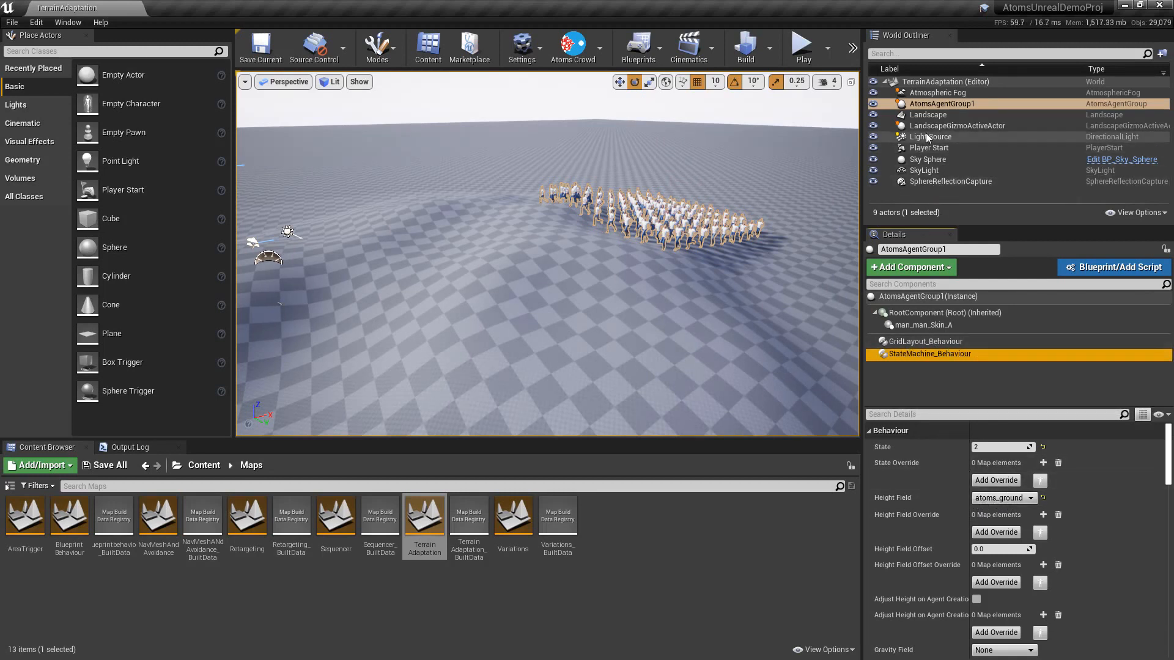
click(938, 115)
click(943, 263)
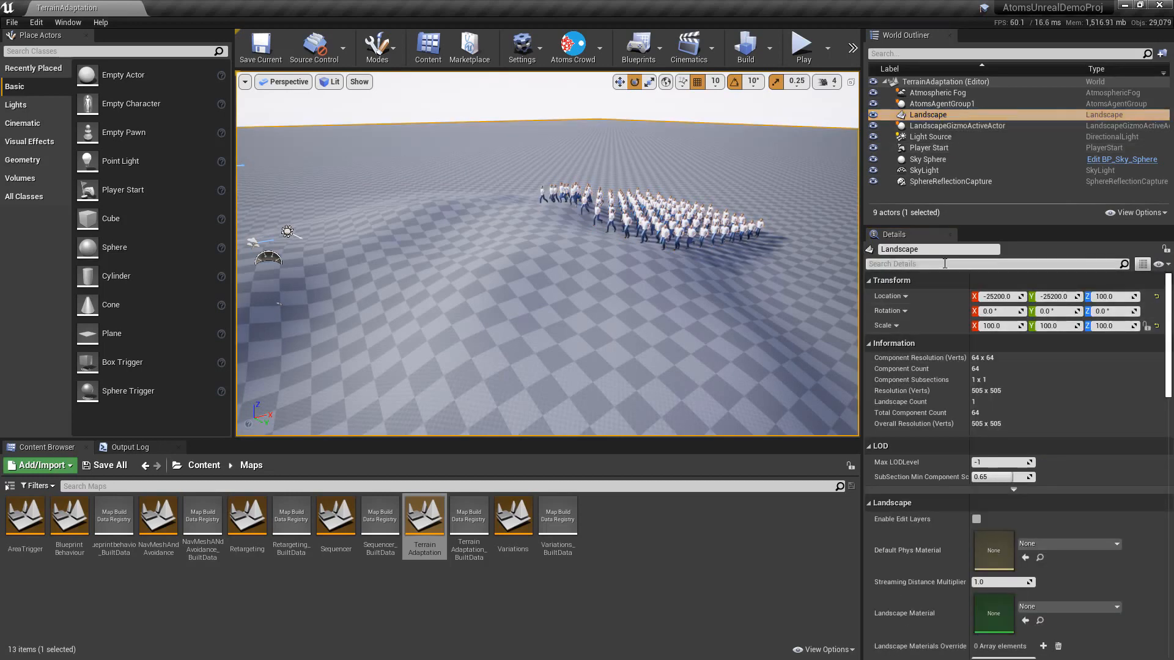
text(colli)
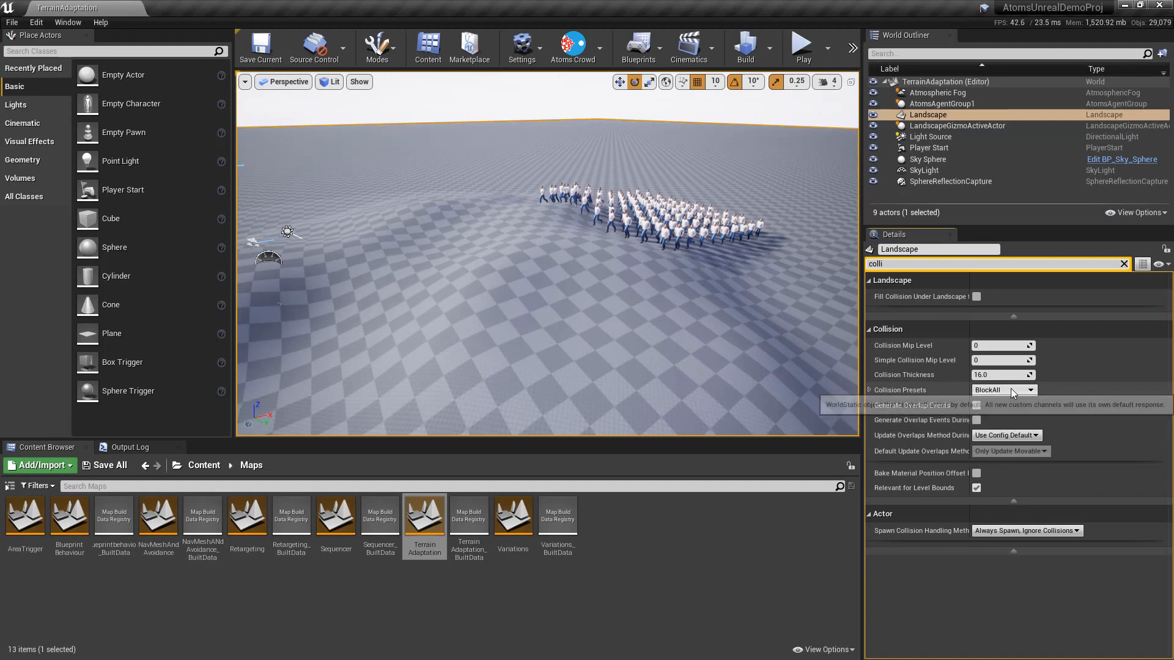
click(872, 392)
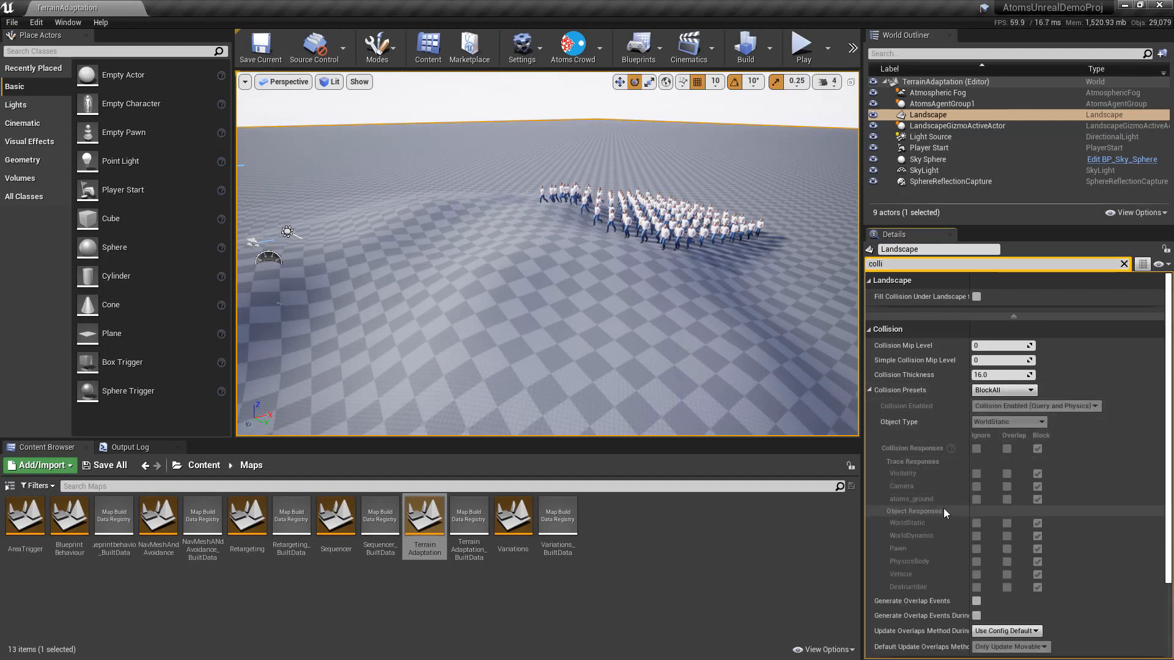
- Switch the Landscape's collision preset to Custom and back to BlockAll
click(992, 391)
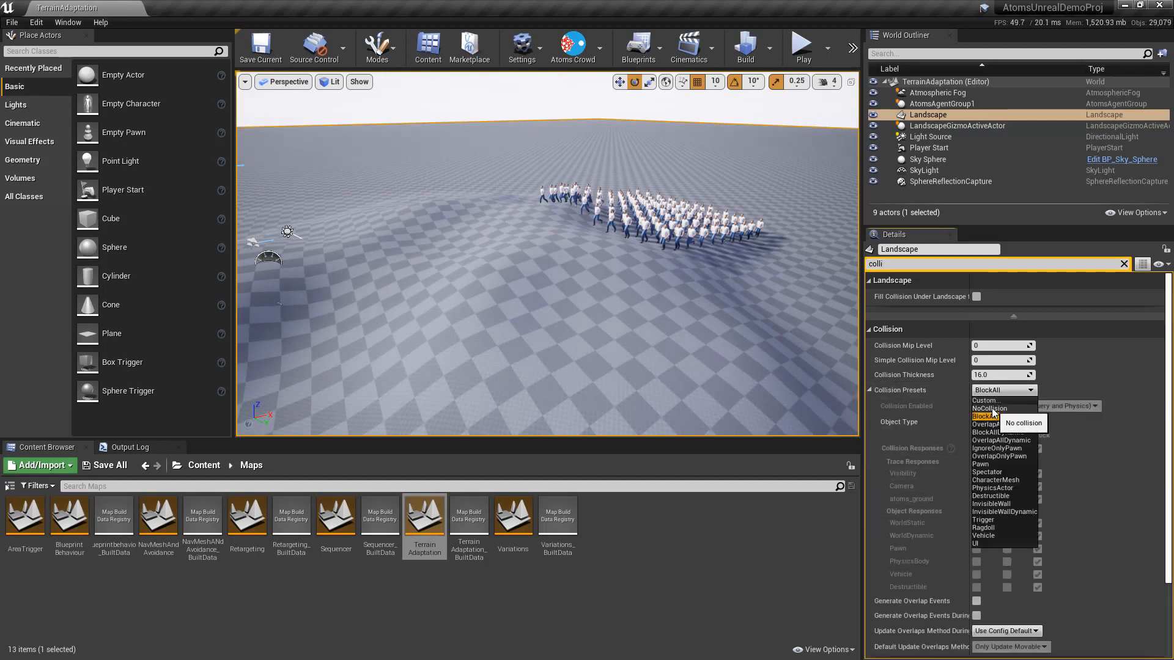
click(991, 399)
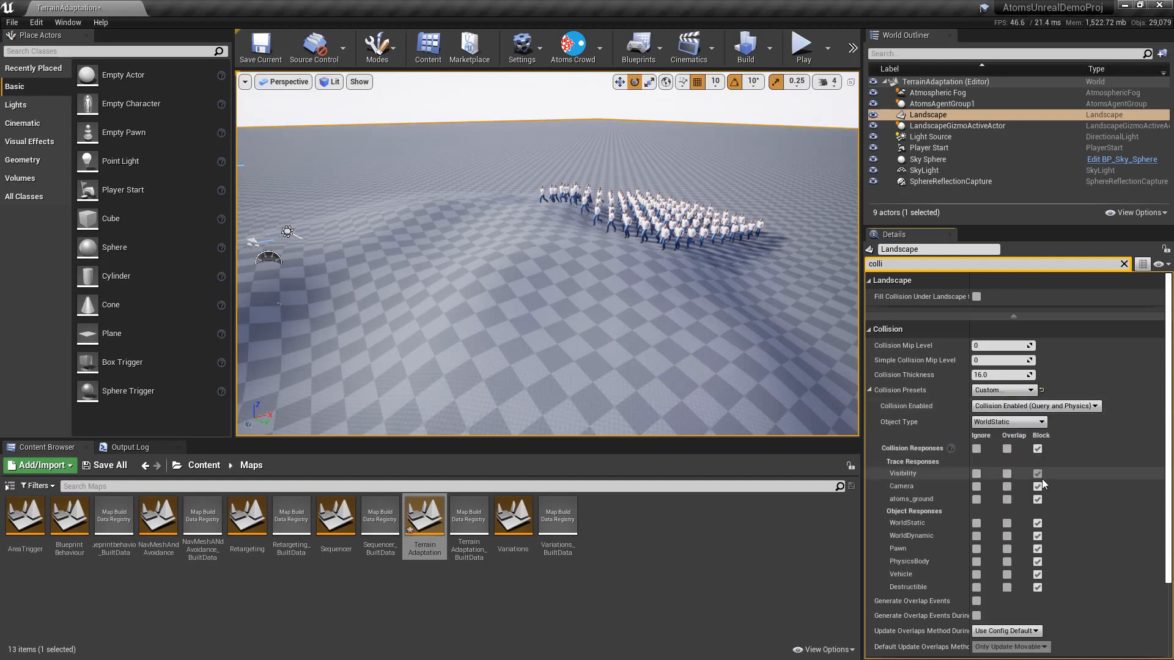
click(1000, 391)
click(995, 417)
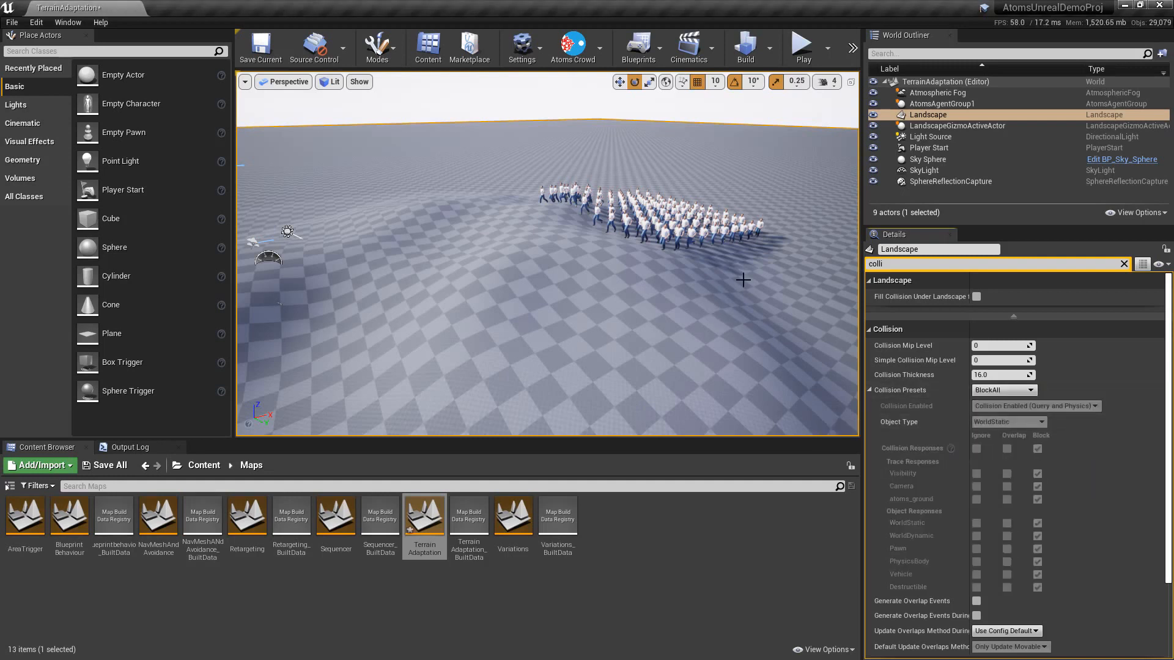
- Play the TerrainAdaptation level, watch the crowd move over the landscape, and stop the simulation
click(802, 46)
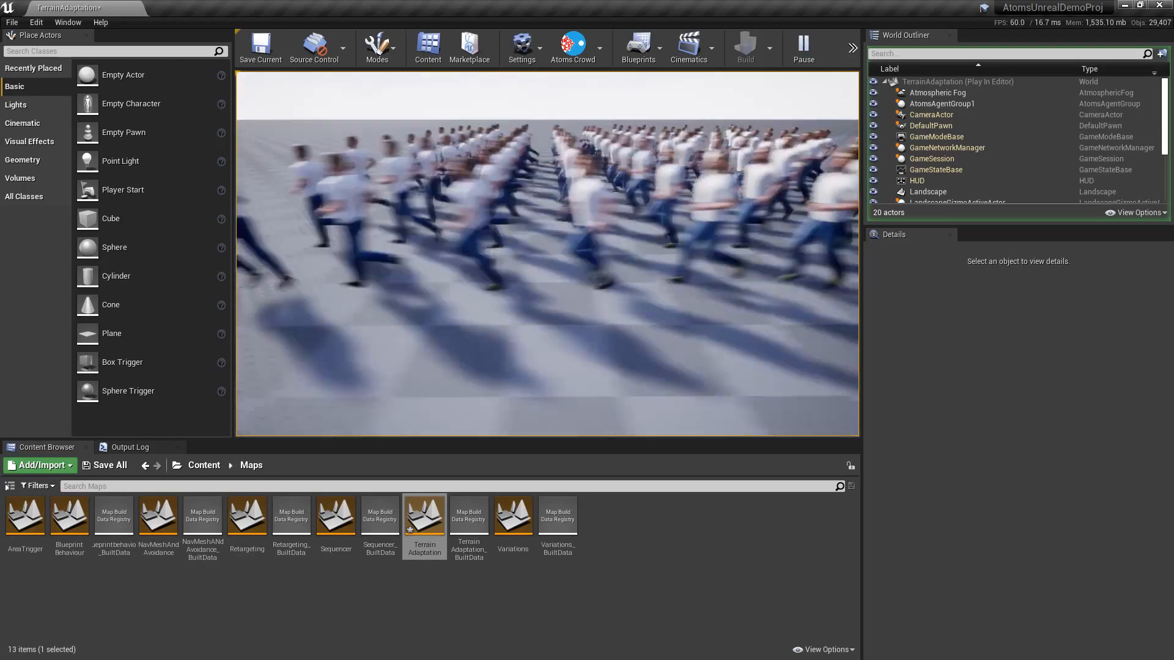
key(Escape)
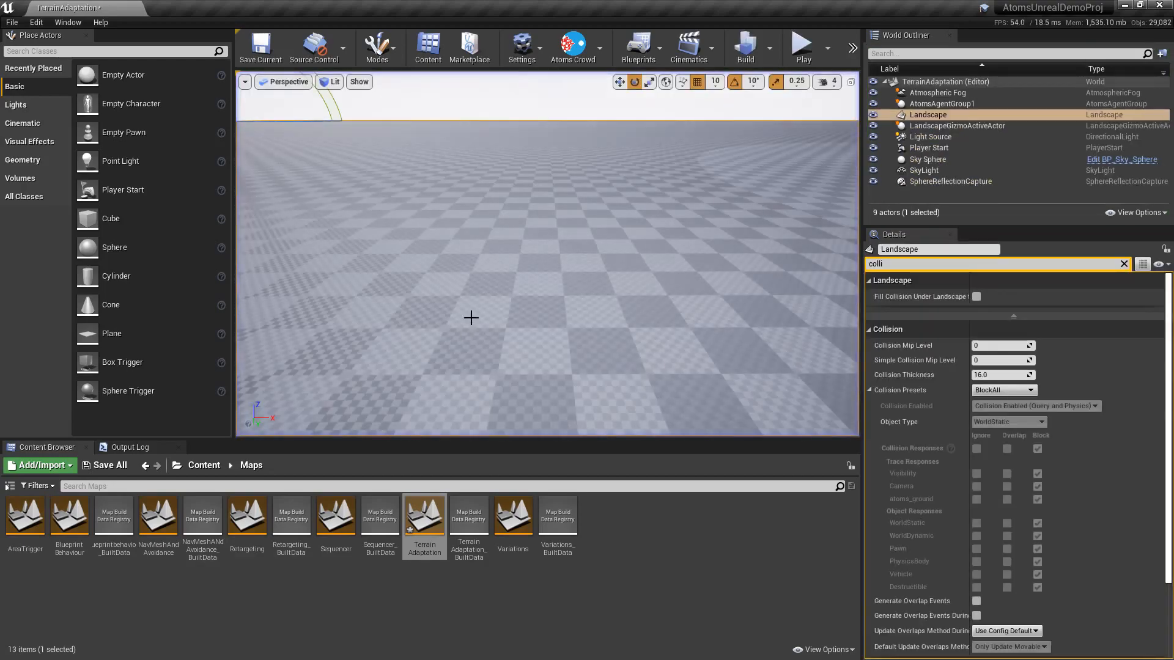
scroll(629, 258, down, 8)
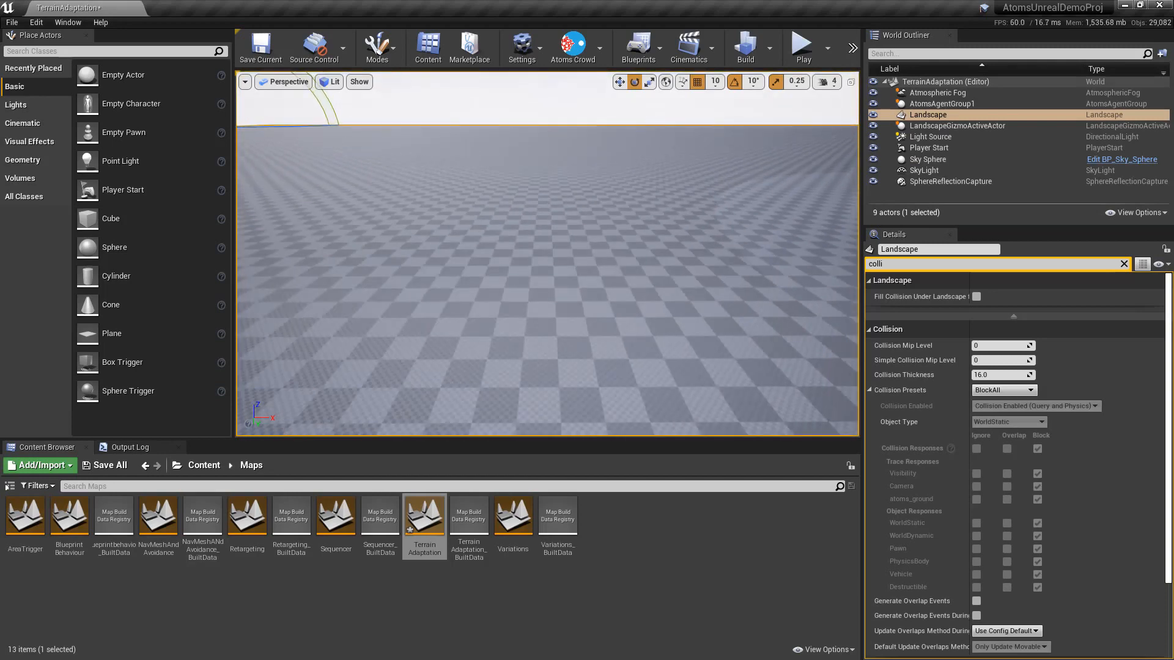
right_drag(629, 258, 819, 260)
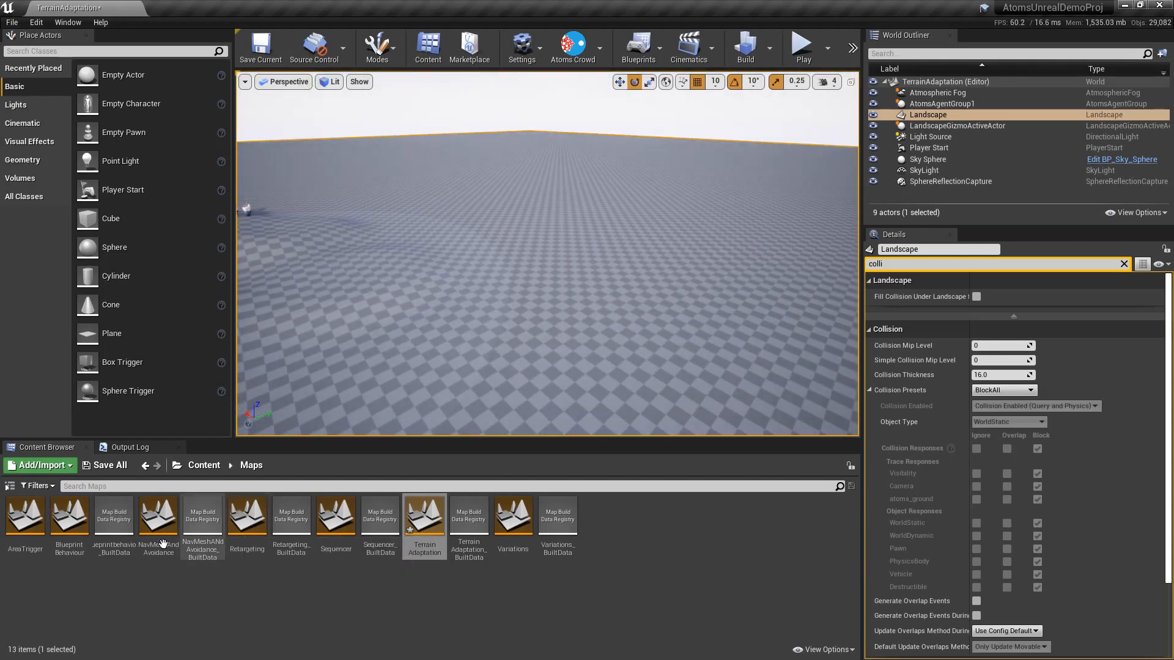
- Open the AreaTrigger level without saving changes and bring the crowd and white plane into close view
double_click(31, 524)
click(697, 448)
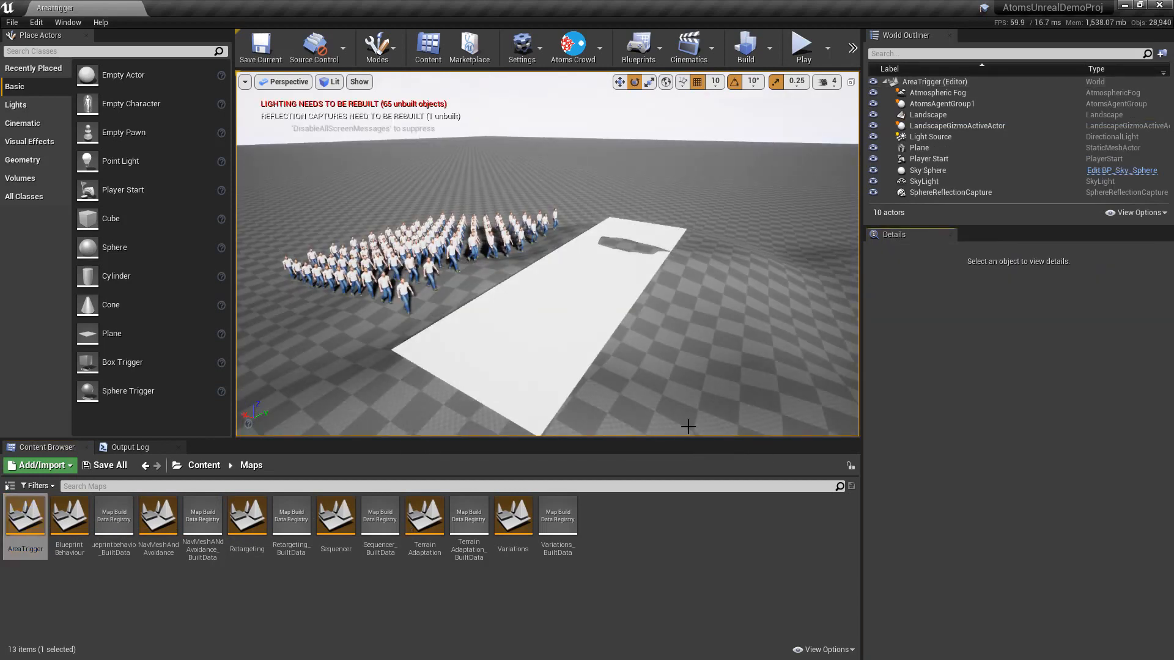
scroll(631, 342, up, 3)
alt+drag(632, 342, 709, 342)
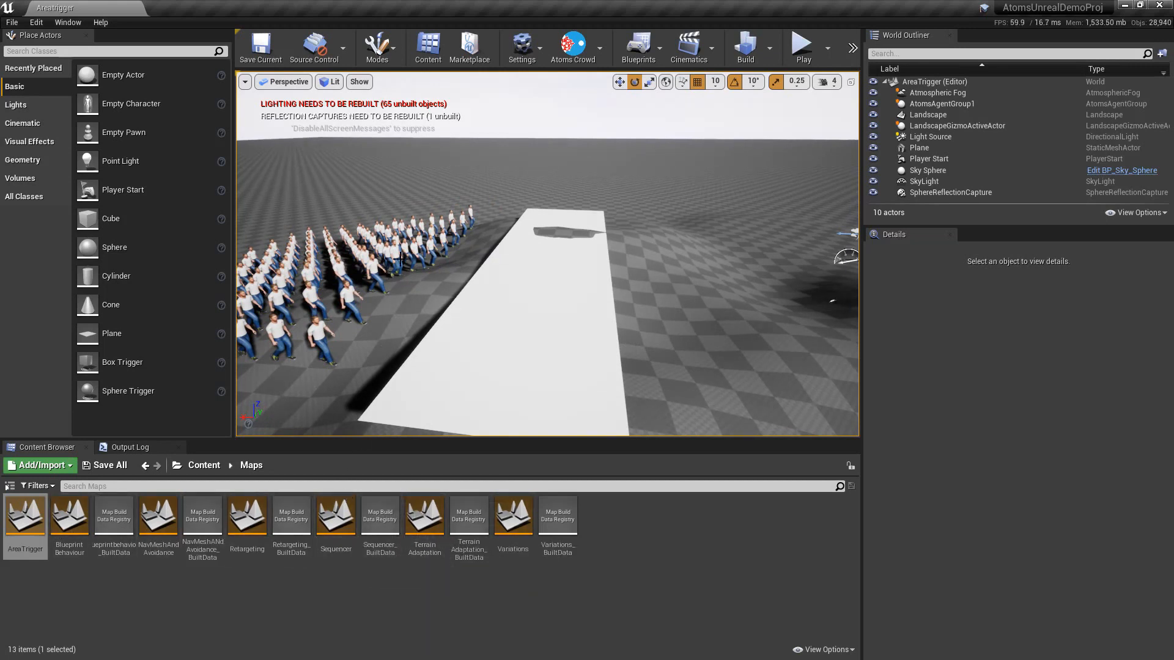
- Select the crowd's agent group, clear the details filter, and examine AreaTrigger_Behaviour's mesh, metadata name and value settings
click(416, 243)
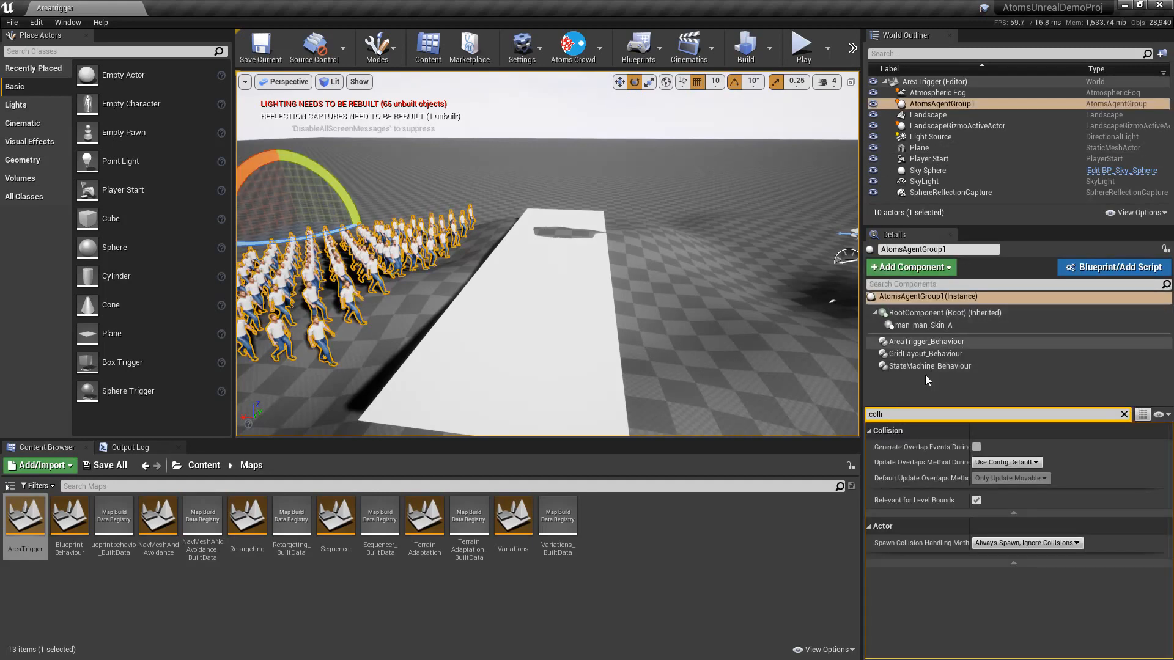
click(925, 343)
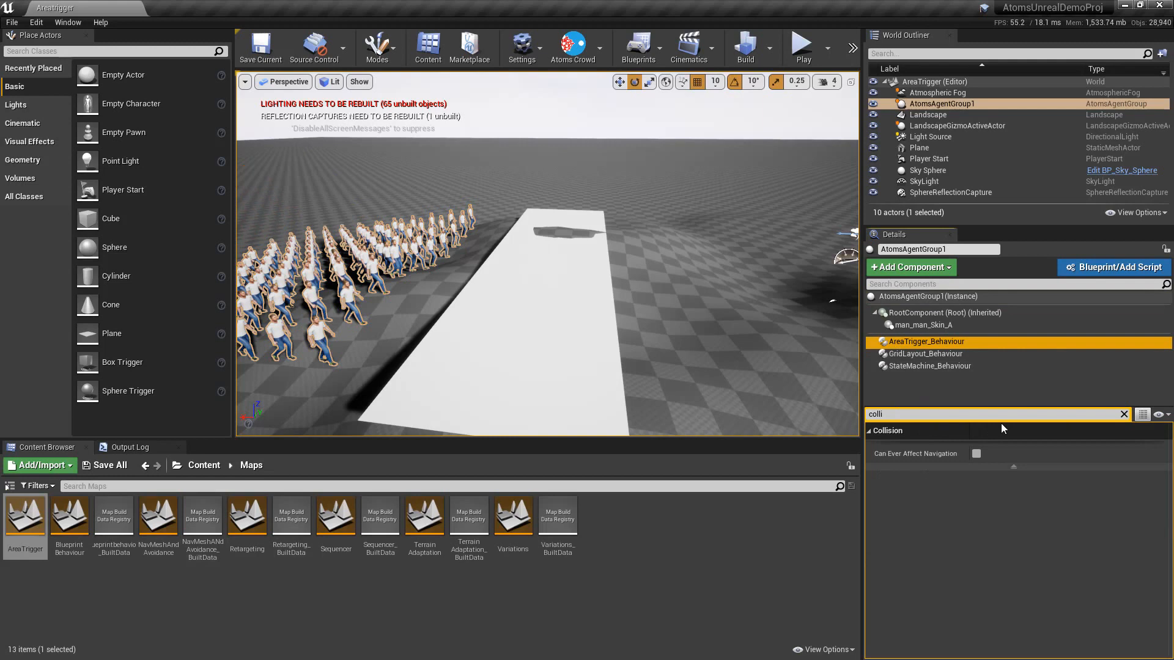
click(1124, 415)
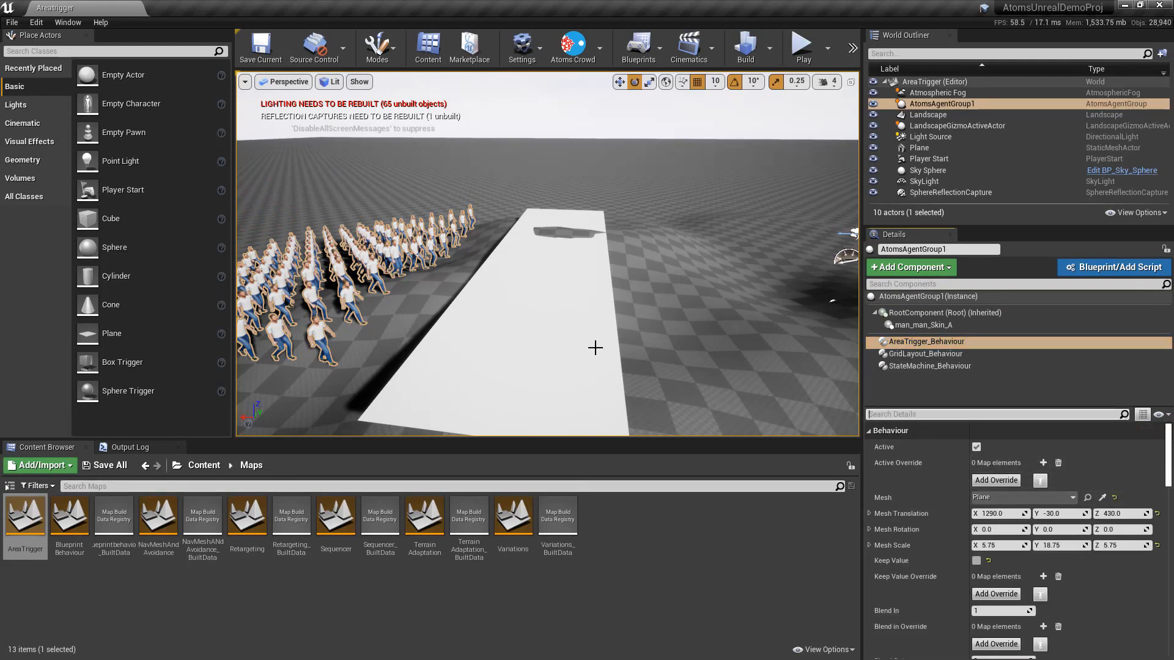
scroll(933, 484, down, 4)
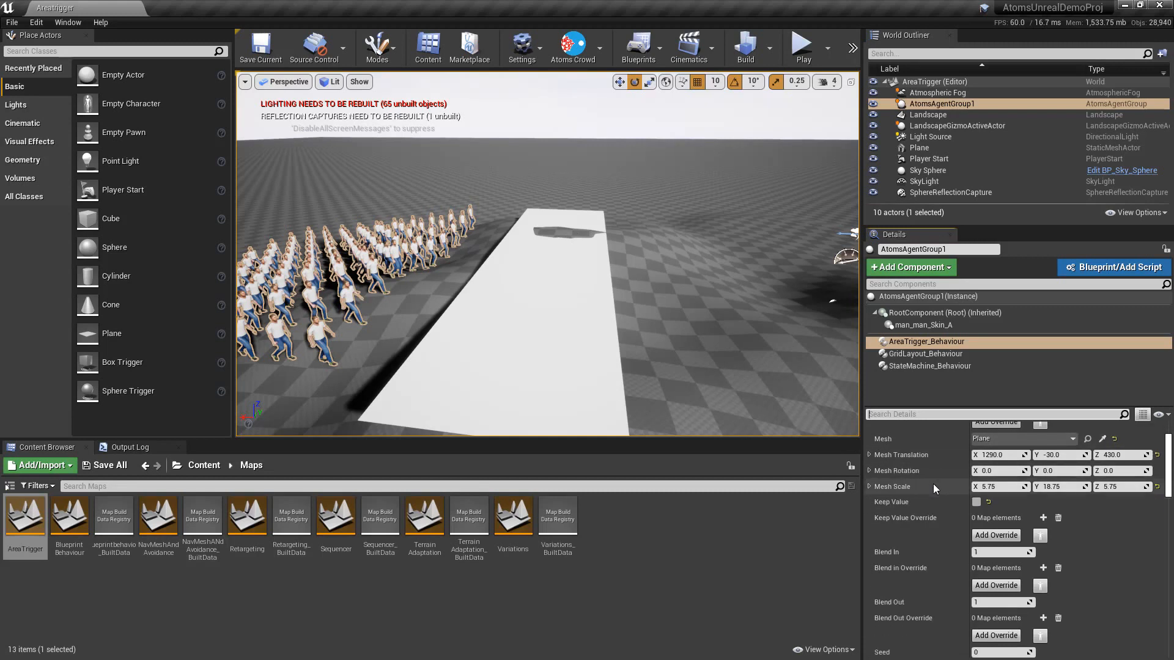
scroll(932, 483, down, 1)
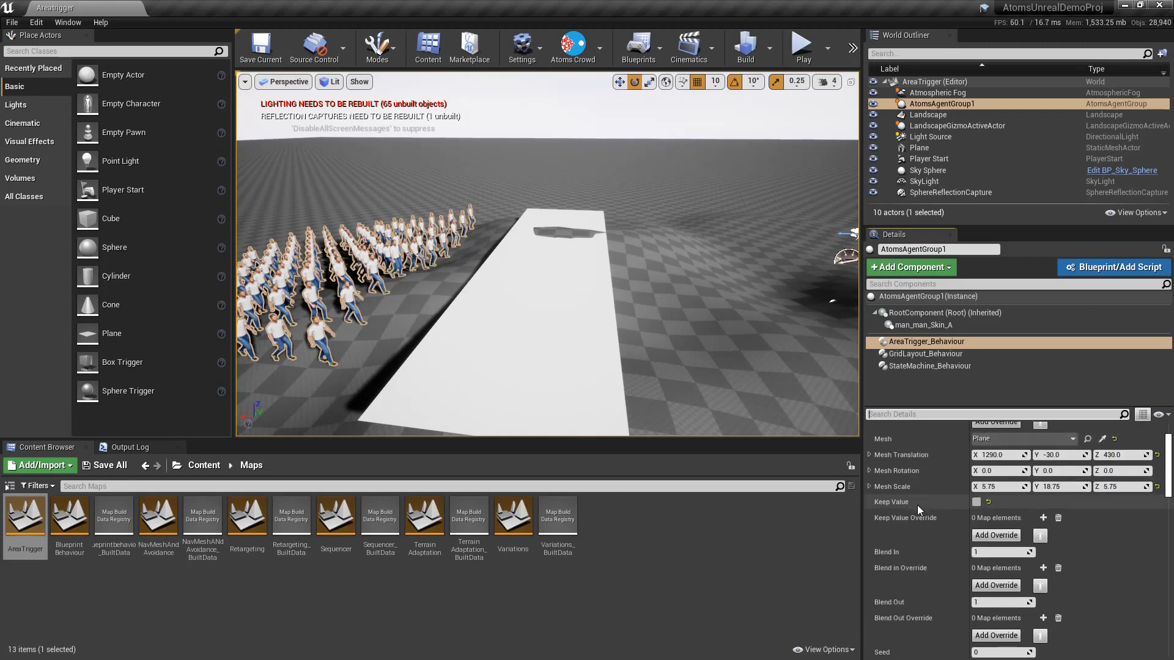
scroll(918, 502, down, 12)
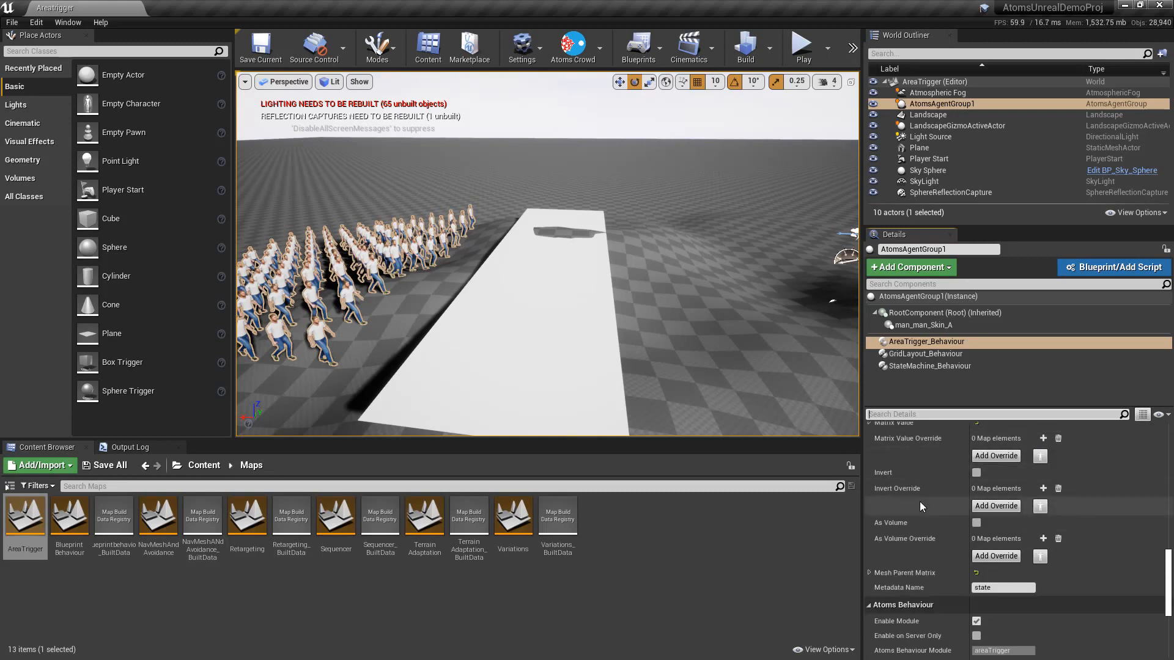
scroll(938, 494, up, 10)
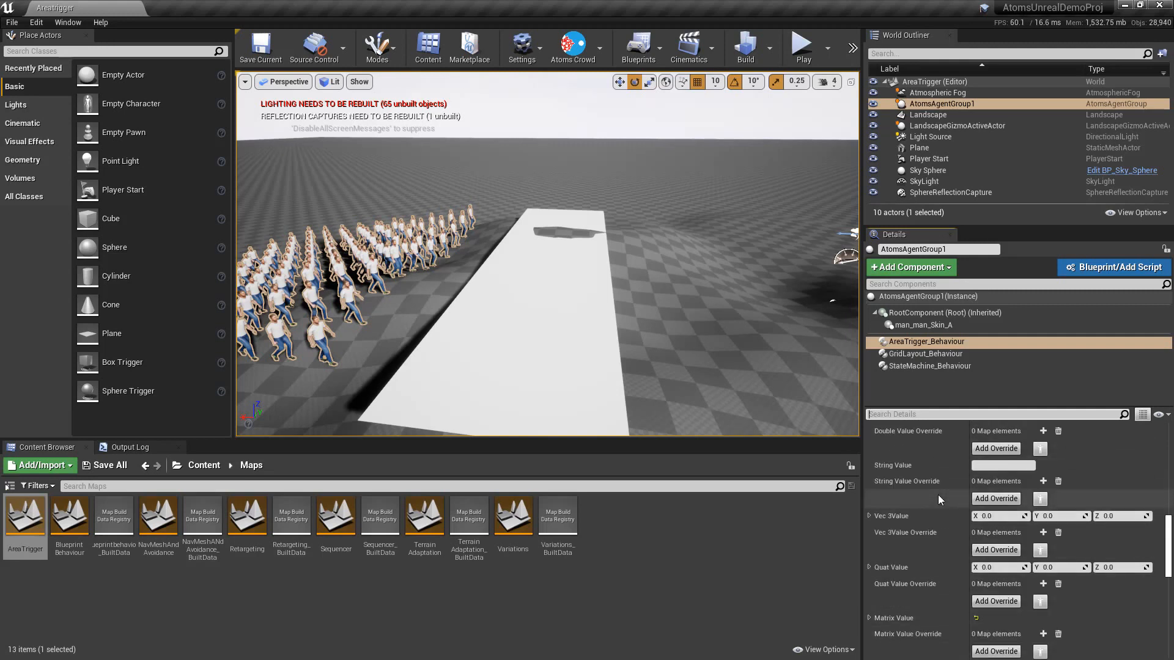
scroll(937, 496, down, 12)
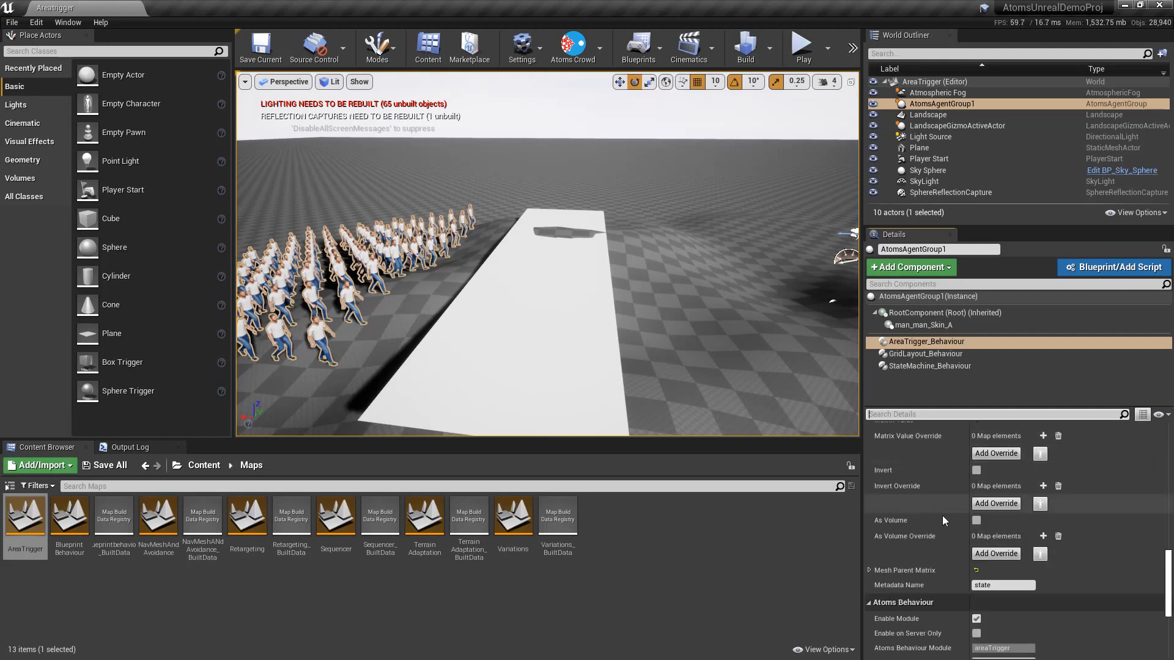
scroll(923, 550, up, 3)
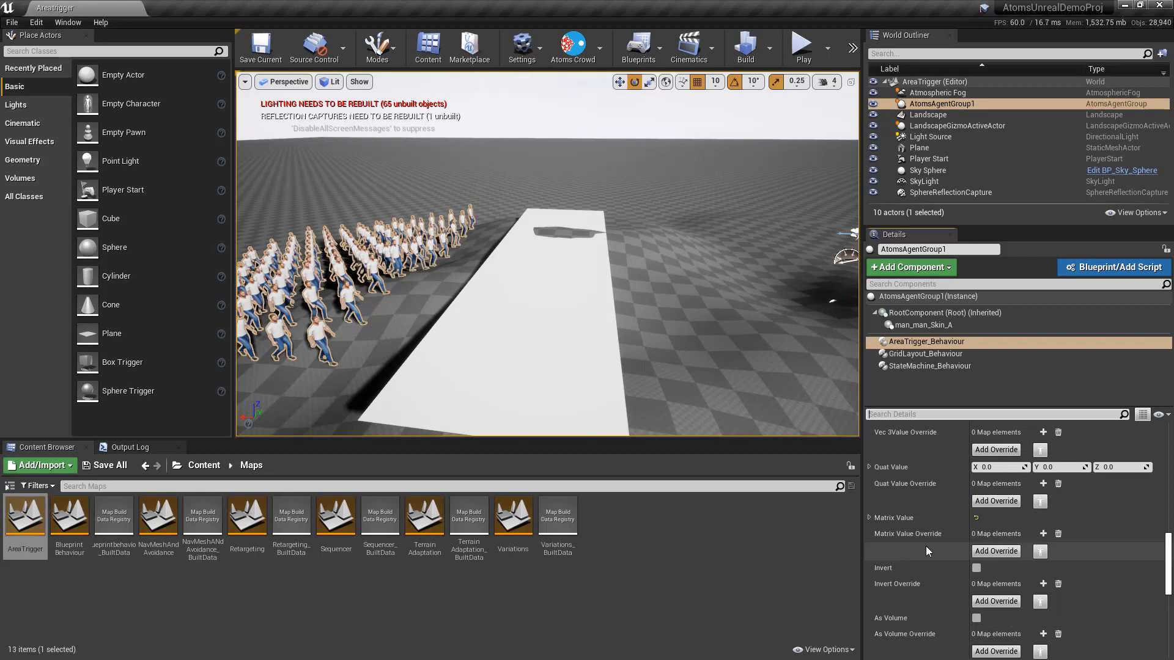
scroll(926, 546, up, 3)
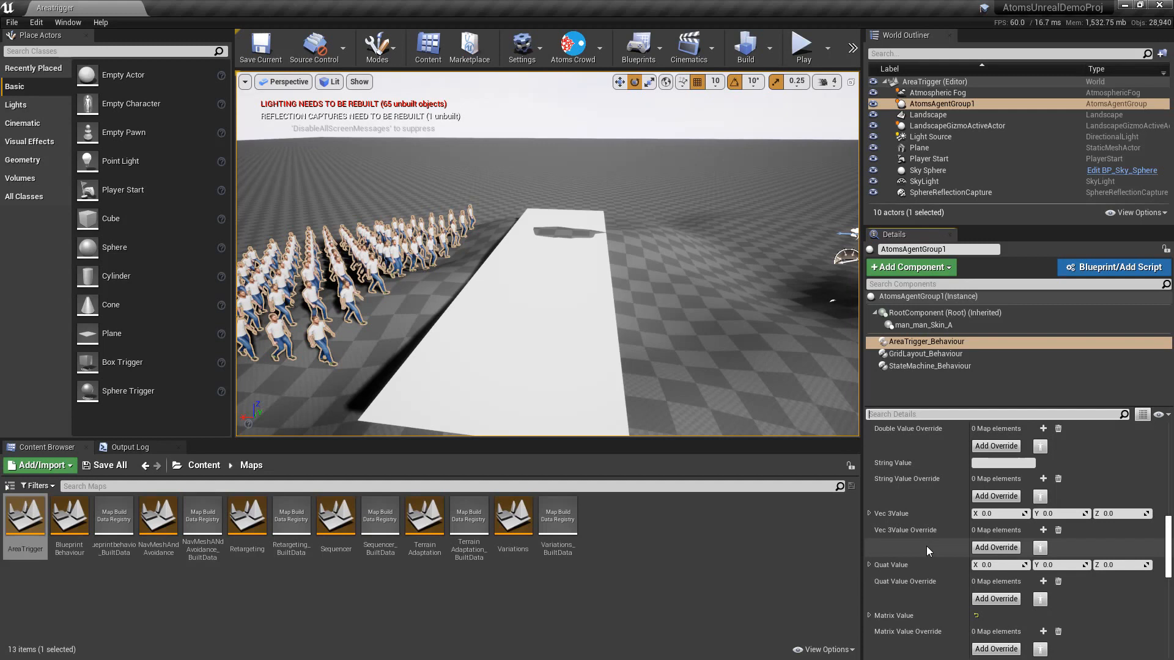
scroll(929, 549, up, 4)
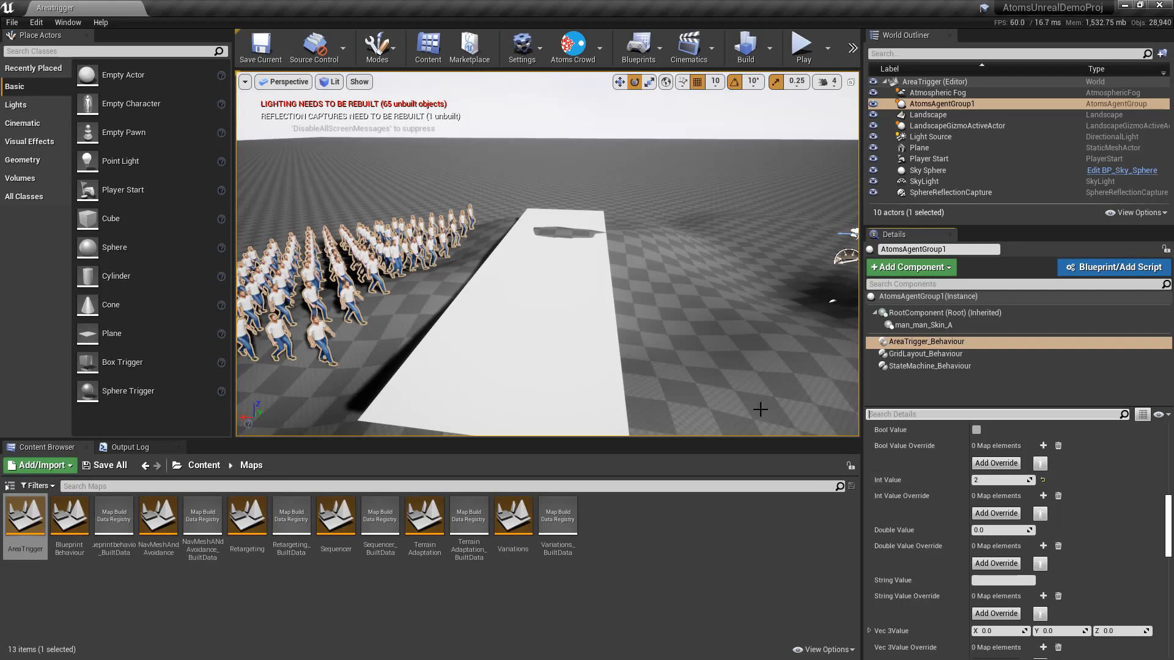
- Check the State setting of StateMachine_Behaviour and review the mesh transform, Keep Value and blend settings of AreaTrigger_Behaviour
click(905, 365)
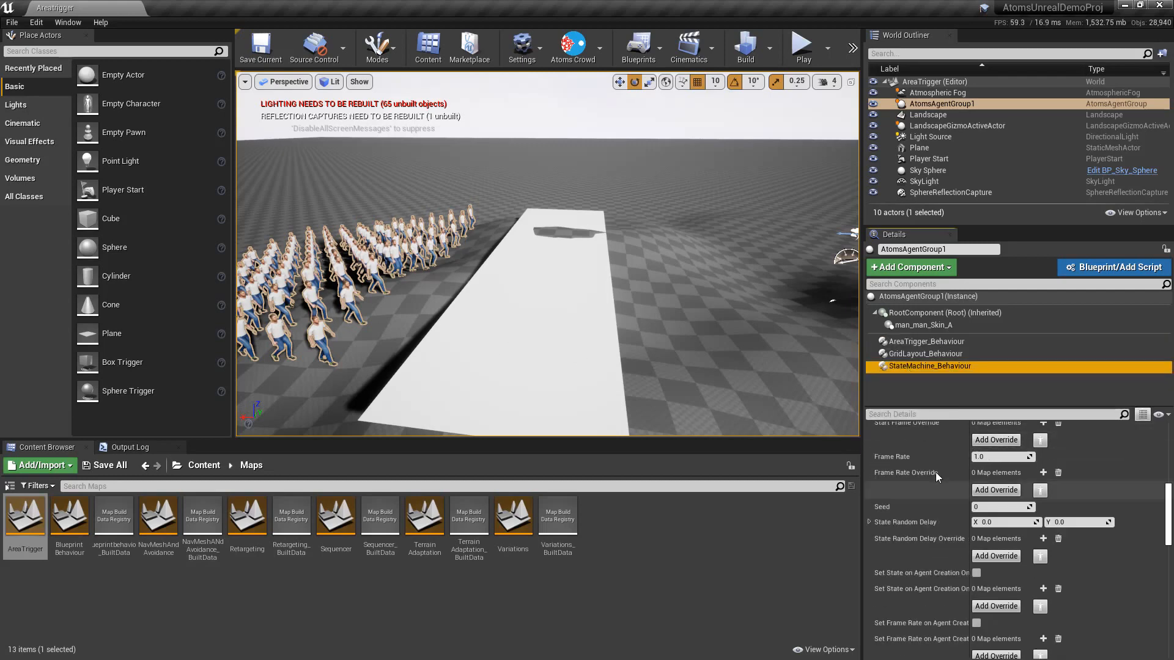
scroll(936, 472, up, 10)
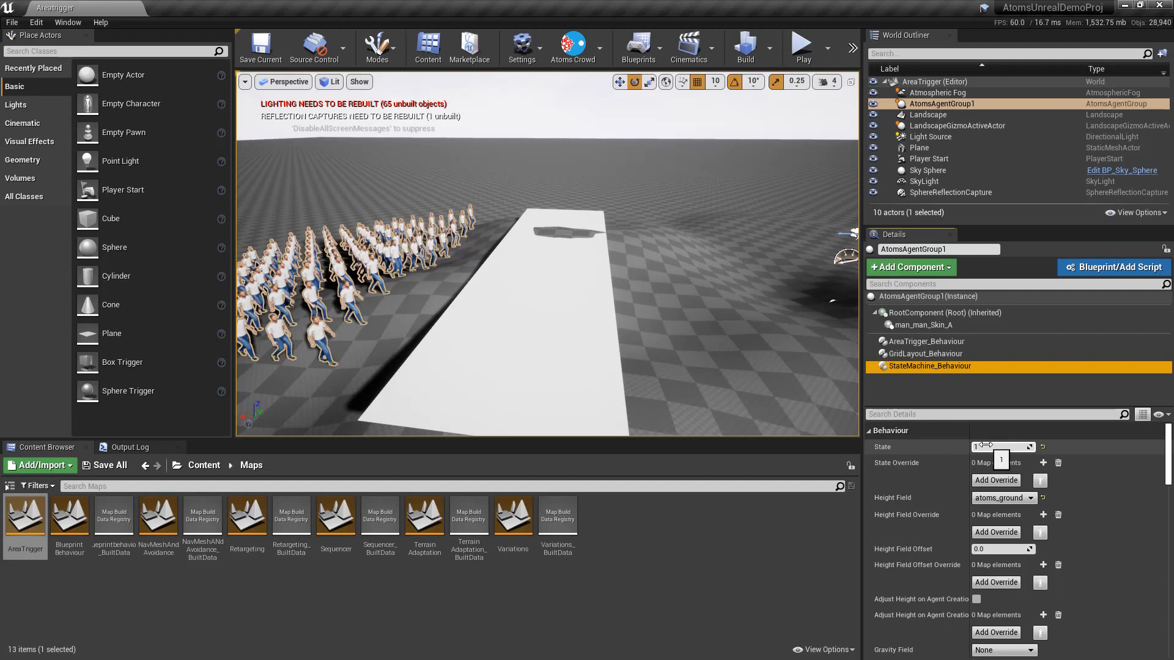
click(929, 341)
scroll(946, 528, down, 1)
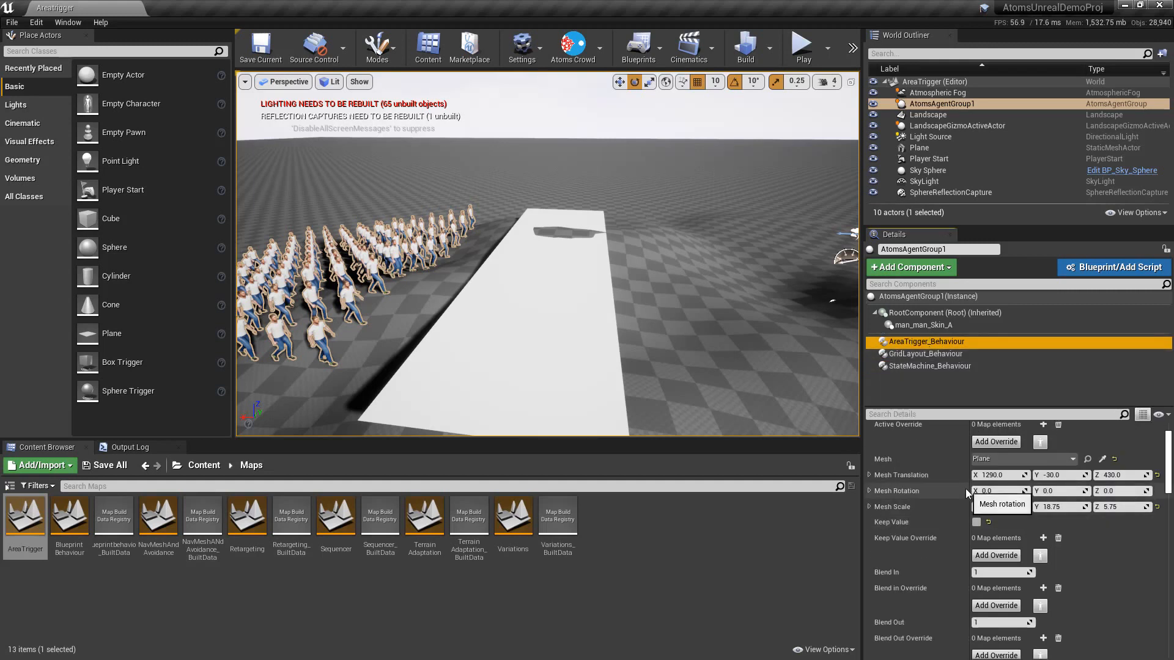
scroll(966, 489, down, 3)
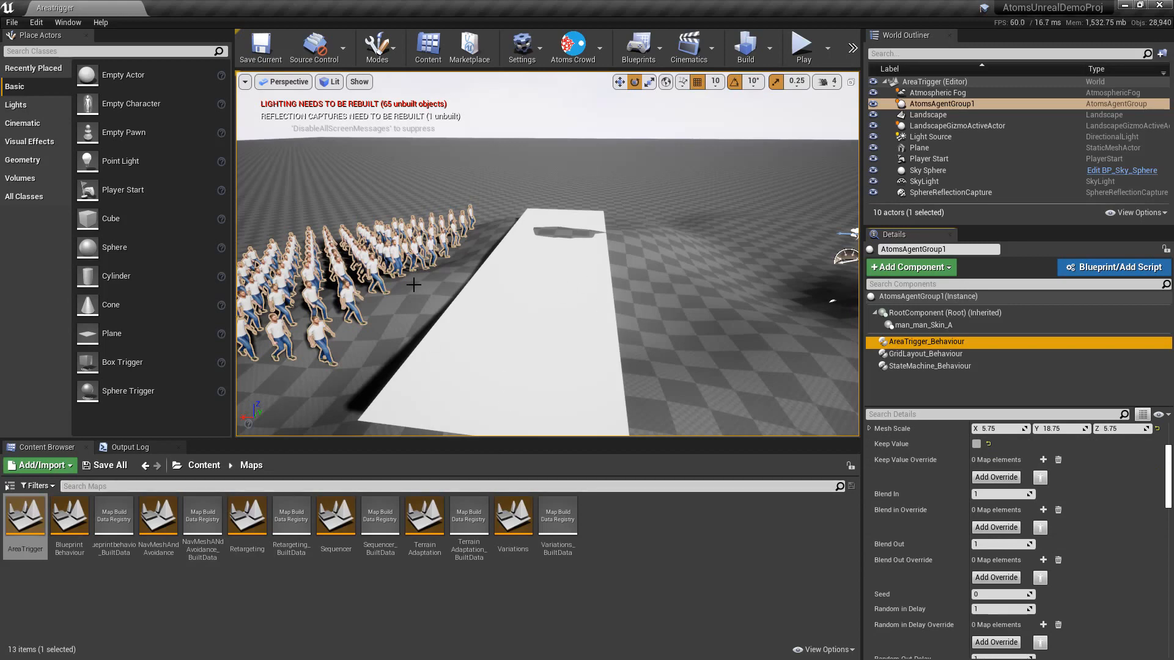
scroll(932, 546, up, 1)
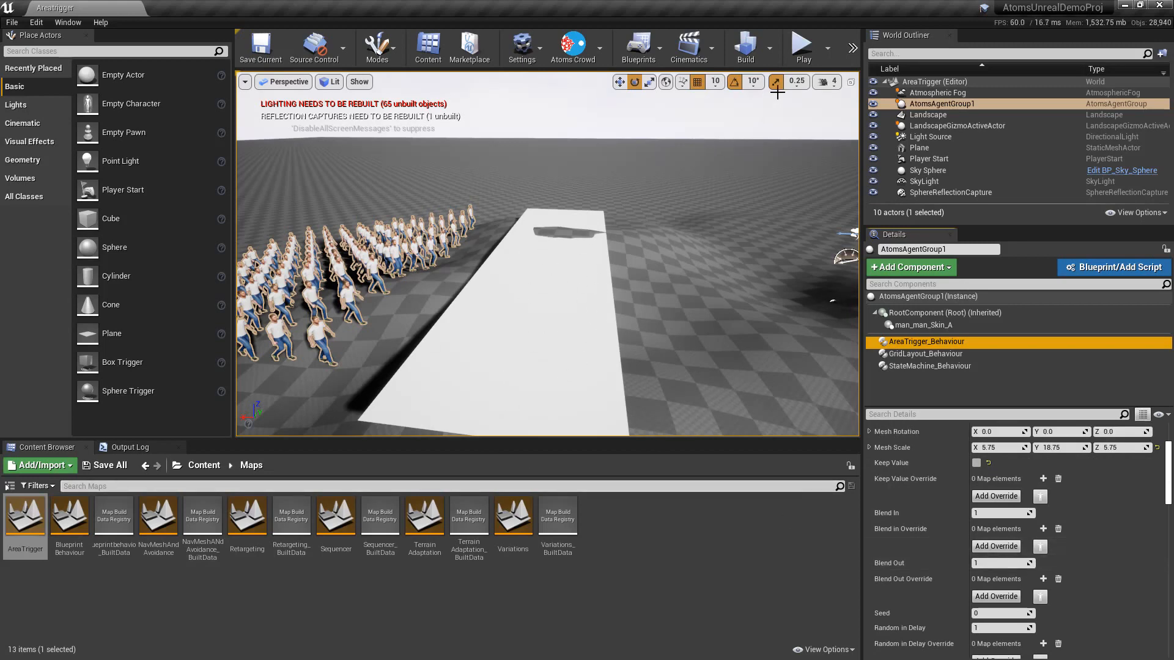
- Play the AreaTrigger level, watch the agents cross the white plane, and stop the simulation
click(802, 49)
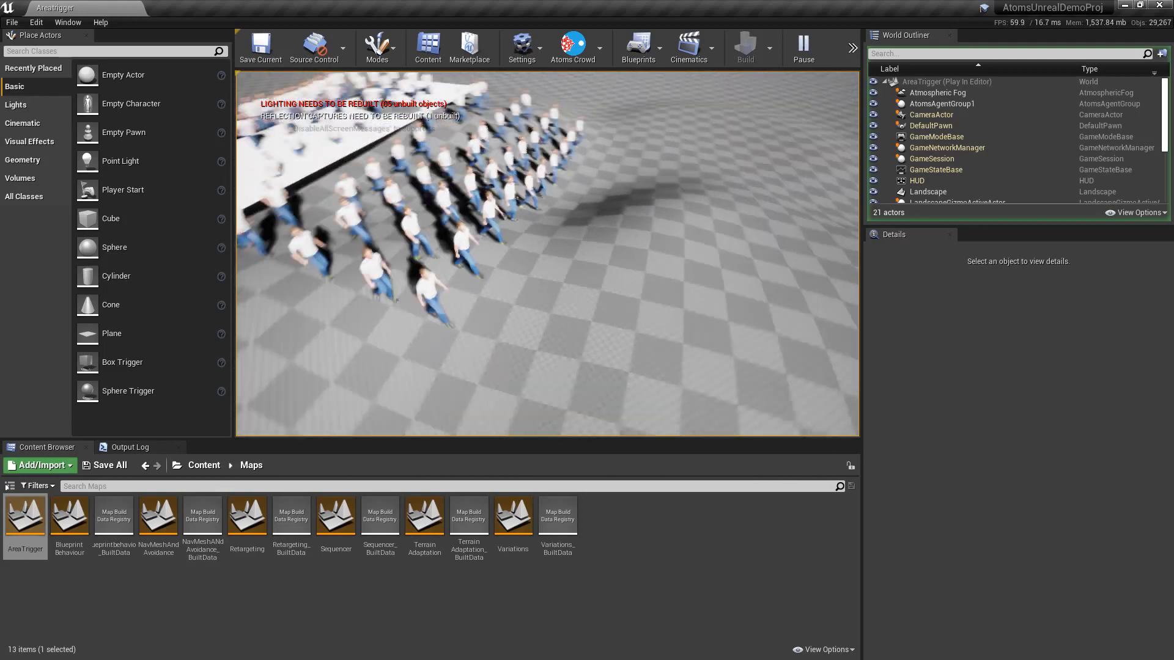
key(Escape)
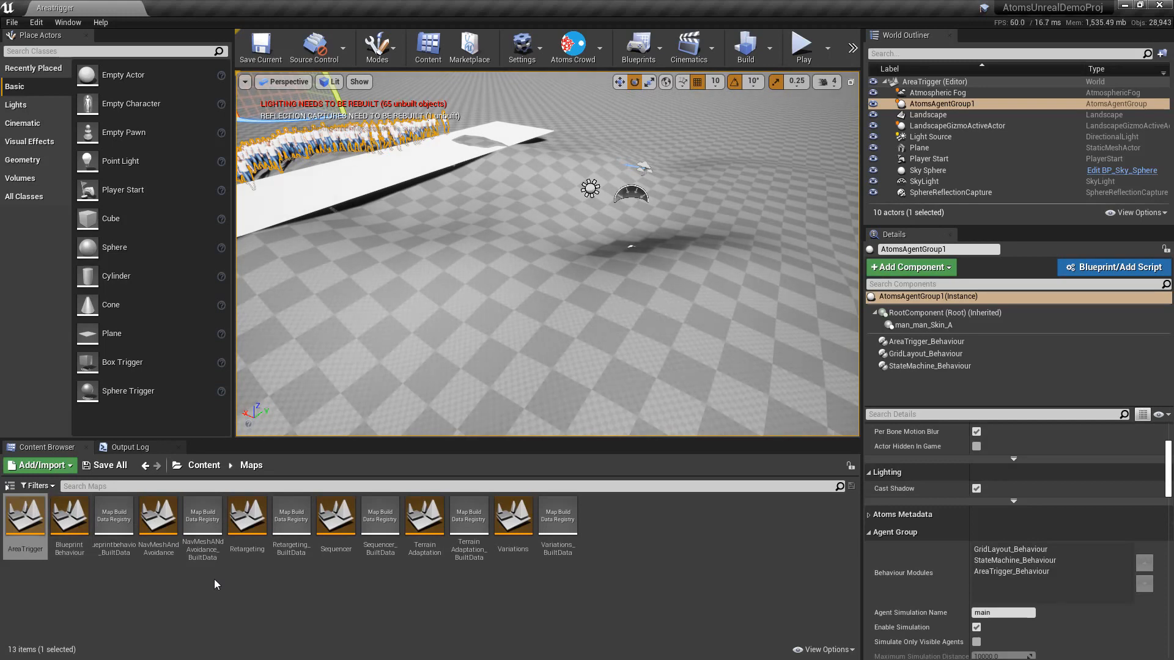
- Open the NavMeshAndAvoidance level without saving changes and show its agent group's MeshScatterLayout_Behaviour settings
double_click(162, 532)
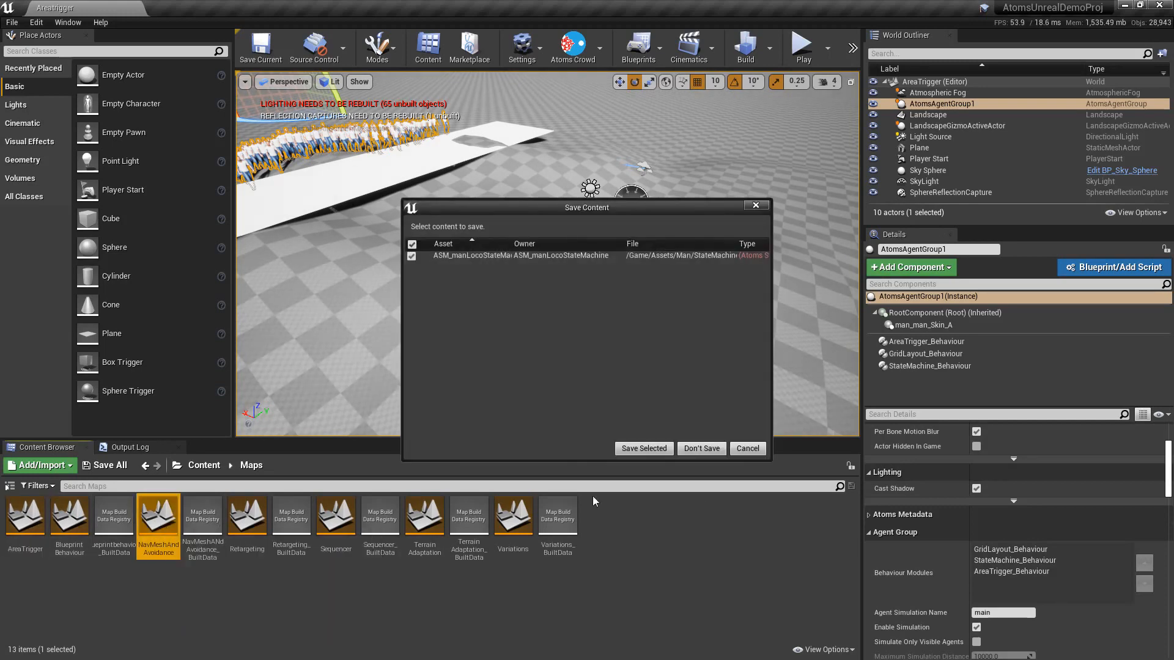
click(685, 453)
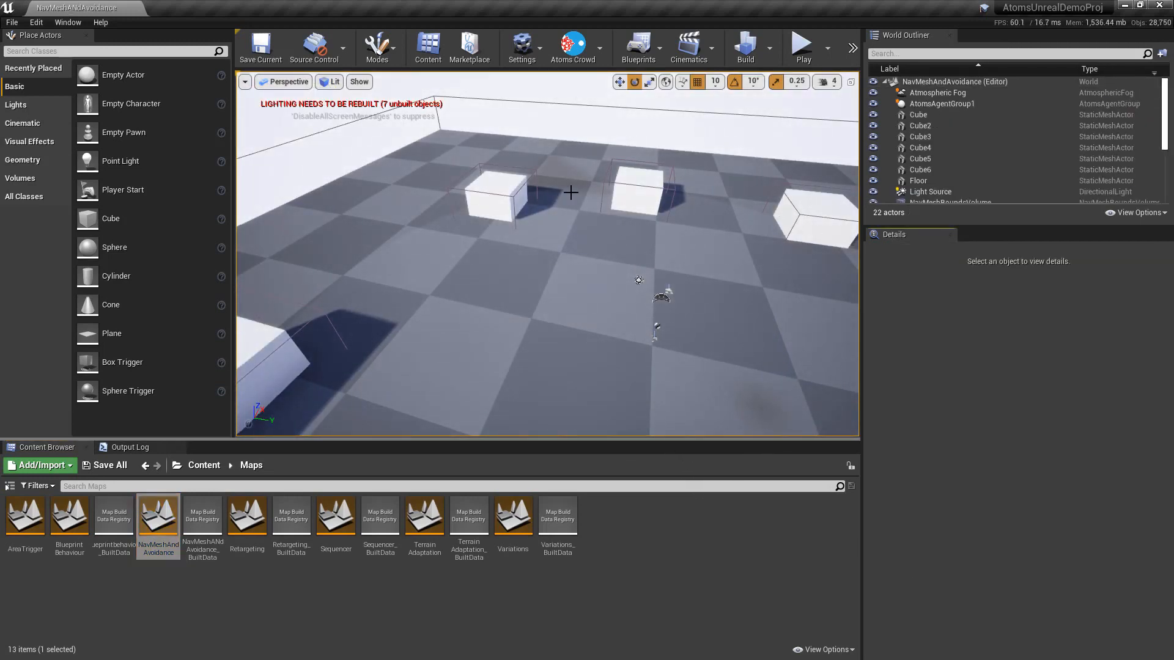
click(951, 104)
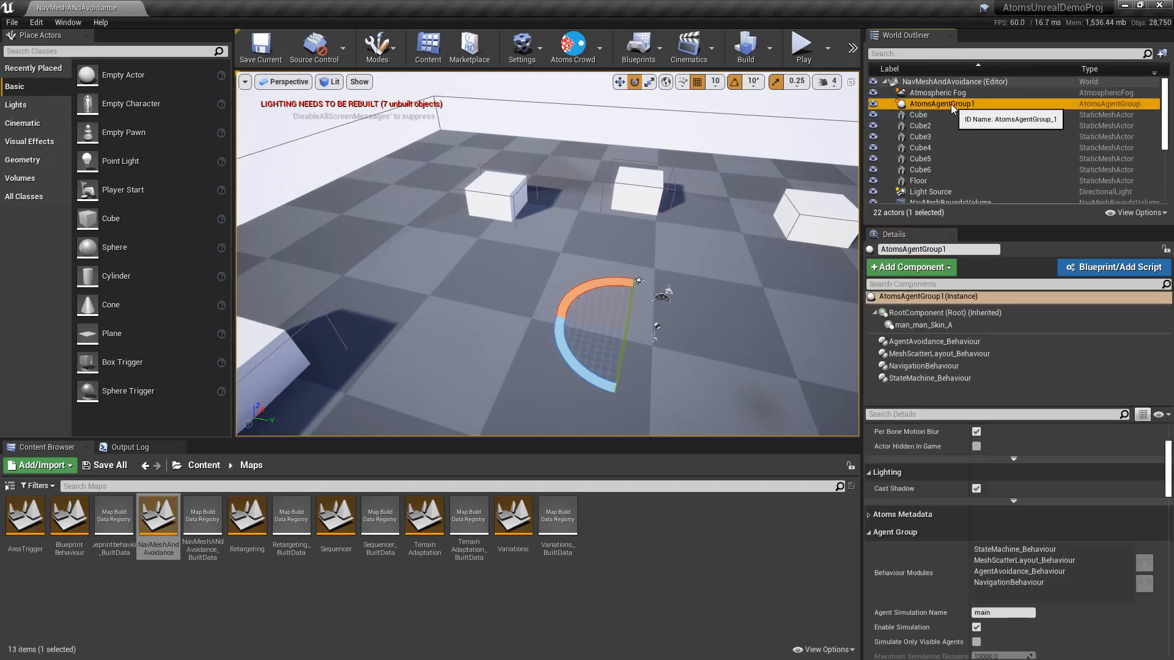
click(920, 355)
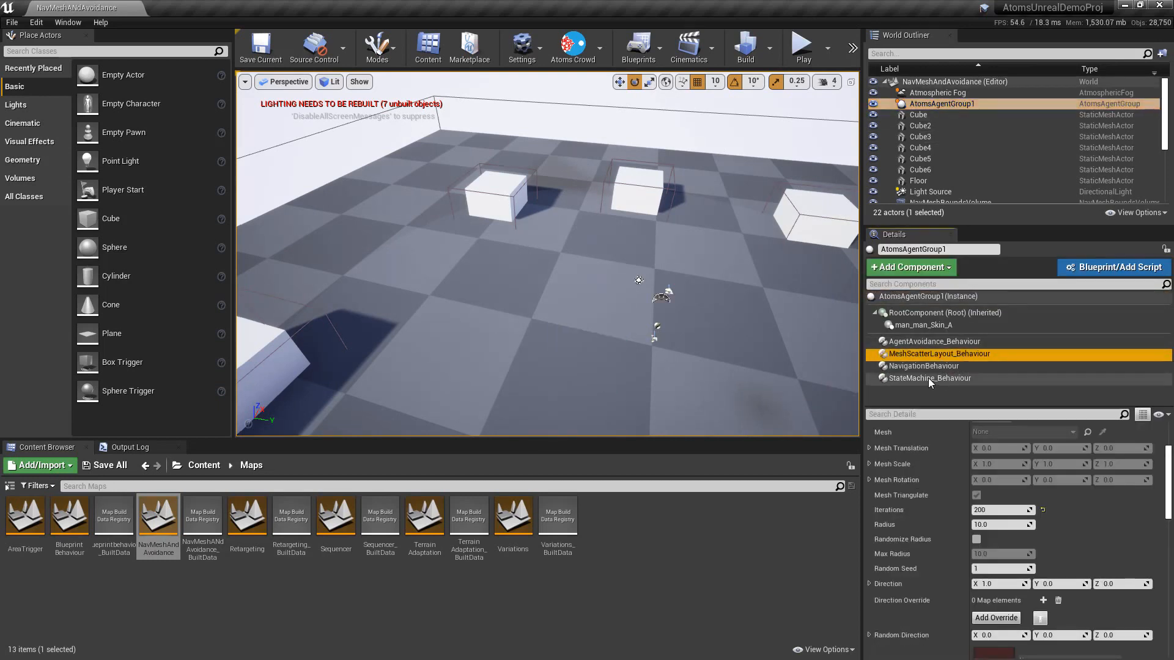
- Review the agent group's scatter mode, NavigationBehaviour target settings and AgentAvoidance_Behaviour method
scroll(911, 511, up, 3)
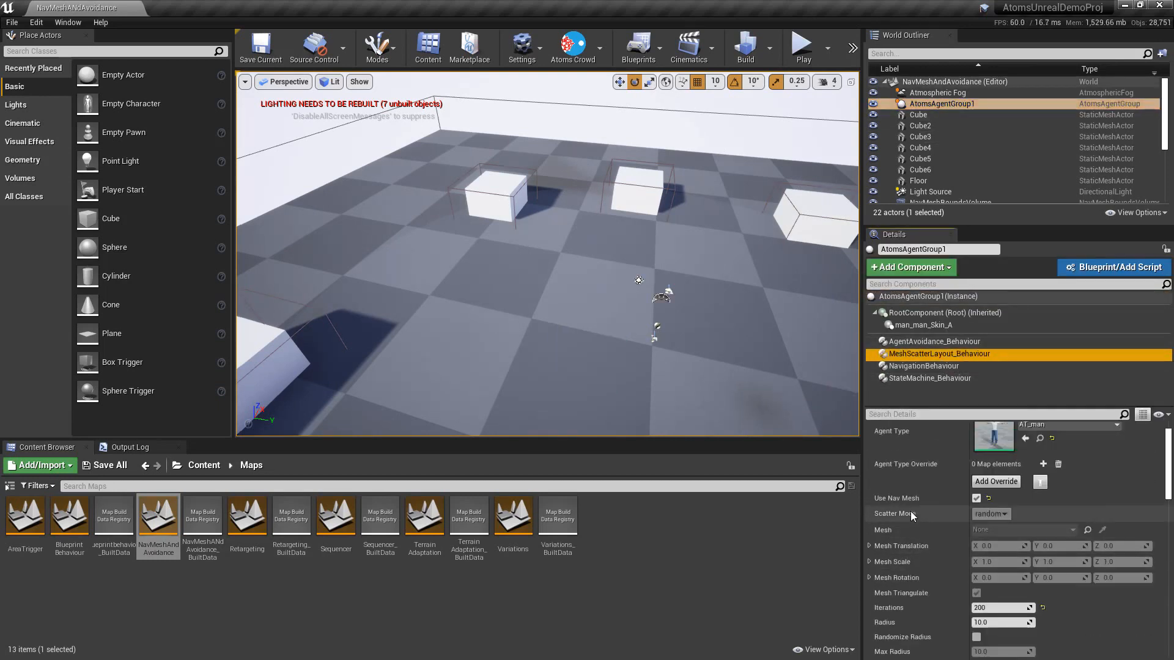
click(944, 367)
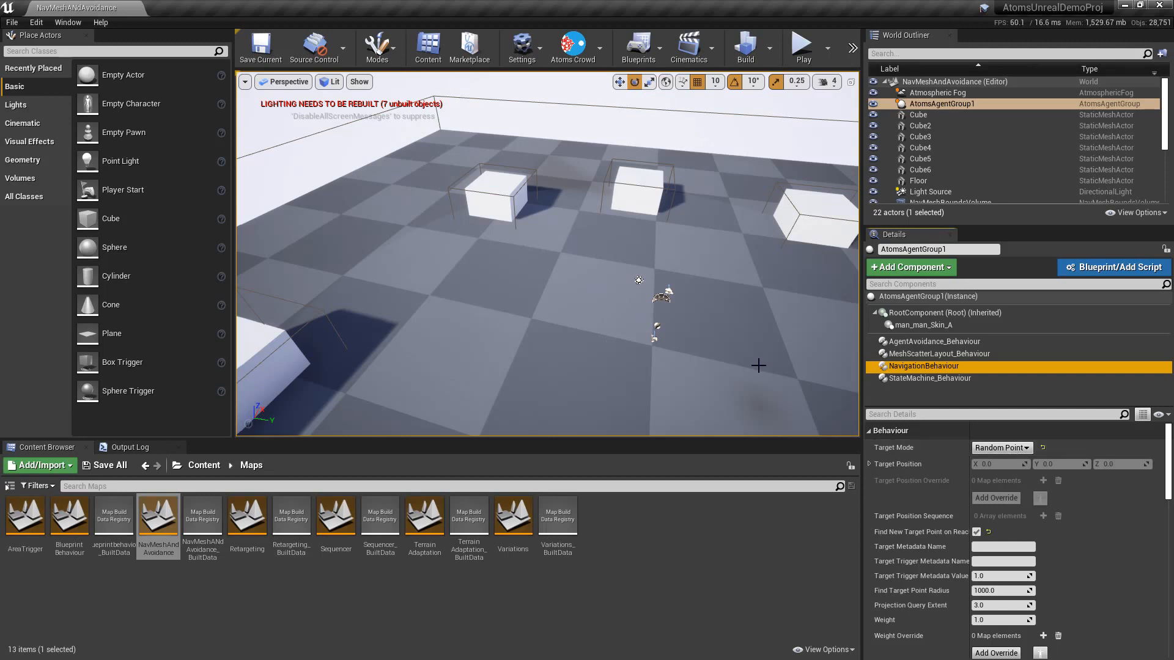
click(951, 343)
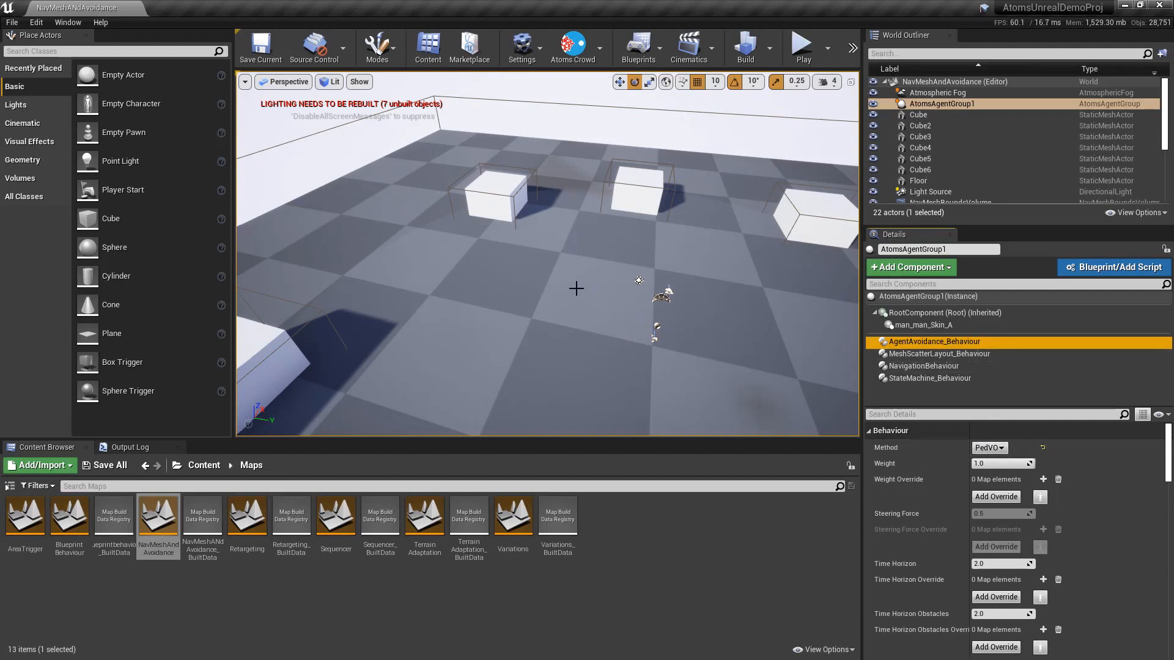
- Play the NavMeshAndAvoidance level, fly around the cubes to watch the agents navigate and avoid each other, and stop the simulation
click(800, 46)
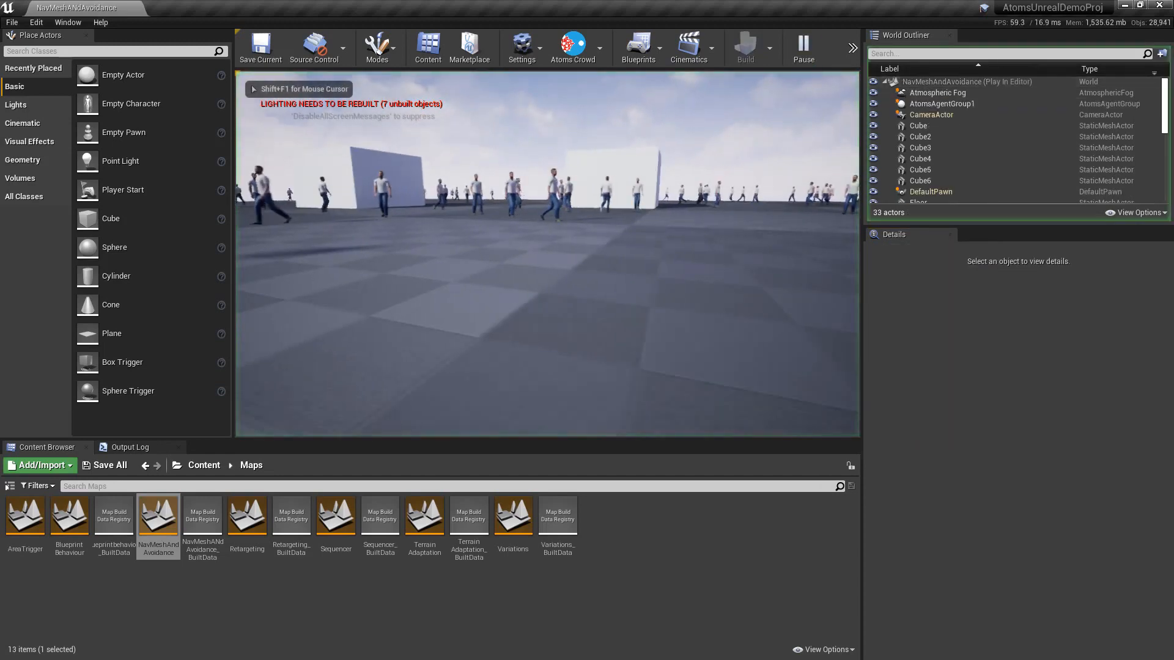
key(e)
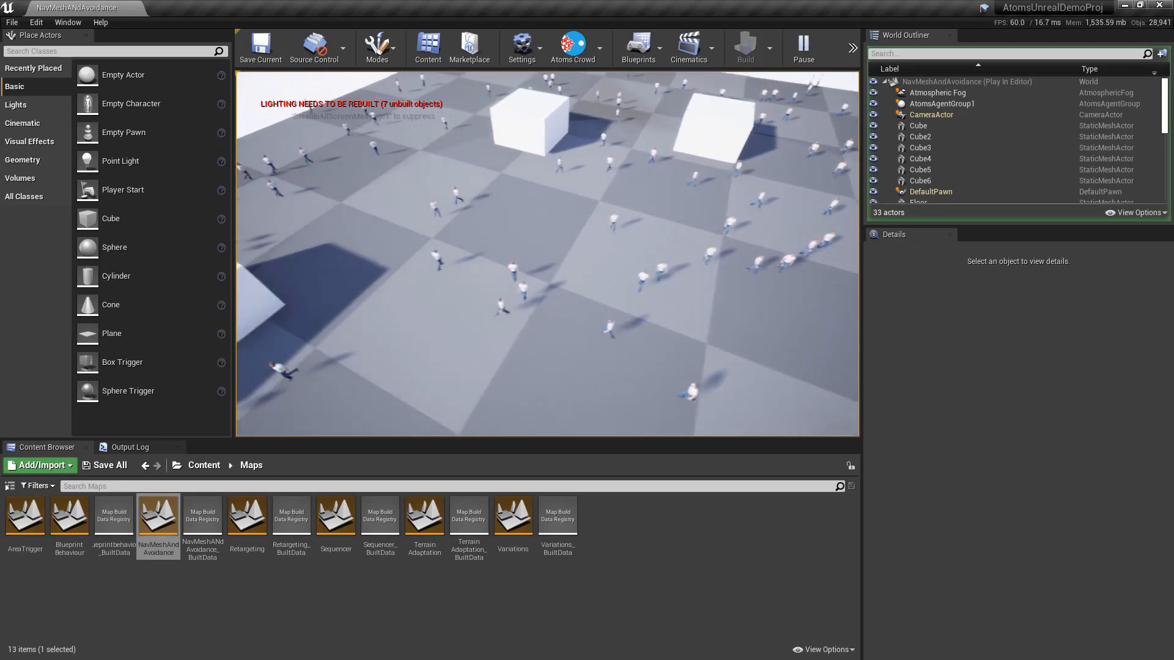
key(w)
key(a)
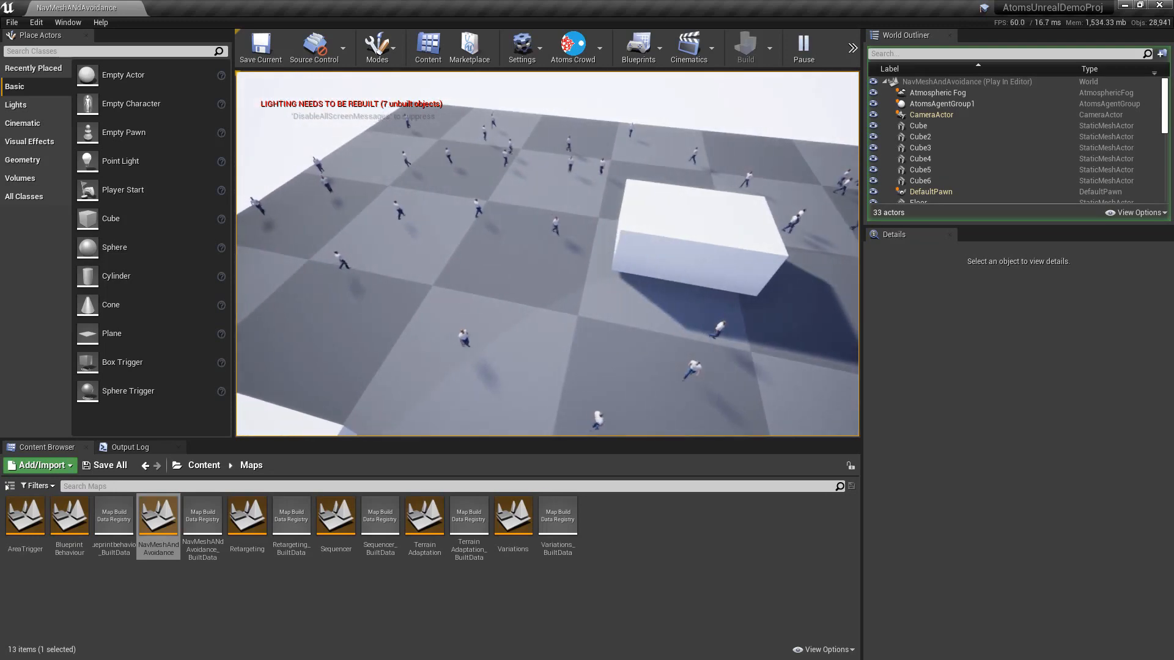
key(s)
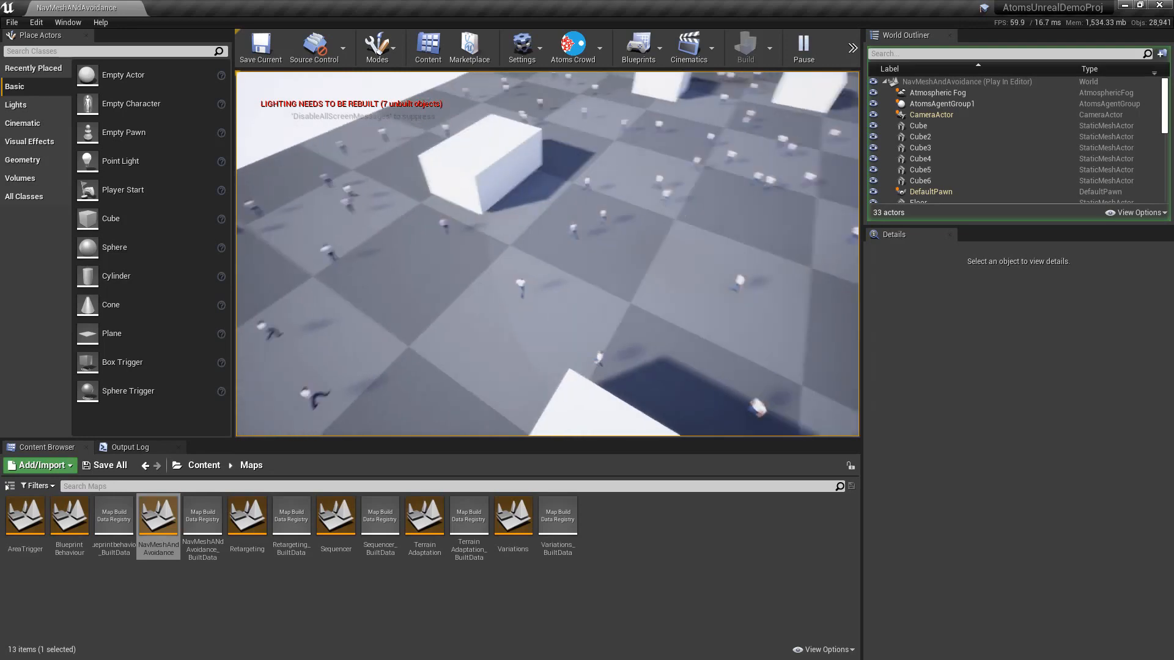
key(d)
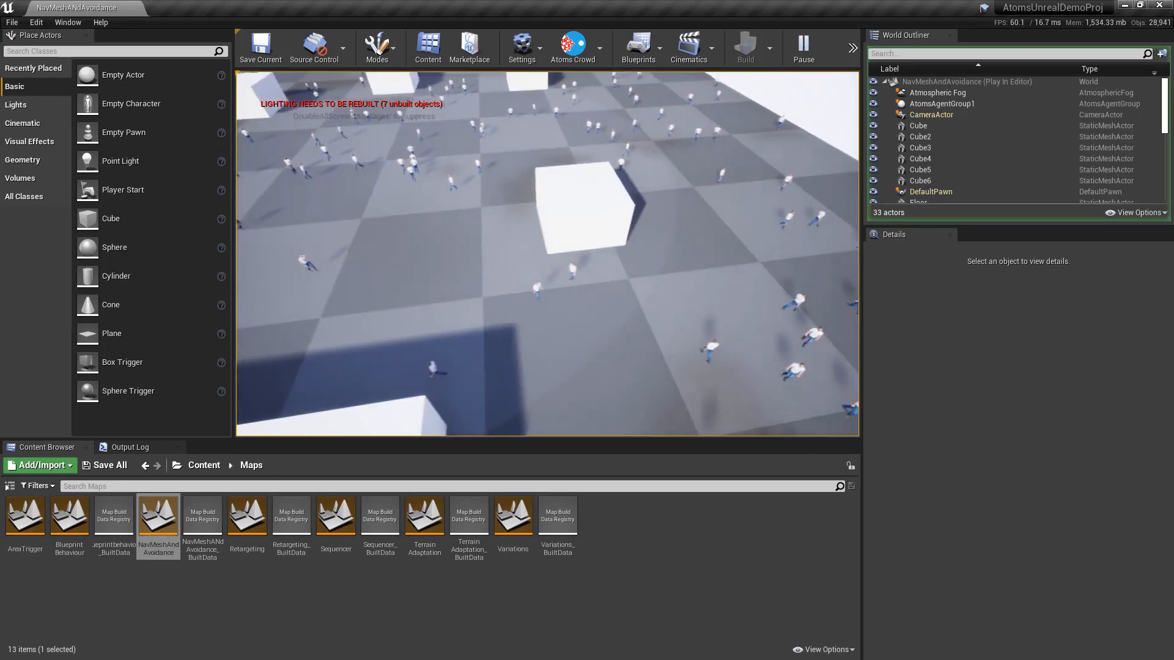
key(w)
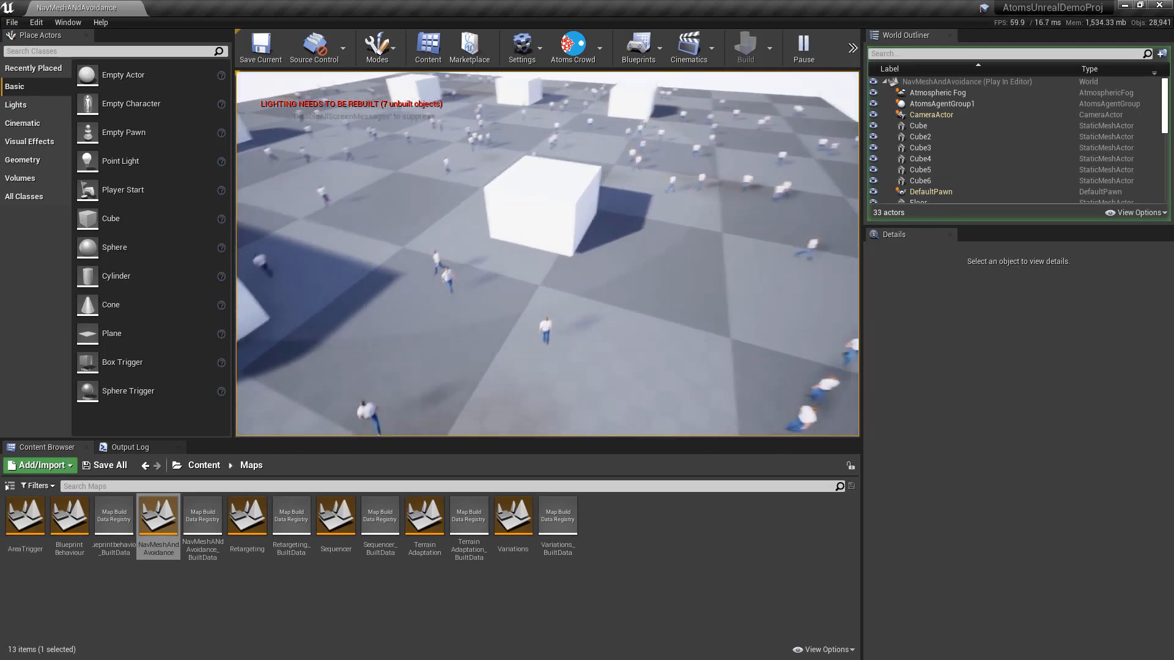
key(a)
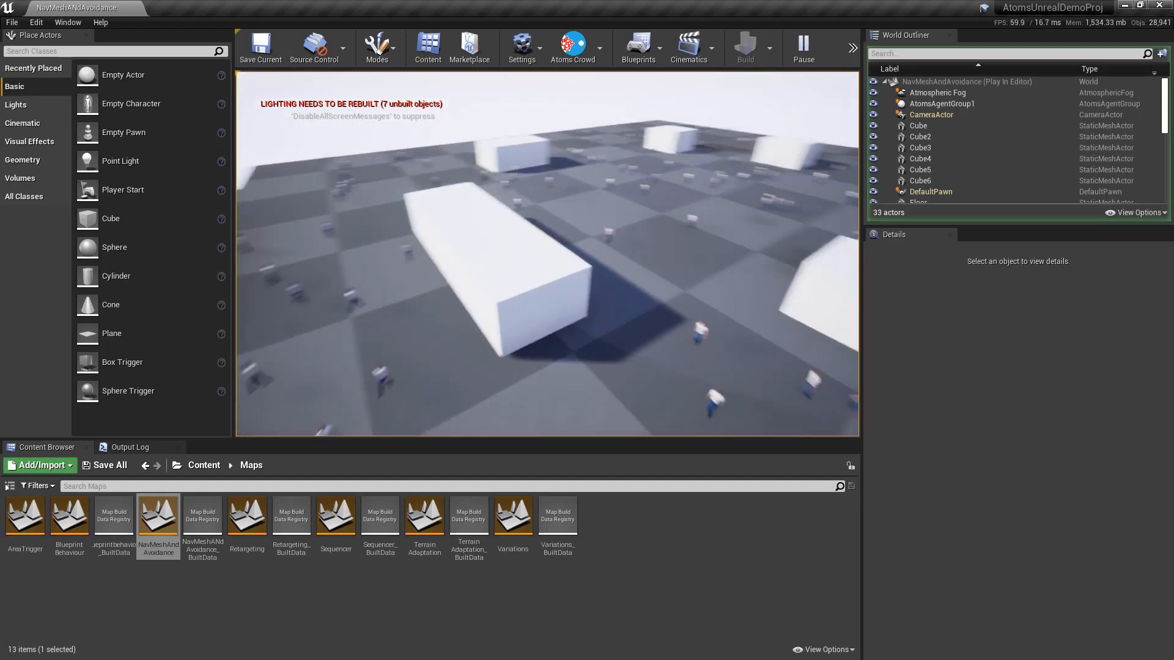
key(a)
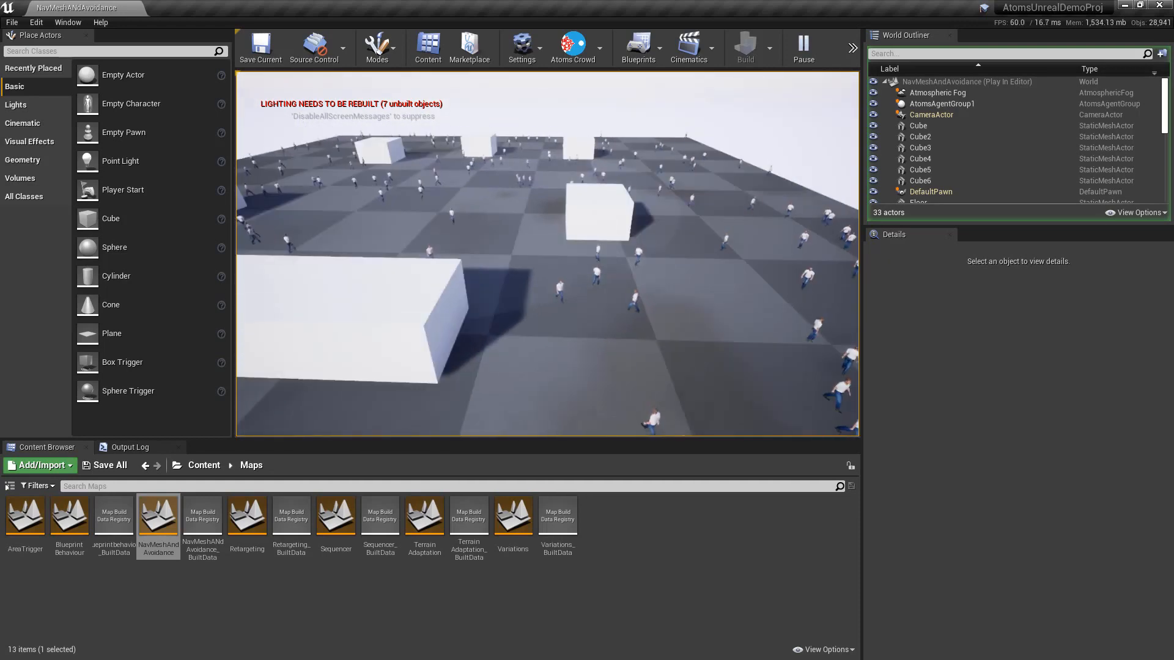
key(d)
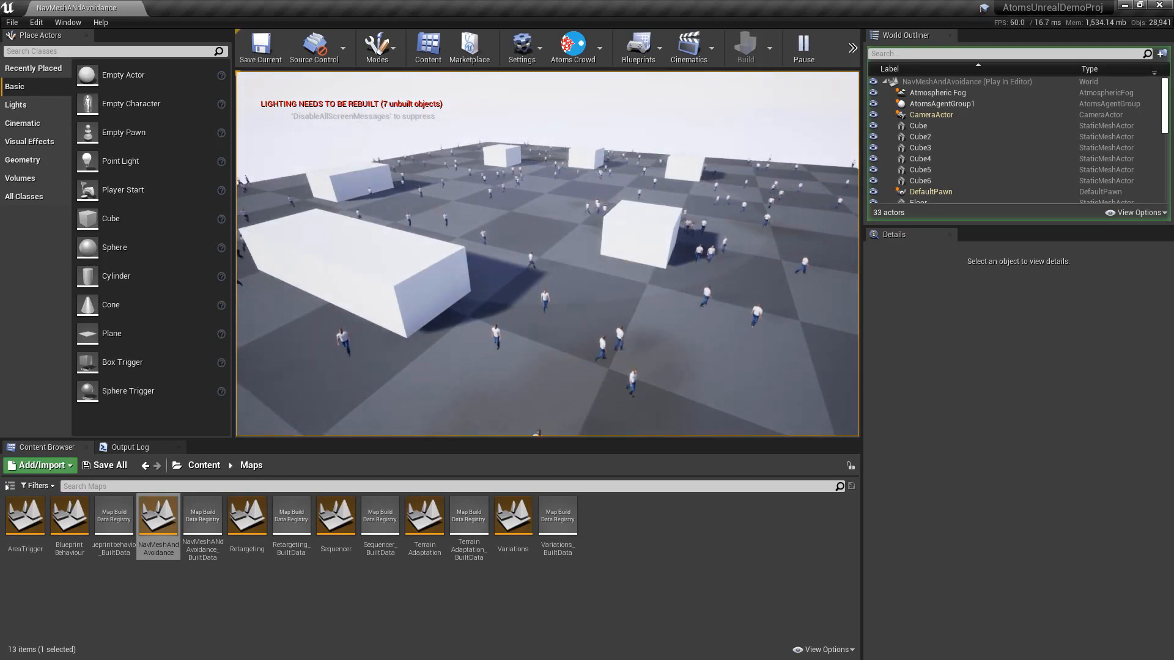
key(Escape)
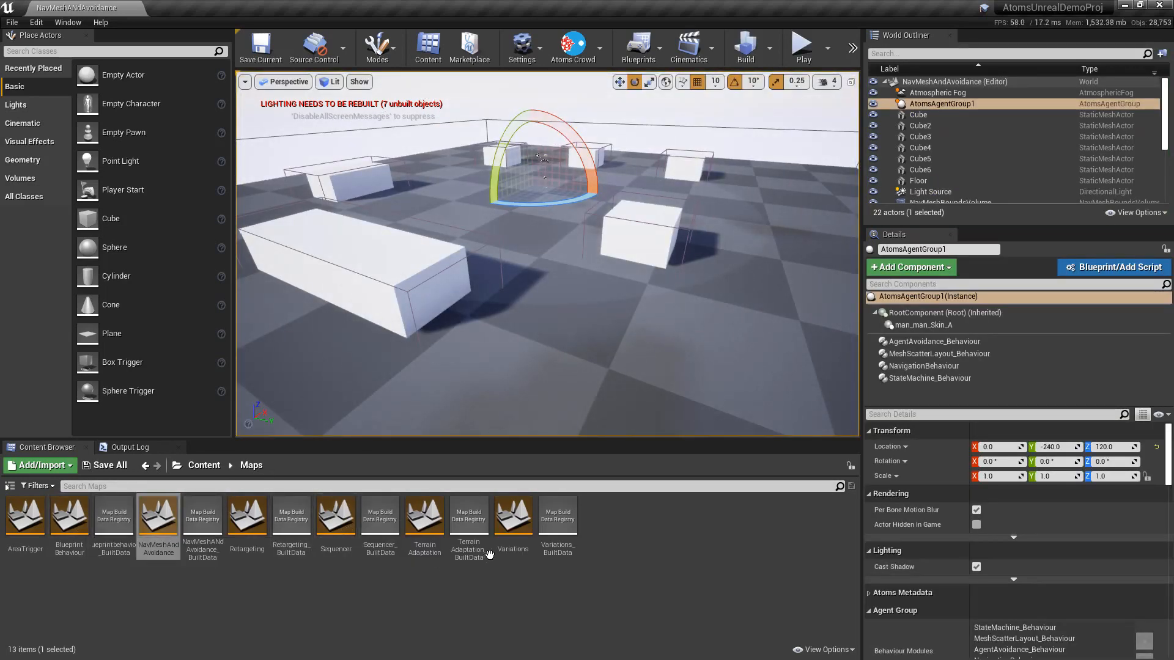
- Open the Variations level without saving the pending content and select AtomsAgentGroup1
double_click(504, 529)
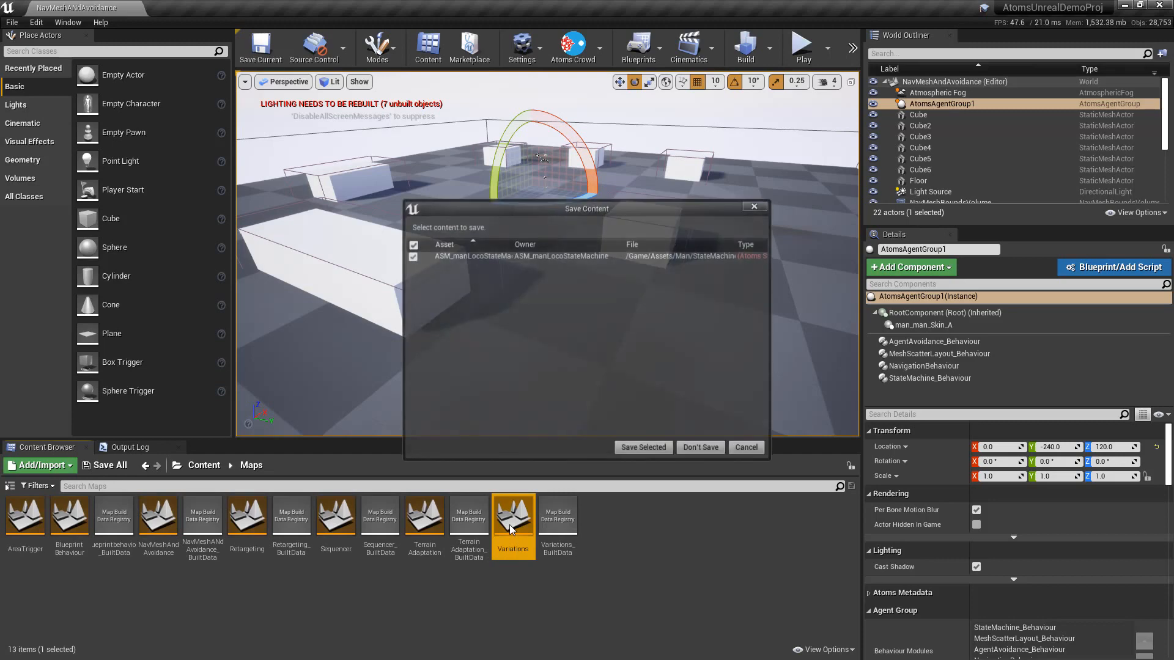
click(702, 448)
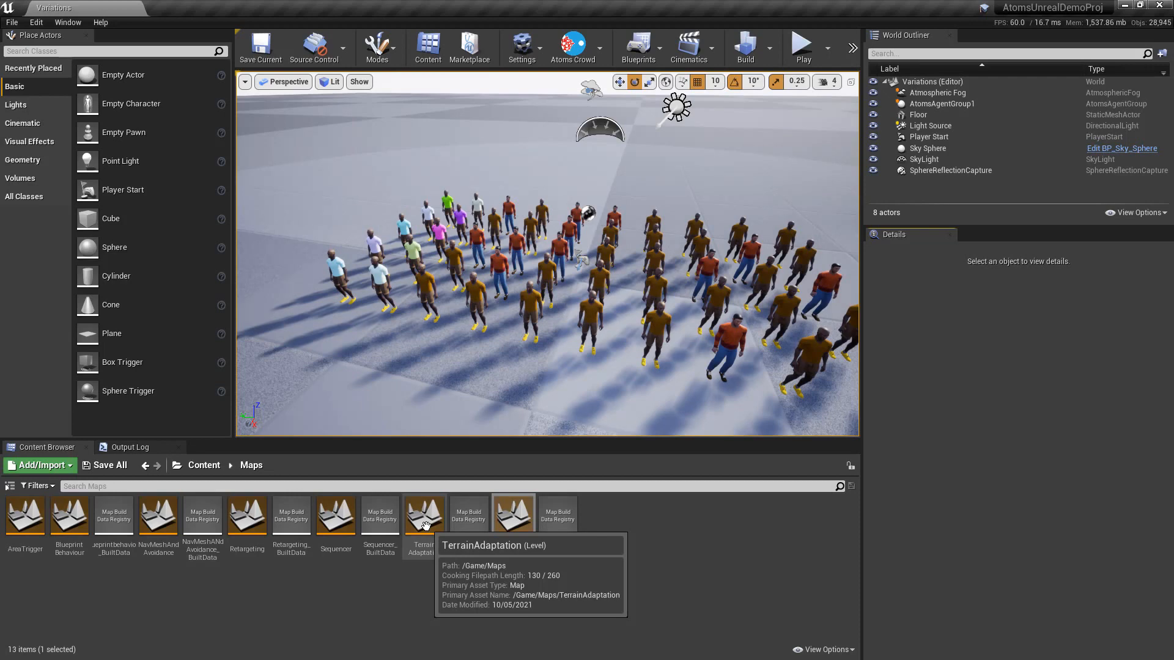
click(941, 103)
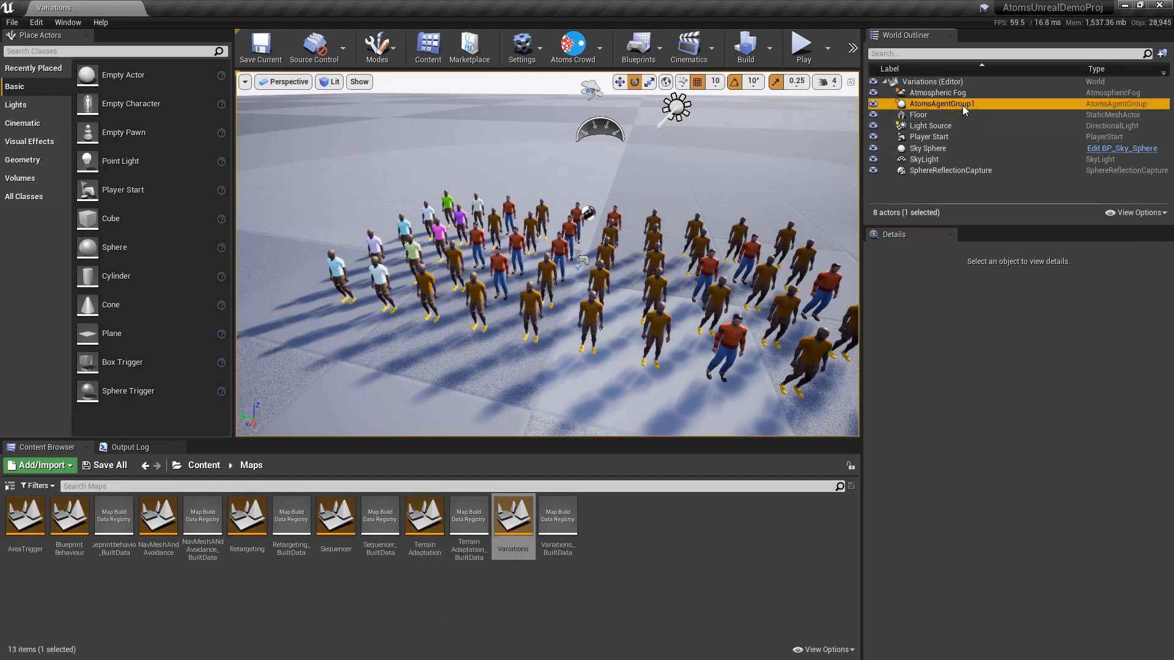
- Switch the agent group's View Mode to Skin to compare the agents, and return it to Variations
scroll(944, 479, down, 8)
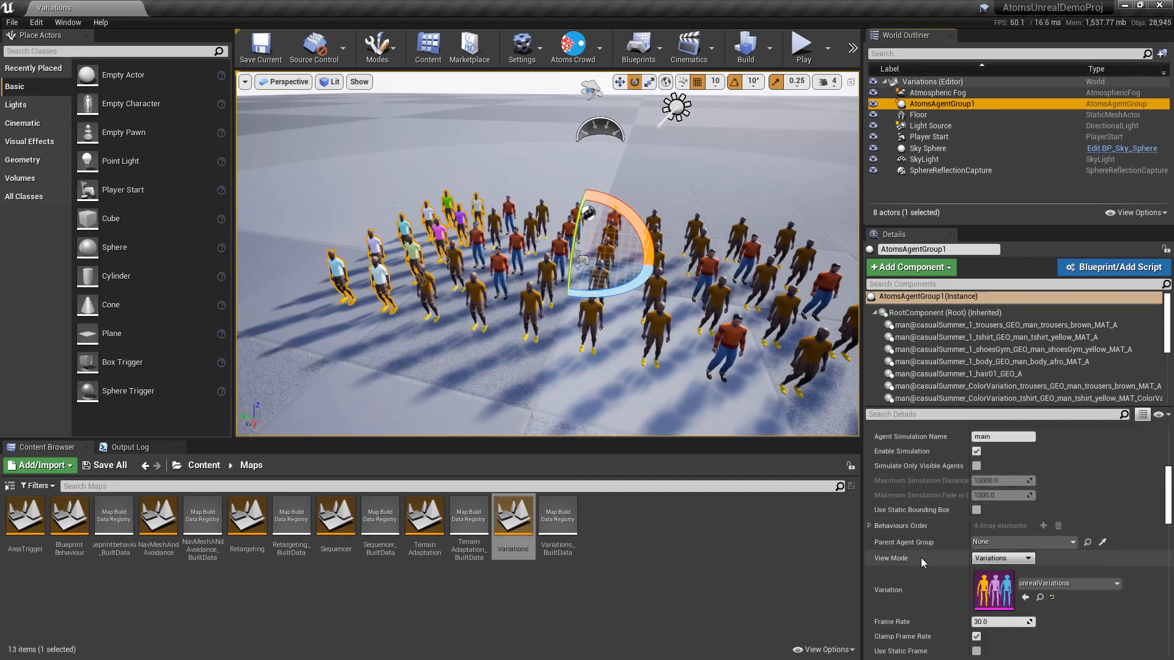
click(1000, 558)
click(998, 575)
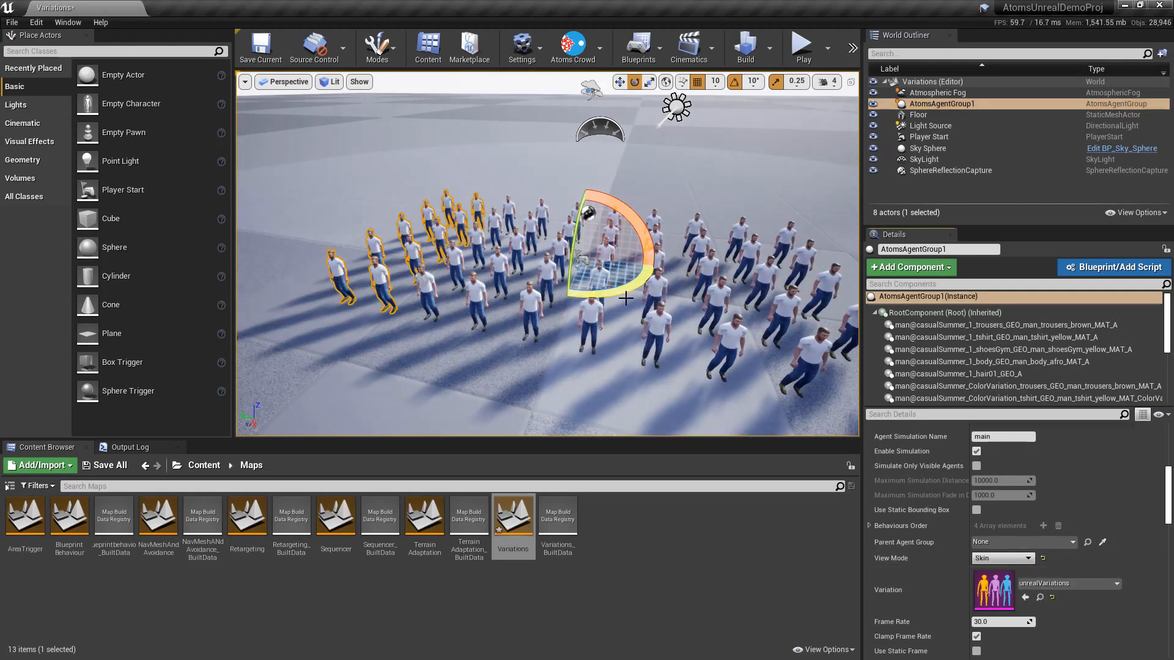
right_drag(626, 297, 678, 297)
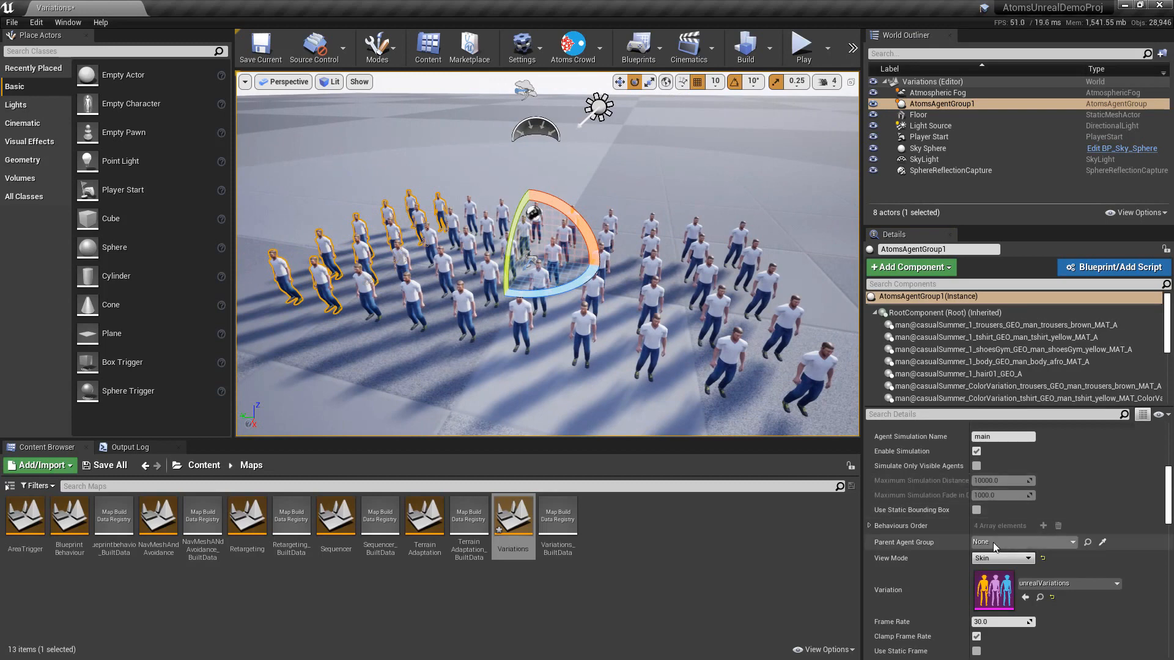
click(999, 558)
click(994, 582)
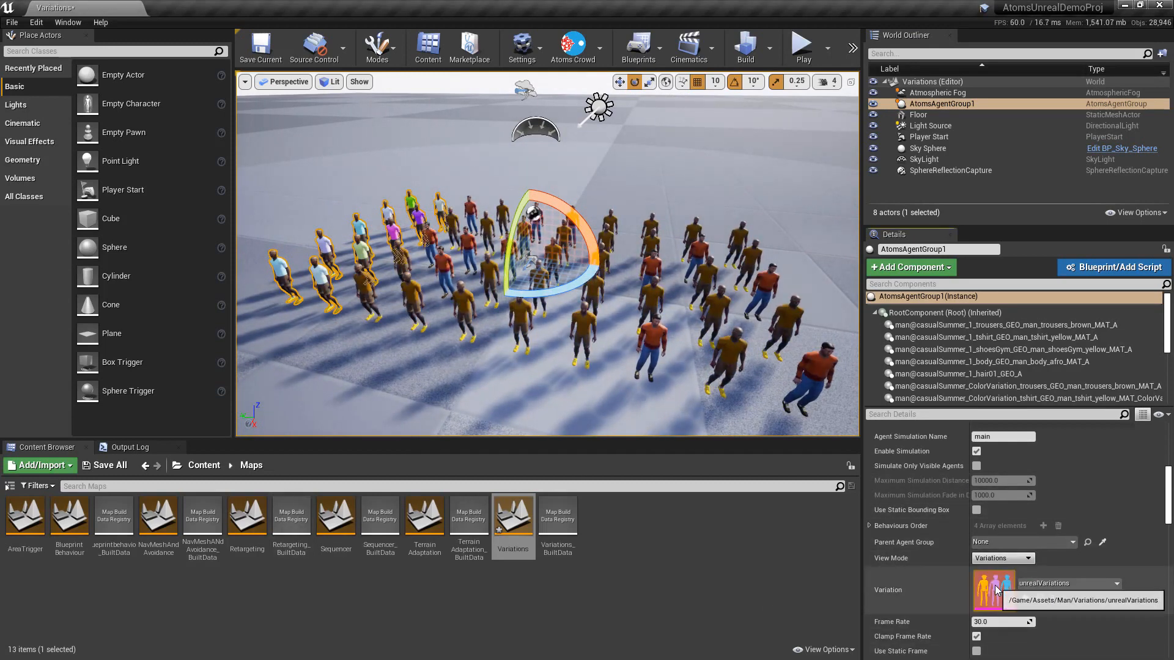
- Examine the variations mapped to AT_man in the unrealVariations asset, locate the asset in the project content, and close its editor
double_click(993, 588)
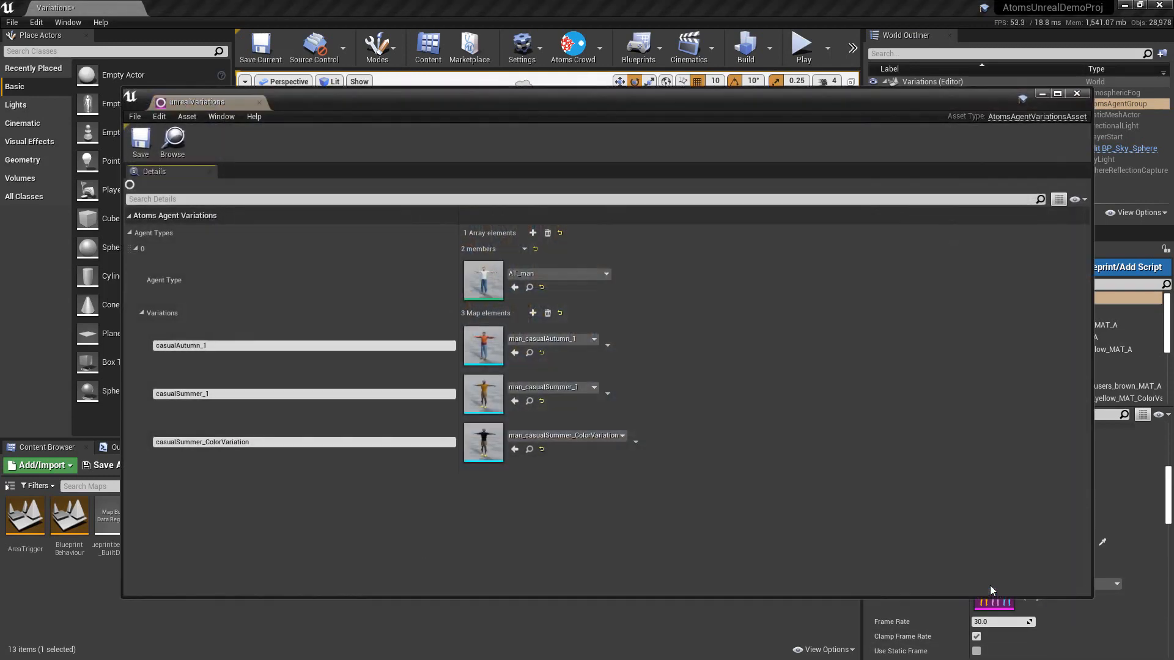
click(1077, 93)
click(1039, 597)
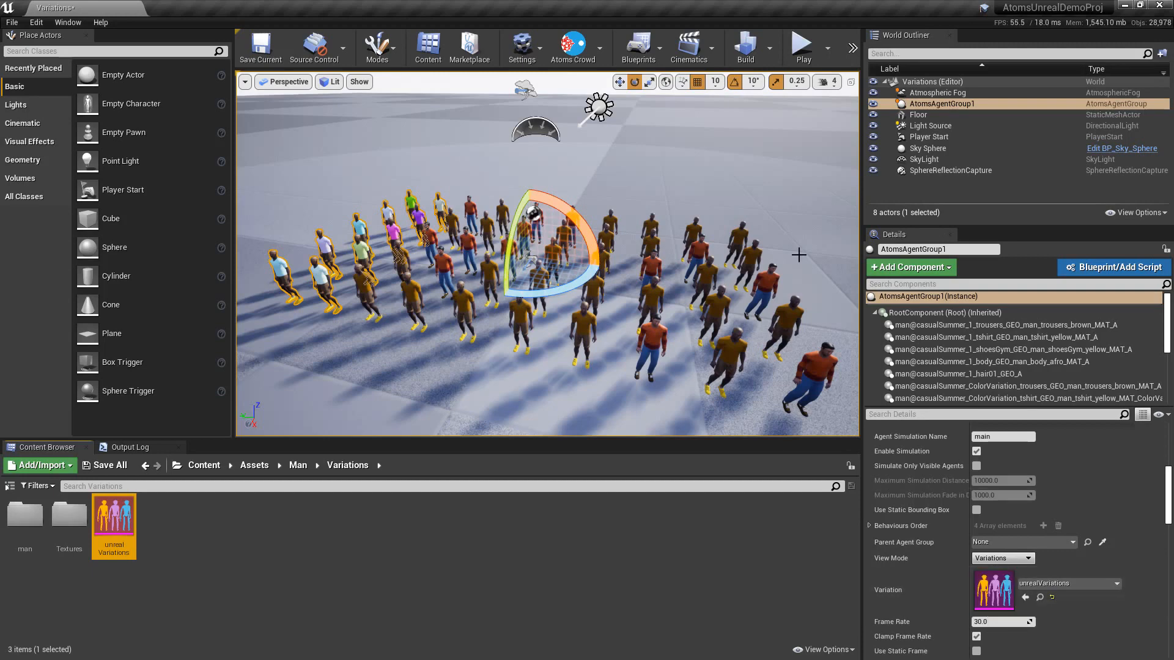
double_click(987, 586)
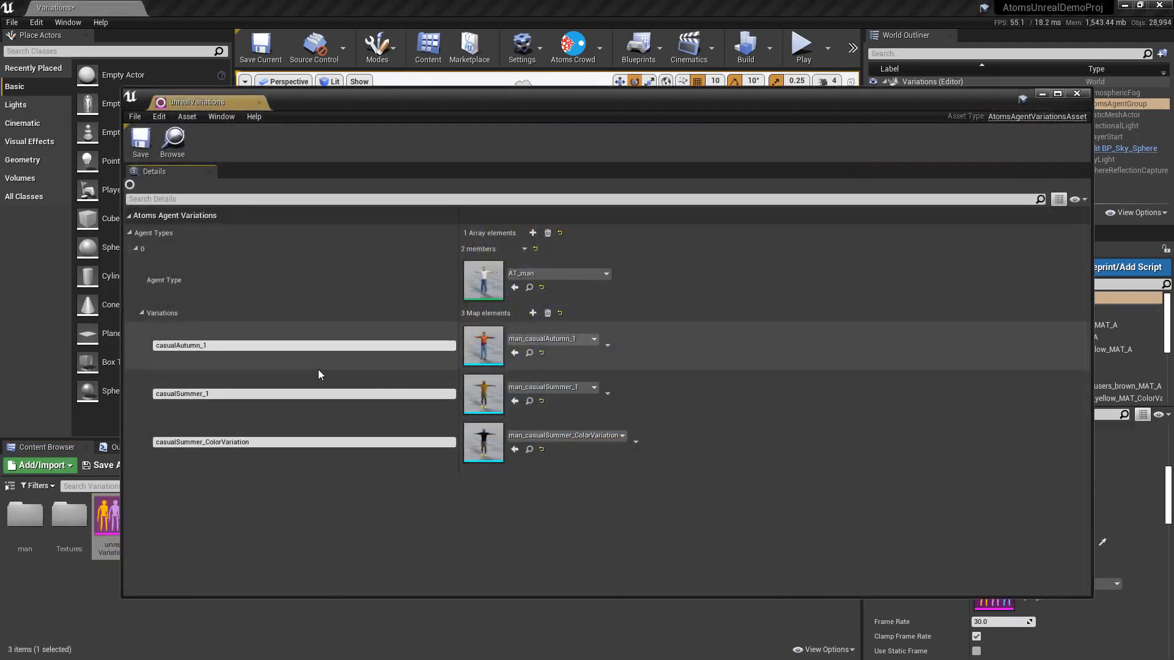
drag(401, 105, 319, 93)
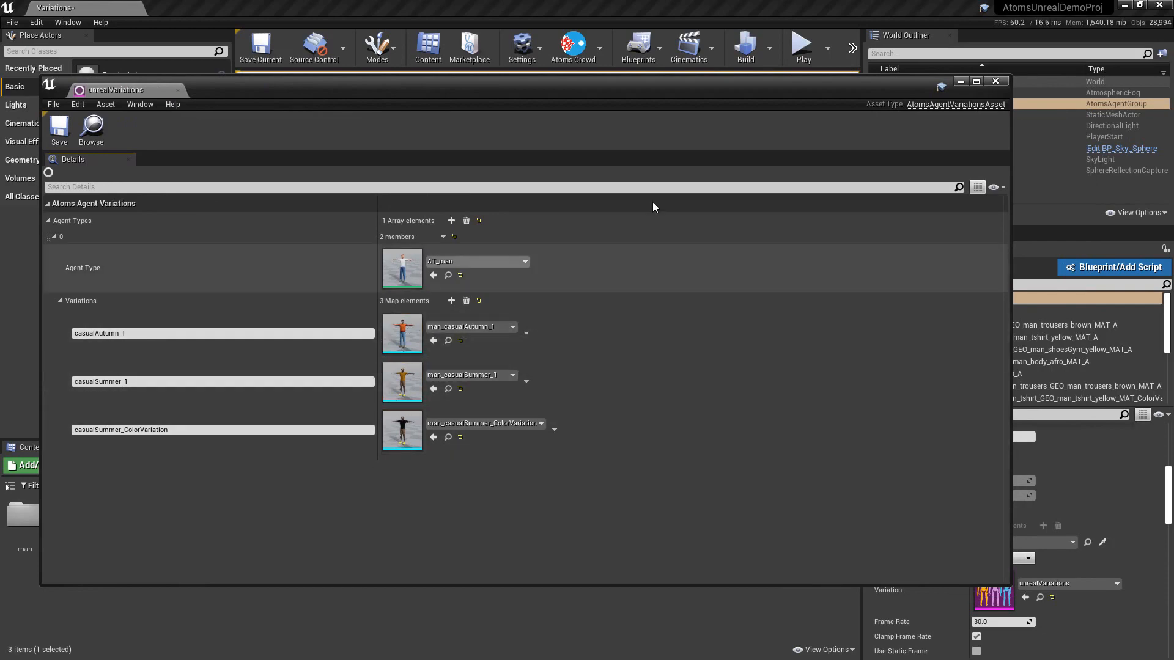
click(1002, 83)
- Open the Variation Name overrides of Variations_Behaviour and review the variation assigned to each agent
scroll(953, 379, down, 5)
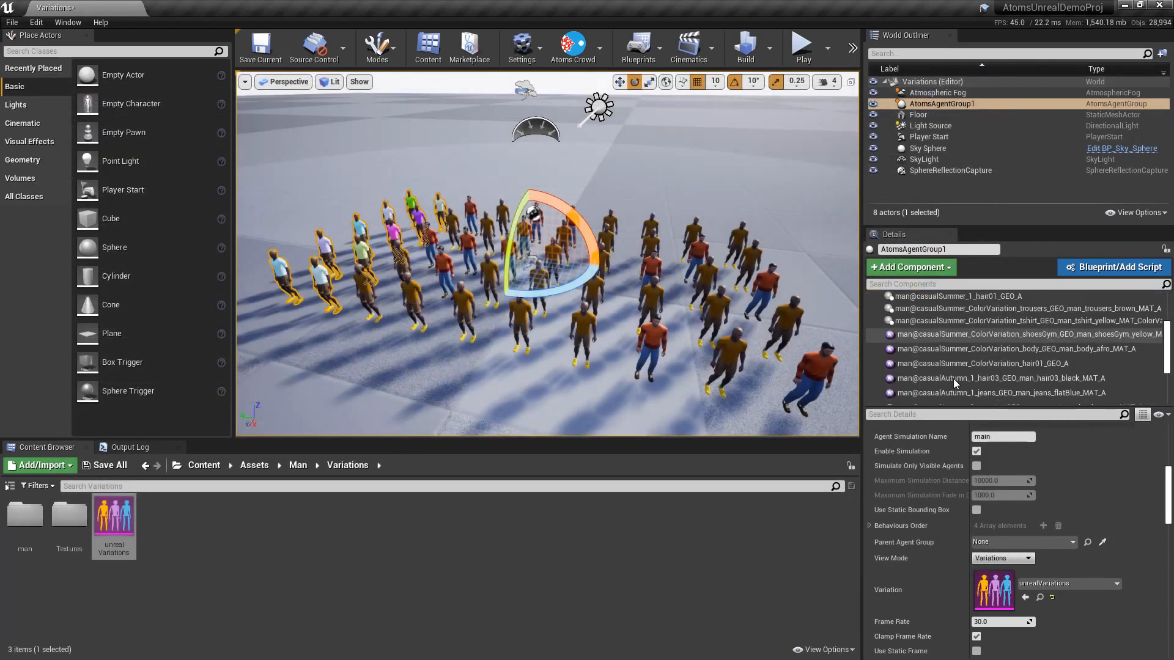
click(924, 386)
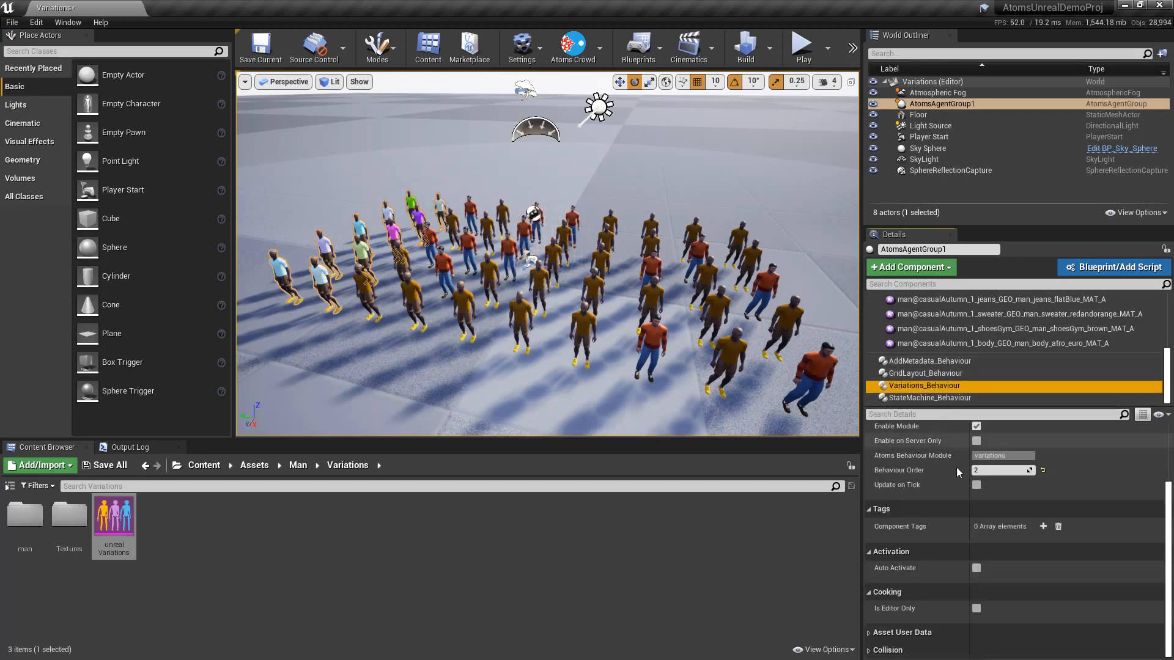
click(1040, 480)
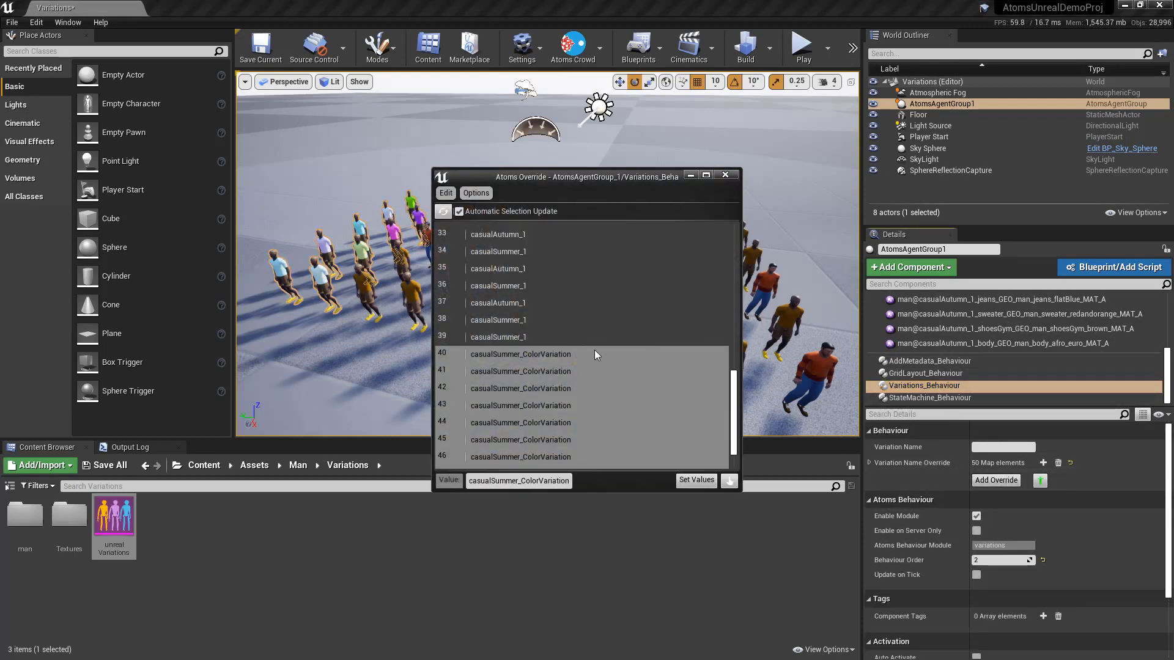
drag(576, 179, 704, 176)
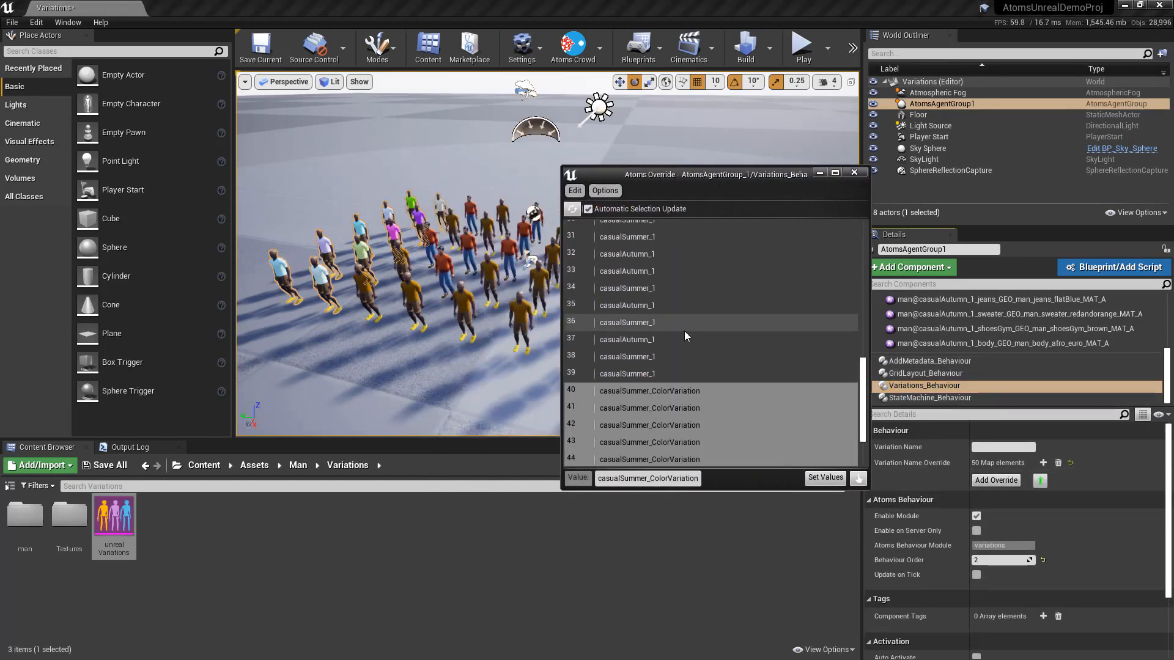
scroll(676, 361, down, 1)
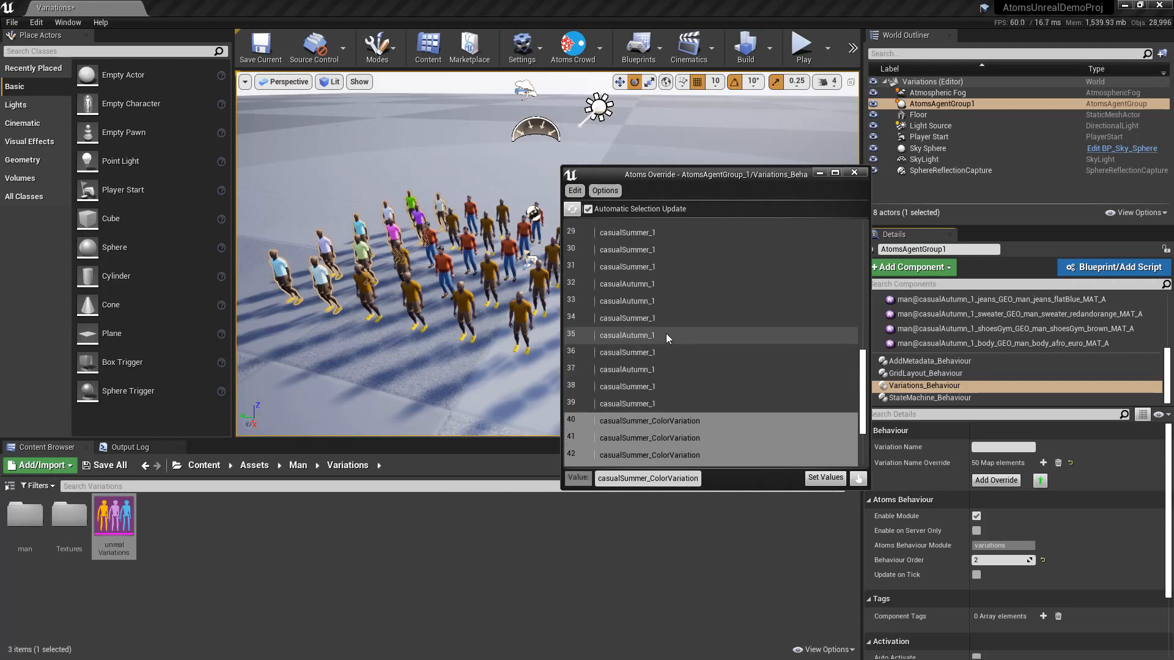
scroll(665, 332, up, 1)
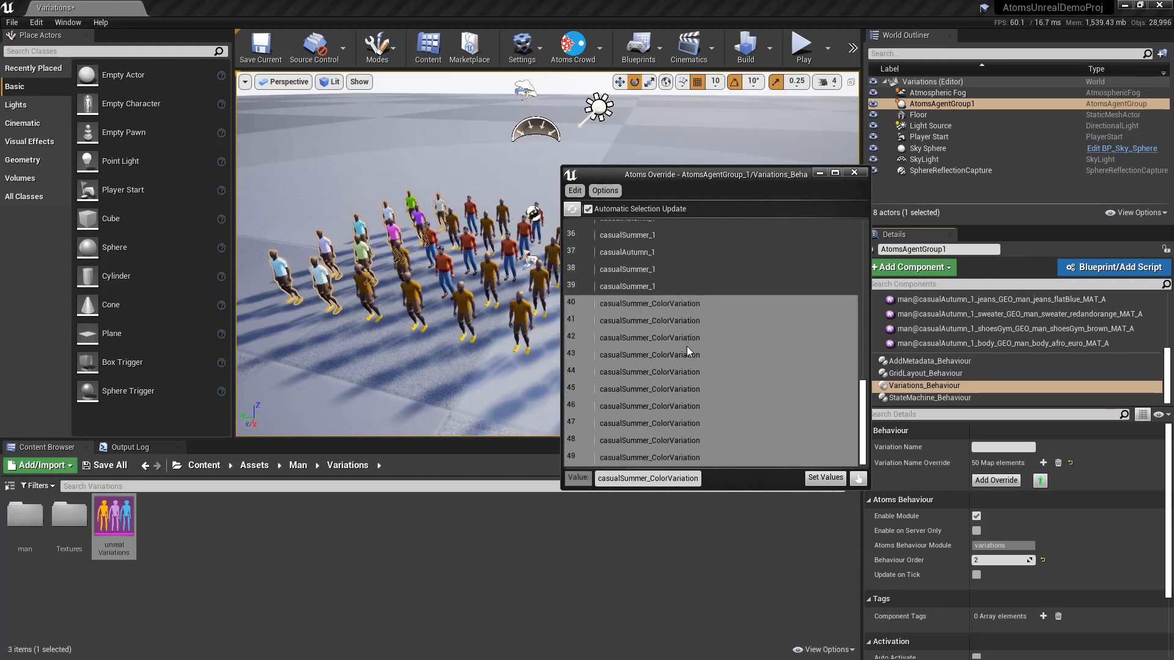
scroll(672, 367, up, 3)
scroll(658, 303, up, 5)
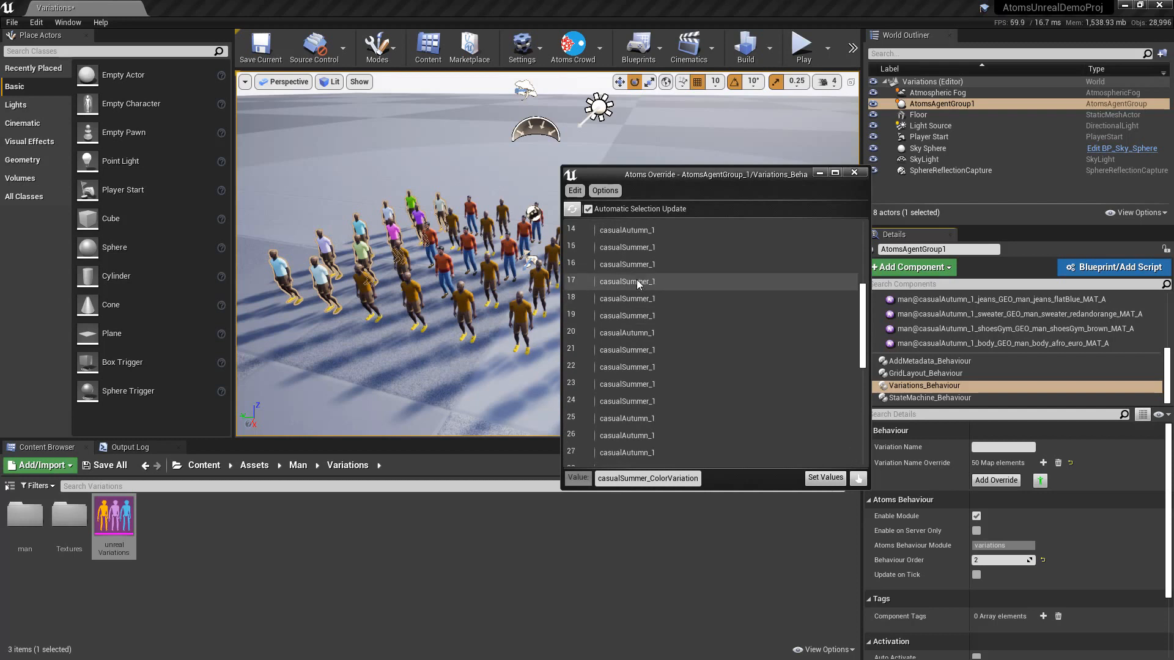
scroll(670, 270, up, 4)
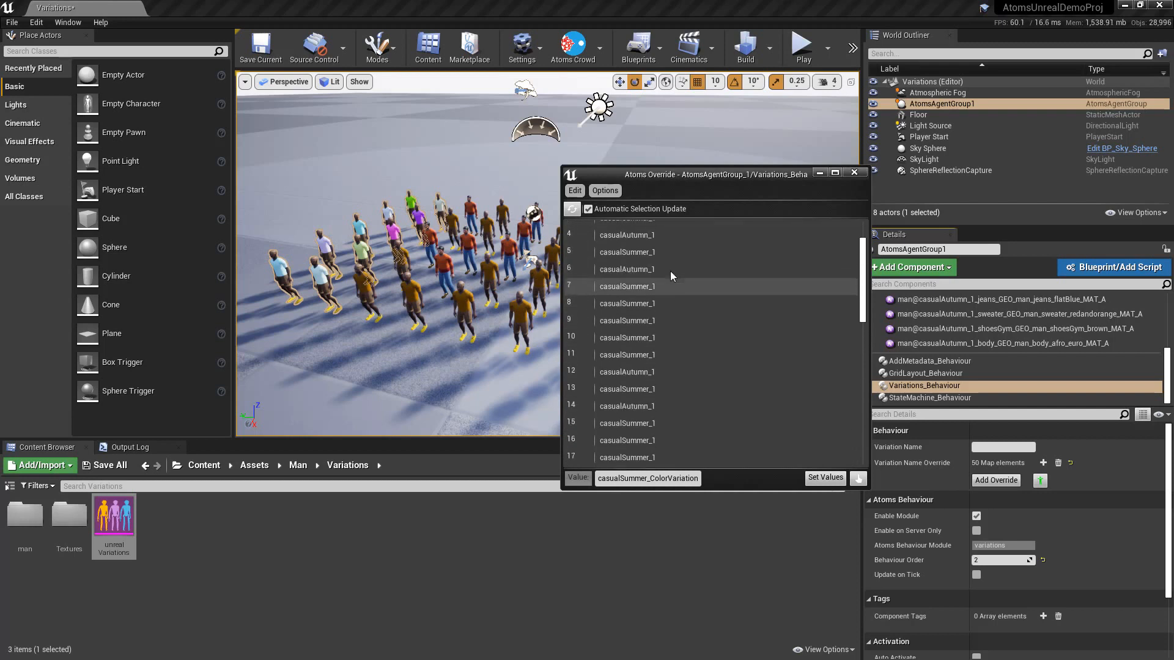
- Clear all agent overrides for the variation names, undo the clearing, and close the override editor
click(575, 190)
click(588, 227)
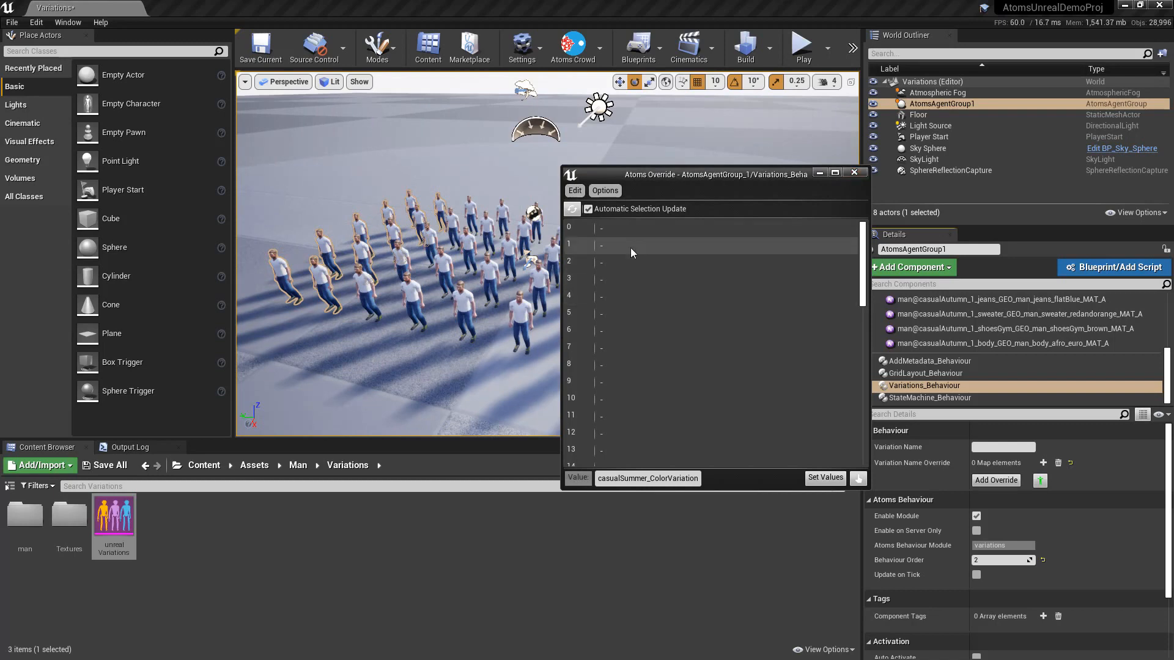
key(ctrl+z)
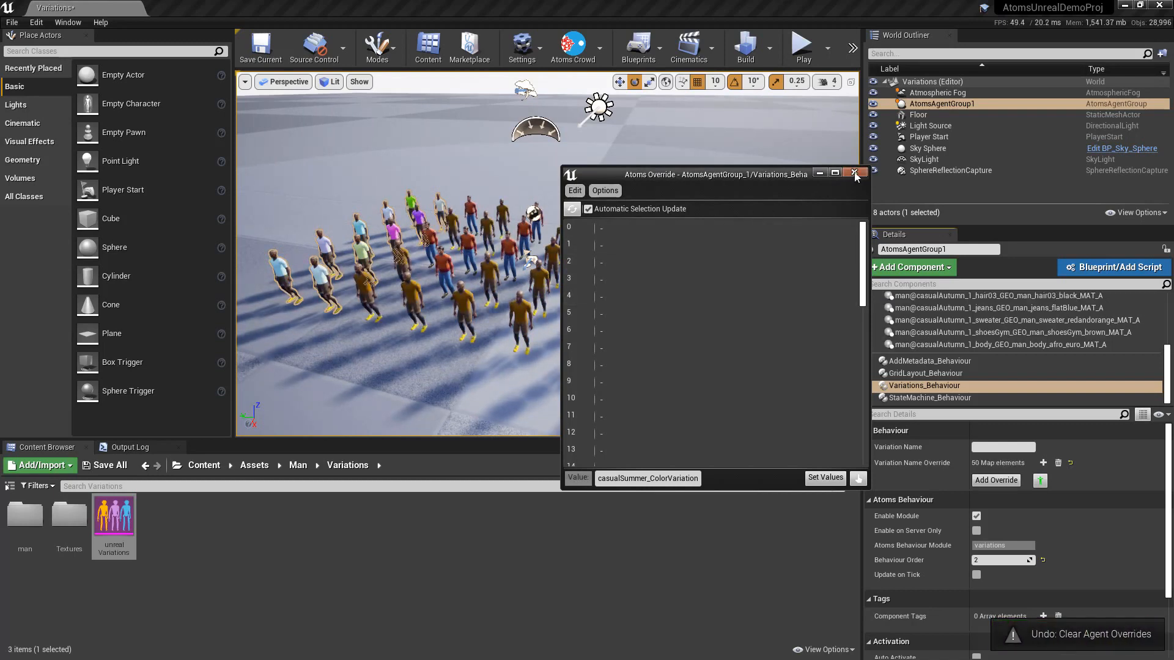
click(854, 172)
- Reopen the Variation Name overrides of Variations_Behaviour, review the variation assigned to each agent, and close the editor
click(934, 386)
click(996, 481)
scroll(557, 290, up, 10)
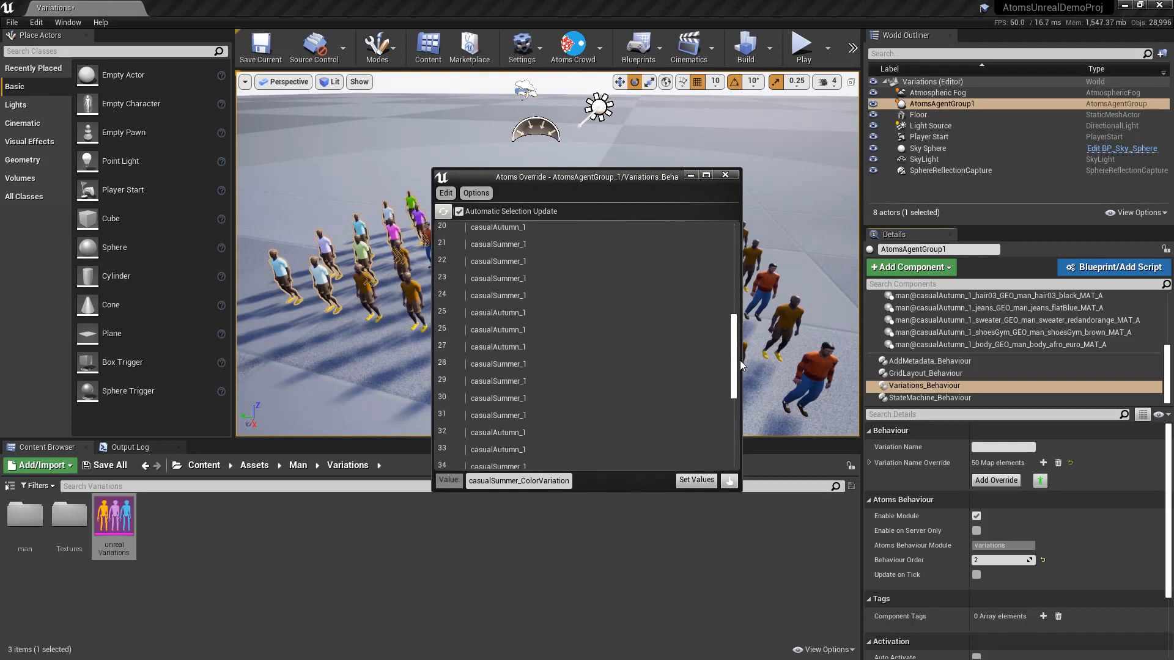
drag(740, 360, 737, 400)
scroll(566, 398, down, 2)
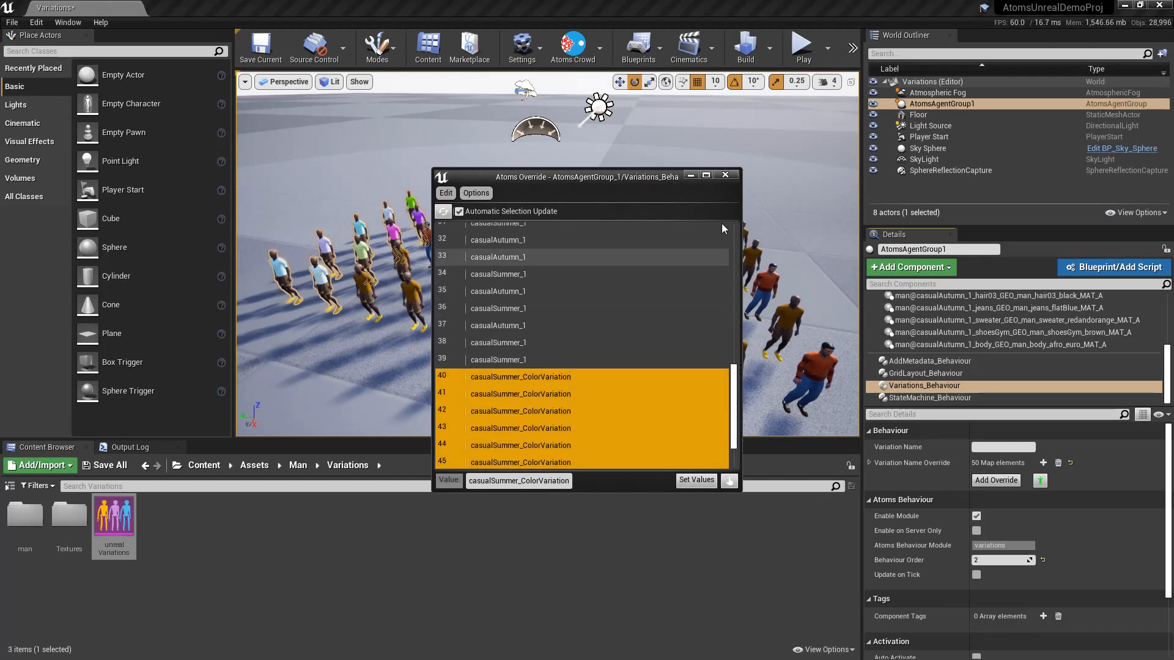
click(726, 175)
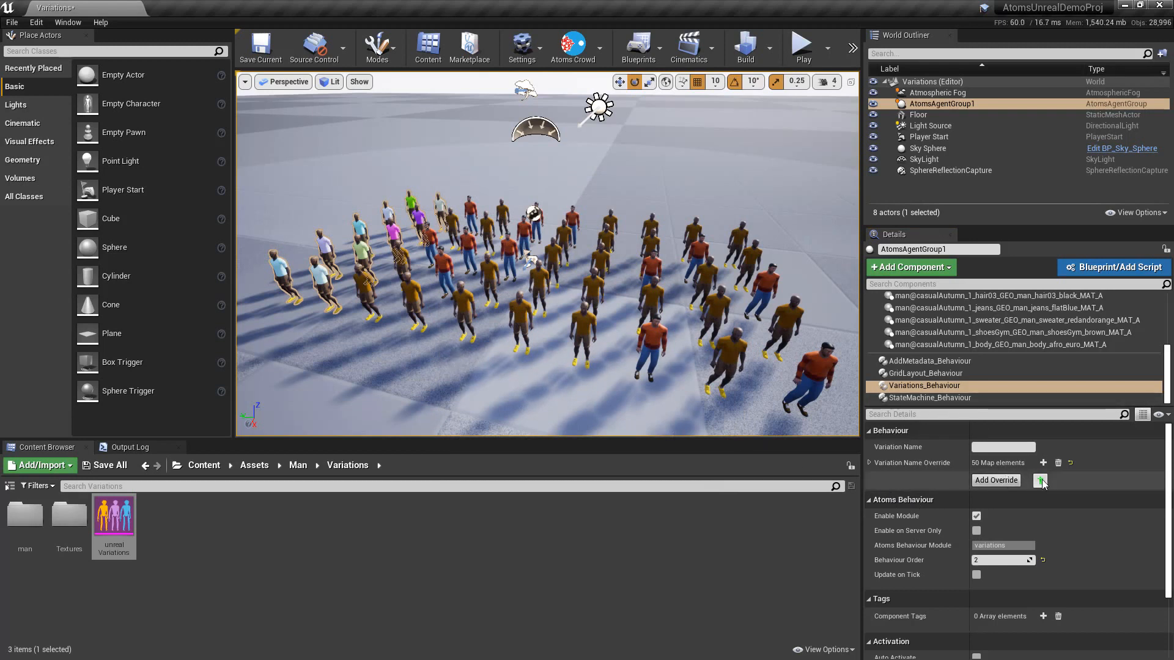
- Open the unrealVariations asset and inspect its casualAutumn_1, casualSummer_1 and casualSummer_ColorVariation variations
double_click(126, 520)
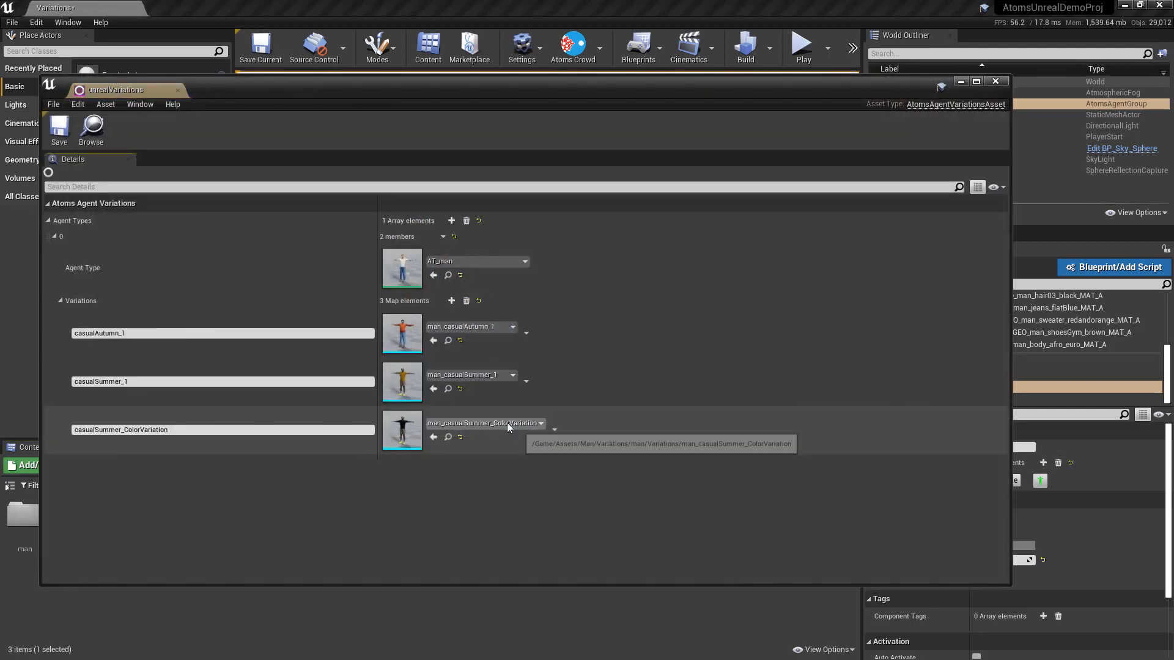
double_click(402, 339)
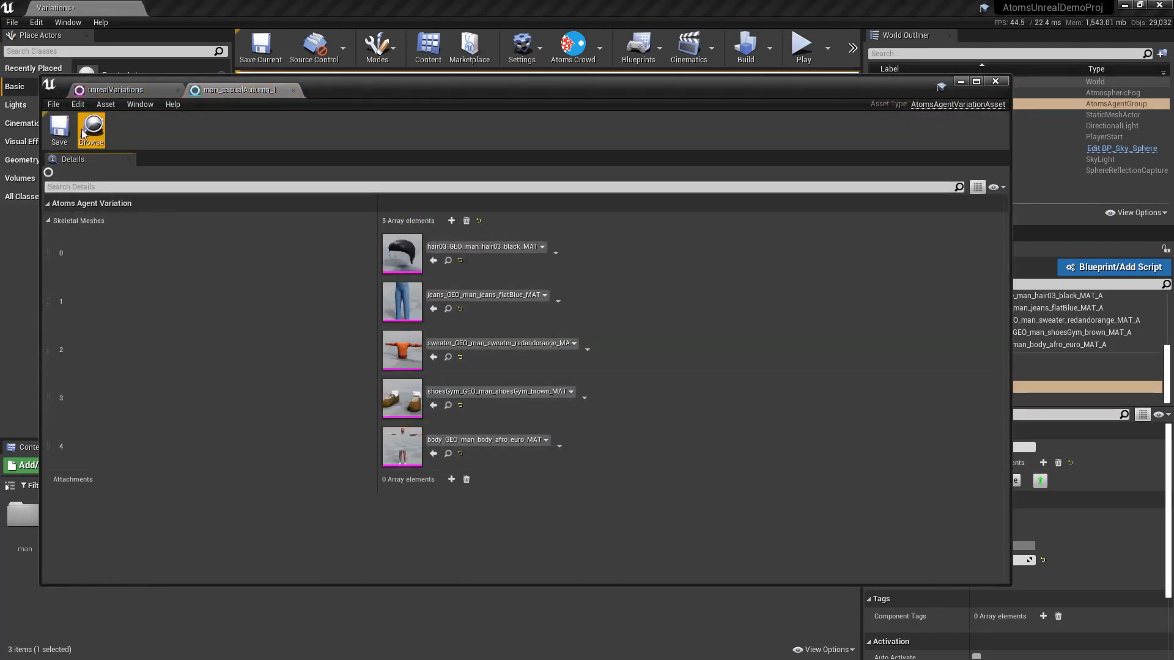
click(115, 90)
double_click(403, 386)
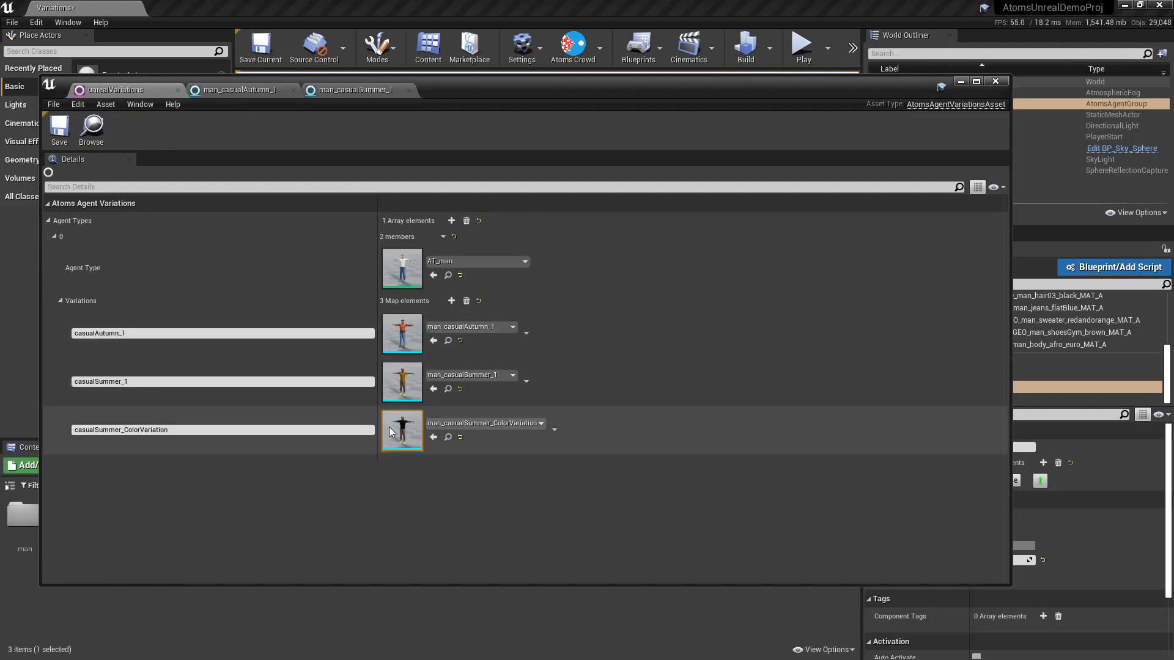
double_click(401, 429)
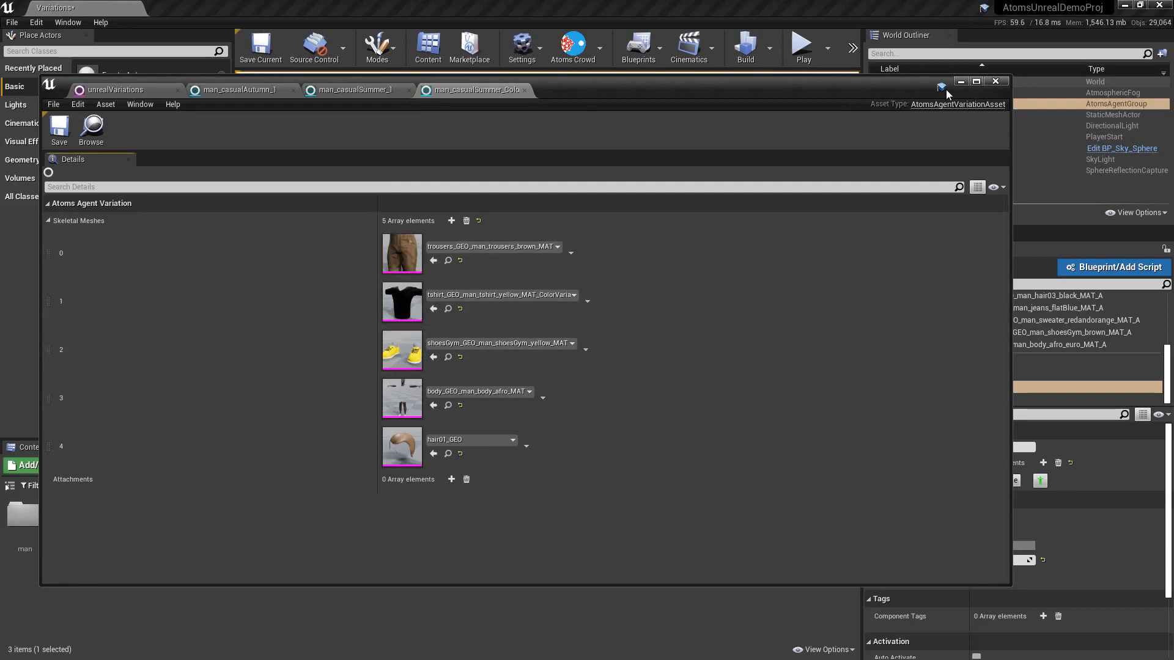
drag(945, 89, 1172, 107)
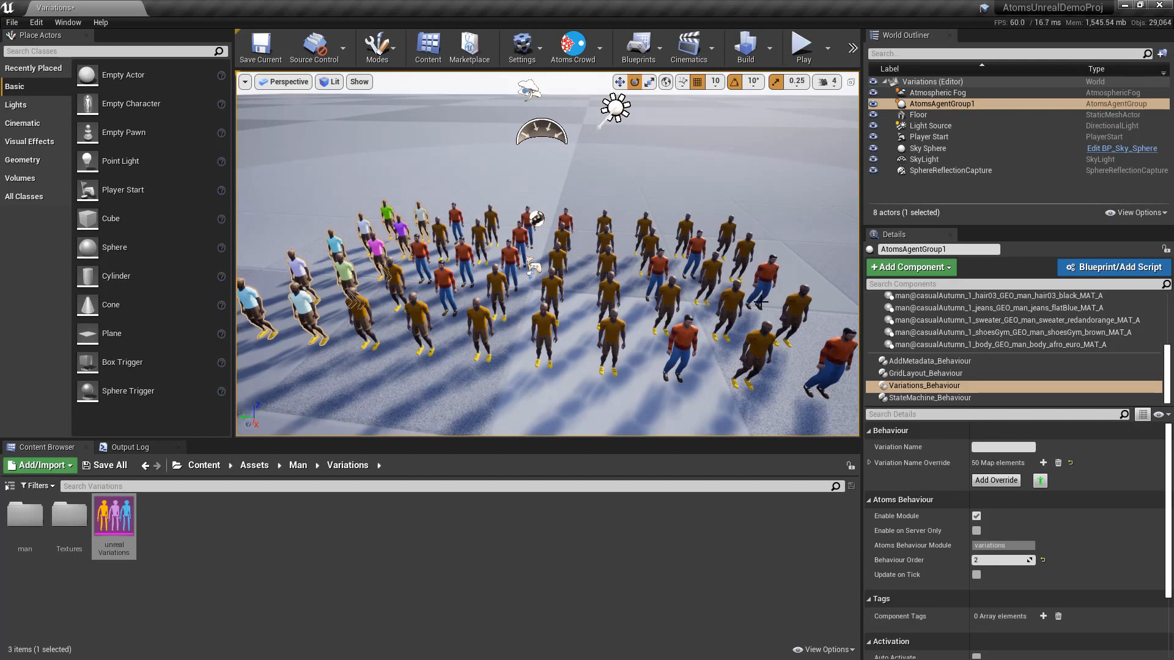
- Examine the AddMetadata_Behaviour settings and its Vec 3Value overrides for agents 40 to 49
click(929, 361)
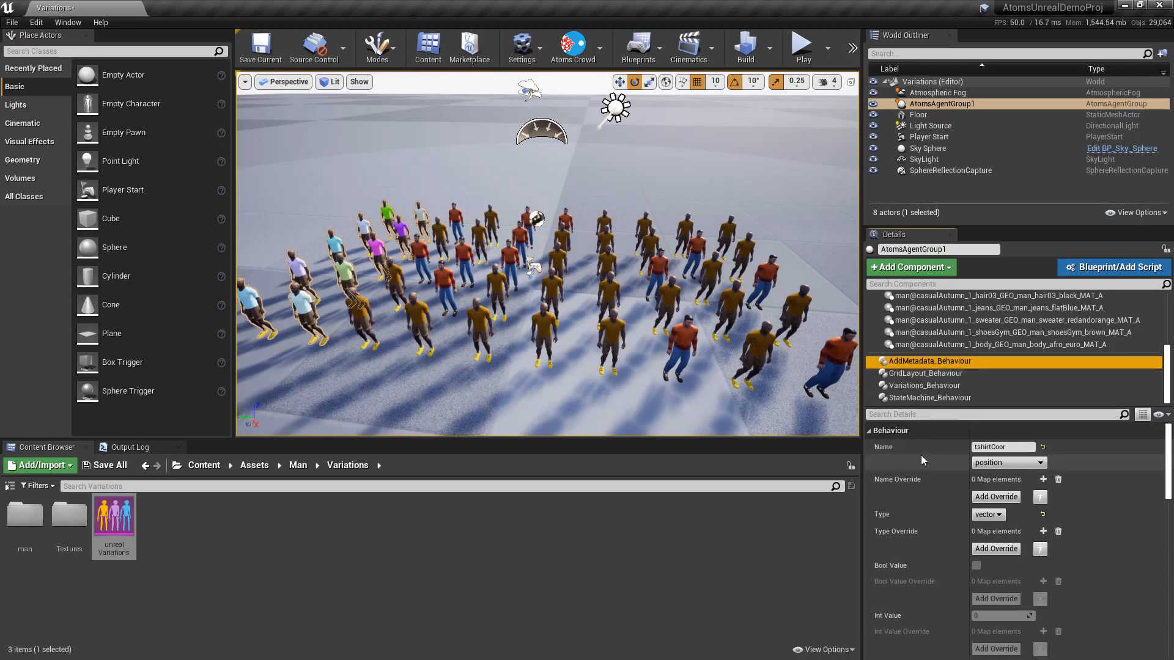
scroll(918, 457, down, 1)
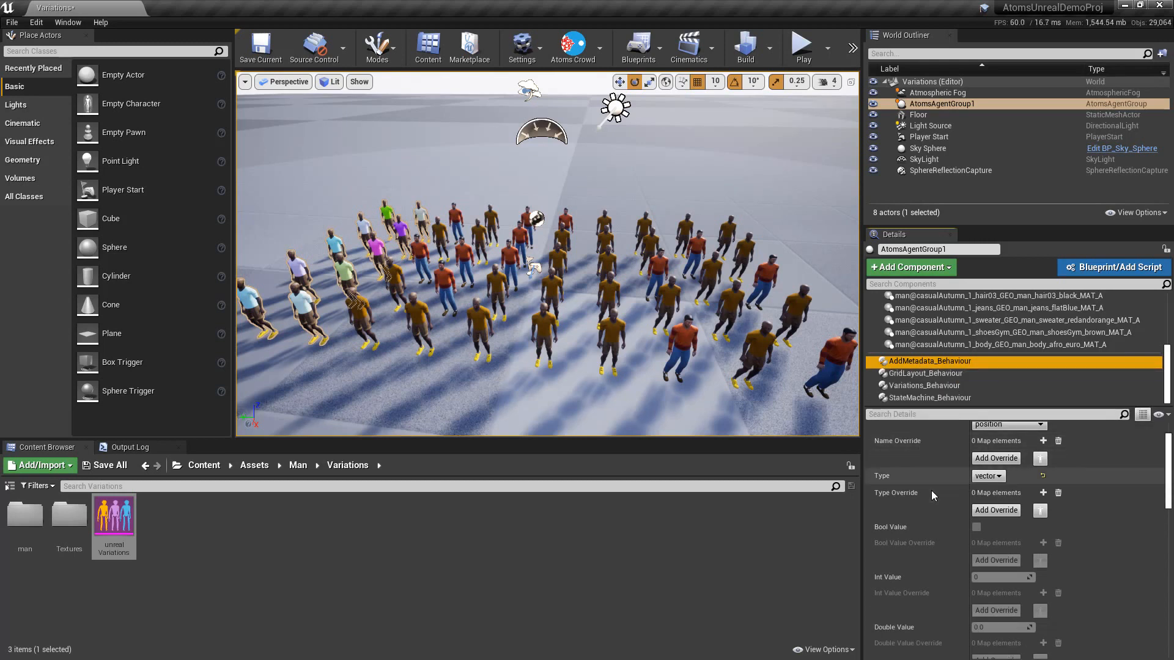
scroll(930, 490, down, 5)
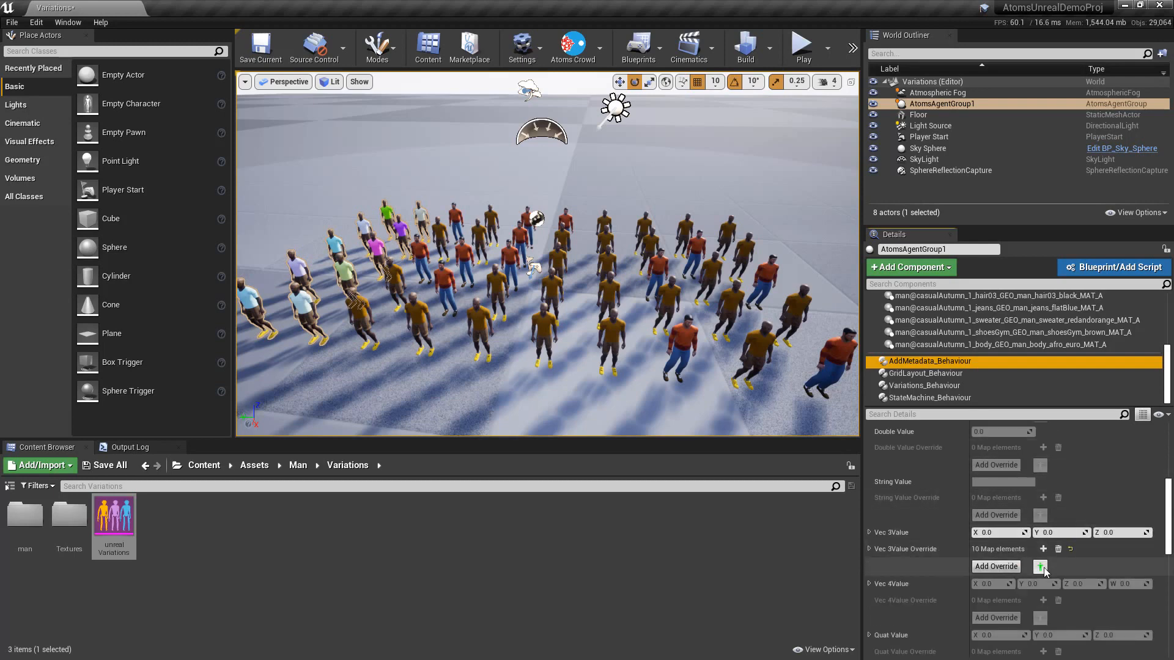
click(1039, 567)
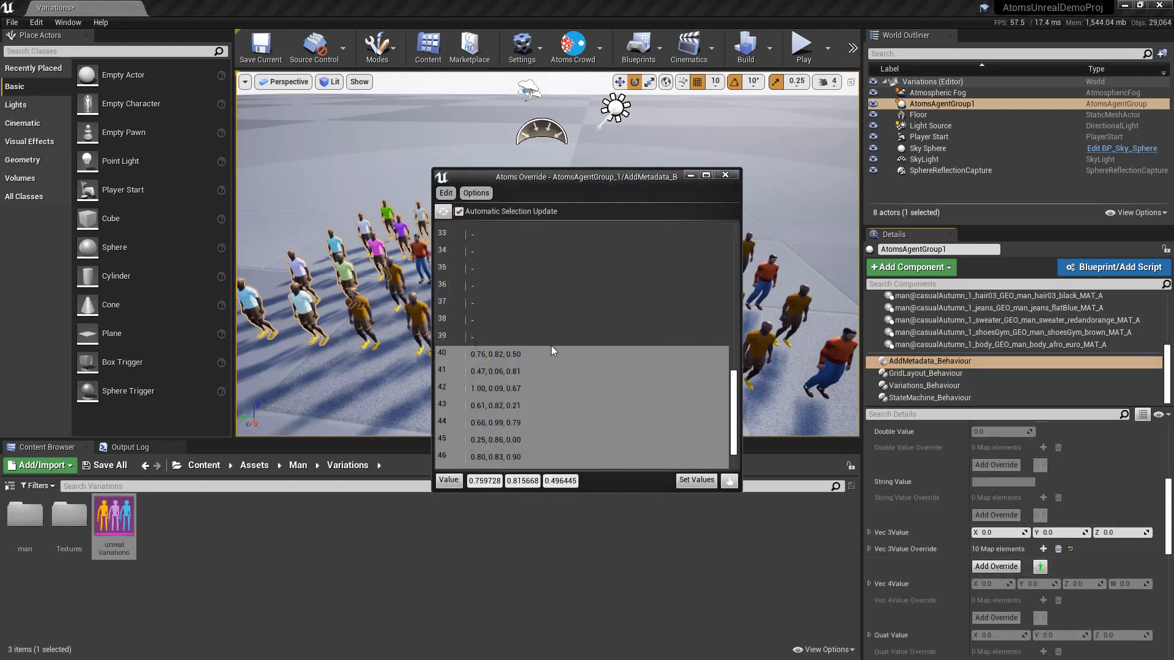
scroll(551, 346, down, 1)
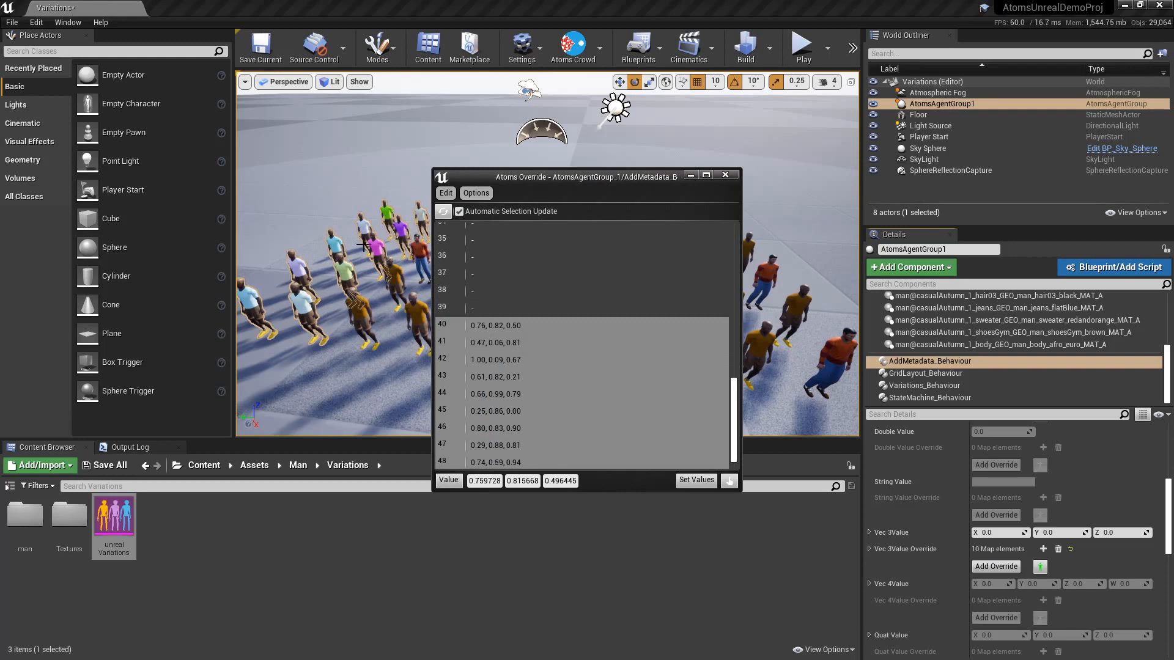
scroll(532, 346, down, 1)
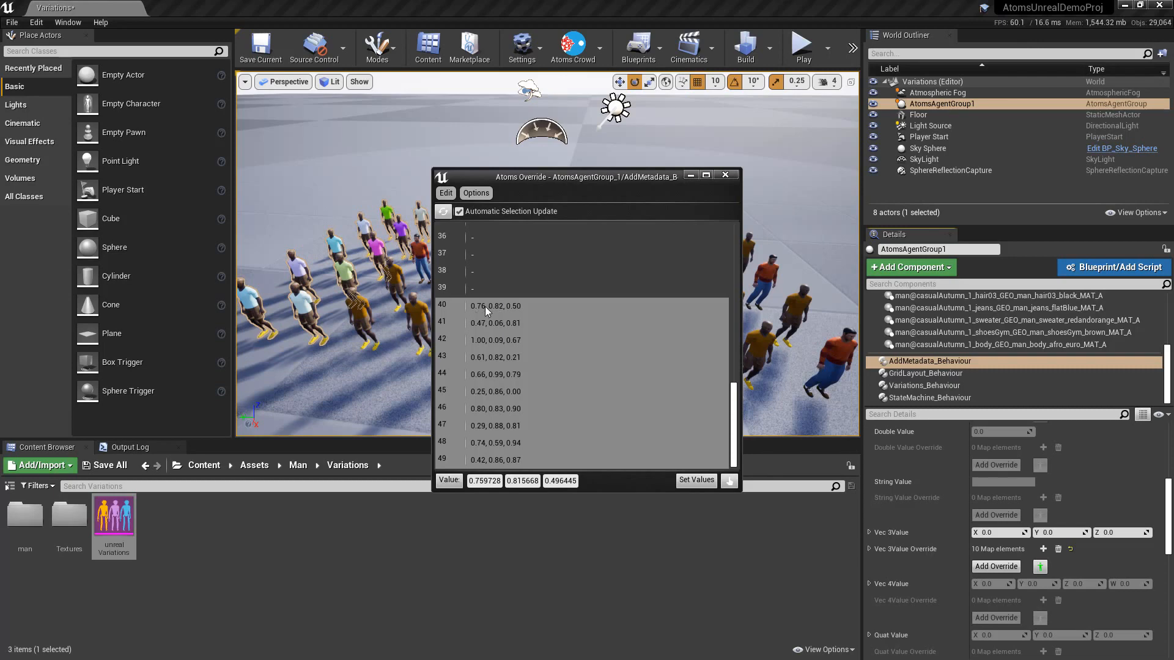
click(733, 177)
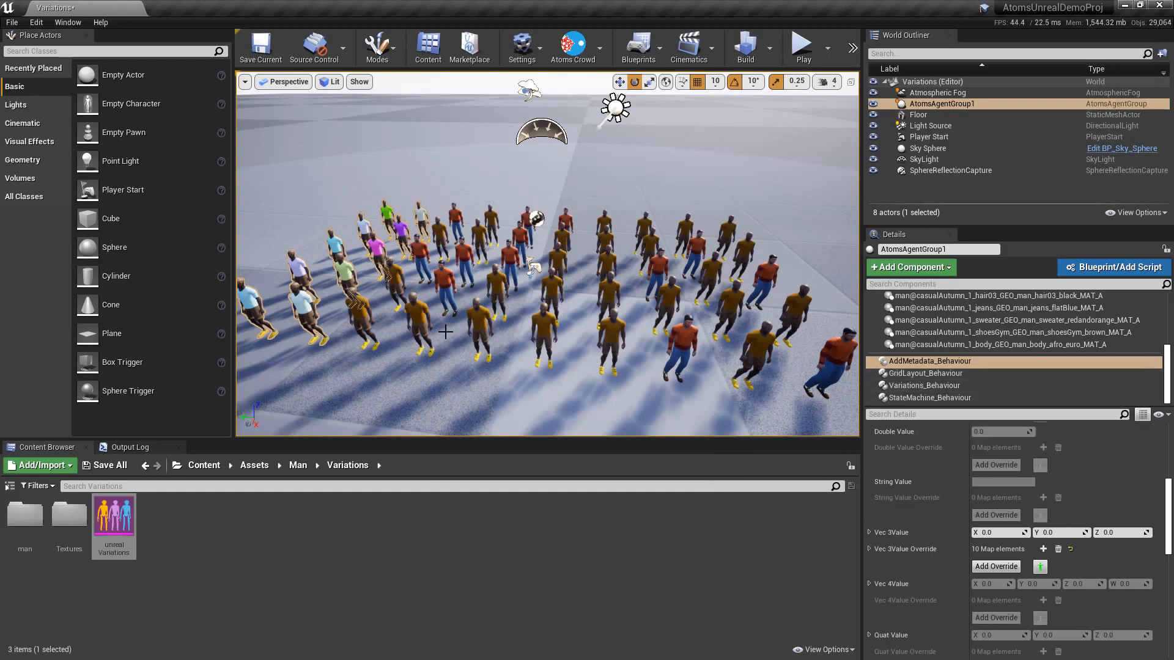
- Open the T-shirt mesh of the casualSummer_ColorVariation variation and inspect the node graph of its material
click(302, 303)
middle_drag(367, 291, 400, 291)
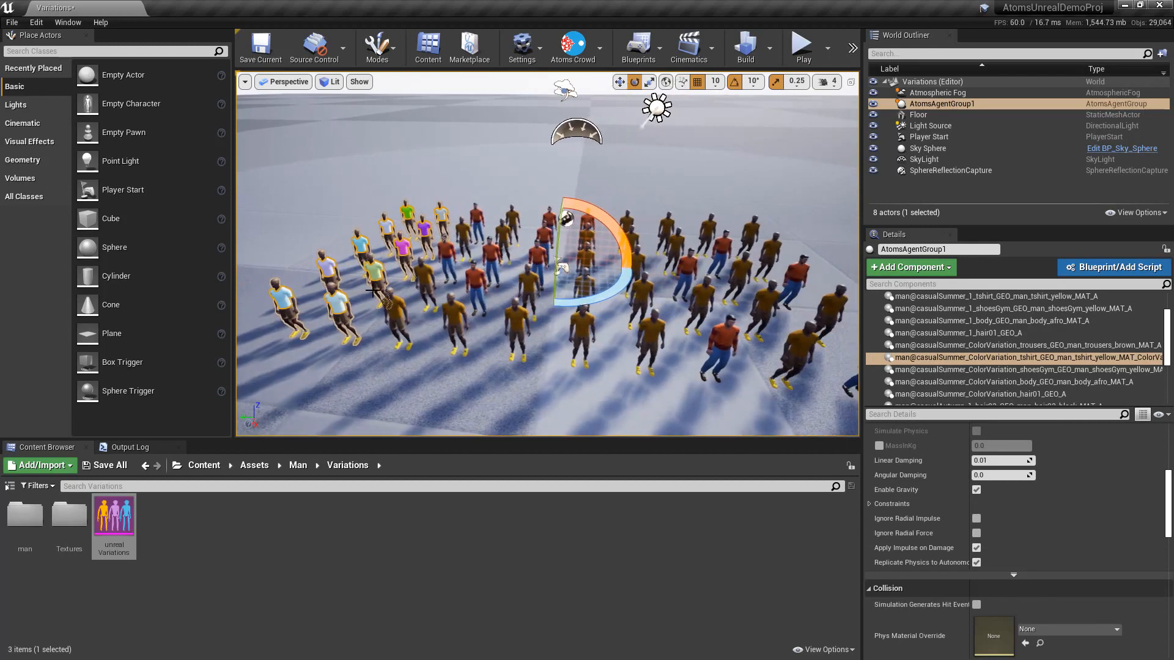
double_click(113, 518)
double_click(461, 453)
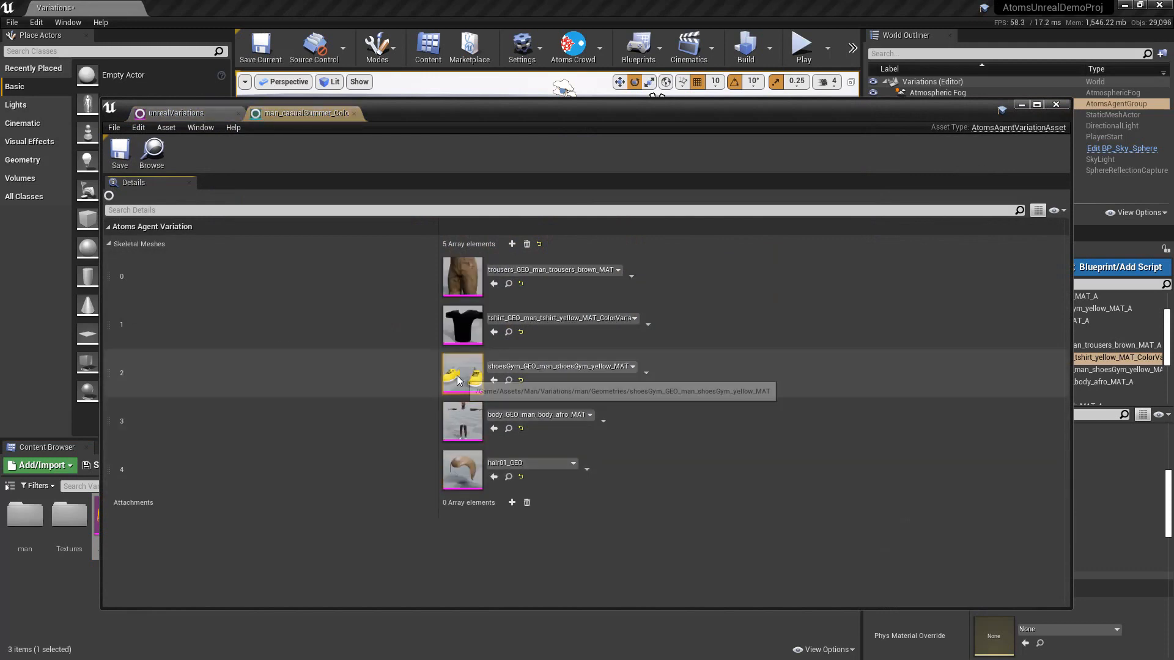
double_click(461, 334)
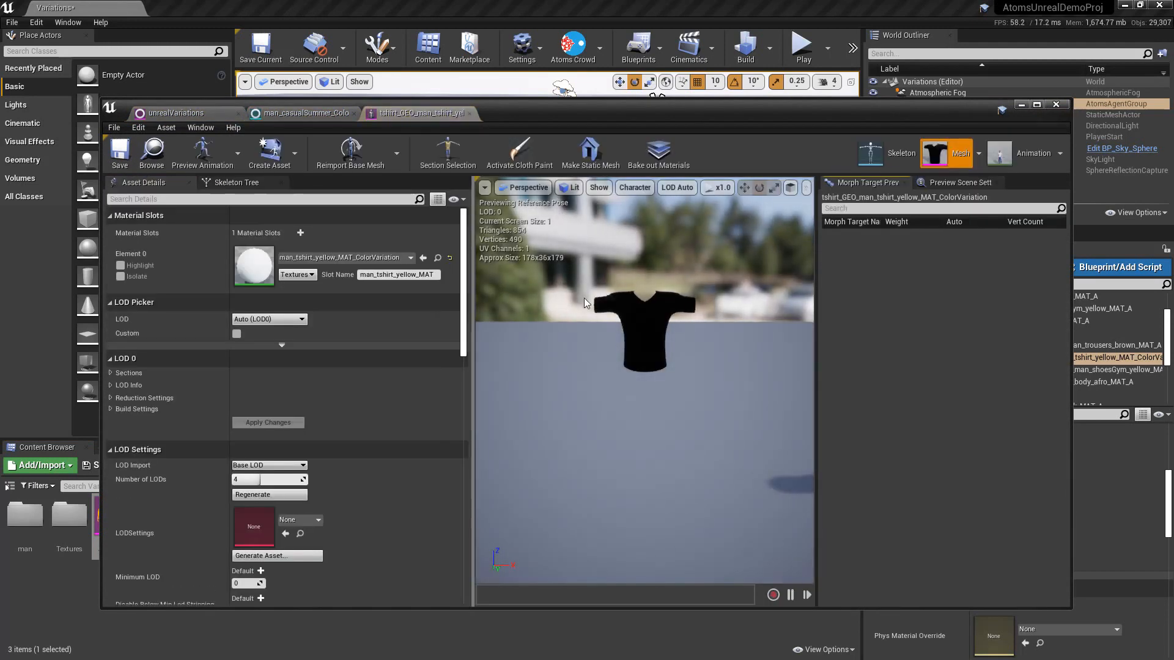
double_click(251, 269)
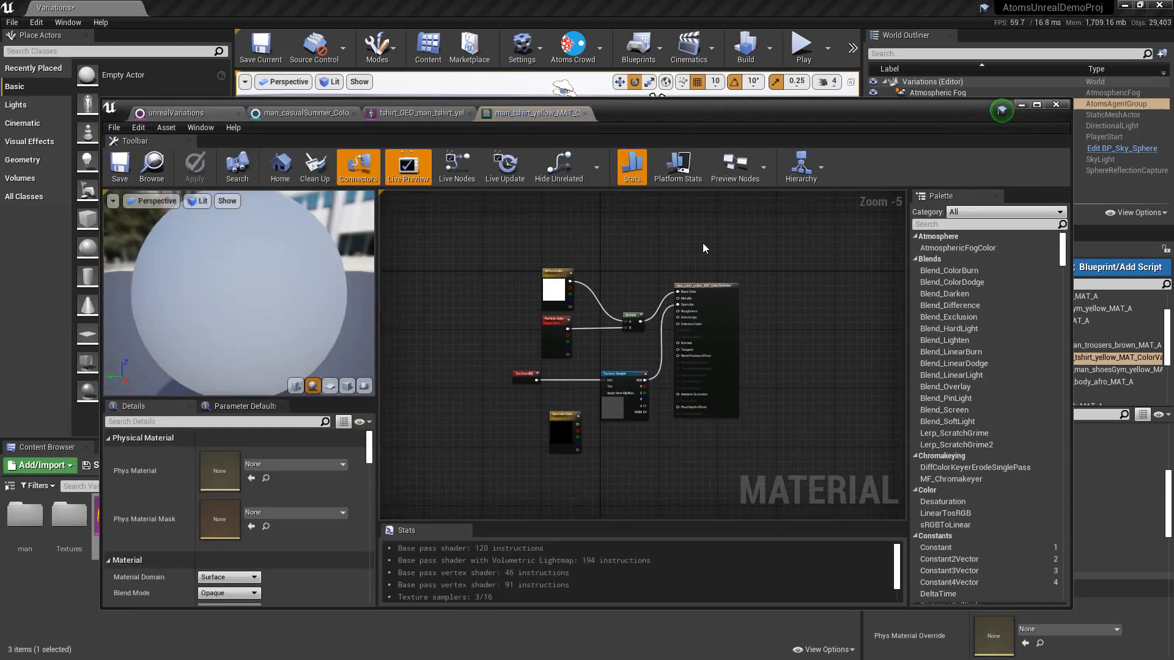
scroll(703, 248, up, 3)
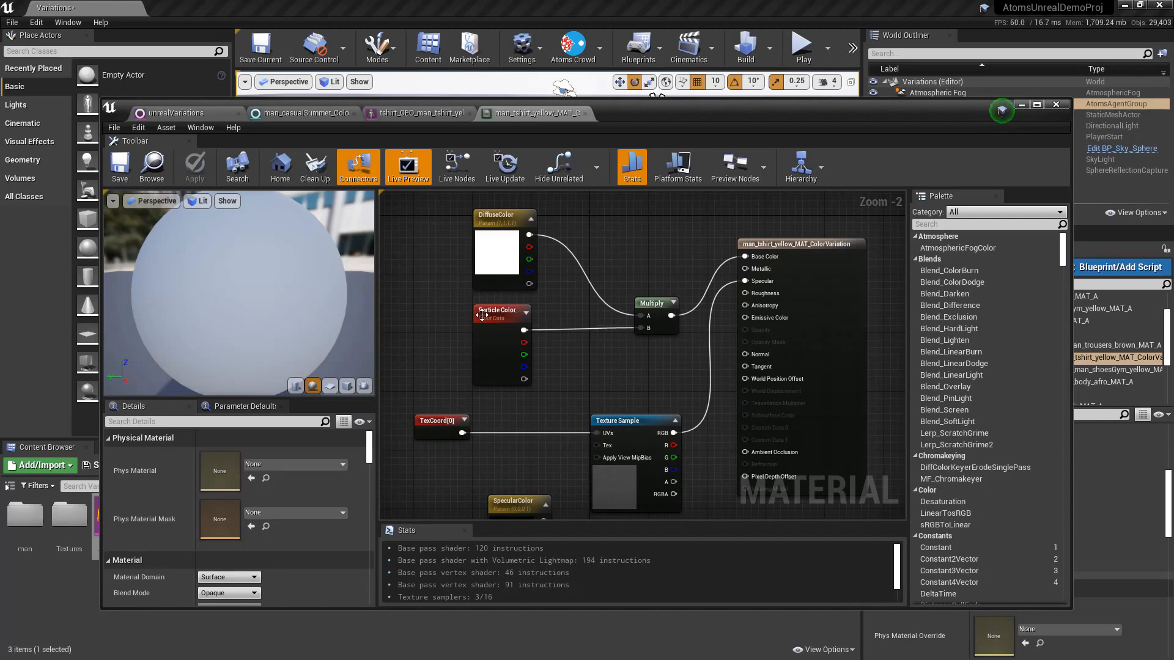
- Check the metadata name set in AddMetadata_Behaviour alongside the T-shirt material graph
drag(734, 114, 525, 112)
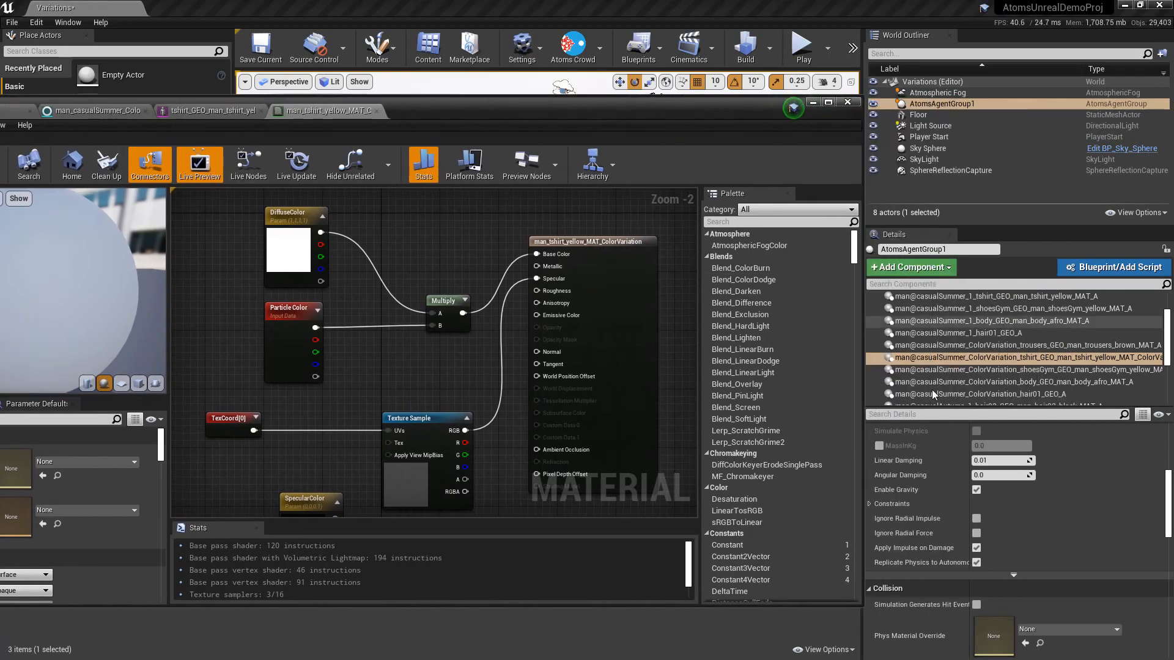
scroll(922, 463, up, 10)
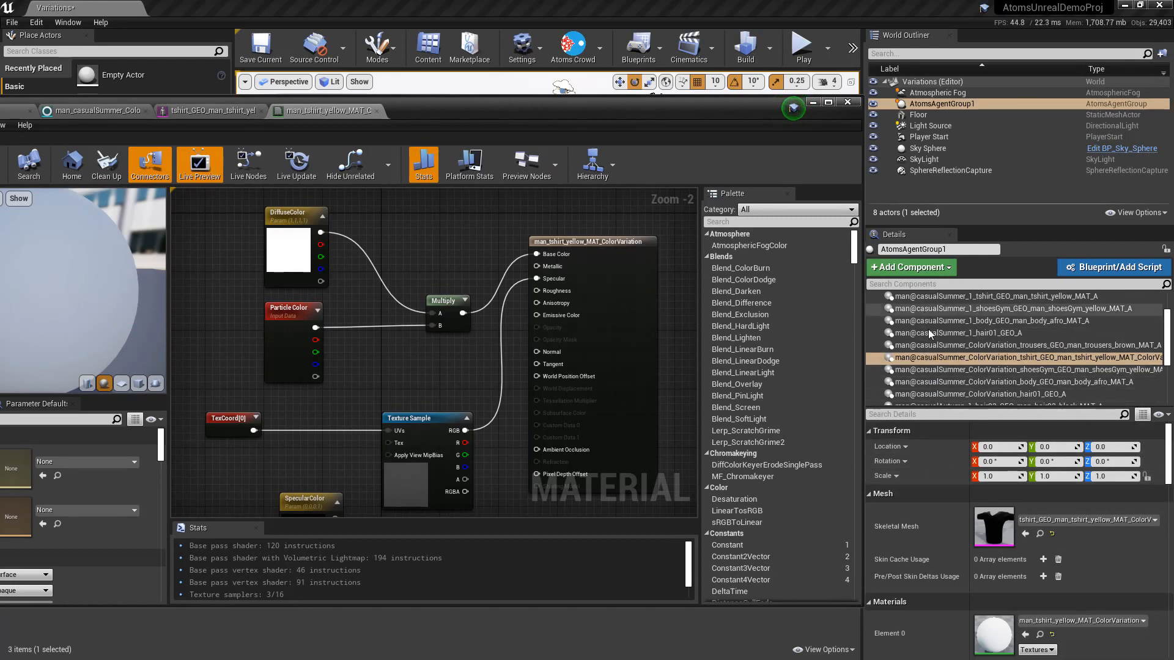
scroll(927, 329, down, 5)
click(929, 362)
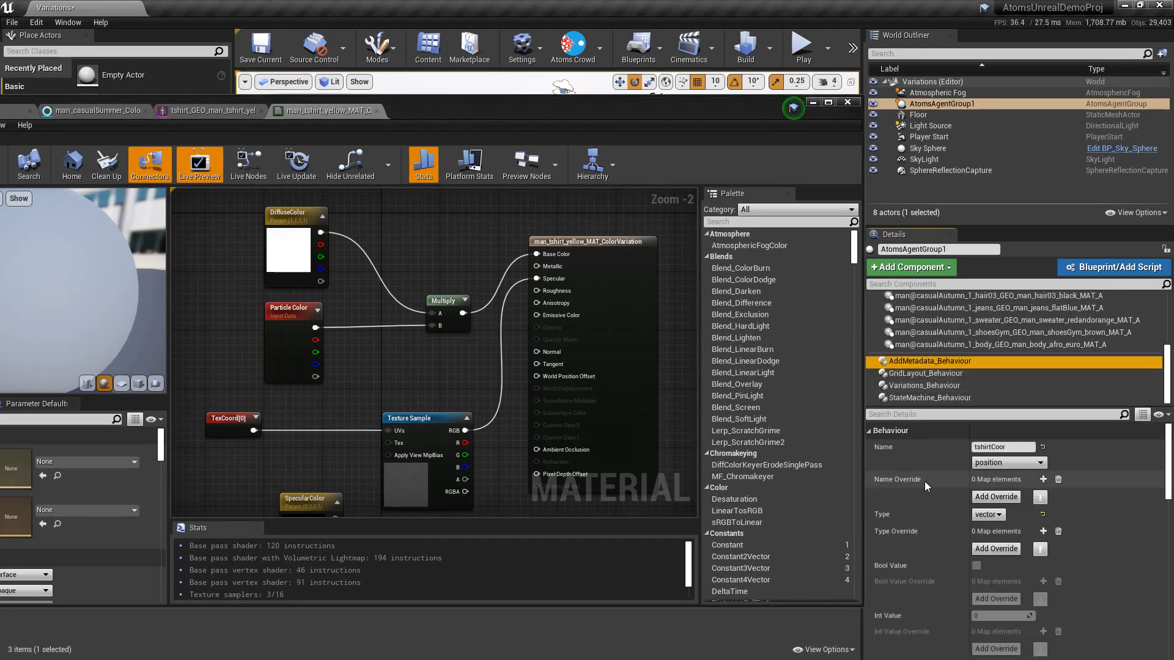
click(1013, 447)
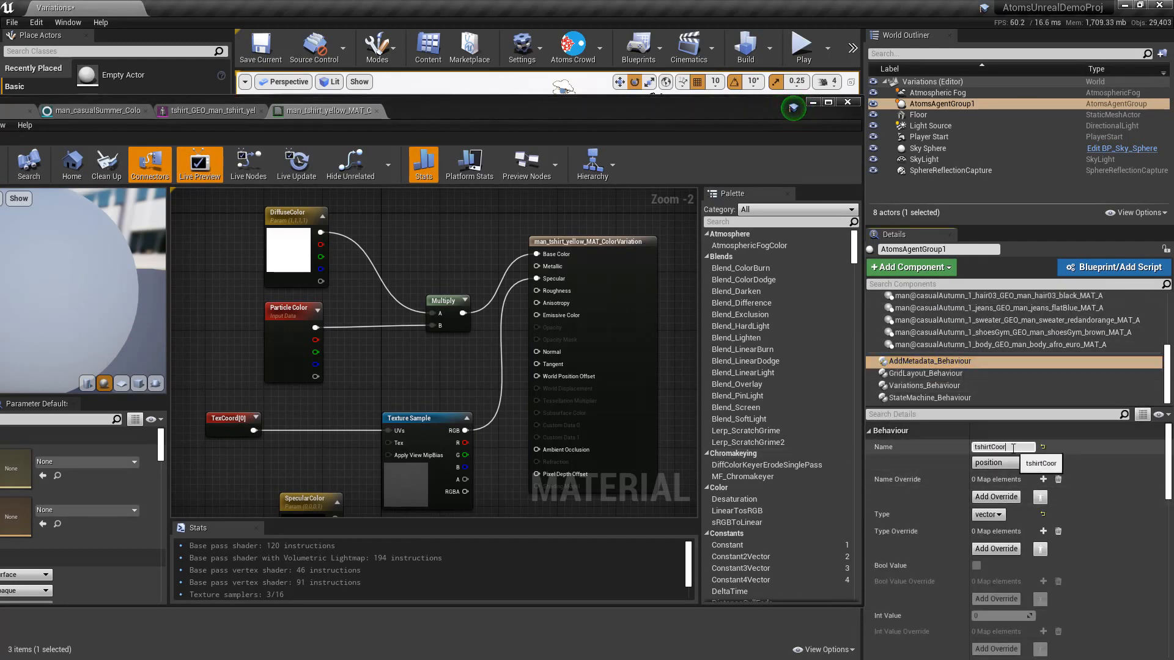
double_click(1008, 447)
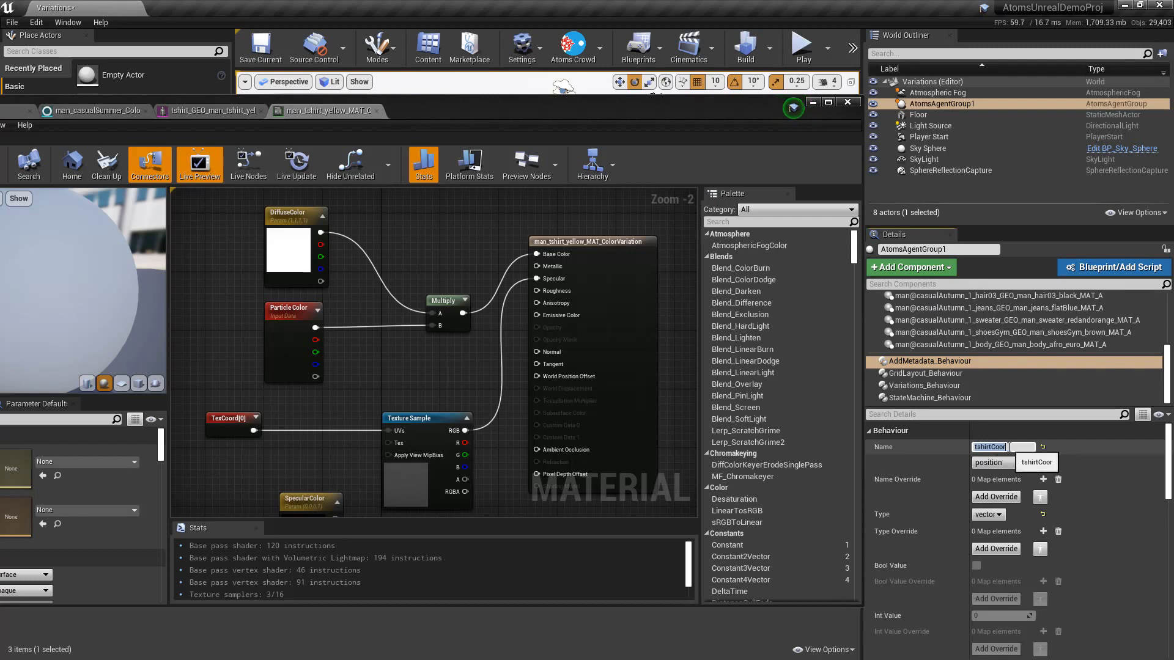
- Expand the Per Instance Metadata of the AtomsAgentGroup1 instance and check its entry
scroll(929, 320, up, 3)
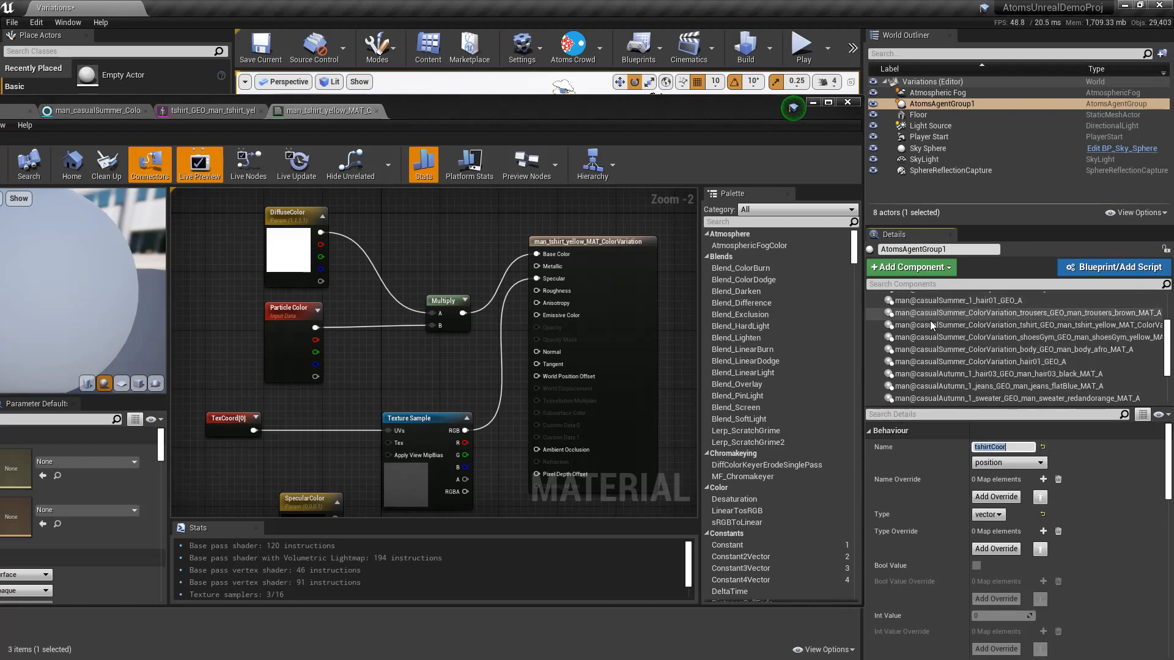
scroll(929, 320, up, 4)
click(931, 298)
scroll(937, 502, down, 8)
scroll(942, 495, up, 3)
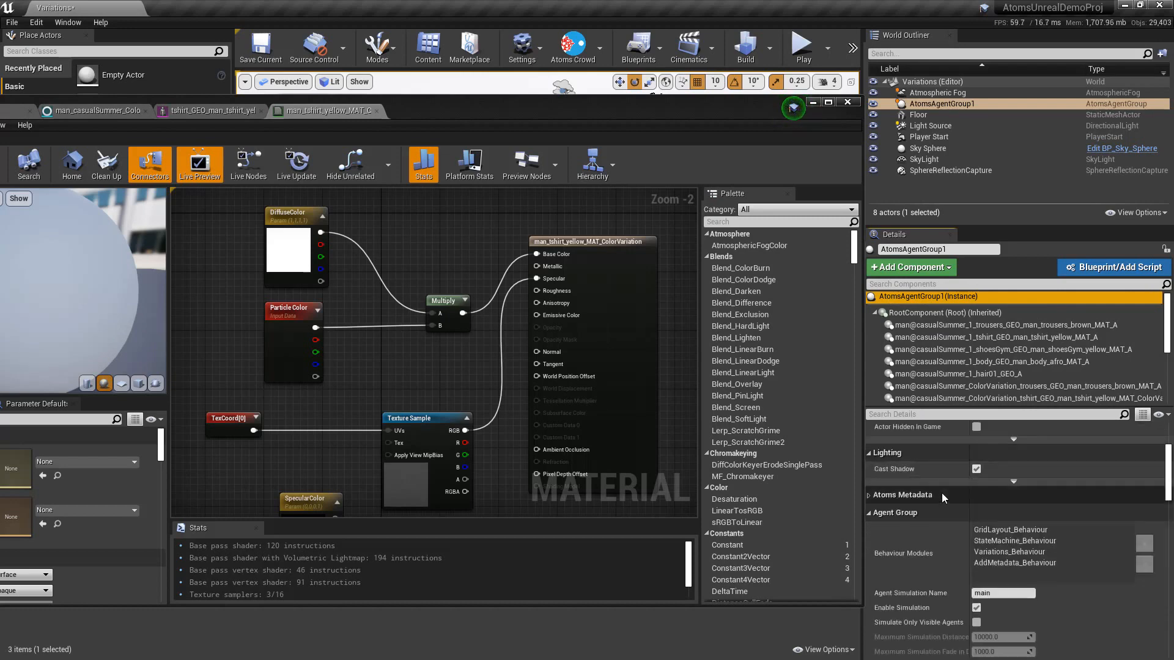
scroll(929, 472, down, 10)
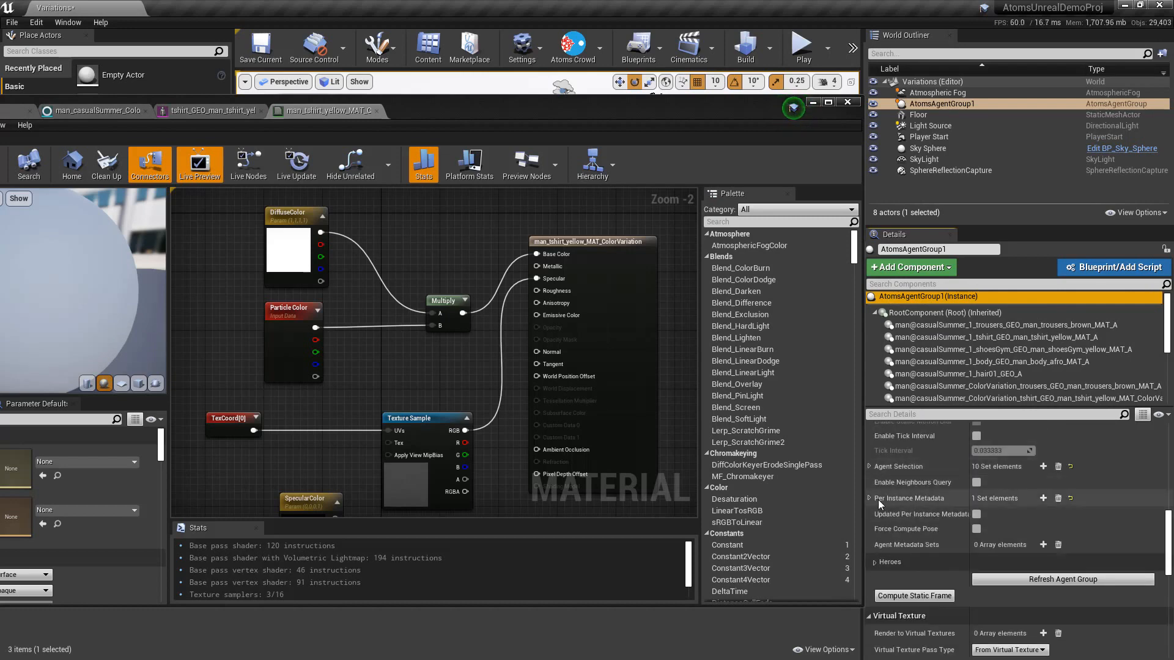
click(869, 498)
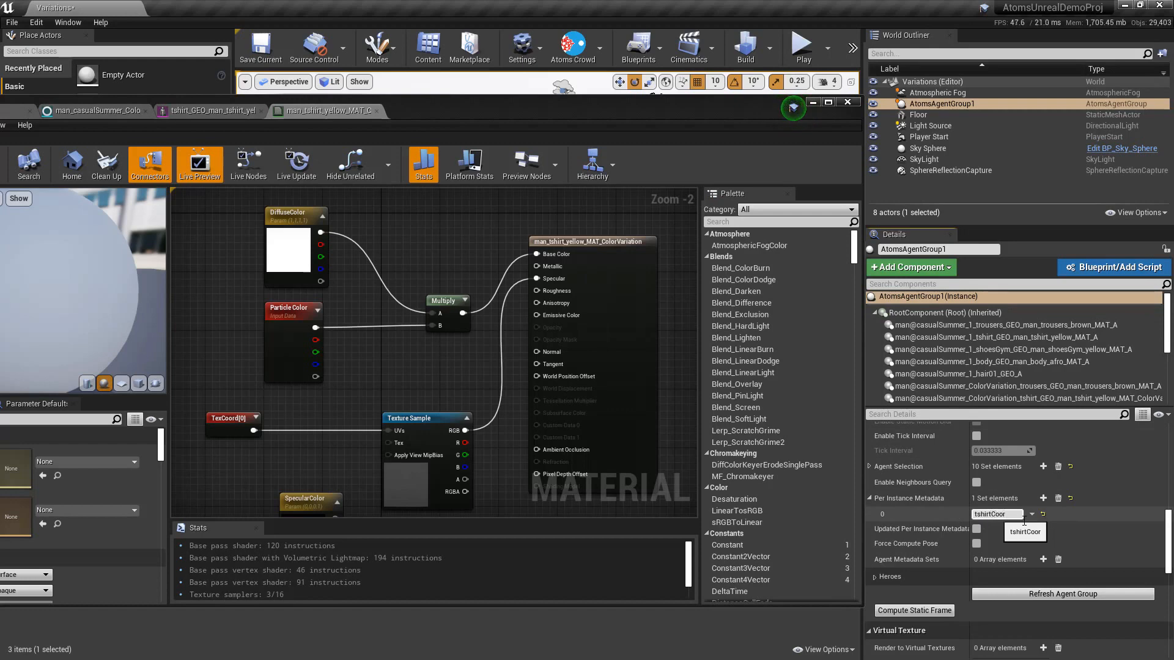
- Add a DynamicParameter node from the Particles category near the Particle Color node in the T-shirt material graph
drag(646, 117, 779, 108)
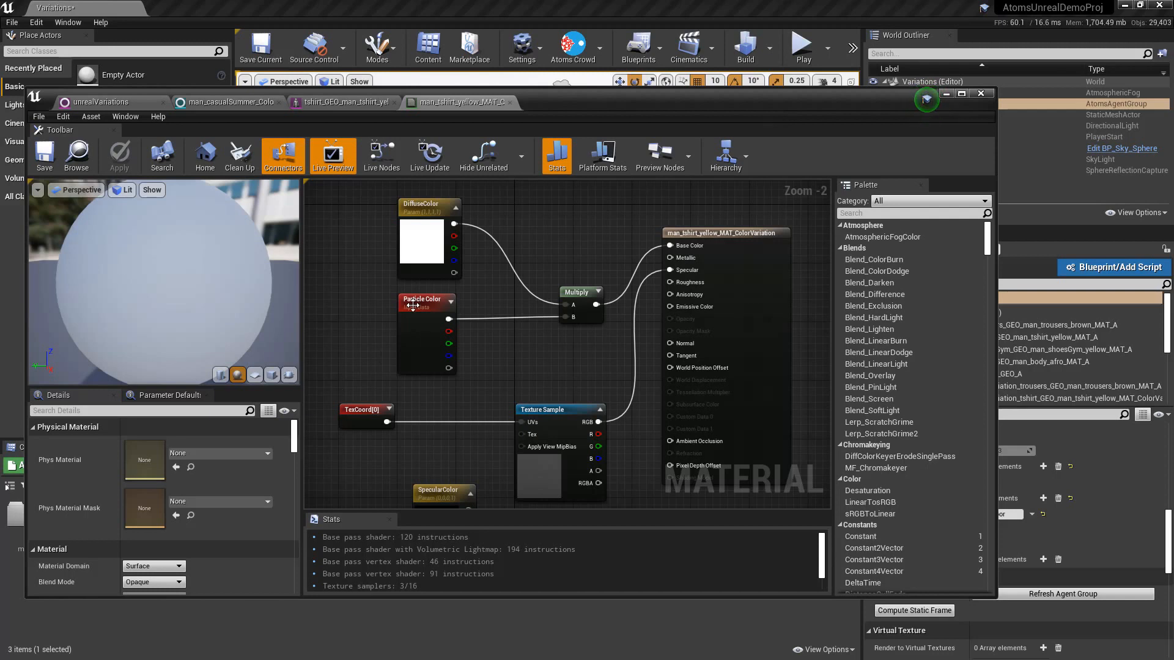
right_click(361, 309)
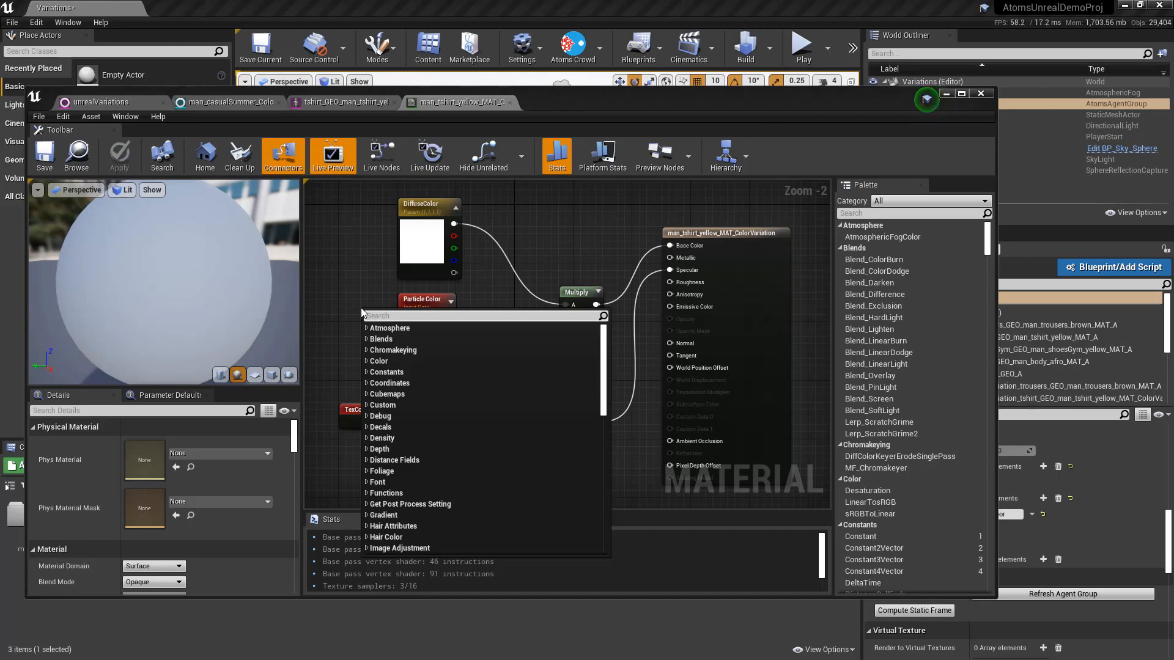
text(dyn)
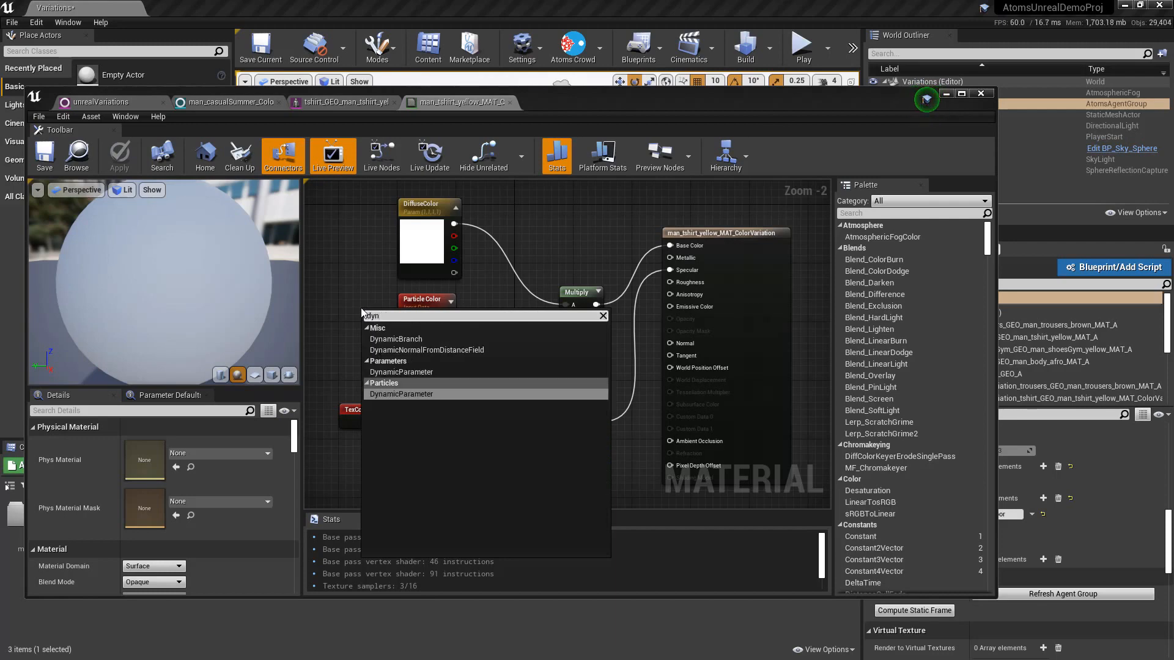
click(416, 396)
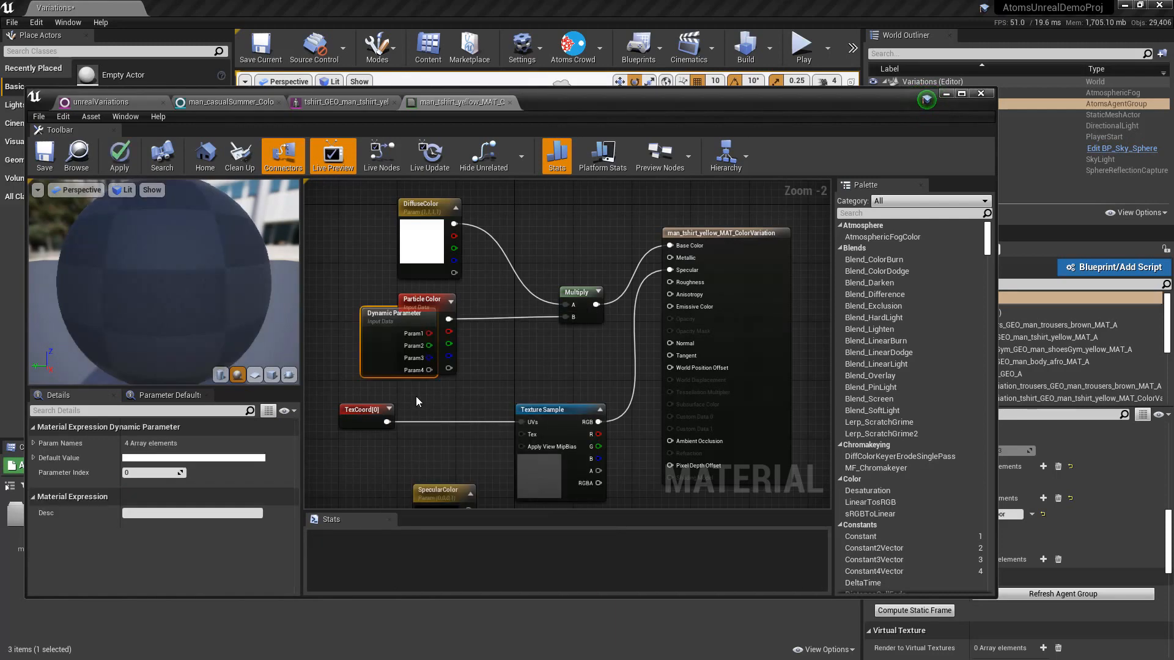
- Delete the DynamicParameter node from the T-shirt material graph and close the material editor window without applying the changes
drag(422, 321, 390, 355)
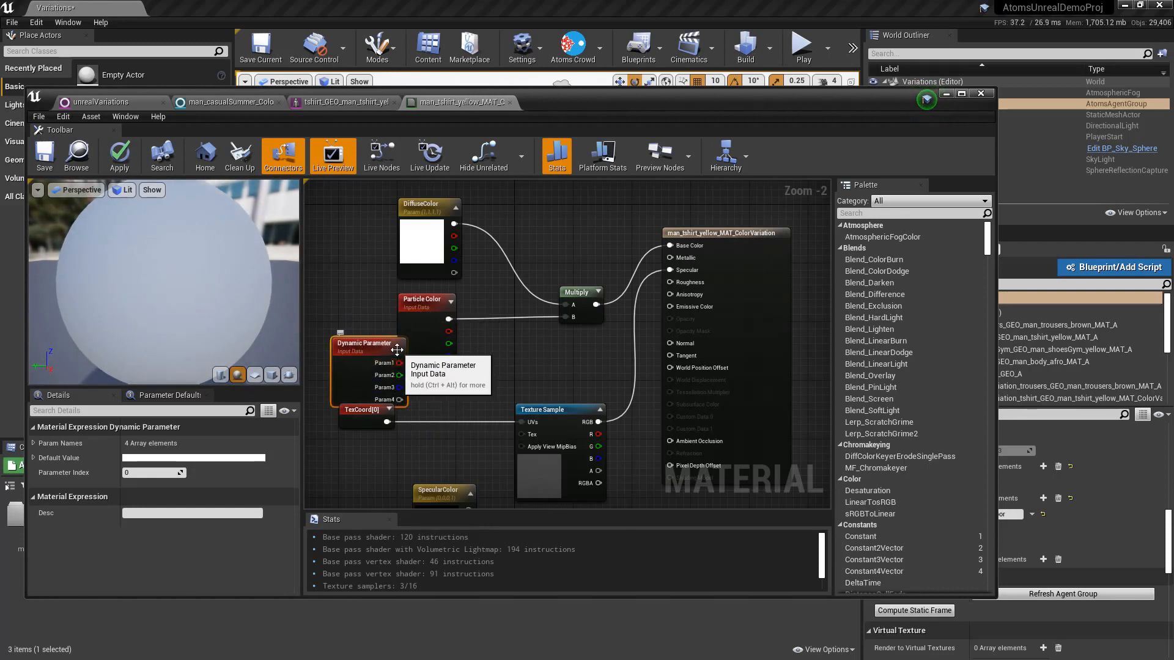
key(Delete)
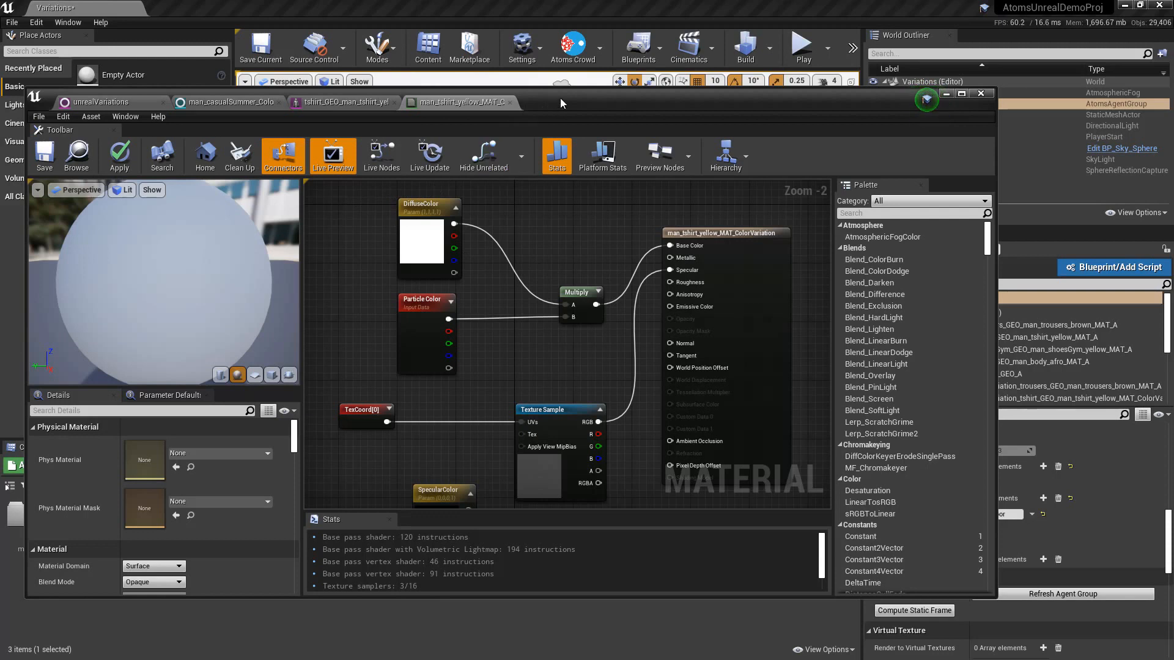
drag(560, 98, 549, 102)
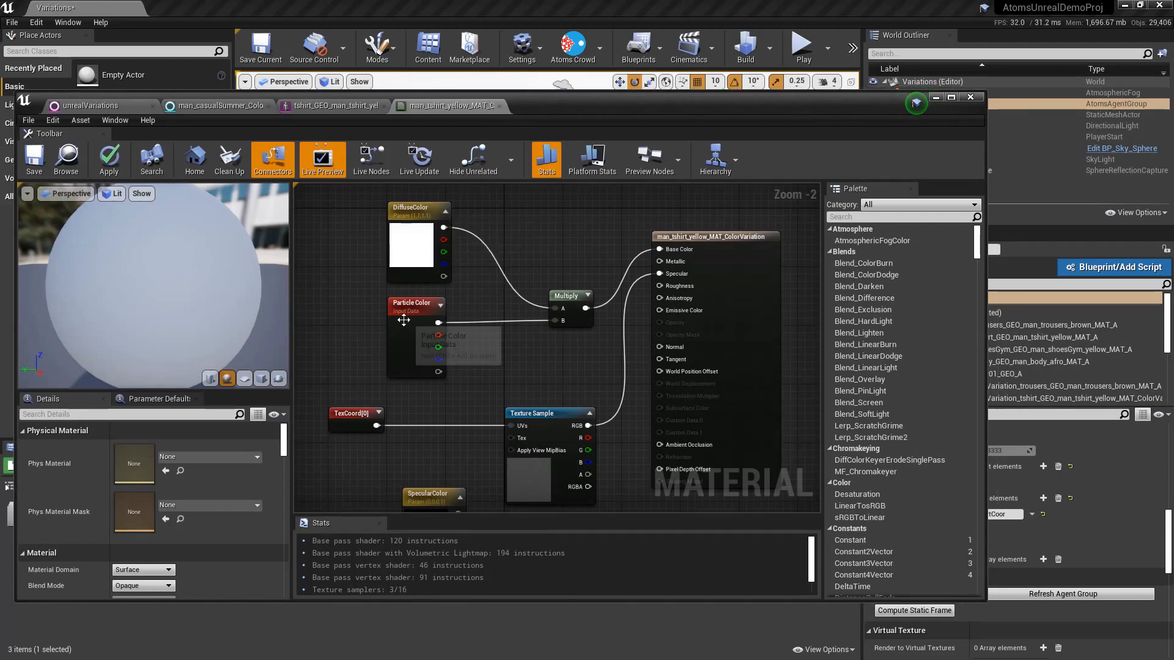
click(970, 96)
click(706, 385)
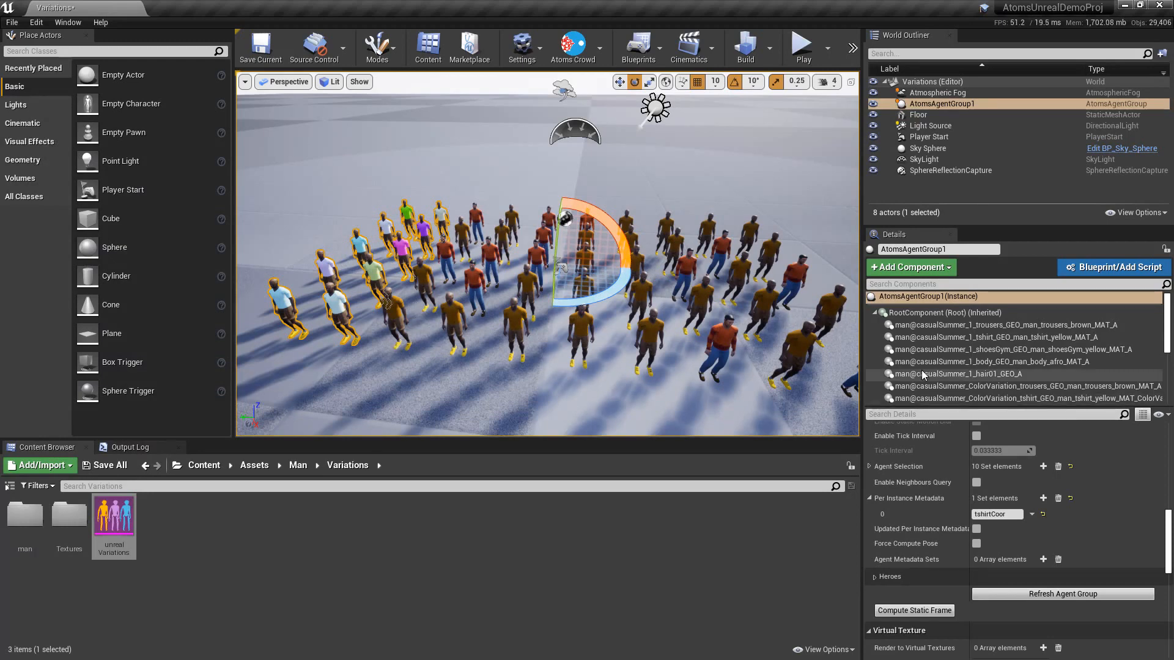
- Set the View Mode of AtomsAgentGroup1 to Skin
scroll(911, 456, up, 10)
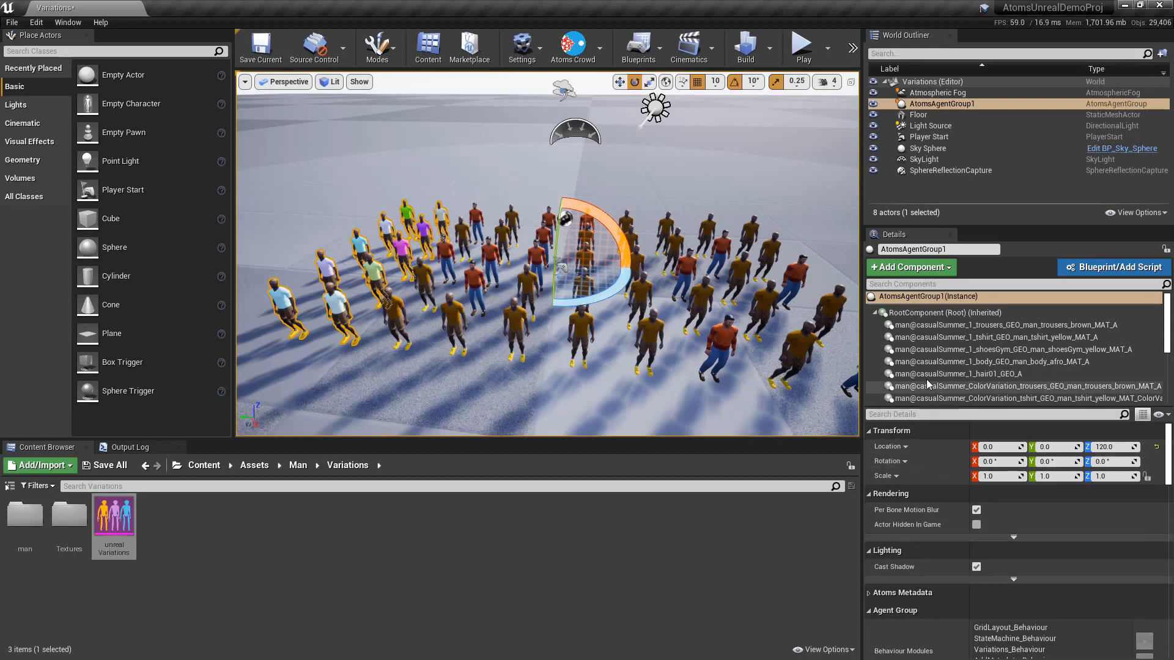
scroll(926, 375, down, 10)
scroll(926, 375, up, 10)
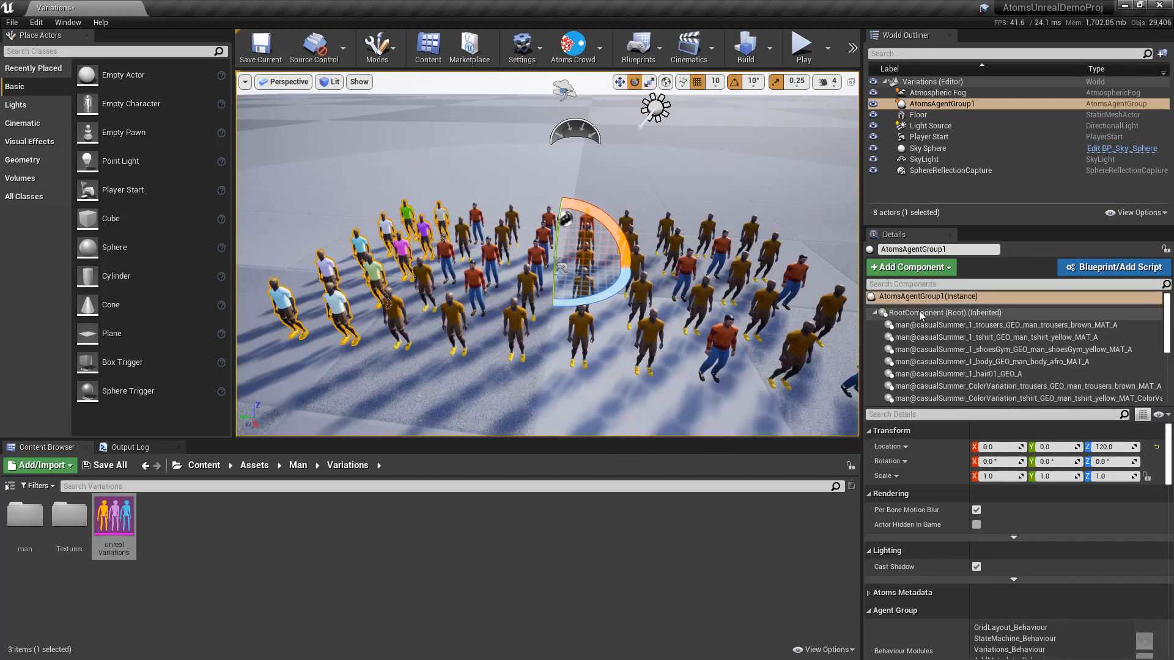
scroll(910, 490, down, 6)
scroll(948, 542, down, 1)
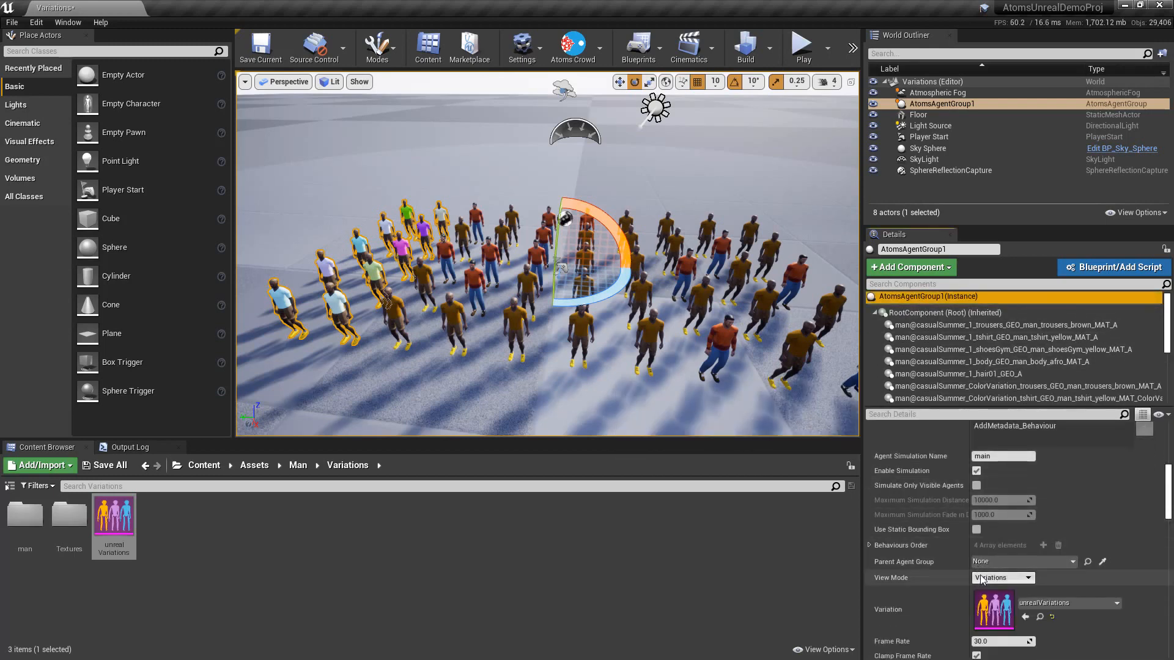
click(985, 577)
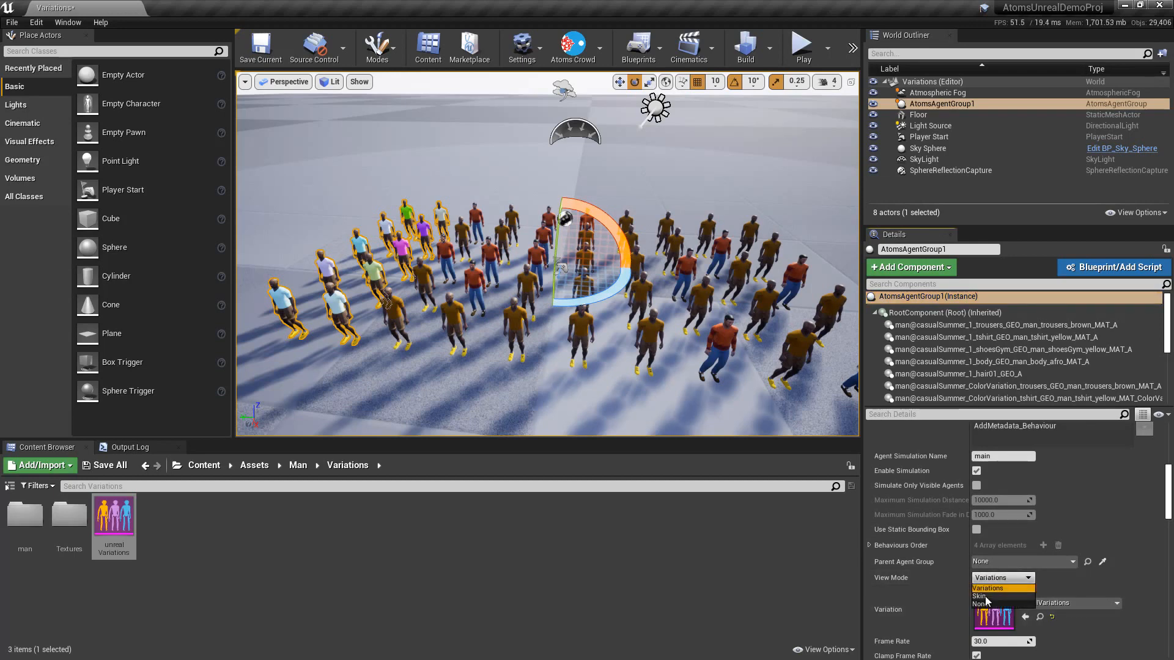
click(987, 590)
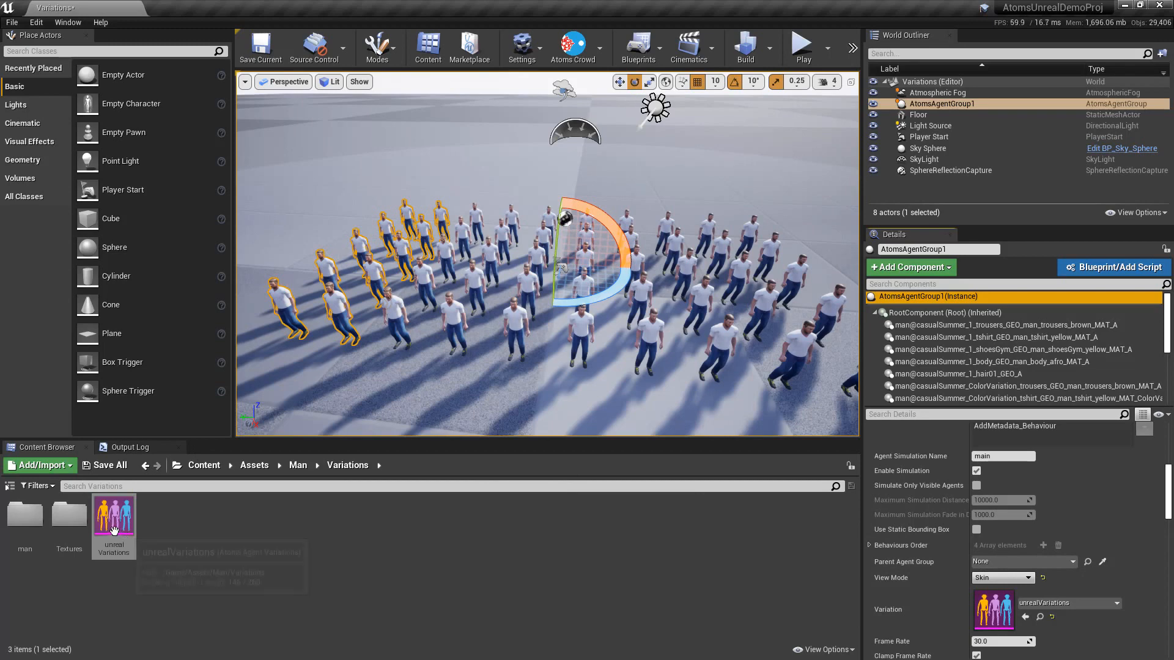
- Open the man_Skin_tshirt_GEO_MAT material from the Assets > Man > AgentTypes content folder
click(204, 465)
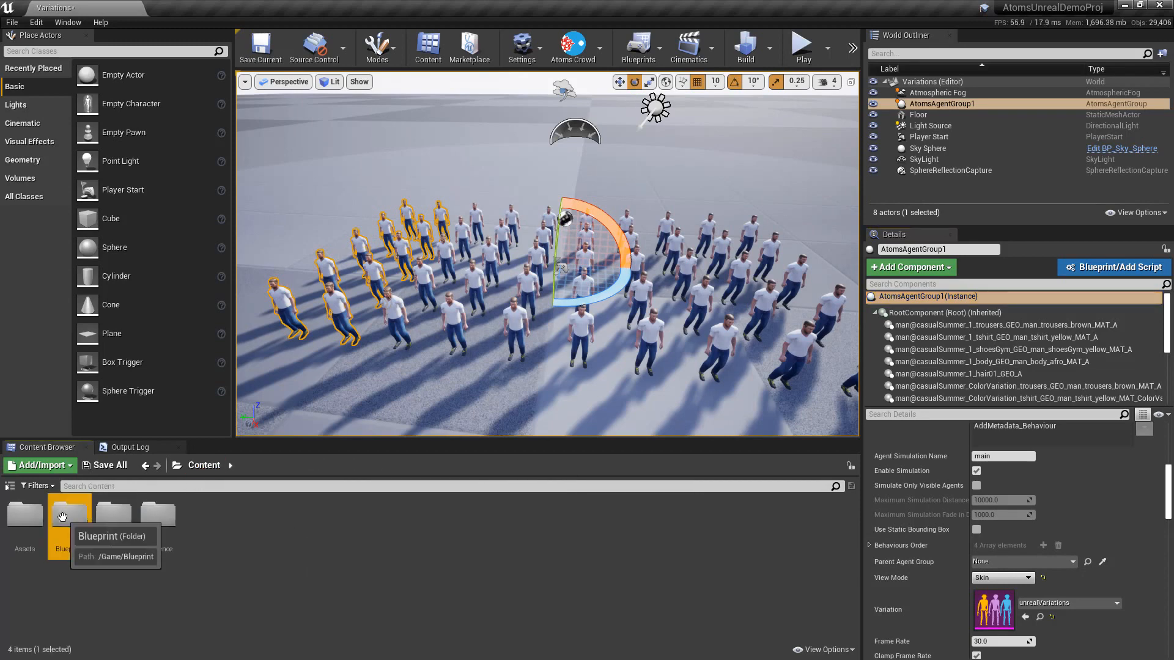
double_click(25, 513)
double_click(25, 514)
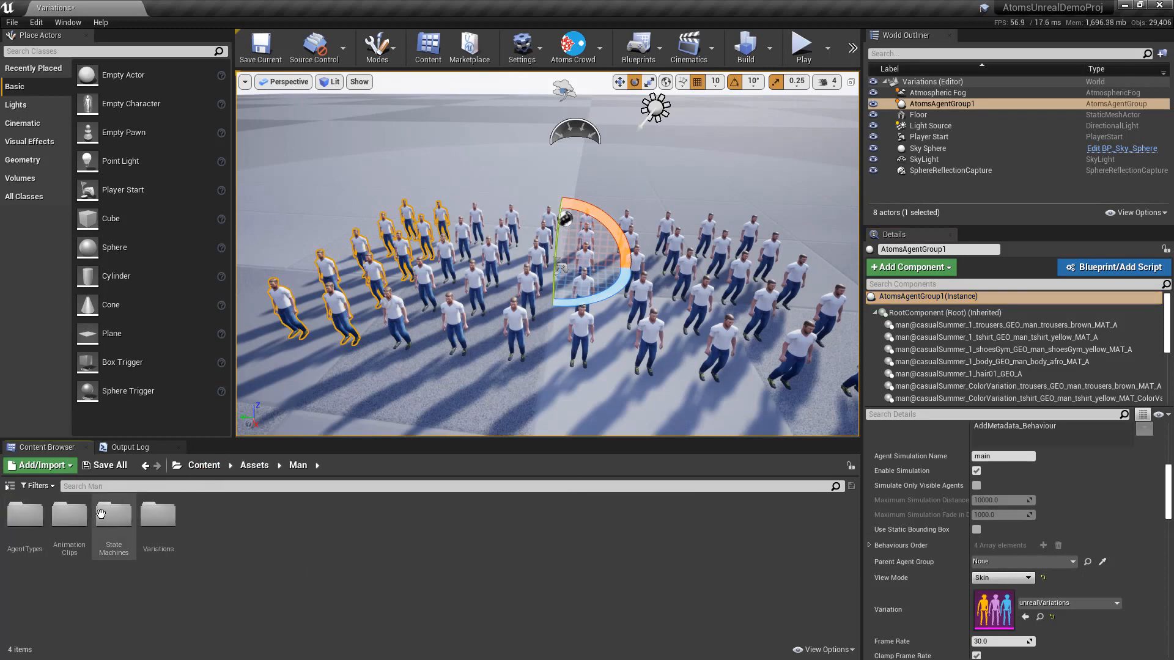
double_click(24, 513)
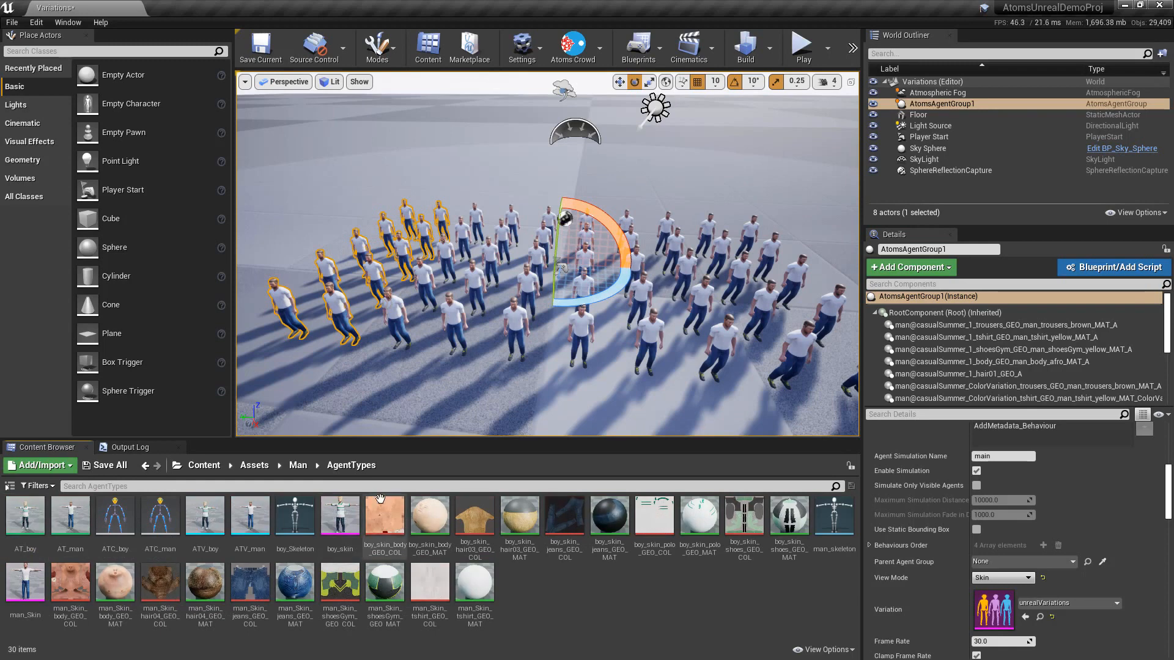
double_click(467, 577)
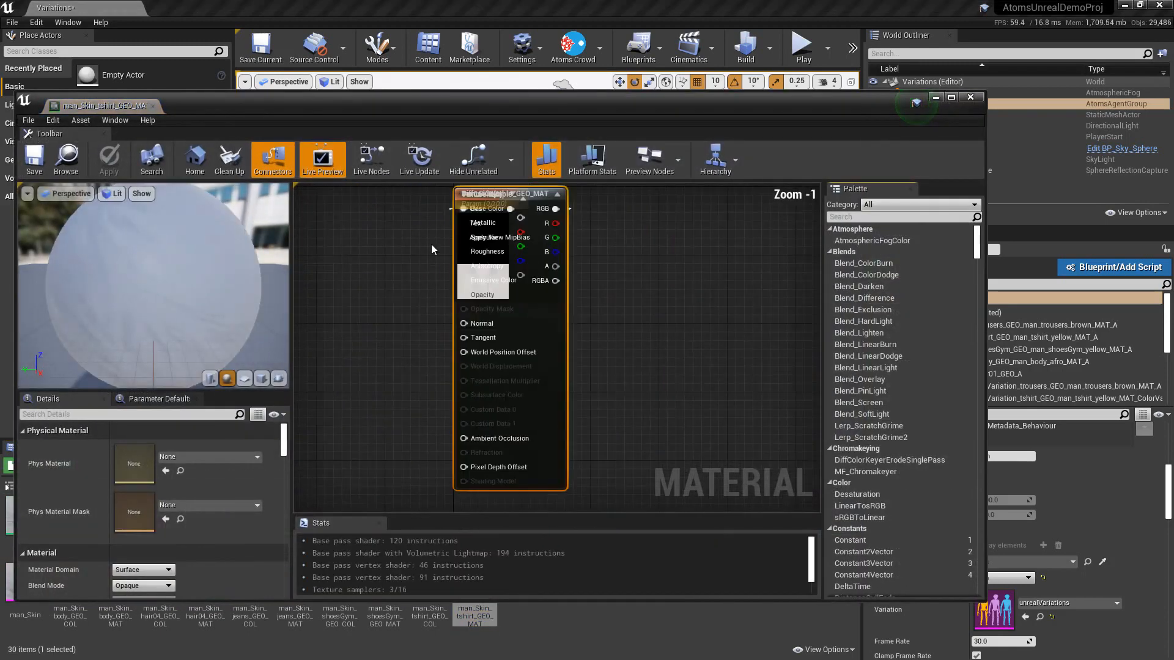
- Spread out the overlapping nodes of the man_Skin_tshirt_GEO_MAT graph to inspect them, and close the material without applying the changes
drag(546, 195, 735, 214)
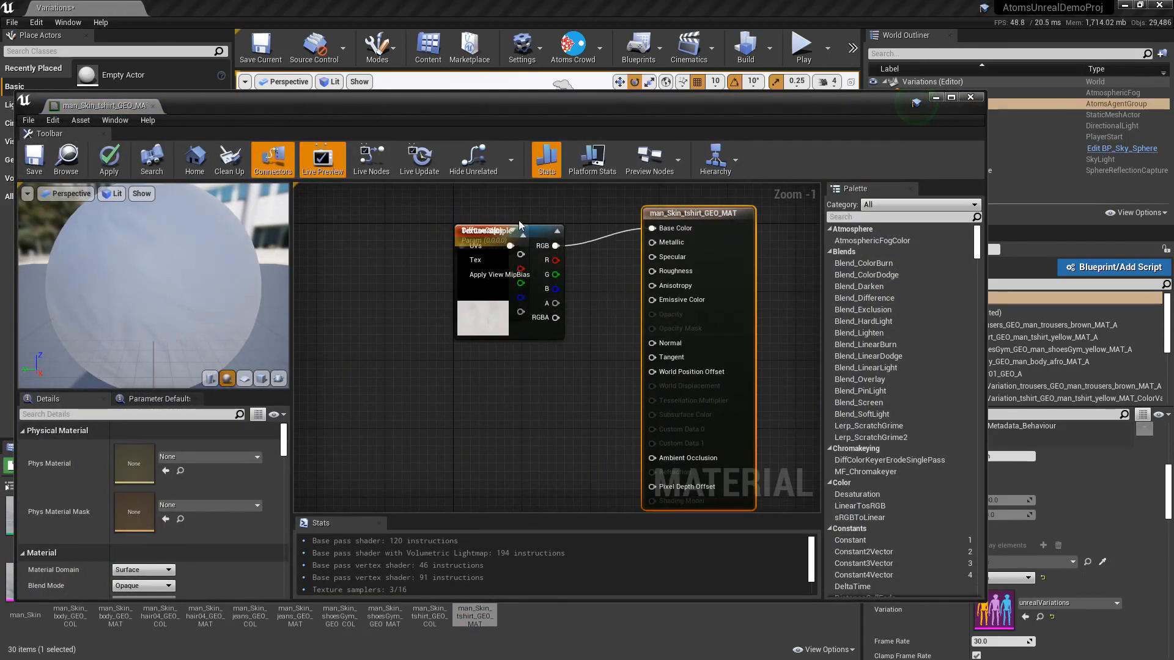
click(519, 230)
drag(519, 230, 391, 325)
click(501, 231)
mouse_move(501, 231)
mouse_down()
mouse_move(468, 402)
mouse_move(506, 225)
mouse_move(553, 280)
mouse_move(496, 224)
mouse_up()
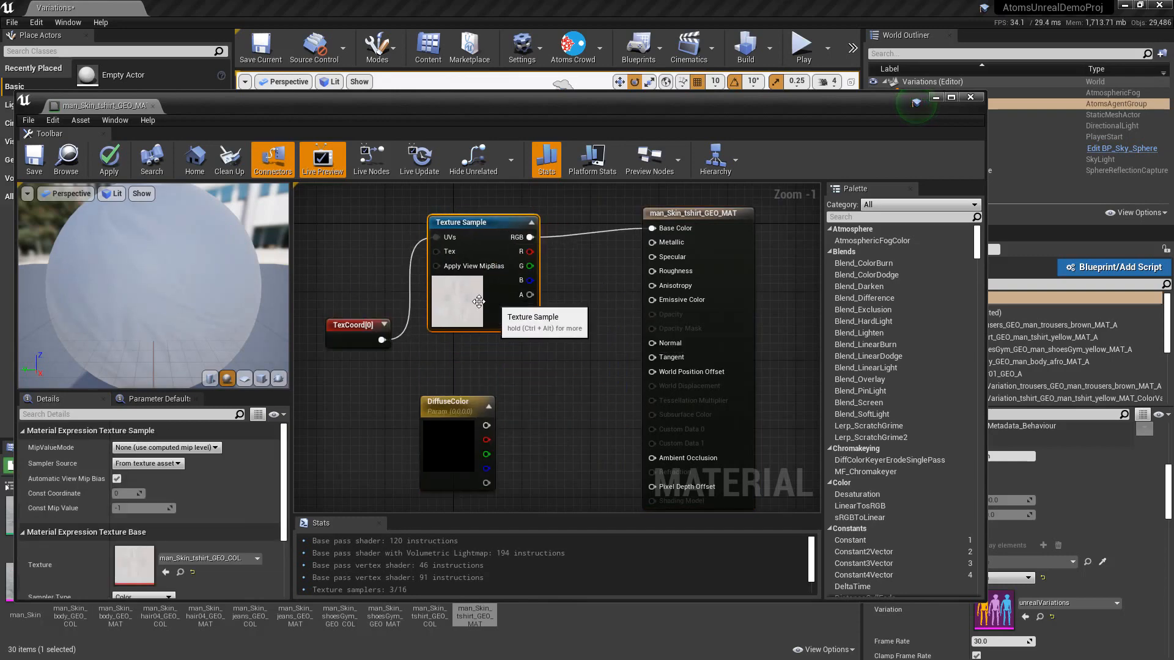
drag(357, 324, 323, 290)
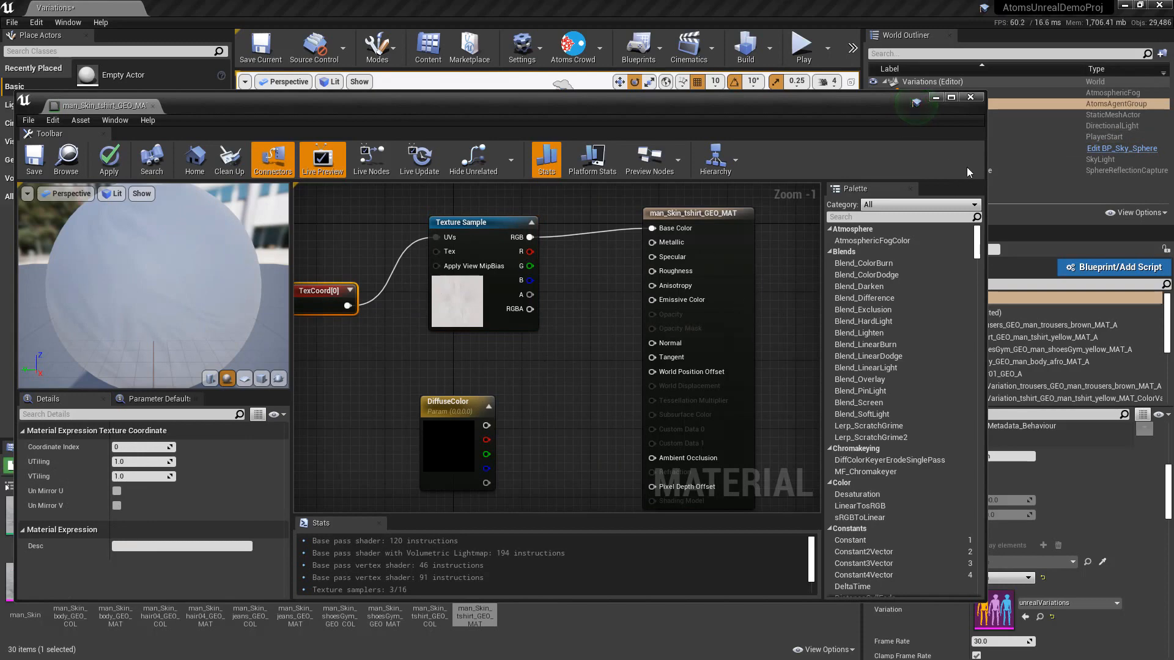
click(971, 97)
click(665, 390)
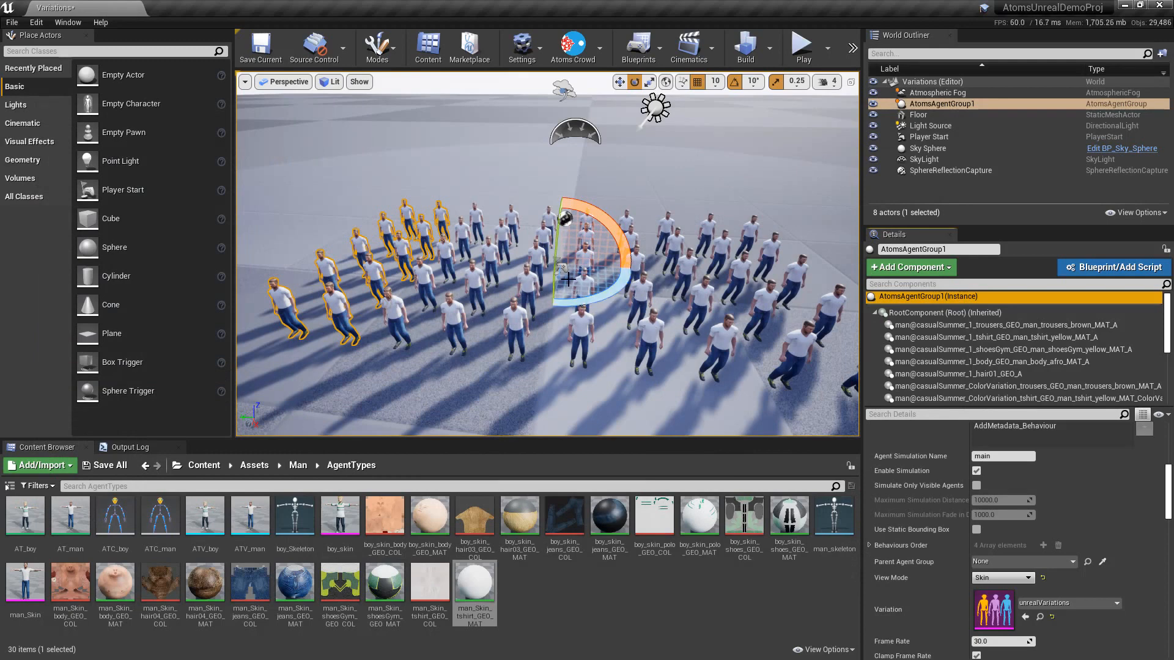
- Open the Sequencer level from the Maps content folder without saving the modified content
click(214, 467)
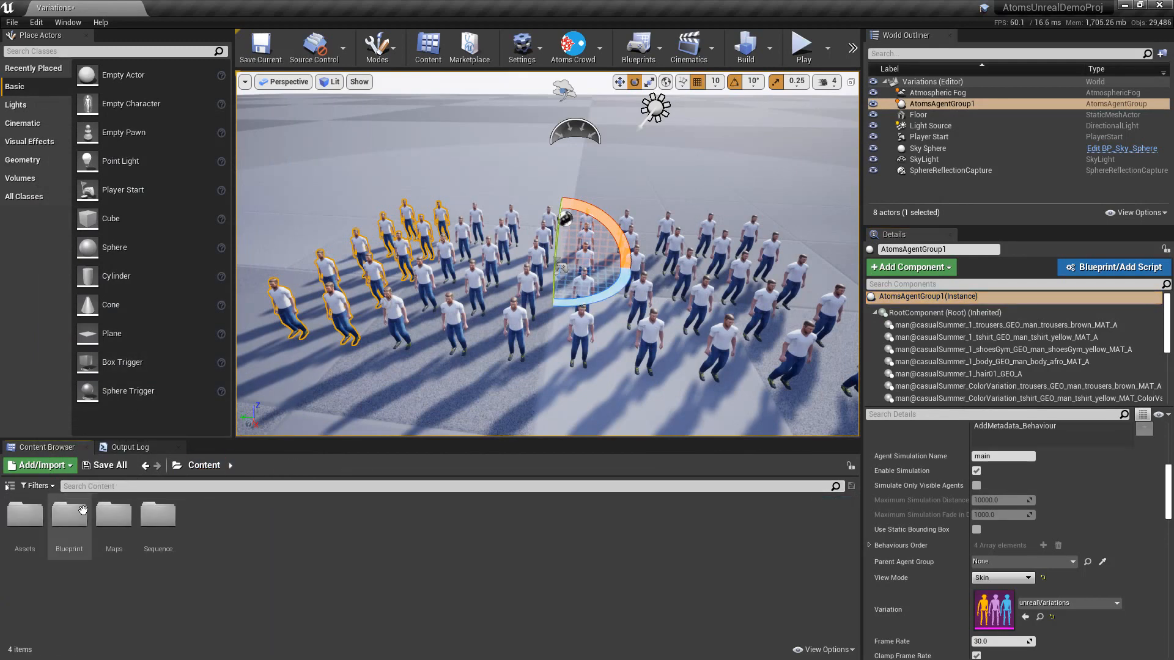
double_click(113, 515)
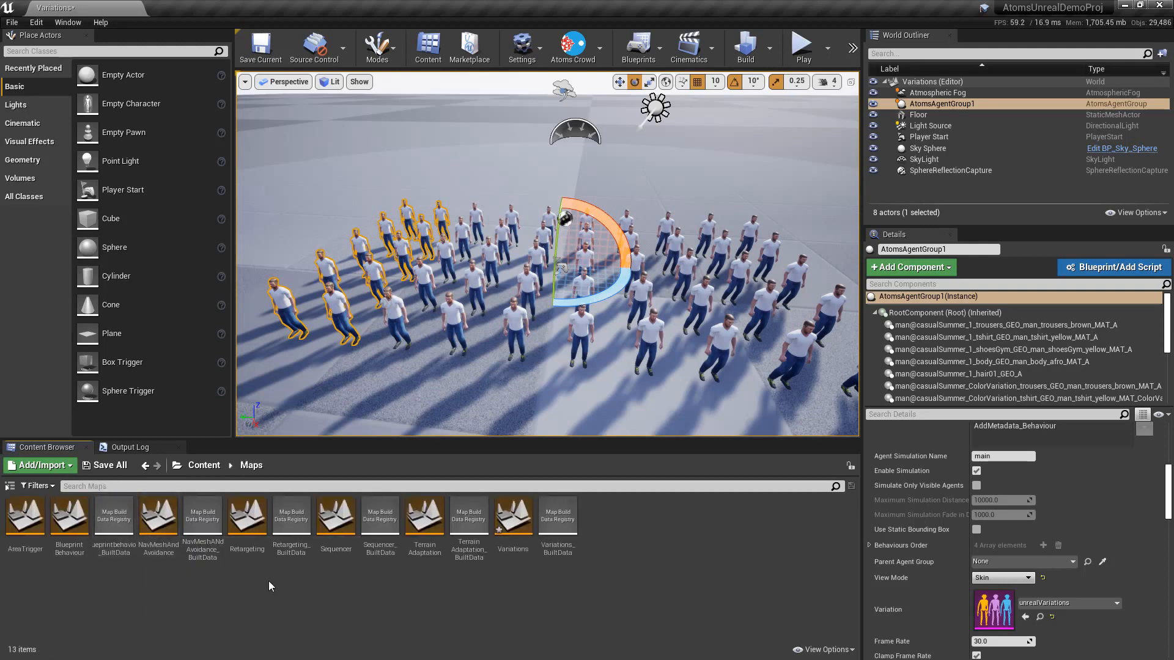
double_click(327, 512)
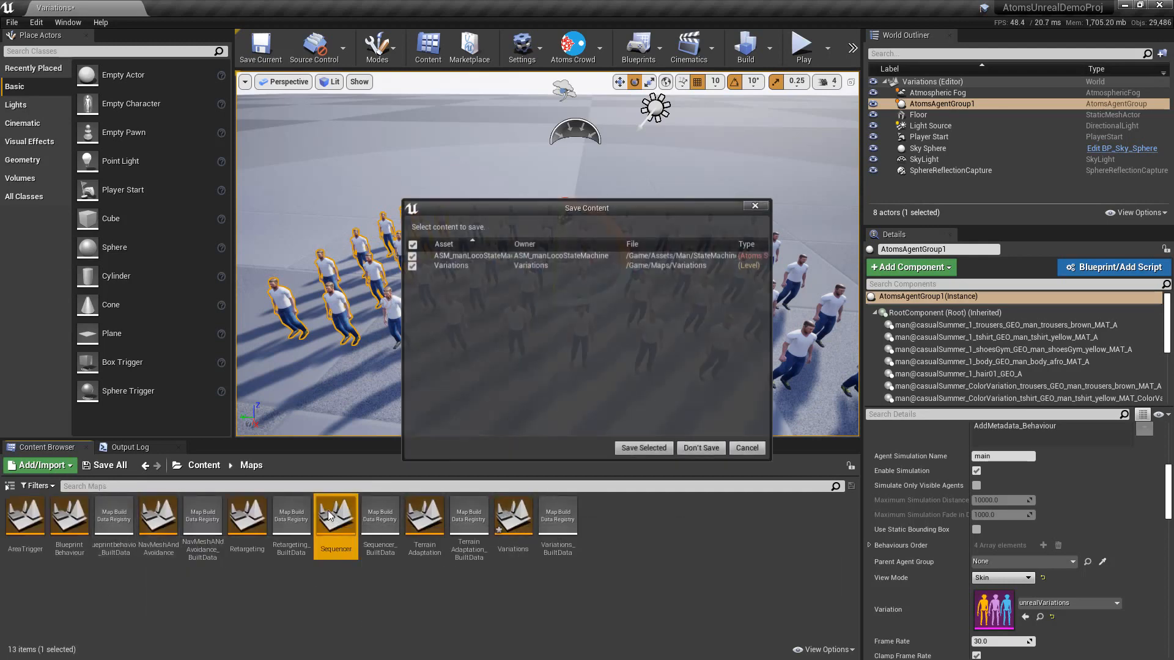
click(691, 447)
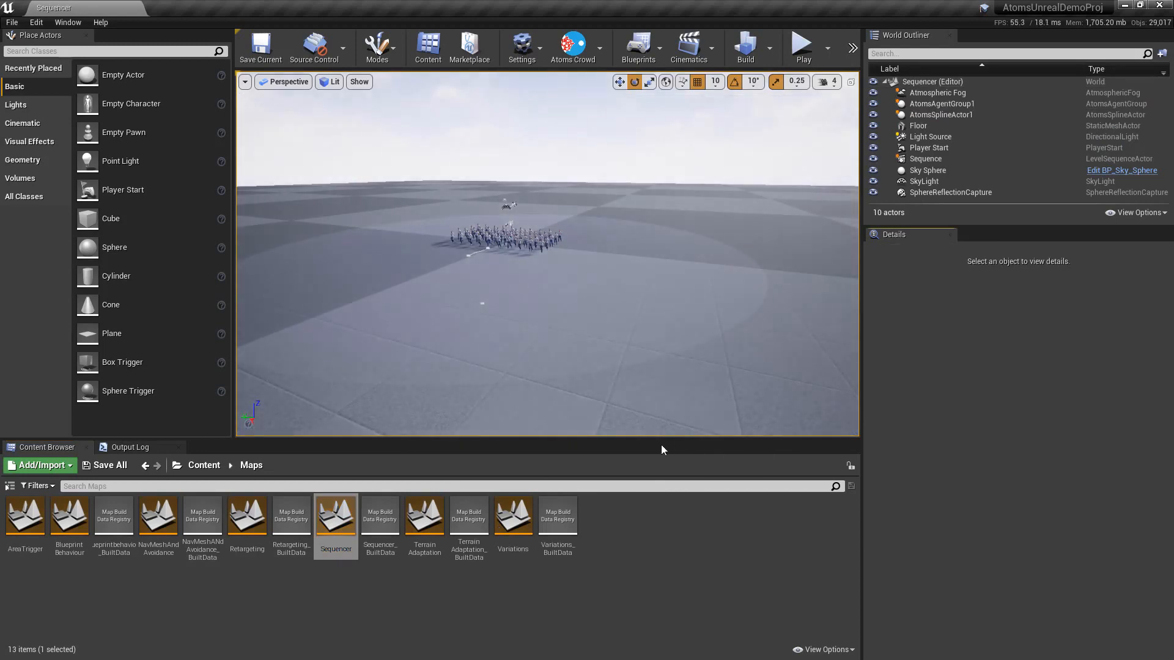
- Open the Sequence asset from the Sequence content folder and place its editor window below the crowd in the viewport
right_drag(546, 286, 545, 281)
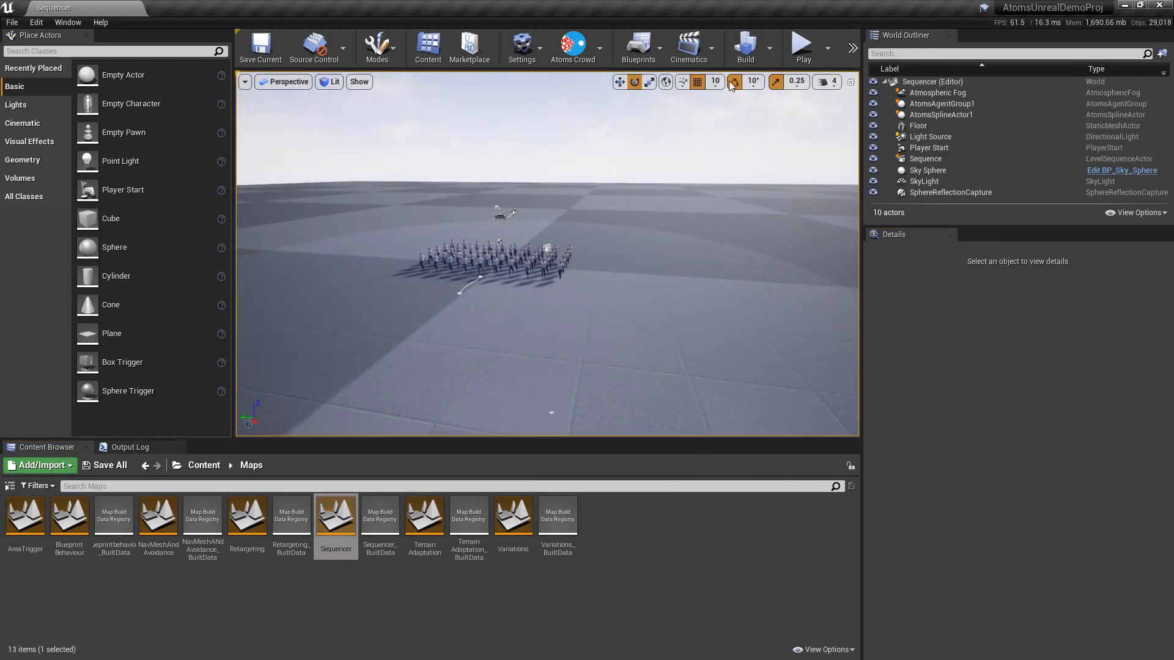
click(712, 50)
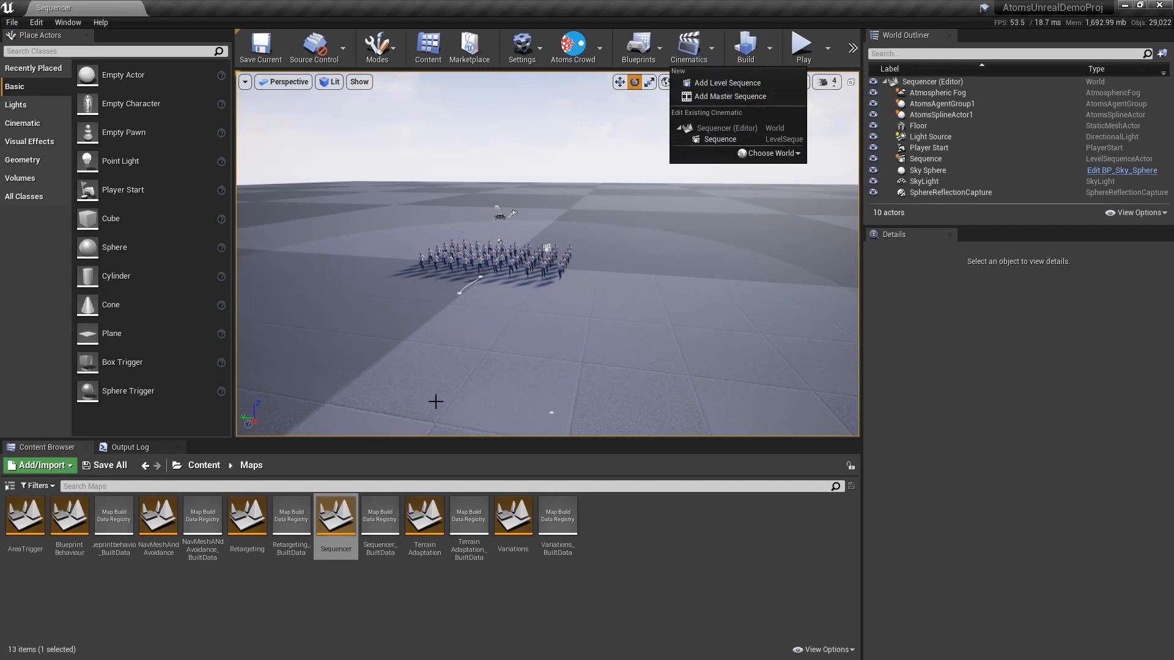
click(204, 465)
click(160, 521)
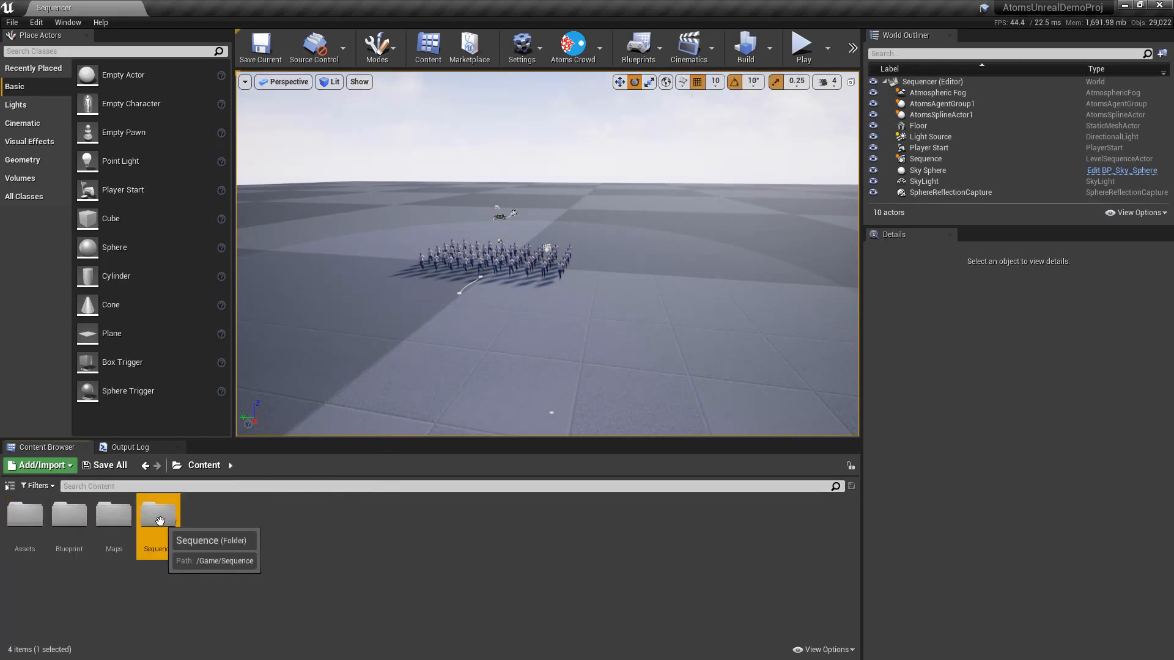
double_click(160, 521)
double_click(25, 516)
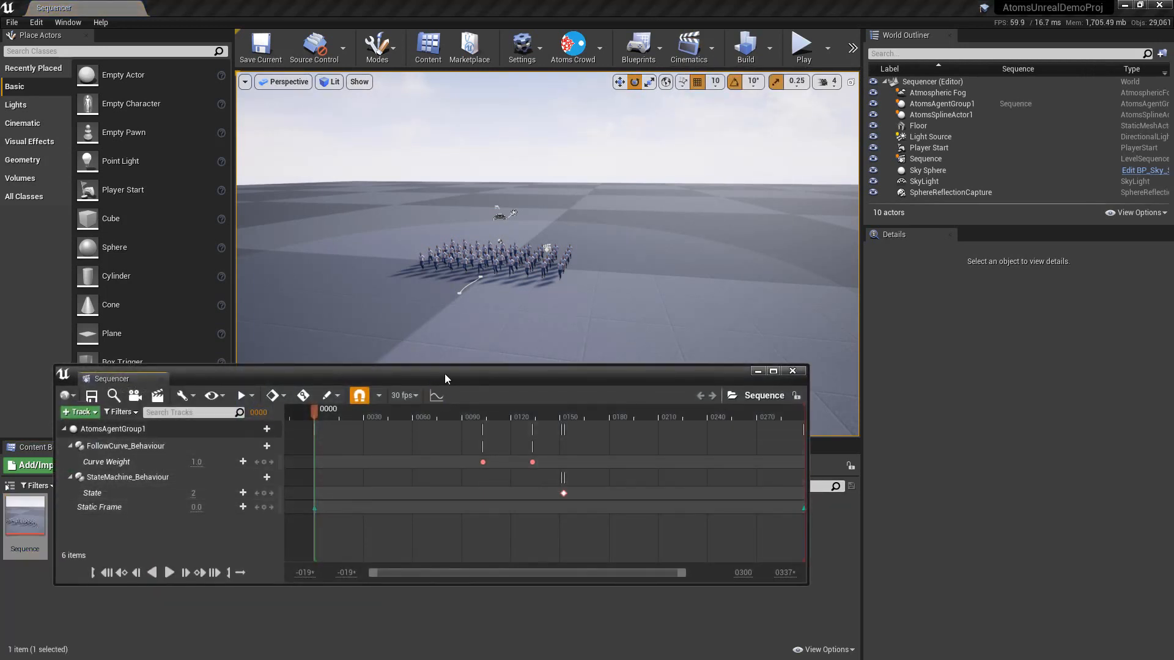
drag(445, 373, 535, 390)
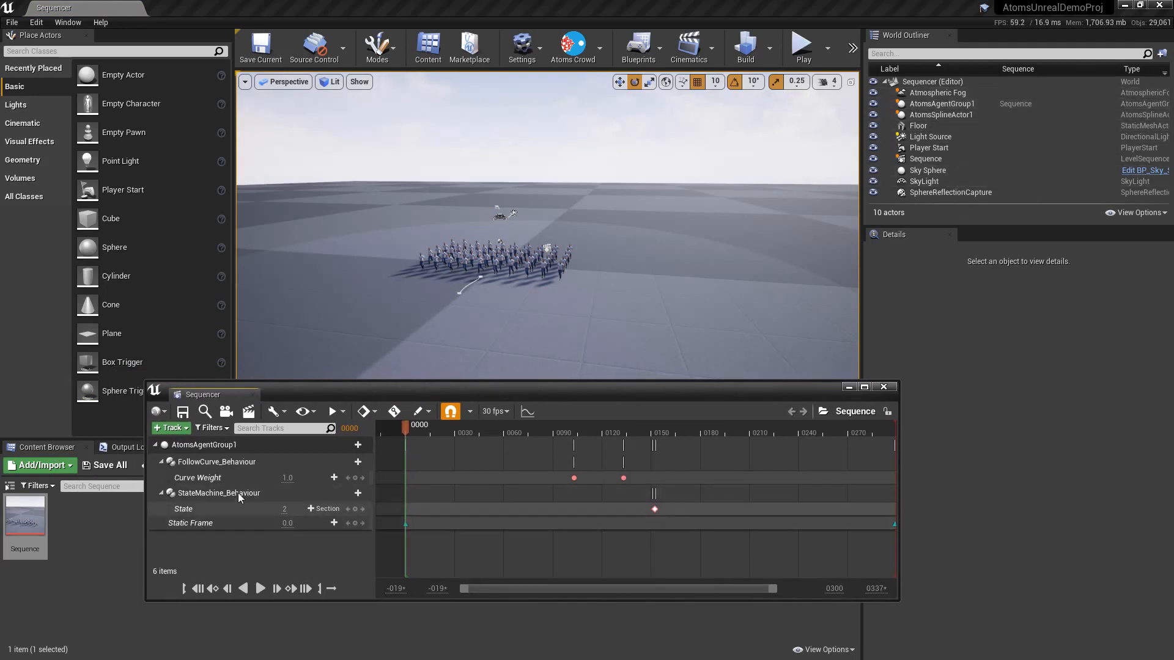
drag(298, 399, 250, 391)
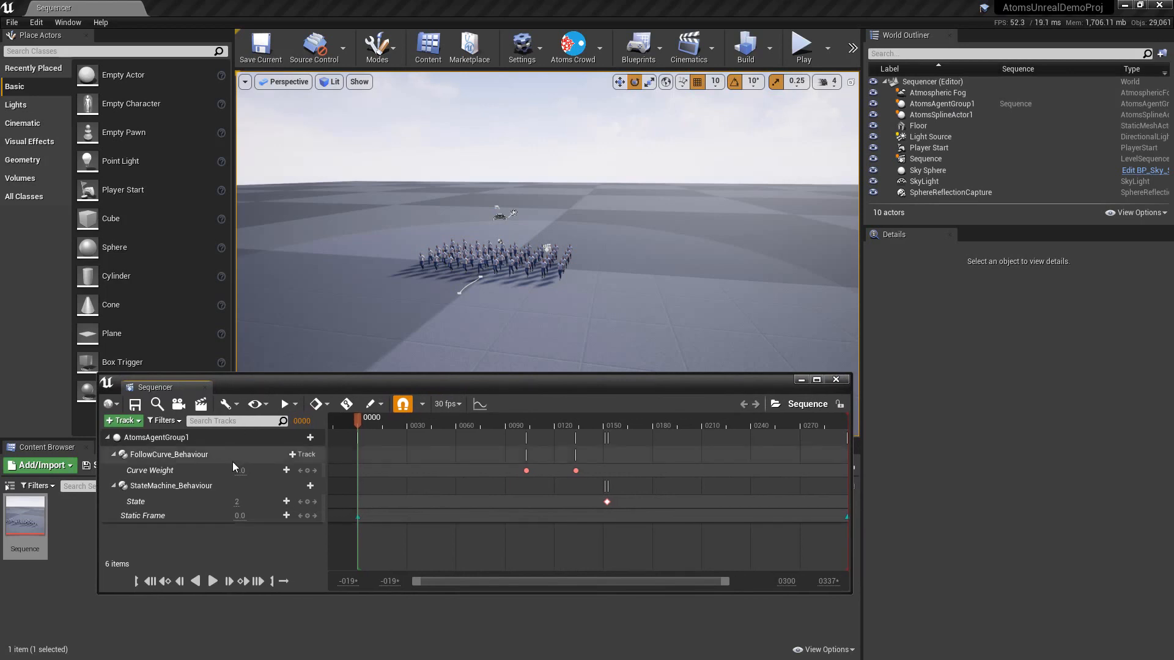
- Set the Reset Frame of AtomsAgentGroup1 to 0.0
click(950, 104)
scroll(953, 489, down, 5)
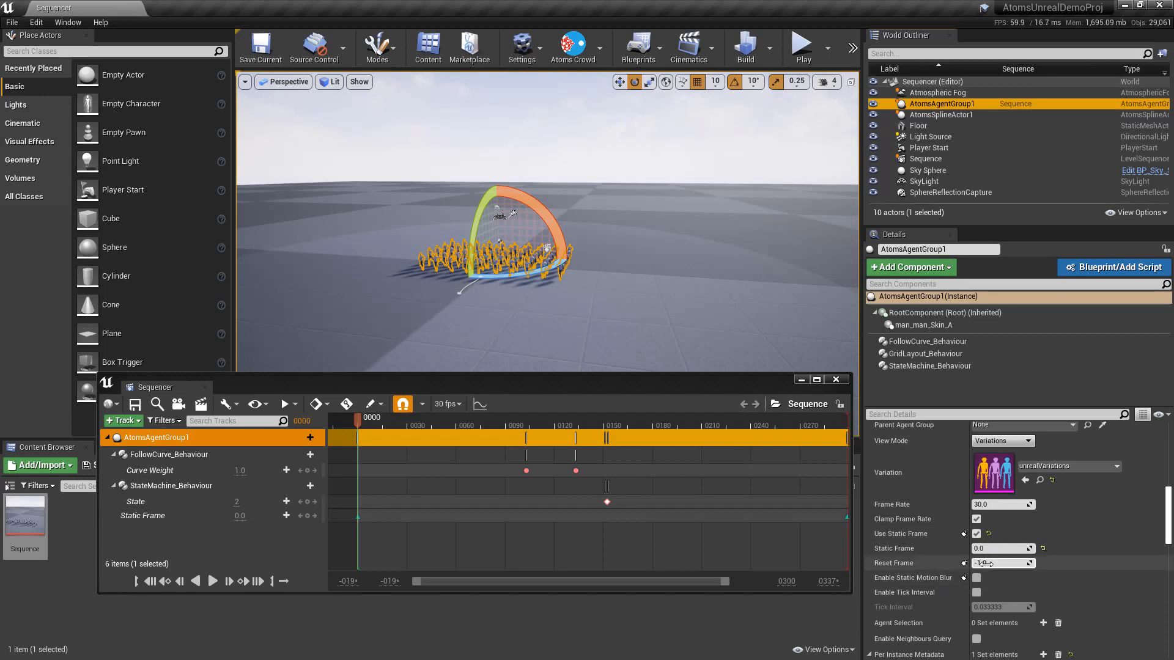
click(990, 563)
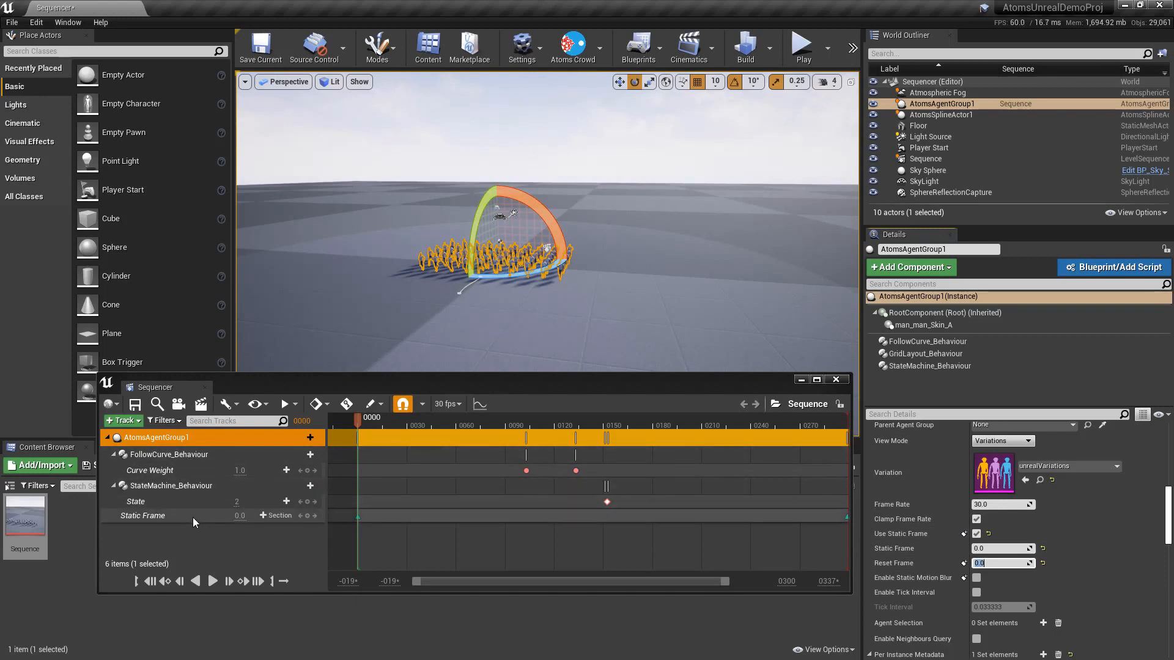
- Scrub the sequence to frame 96, play it from the first frame and pause it around frame 141
drag(358, 423, 518, 437)
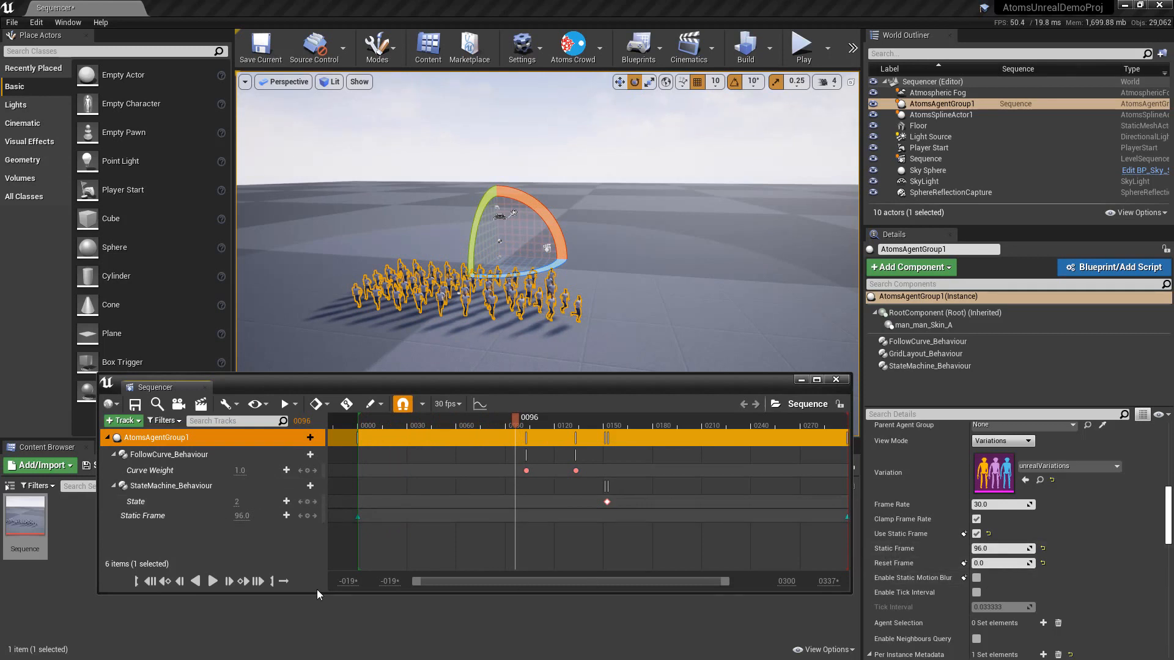
click(149, 581)
click(213, 581)
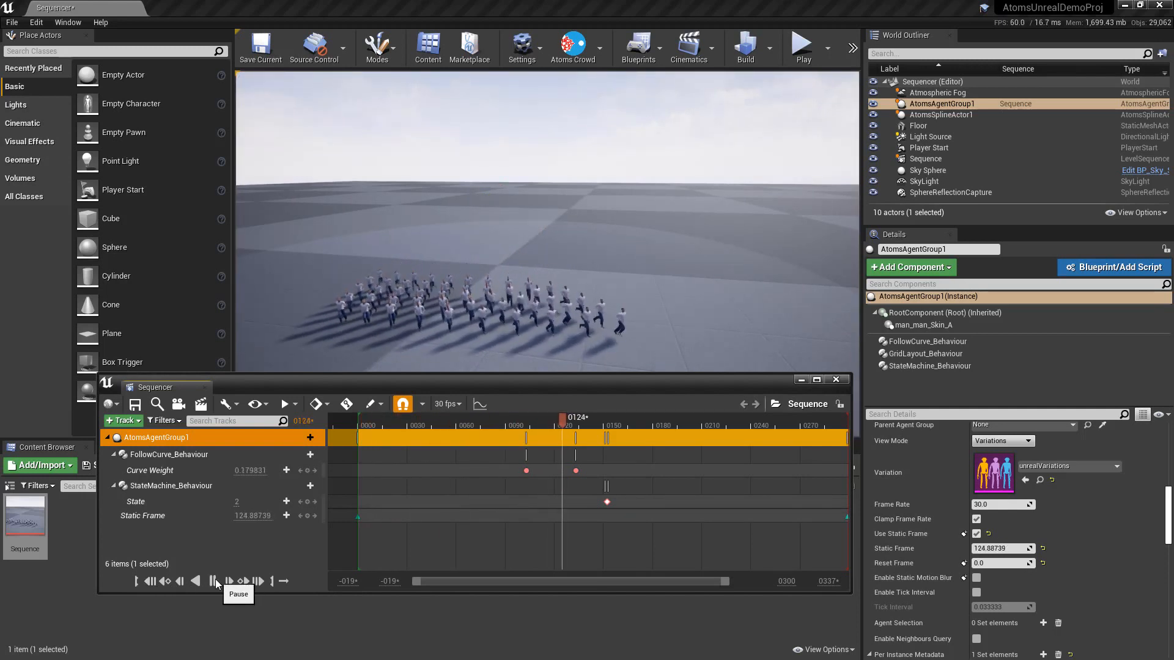
click(213, 581)
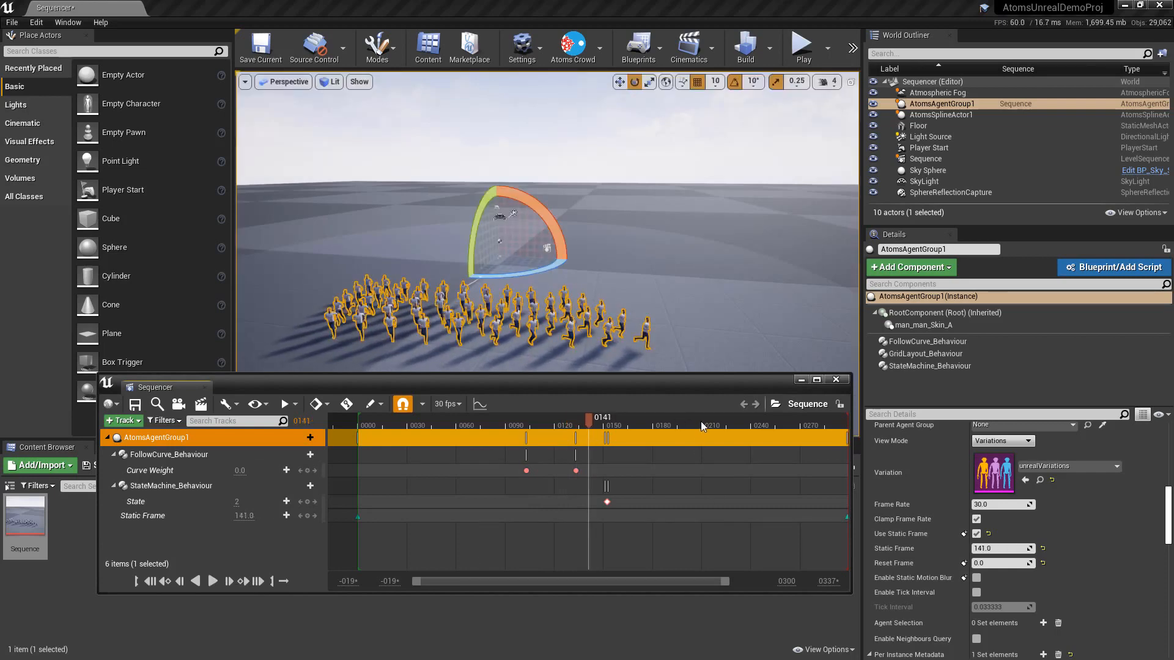
- Scrub back and forth through the sequence timeline, and replay the crowd animation from the first frame
drag(701, 420, 536, 423)
drag(658, 417, 707, 416)
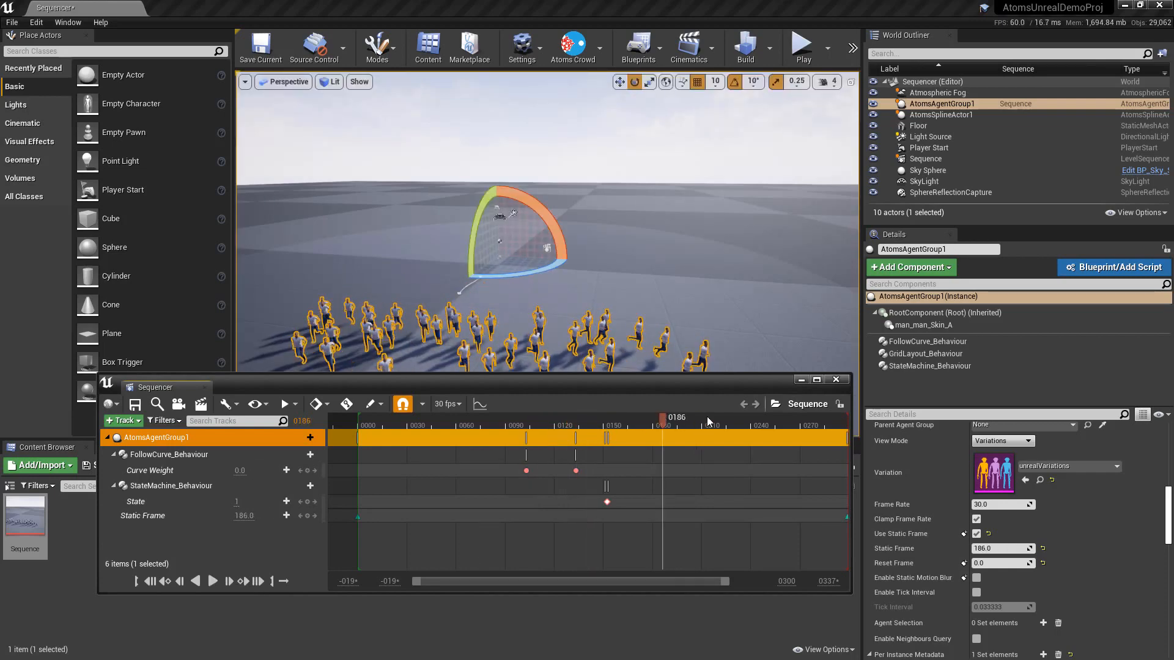
click(151, 582)
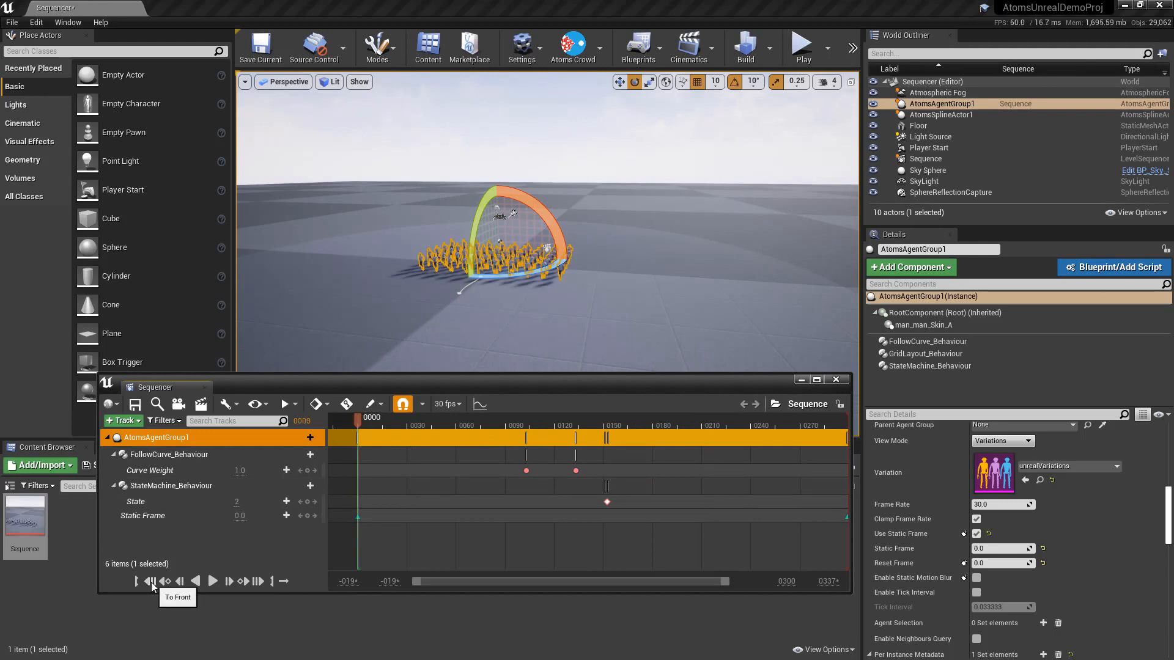
click(212, 581)
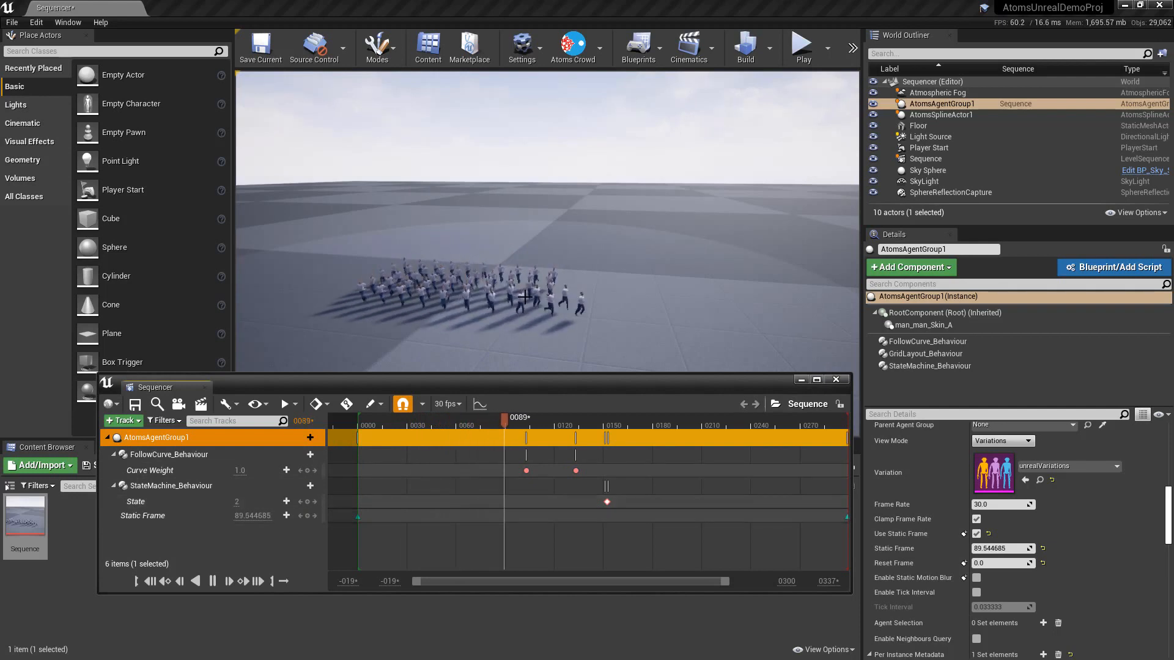
- Pause the sequence at frame 140 and examine the FollowCurve_Behaviour properties and the tracks available for AtomsAgentGroup1
click(212, 581)
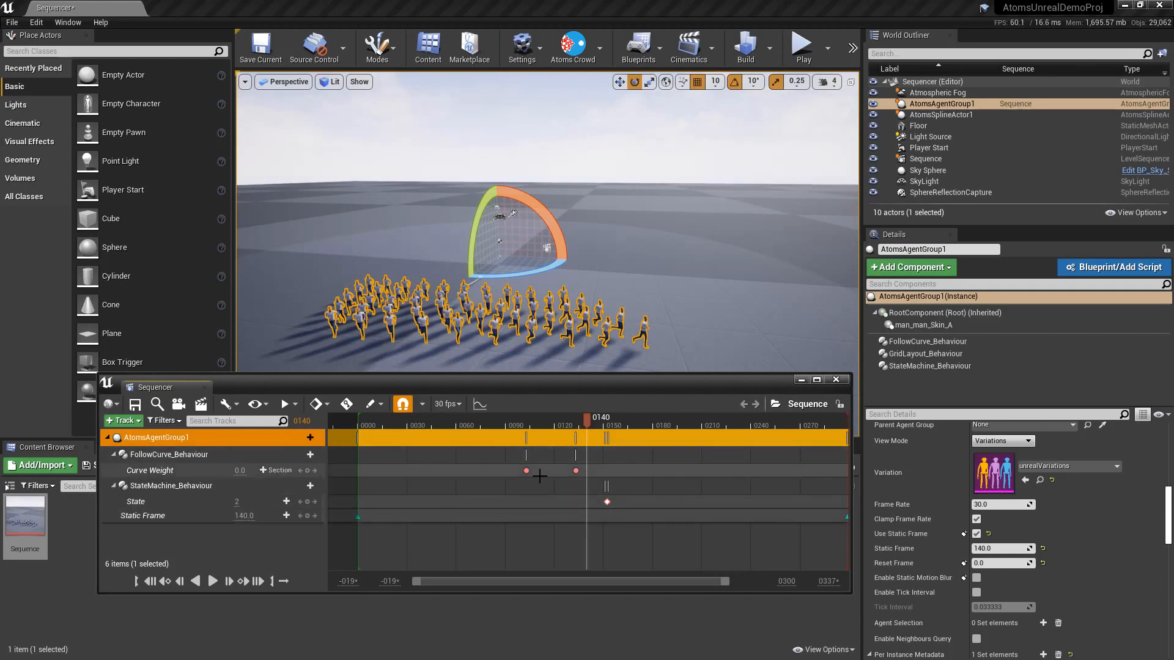
scroll(917, 489, up, 5)
scroll(916, 493, up, 1)
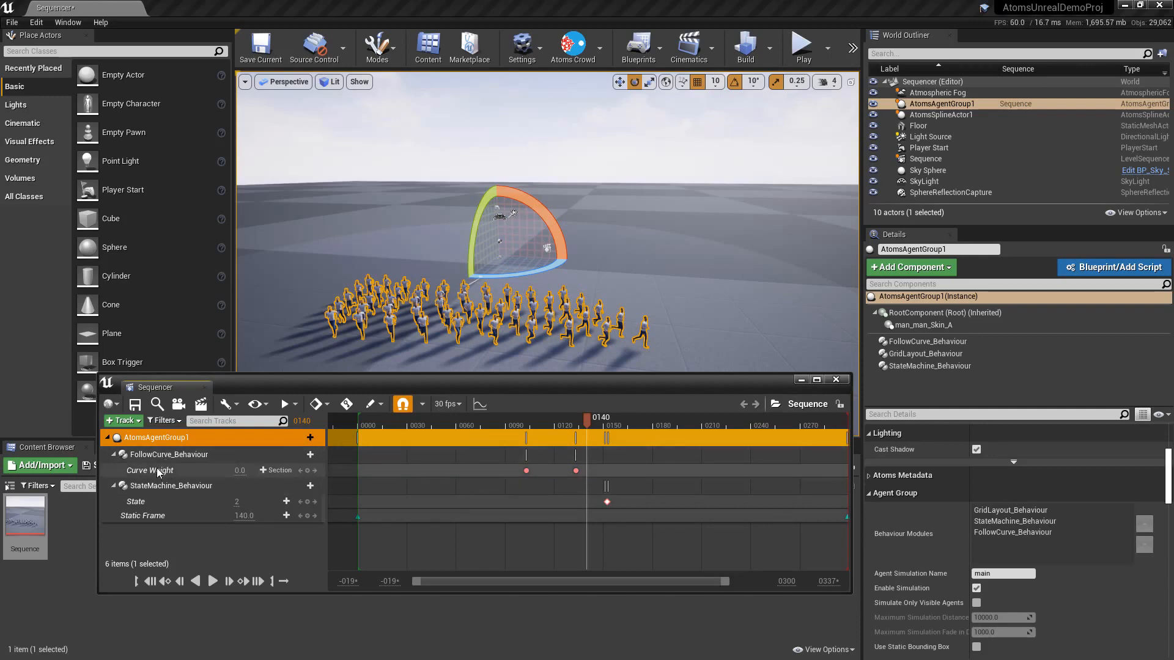
click(926, 343)
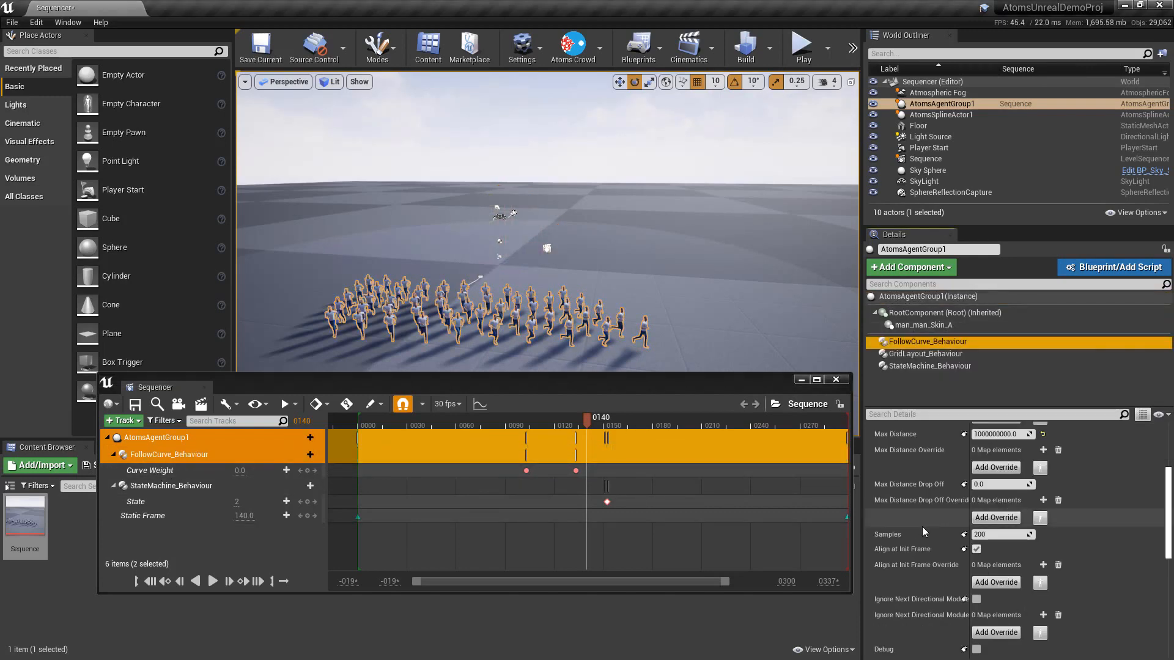
scroll(923, 489, up, 5)
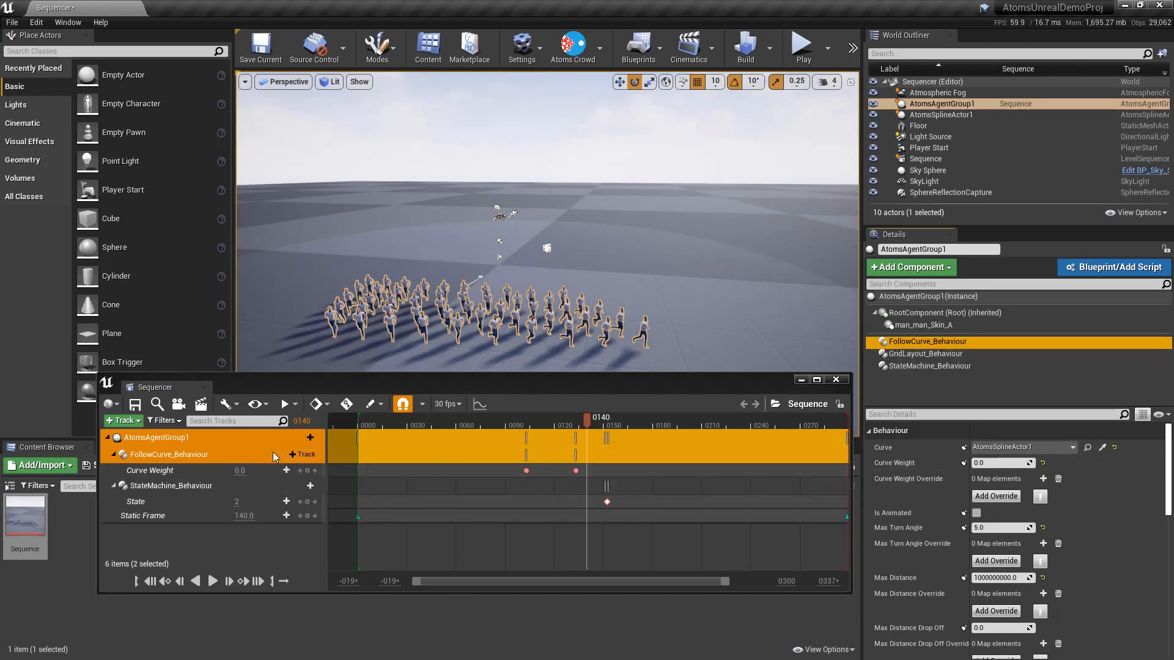
click(302, 438)
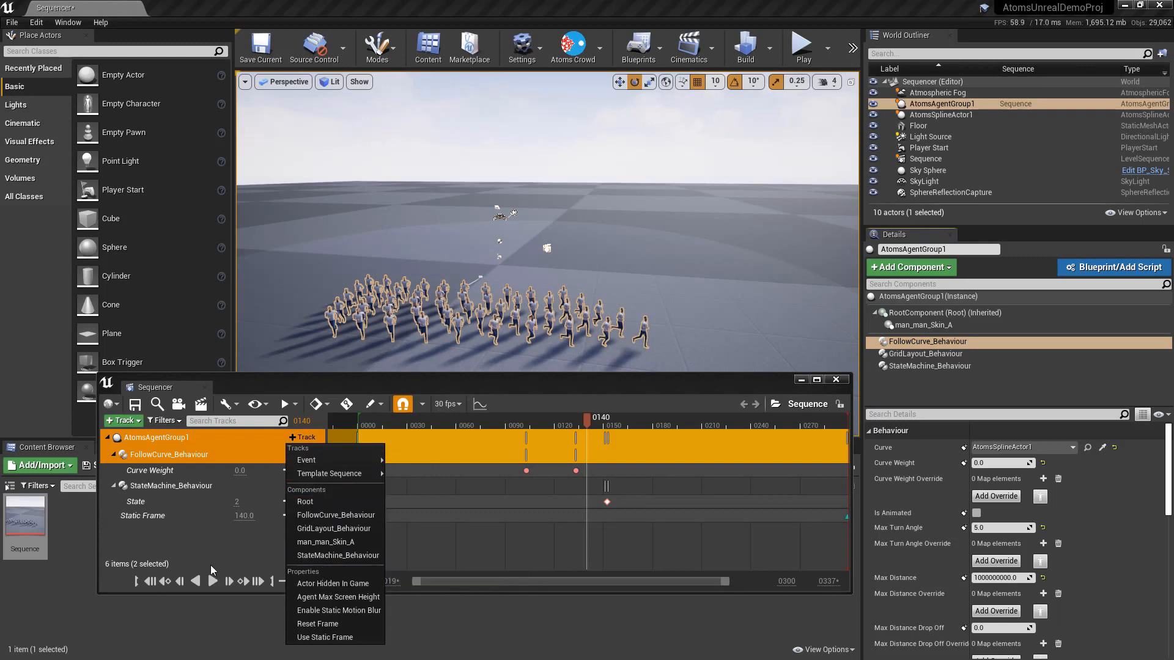
click(215, 546)
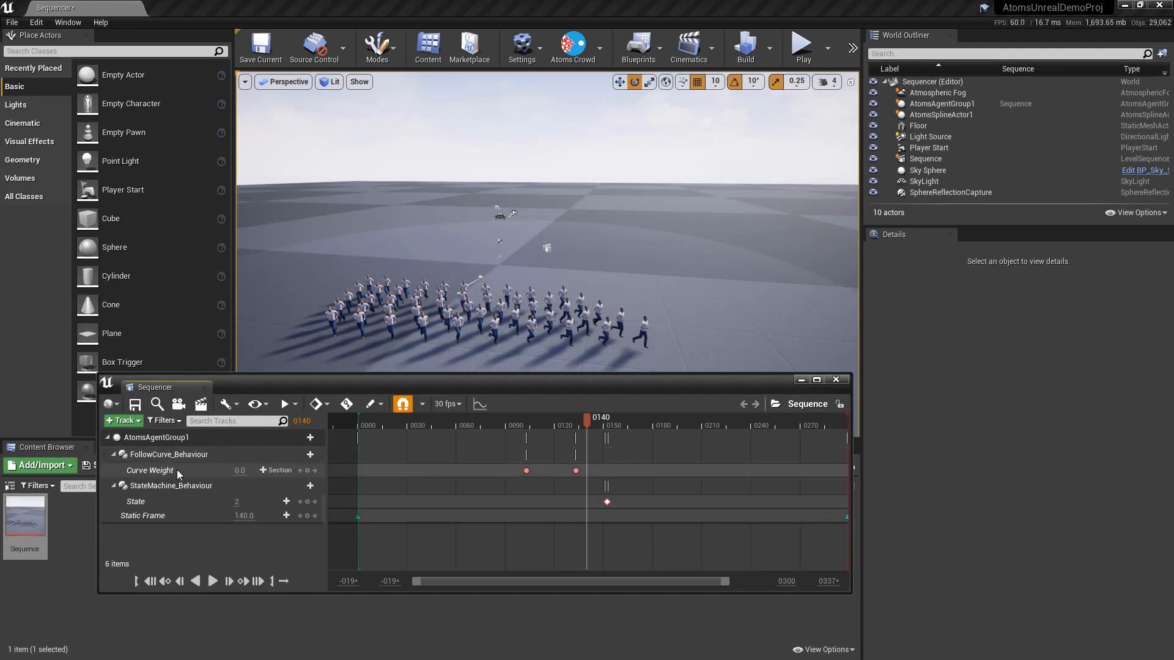
- Replay the sequence from its first frame to the end and close its editor window
click(151, 581)
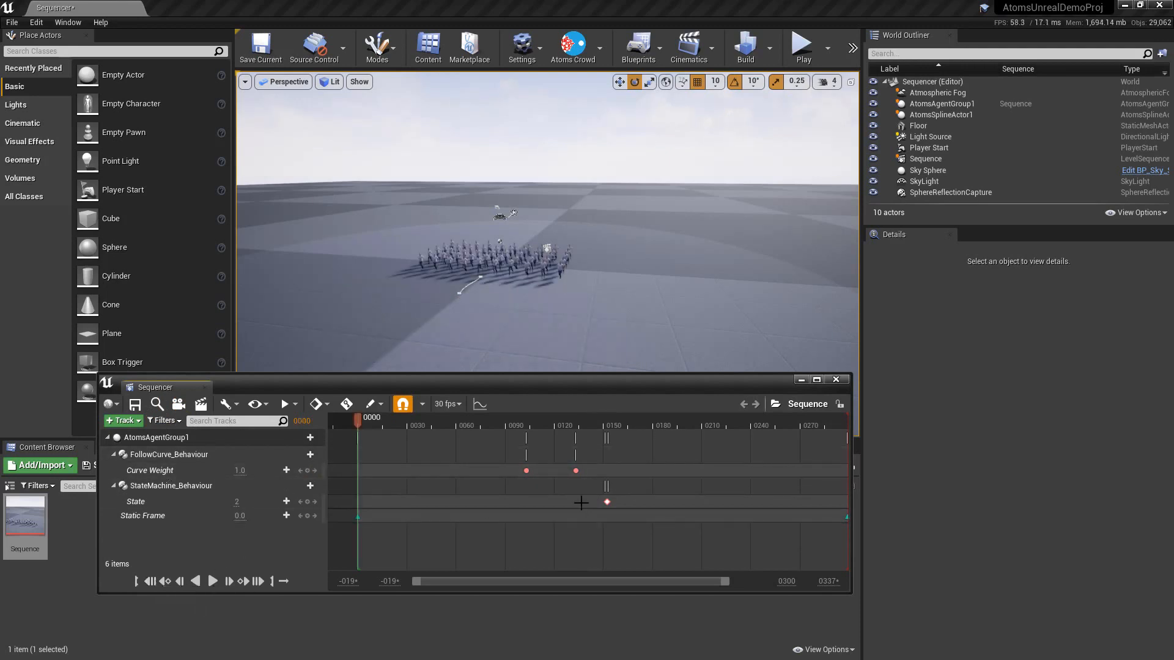
click(212, 581)
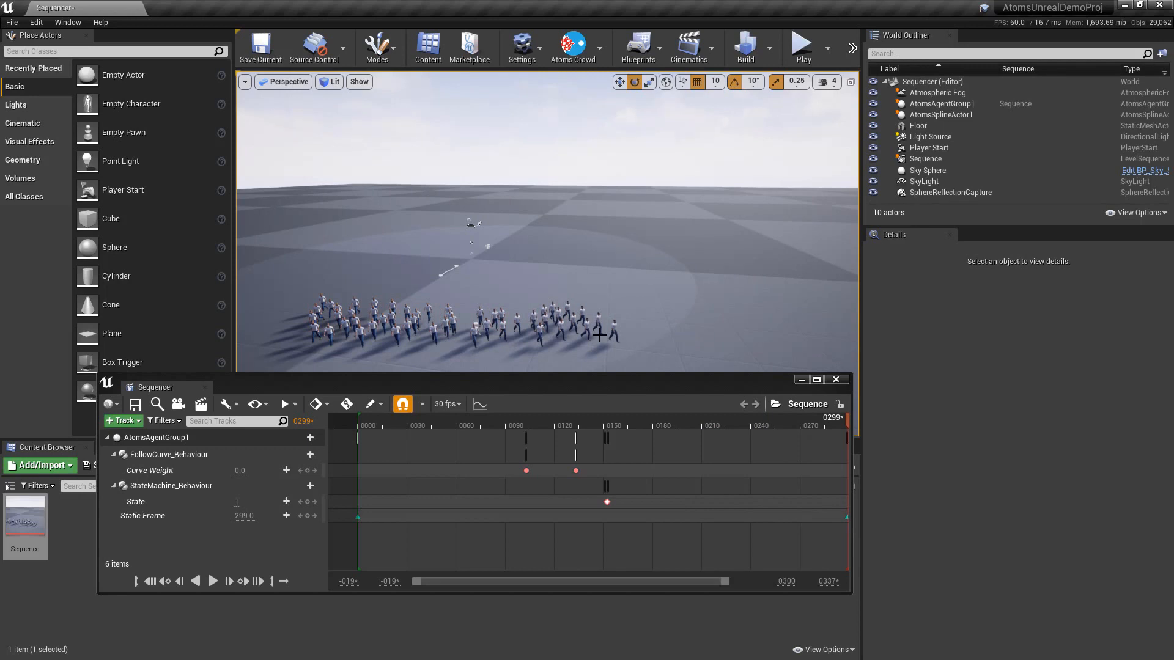
click(835, 379)
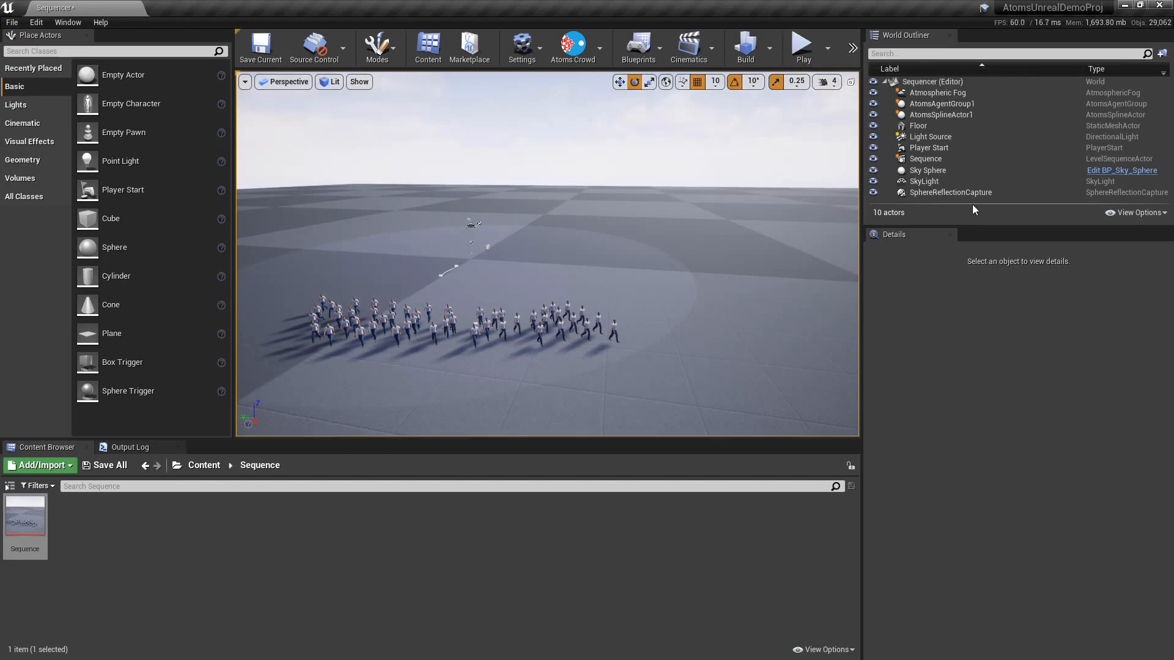
- Select AtomsAgentGroup1, examine its static frame settings, and briefly run the level in the editor
click(941, 104)
scroll(926, 474, down, 10)
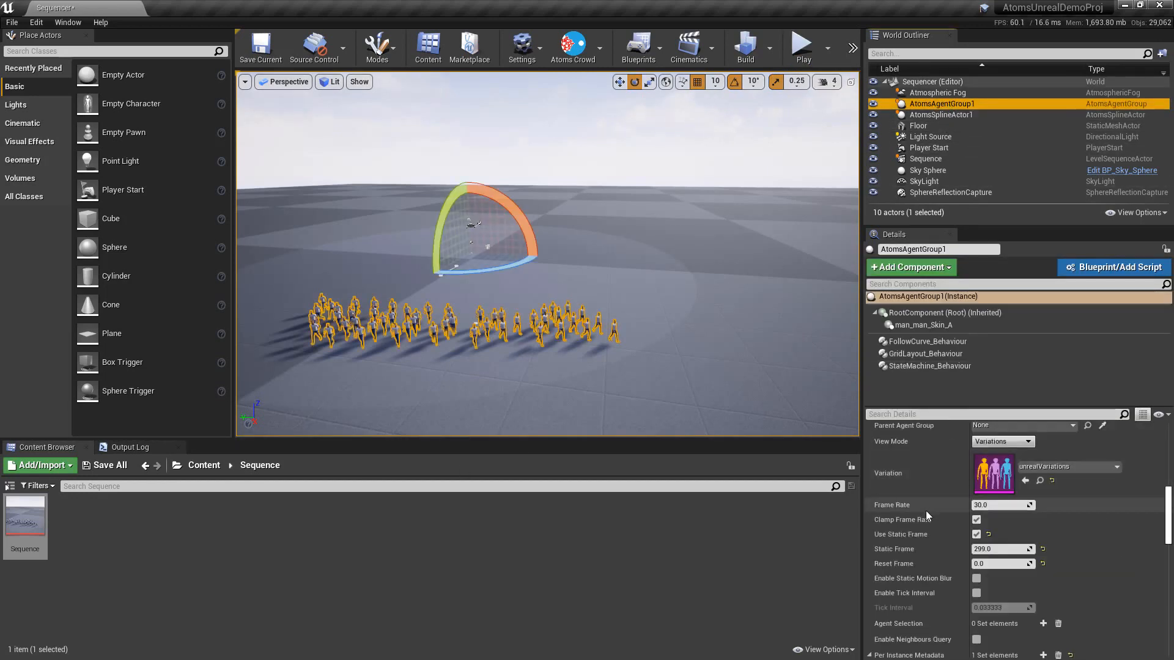
click(802, 46)
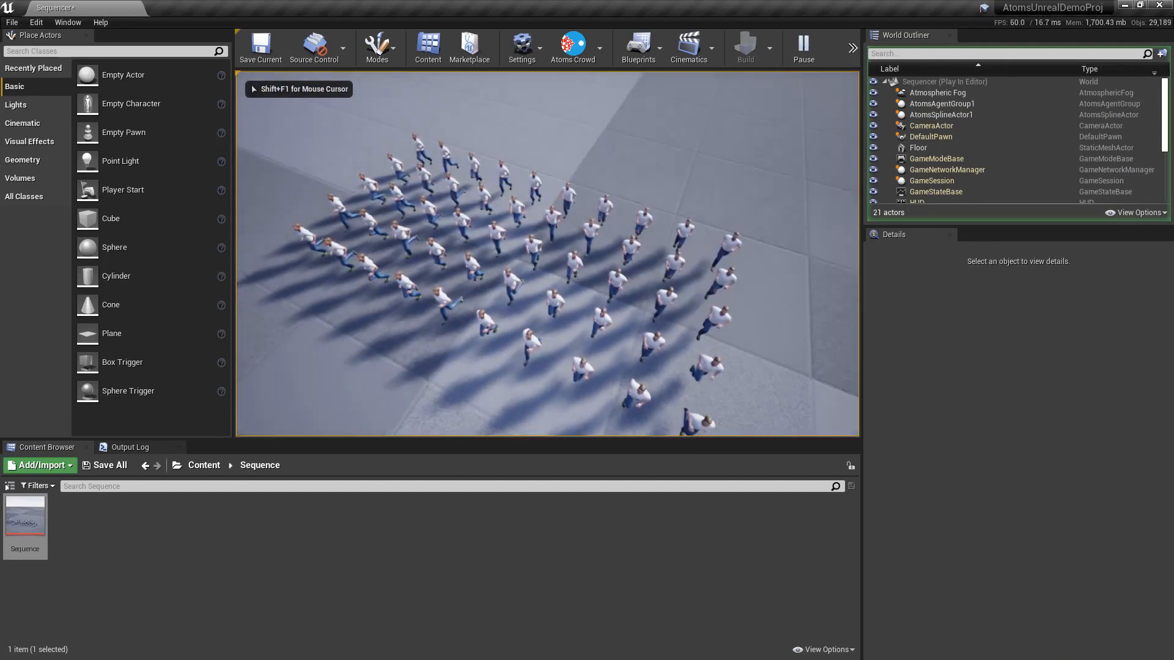
key(Escape)
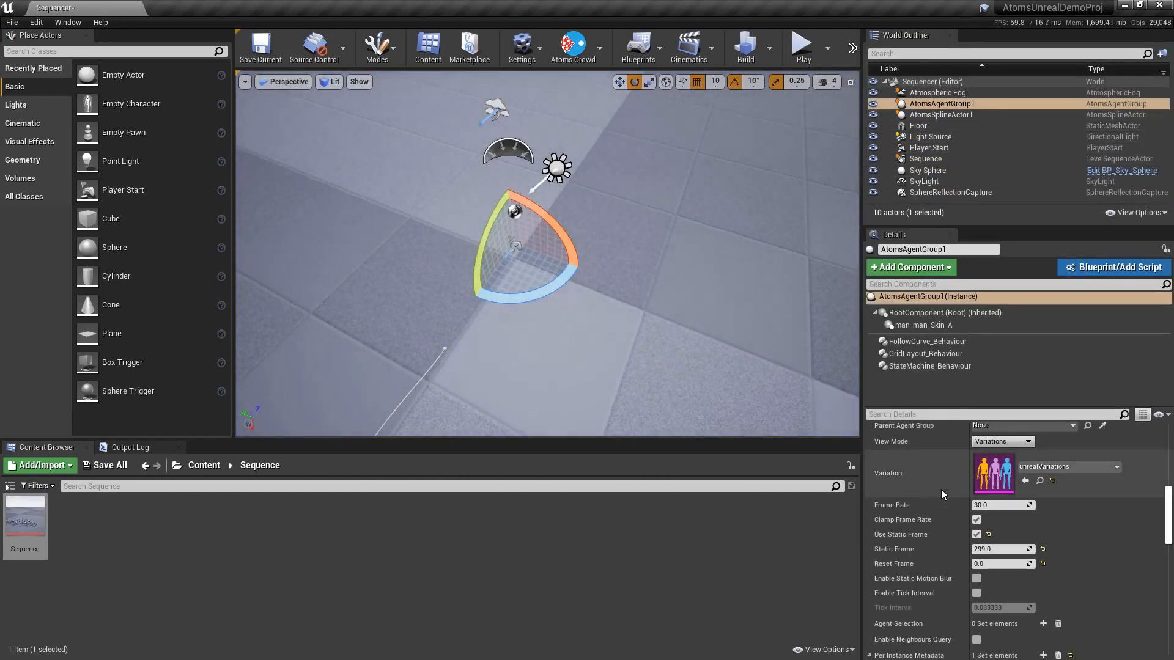
- Set the Static Frame of AtomsAgentGroup1 to 0.0
scroll(953, 519, down, 2)
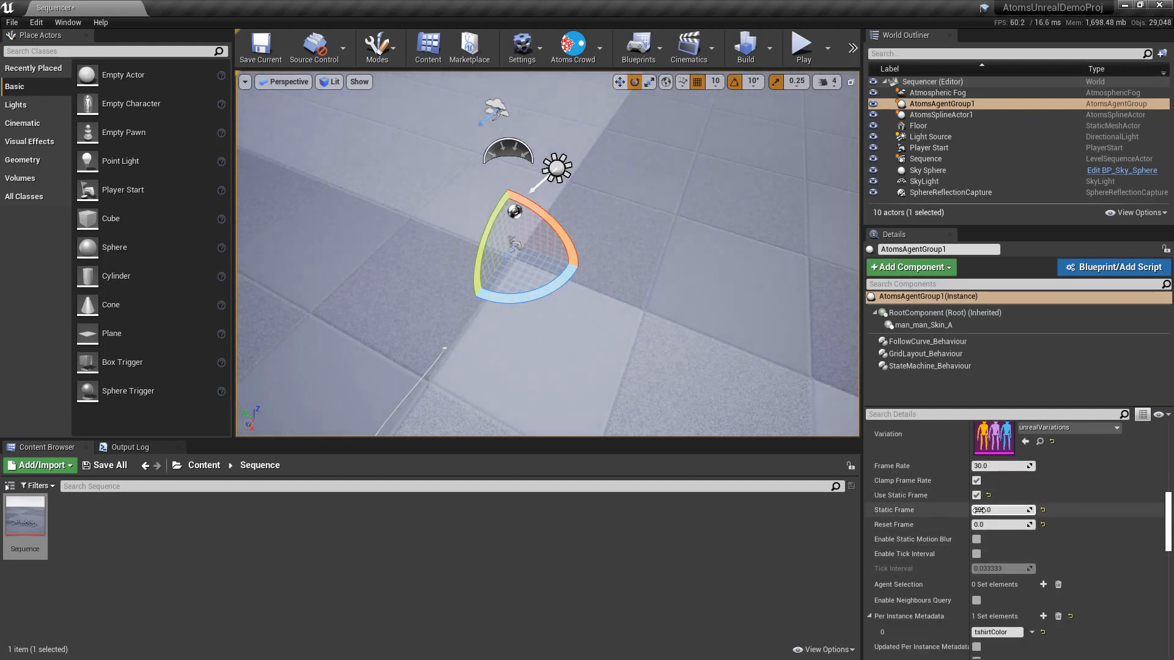
click(997, 512)
text(0)
key(Return)
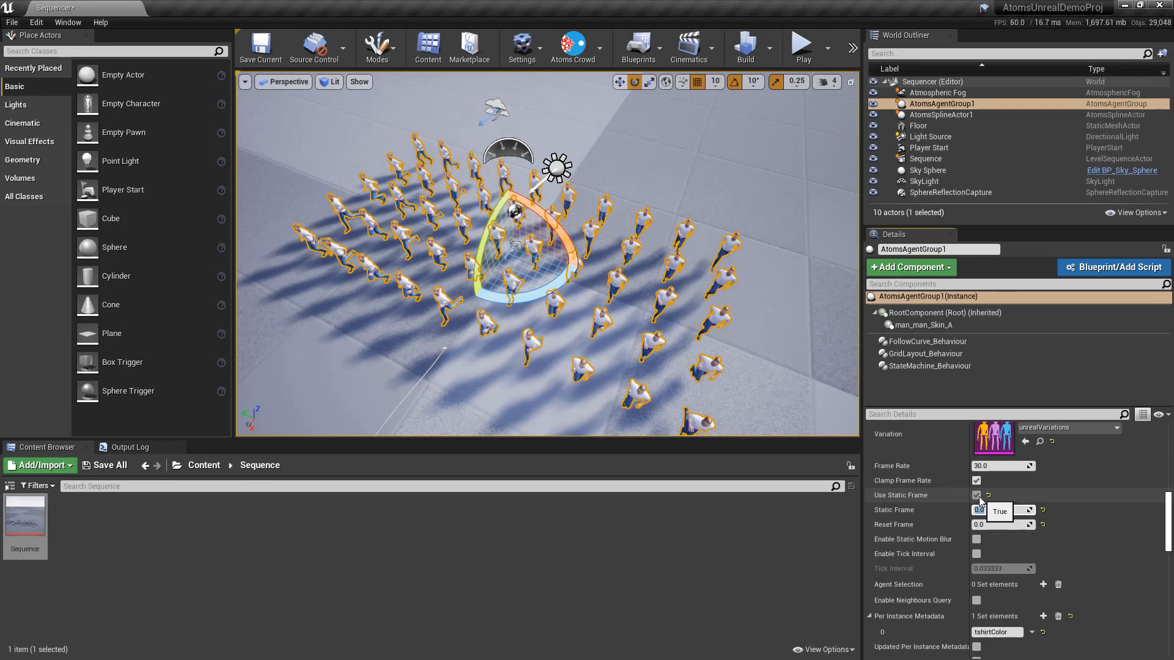
- Open the BlueprintBehaviour level from the Maps content folder without saving the changed assets
click(199, 467)
double_click(101, 519)
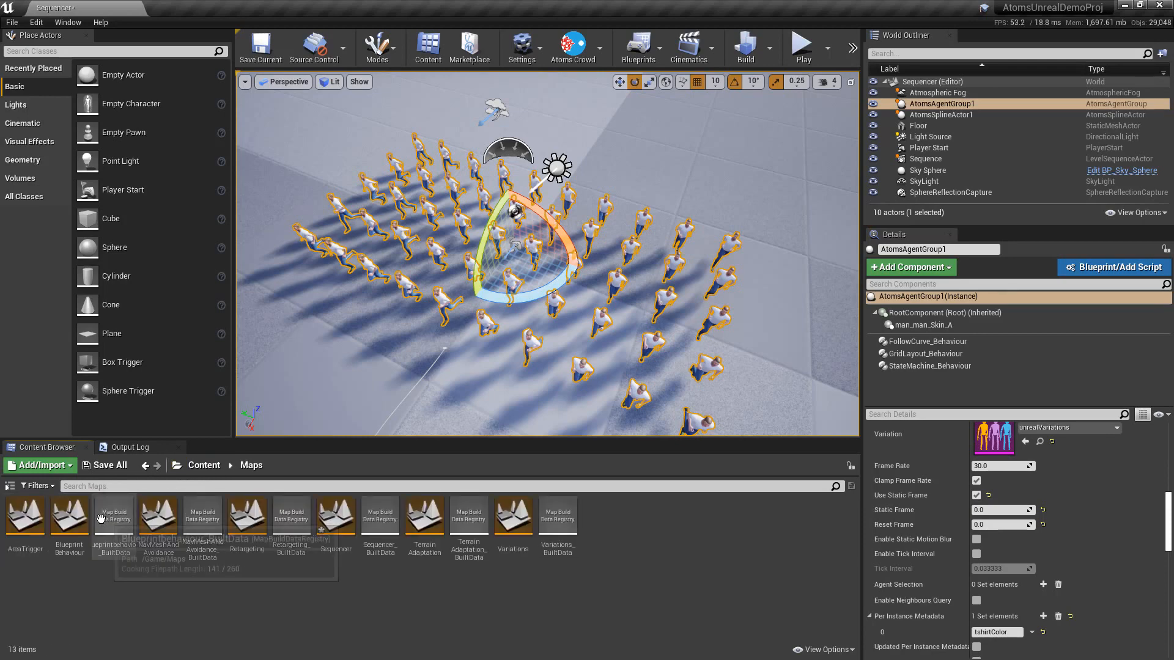
double_click(67, 523)
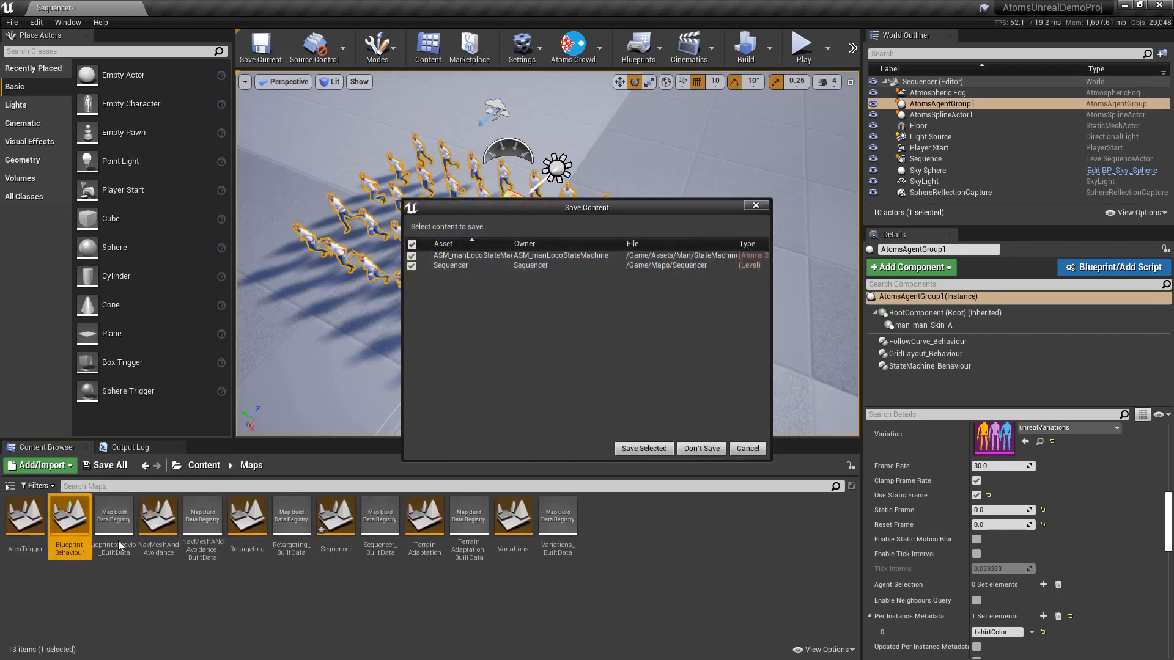
click(702, 448)
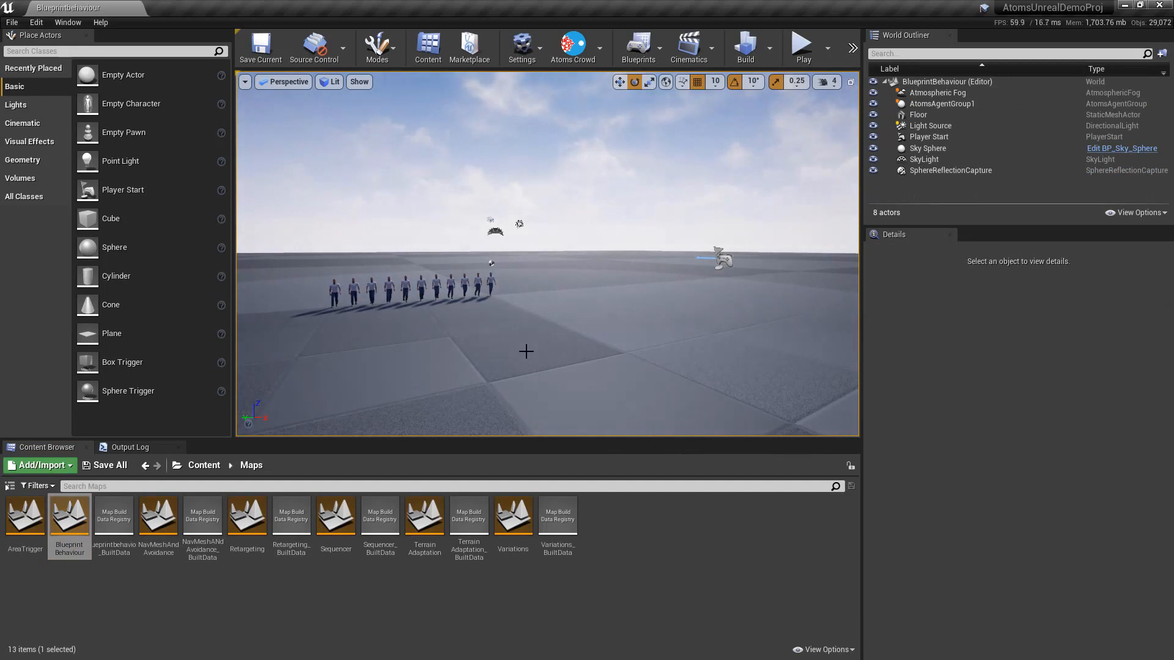
- Select the DemoBlueprint component of AtomsAgentGroup1 and locate its class in the Content Browser
drag(528, 326, 413, 211)
click(200, 465)
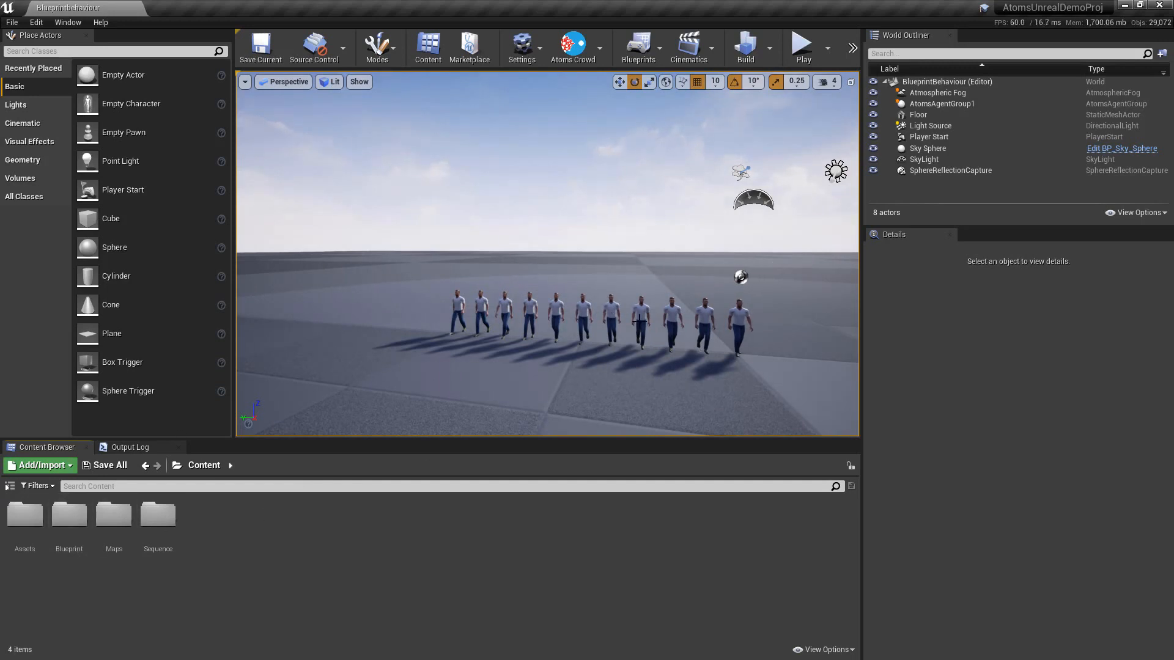
click(930, 105)
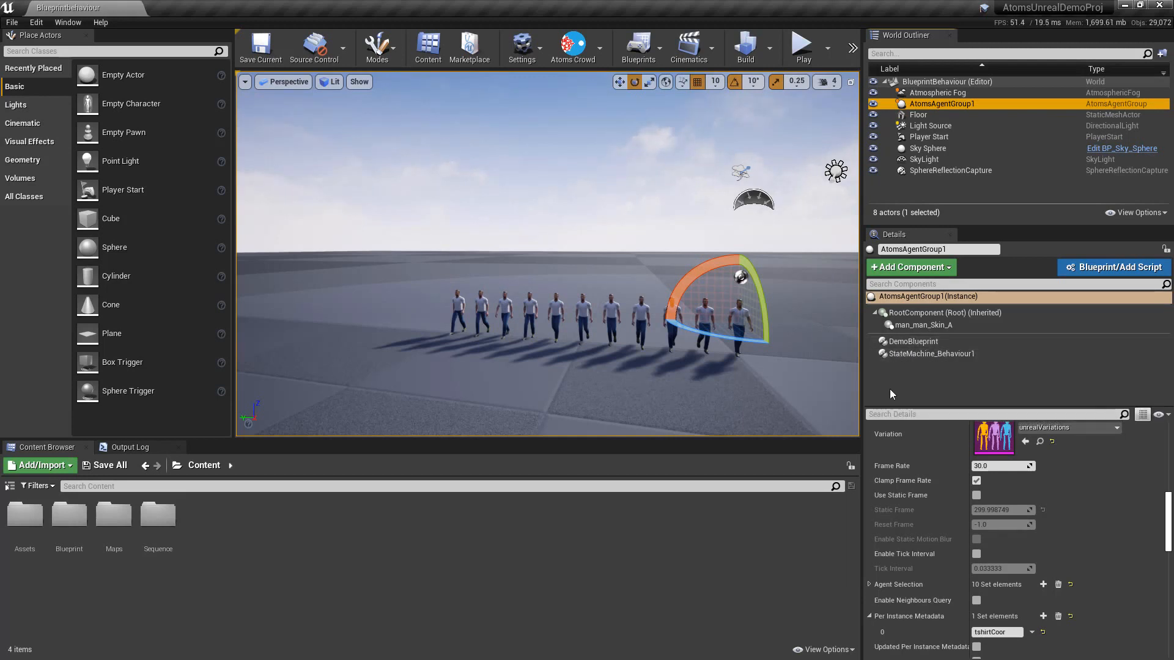
click(918, 343)
scroll(959, 437, up, 1)
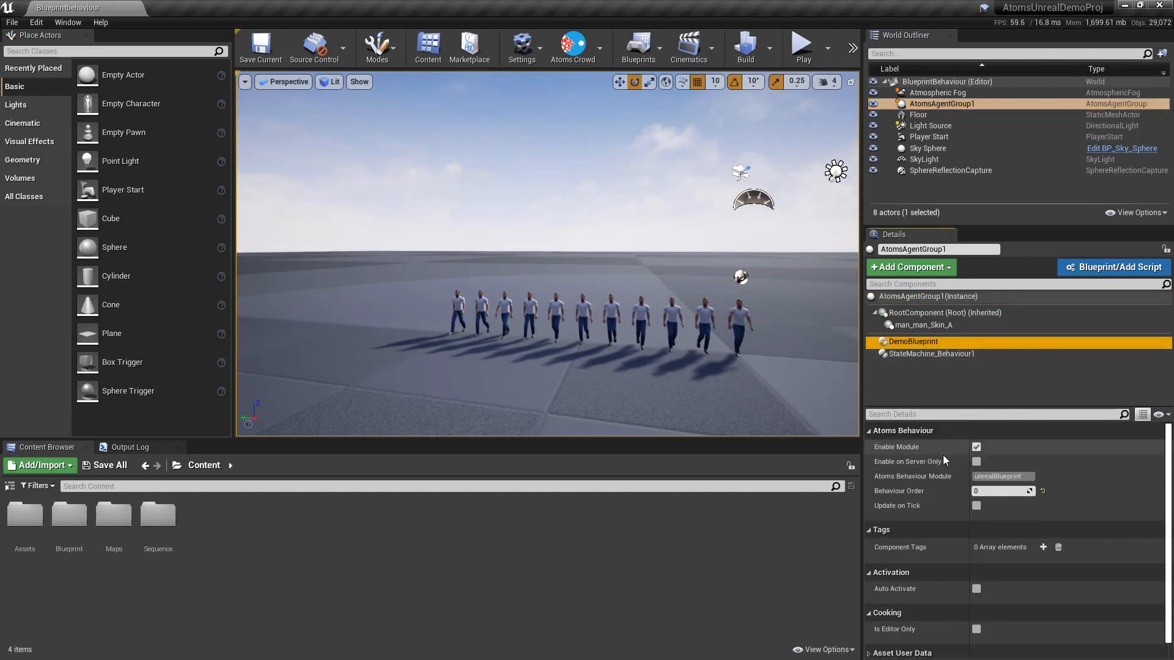
right_click(927, 340)
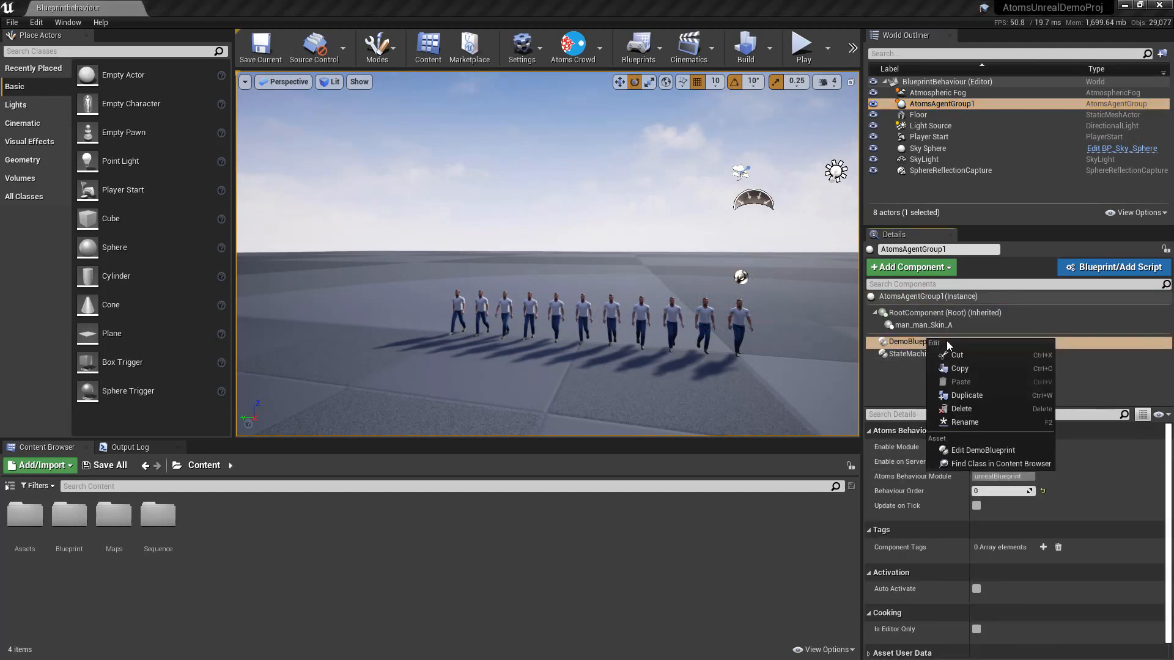
click(978, 463)
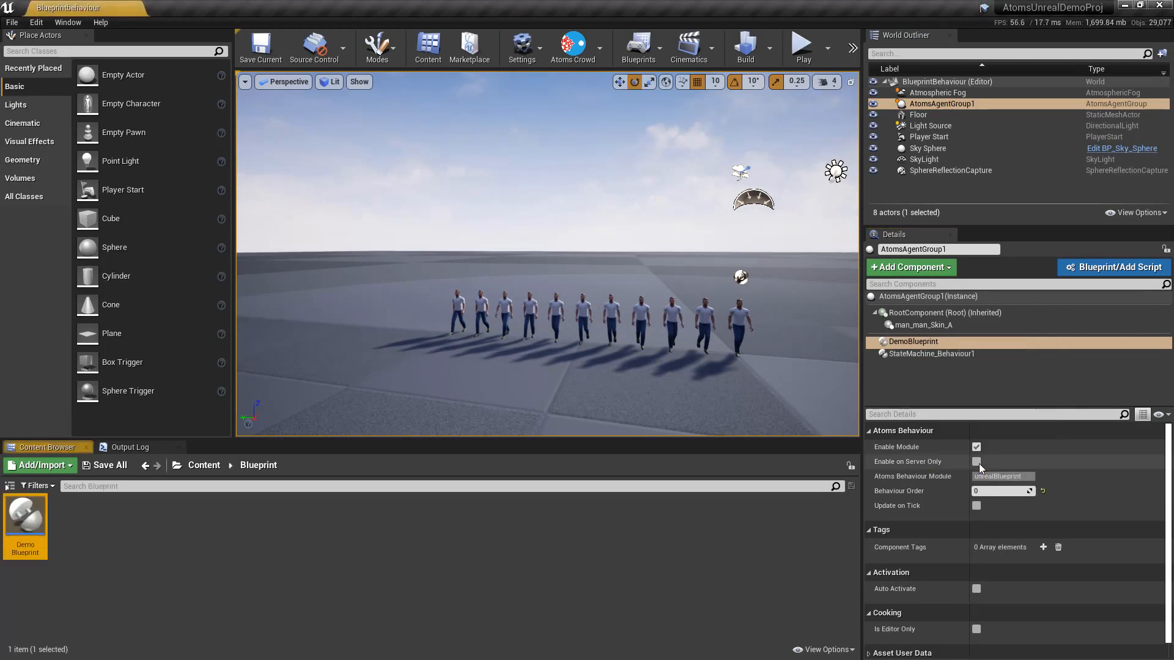
- Open the DemoBlueprint asset and look over the node chains in its Event Graph
double_click(40, 523)
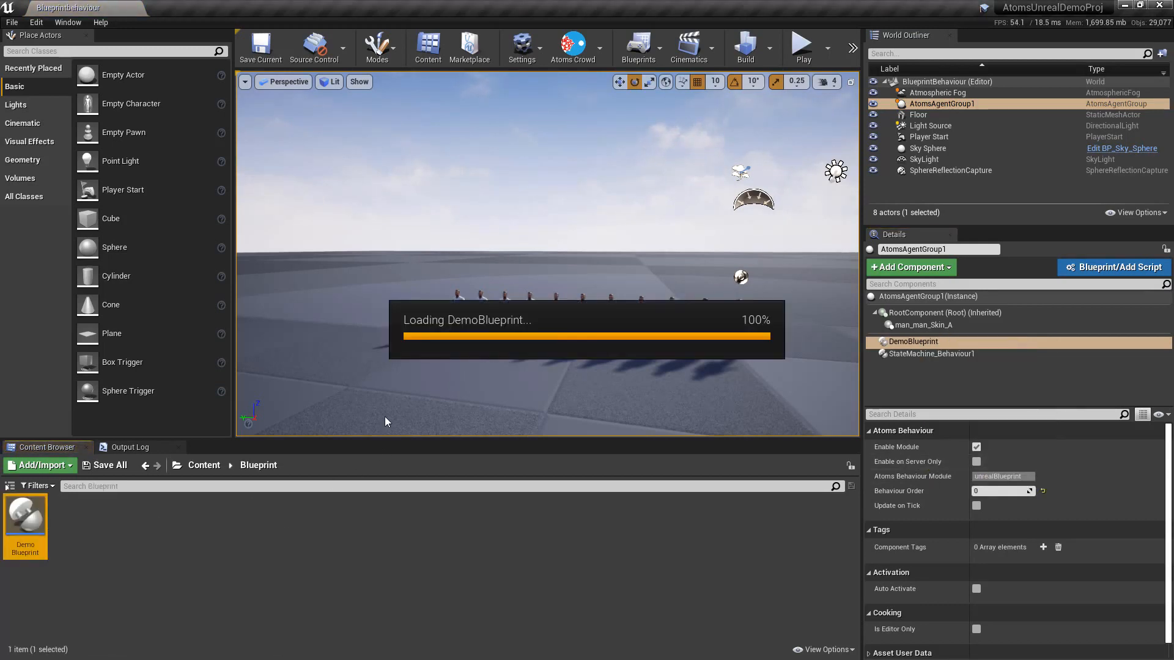
scroll(617, 287, down, 5)
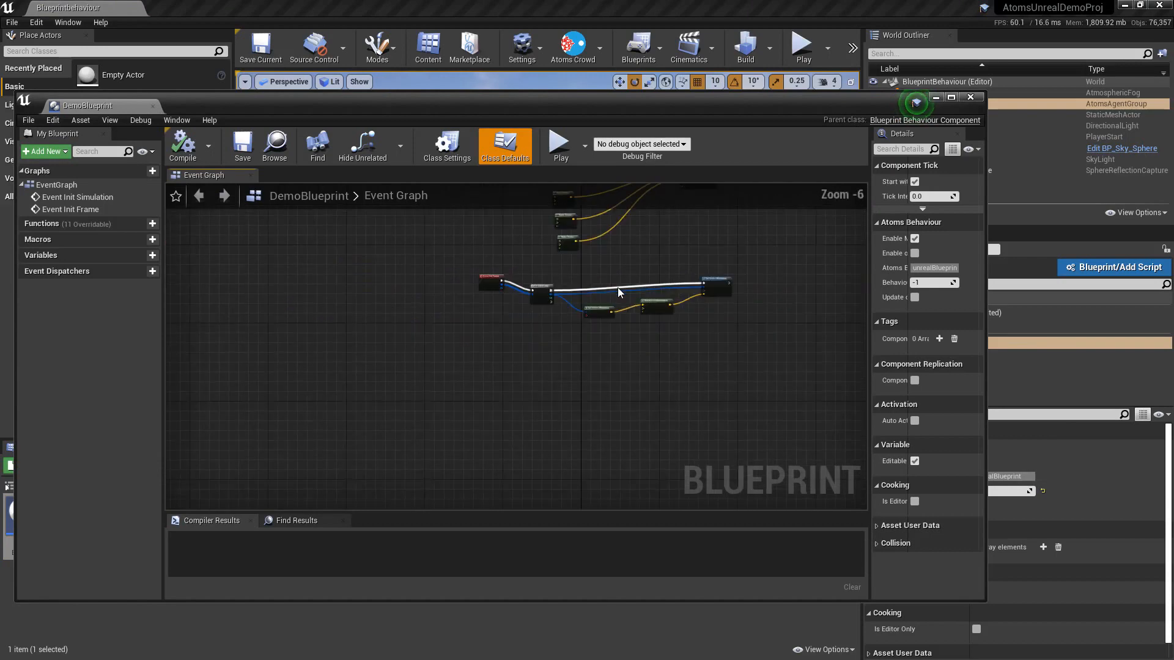
scroll(566, 386, up, 2)
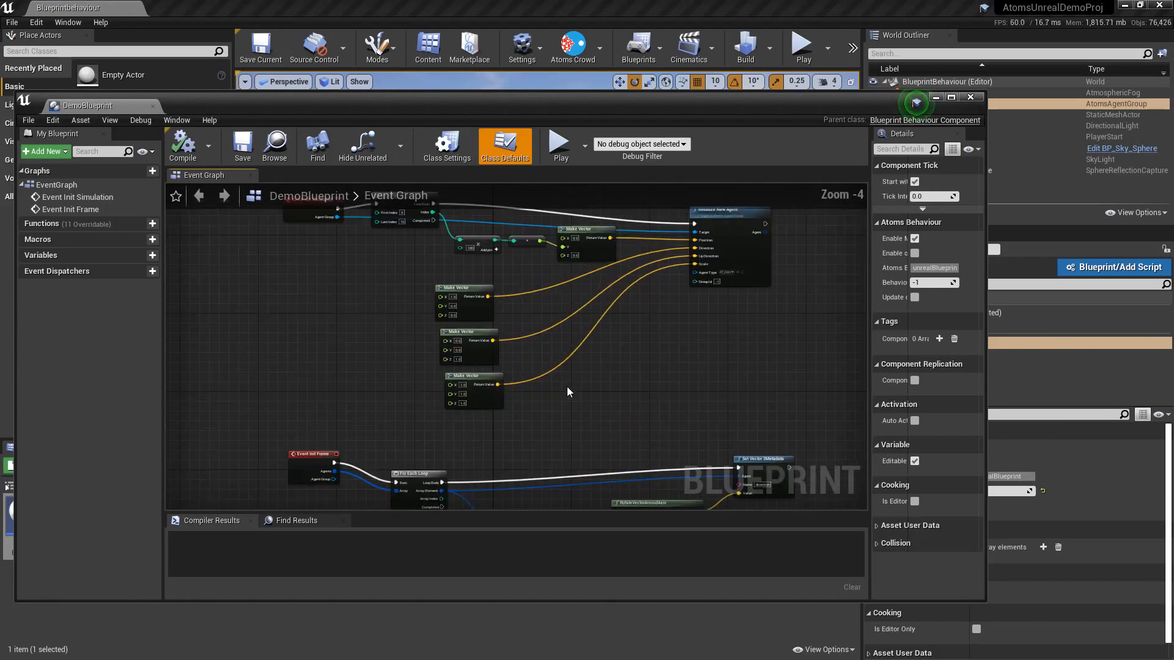
scroll(567, 387, down, 1)
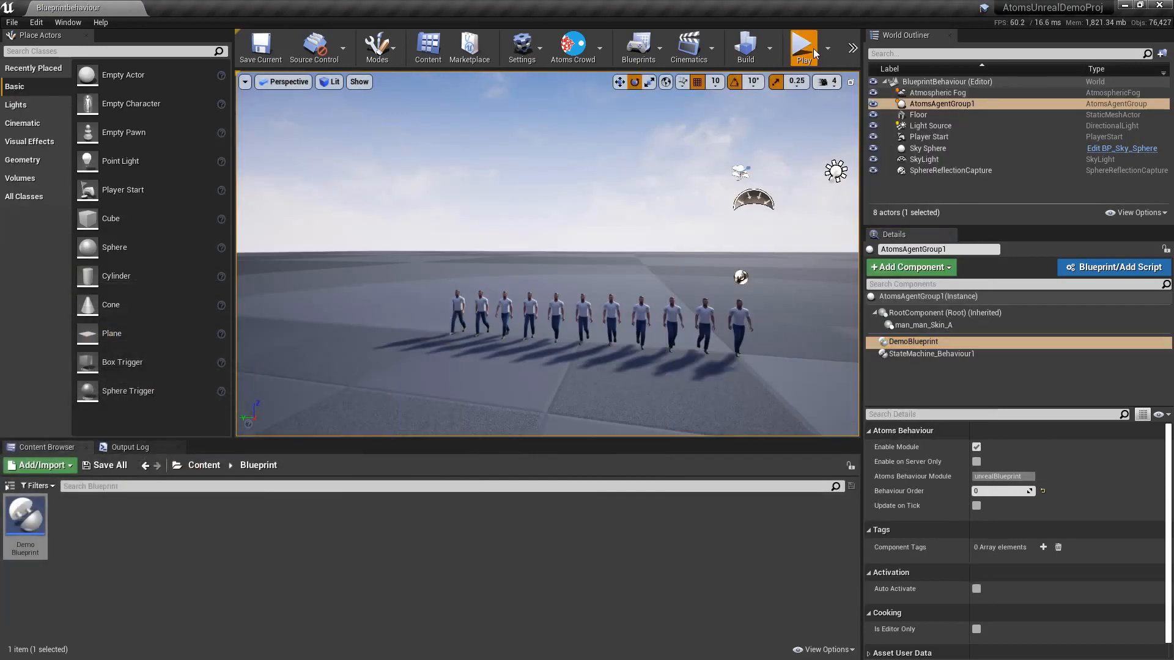
- Run the BlueprintBehaviour level in the editor, move closer to the line of agents, and stop the run
click(802, 46)
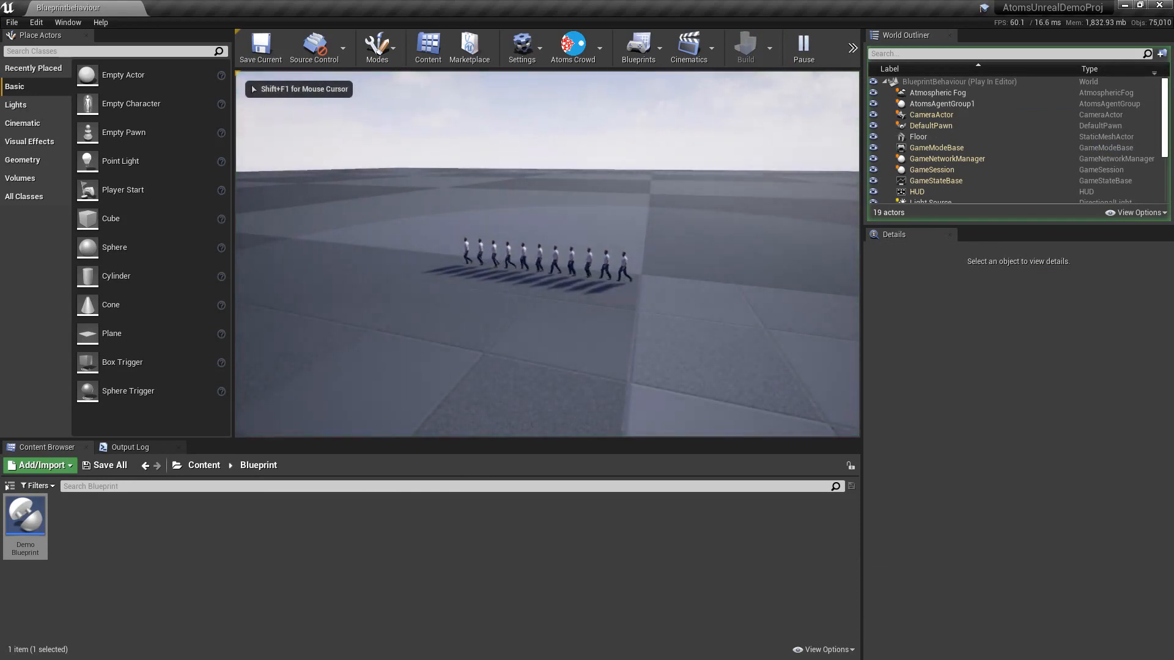
key(w)
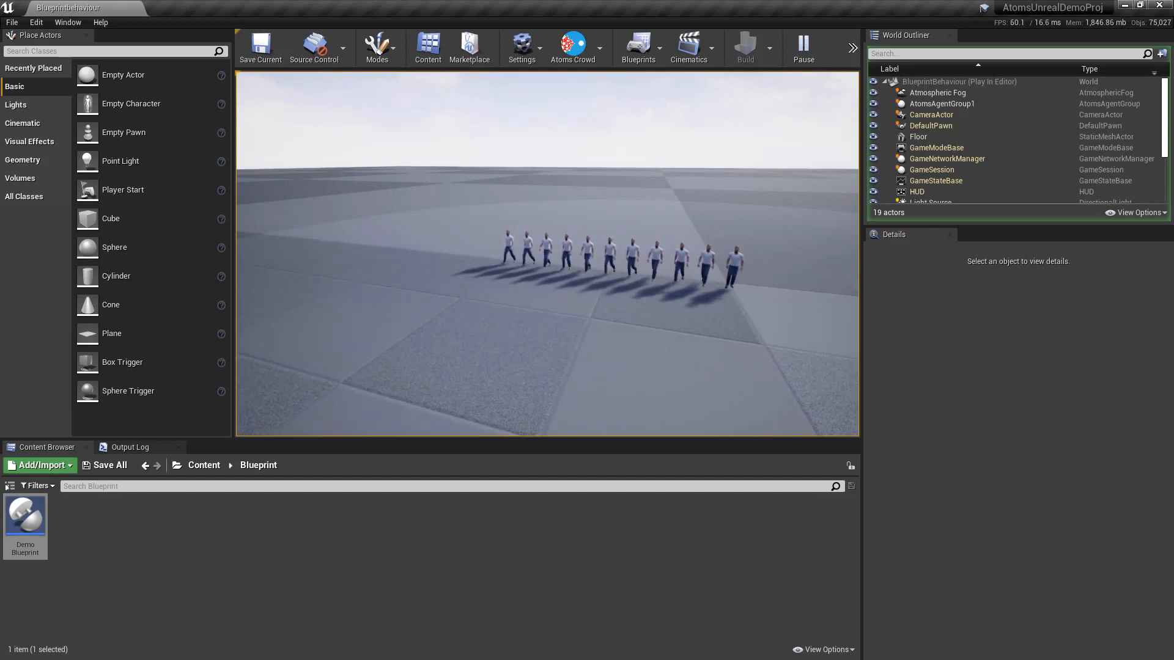
key(Escape)
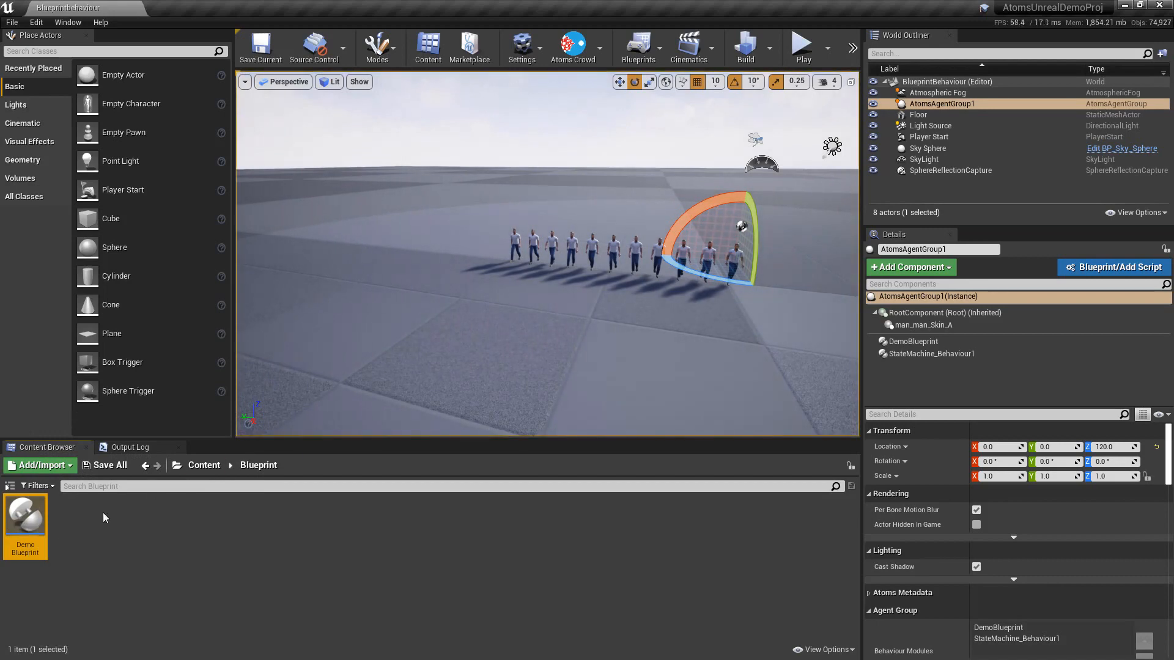
- Reopen DemoBlueprint and examine the Event Init Simulation chain with its For Loop and Make Vector nodes
double_click(19, 519)
scroll(365, 320, up, 1)
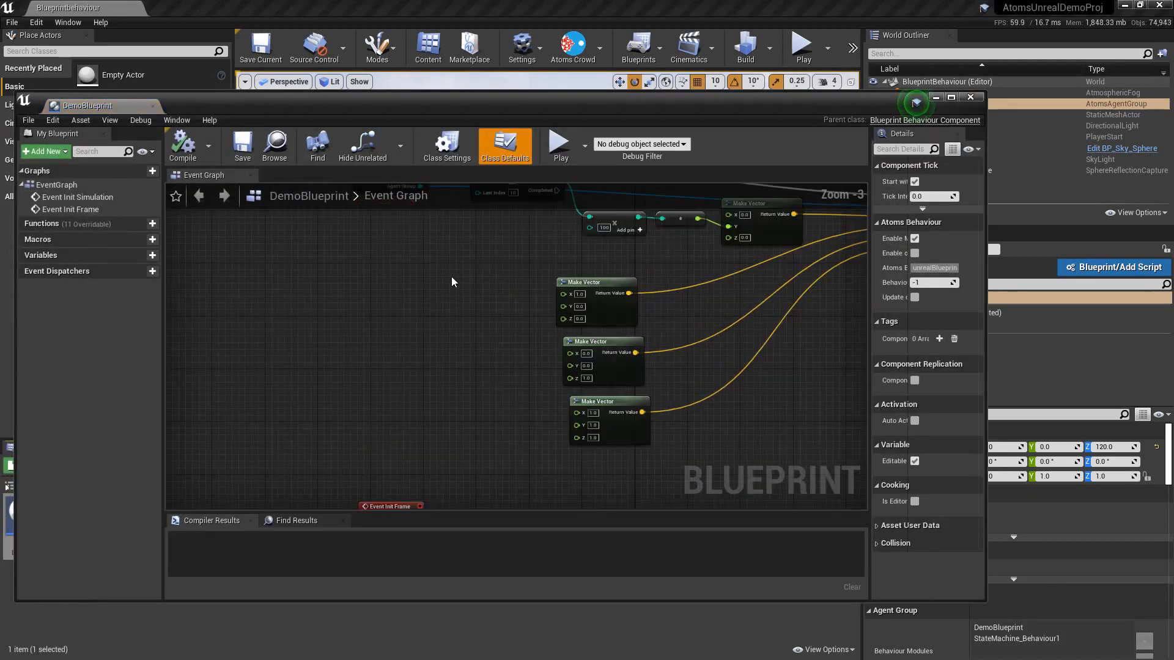
right_drag(451, 280, 415, 183)
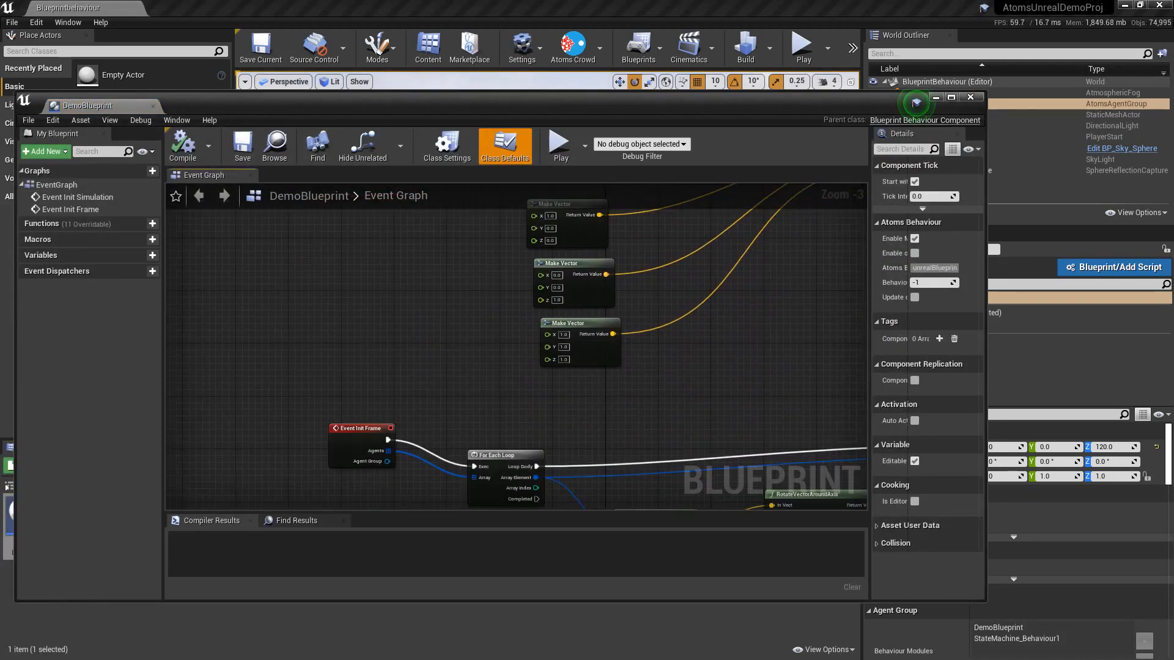
scroll(427, 281, down, 1)
right_drag(429, 278, 395, 354)
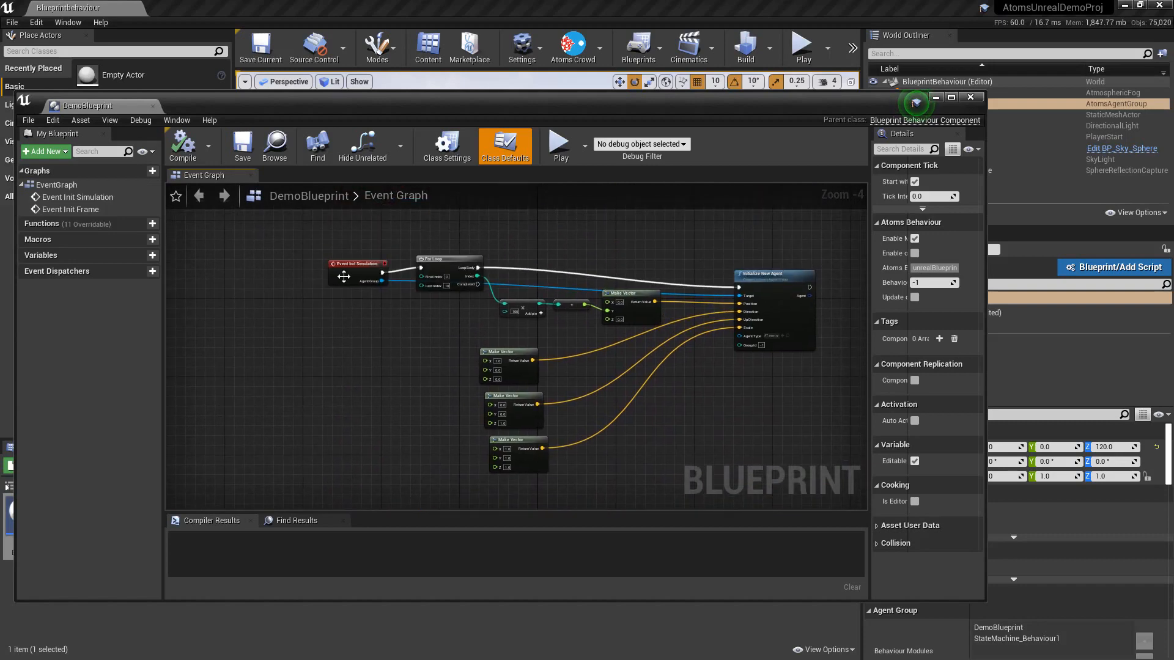
scroll(349, 270, up, 1)
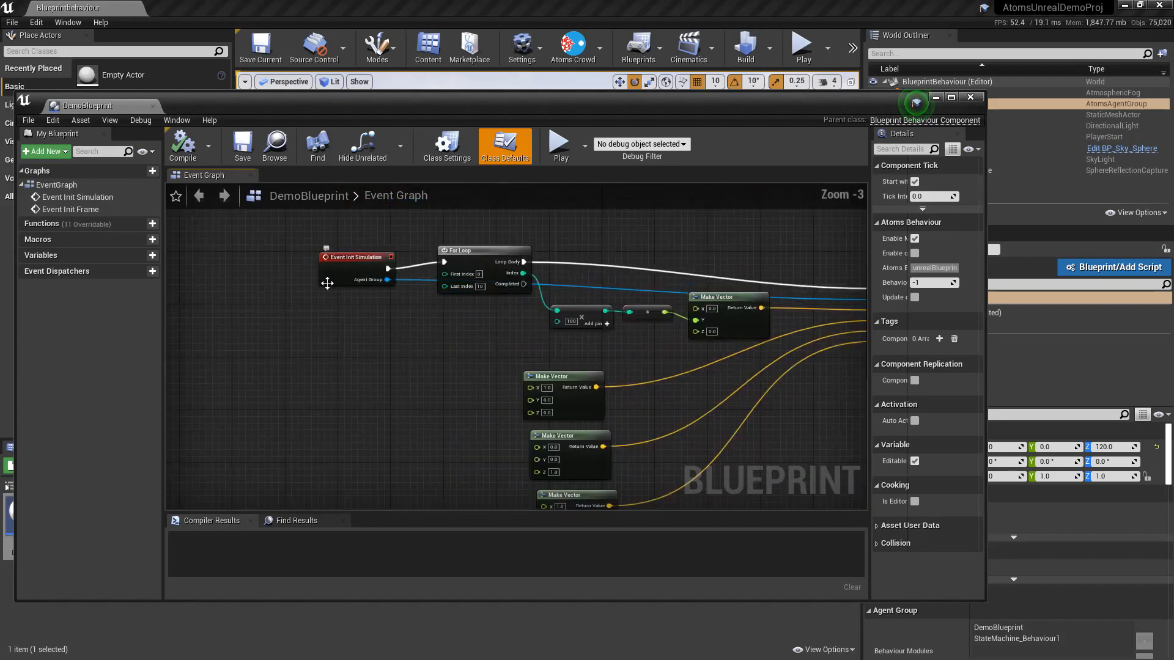
- Review the overridable functions of DemoBlueprint and examine the Event Init Frame node in its graph
click(103, 226)
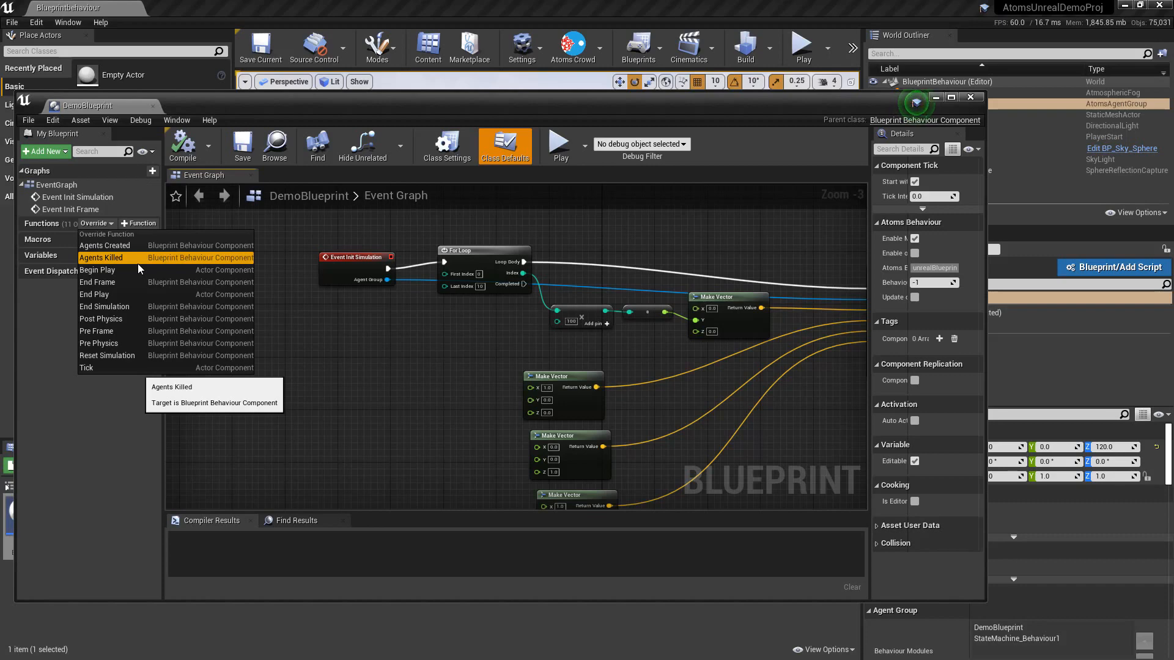
click(345, 263)
right_drag(337, 403, 342, 199)
click(360, 398)
right_drag(336, 298, 398, 329)
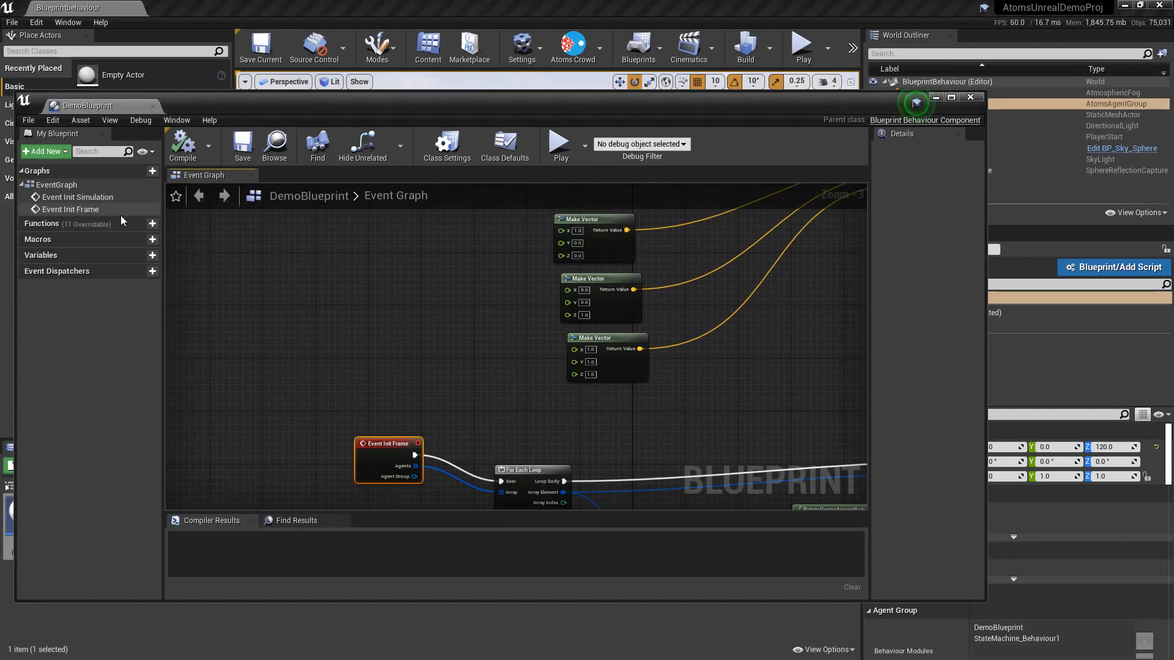
- Review DemoBlueprint's overridable functions and trace the Event Init Simulation chain through the Make Vector nodes to Initialize New Agent
click(97, 223)
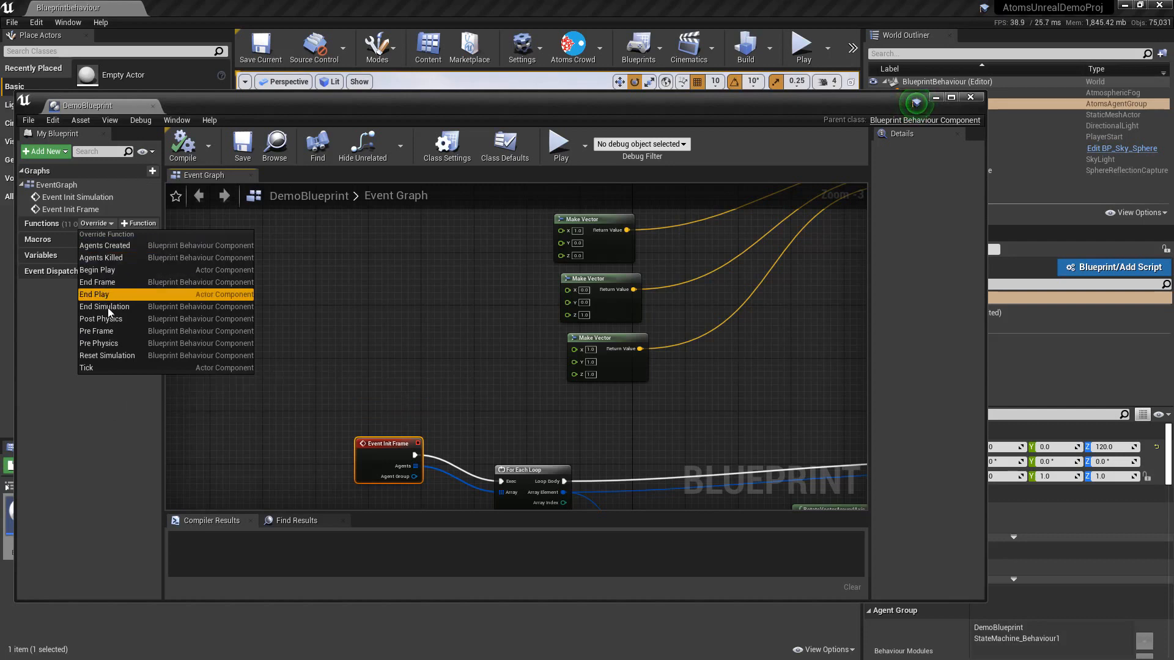
click(401, 348)
right_drag(470, 316, 371, 407)
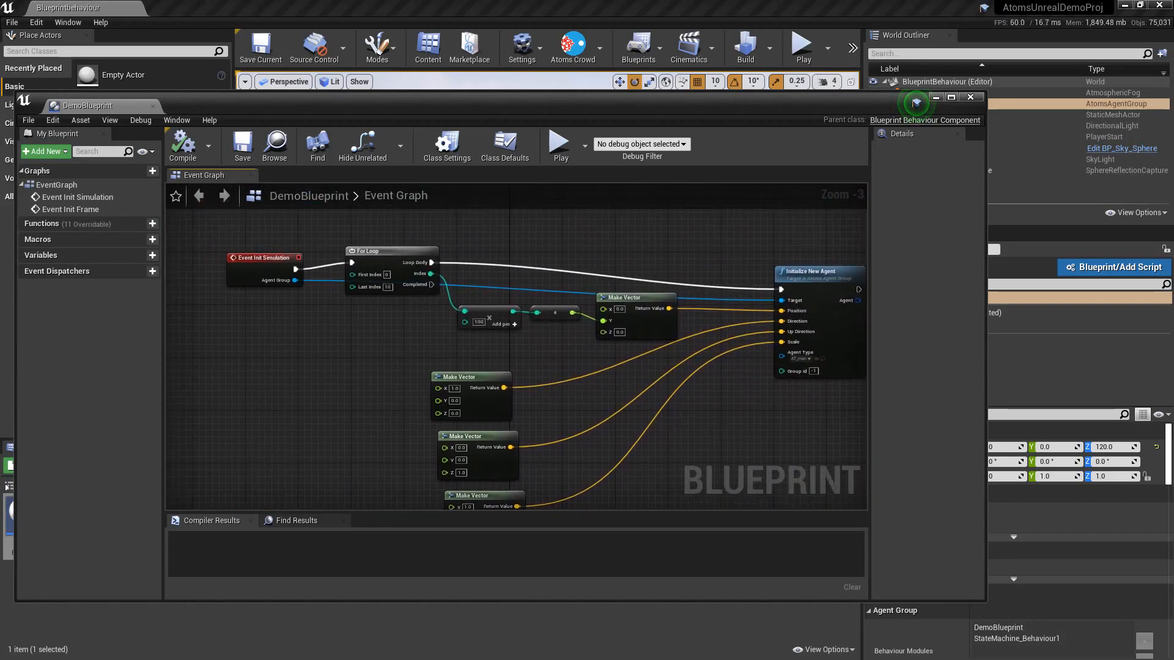
right_drag(371, 407, 323, 384)
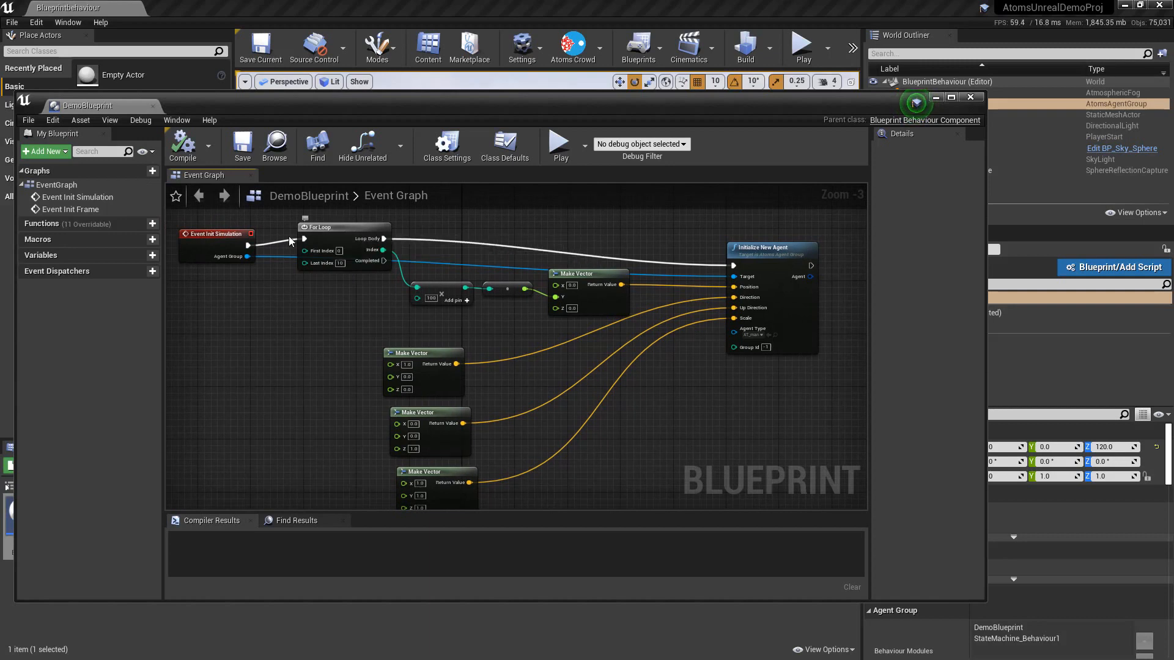
right_drag(372, 289, 302, 298)
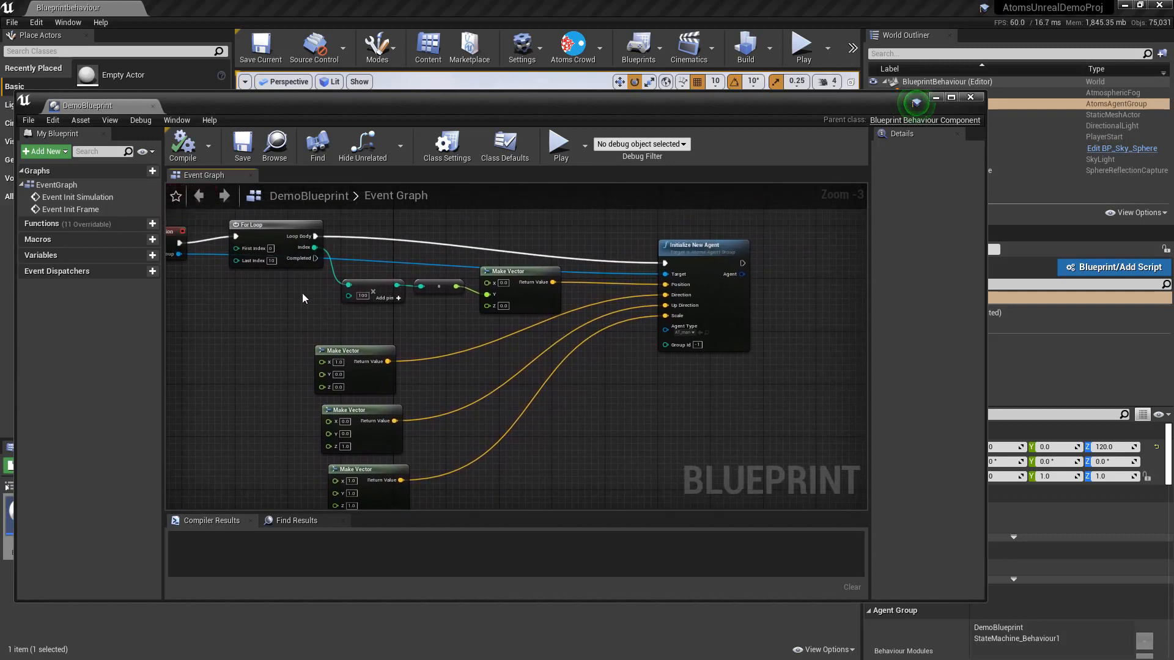
scroll(707, 252, up, 2)
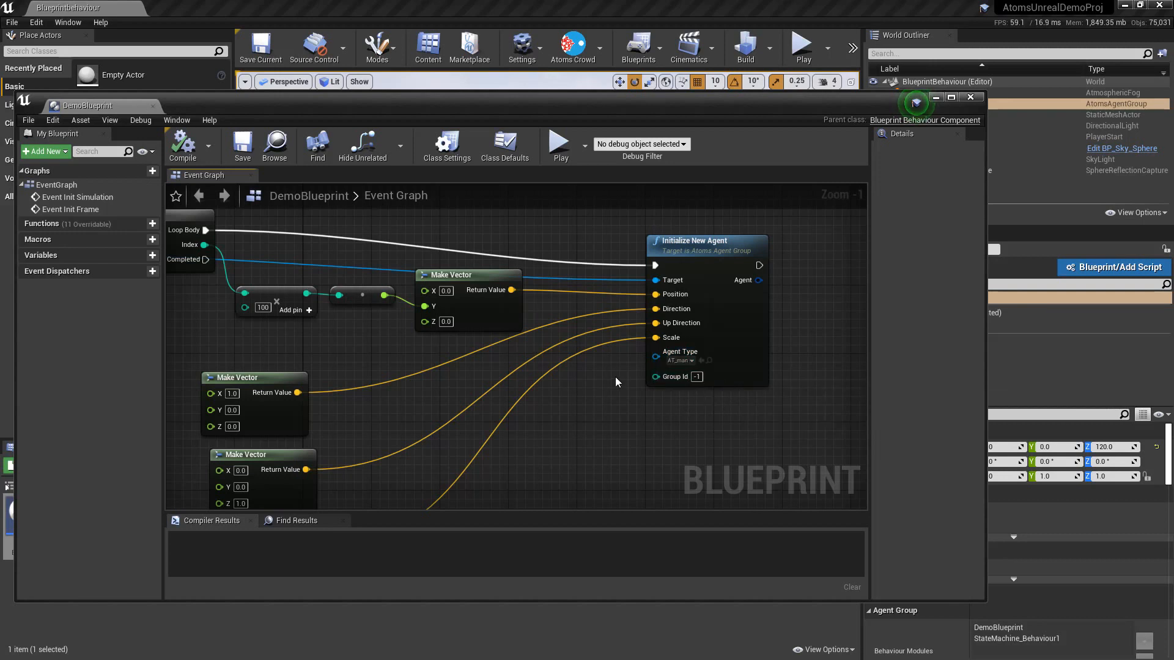
scroll(633, 385, down, 1)
right_drag(579, 426, 681, 386)
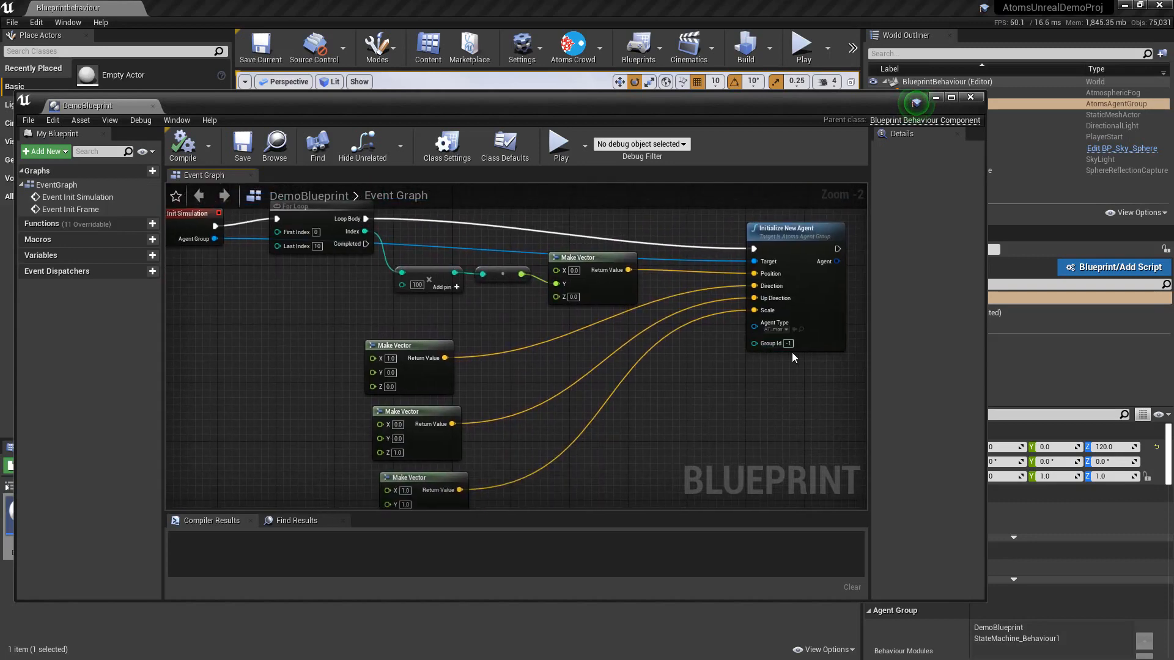
- Examine the Event Init Frame chain from For Each Loop through RotateVectorAroundAxis to Set Vector 3Metadata, and close DemoBlueprint
right_drag(666, 432, 614, 245)
scroll(614, 245, down, 1)
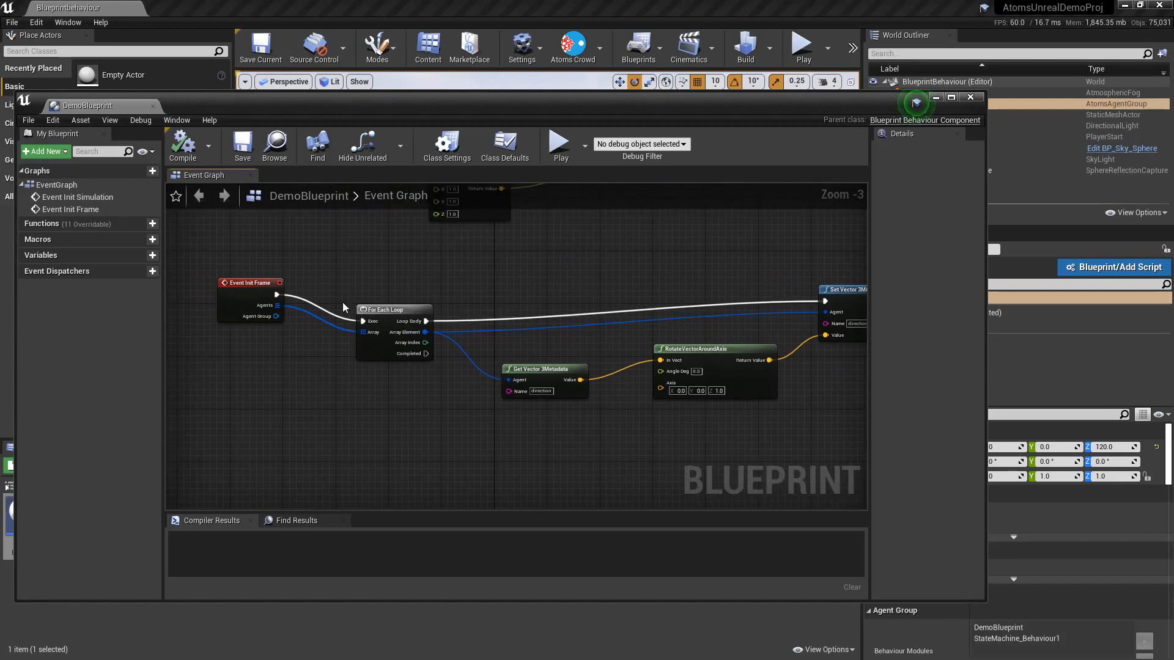
right_drag(462, 304, 477, 286)
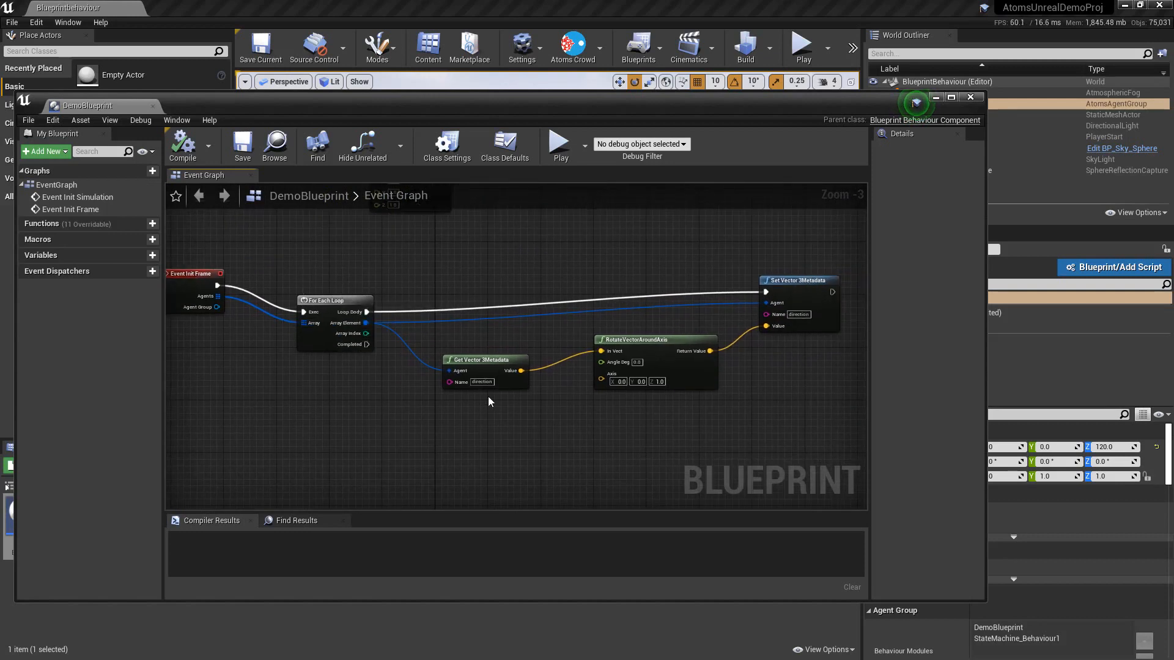
scroll(490, 358, up, 2)
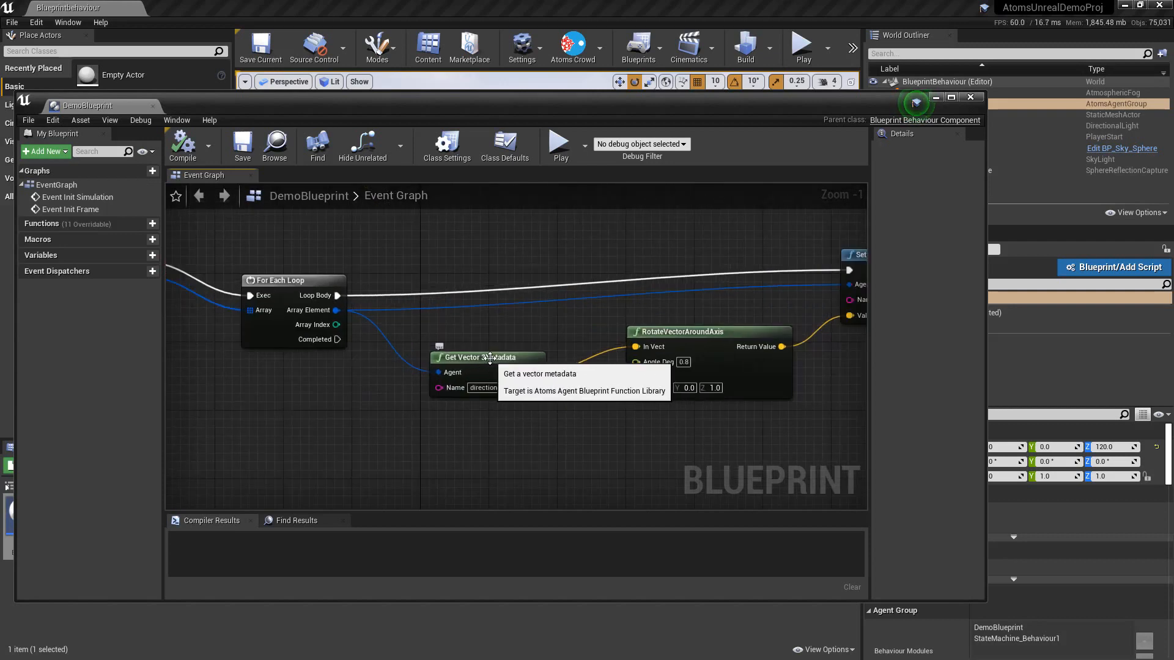
right_drag(490, 359, 308, 370)
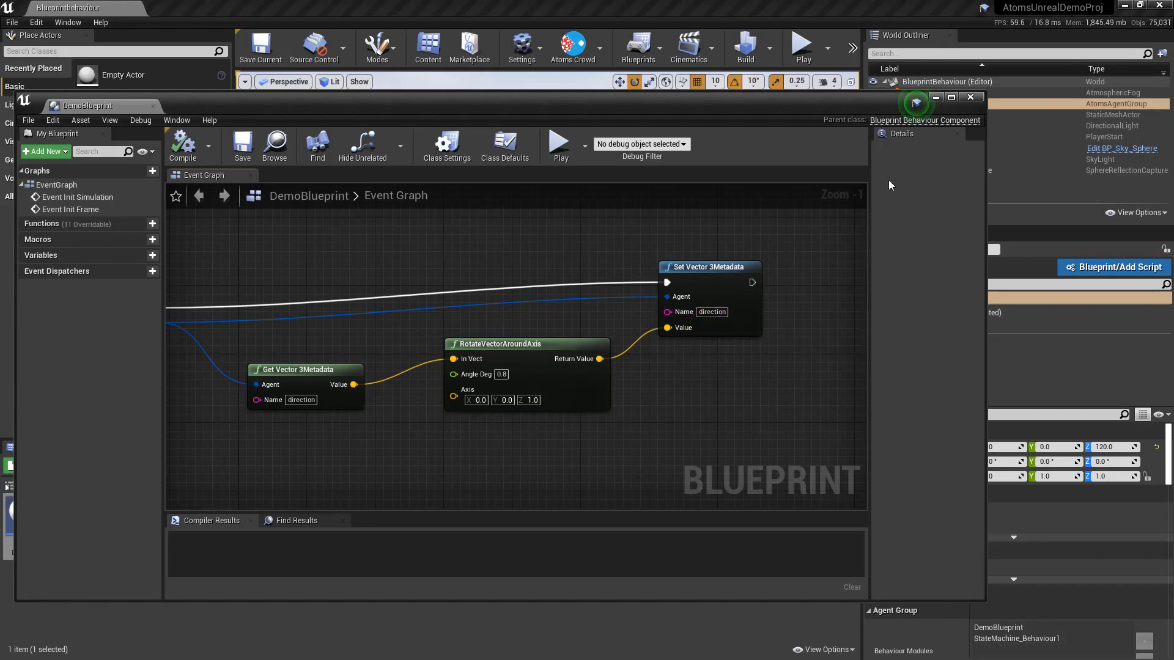
click(970, 97)
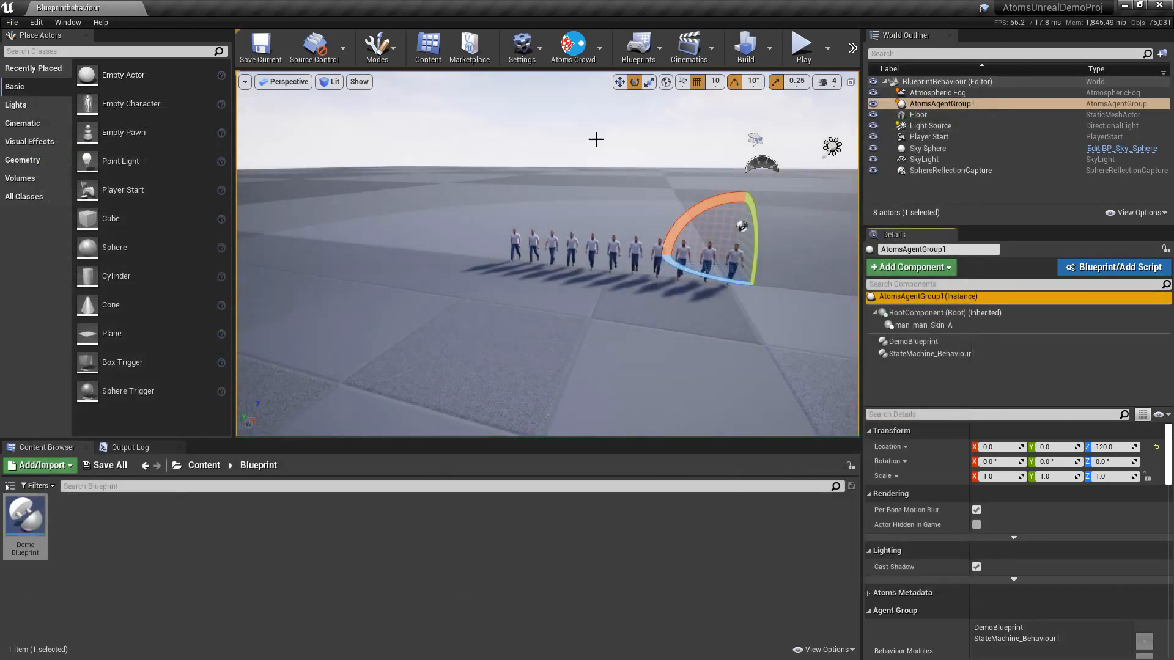
- Run the BlueprintBehaviour level to watch the line of agents, stop the run, and return to the Content folder
click(801, 44)
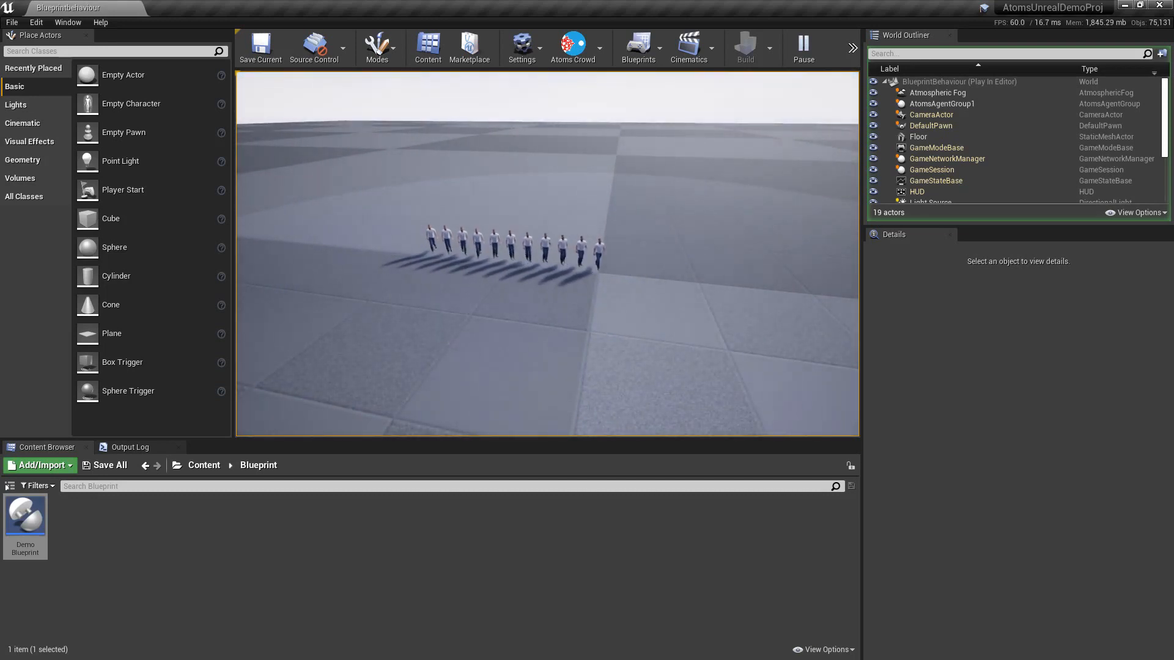
key(Escape)
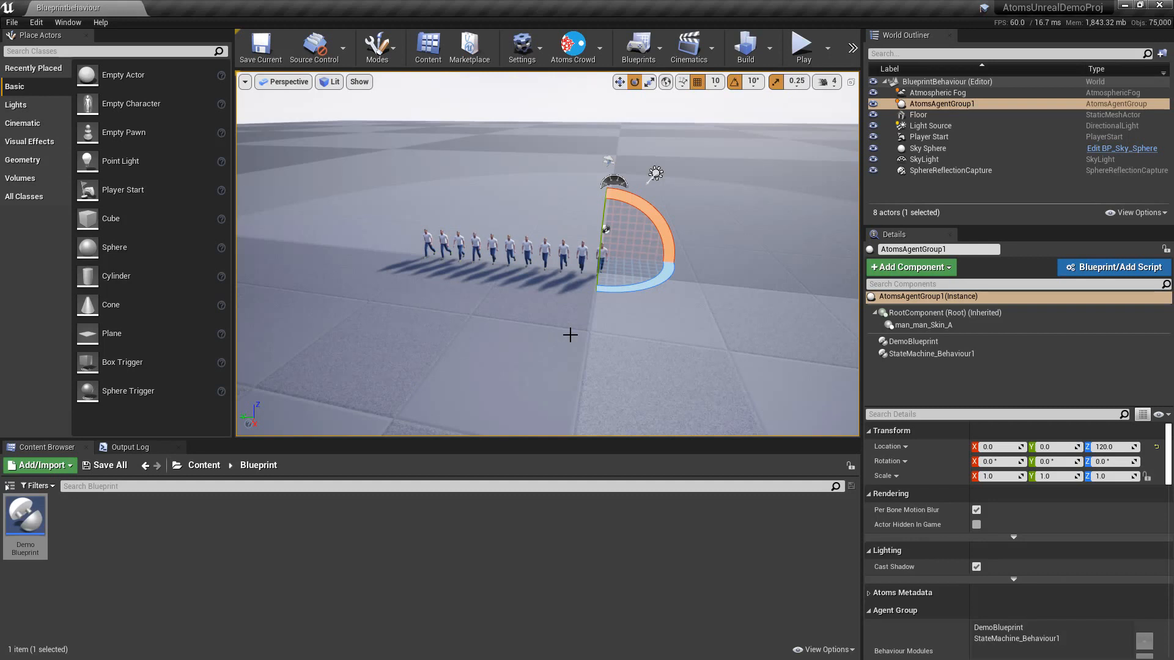
click(205, 466)
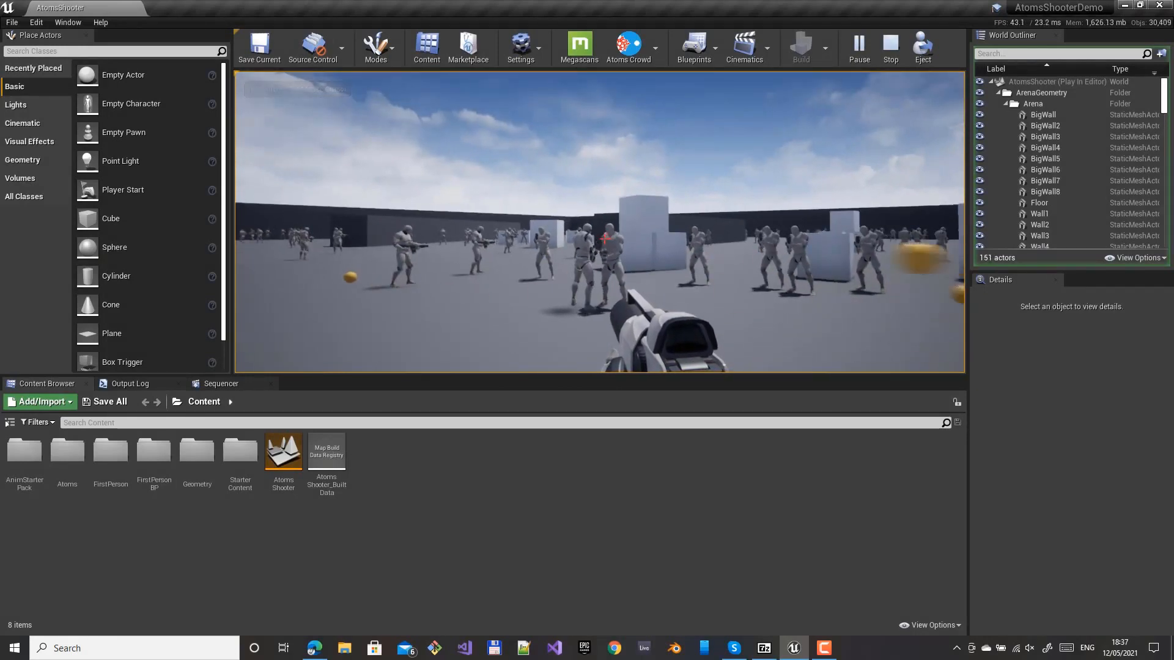
- Move the player around the arena in the running AtomsShooter level to watch how the armed agents follow and fire
key(w)
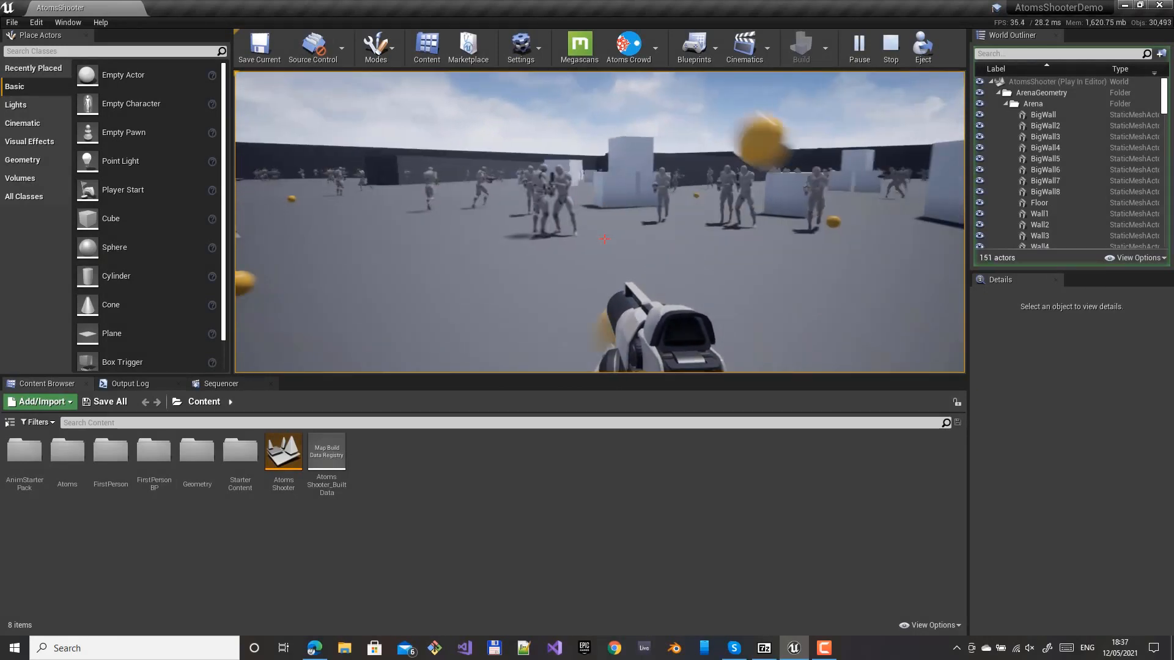
key(w)
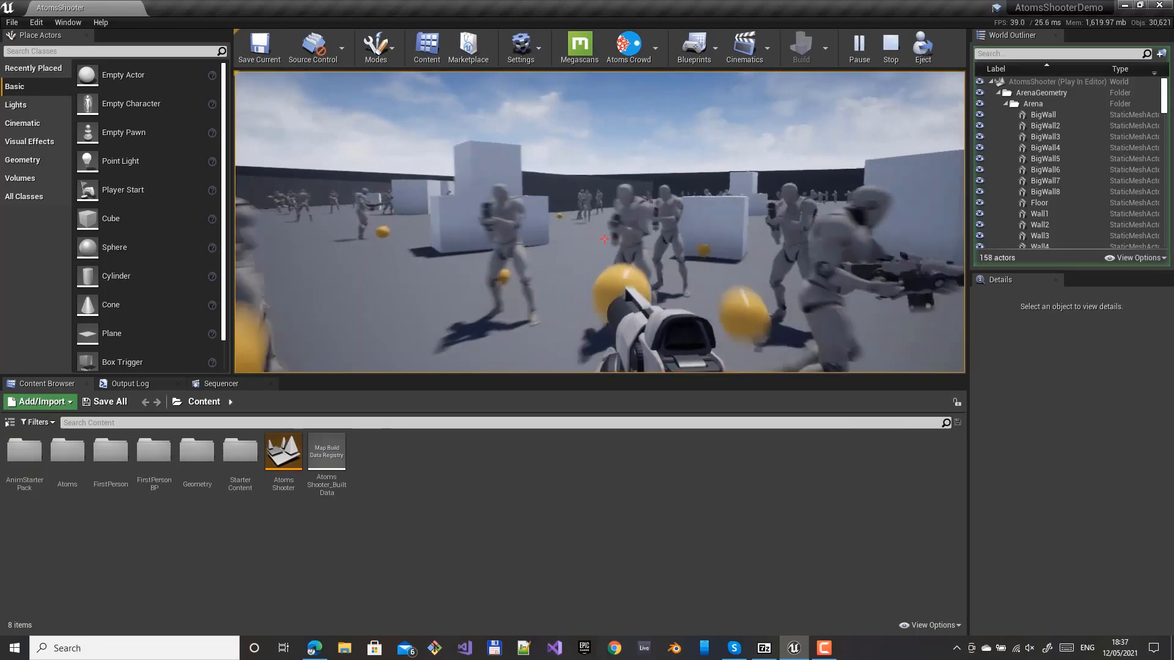
key(s)
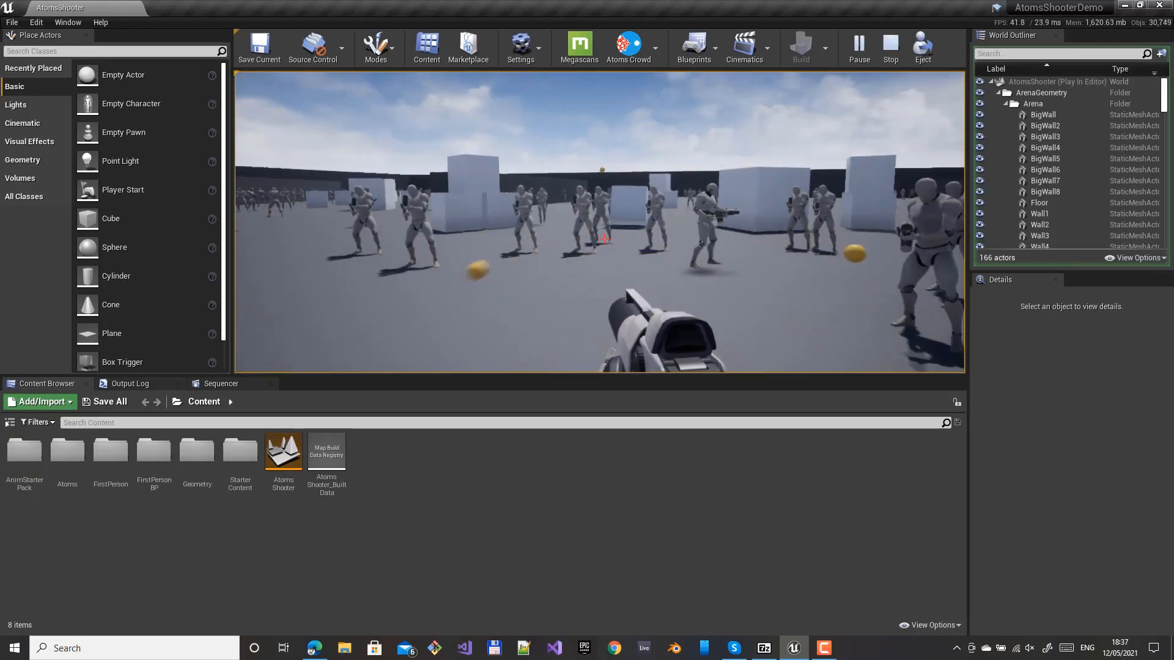
key(s)
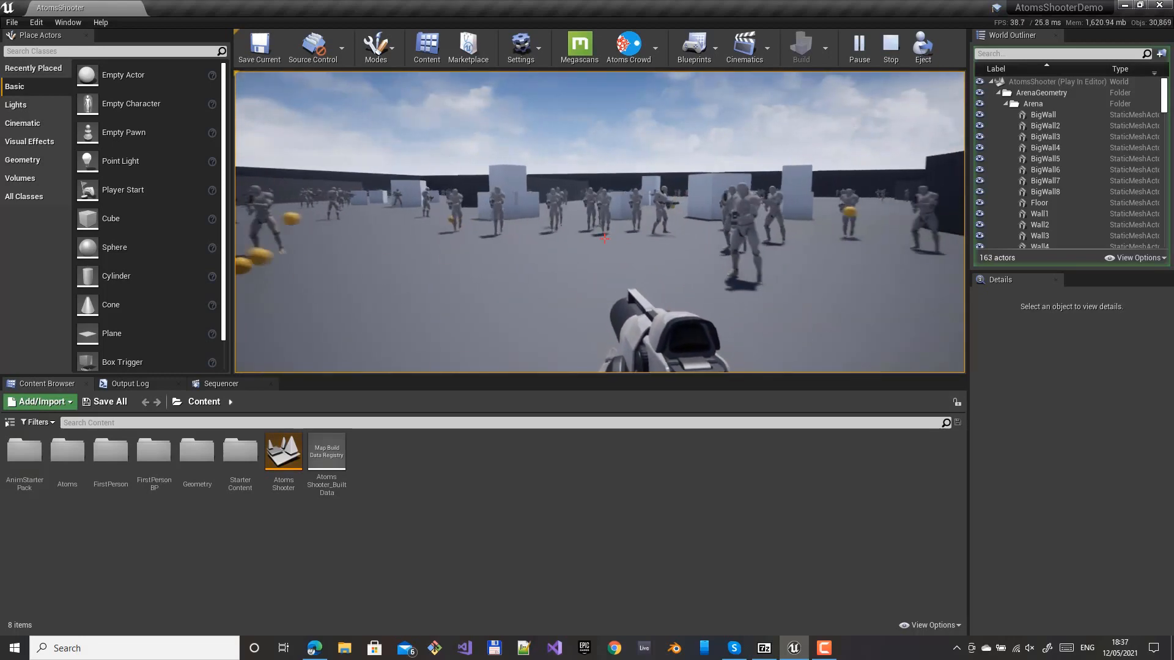
key(s)
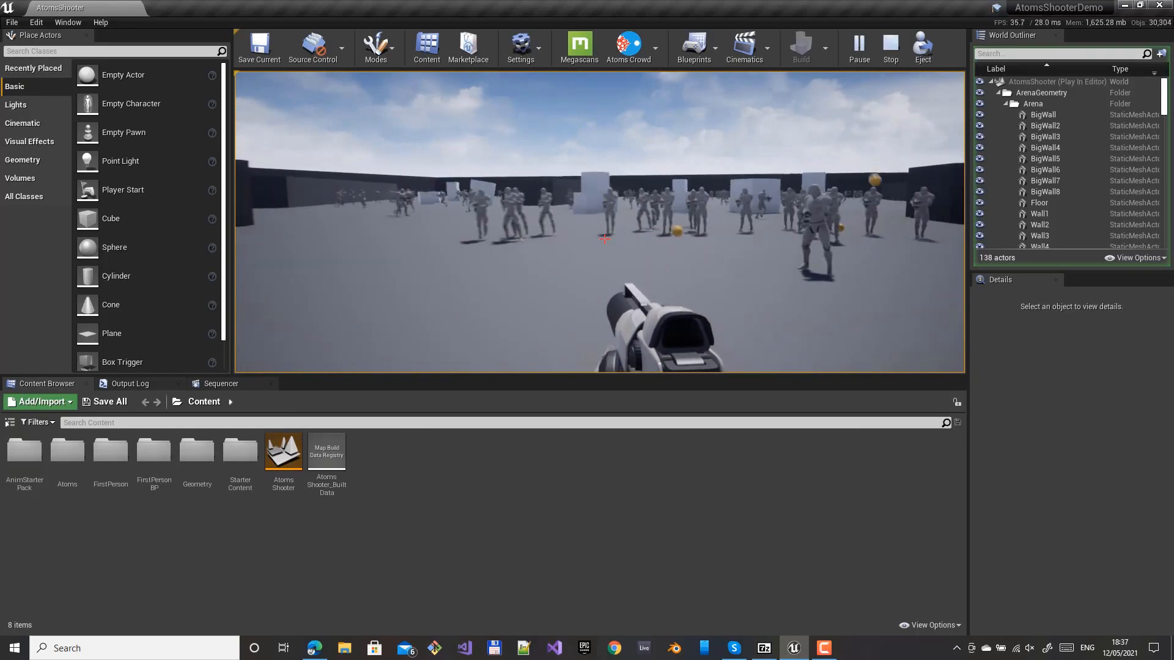
key(d)
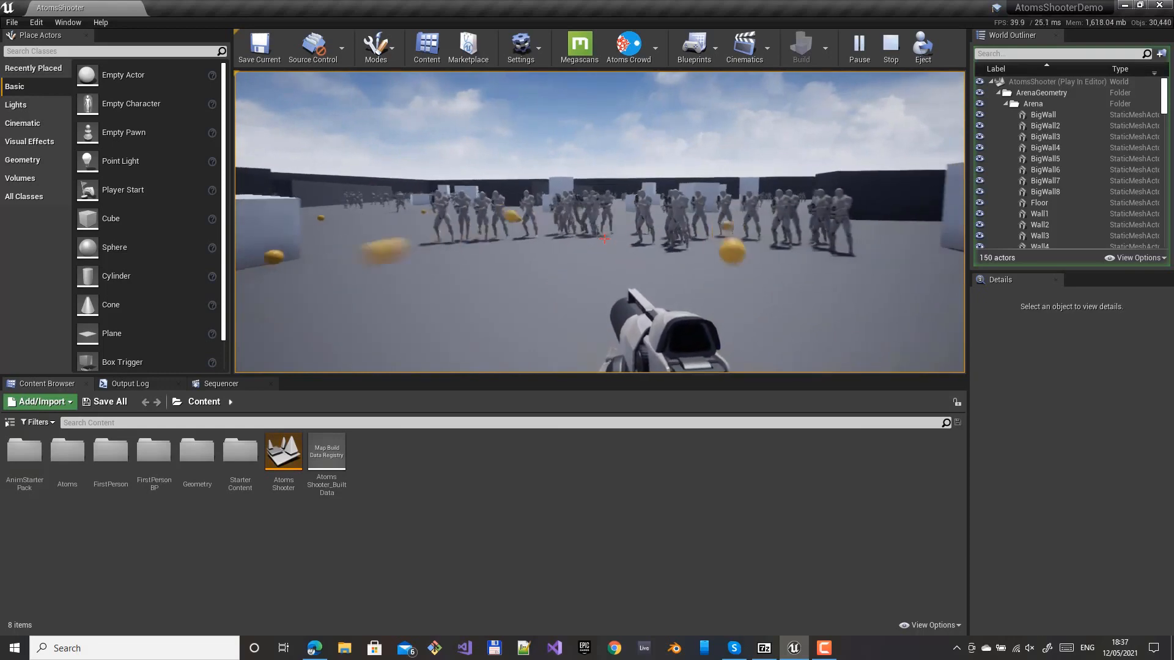
key(s)
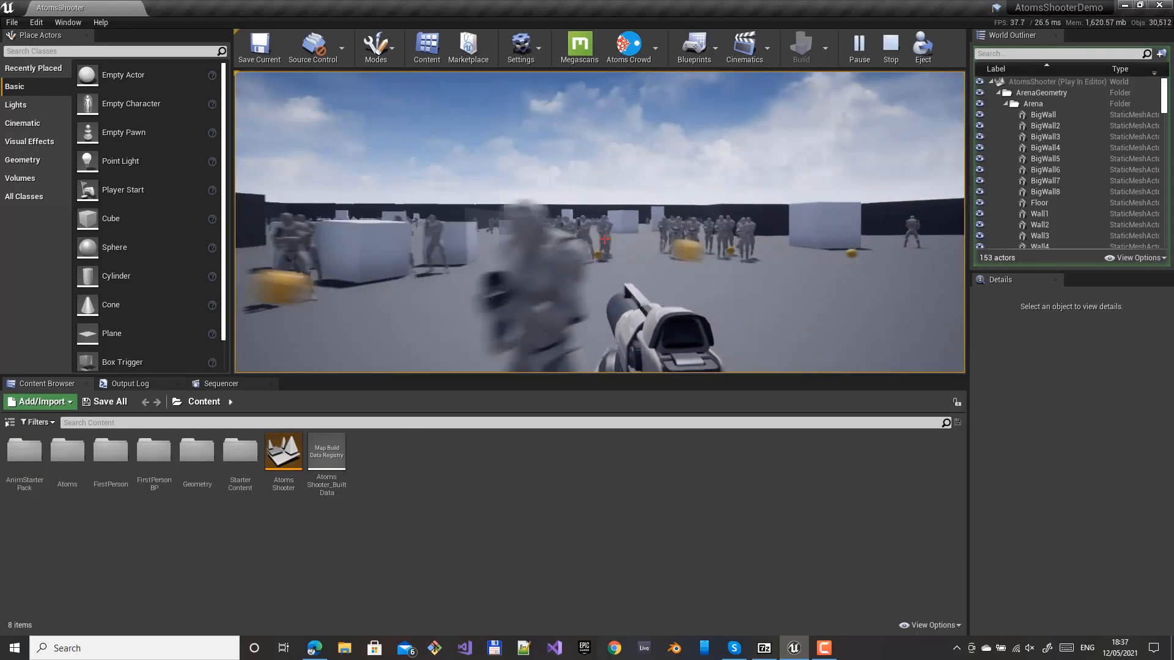
key(s)
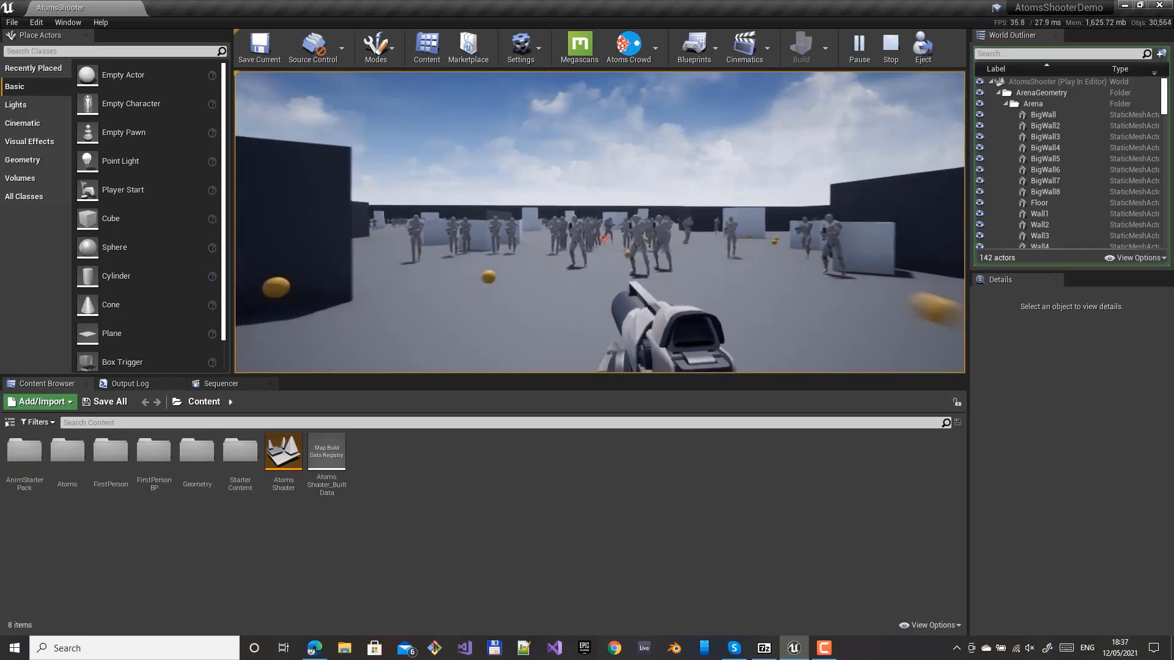
key(s)
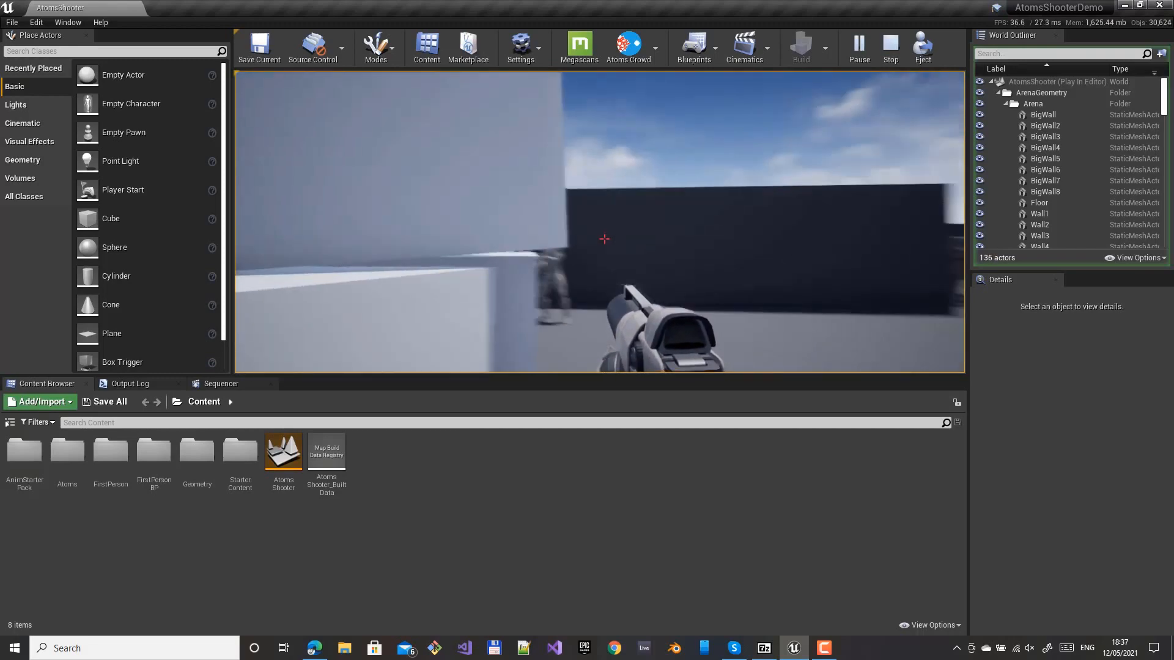
key(w)
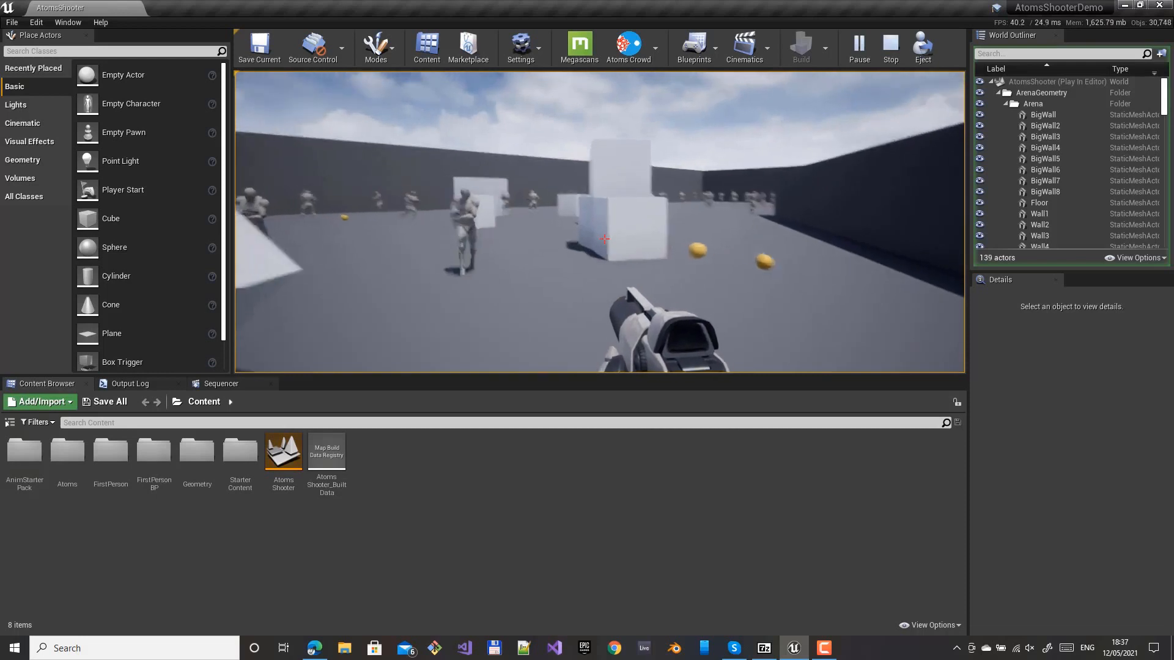
key(w)
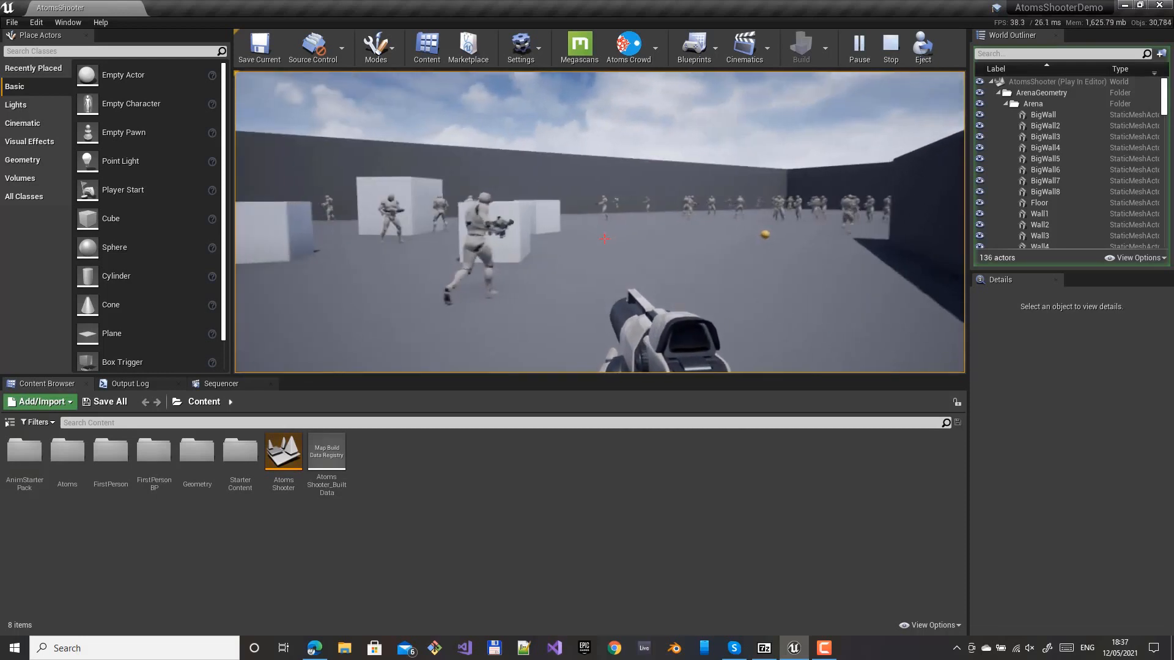
key(w)
click(604, 239)
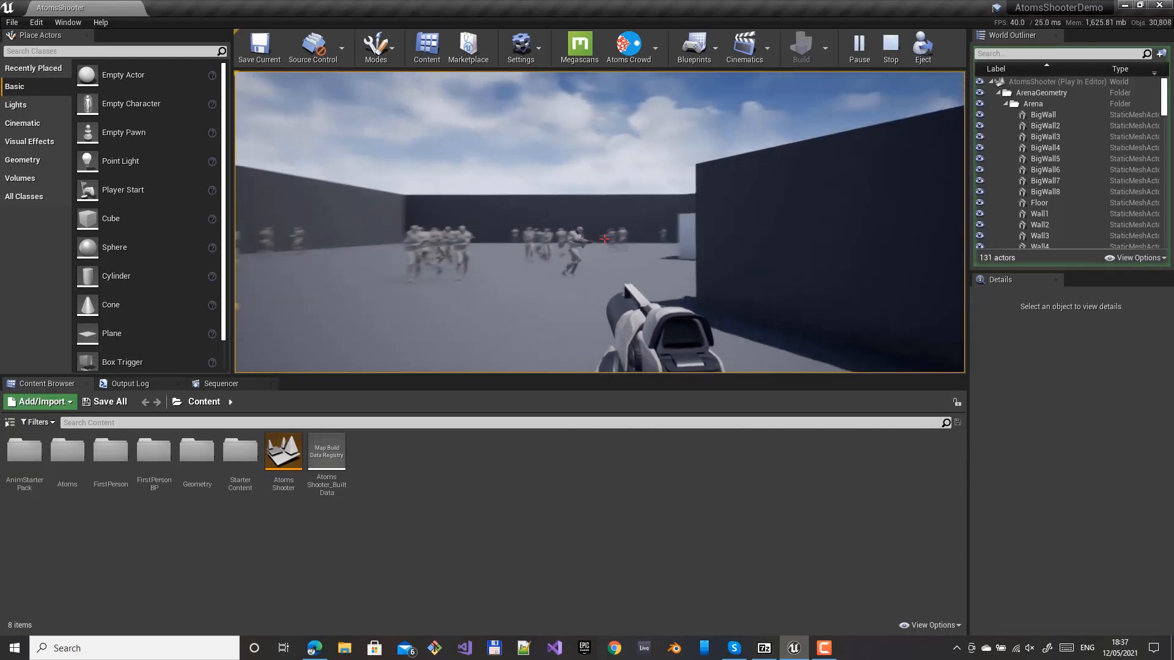
key(w)
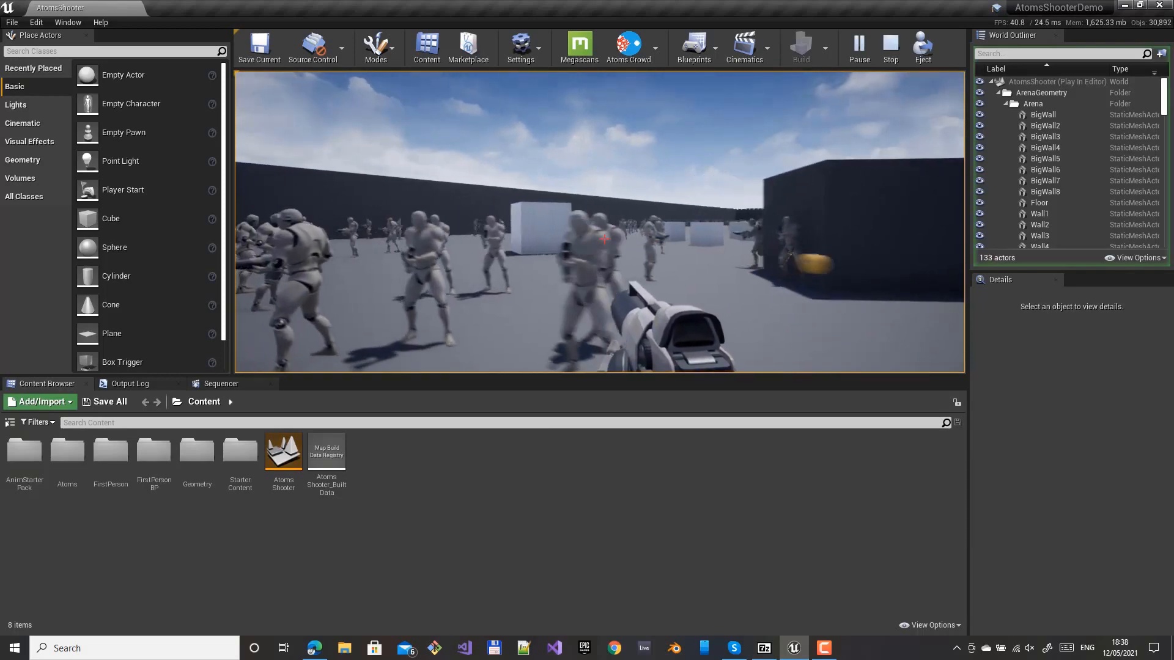
- Shoot repeatedly at the nearby agents in the AtomsShooter arena to see their hit reactions, and stop the run
key(s)
click(604, 239)
click(603, 239)
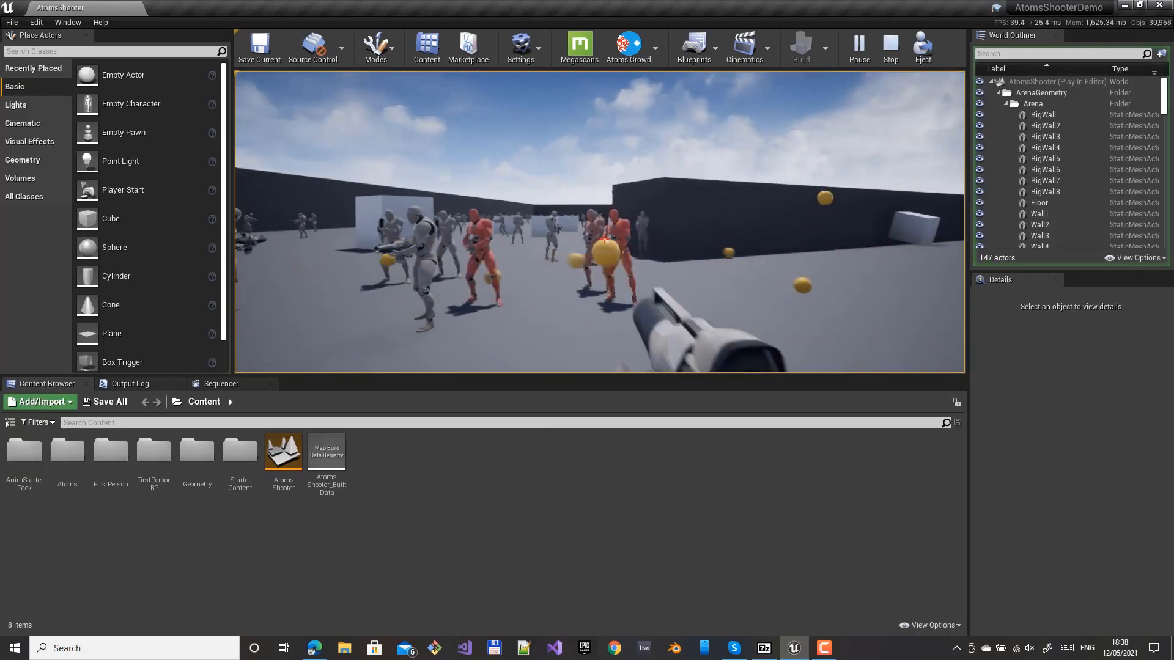
click(604, 239)
click(604, 239)
click(604, 239)
click(604, 239)
click(604, 239)
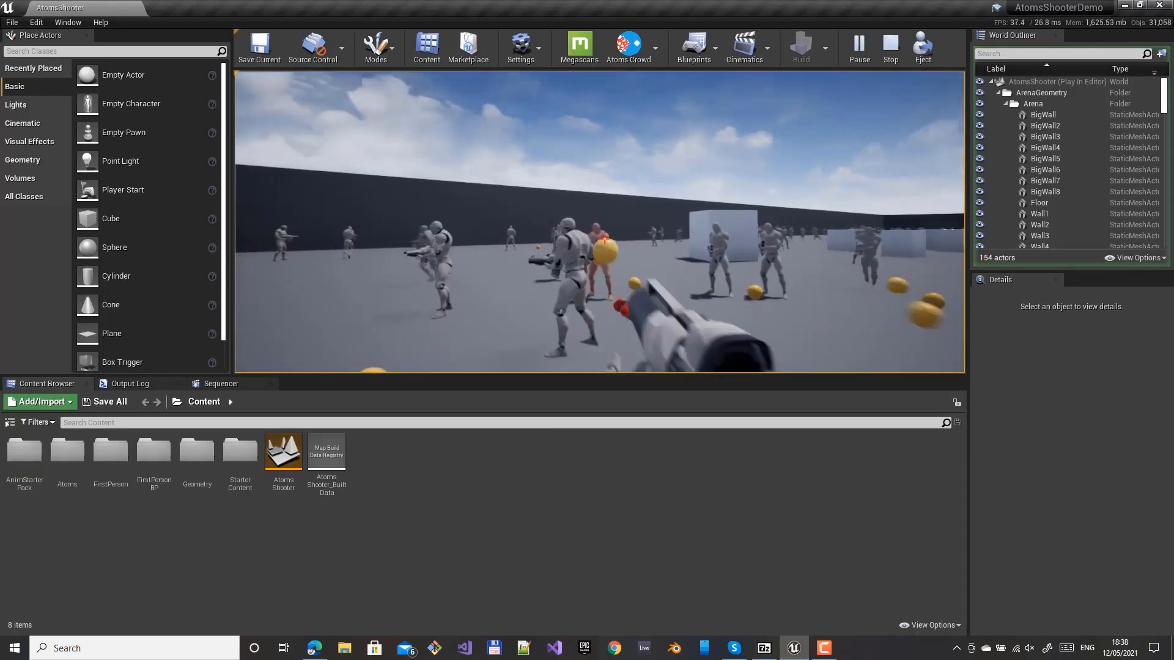
click(604, 239)
click(604, 239)
click(604, 239)
click(604, 239)
click(604, 238)
click(604, 239)
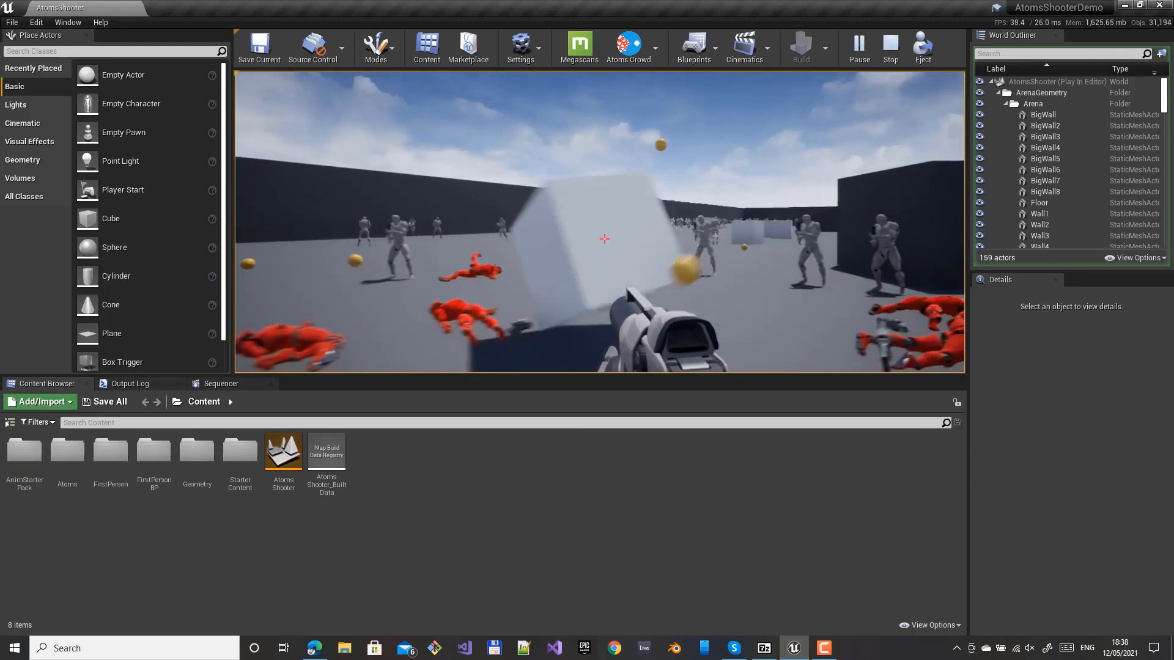
key(Escape)
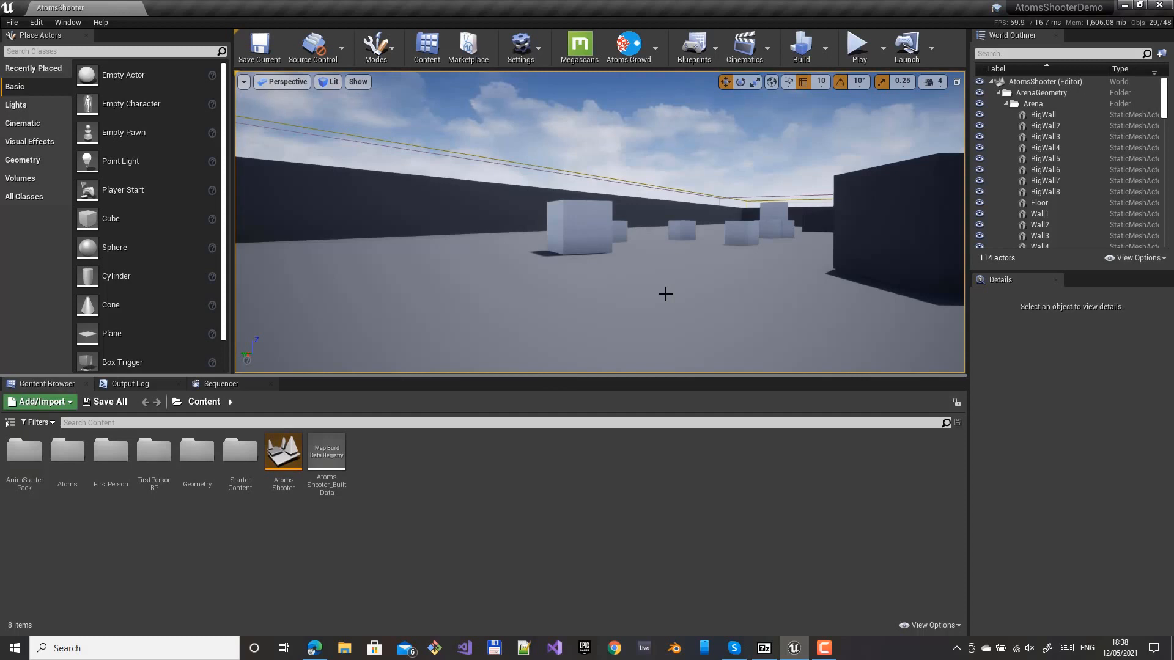
- Open the Fire_Shotgun_Hip animation from the AnimStarterPack folder and review its Atoms Anim Clip User Data settings
double_click(33, 454)
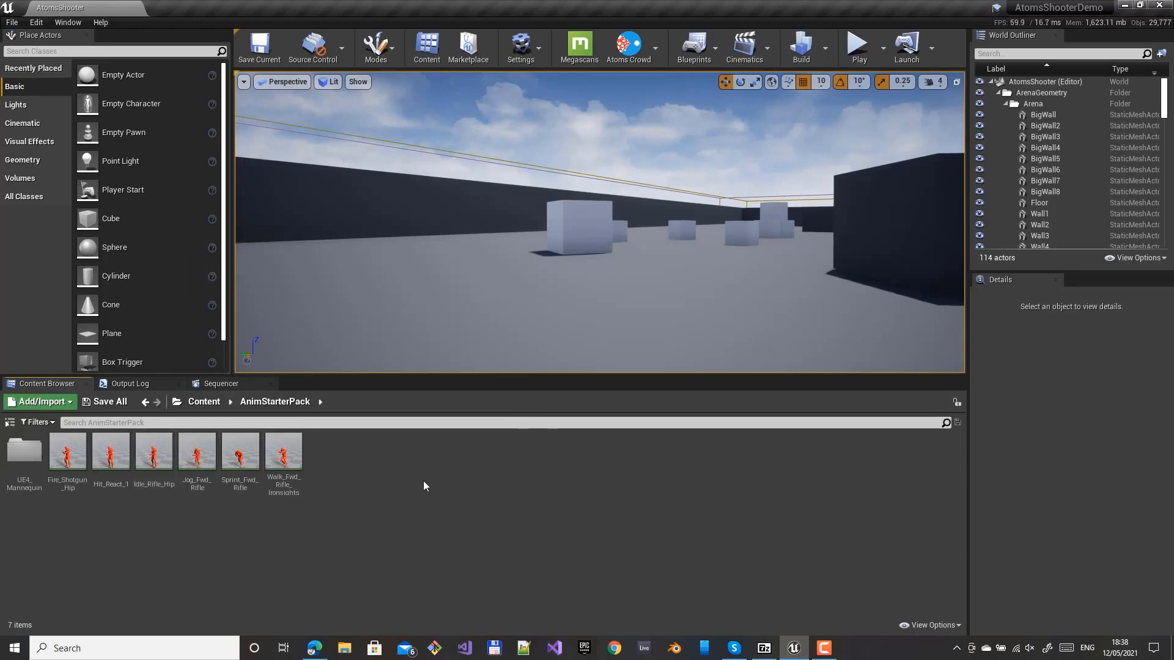
click(72, 456)
double_click(73, 456)
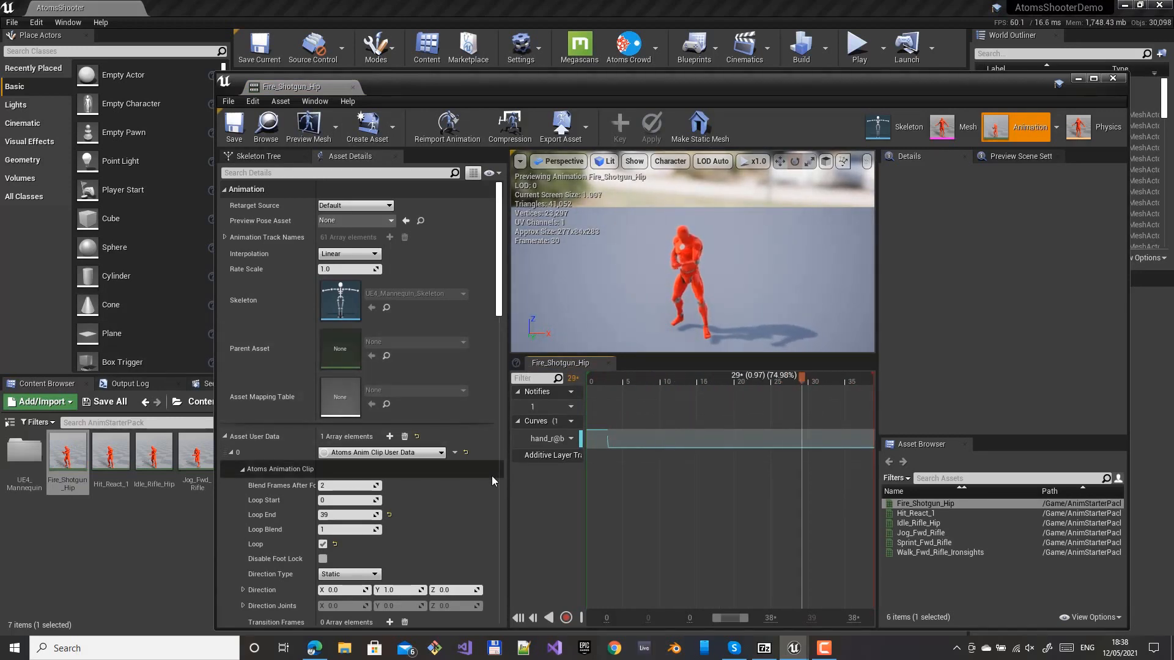
scroll(427, 306, down, 3)
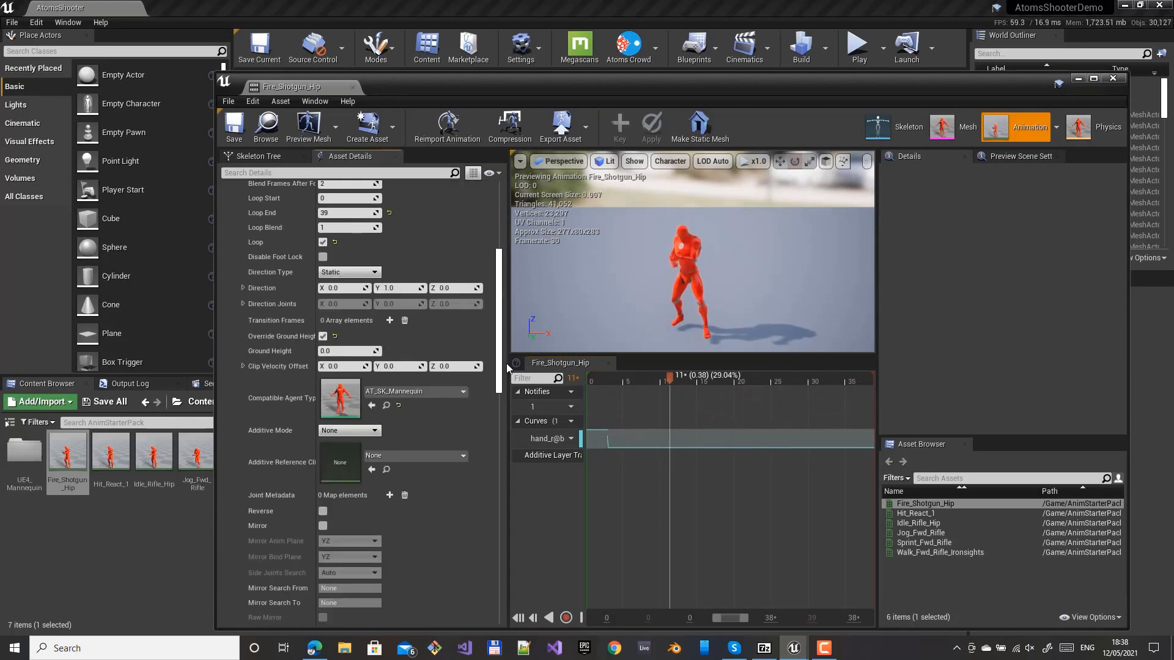
scroll(355, 318, down, 3)
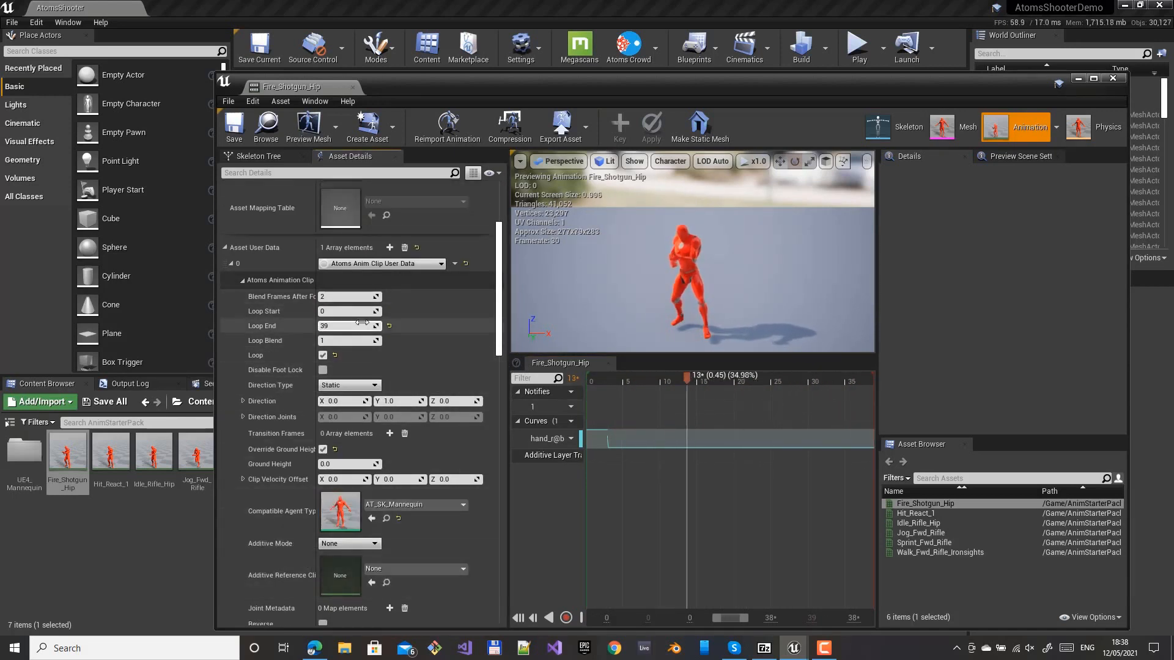
- Open the AT_SK_Mannequin and AT_SK_FPGun agent types from the Atoms AgentTypes folder in turn and review their assets and collision settings
click(1121, 82)
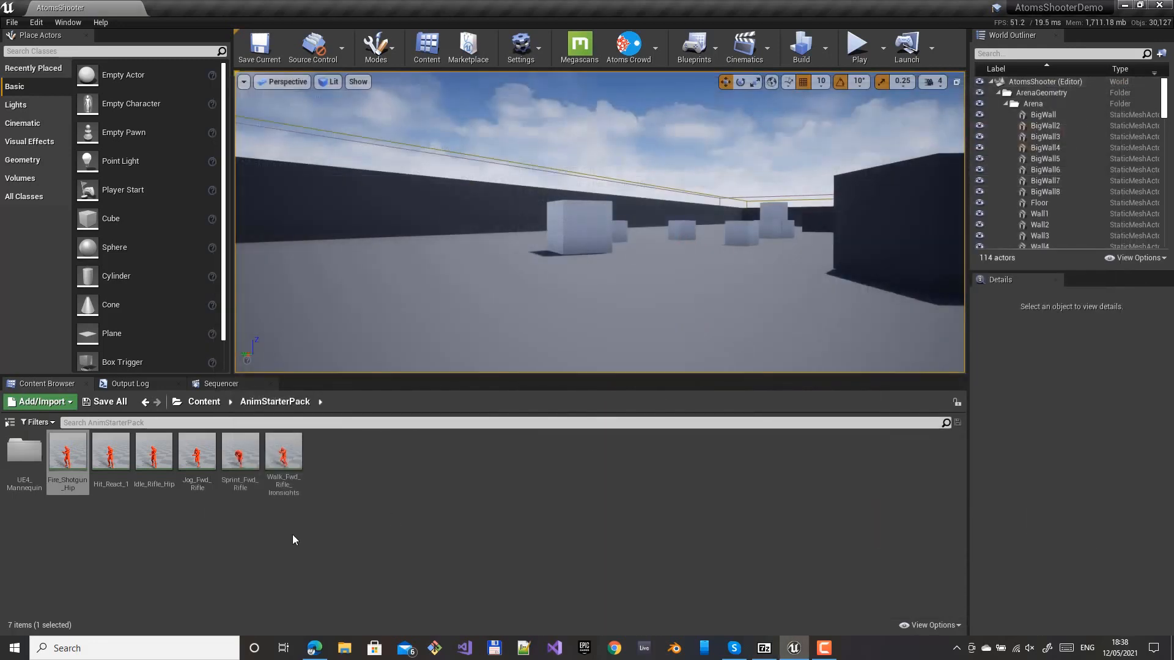
click(198, 404)
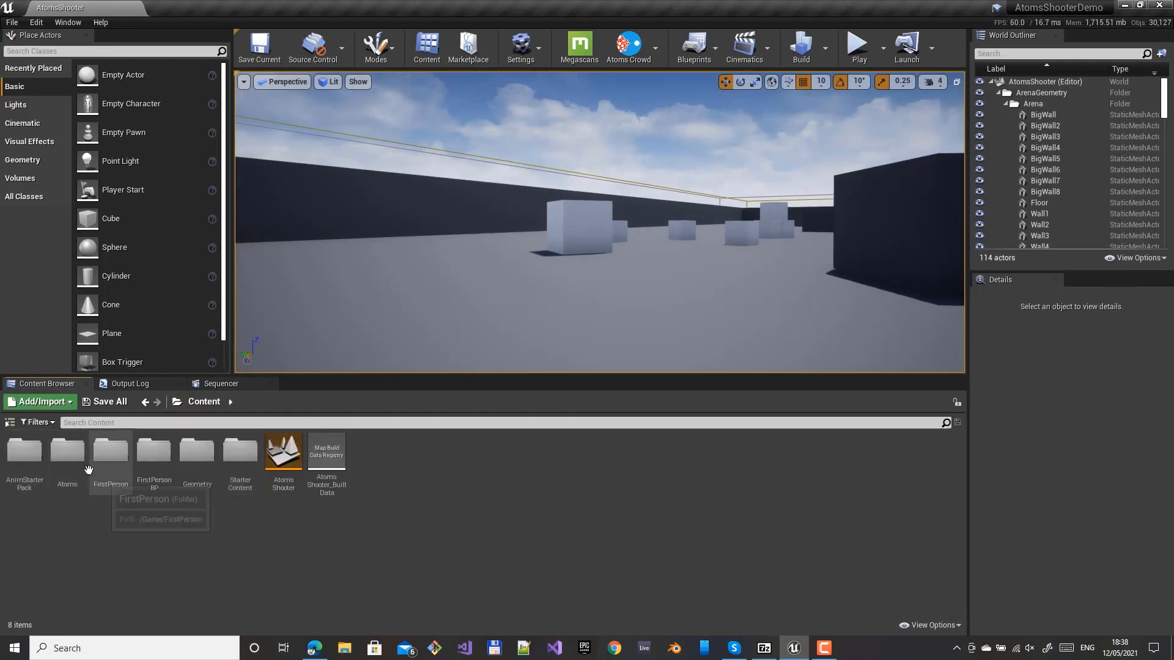
double_click(66, 462)
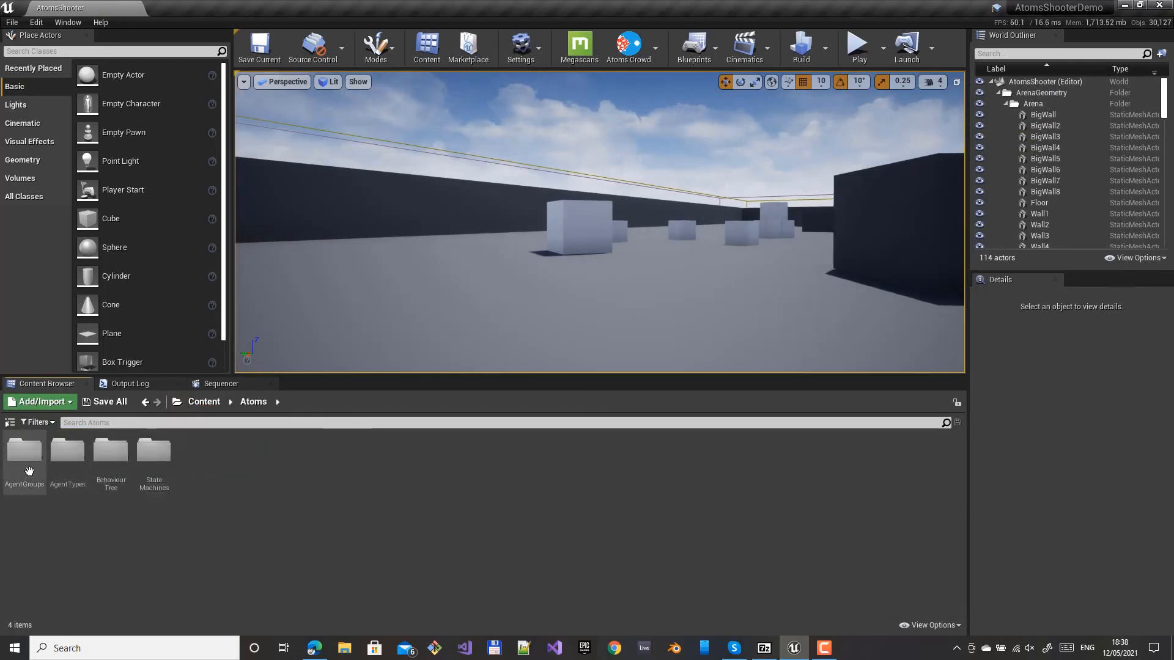
double_click(65, 463)
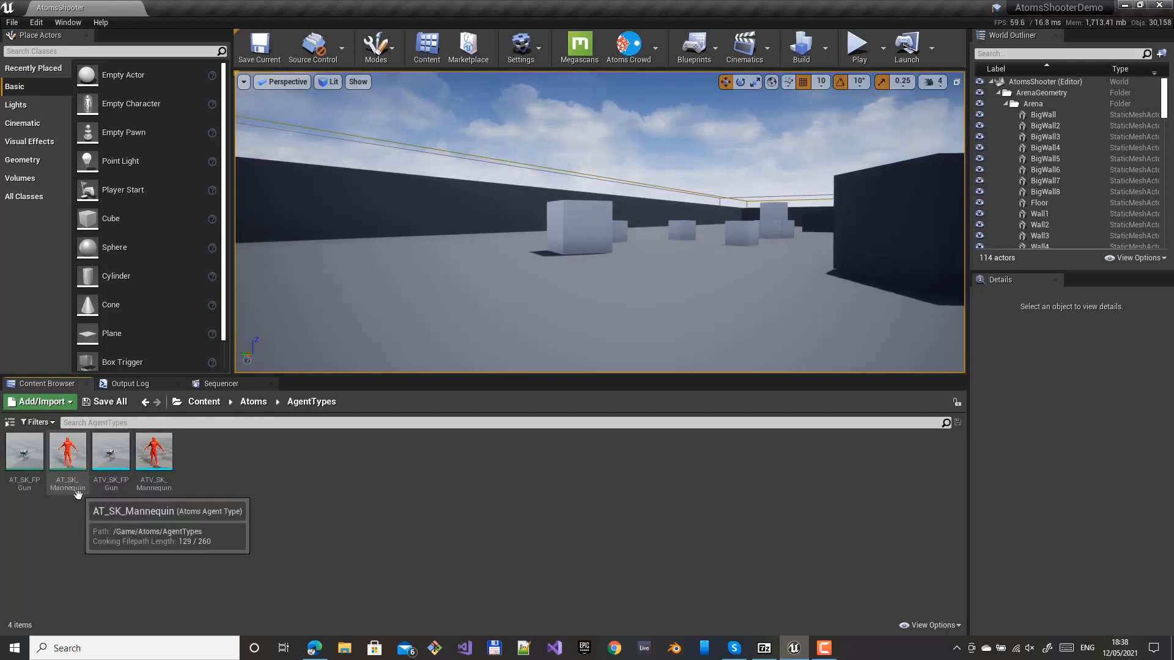
double_click(66, 455)
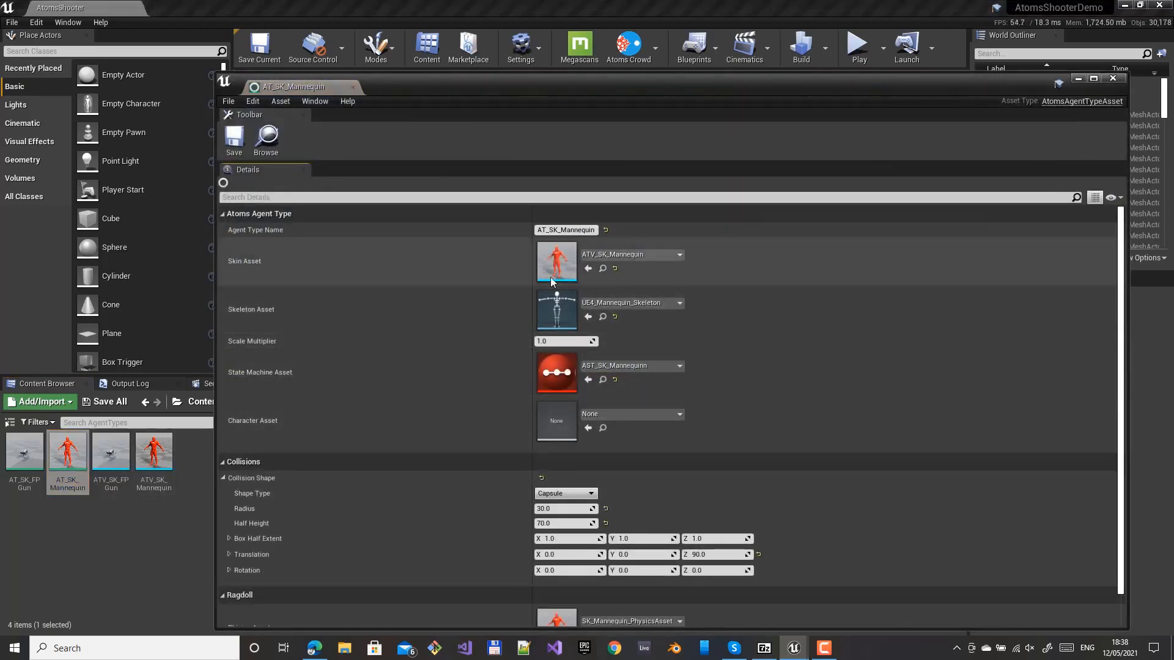
click(1112, 79)
double_click(25, 455)
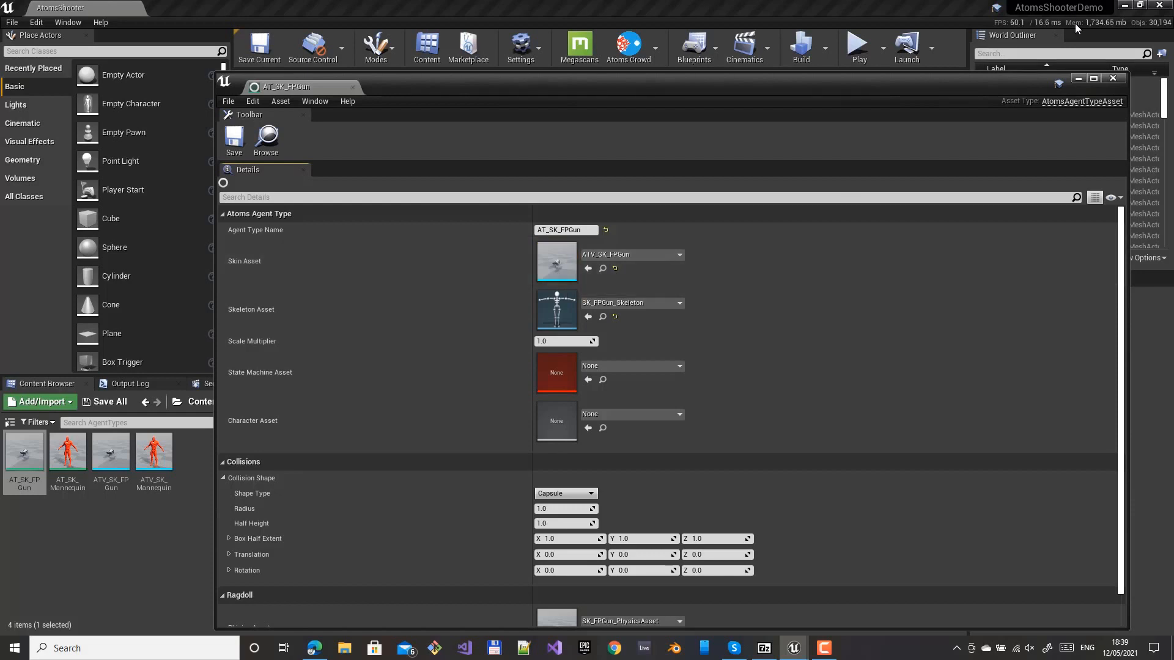
click(1112, 79)
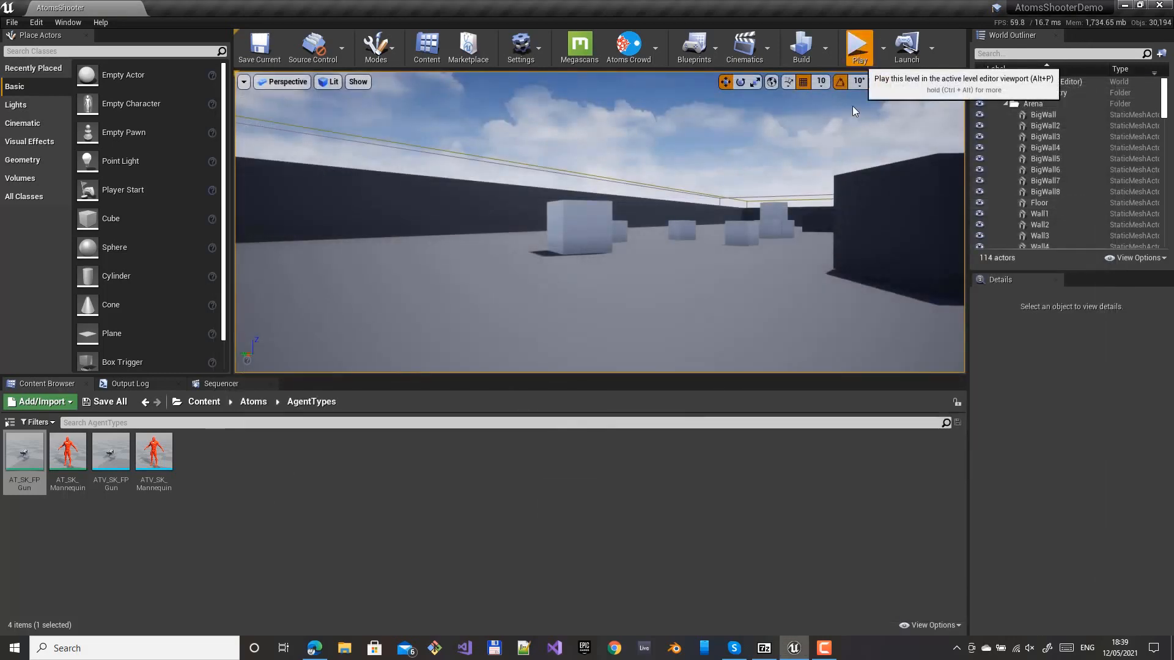
- Run the AtomsShooter level, fire at the nearby armed agents to watch the guns in their hands, and stop the run
click(858, 46)
click(668, 246)
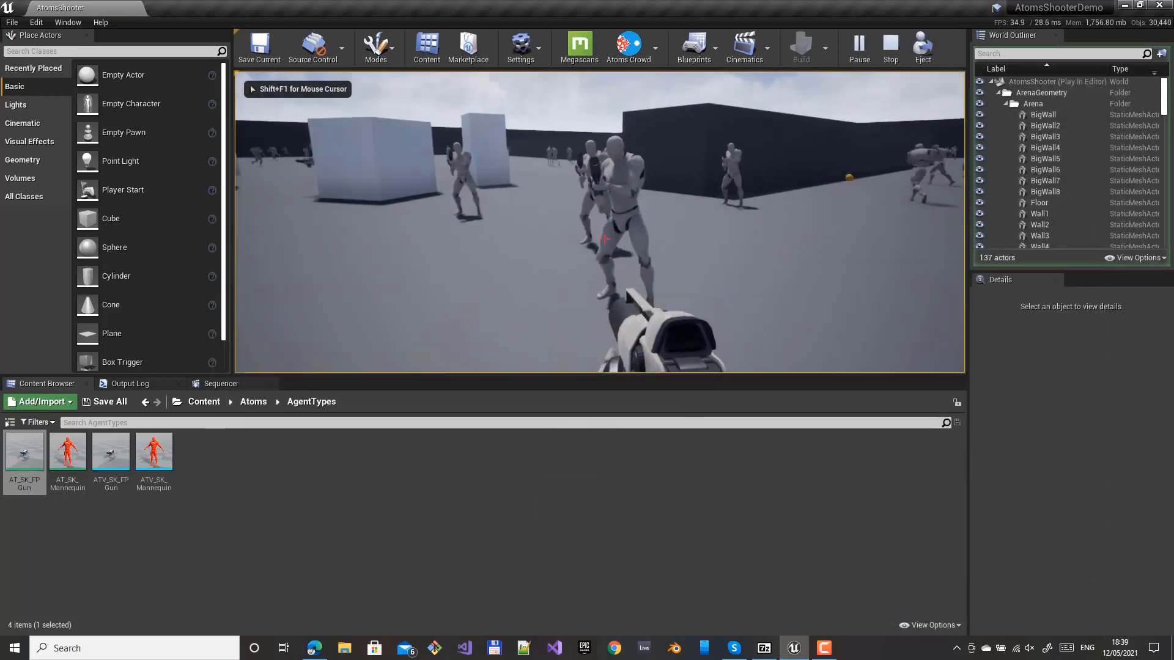
click(604, 239)
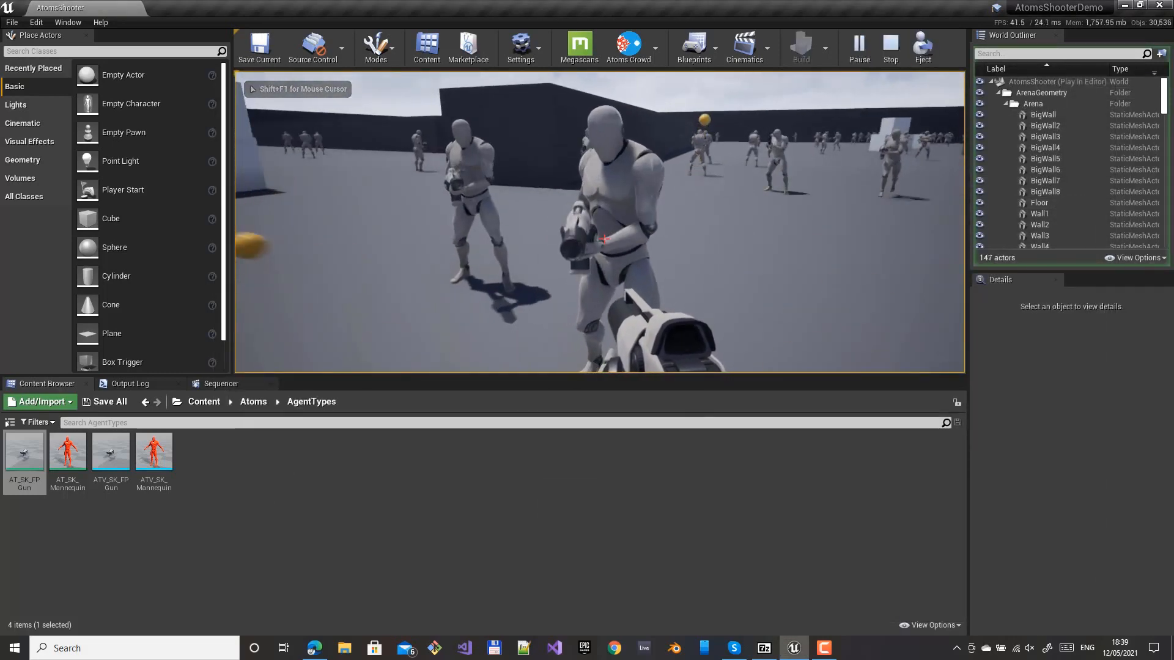
click(603, 238)
click(604, 238)
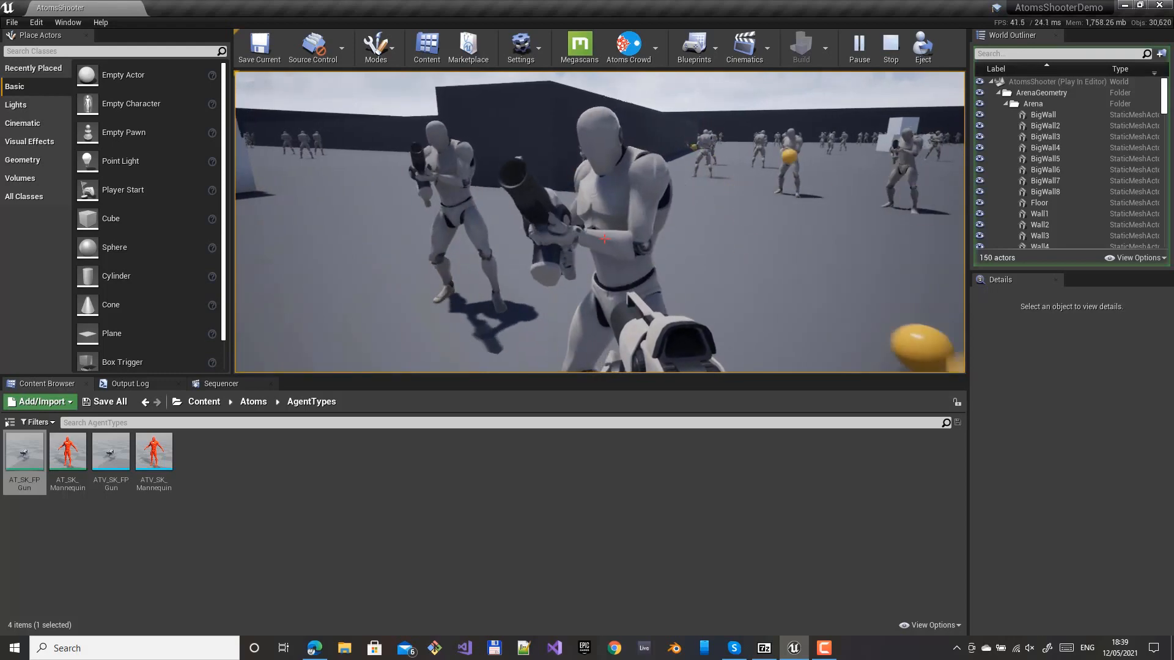
click(604, 238)
click(604, 239)
click(603, 238)
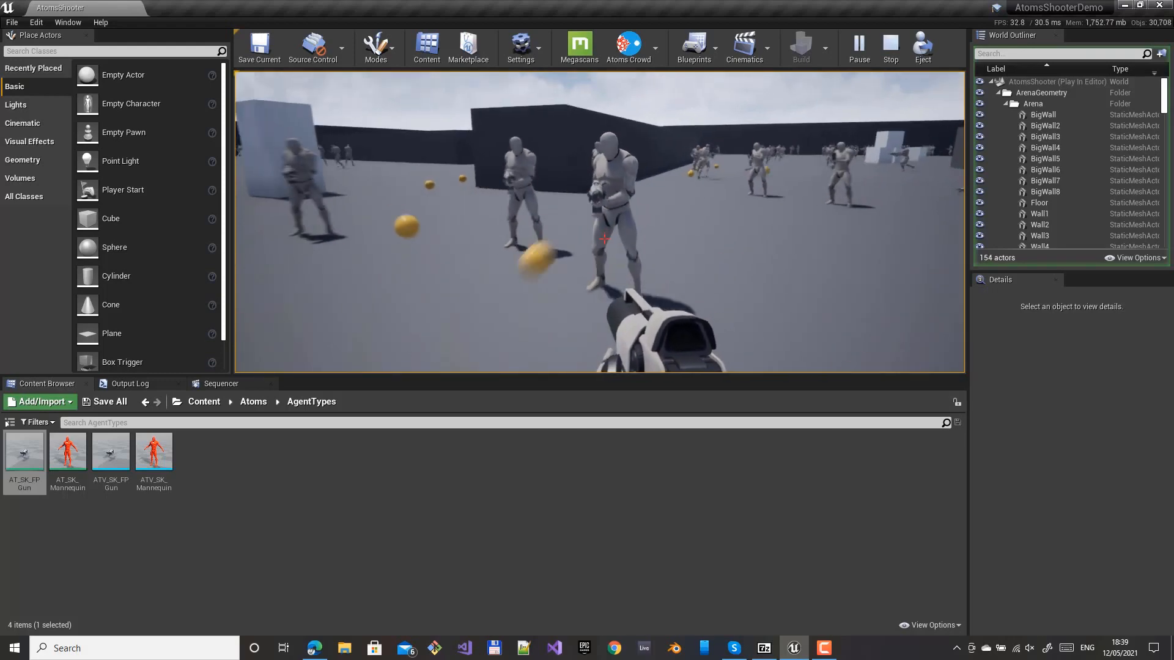
click(604, 238)
key(Escape)
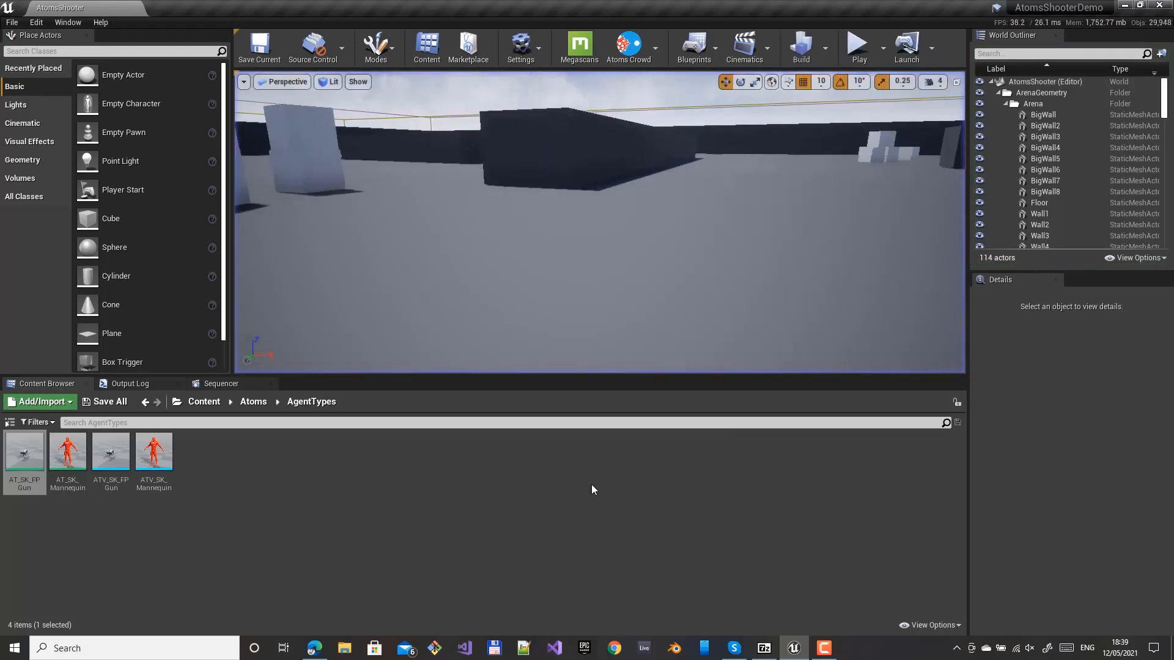
- Open the AST_SK_Mannequinn state machine from the Atoms StateMachines folder and examine its states and transitions
click(249, 405)
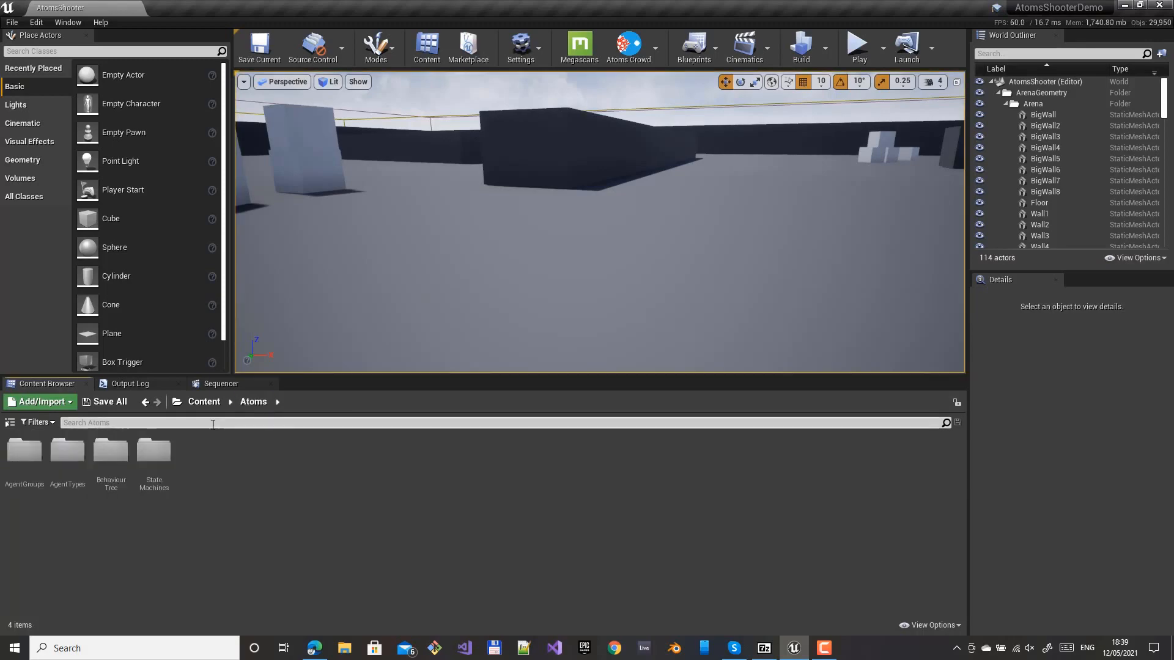
double_click(160, 453)
double_click(24, 455)
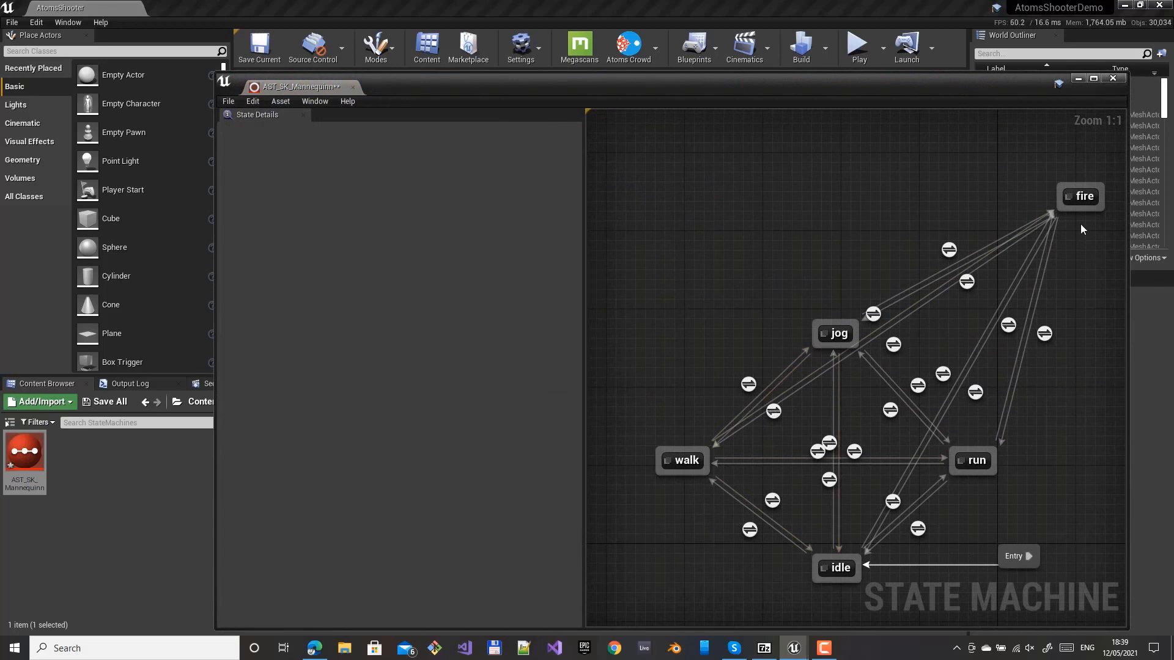
click(1106, 79)
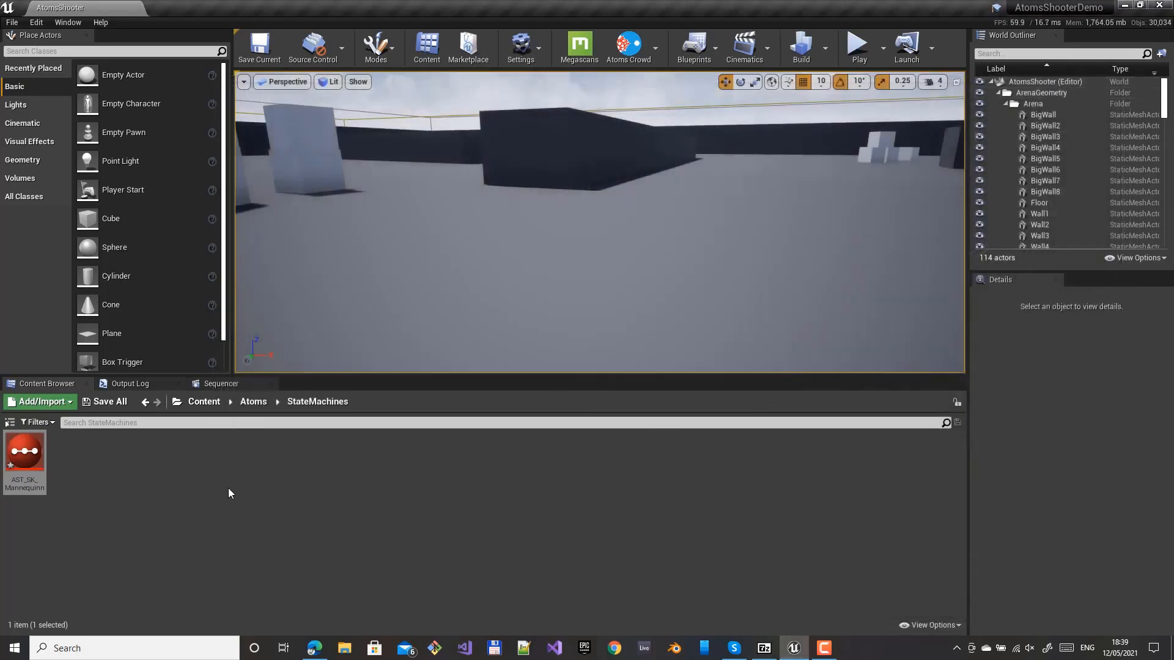
- Open the EnemyGroups agent group from the Atoms AgentGroups folder and review its MeshScatterLayout_Behaviour settings
click(250, 402)
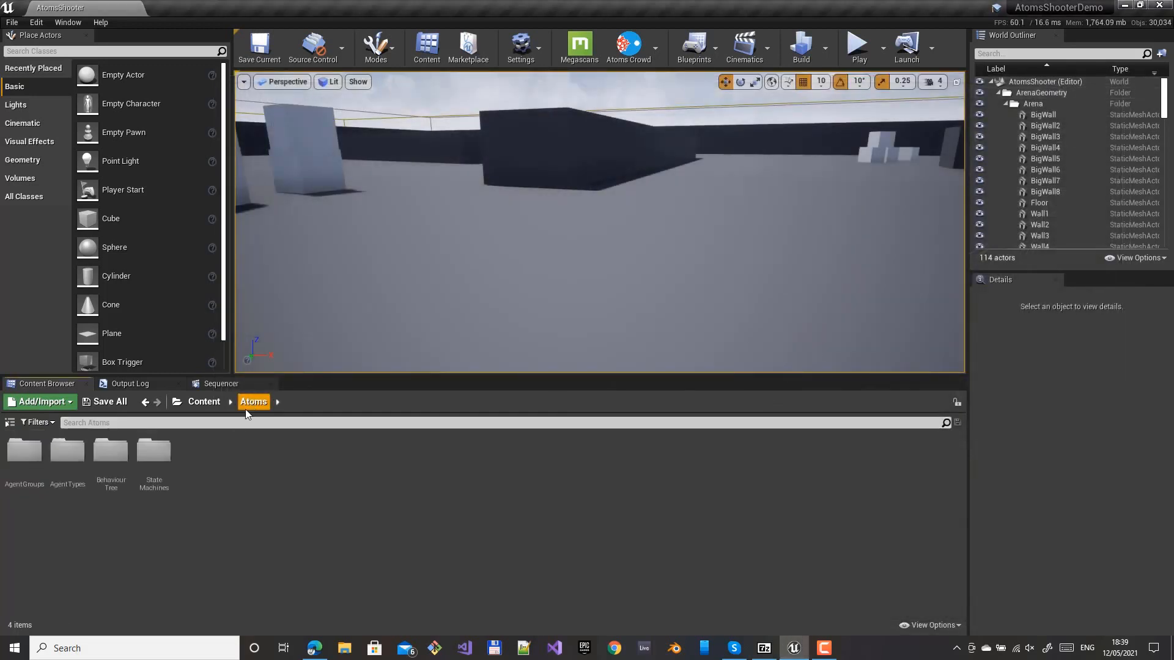
double_click(23, 453)
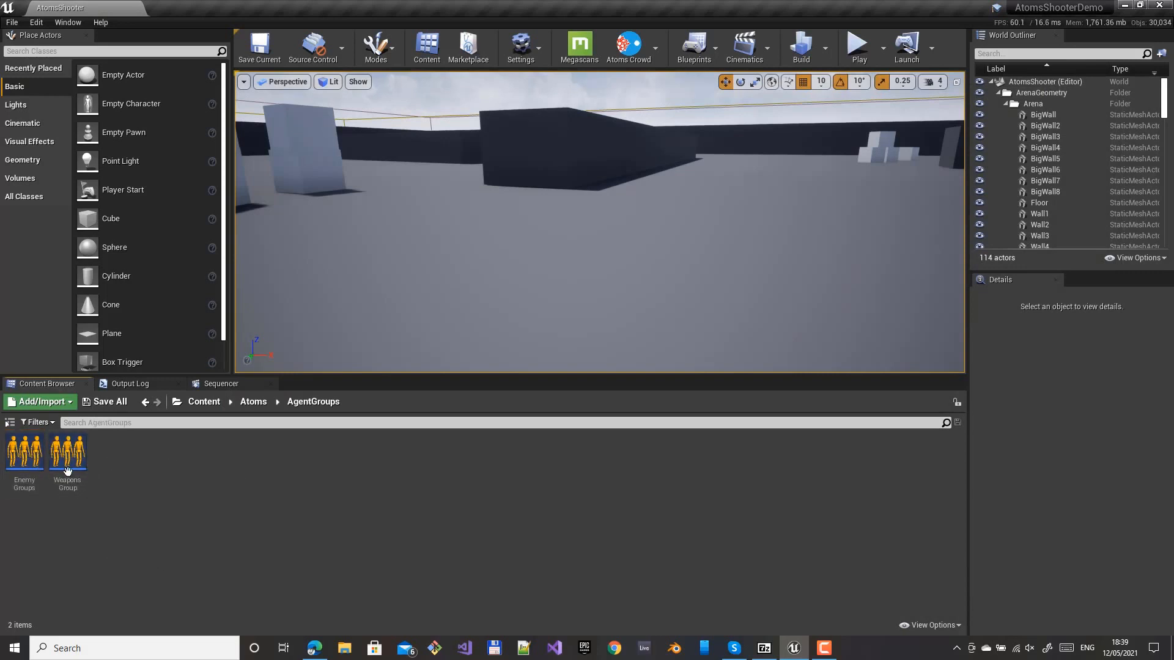
double_click(31, 458)
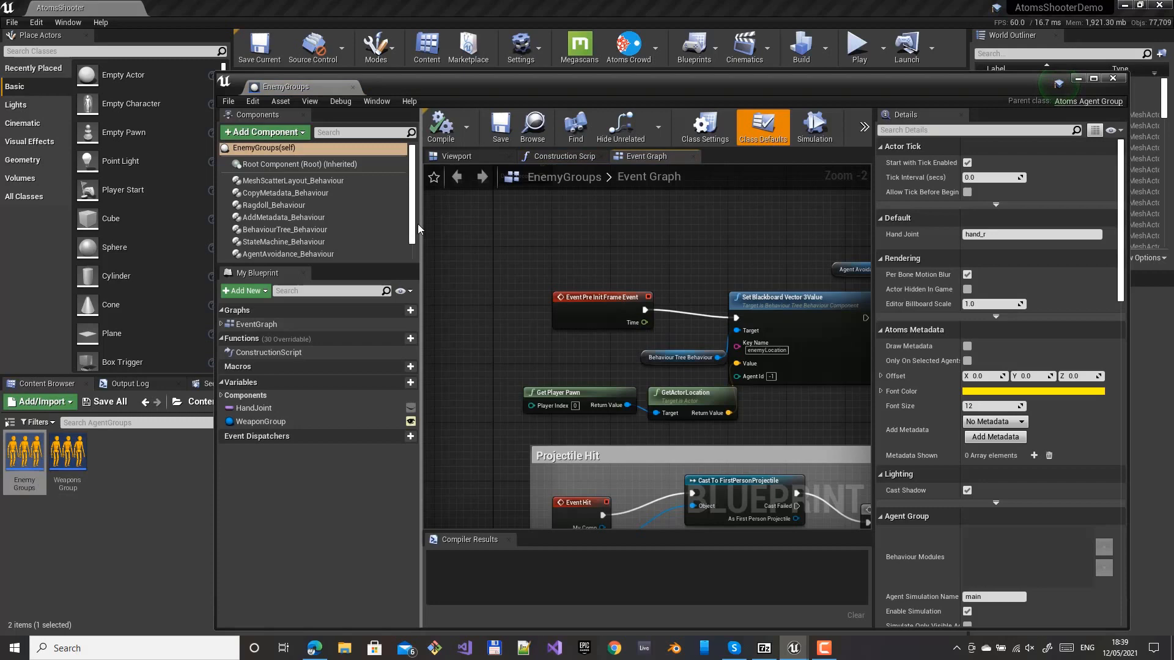
click(291, 181)
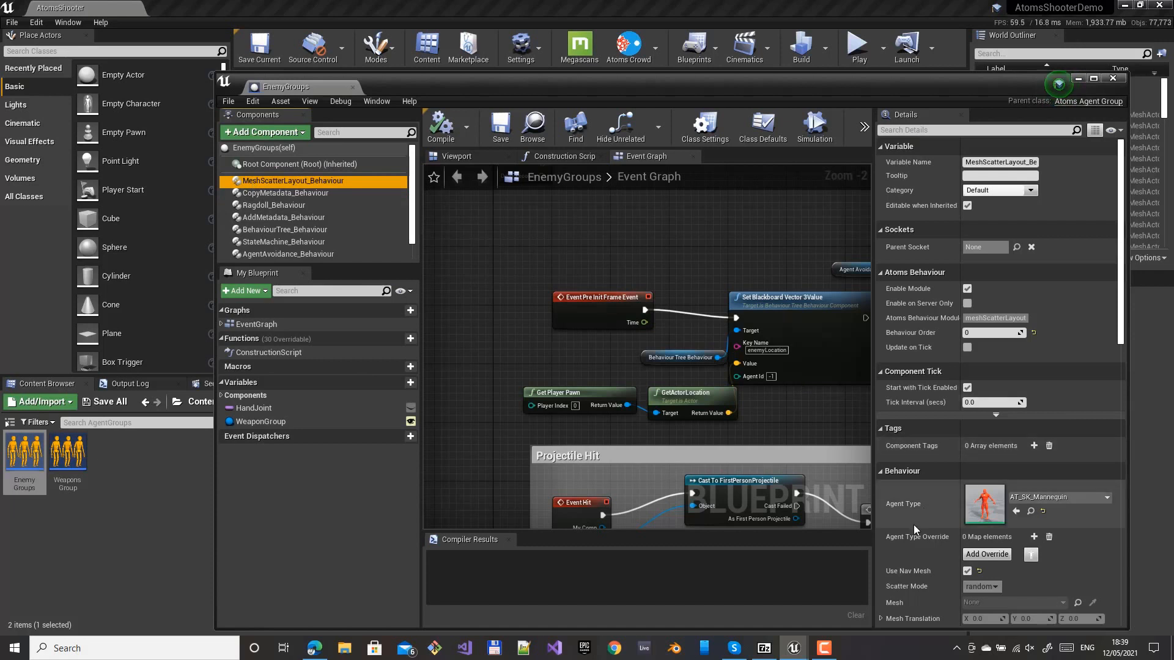
scroll(914, 536, down, 5)
scroll(915, 535, down, 1)
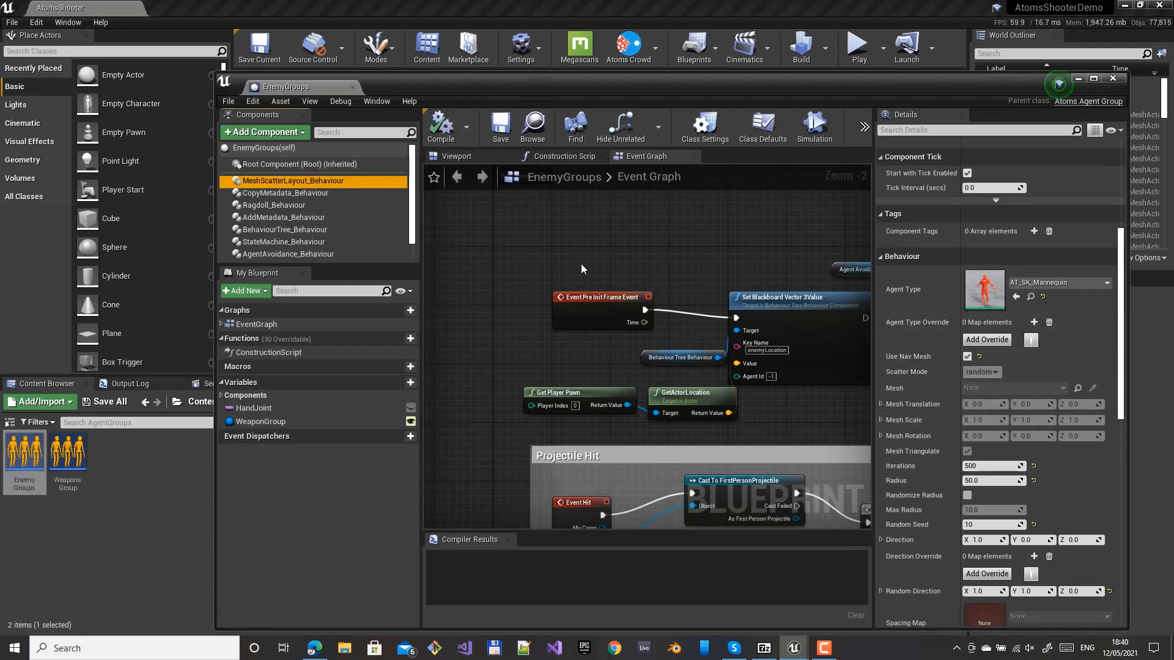
- Review the StateMachine, Ragdoll and BehaviourTree behaviour components of EnemyGroups, including the assigned behaviour tree and blackboard
click(297, 243)
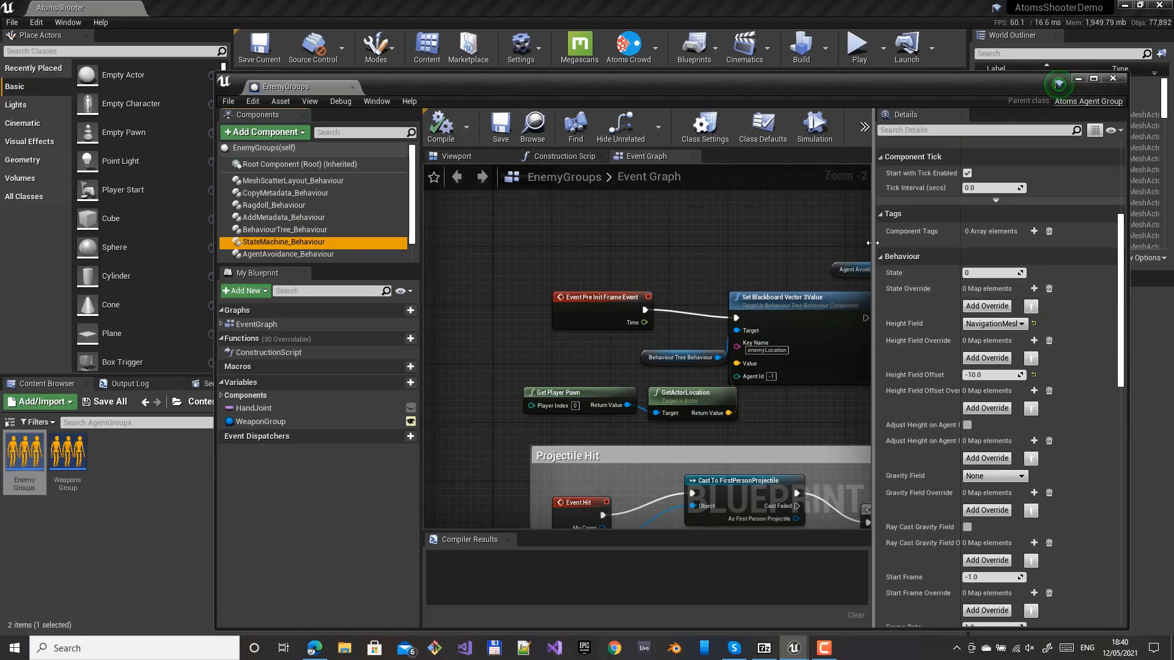
click(275, 205)
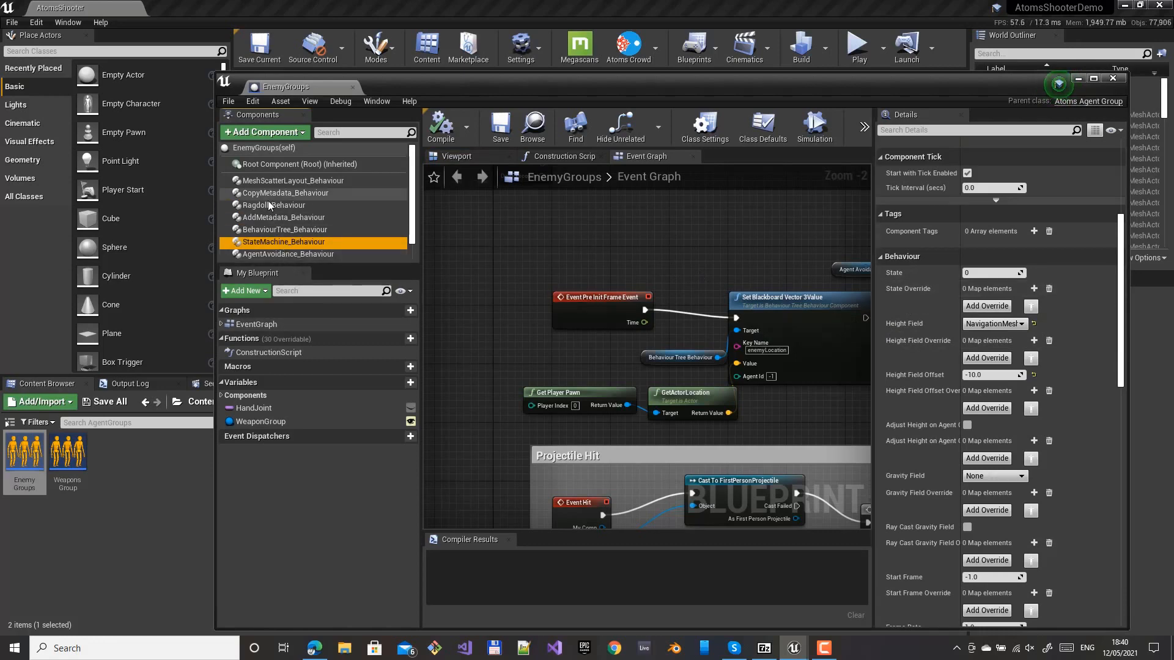
mouse_move(281, 207)
mouse_down()
mouse_move(297, 231)
mouse_move(291, 214)
mouse_up()
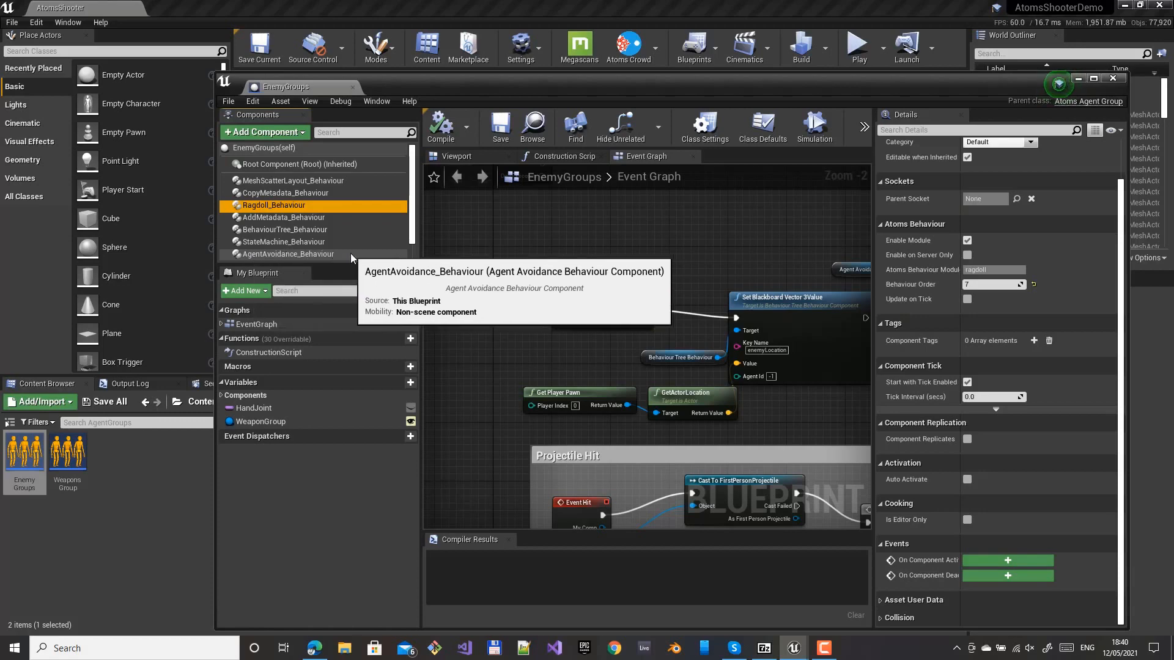
click(275, 230)
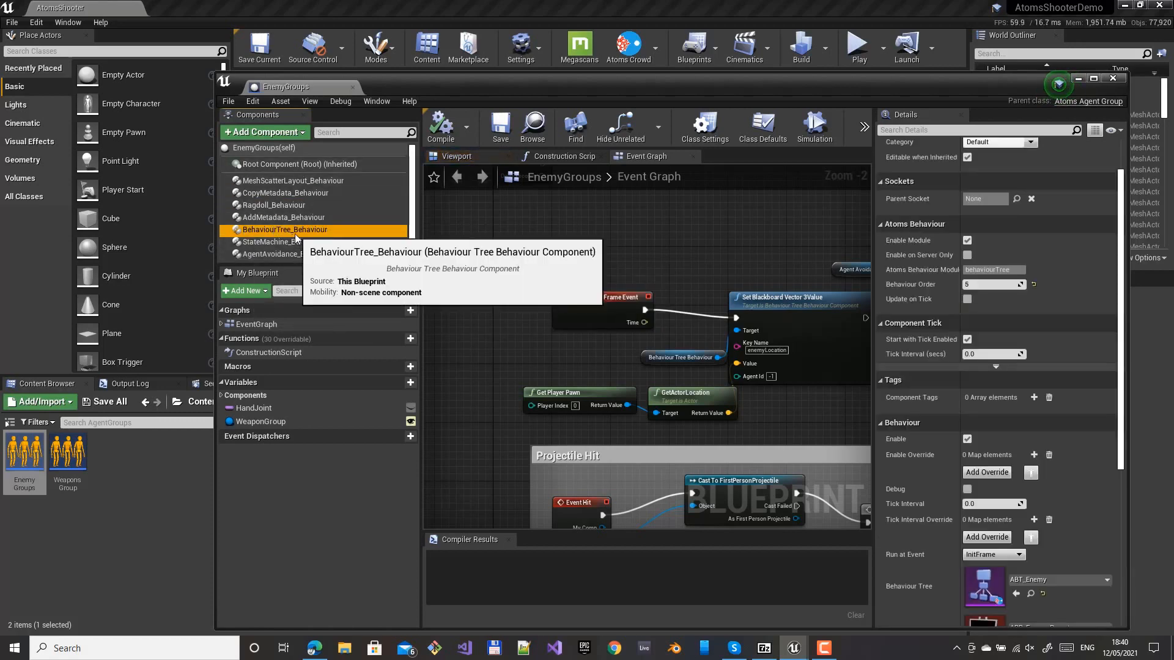
scroll(890, 500, down, 5)
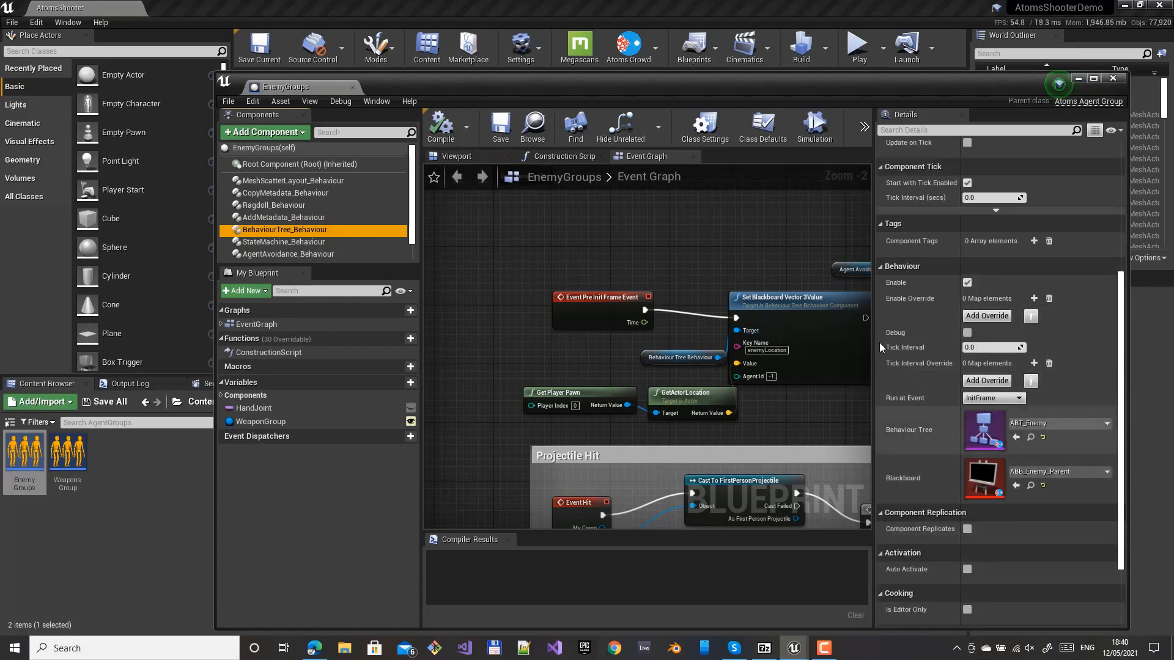
- Open the WeaponsGroup agent group and review the Sync_Behaviour agent type, joint, parent joint, offset and metadata name settings
double_click(76, 468)
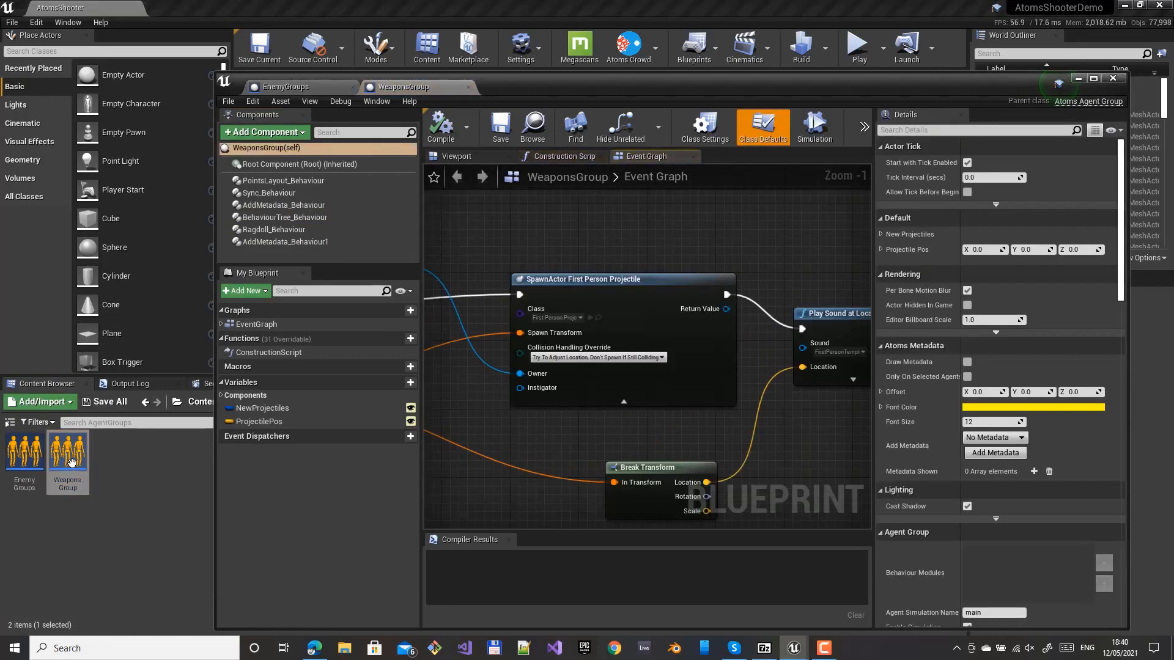
click(278, 193)
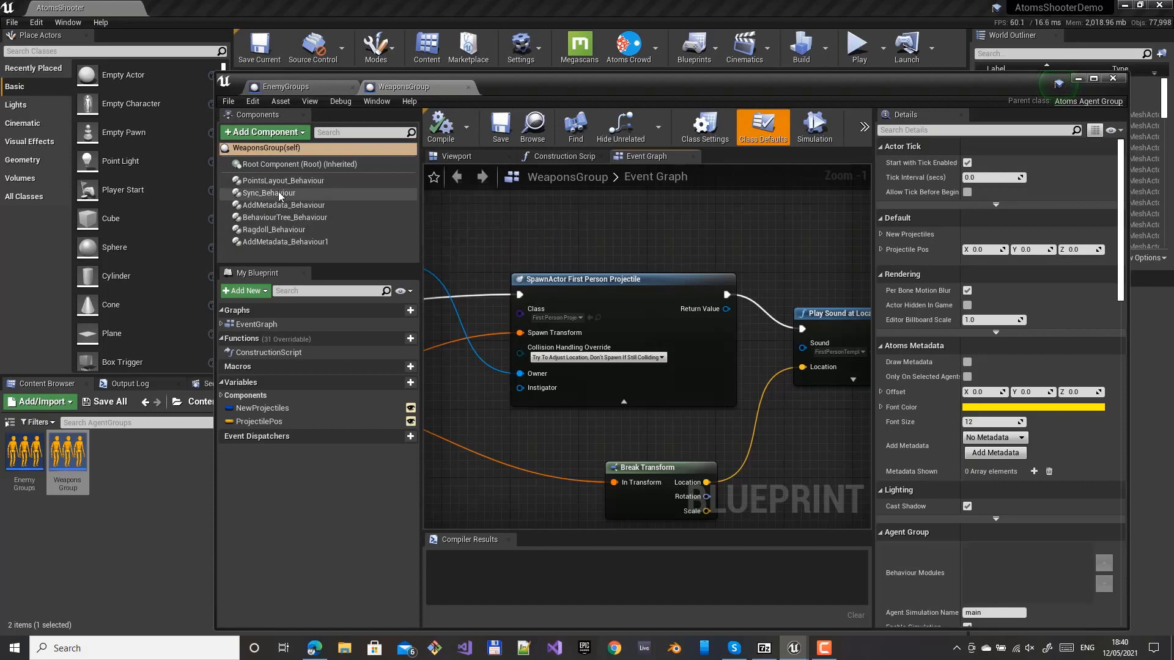
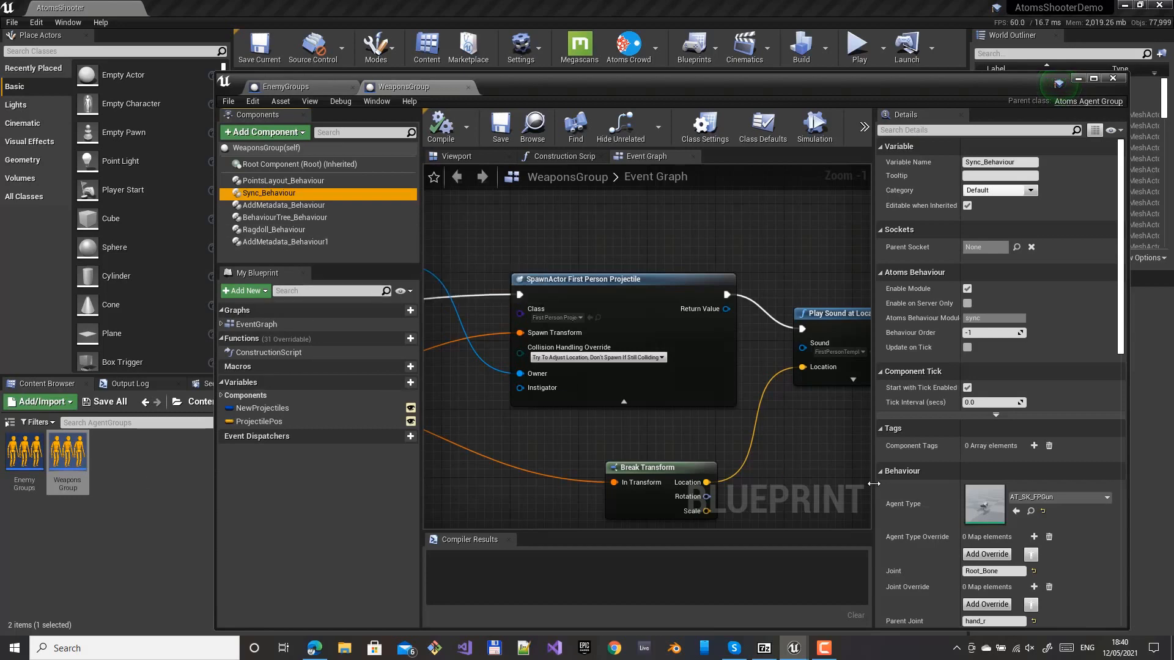
scroll(976, 420, down, 4)
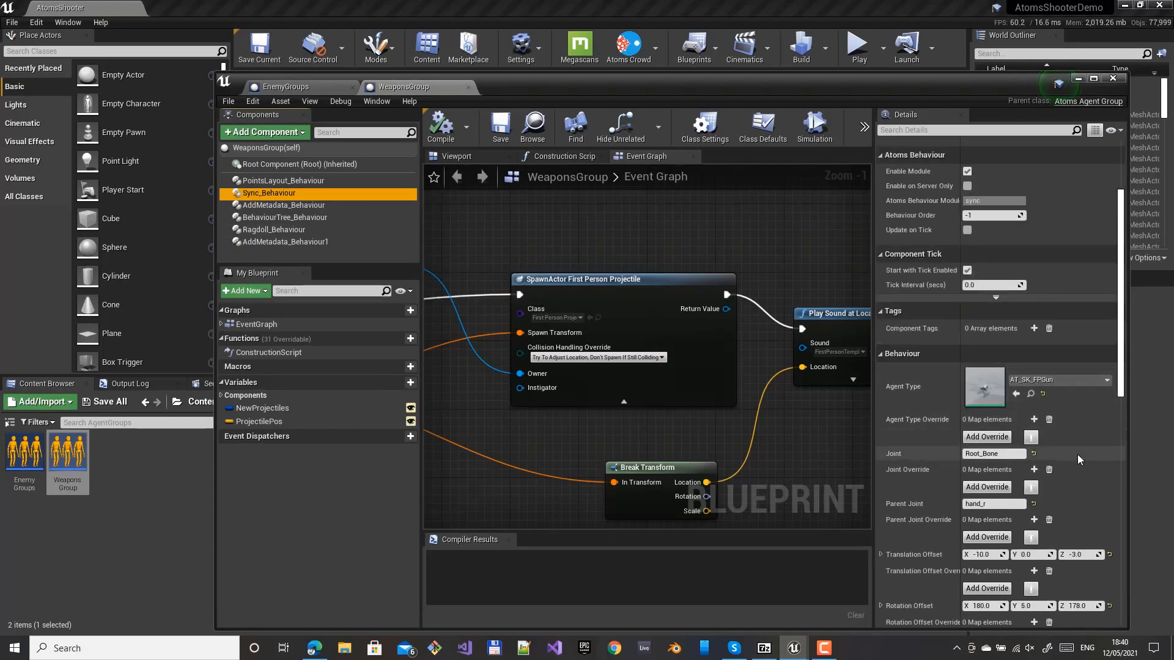
scroll(1030, 443, down, 3)
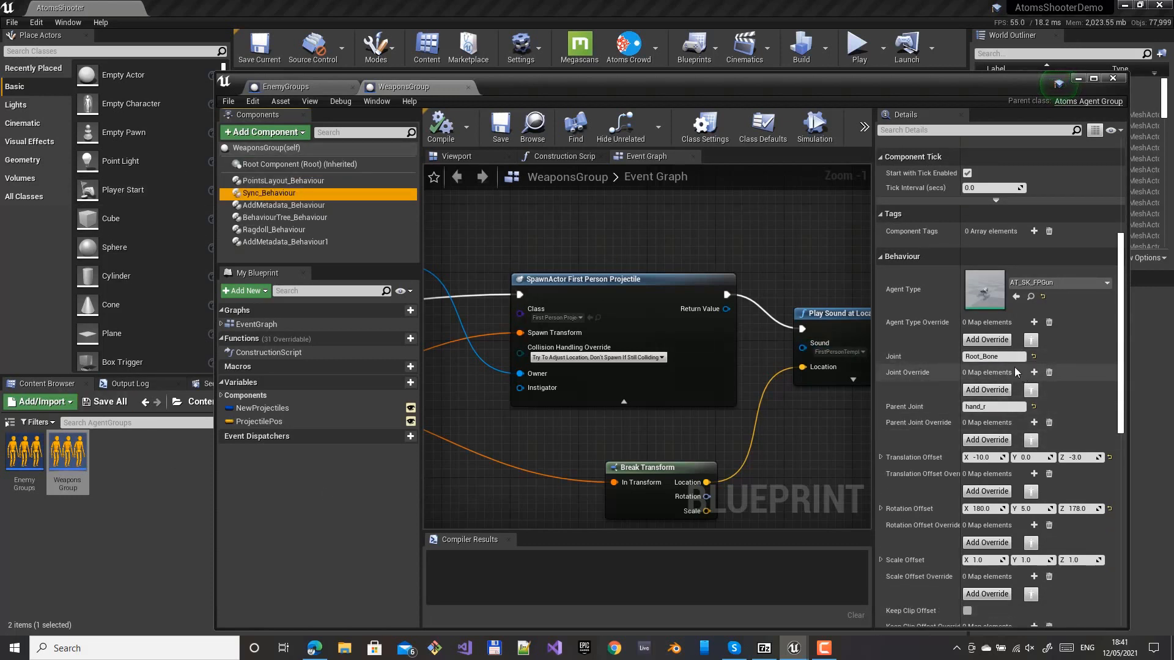
click(992, 408)
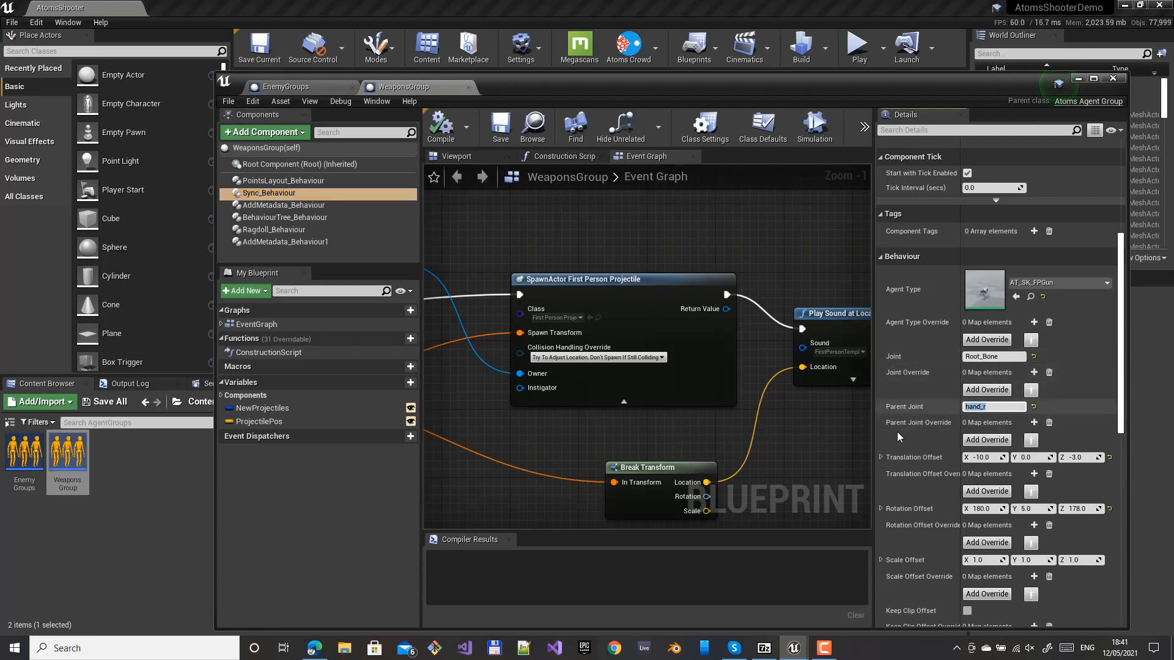
click(993, 357)
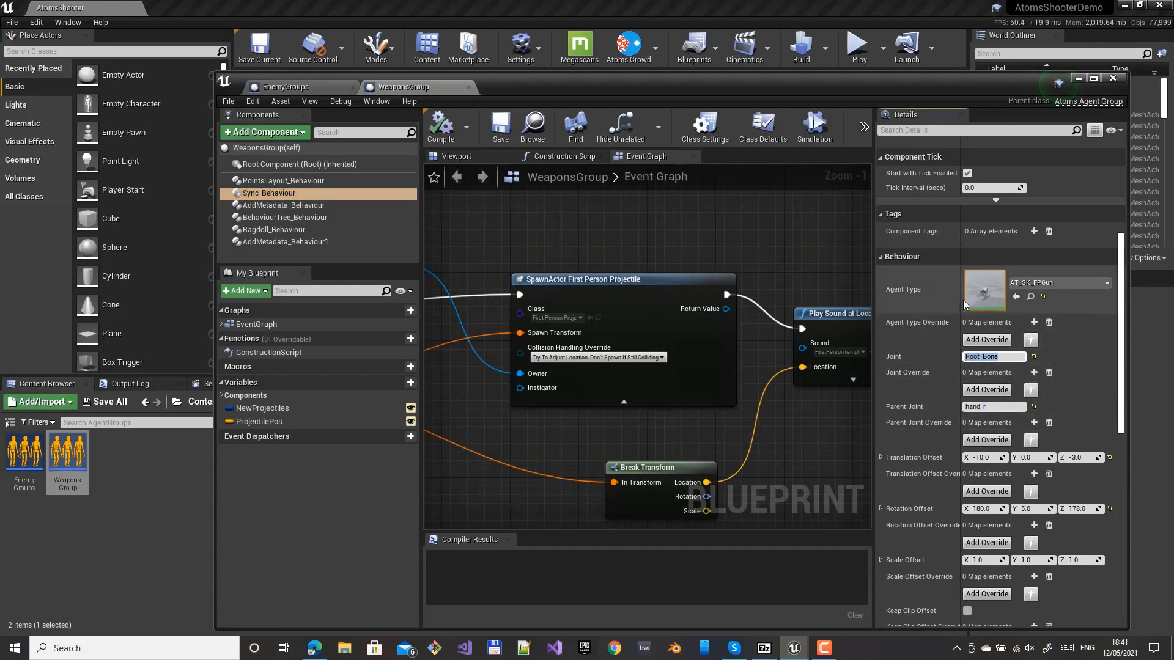
scroll(921, 486, down, 10)
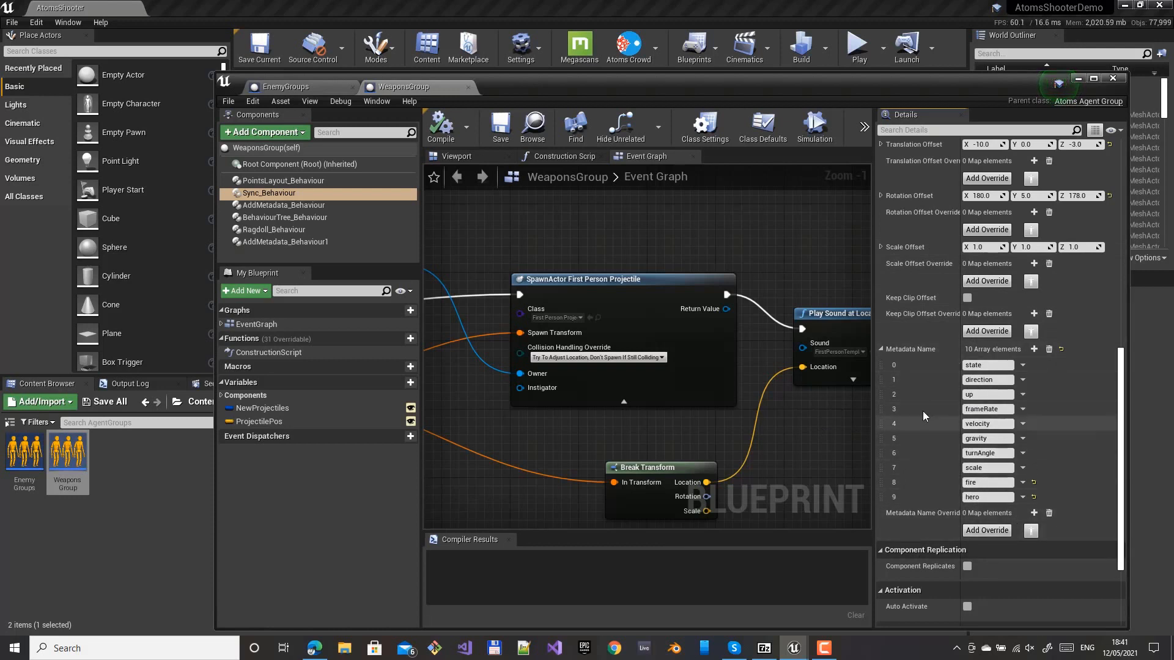
- Check the behaviour tree assigned to BehaviourTree_Behaviour in WeaponsGroup, and move the Blueprint editor window clear of the level viewport
click(269, 219)
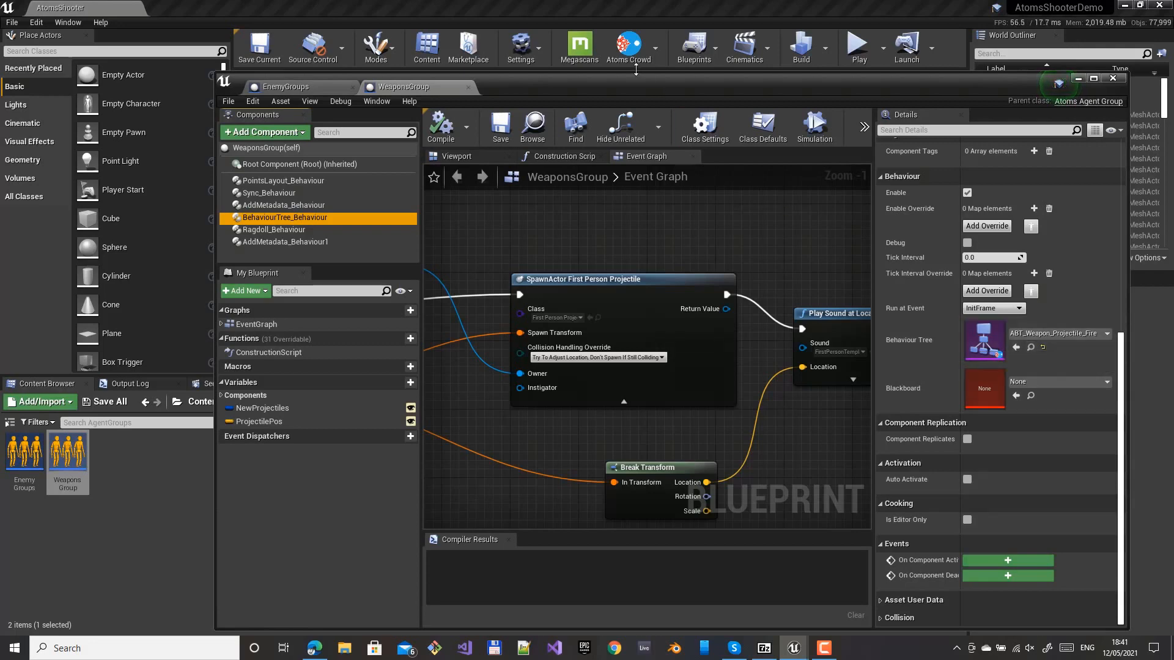
drag(632, 89, 682, 340)
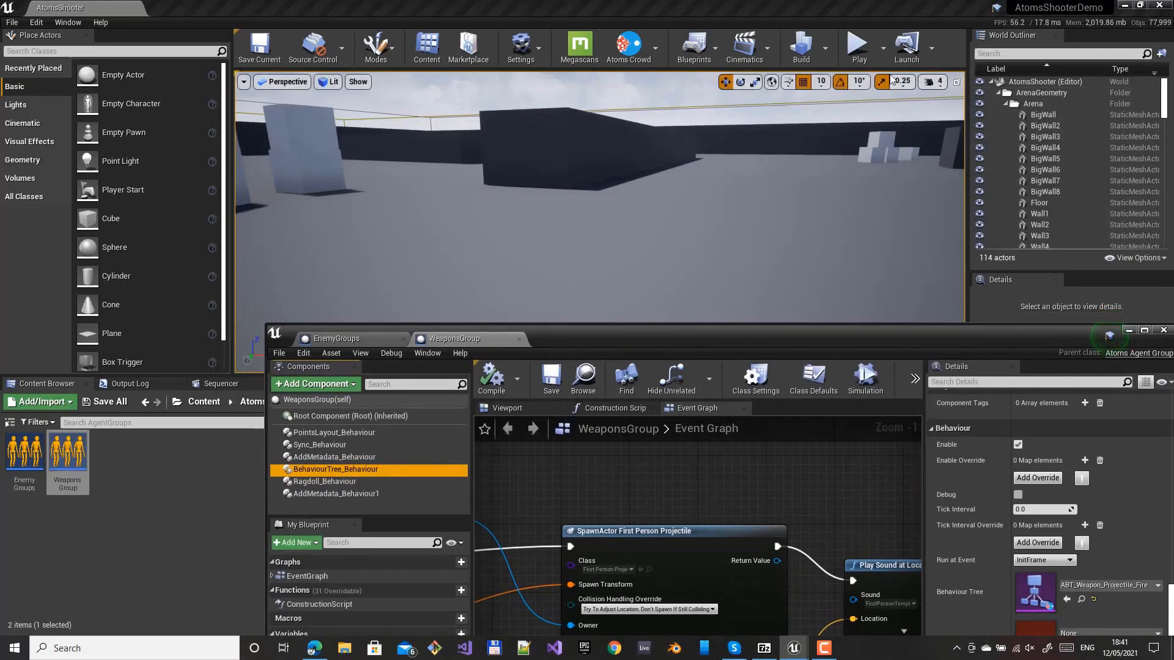
- Locate the behaviour tree assigned to WeaponsGroup's BehaviourTree_Behaviour in the project content and open ABT_Weapon_Projectile_Fire
drag(783, 339, 782, 62)
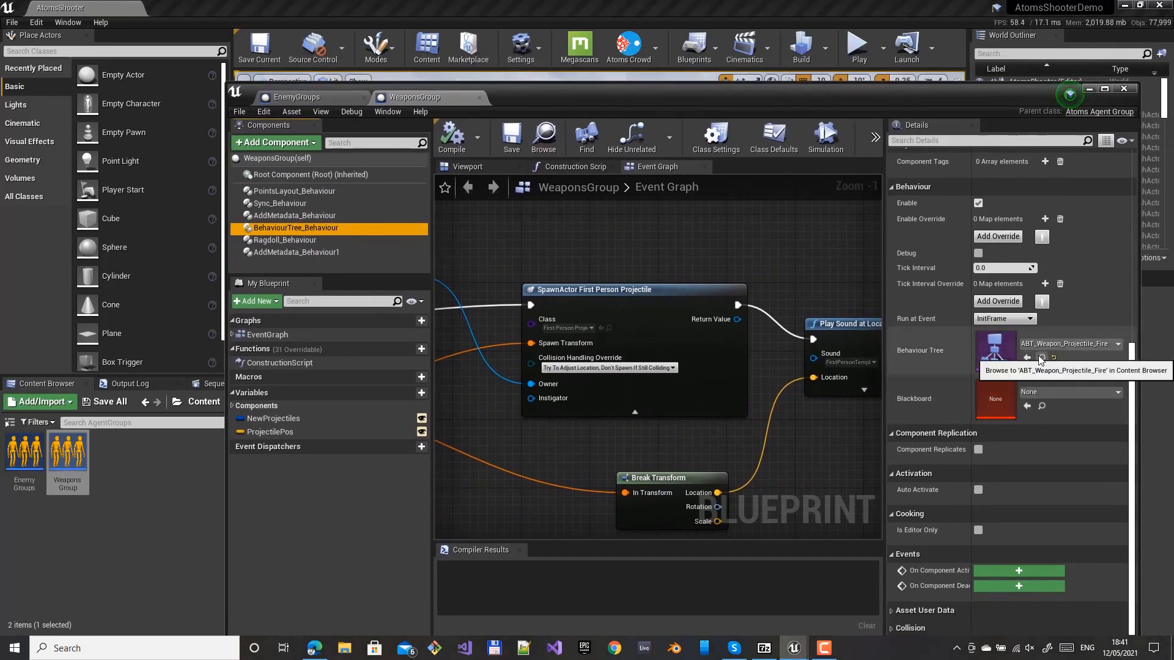
click(1041, 357)
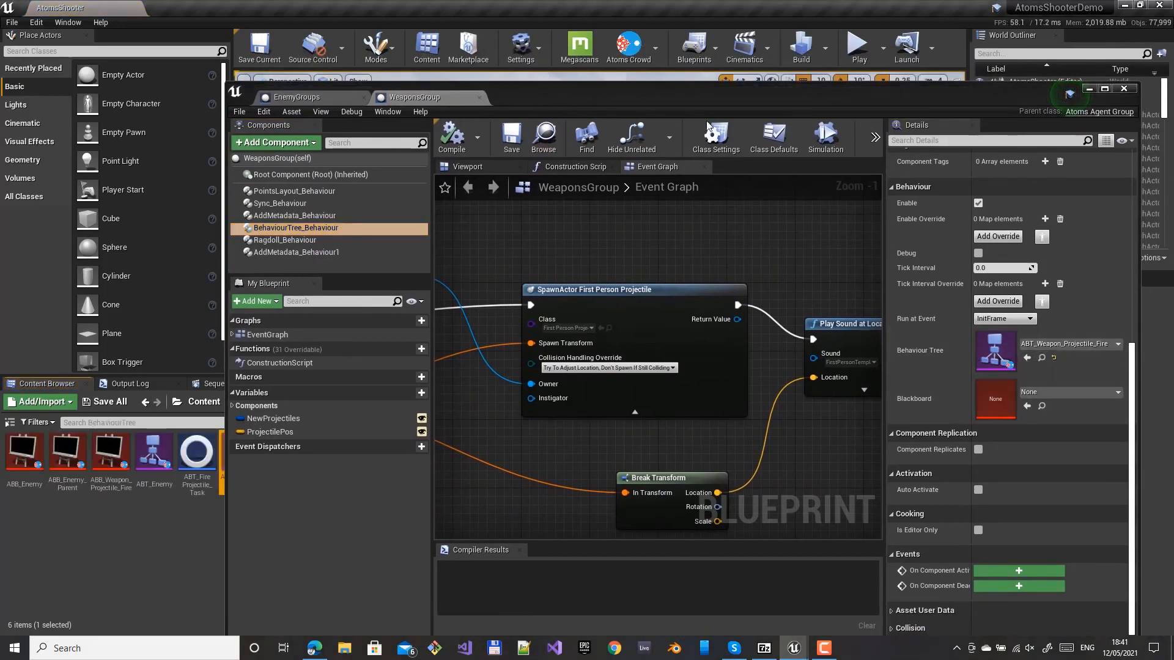
drag(516, 97, 624, 105)
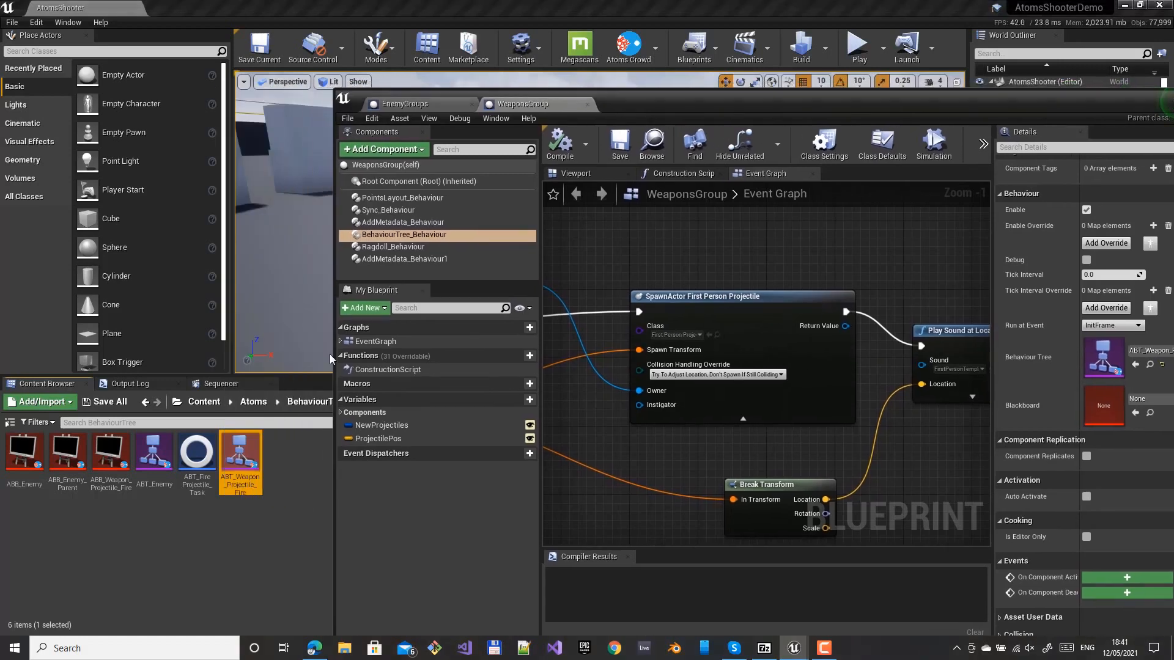
double_click(240, 455)
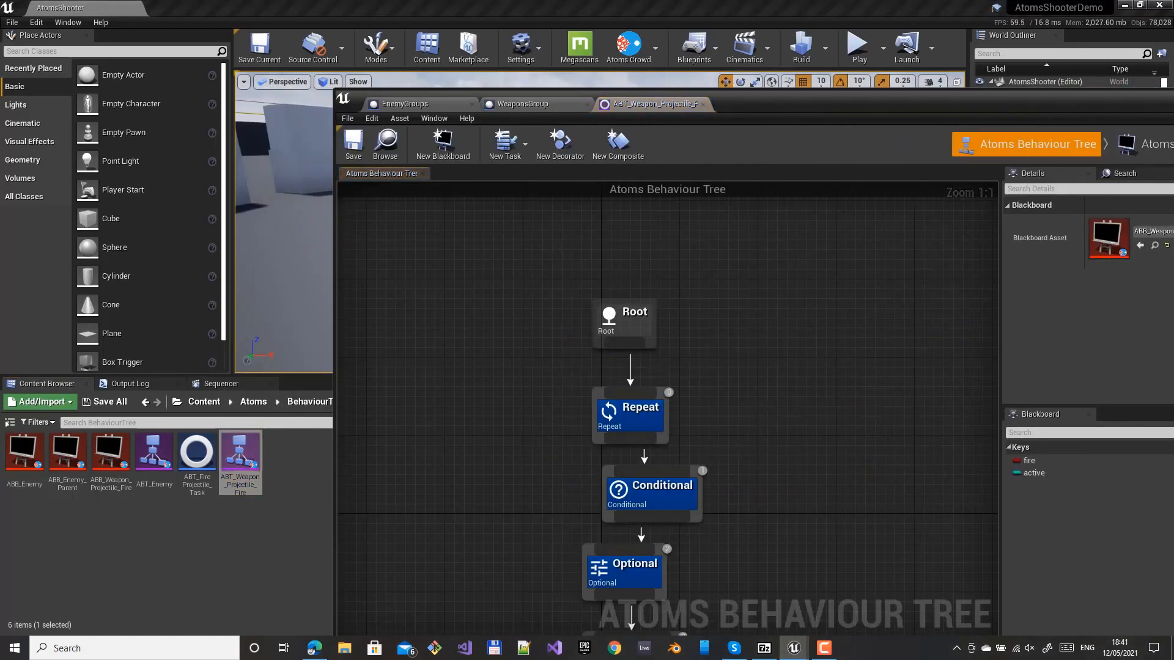
- Examine the ABT_Weapon_Projectile_Fire tree from the Repeat node down to the BlueprintTask, including the first Conditional node's properties
click(601, 368)
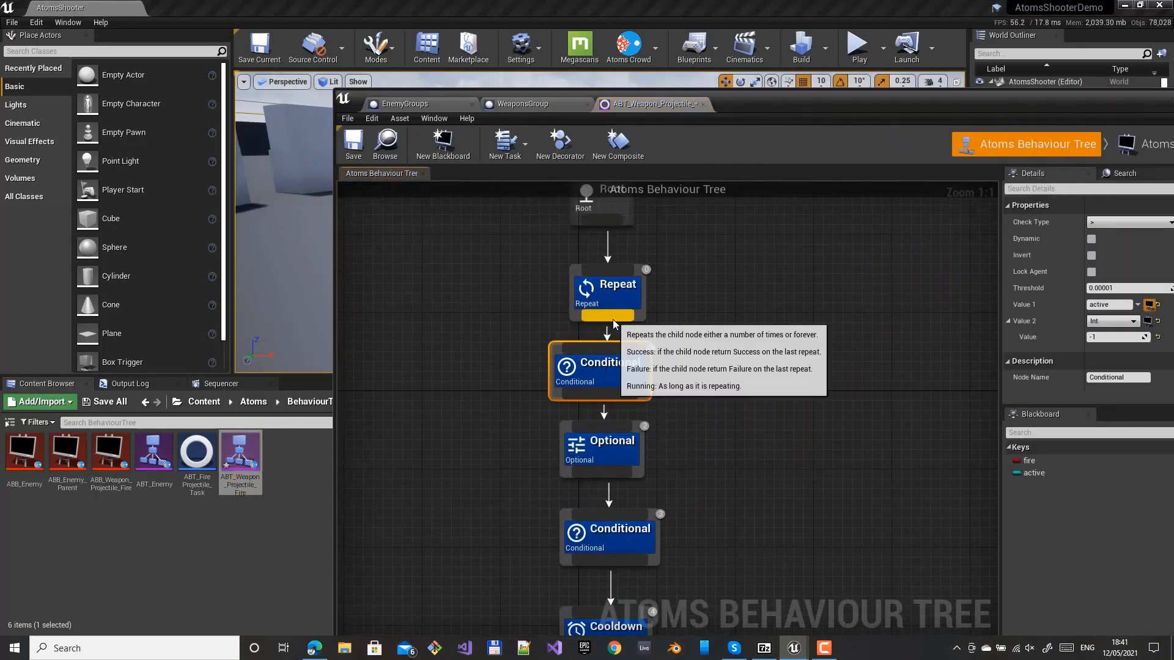
drag(613, 308, 592, 308)
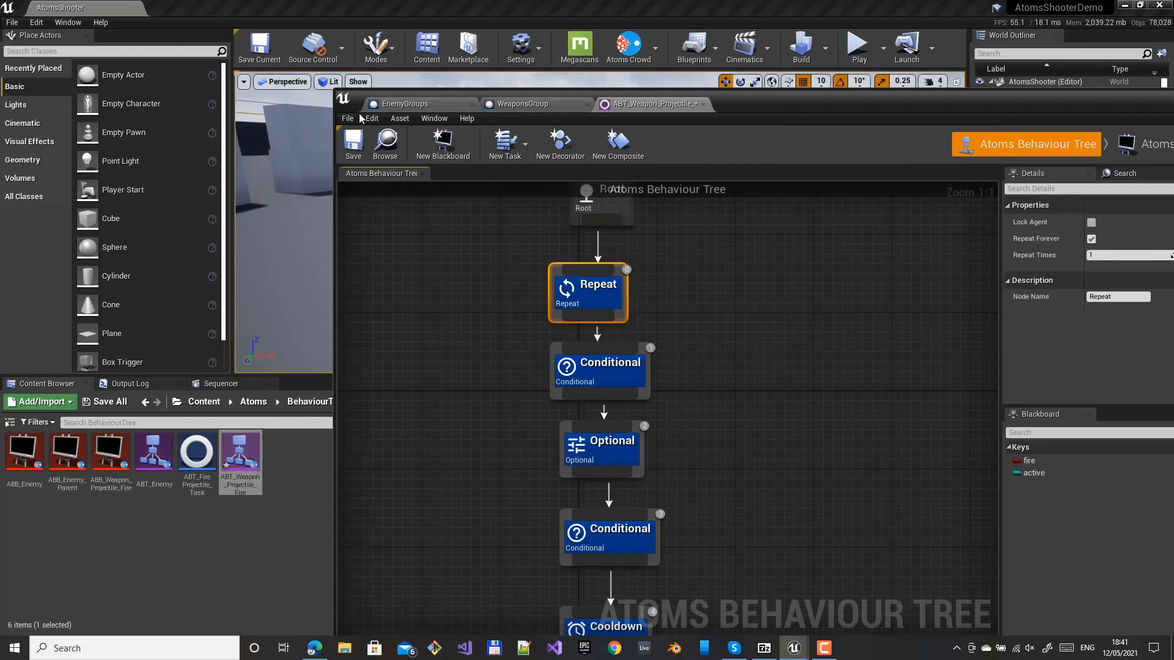
drag(332, 90, 181, 60)
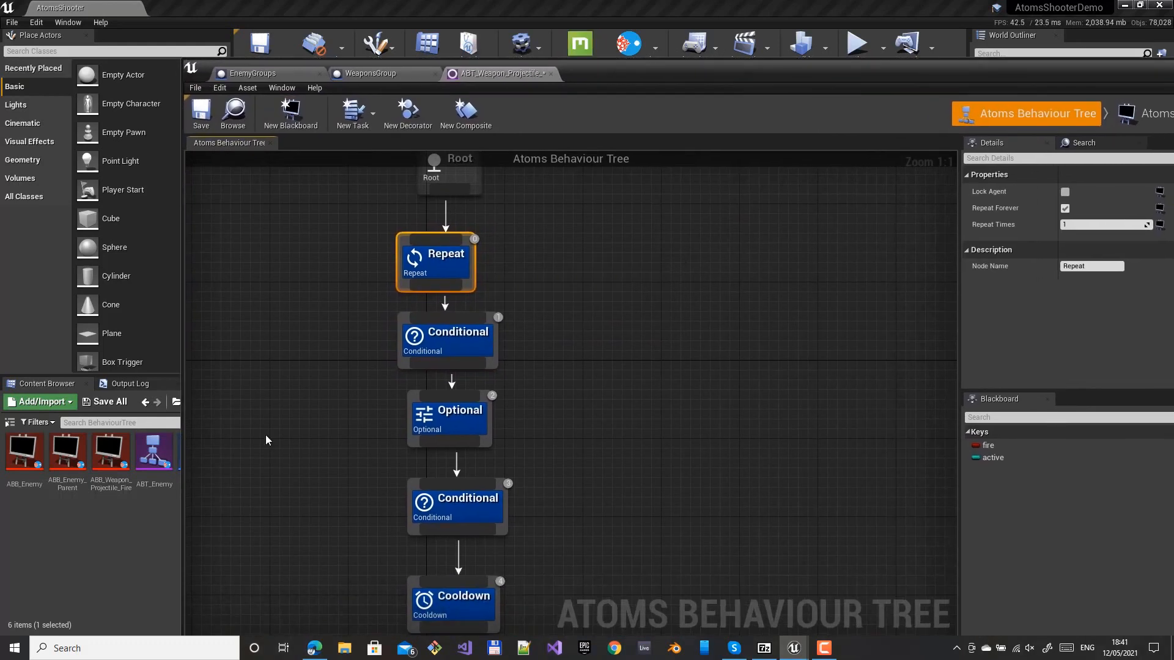
scroll(296, 474, down, 1)
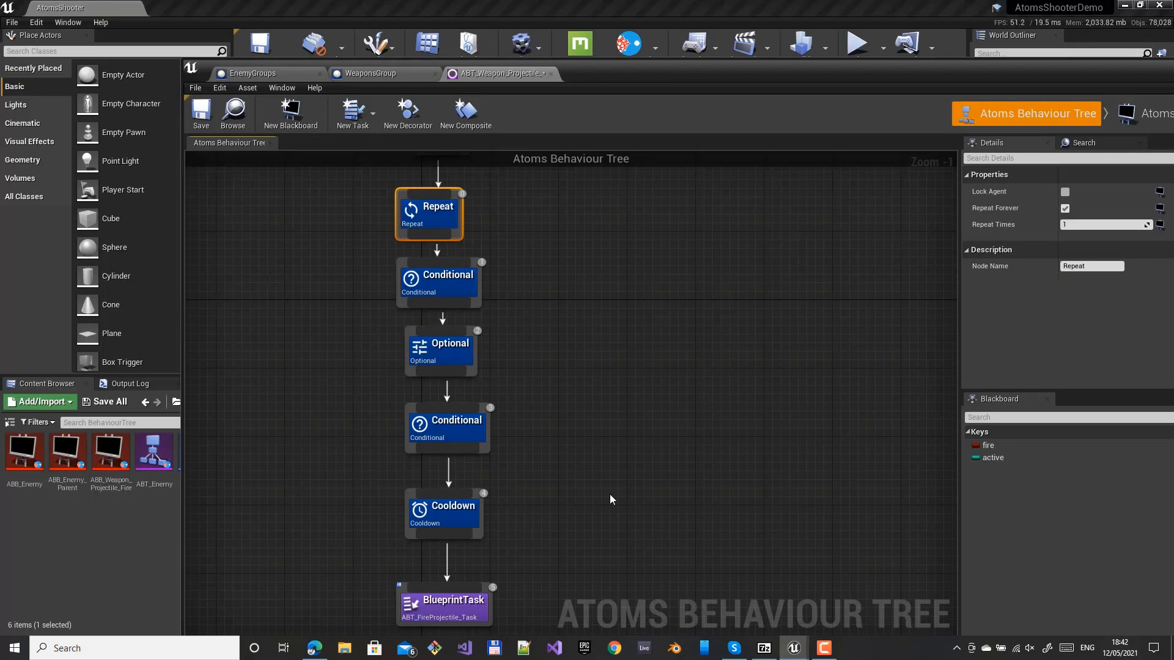
mouse_move(330, 477)
right_down()
mouse_move(310, 335)
mouse_move(328, 485)
right_up()
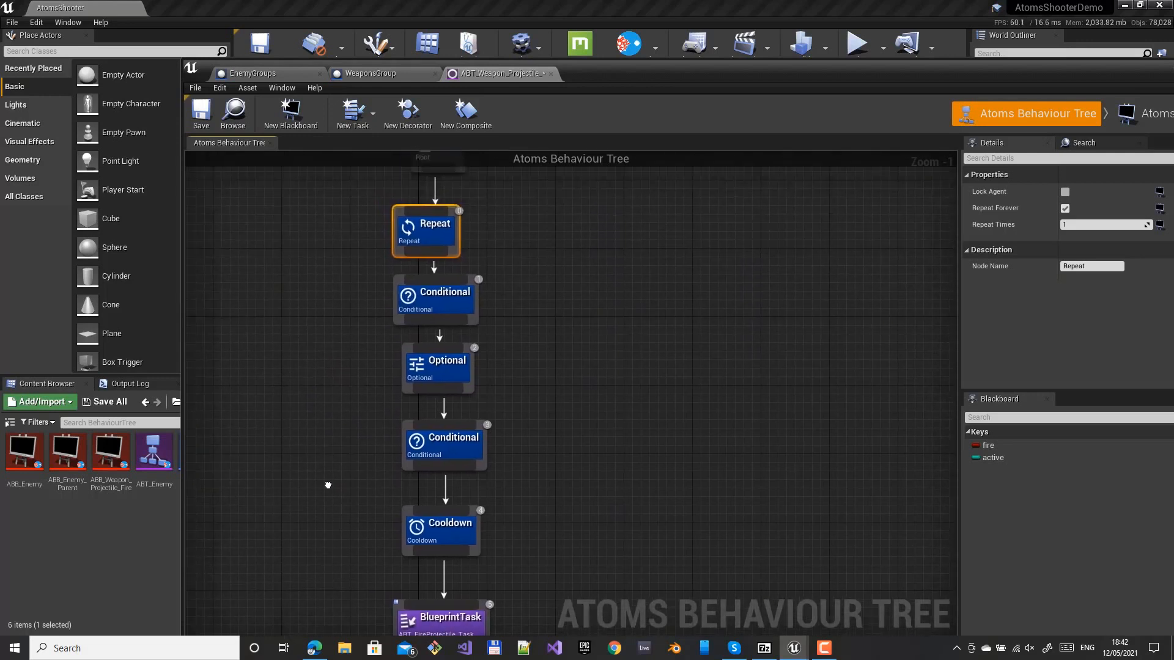
right_drag(431, 220, 464, 295)
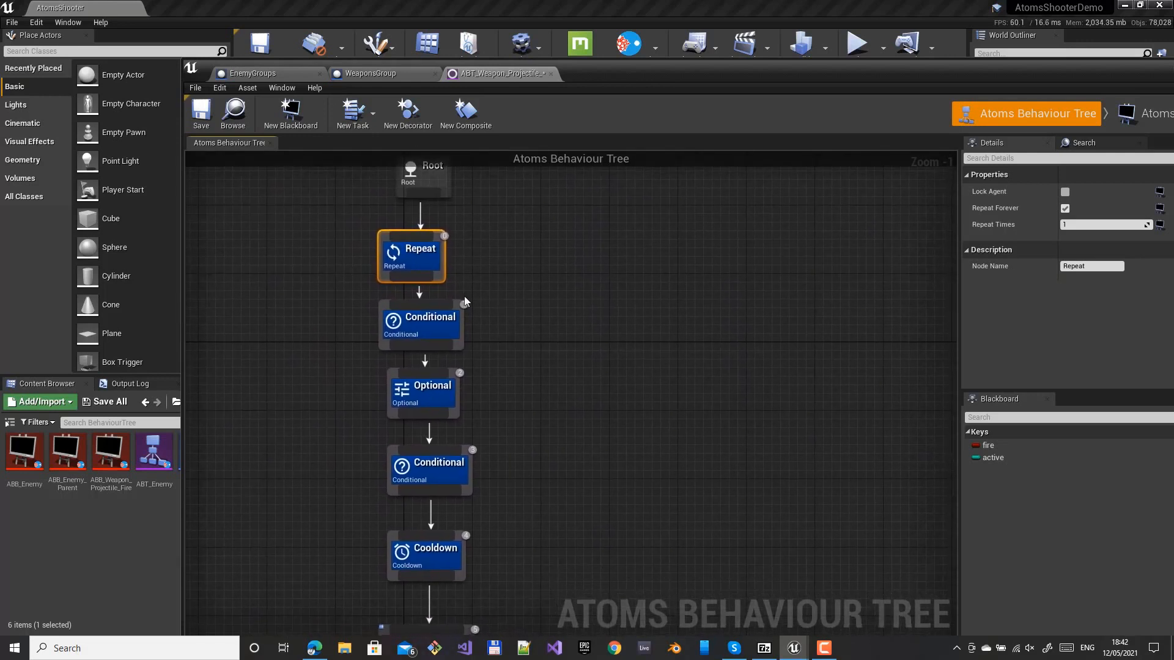
click(395, 319)
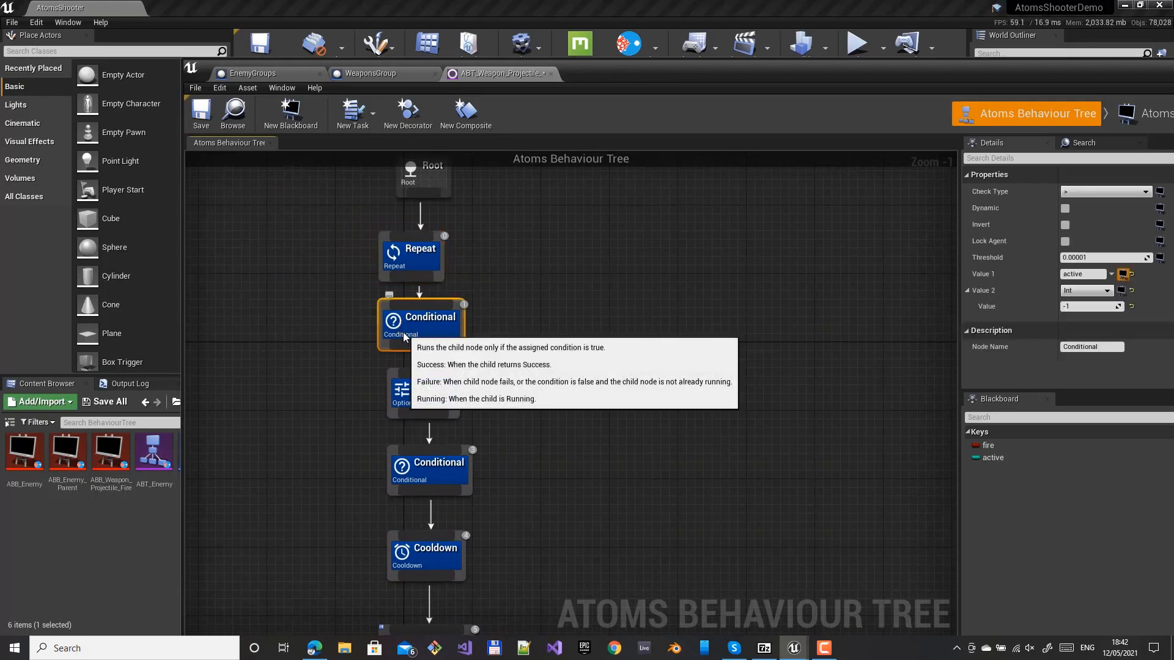
mouse_move(513, 555)
right_down()
mouse_move(494, 480)
mouse_move(515, 533)
right_up()
drag(315, 220, 651, 566)
right_drag(650, 566, 529, 485)
- Open the ABT_FireProjectile_Task blueprint from the BlueprintTask node and follow its event graph from Event Update to Set Success
click(415, 508)
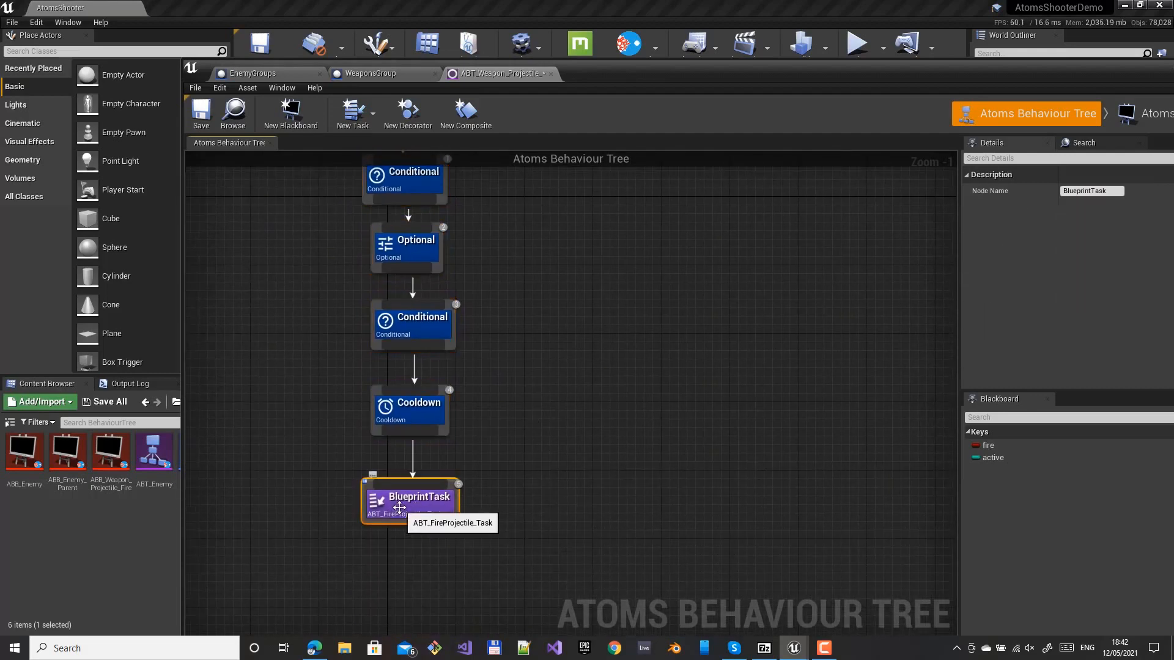
double_click(399, 507)
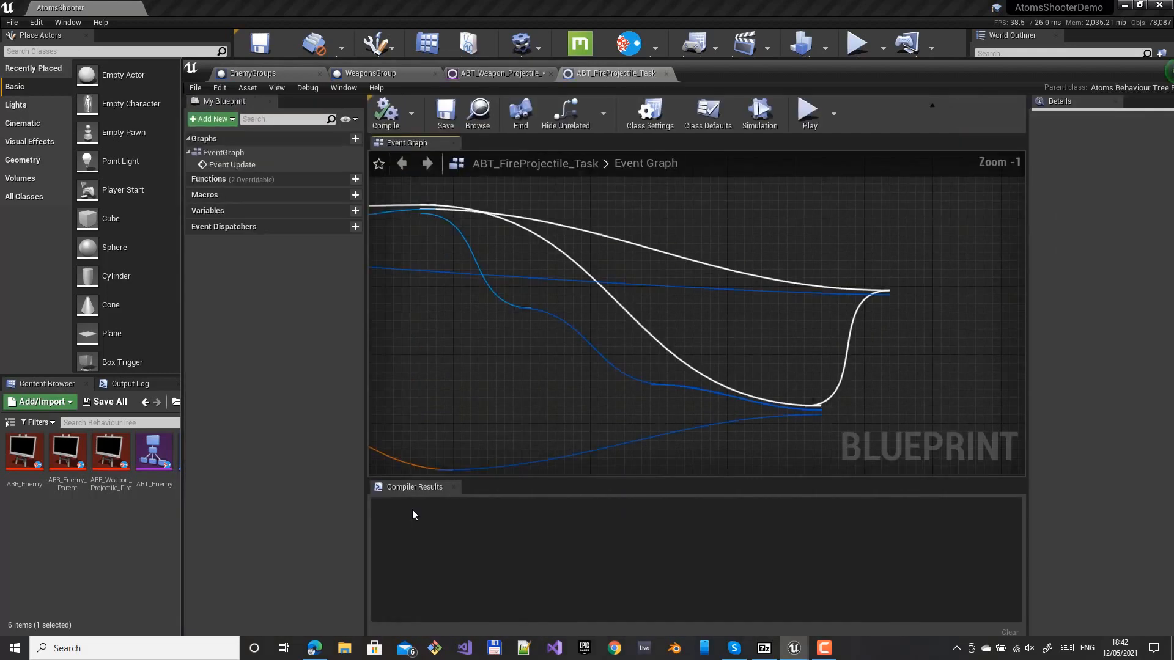
right_drag(408, 349, 748, 311)
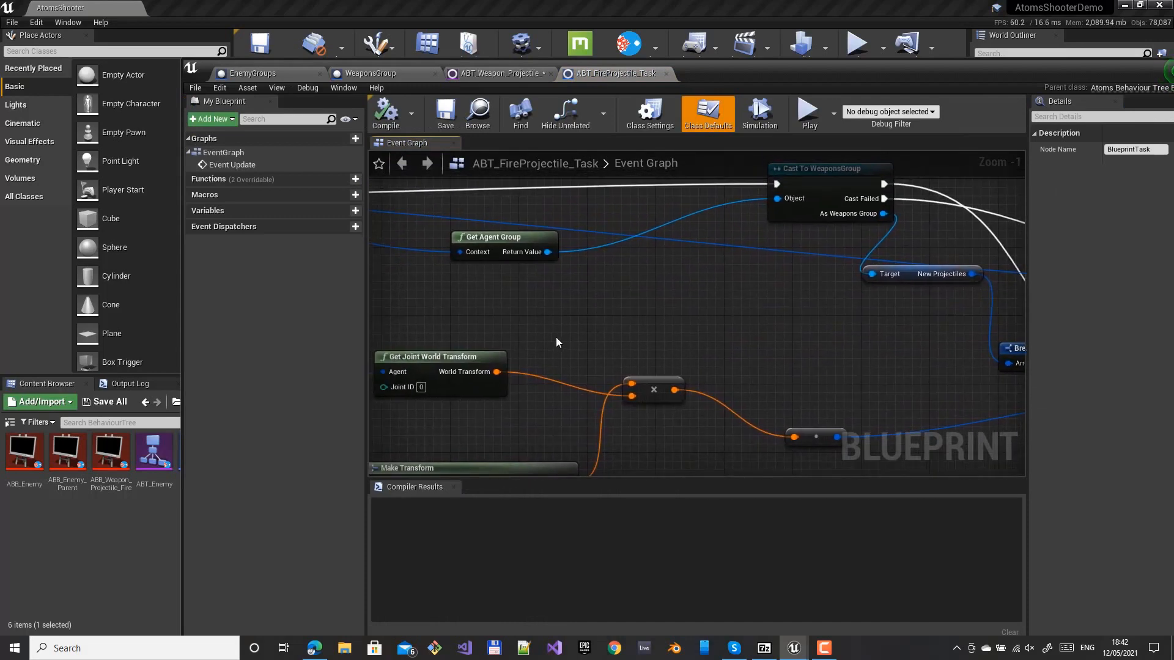
scroll(489, 308, down, 1)
right_drag(488, 306, 671, 291)
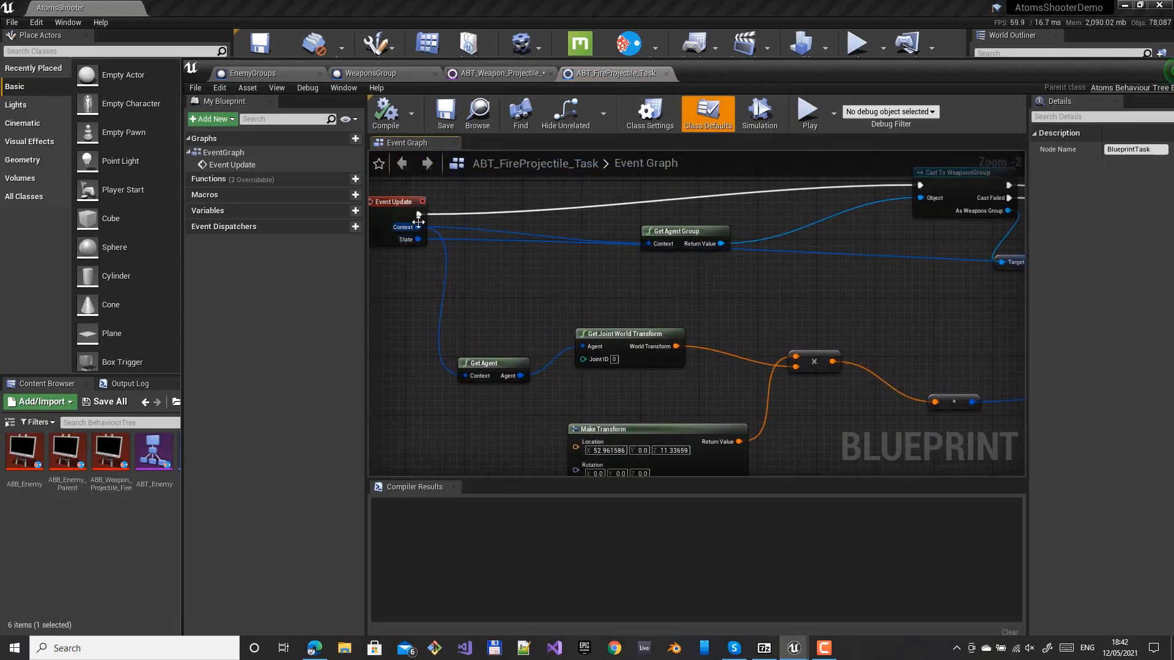
right_drag(801, 267, 440, 300)
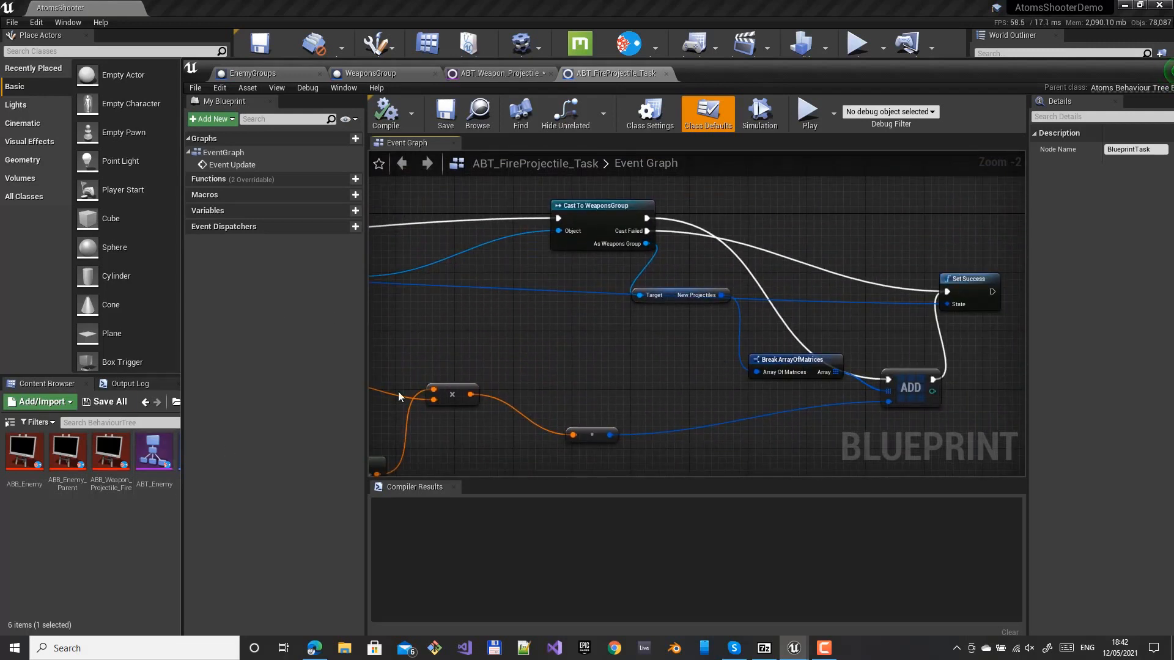
right_drag(427, 331, 702, 246)
right_drag(778, 261, 630, 263)
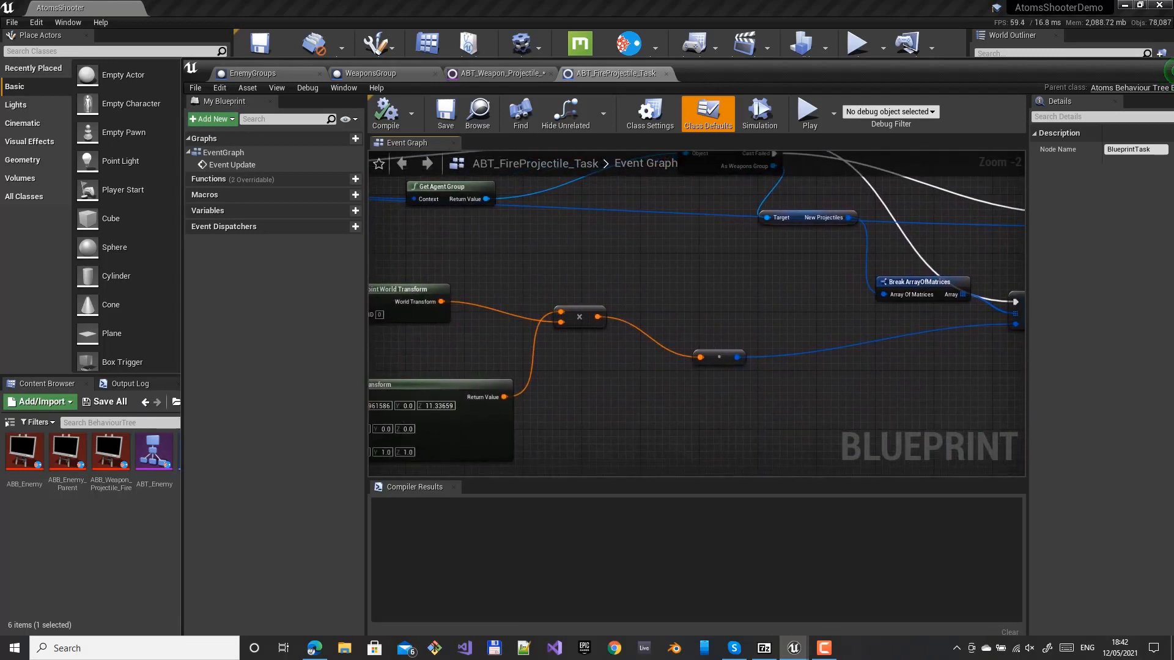
right_drag(759, 214, 522, 293)
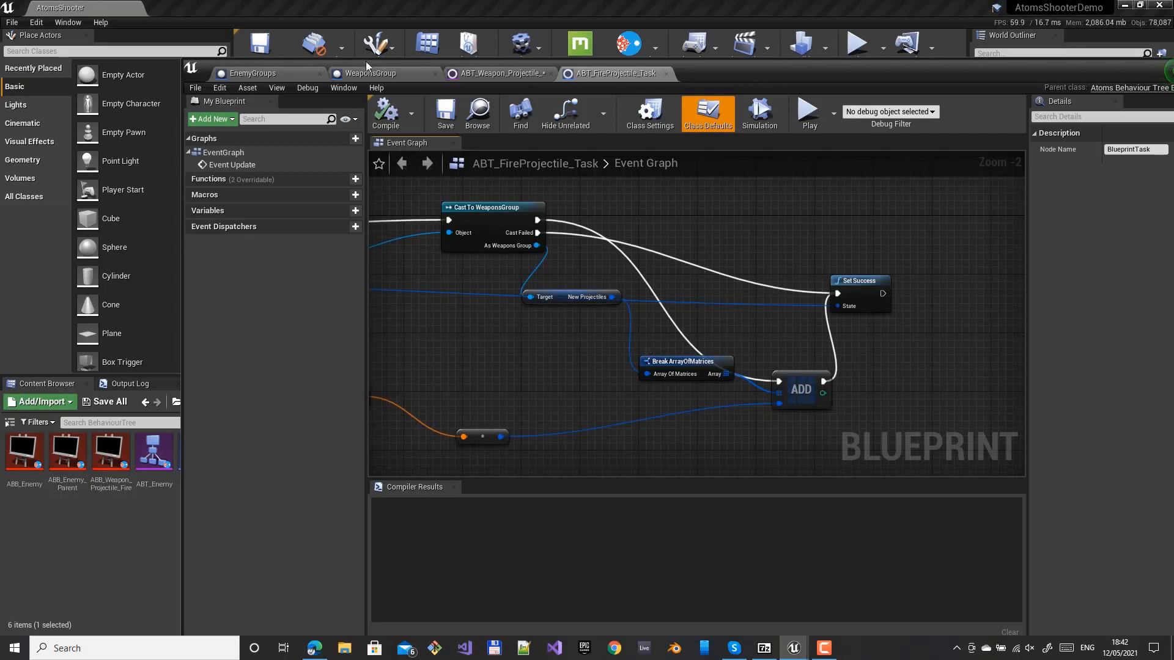
- Return to the WeaponsGroup event graph and trace Event Post End Frame through the New Projectiles loop to the SpawnActor First Person Projectile node
click(513, 73)
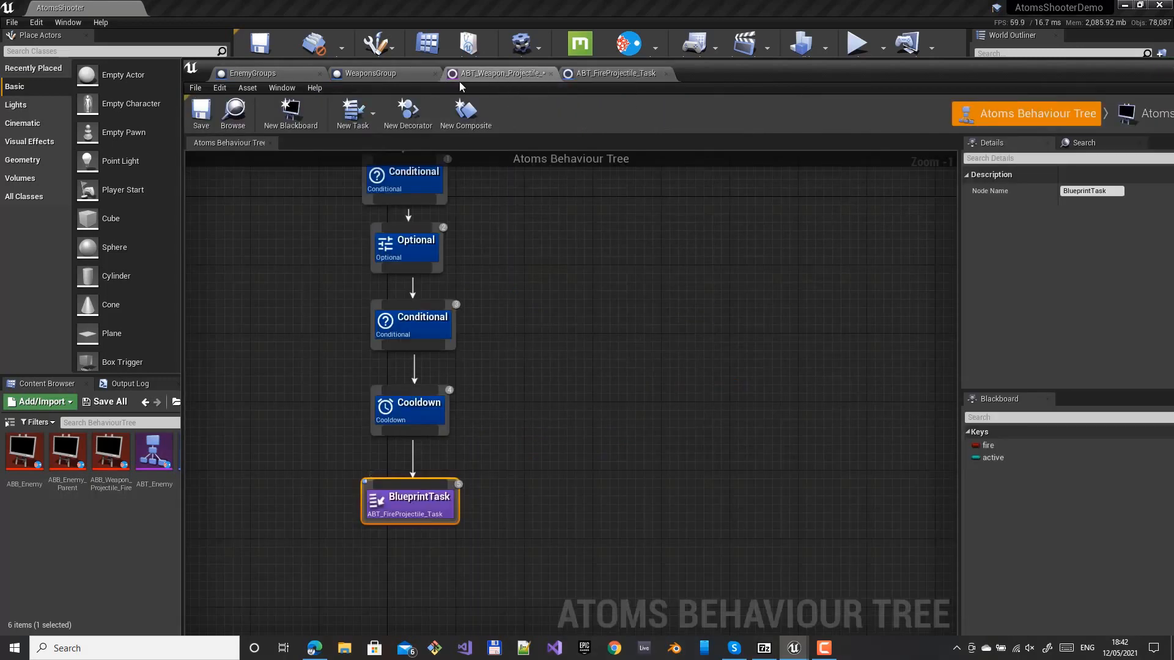
click(379, 74)
mouse_move(487, 270)
right_down()
mouse_move(867, 265)
mouse_move(628, 283)
right_up()
mouse_move(457, 348)
right_down()
mouse_move(685, 344)
mouse_move(768, 328)
right_up()
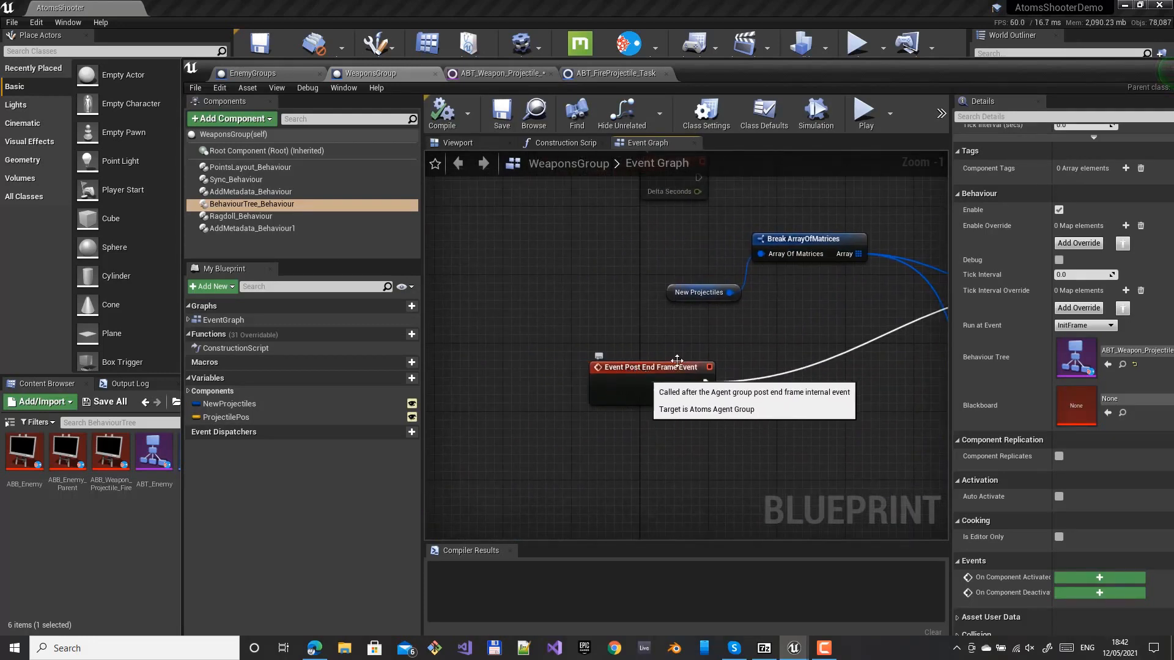
right_drag(761, 323, 609, 272)
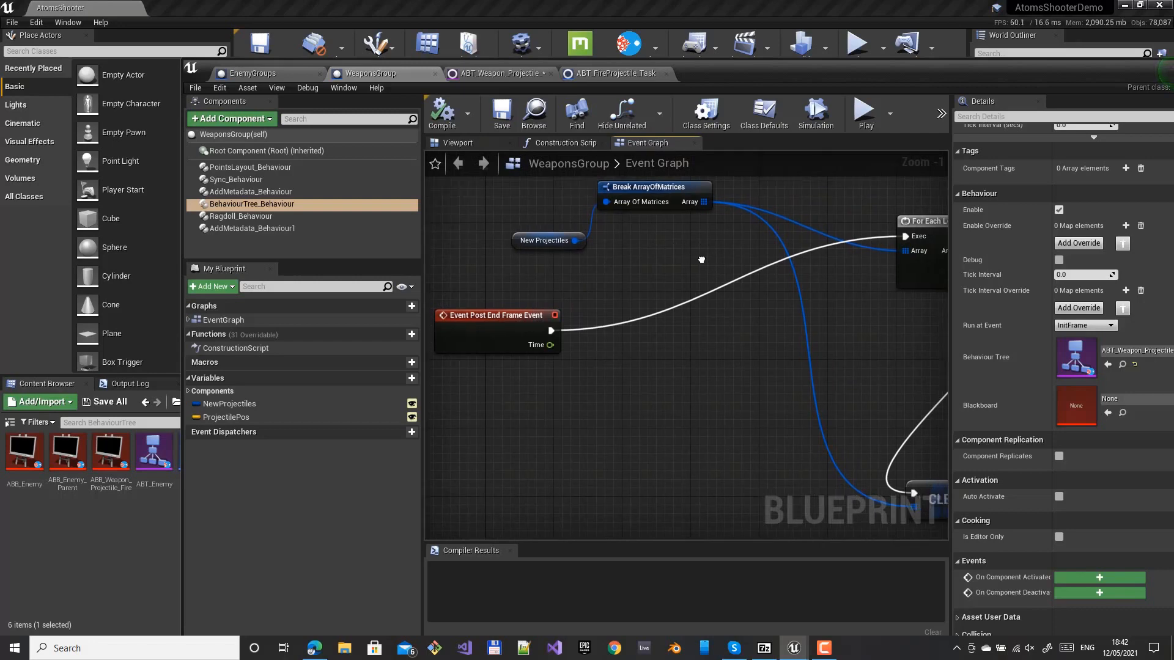
right_drag(694, 232, 474, 239)
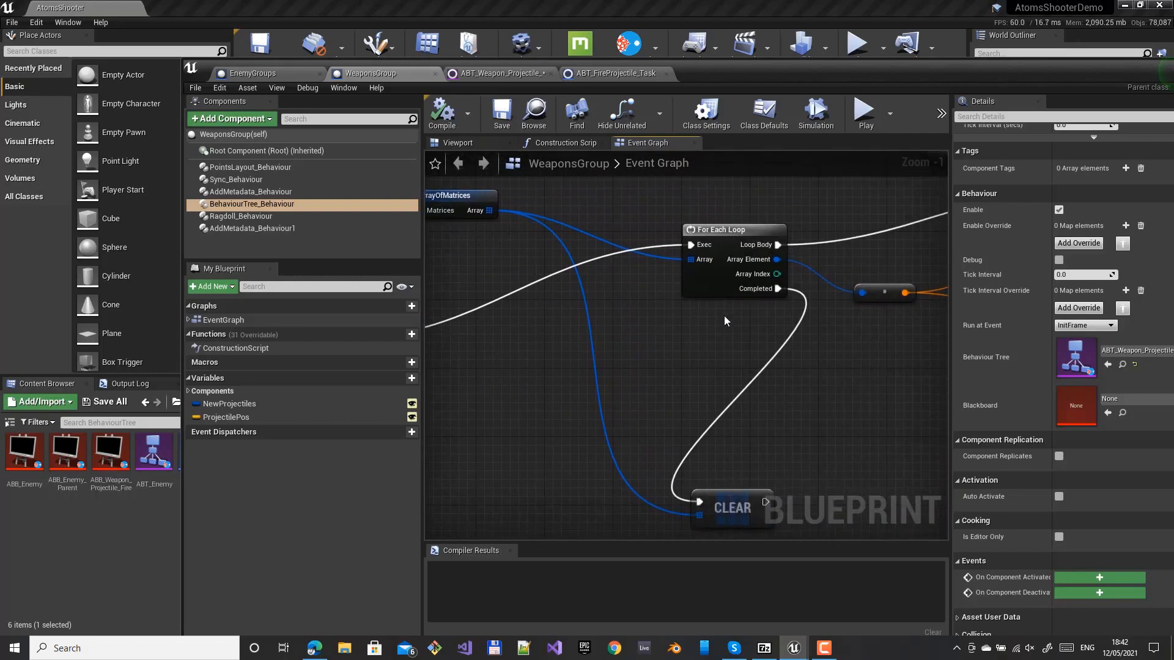
right_drag(725, 316, 425, 303)
right_drag(670, 299, 512, 401)
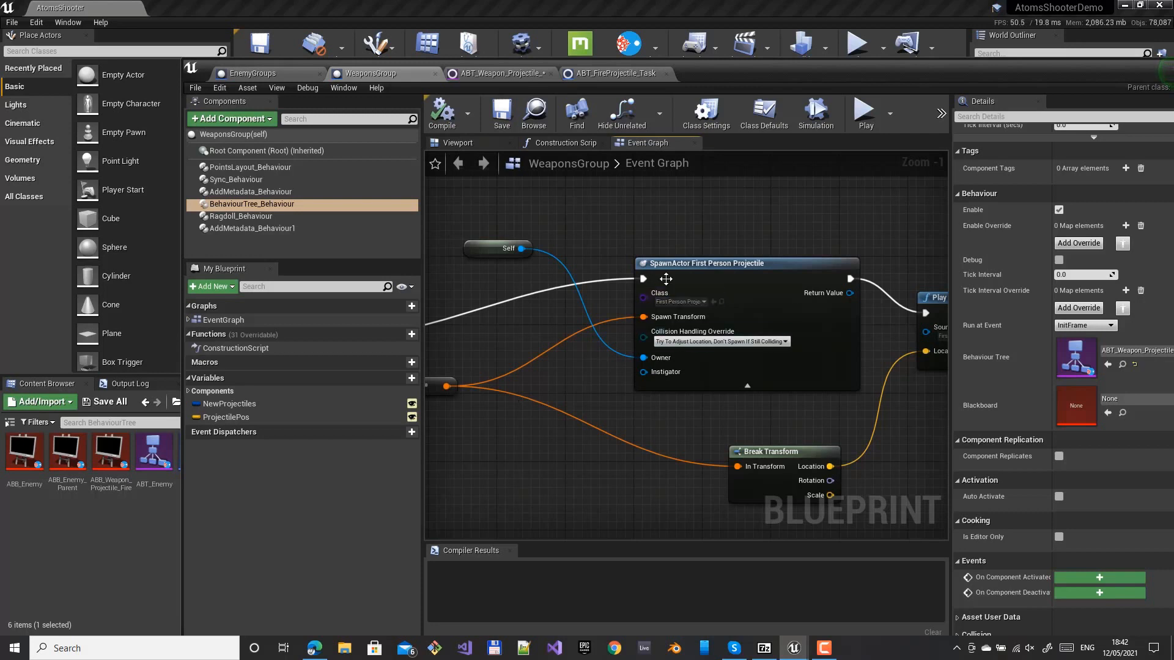
click(753, 305)
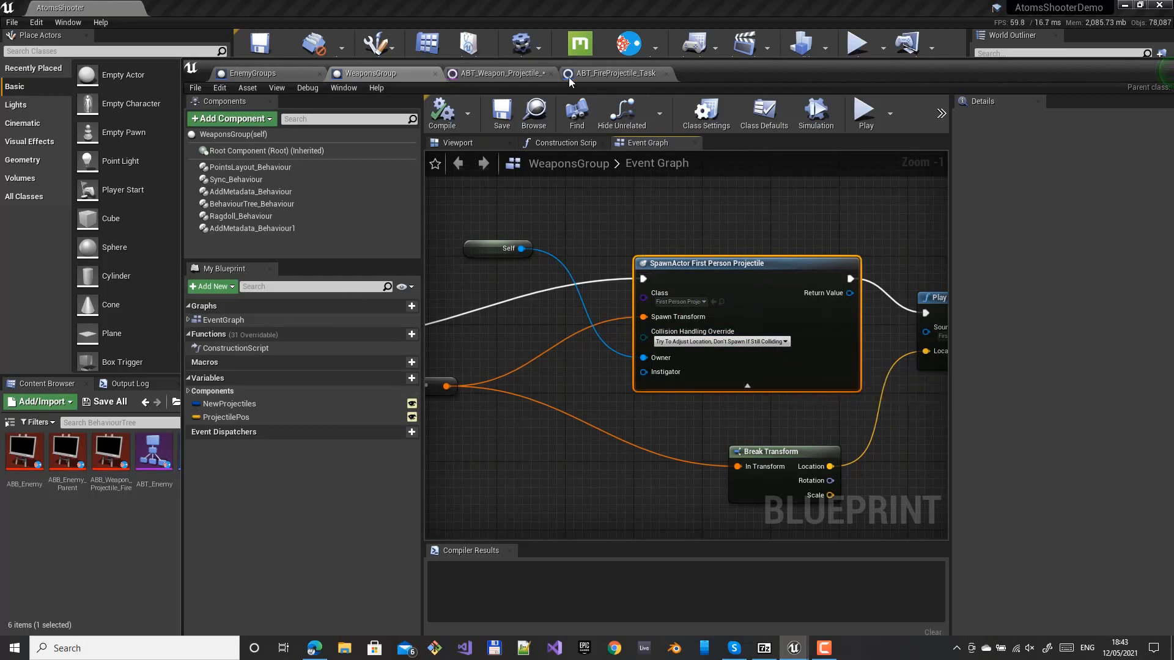
- Switch to the EnemyGroups event graph and examine the start of the Projectile Hit section, from Event Hit through the projectile cast and owner check
click(263, 71)
right_drag(514, 441, 502, 242)
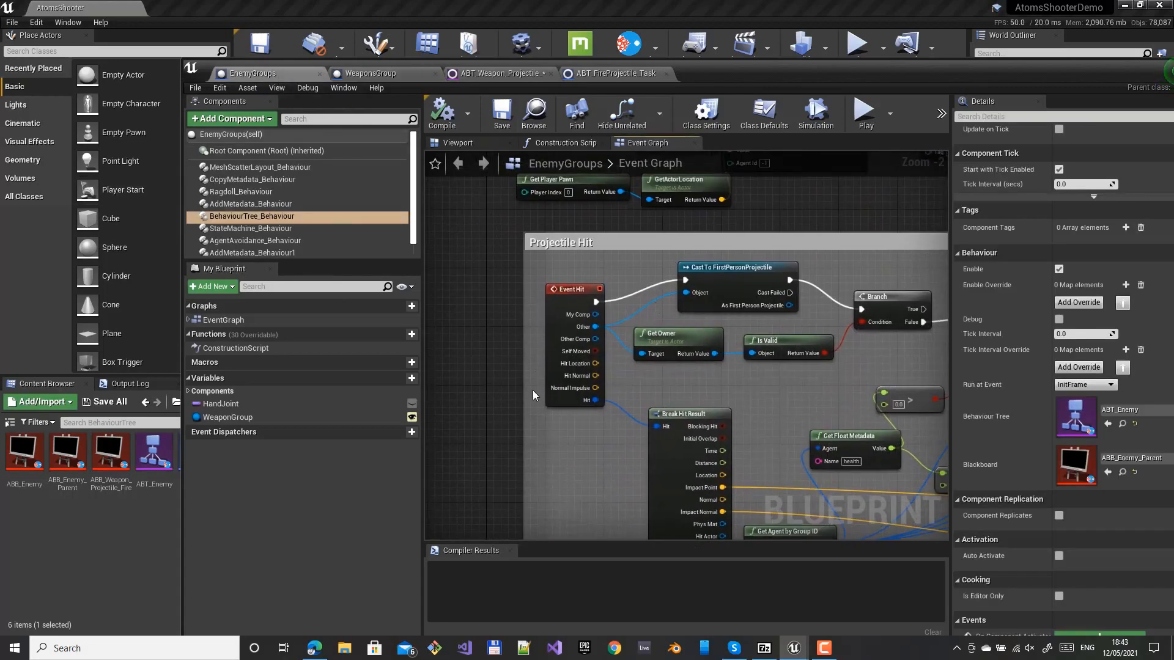
scroll(533, 391, down, 2)
right_drag(818, 268, 711, 190)
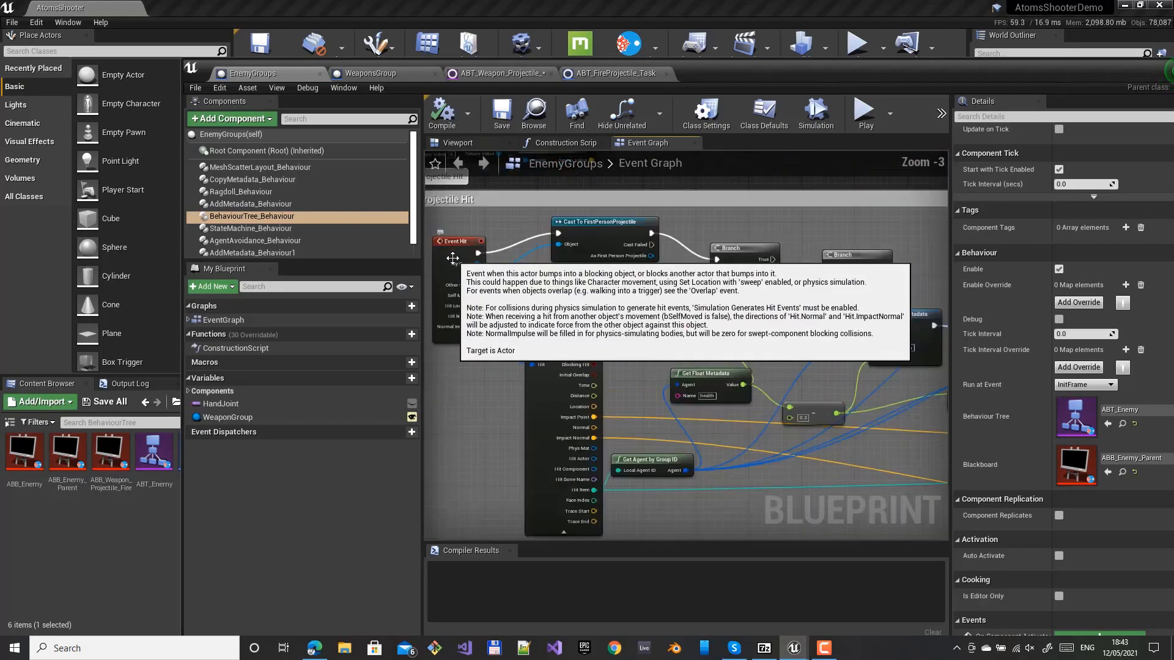
scroll(482, 270, up, 1)
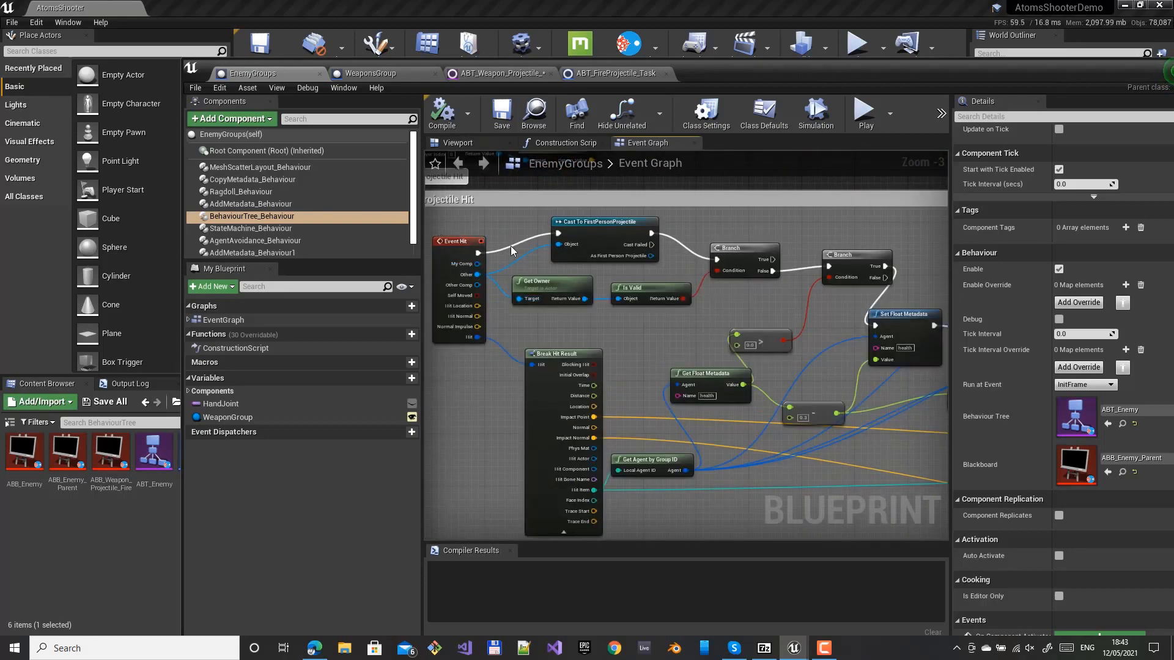
mouse_move(562, 186)
right_down()
mouse_move(553, 182)
mouse_move(586, 187)
right_up()
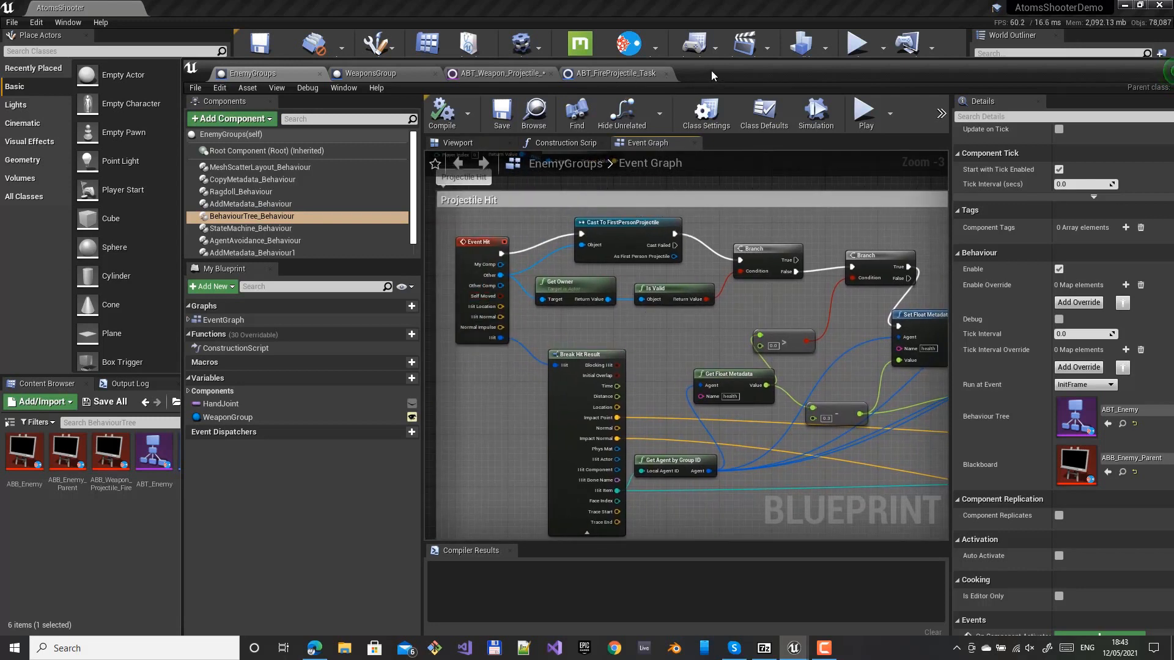
drag(711, 71, 633, 50)
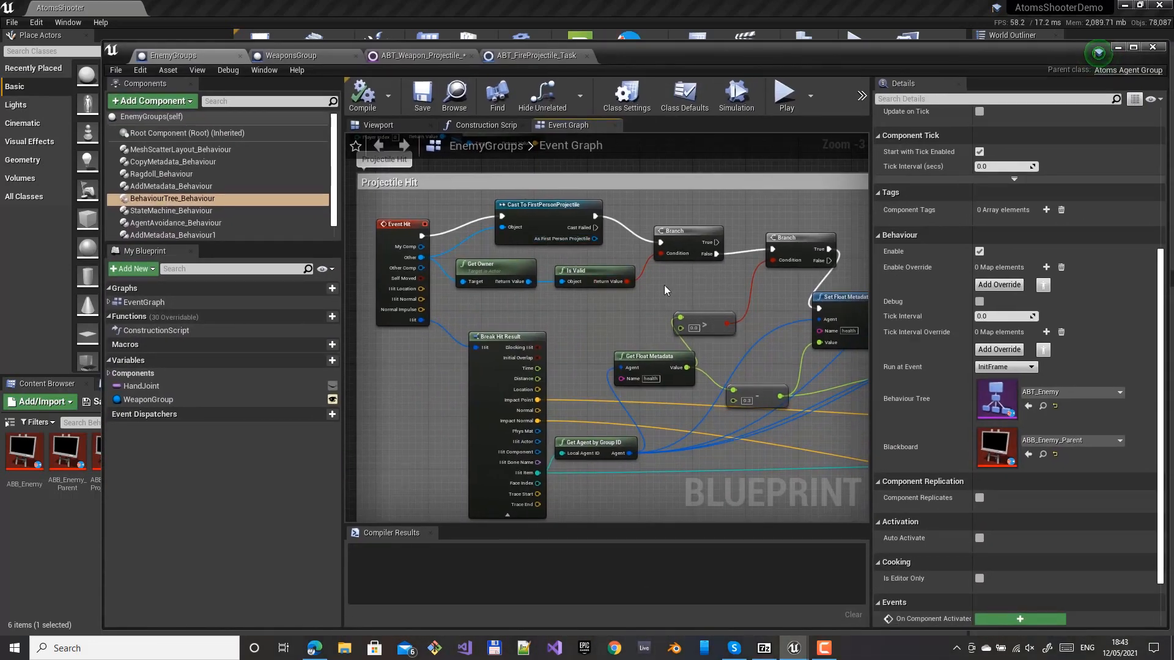
- Follow the rest of the Projectile Hit logic through the health metadata update to the ProjectileHit, hero and agentKilled metadata nodes
right_drag(721, 259, 665, 199)
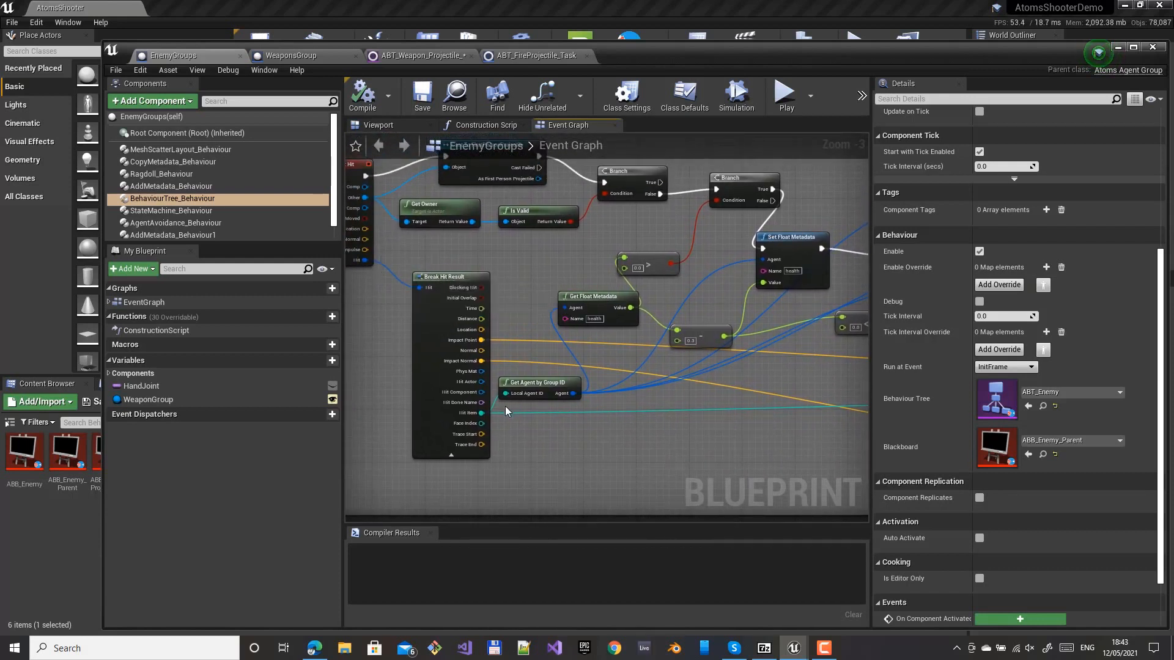
right_drag(734, 359, 485, 410)
scroll(615, 285, up, 1)
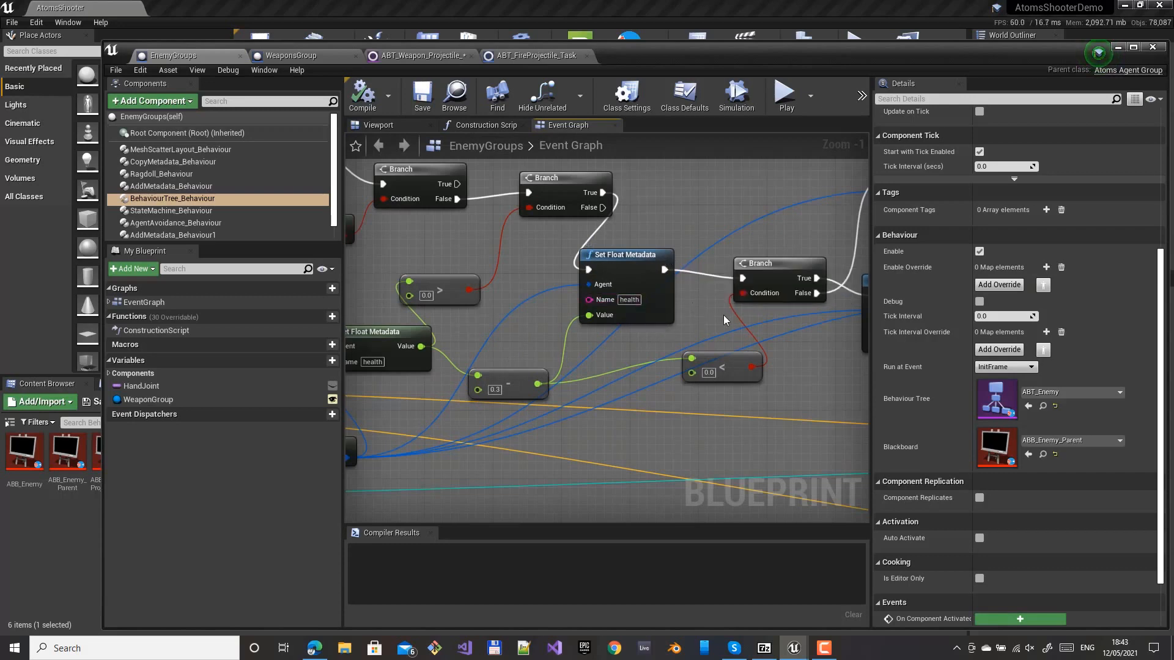
right_drag(836, 350, 603, 399)
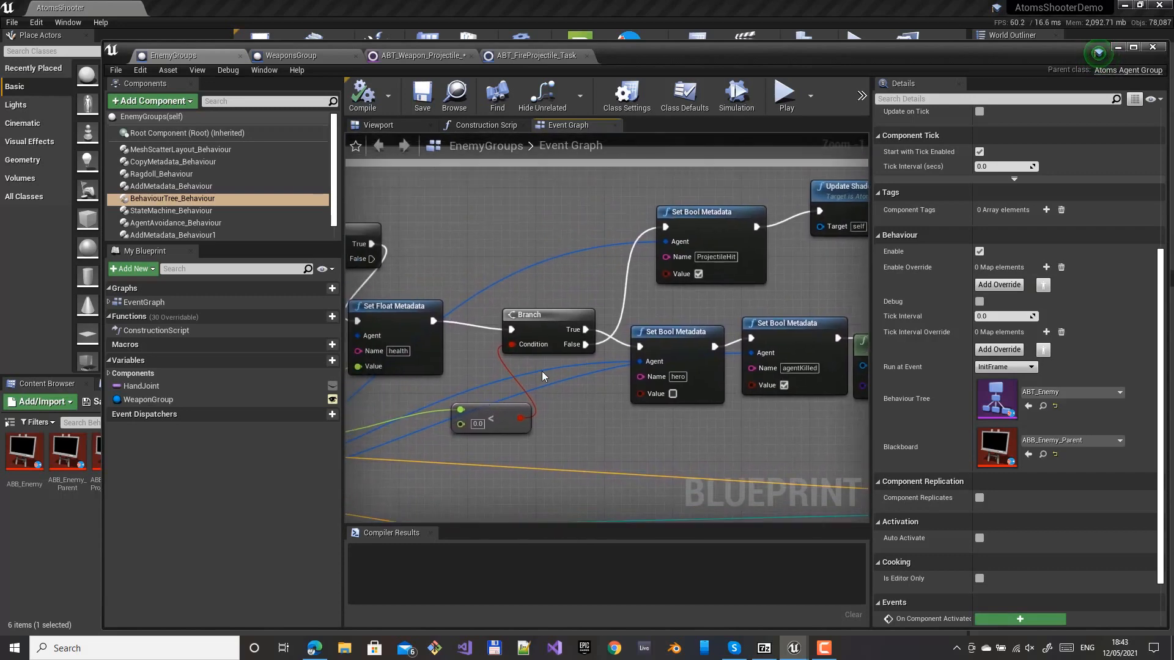
right_drag(682, 433, 544, 454)
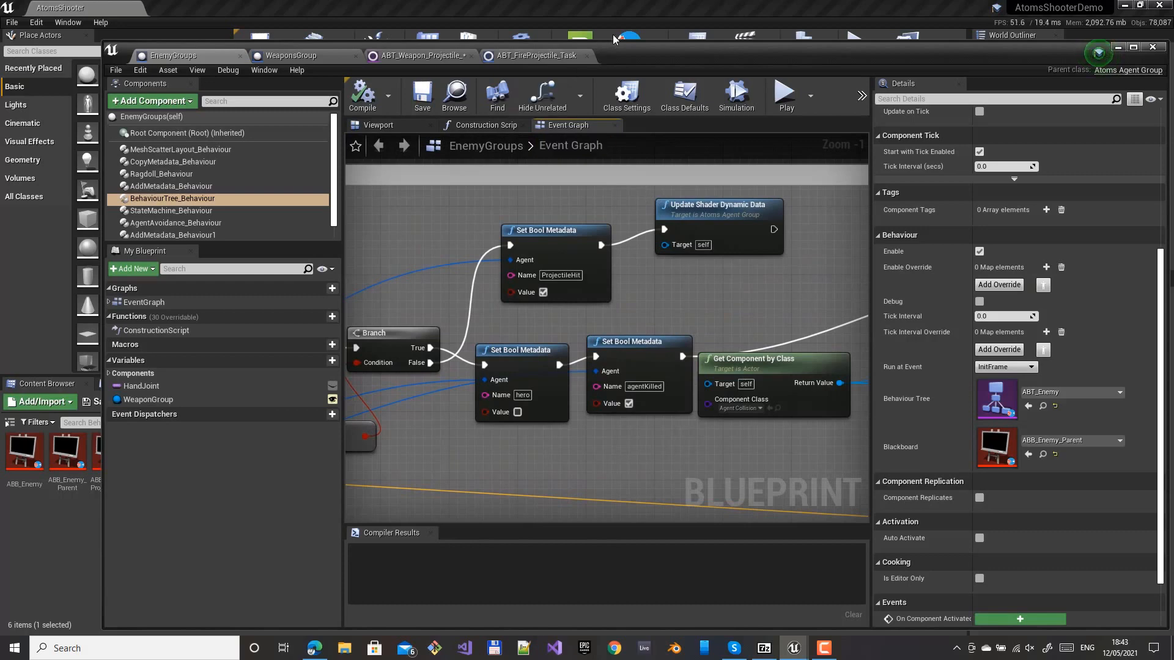
- Move the Blueprint editor window clear of the level viewport and start playing the AtomsShooter level
drag(613, 59, 587, 326)
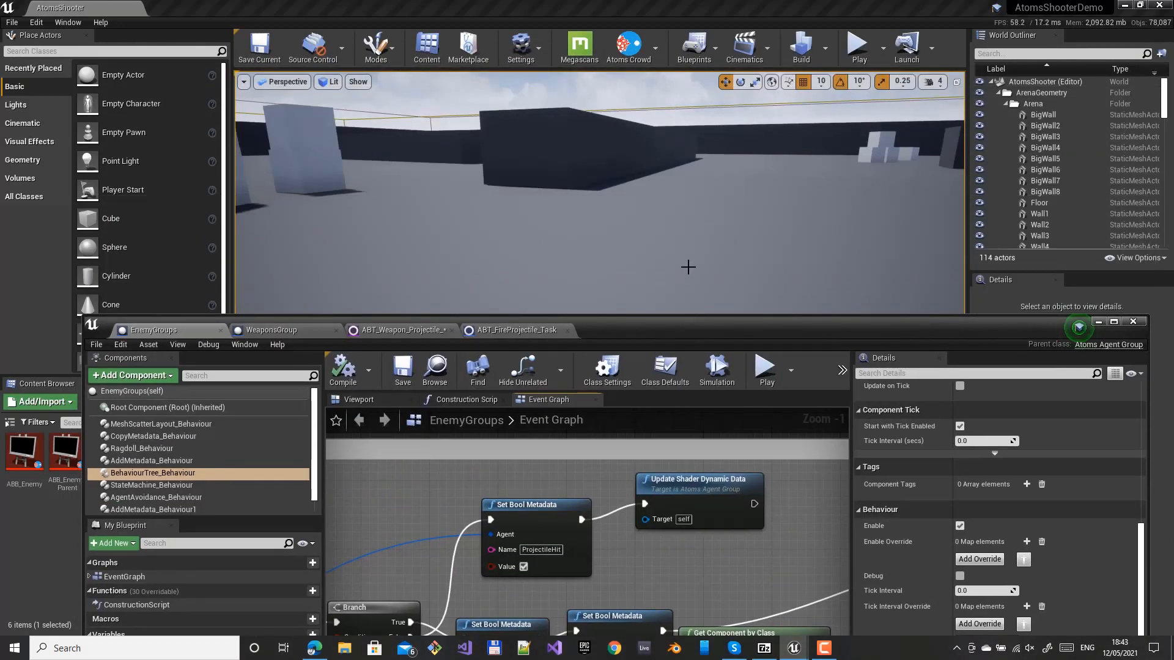
click(858, 47)
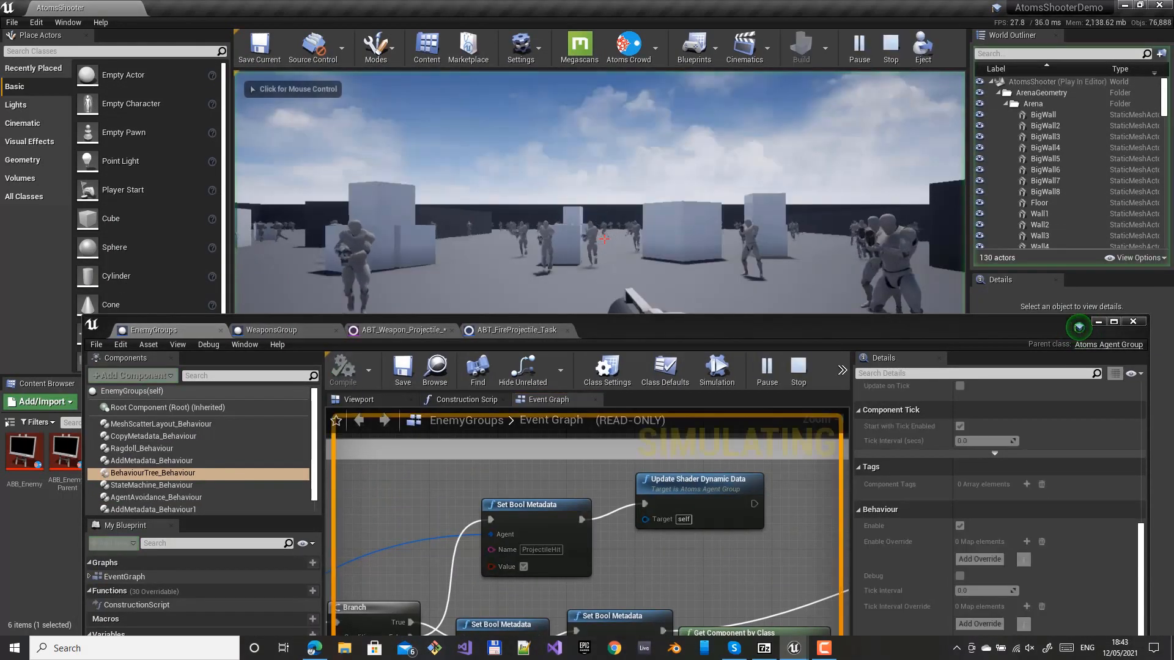
- Take control of the player, fire at the enemy agents in the running level and stop the play session
click(604, 239)
click(604, 239)
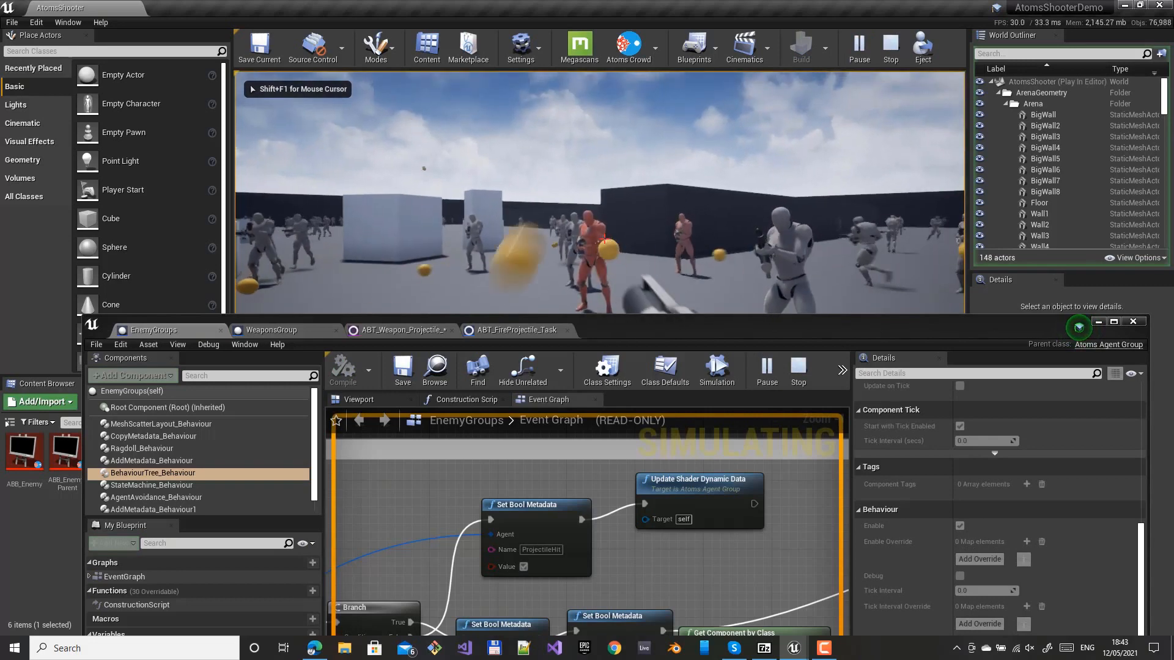
click(604, 239)
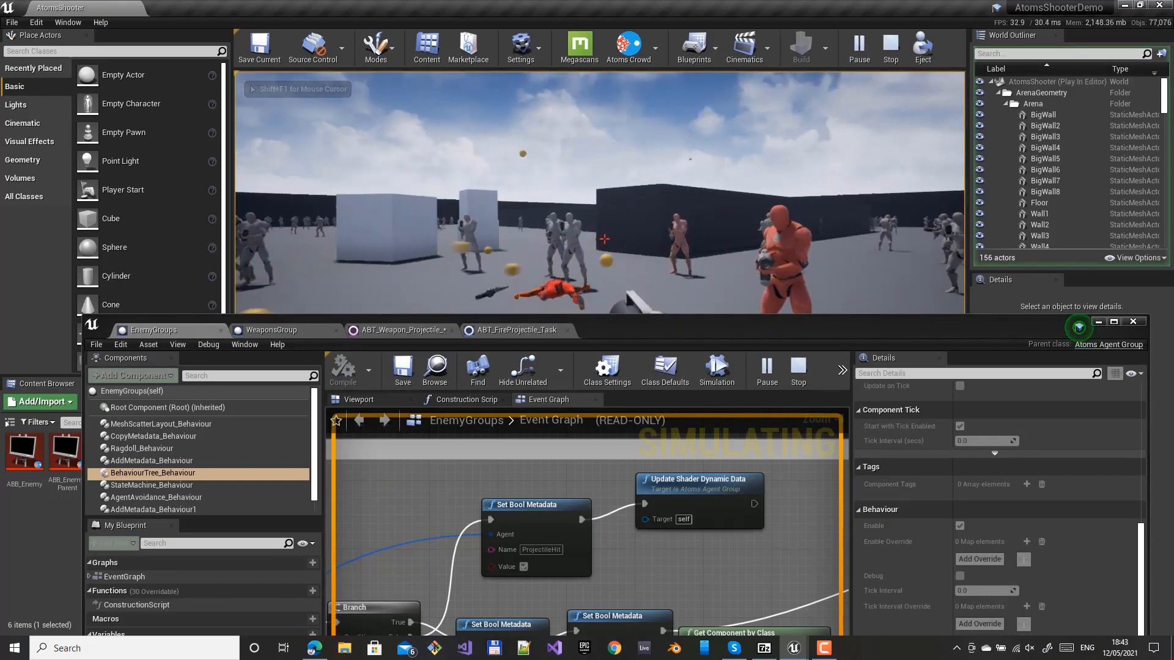
key(Escape)
- Follow the EnemyGroups agent-killed logic through Init Ragdoll, Set Ragdoll Simulate Physics and Add Impulse to Ragdoll at Location to the weapon's ragdoll nodes
drag(720, 331, 711, 102)
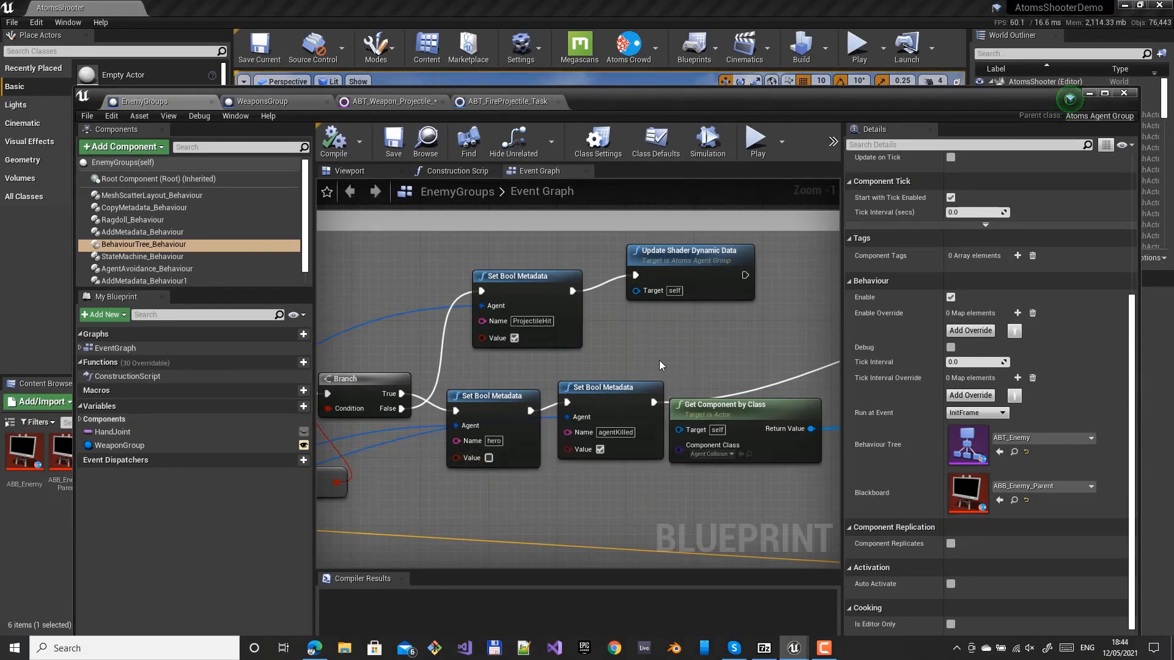
right_drag(500, 375, 414, 267)
right_drag(687, 272, 455, 271)
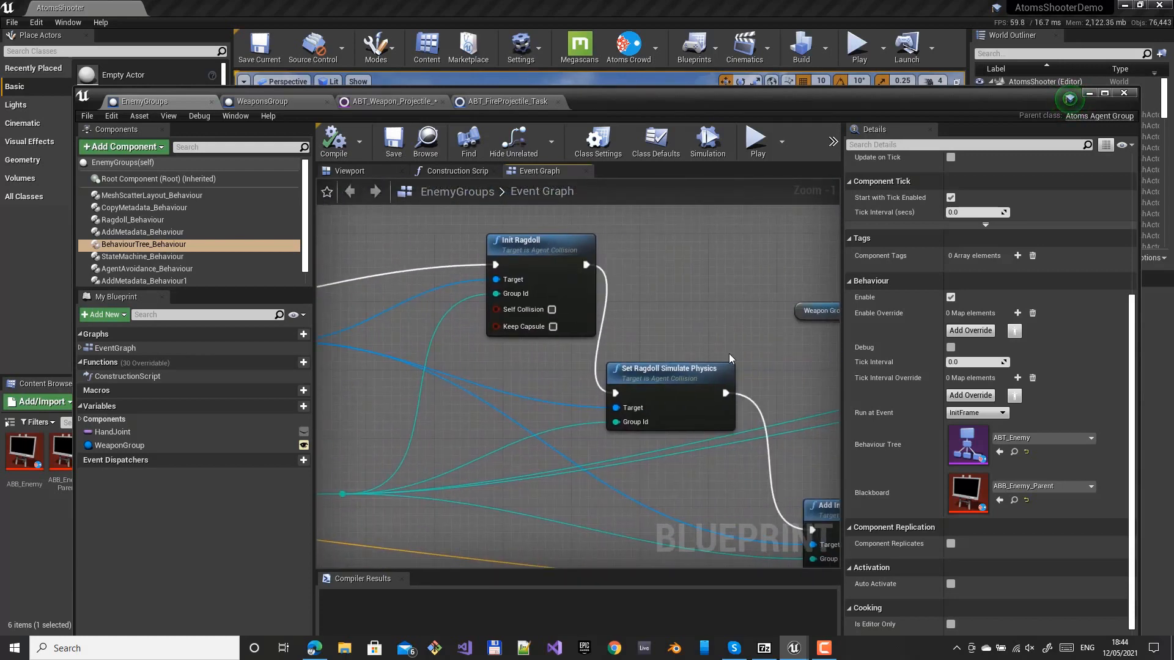
right_drag(728, 353, 682, 300)
mouse_move(610, 264)
right_down()
mouse_move(616, 288)
mouse_move(597, 274)
right_up()
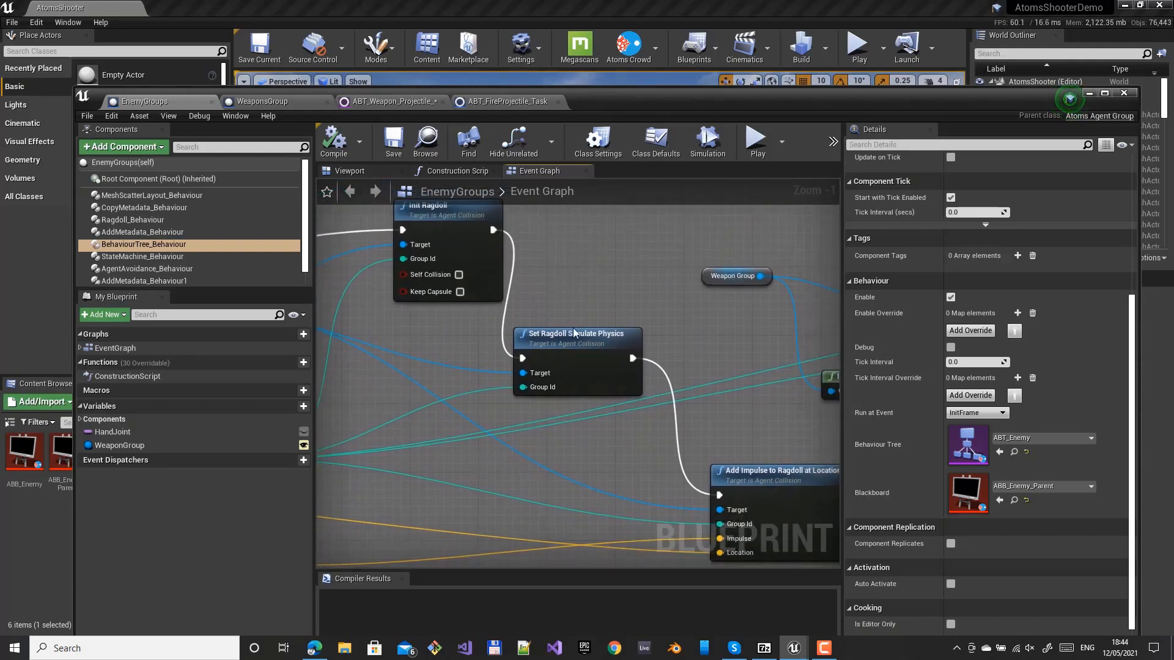
right_drag(656, 438, 446, 314)
right_drag(591, 293, 507, 384)
right_drag(650, 371, 443, 405)
right_drag(751, 315, 523, 309)
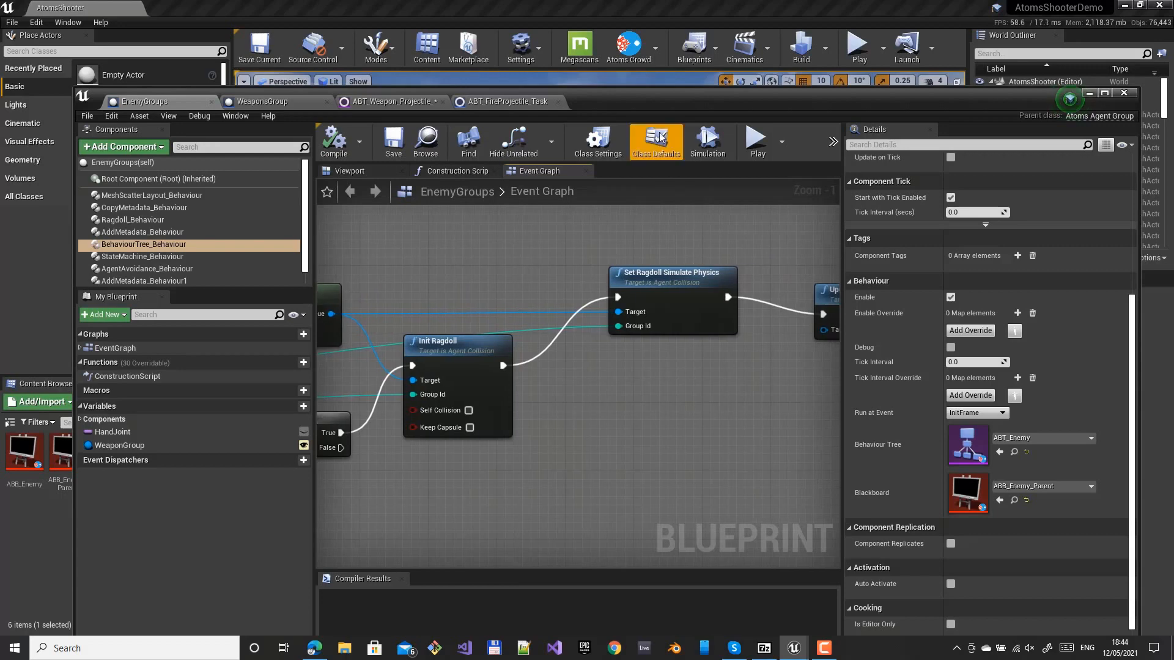
- Uncover the level viewport, play the AtomsShooter level again to check the ragdoll deaths, and stop the session
drag(651, 106, 659, 386)
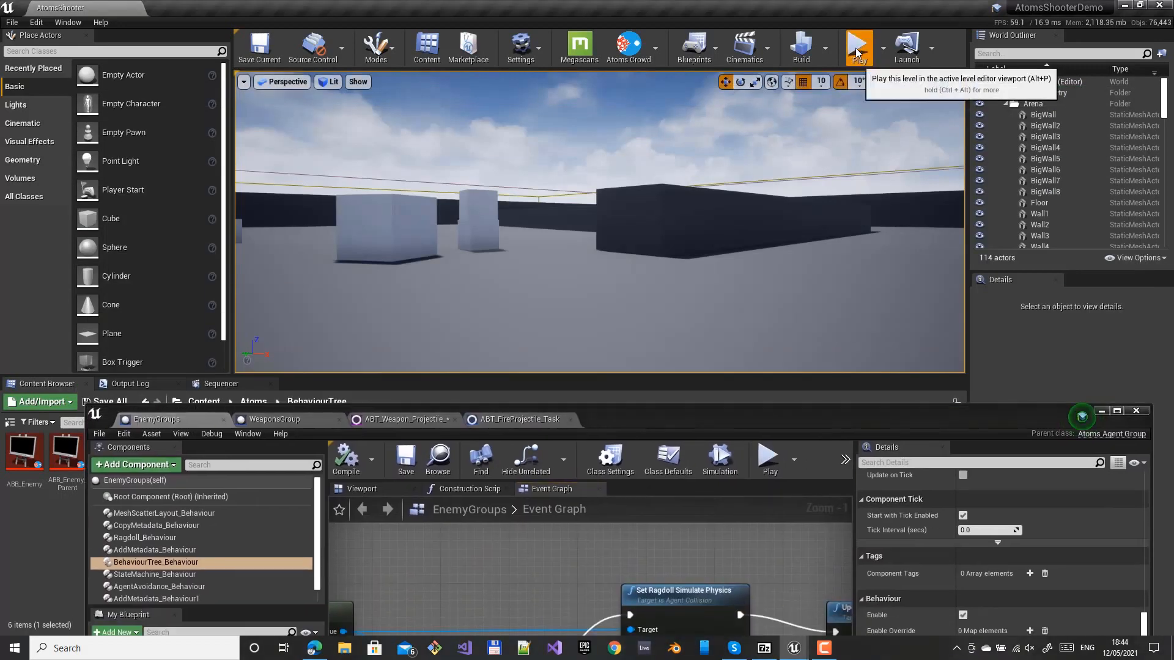
click(858, 46)
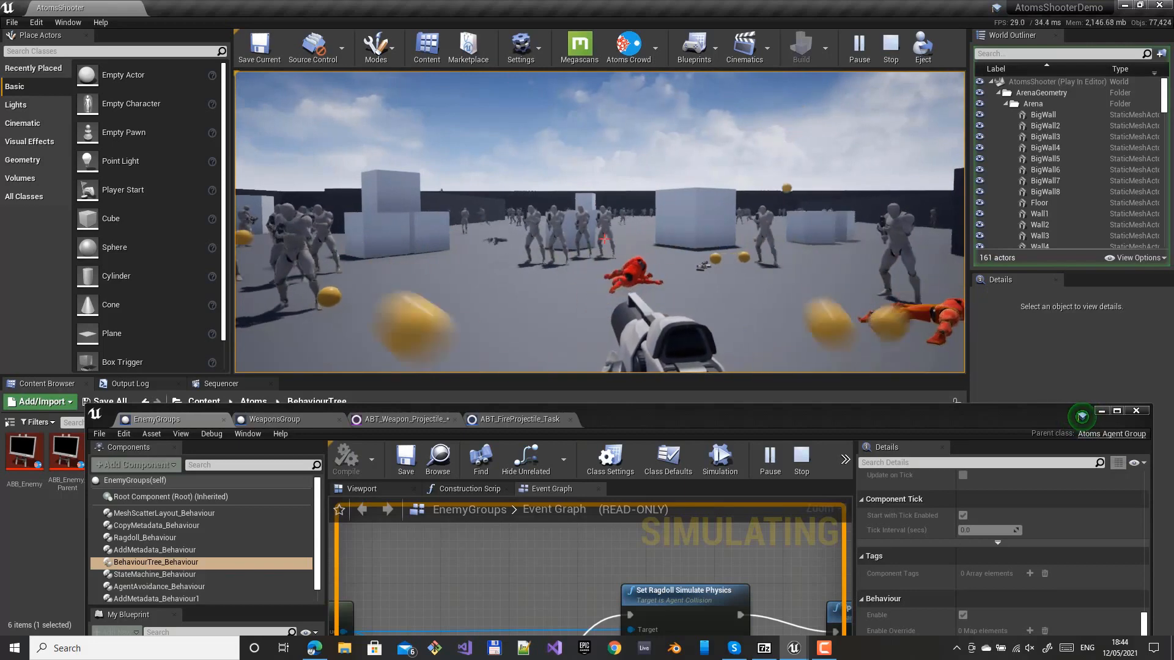
key(Escape)
- Locate the ABT_Enemy behaviour tree assigned to BehaviourTree_Behaviour in the project content and open it with its full editor in view
drag(623, 424, 615, 66)
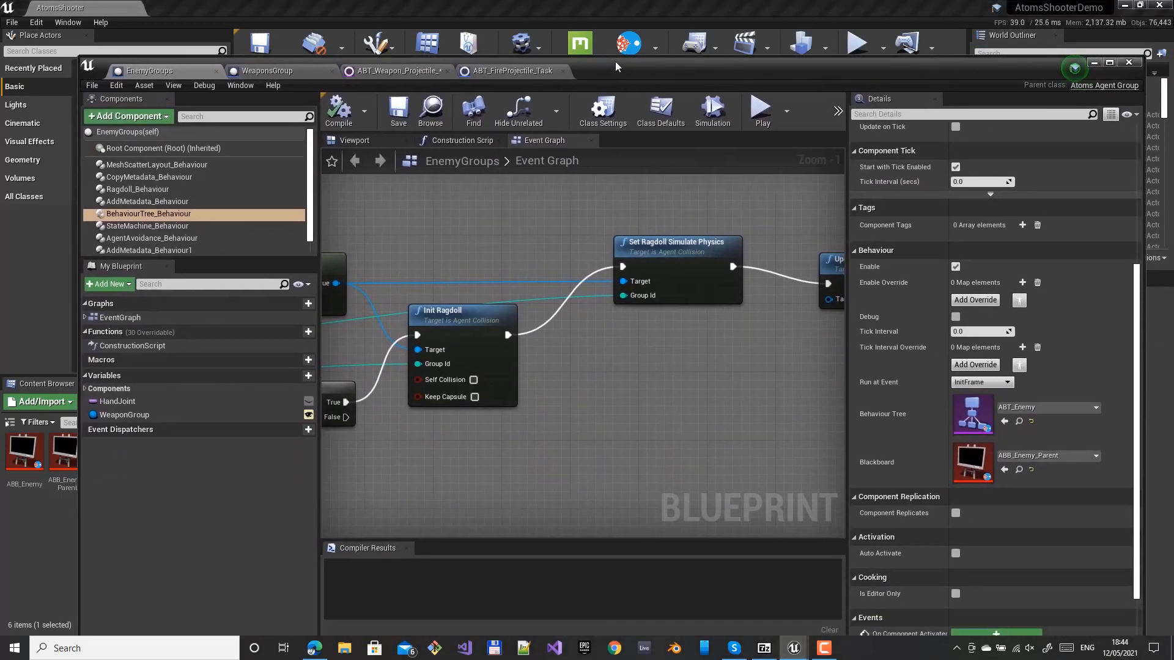
click(1019, 423)
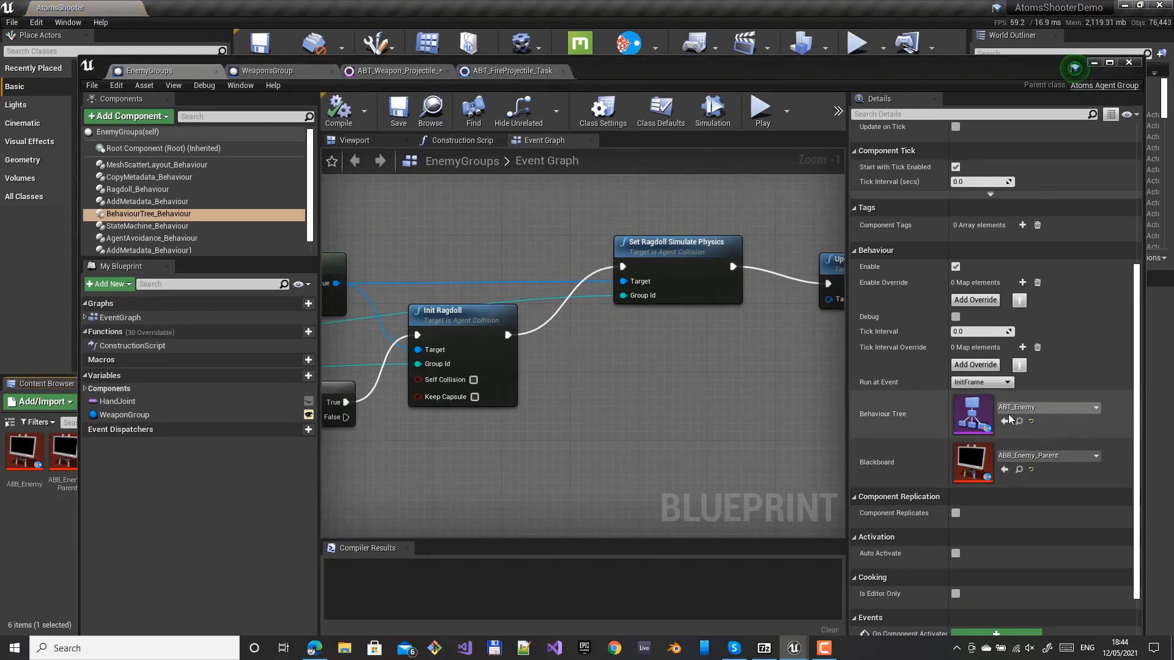
drag(643, 60, 995, 91)
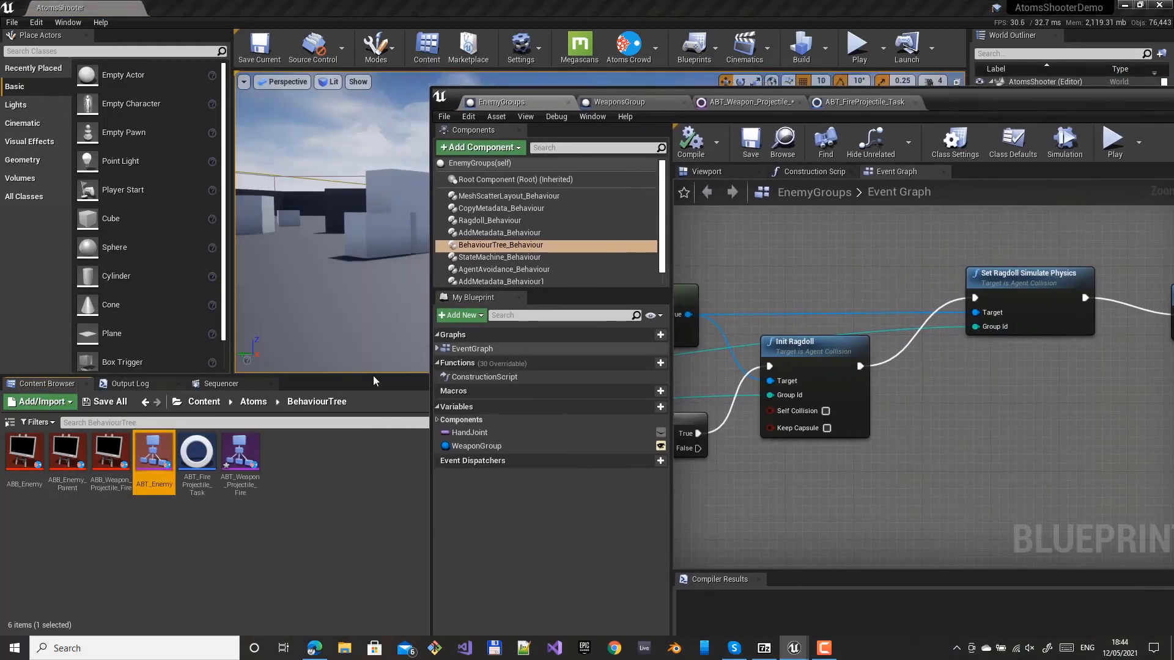
double_click(151, 467)
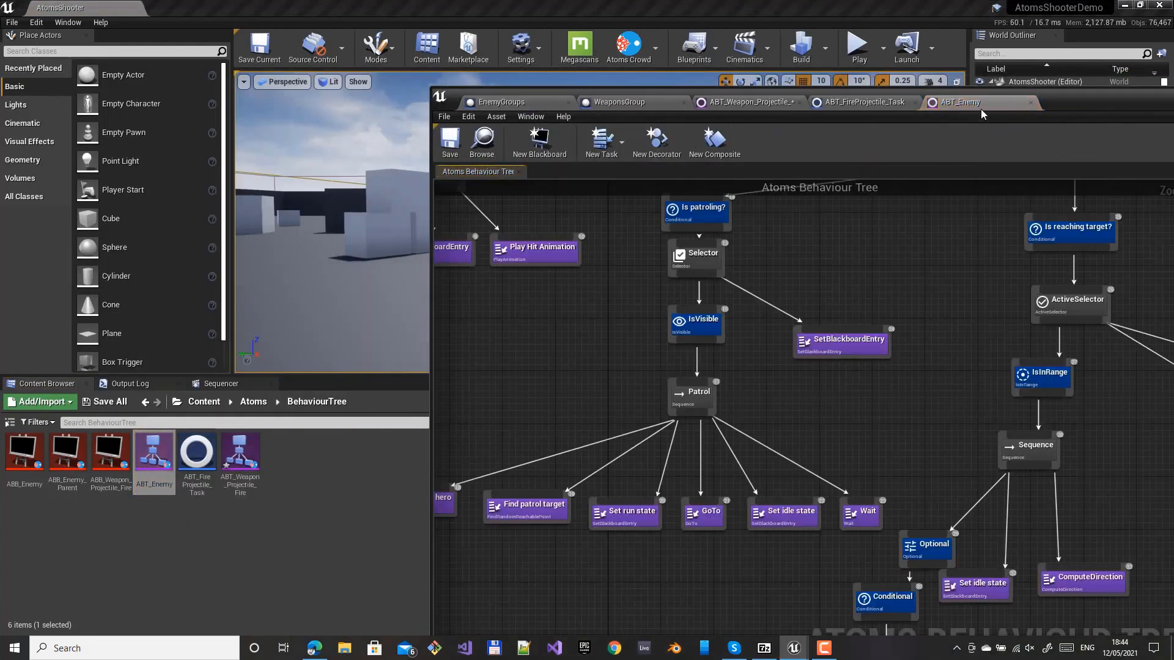
drag(1083, 104, 665, 59)
- Examine the overall ABT_Enemy tree, from the upper Parallel node down to its hit, patrolling and target-reaching branches
scroll(489, 309, down, 2)
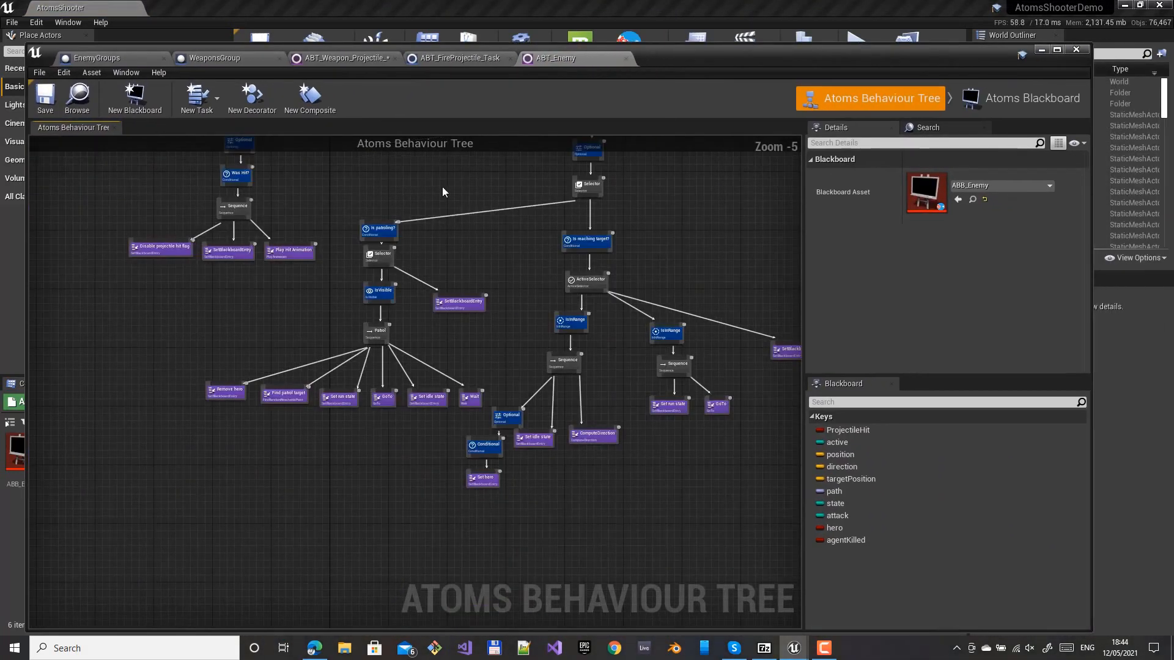
right_drag(489, 310, 440, 293)
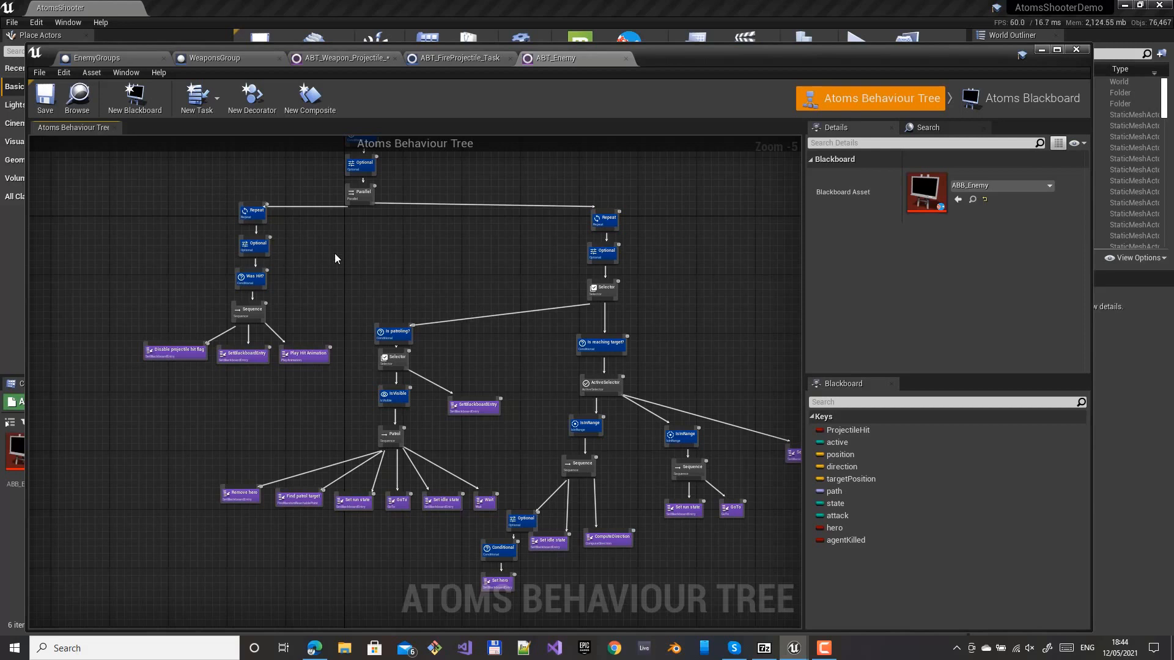
right_drag(341, 225, 392, 275)
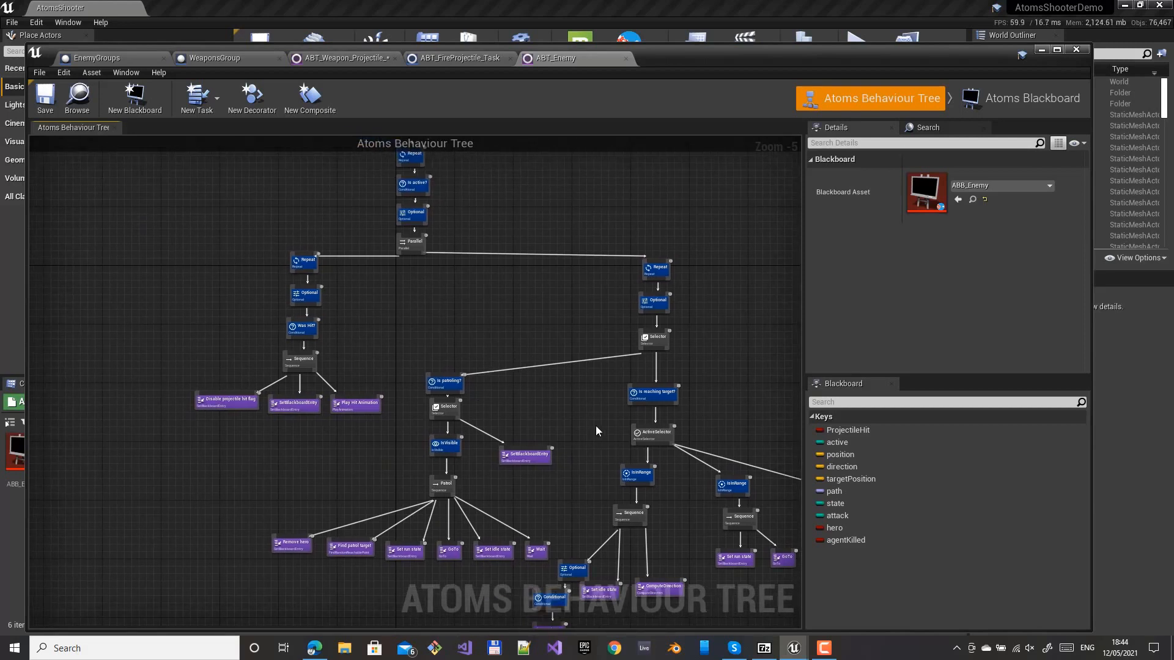
right_drag(595, 431, 598, 336)
scroll(426, 380, up, 2)
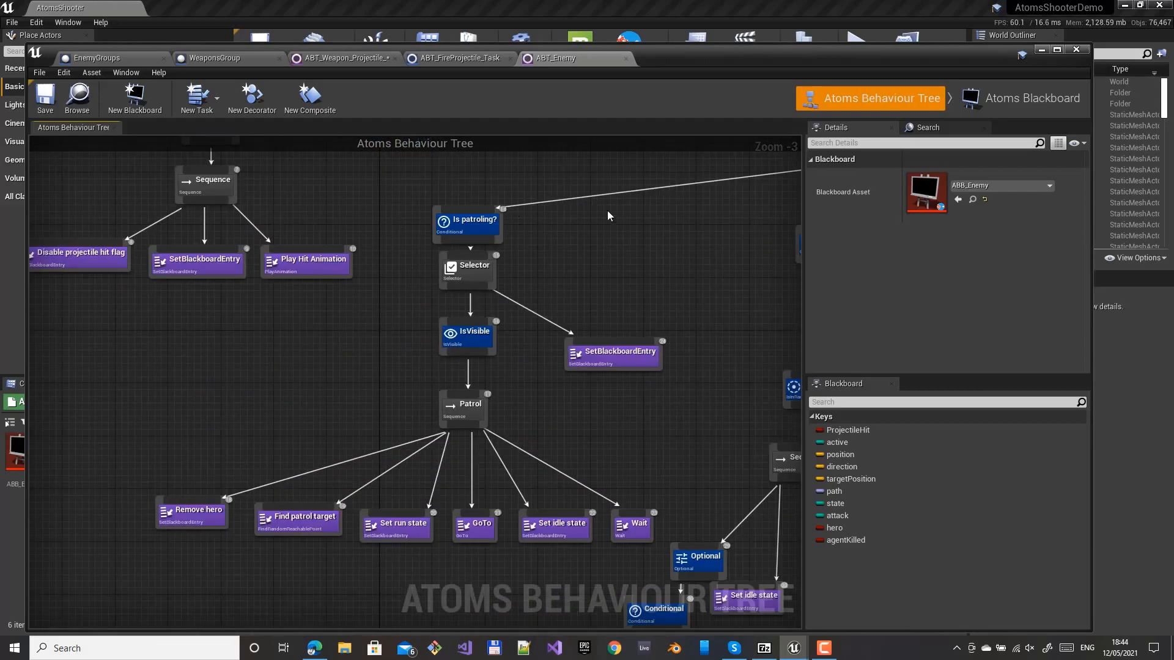
- Inspect the properties of the Patrol sequence's Find patrol target, Set run state, GoTo, Set idle state and Wait tasks
drag(671, 520, 291, 499)
click(329, 404)
click(294, 529)
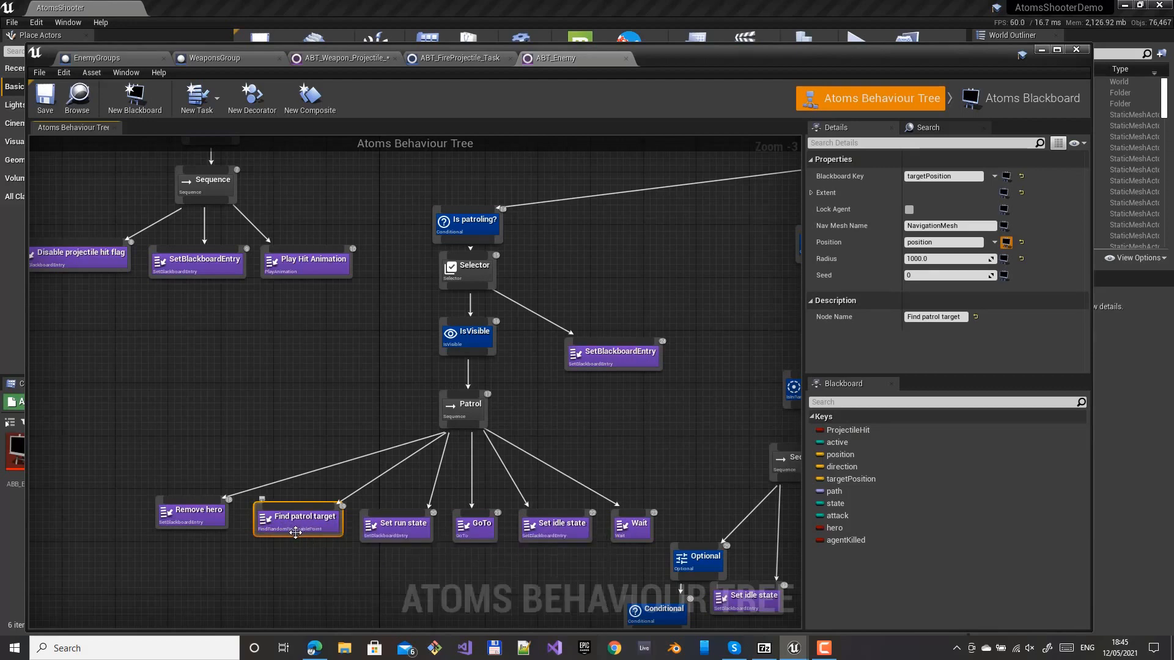
drag(296, 532, 292, 536)
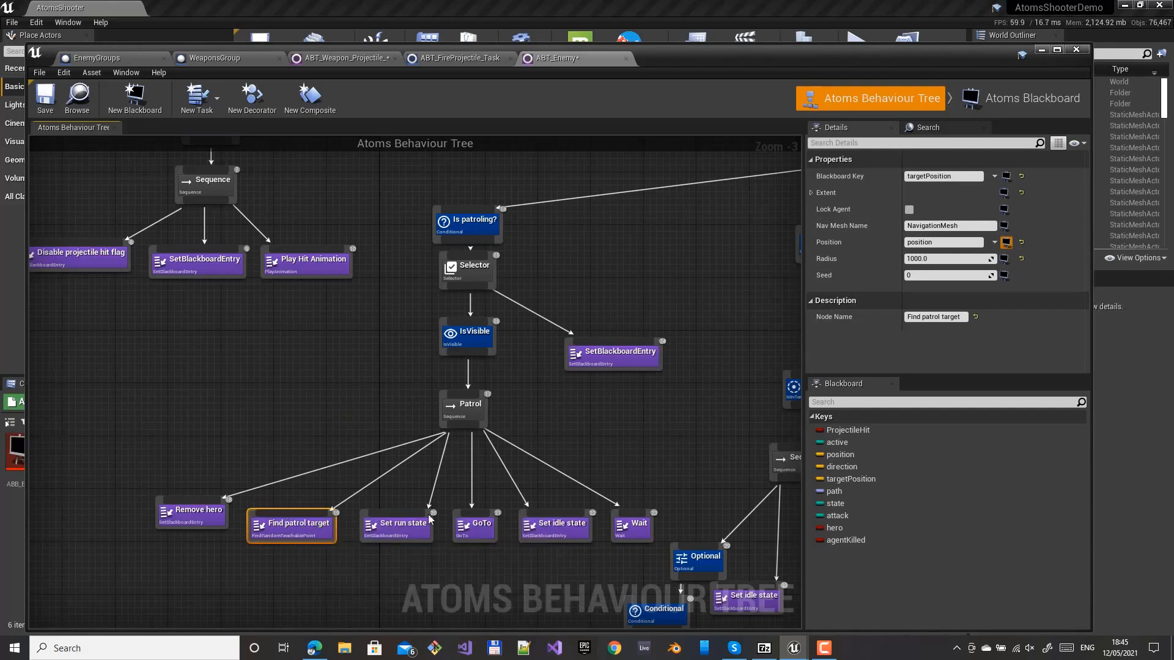
click(394, 529)
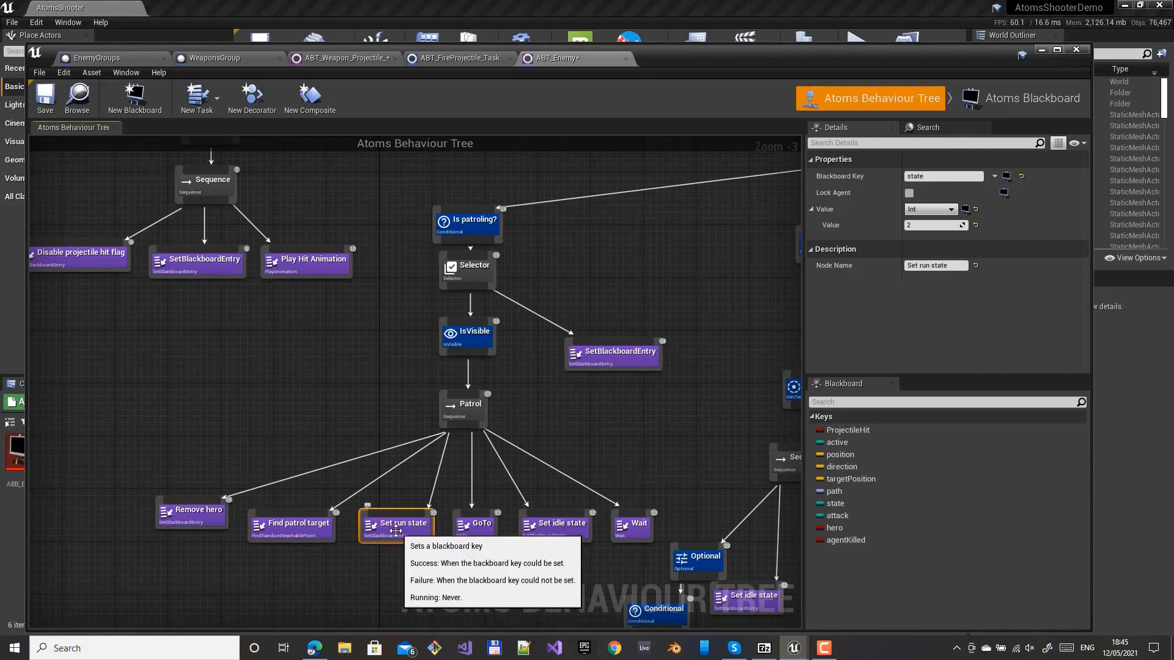
click(479, 534)
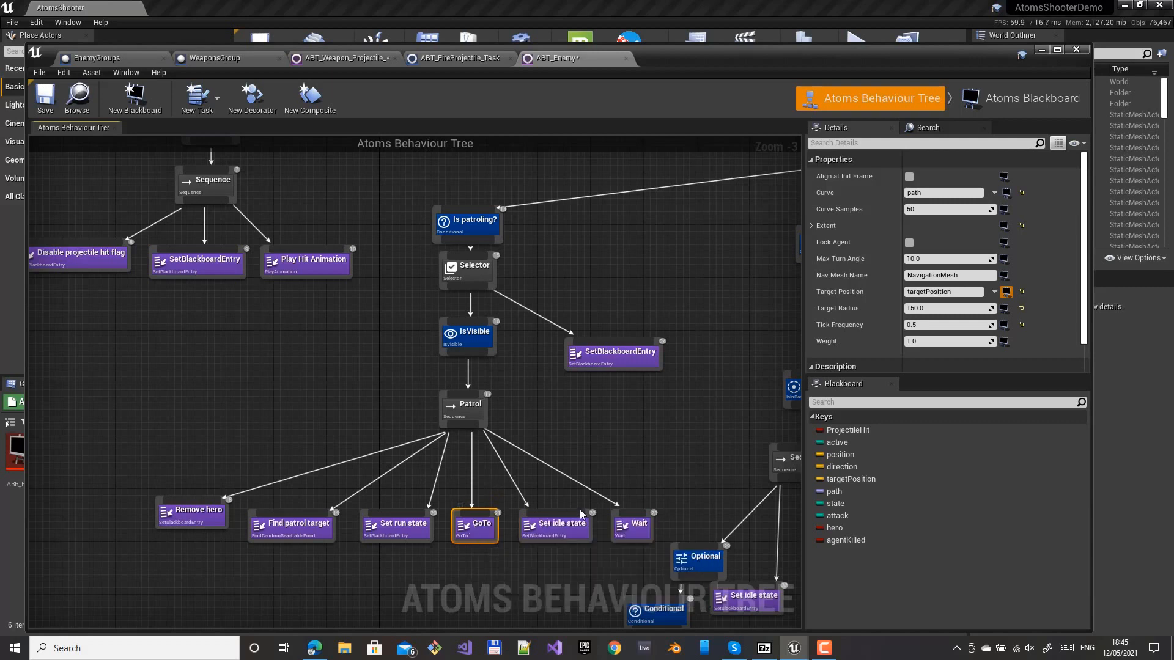
click(566, 529)
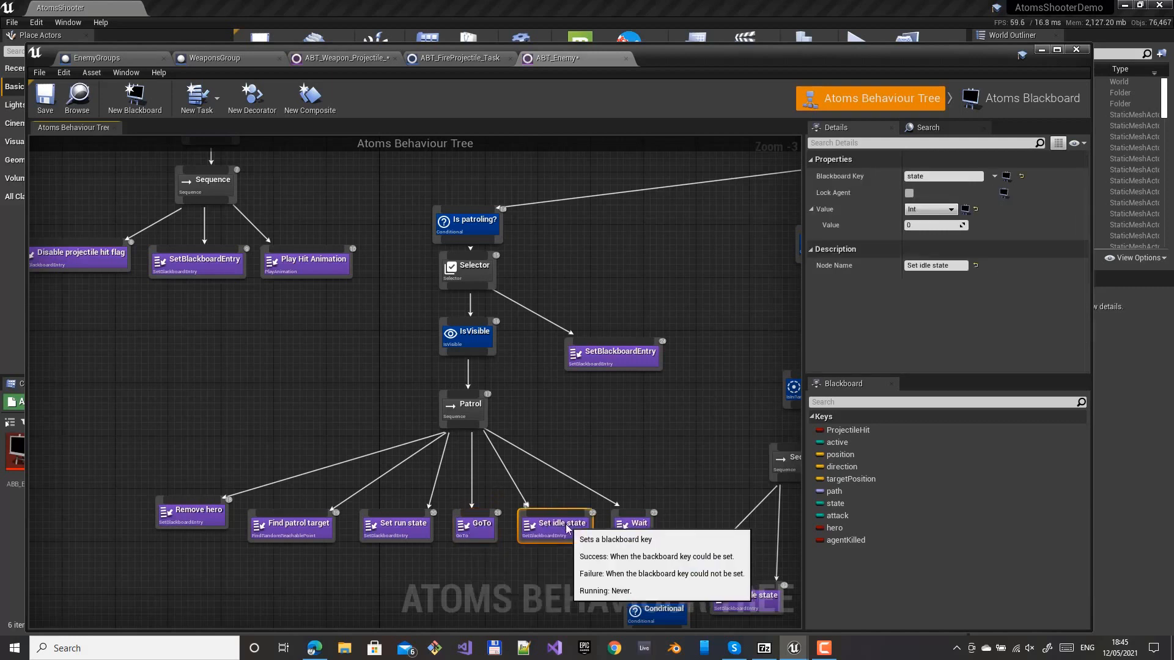
click(636, 526)
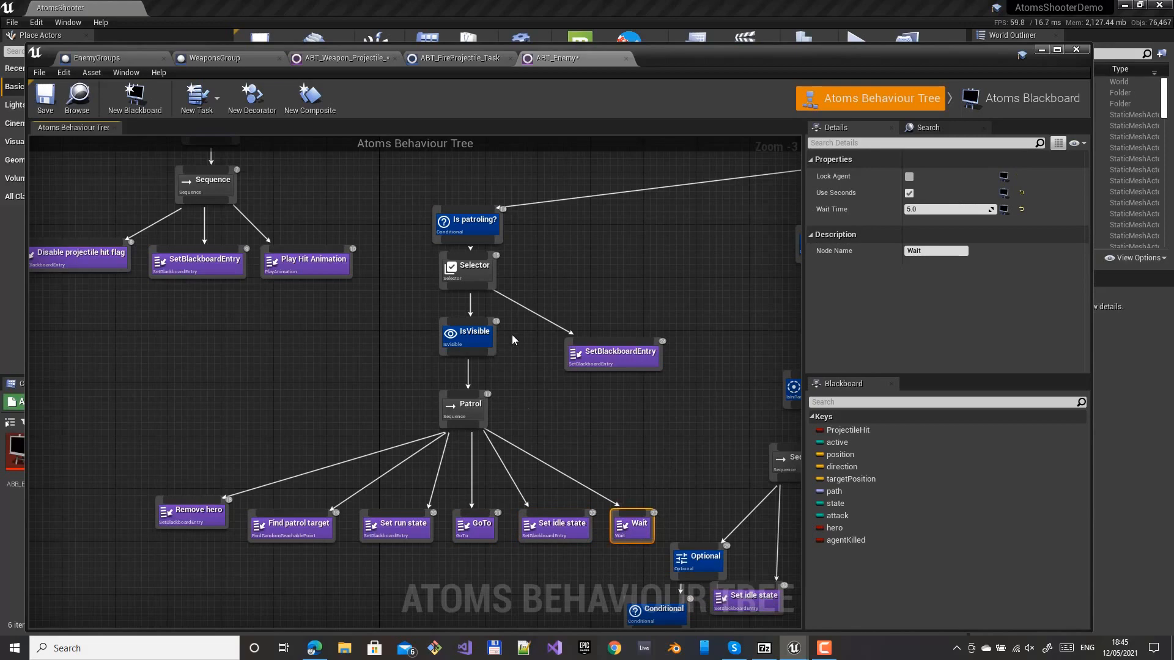
- Inspect the IsVisible condition's settings and highlight the Patrol sequence and tasks it controls
right_drag(513, 336, 506, 458)
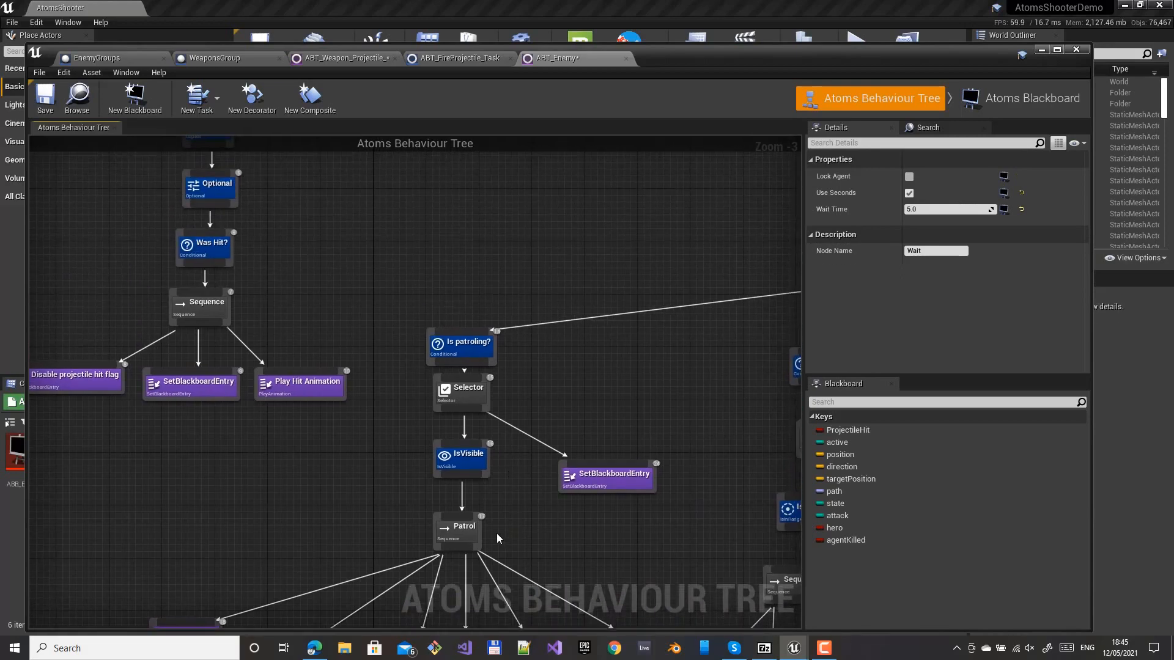
click(465, 462)
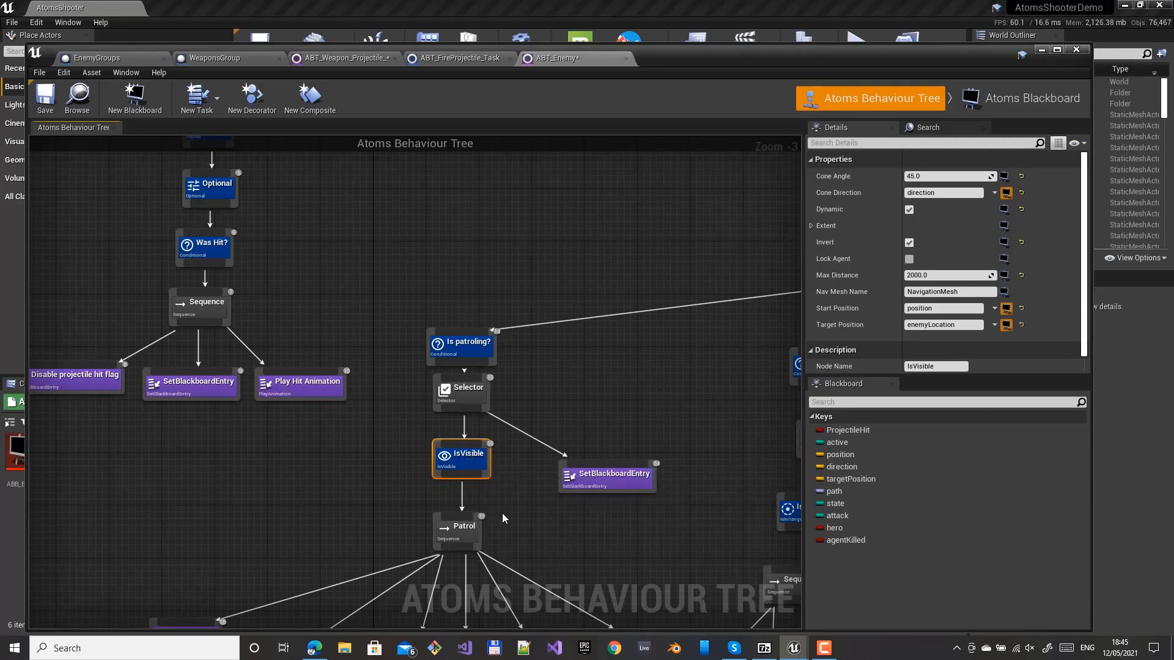
right_drag(480, 467, 480, 304)
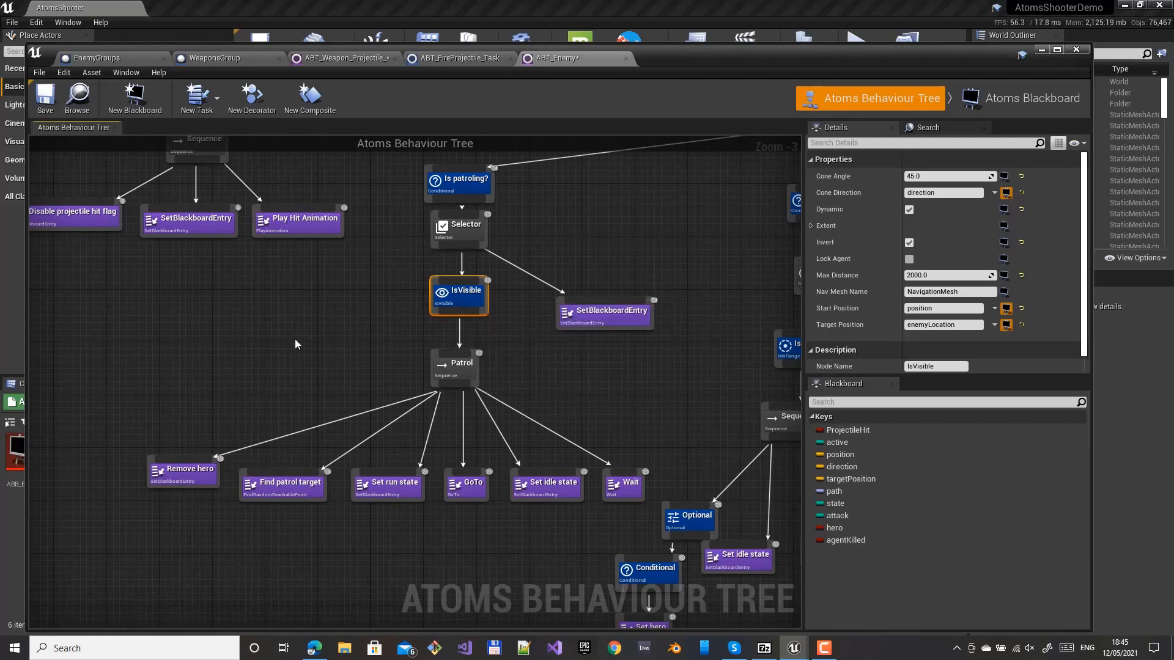
drag(190, 372, 619, 506)
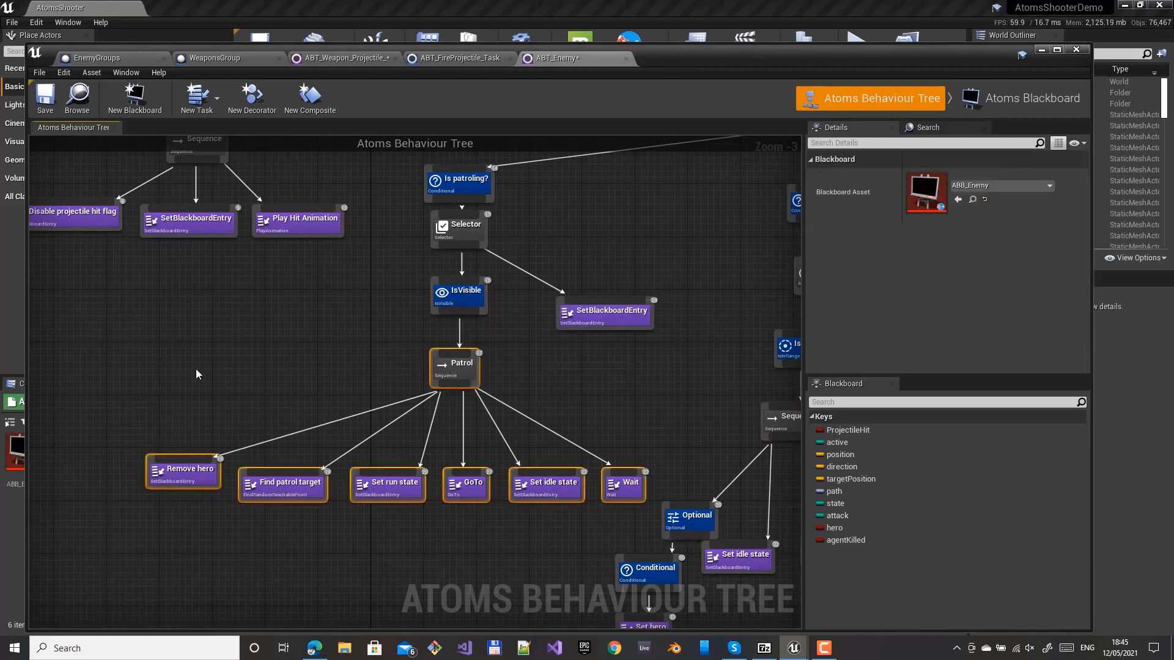
drag(162, 360, 619, 494)
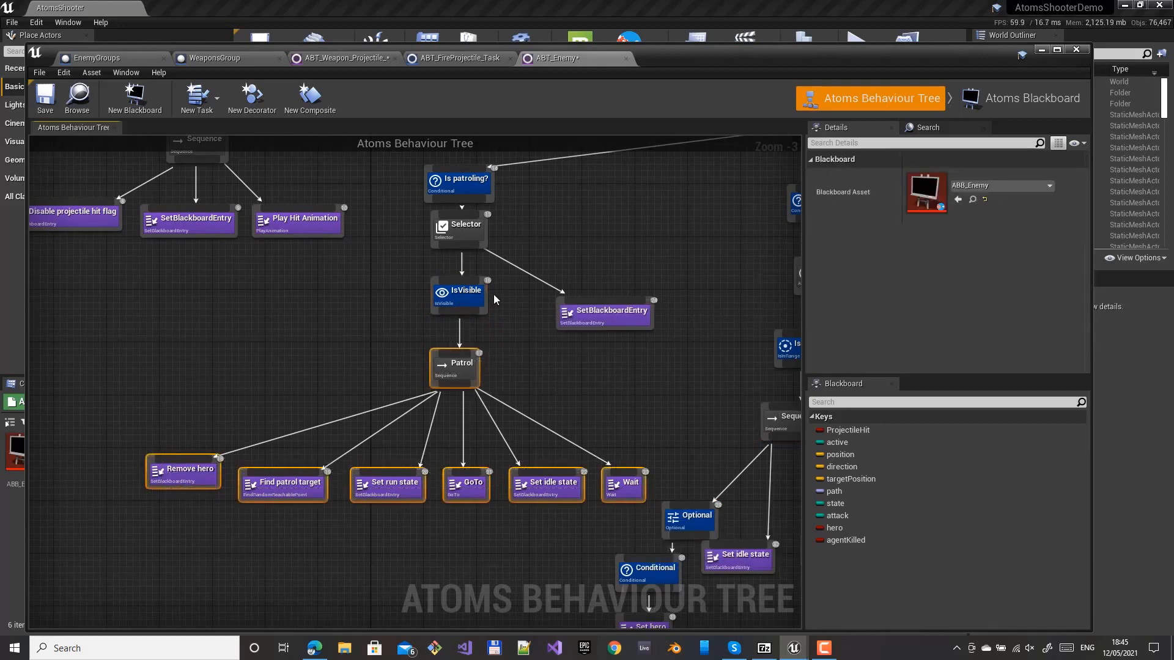
click(462, 285)
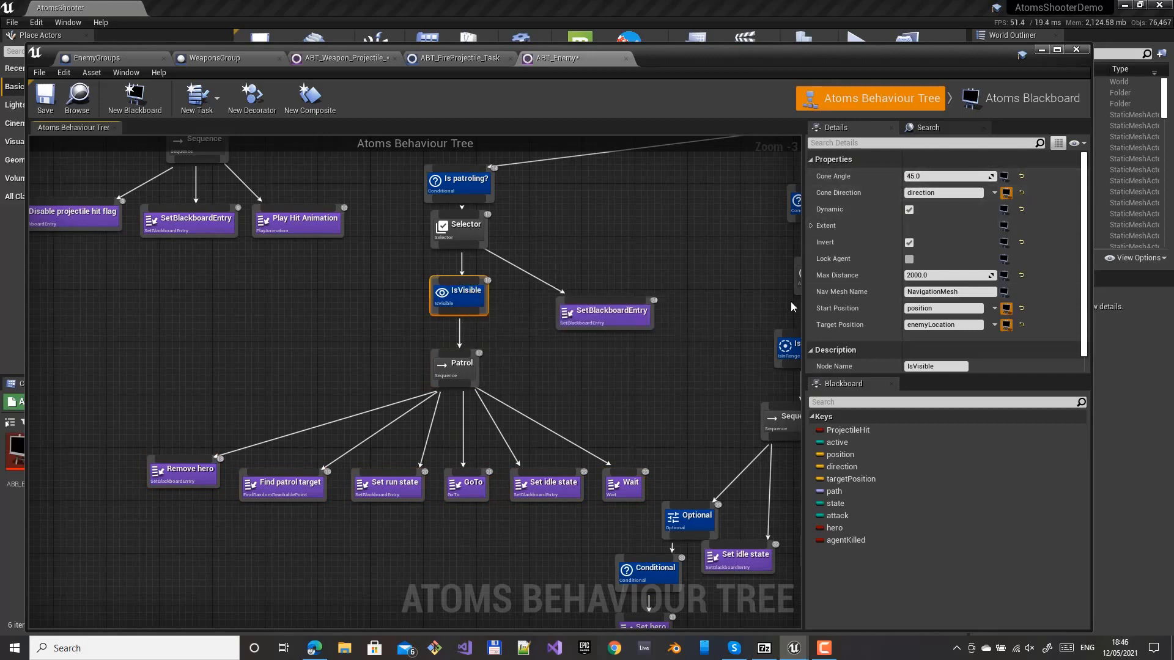
right_drag(521, 311, 462, 419)
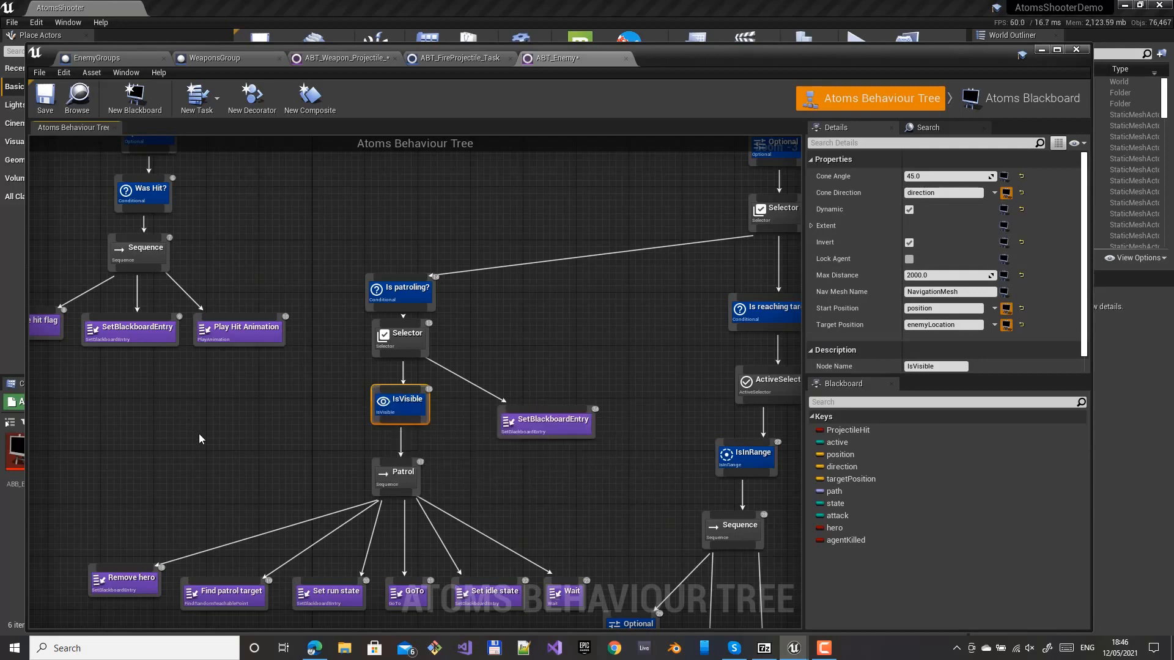
drag(180, 412, 503, 611)
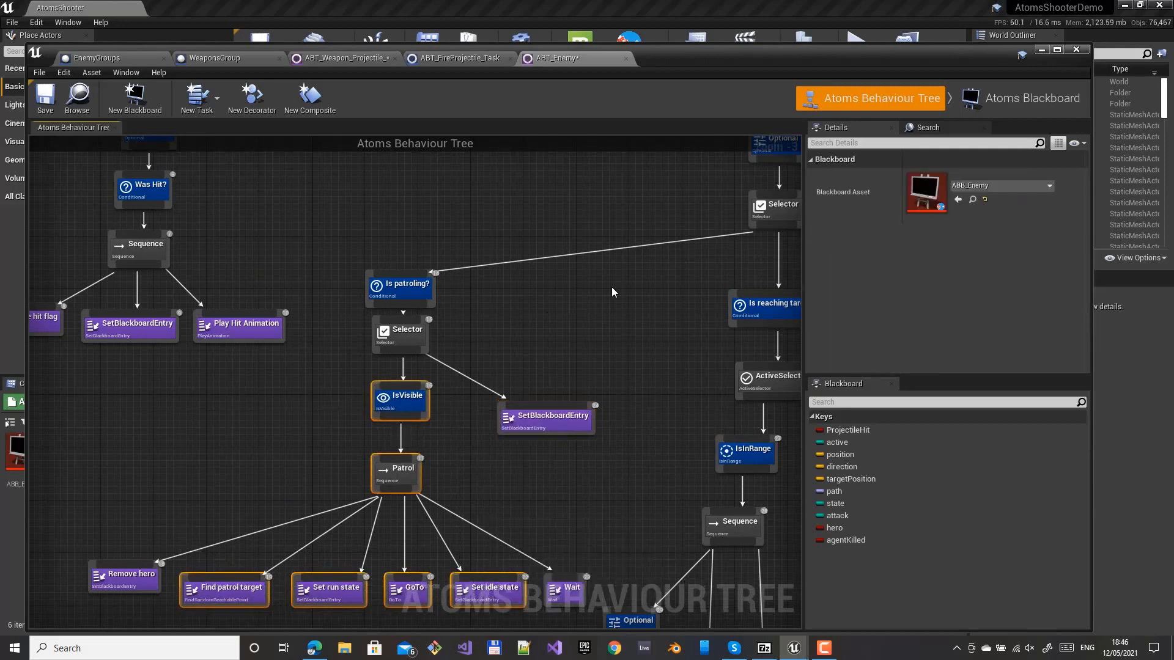
- Highlight the whole Is reaching target? branch and examine its ActiveSelector, IsInRange conditions and child sequences
right_drag(592, 285, 214, 267)
drag(289, 271, 731, 597)
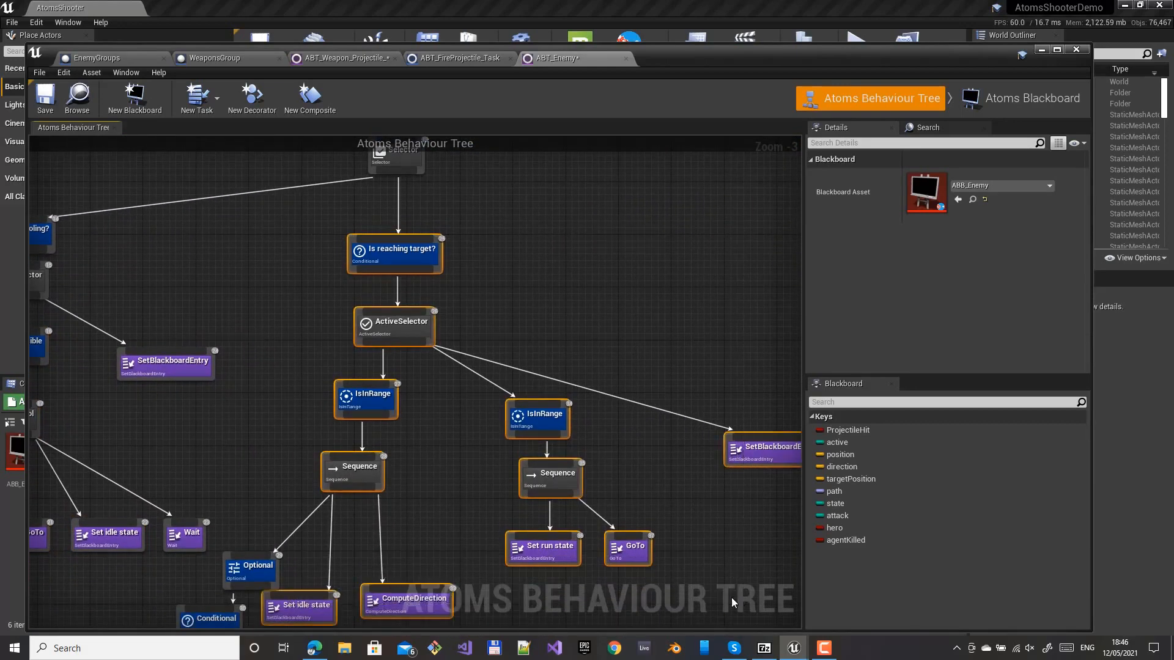
right_drag(574, 332, 666, 388)
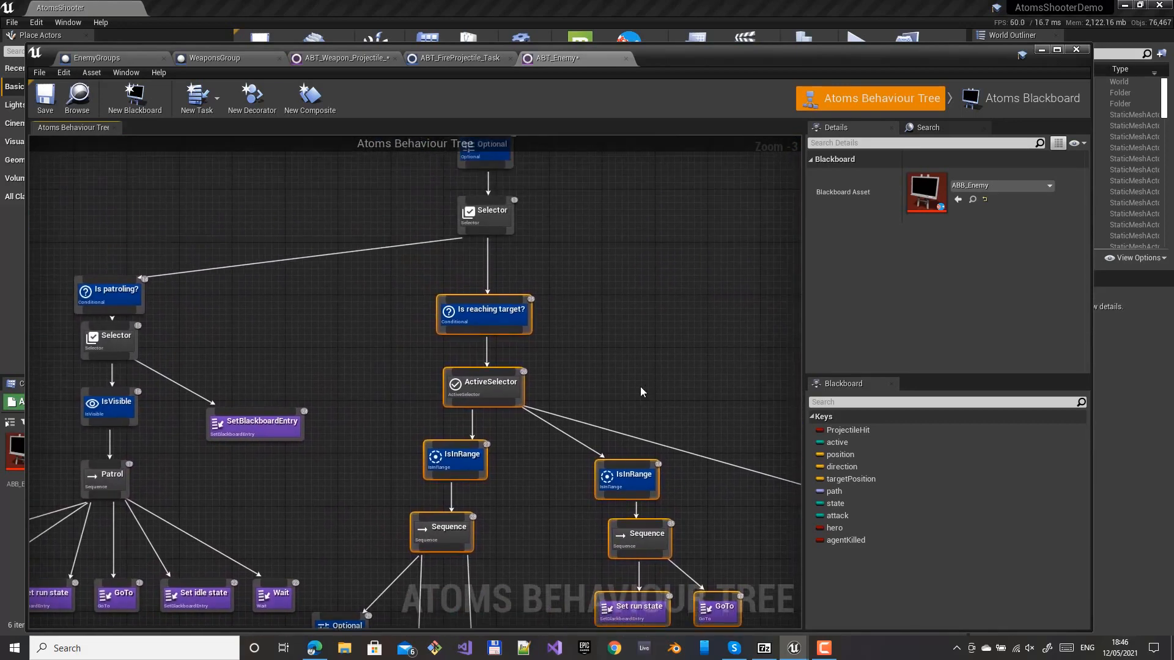
right_drag(534, 406, 559, 255)
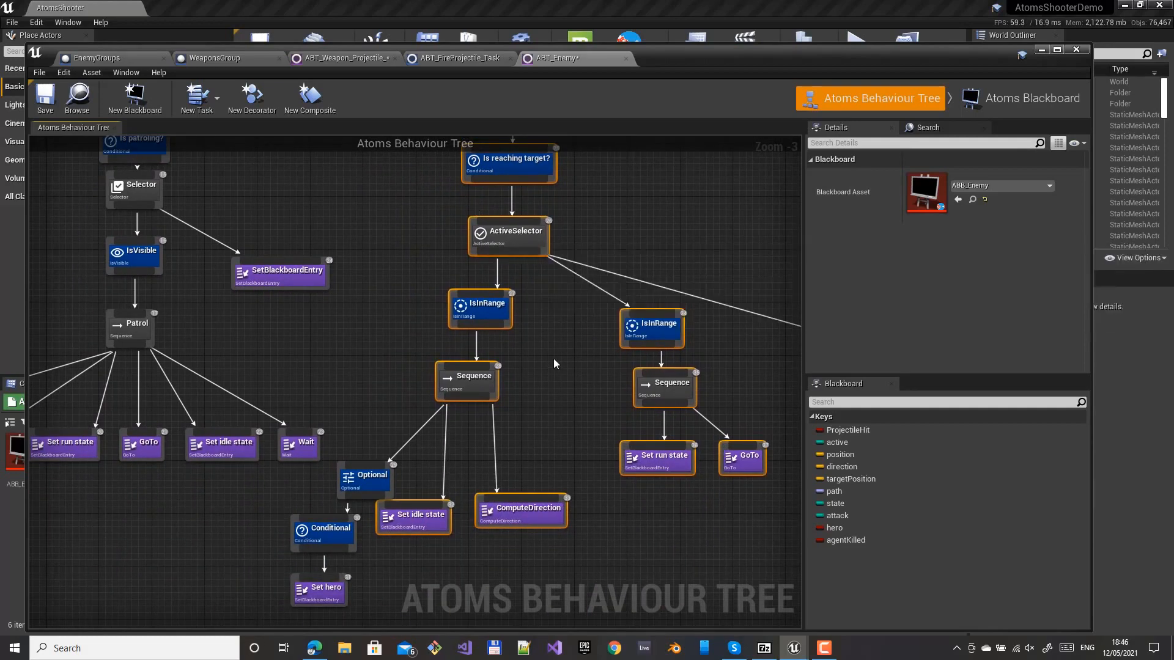
right_drag(553, 358, 444, 332)
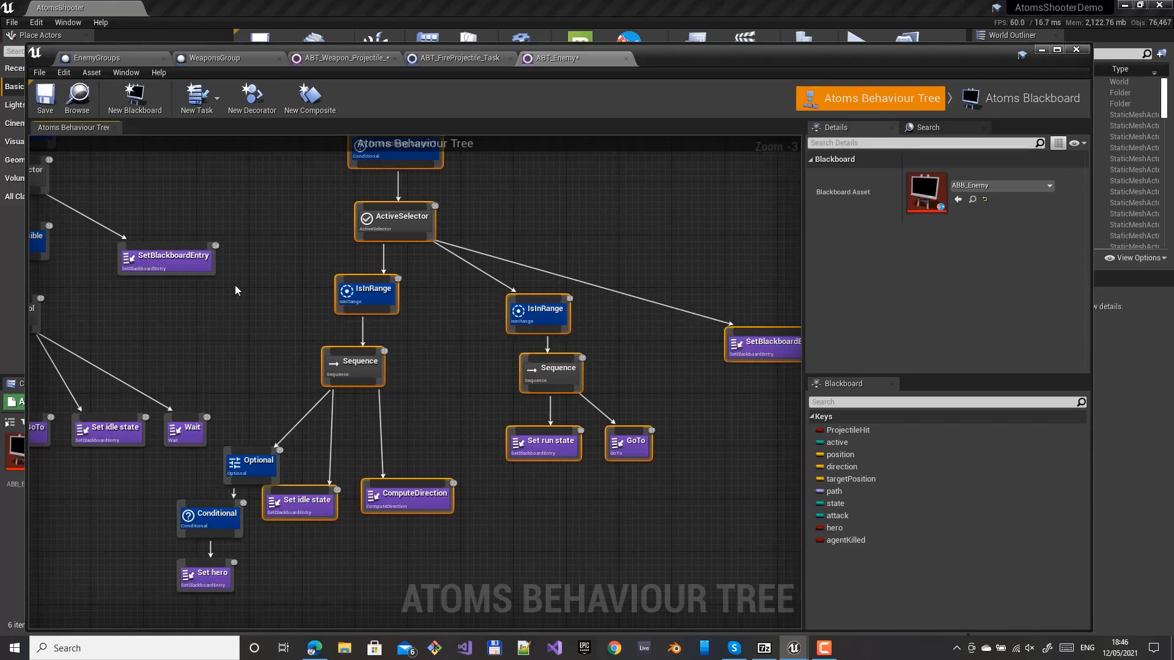
drag(250, 280, 291, 329)
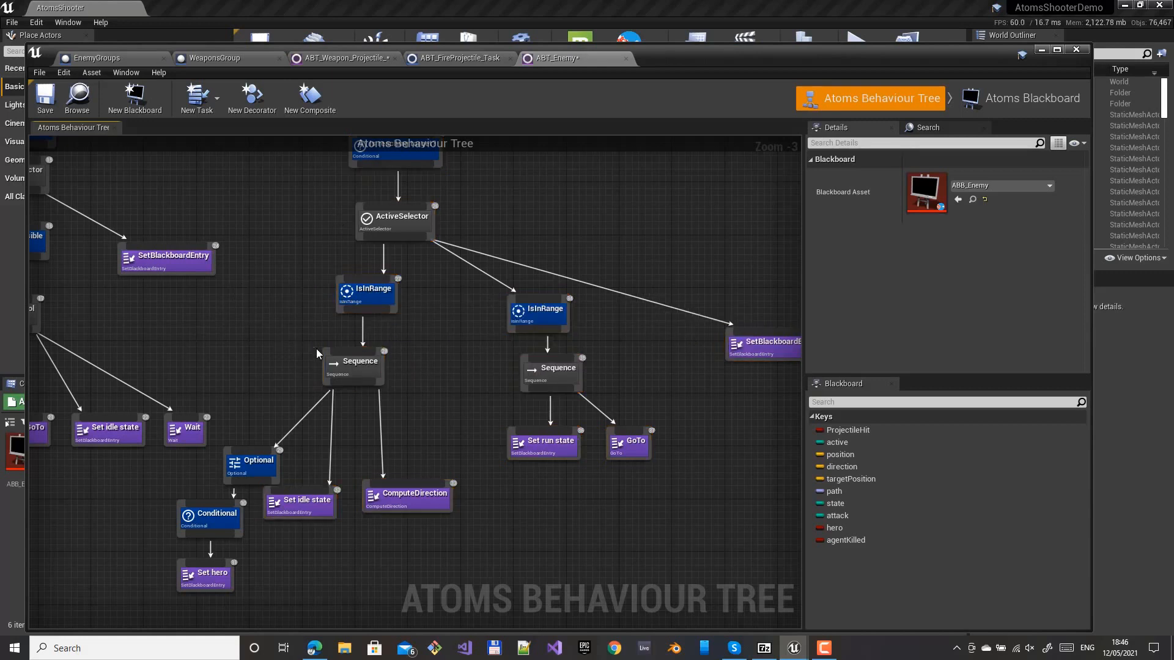
- Inspect the properties of the first IsInRange condition and its Set idle state and ComputeDirection tasks
click(374, 295)
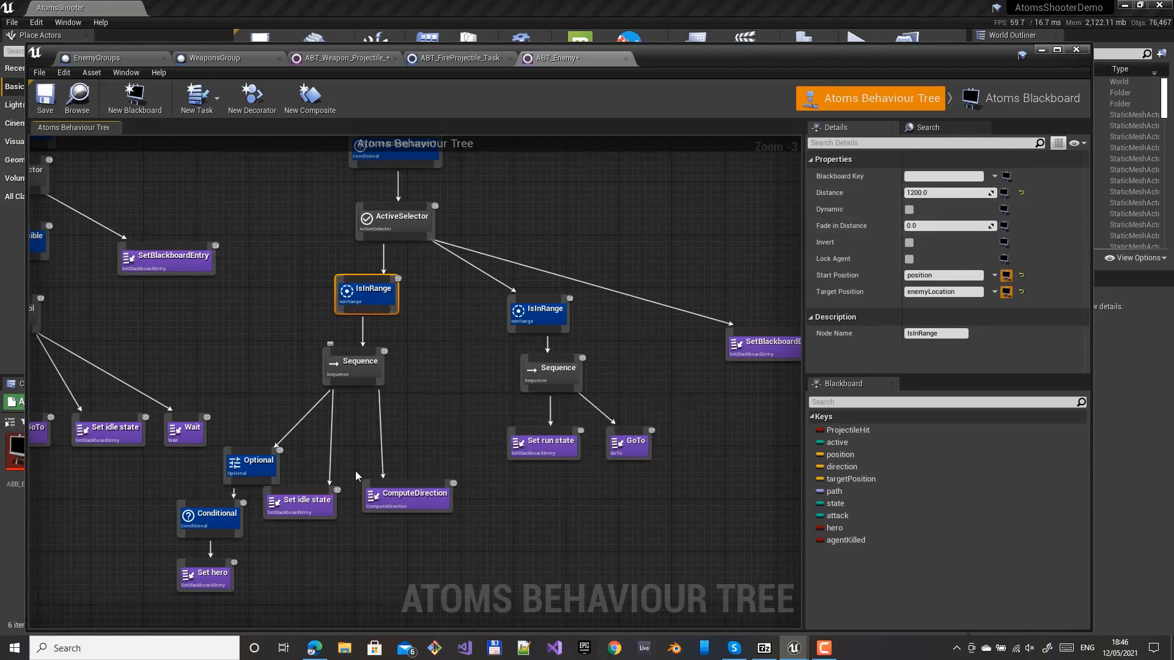
click(315, 506)
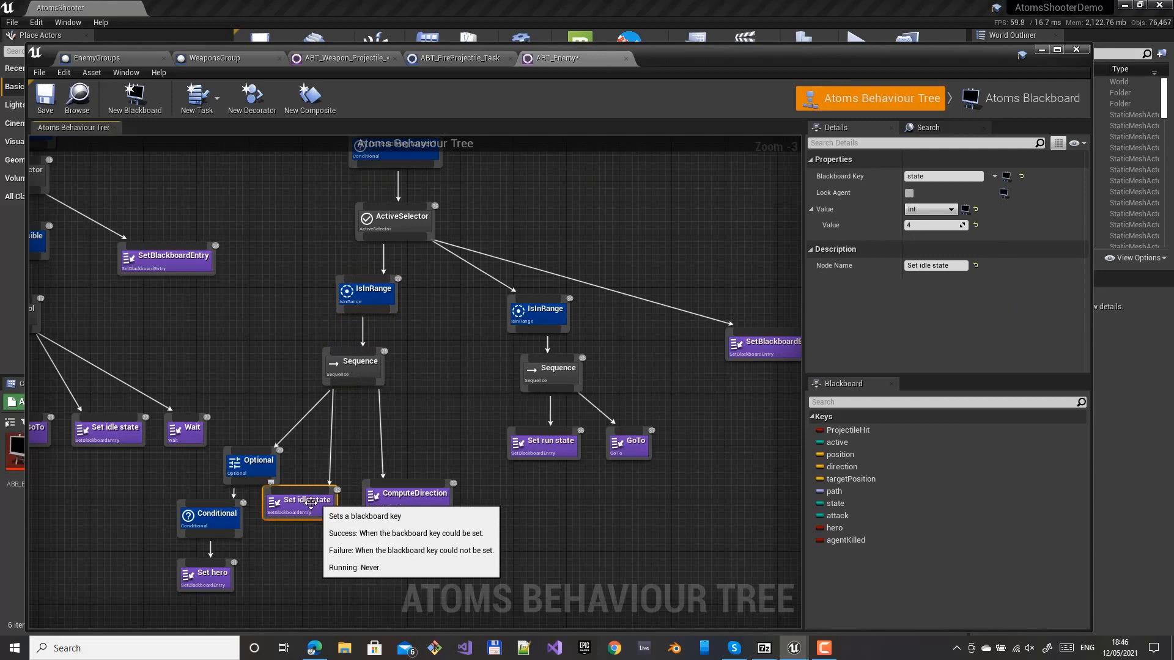
click(918, 224)
drag(918, 225, 910, 224)
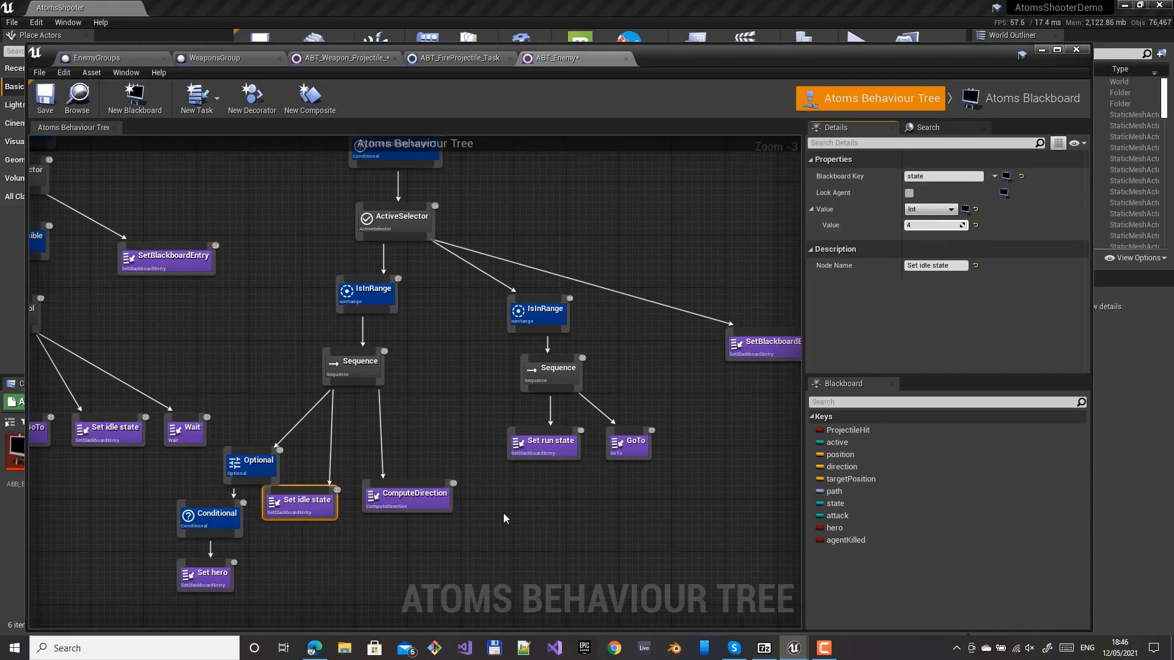
click(403, 498)
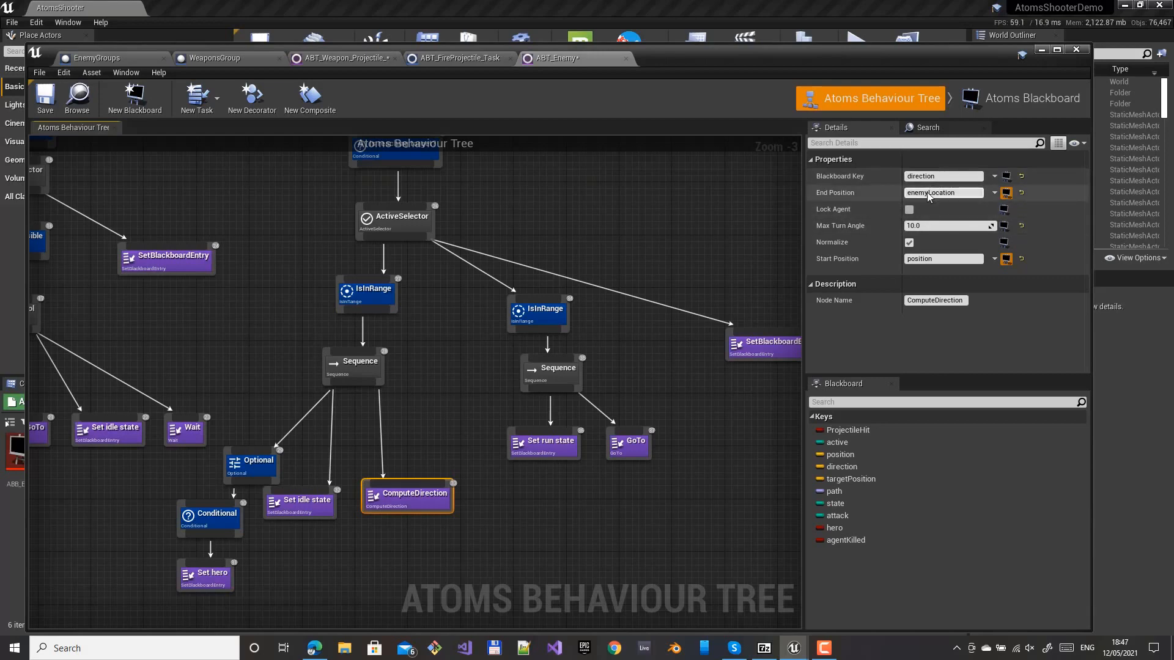
- Compare the Distance settings of the two IsInRange conditions under the ActiveSelector
click(376, 296)
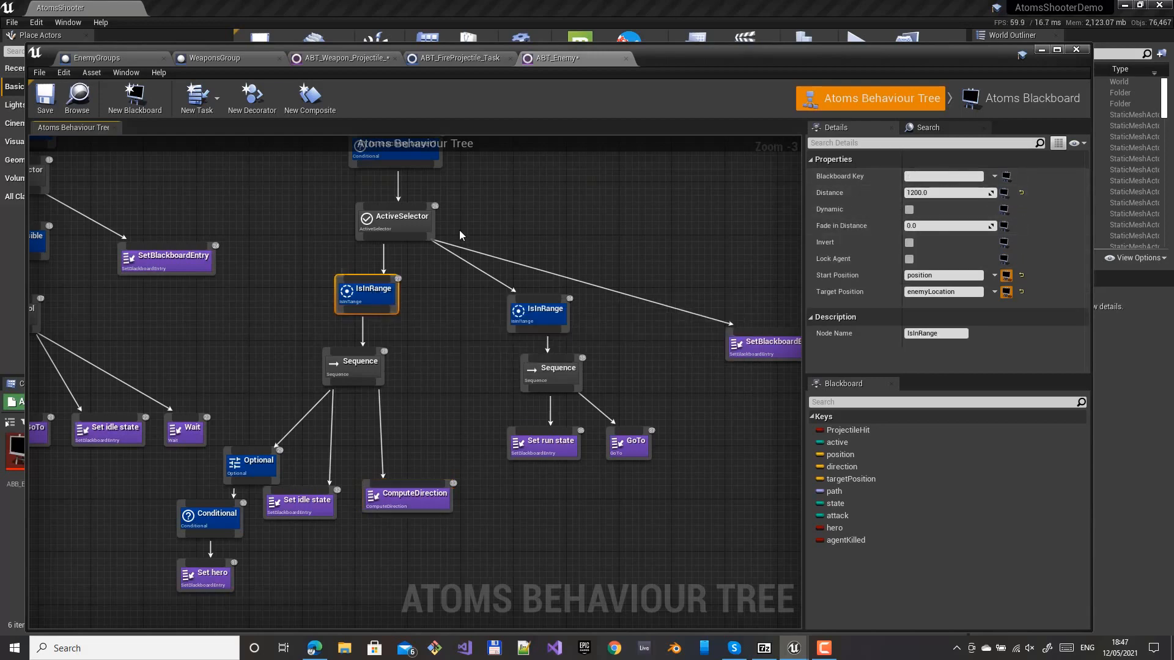
click(563, 320)
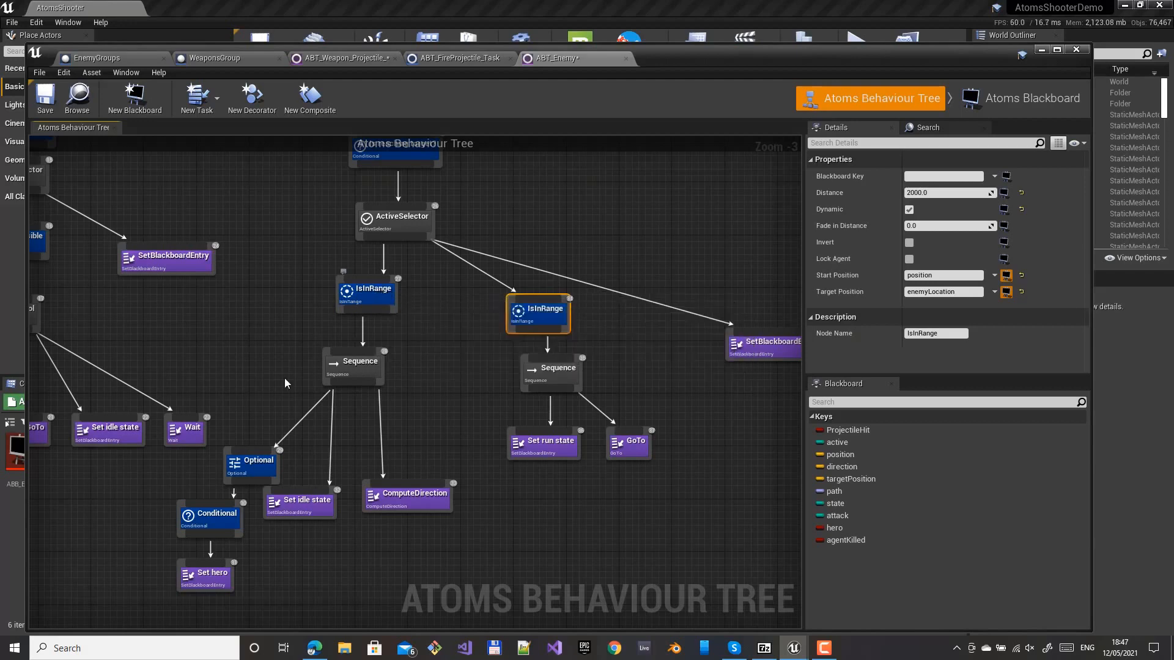
click(368, 291)
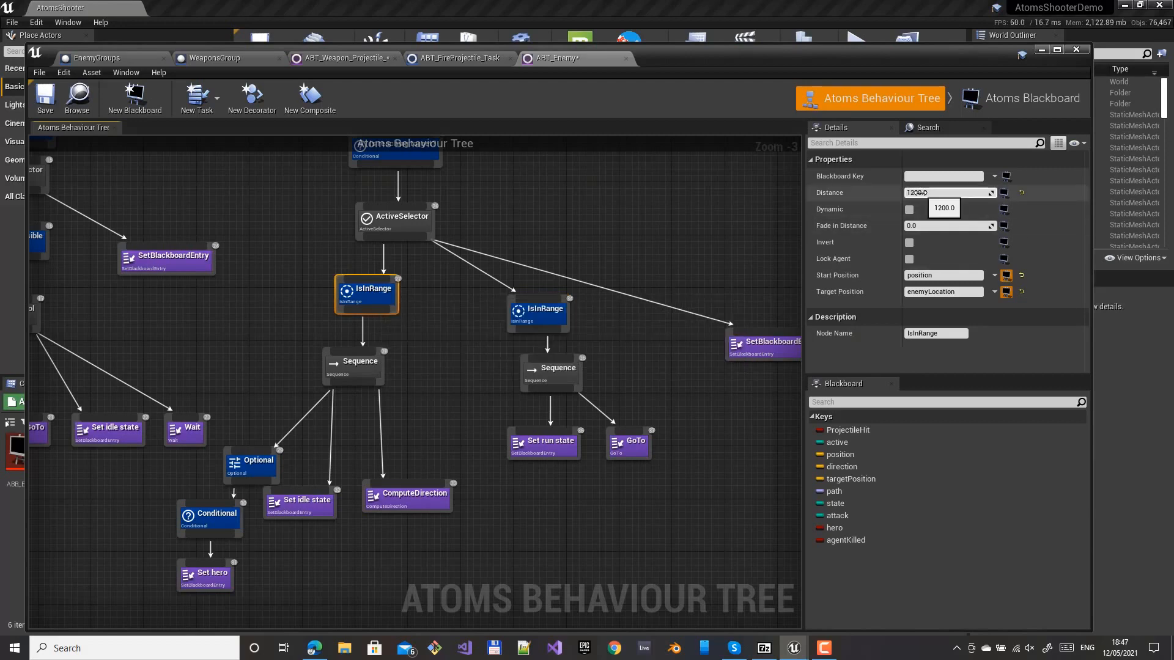
click(545, 325)
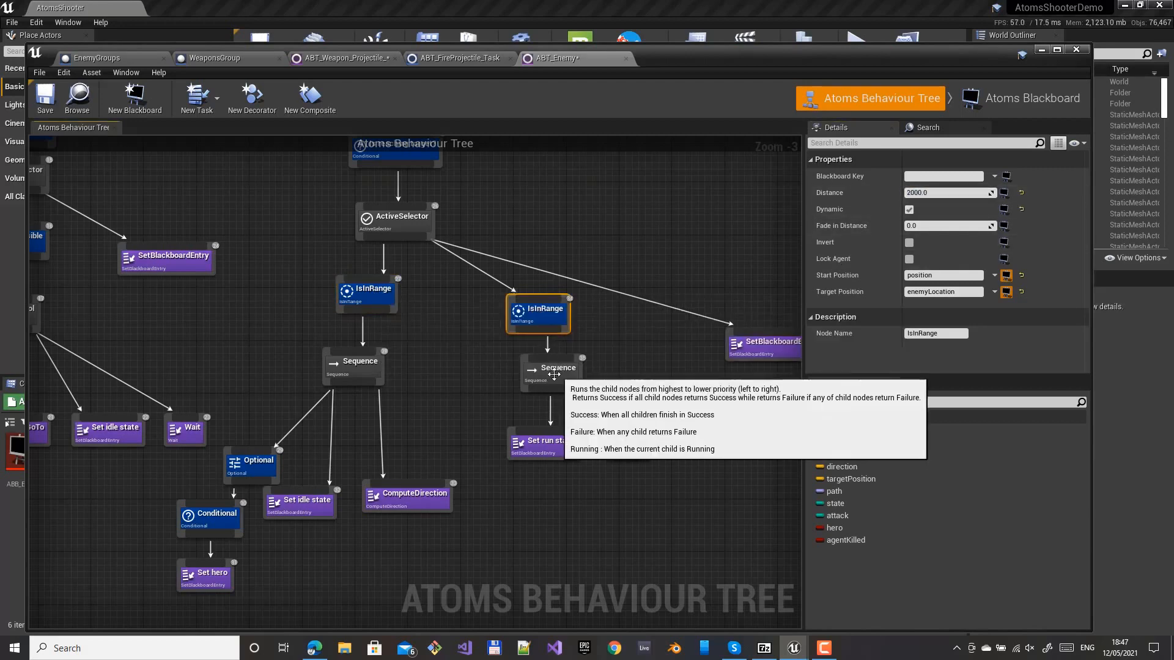
- Highlight the second IsInRange condition's sequence, then inspect its GoTo task, the condition itself and the ActiveSelector's SetBlackboardEntry task
drag(501, 370, 648, 471)
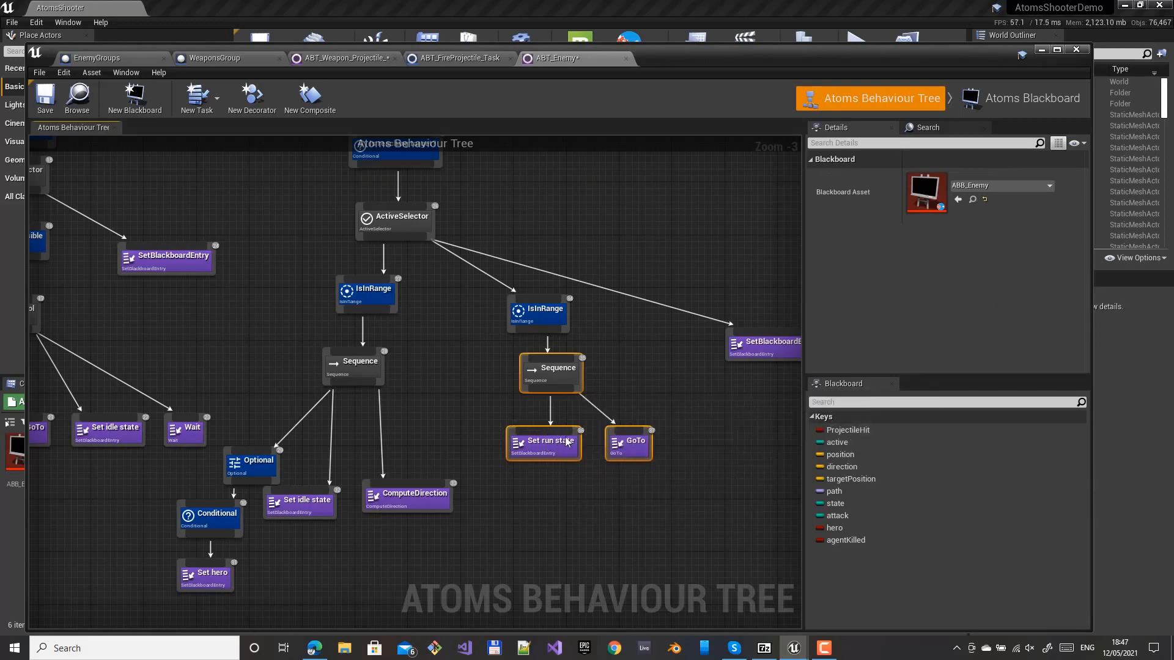
click(636, 447)
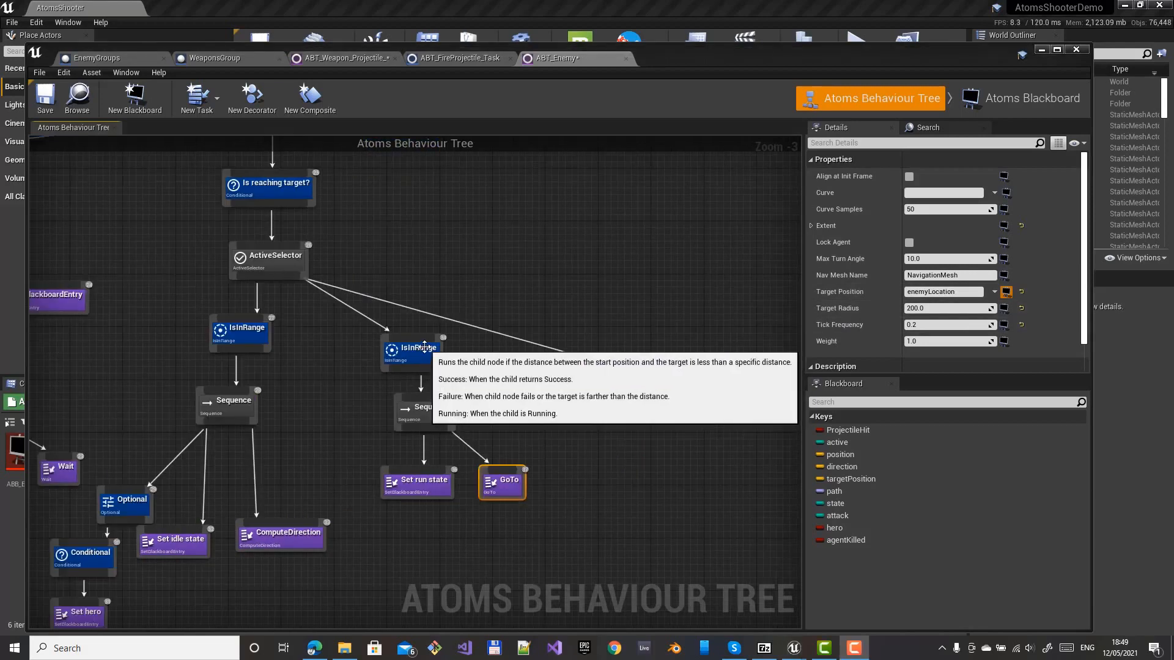
click(435, 366)
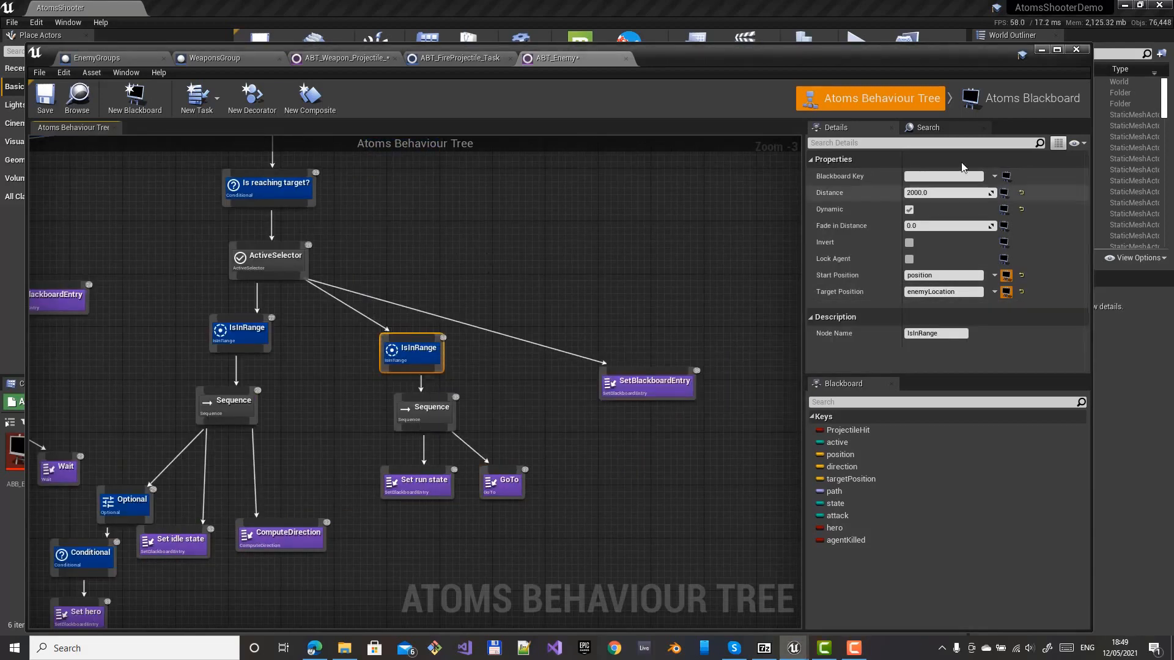
click(647, 393)
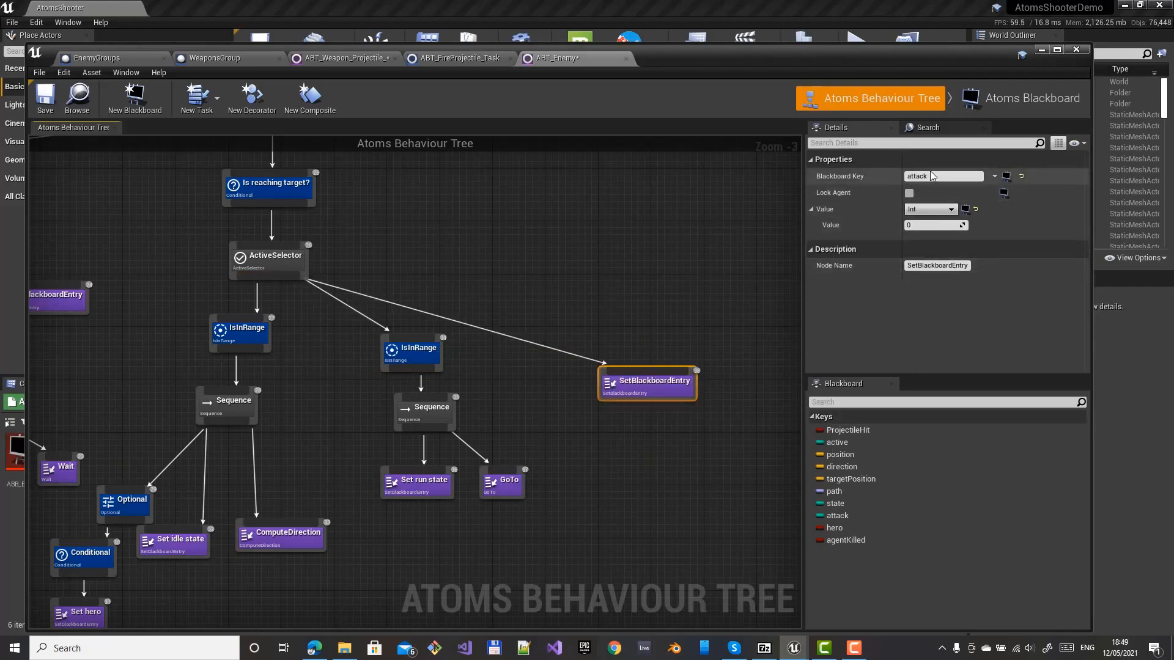
- Return past the patrol branch to the Was Hit? branch, highlight it and inspect its Play Hit Animation task
right_drag(226, 329, 549, 399)
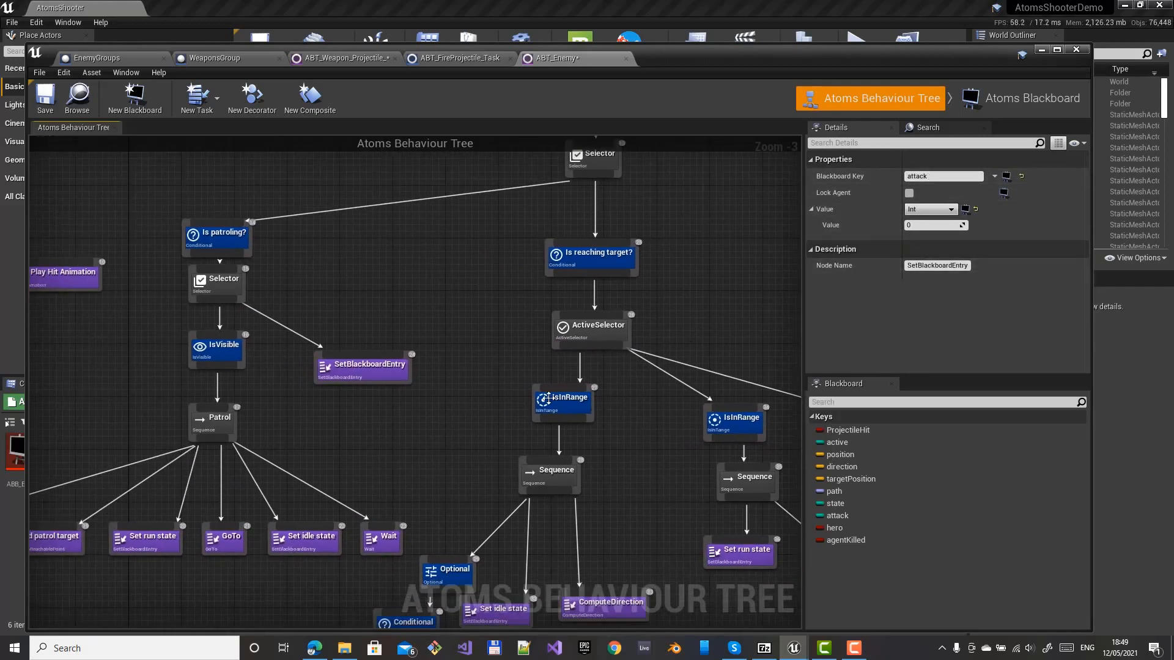
right_drag(401, 329, 532, 343)
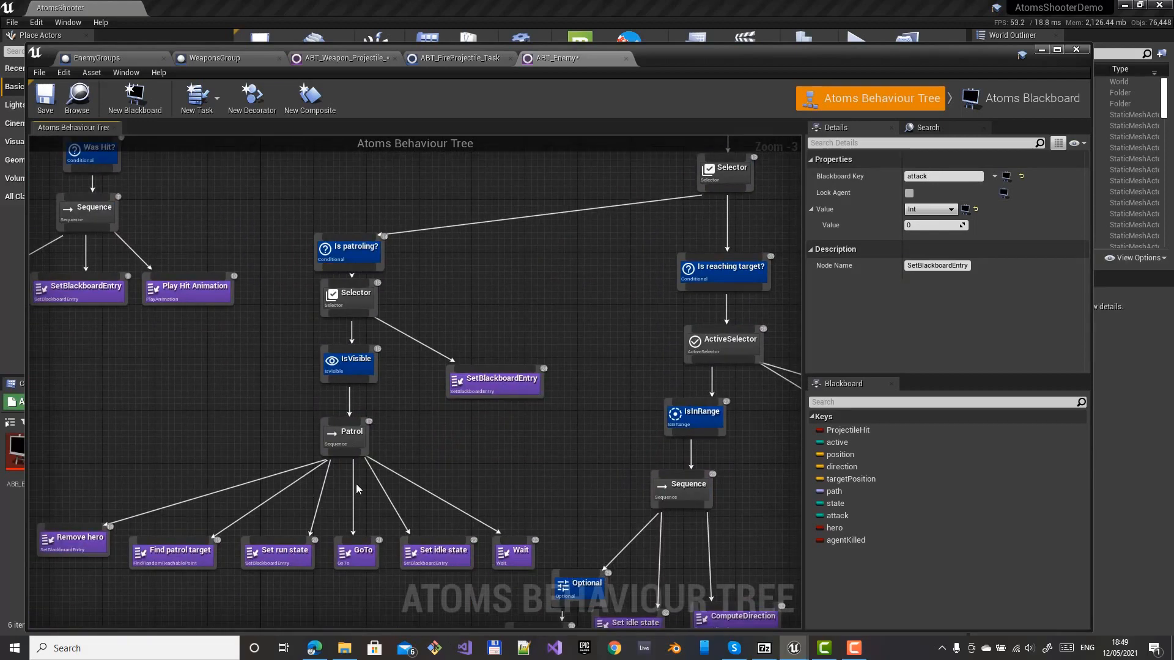
right_drag(327, 159, 615, 318)
drag(125, 235, 476, 536)
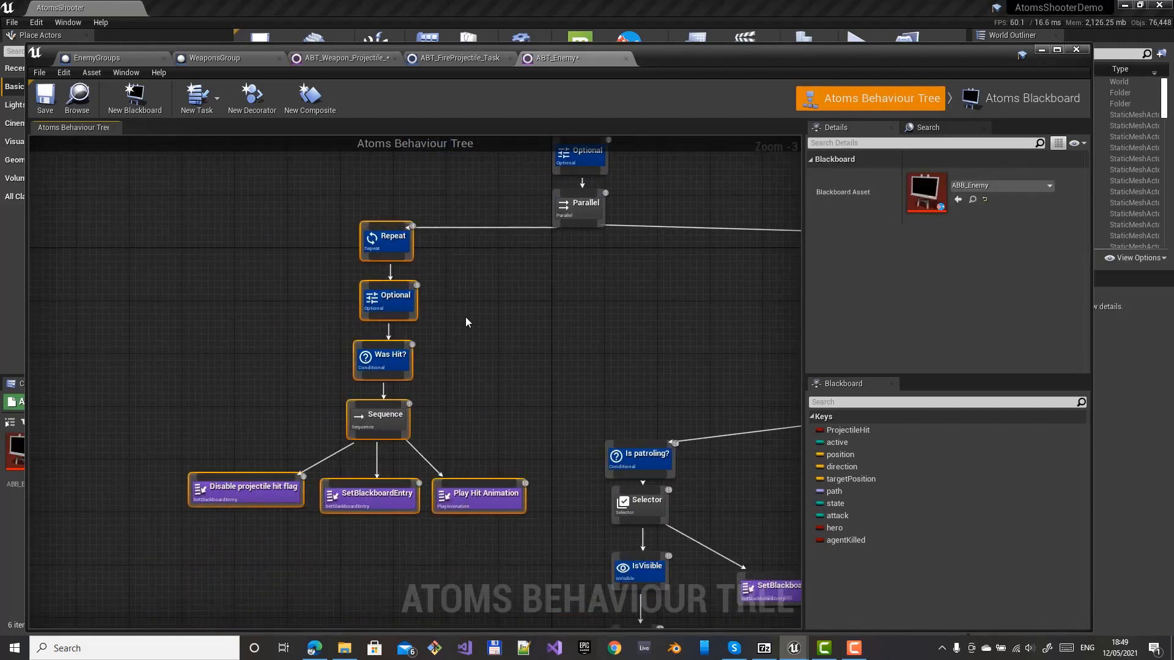
click(476, 498)
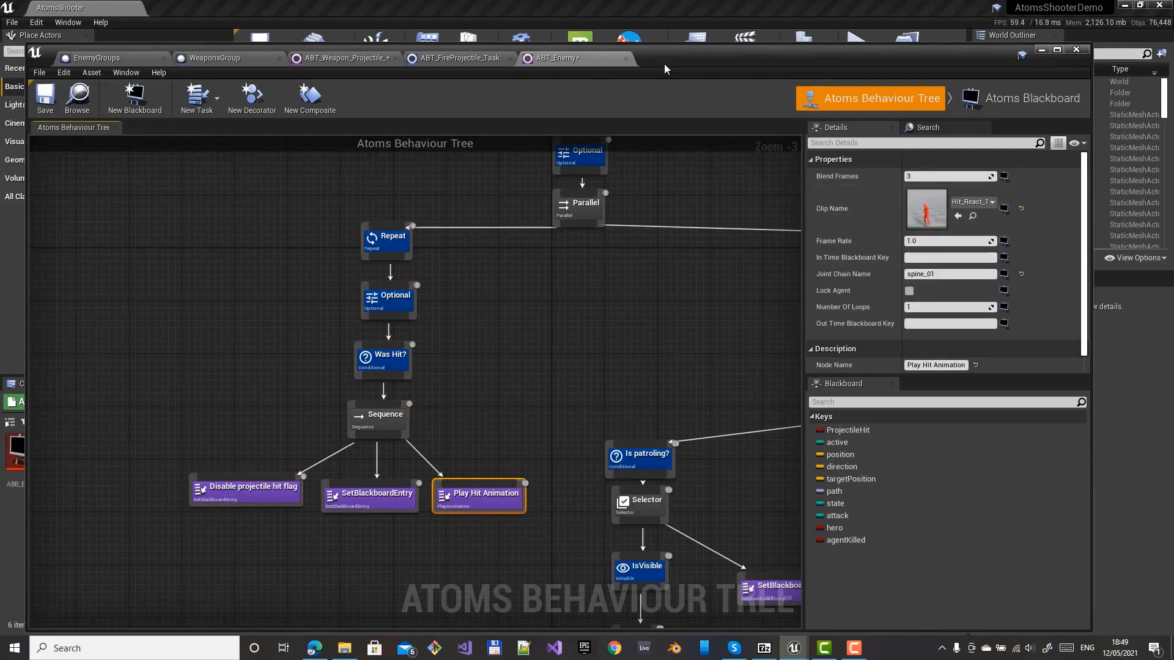
- Uncover the level viewport, run the game to shoot at the enemies and watch their hit reactions, and stop the session
drag(677, 59, 730, 339)
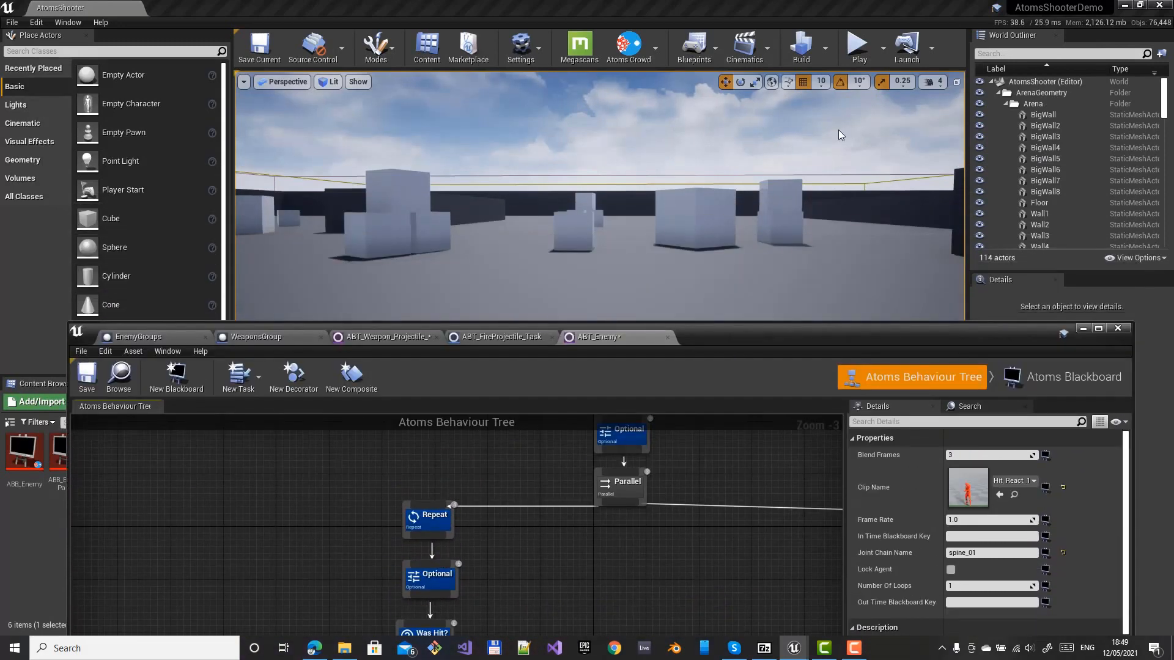
click(870, 56)
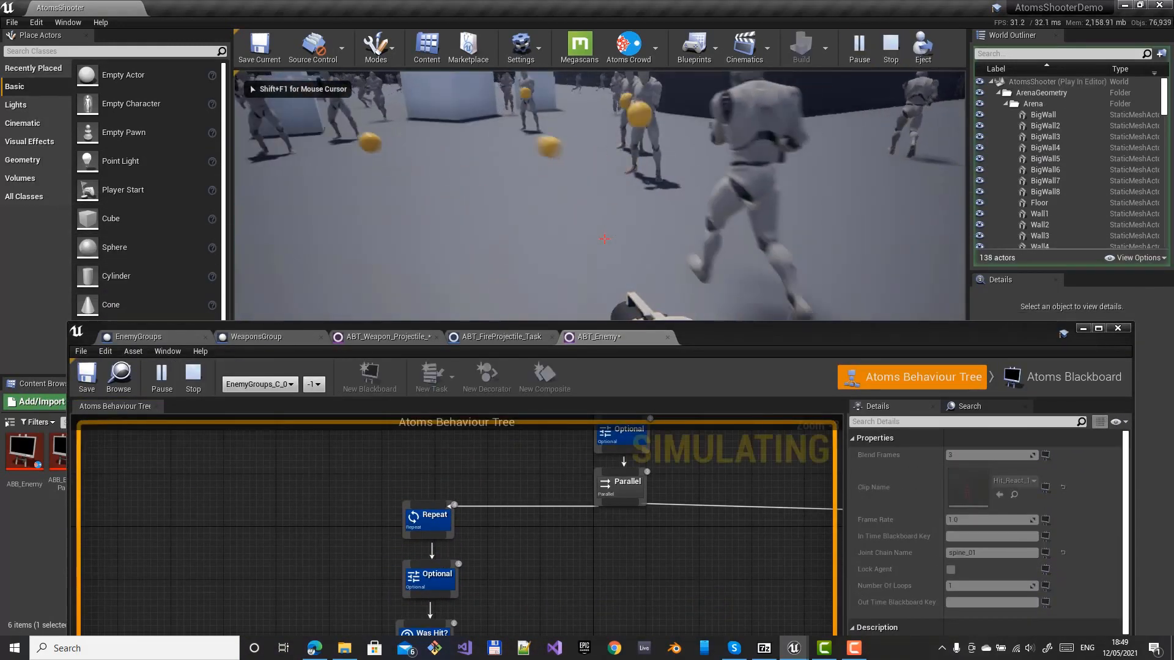
key(XF86AudioMute)
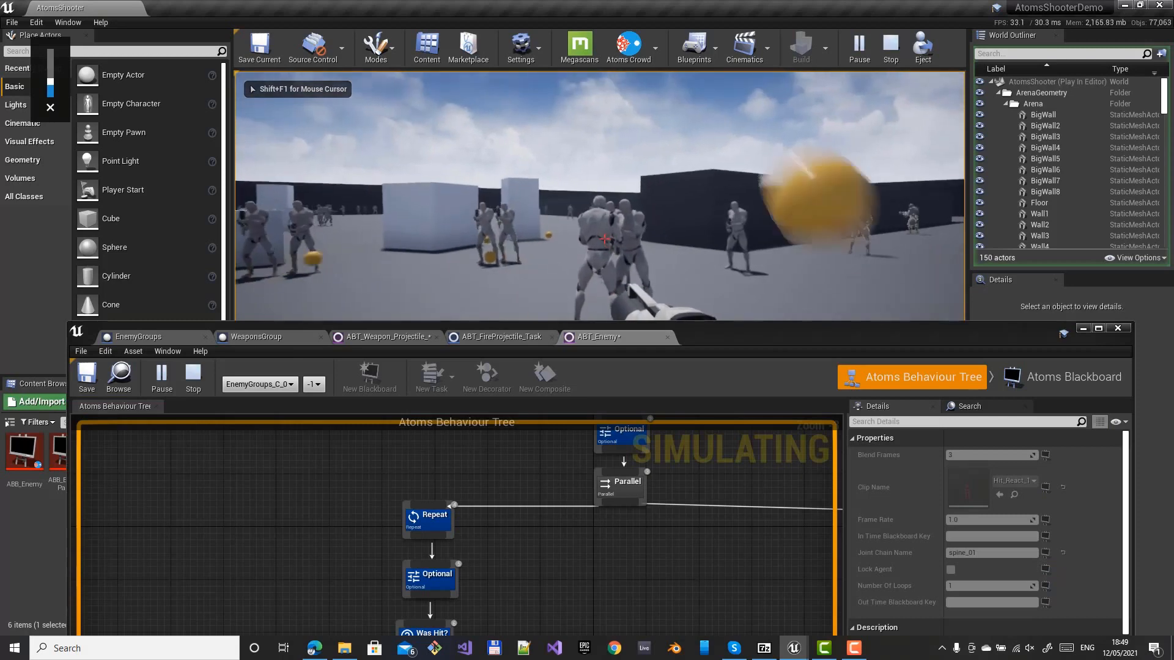
click(603, 239)
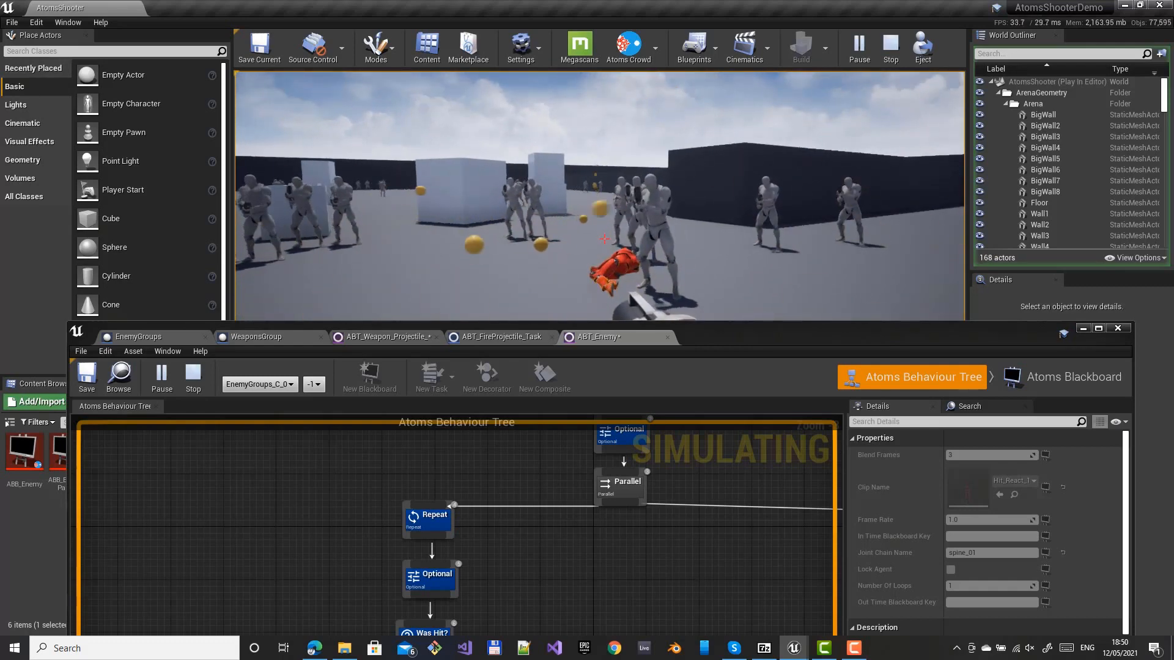
key(Escape)
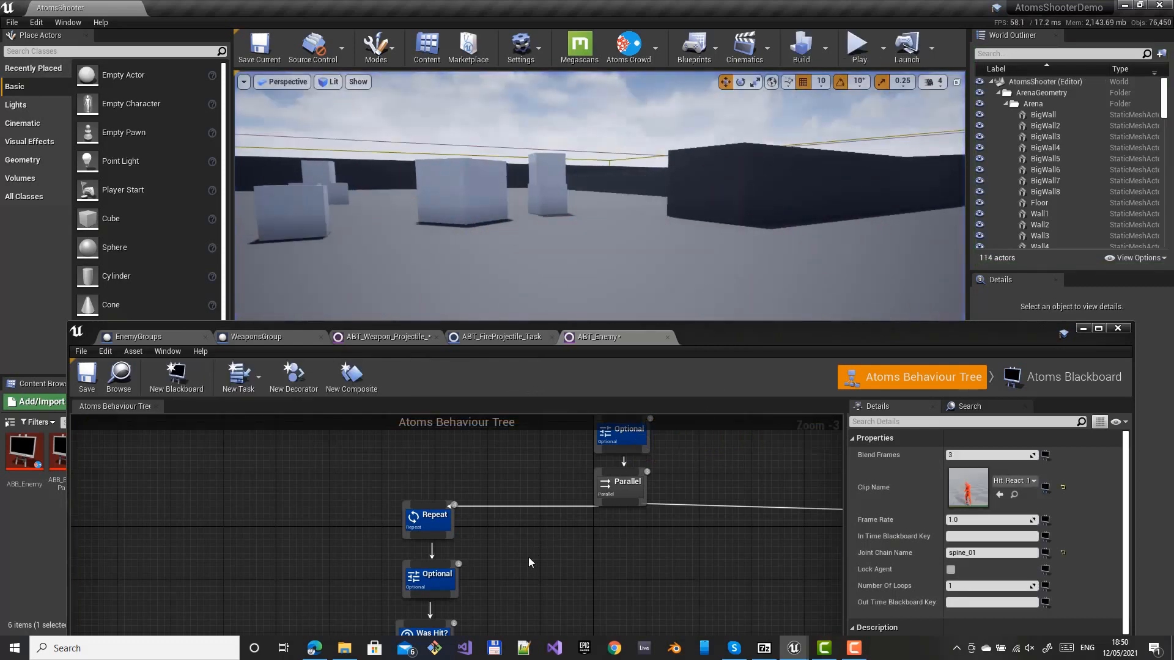
- Bring the ABT_Enemy tree editor back into view and inspect the Was Hit? condition's properties
right_drag(529, 557, 576, 424)
drag(697, 346, 736, 139)
right_drag(601, 313, 537, 400)
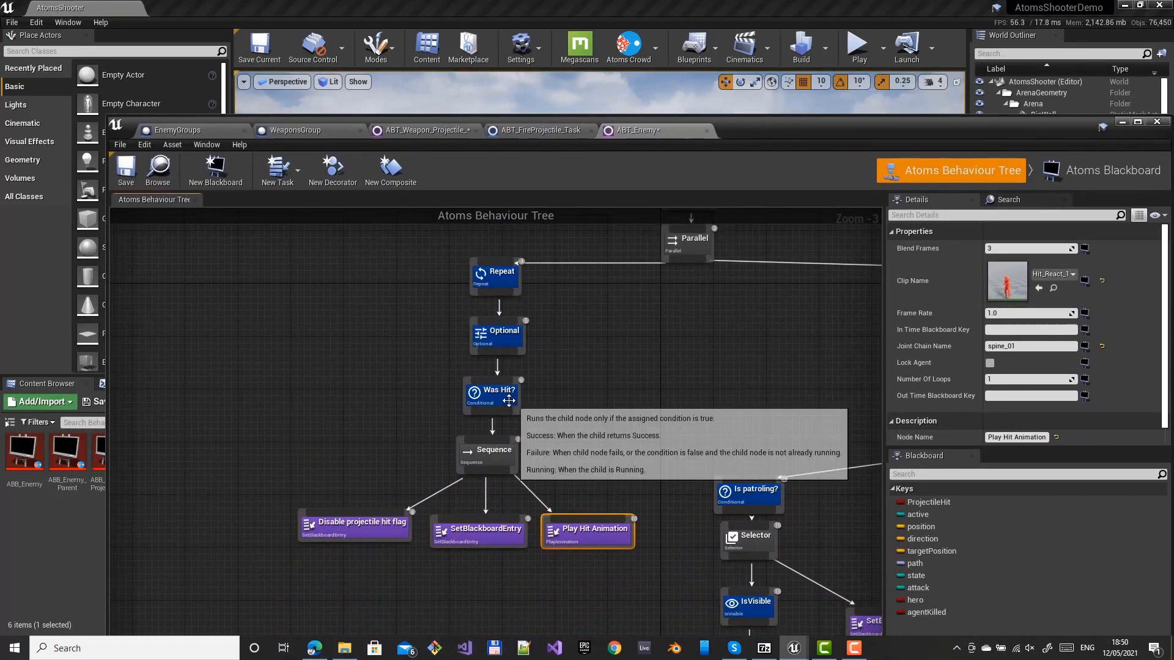
click(507, 396)
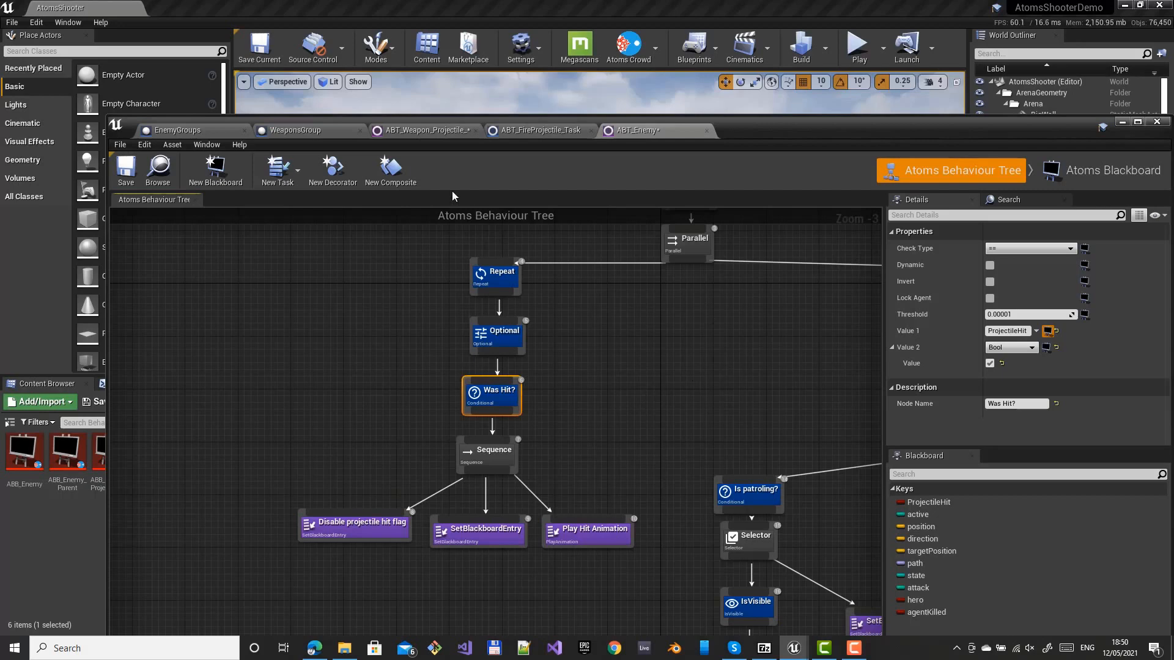
- Trace the EnemyGroups event graph back from the ragdoll nodes to Event Hit and its health metadata logic
click(210, 126)
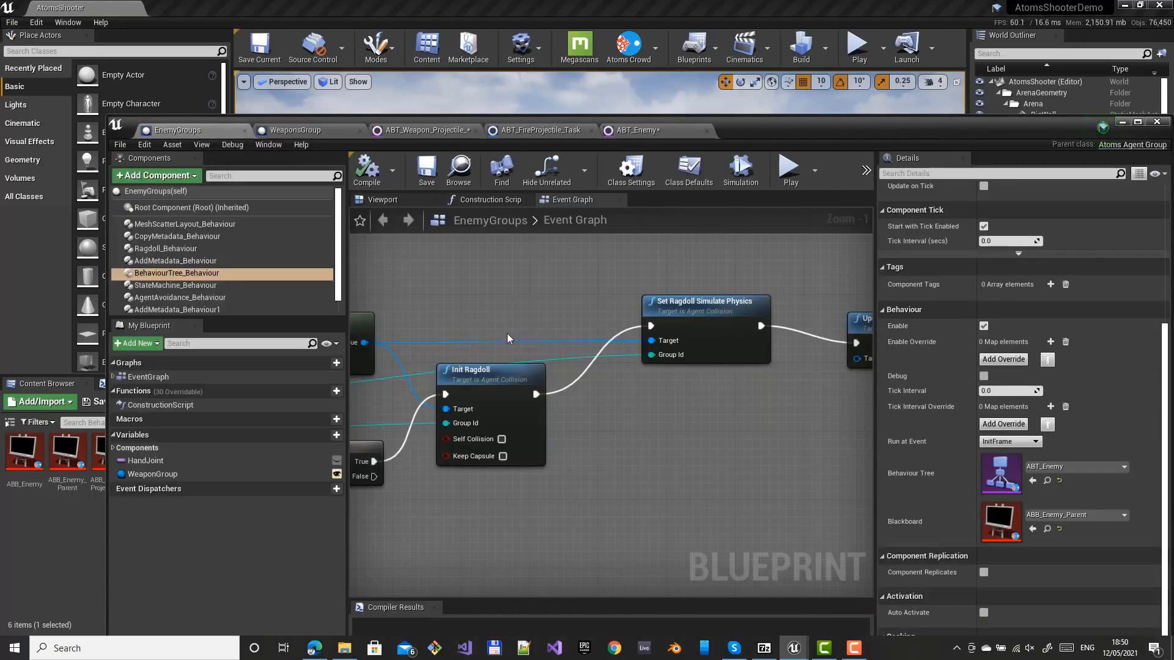
right_drag(430, 288, 765, 281)
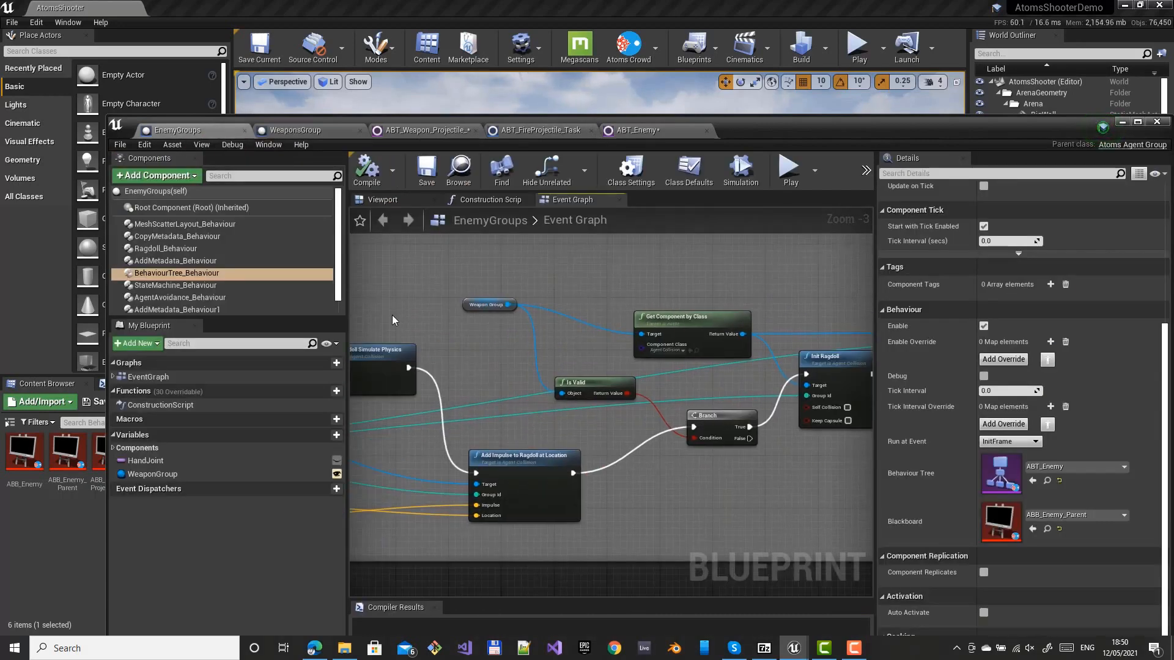
right_drag(392, 315, 707, 311)
right_drag(425, 318, 729, 472)
right_drag(581, 441, 702, 458)
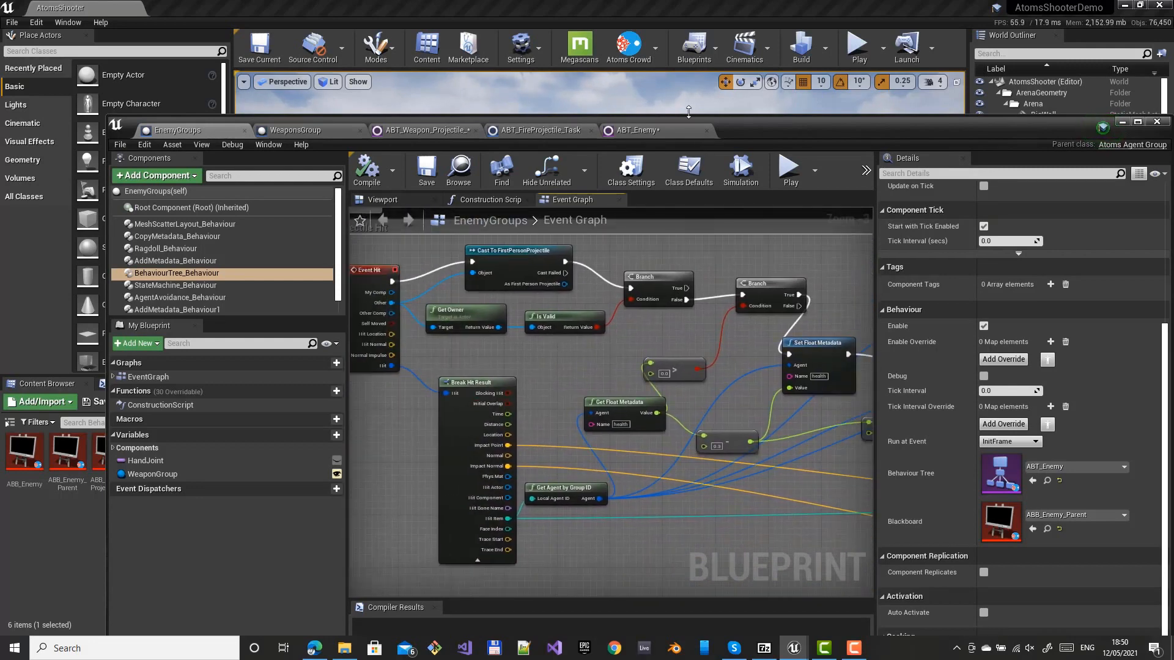
- Return to ABT_Enemy, inspect the hit sequence's SetBlackboardEntry and Play Hit Animation tasks, and view the tree from its root
click(637, 131)
right_drag(426, 527, 374, 396)
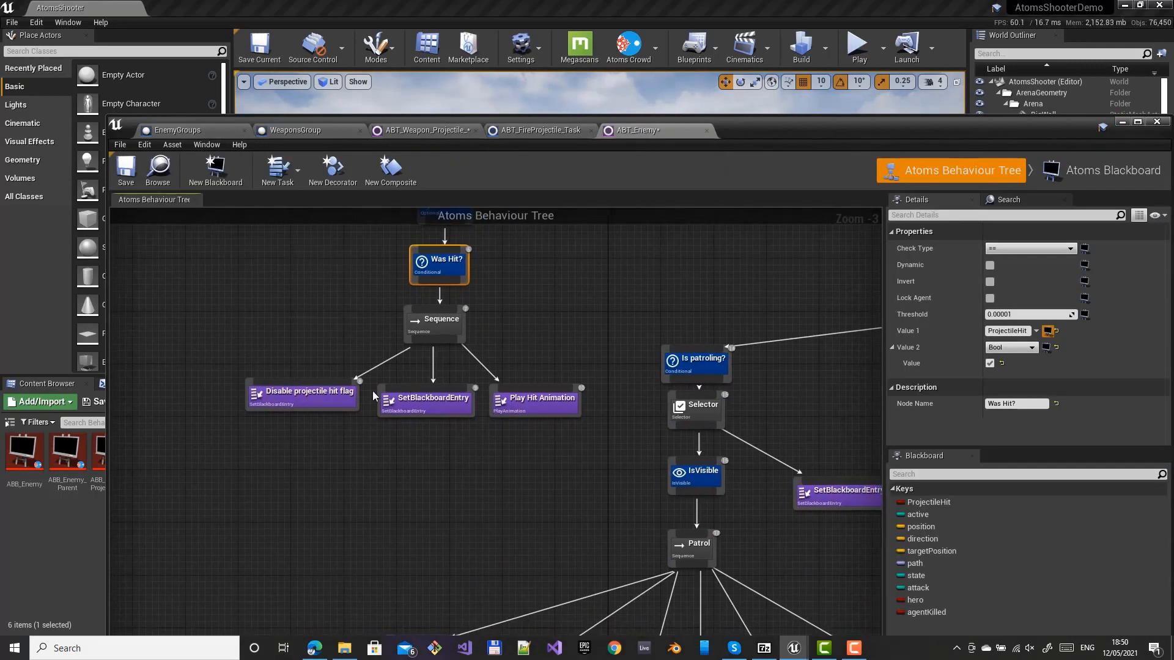
click(446, 400)
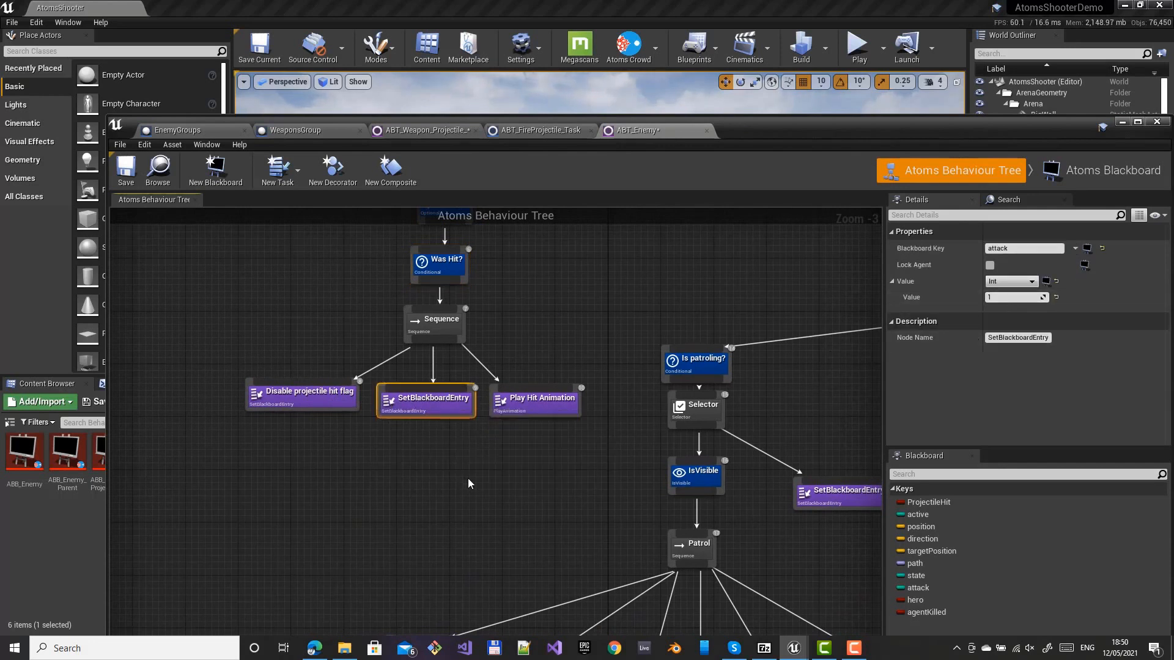
click(541, 412)
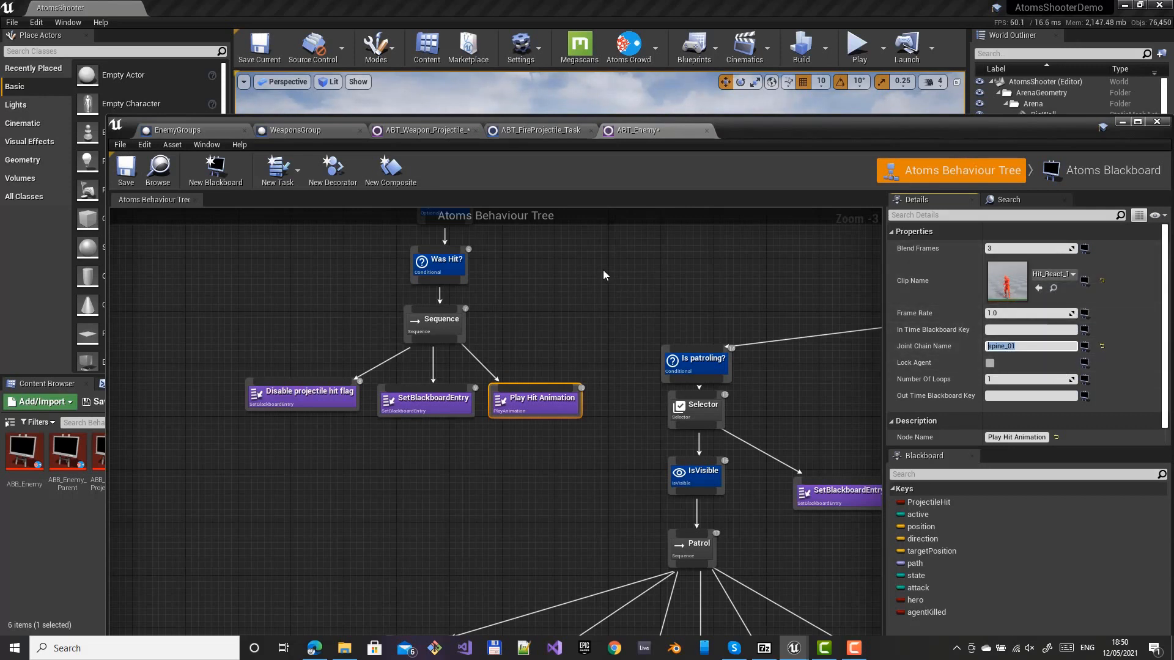
right_drag(603, 275, 453, 494)
scroll(418, 323, down, 2)
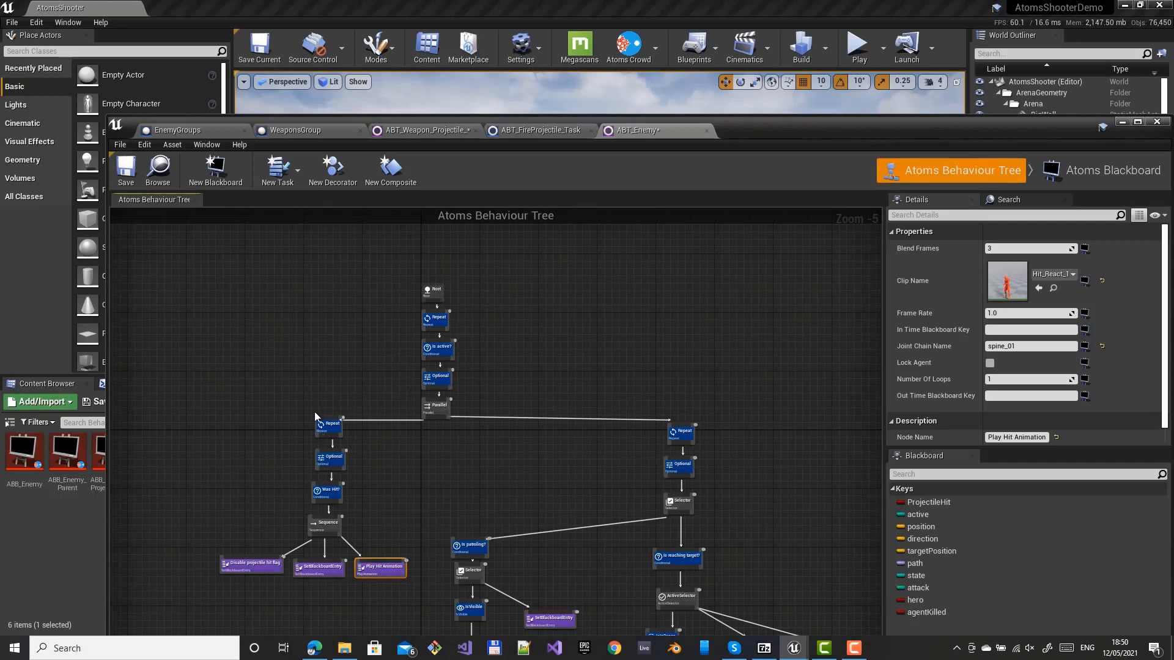
- Examine the Patrol sequence's GoTo task in the enemy tree, including its path, target position and Tick Frequency properties
right_drag(503, 487, 497, 335)
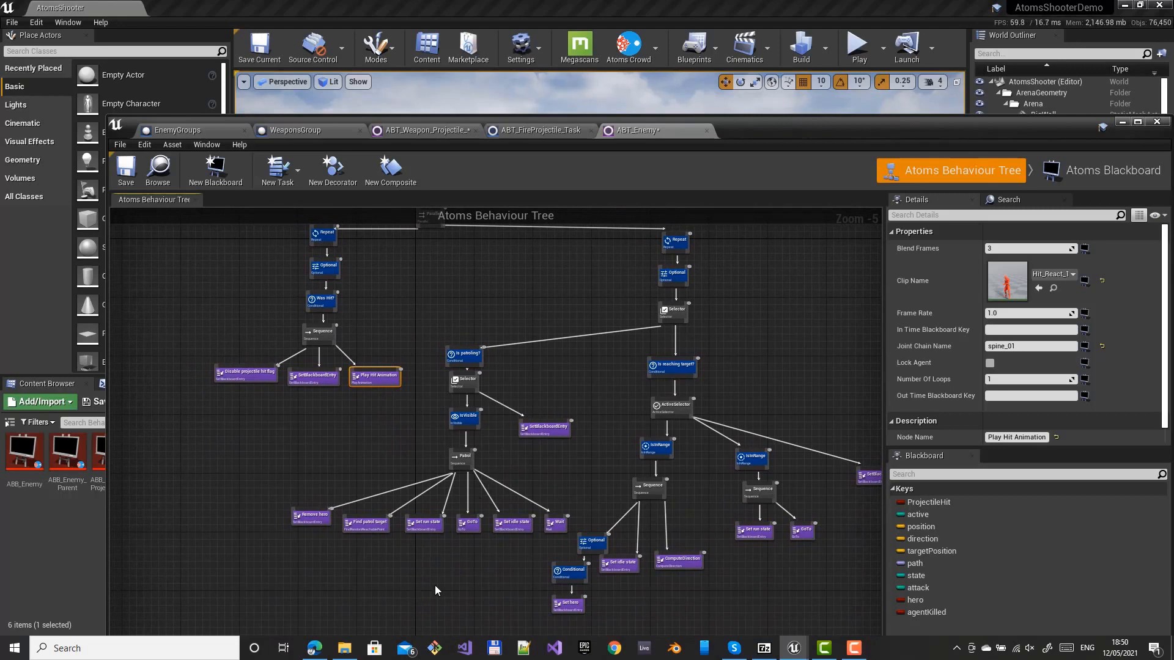
scroll(435, 585, up, 3)
click(496, 465)
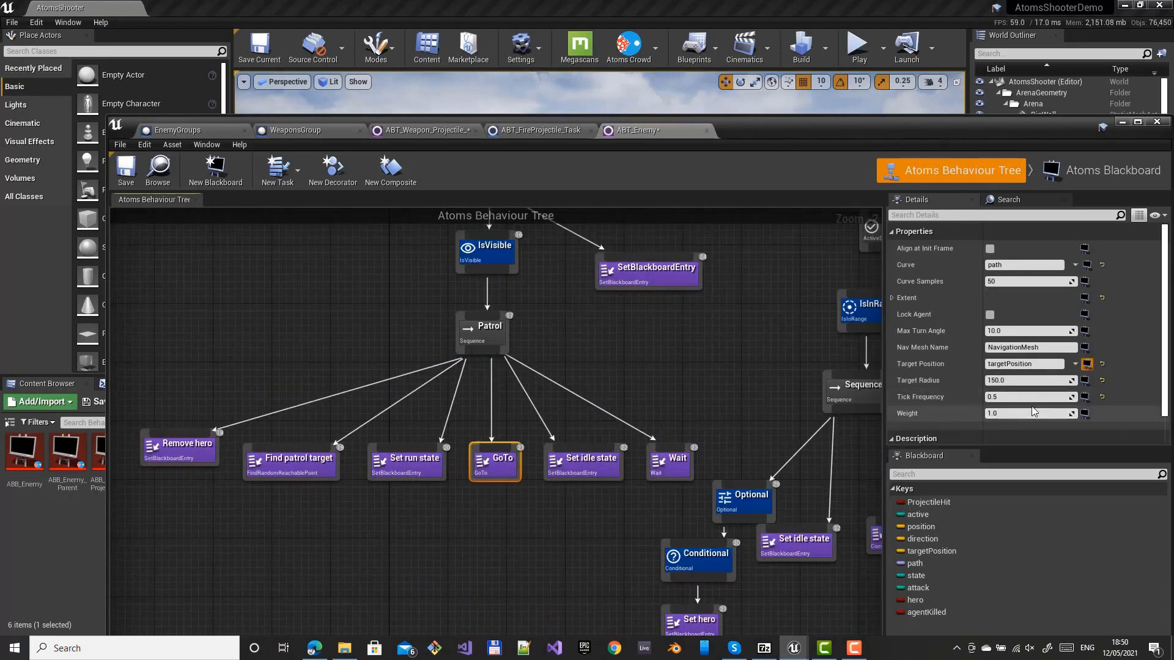
click(1000, 398)
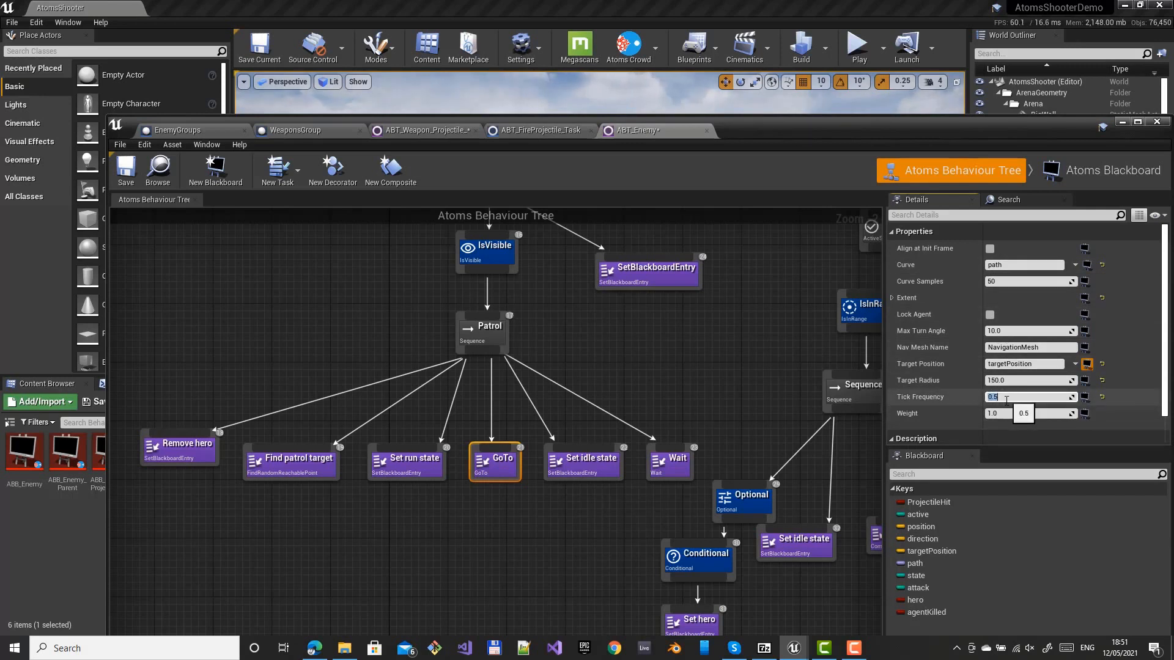
scroll(671, 336, down, 1)
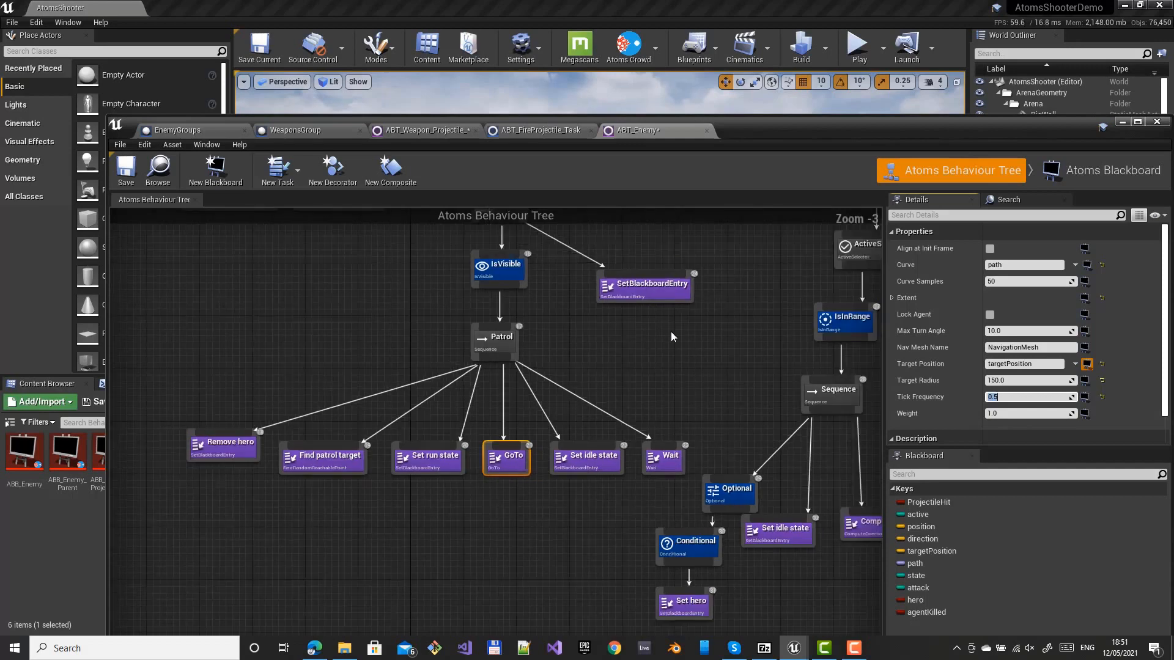
right_drag(670, 331, 615, 268)
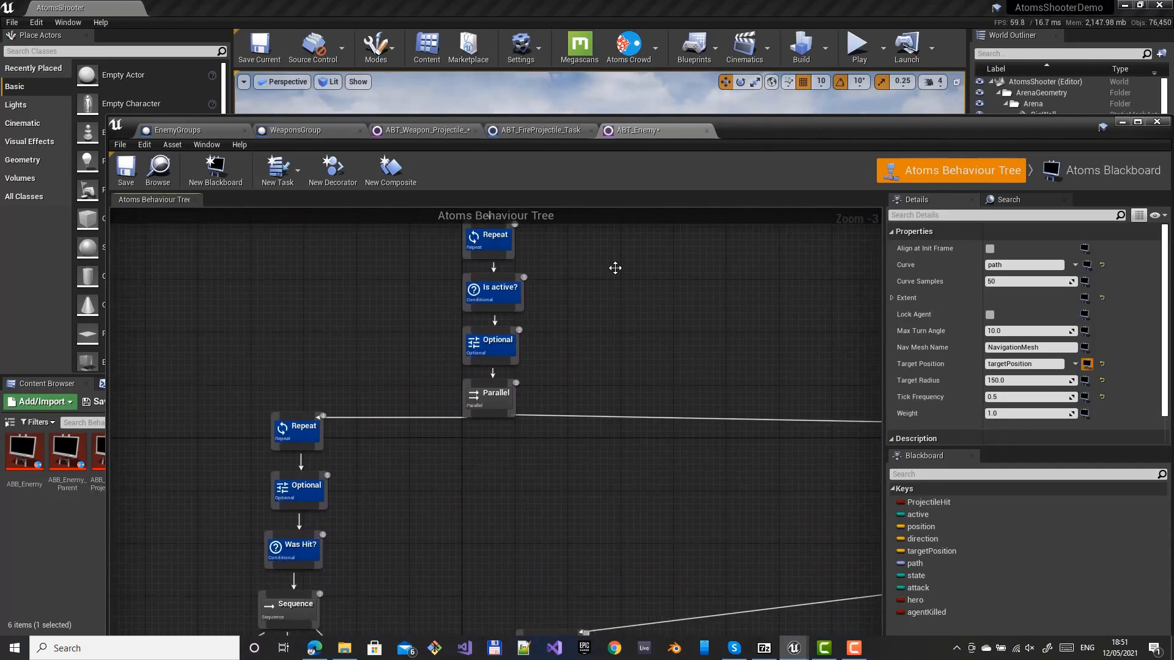
- Open the enemy tree's Atoms Blackboard and inspect the ProjectileHit and position keys, including their metadata link setting
click(1125, 165)
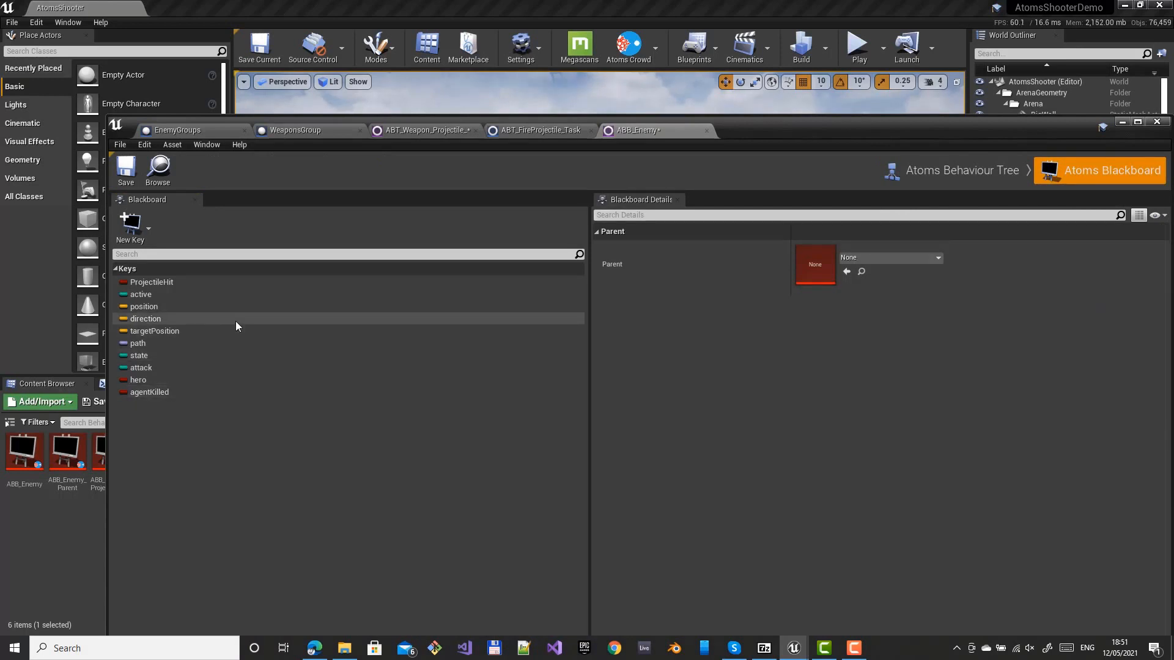
click(147, 284)
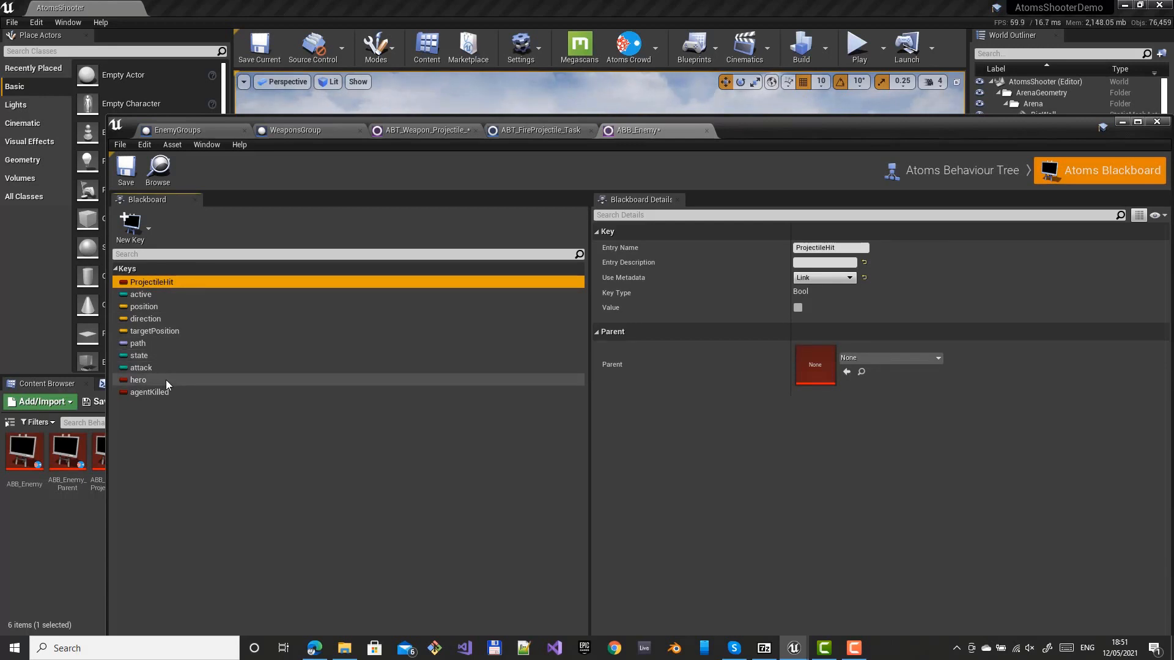
click(153, 307)
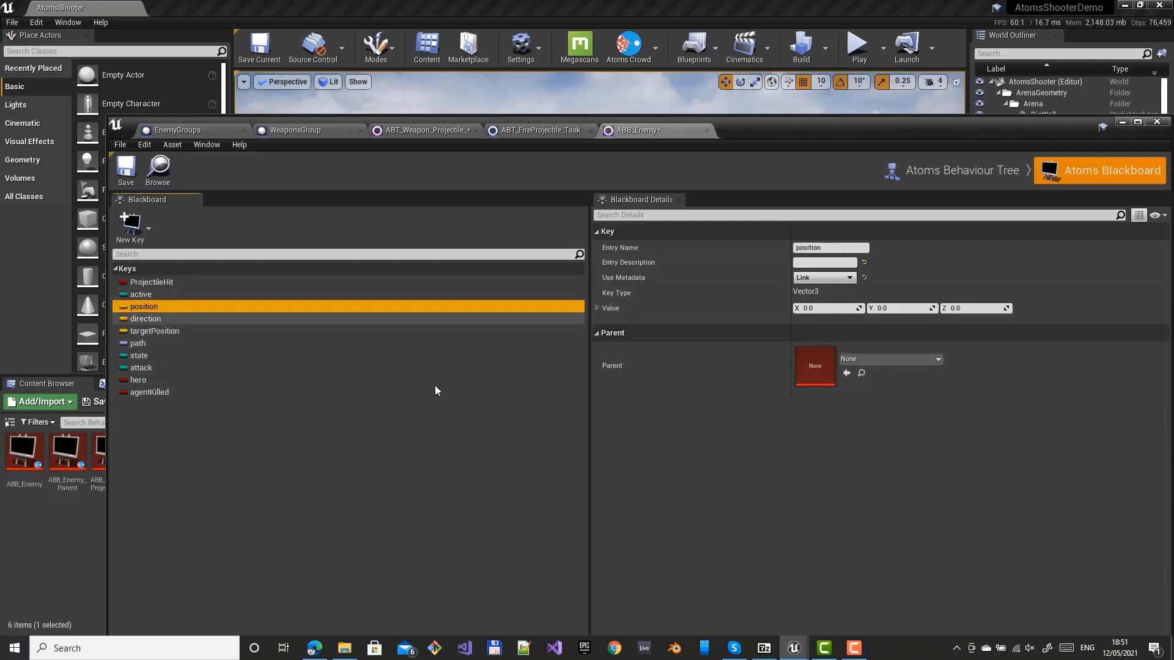
click(816, 248)
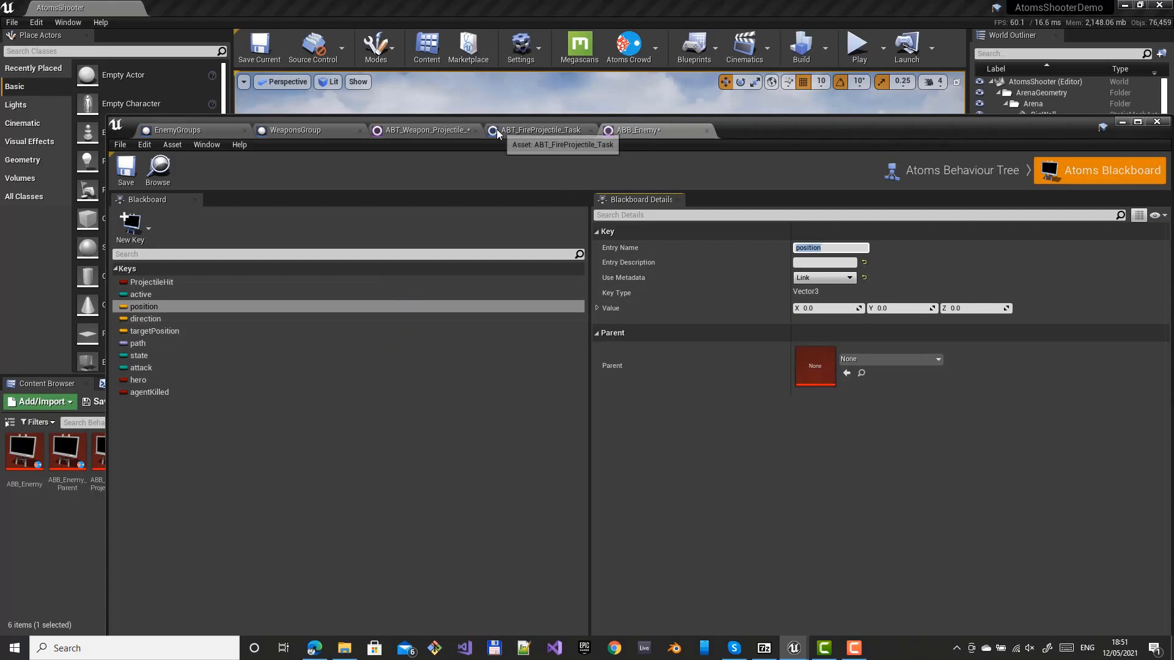
- Go to the ABT_Weapon_Projectile_Fire tree and check the blackboard bindings of Value 1 and Value 2 on the Conditional above Cooldown
click(541, 130)
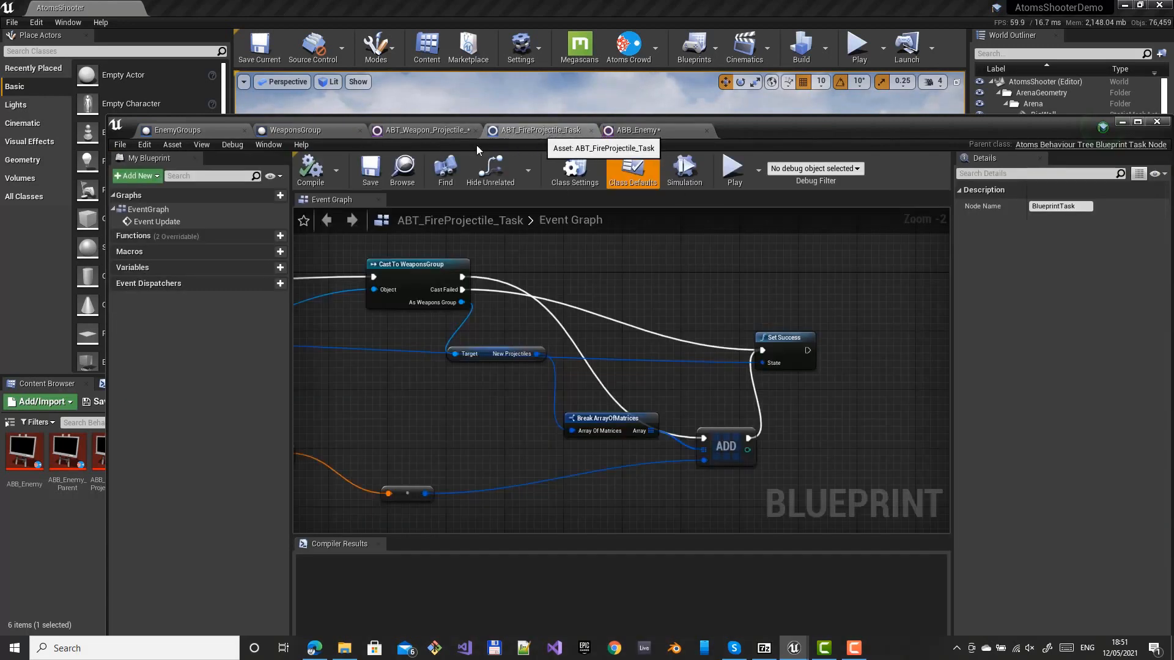
click(424, 131)
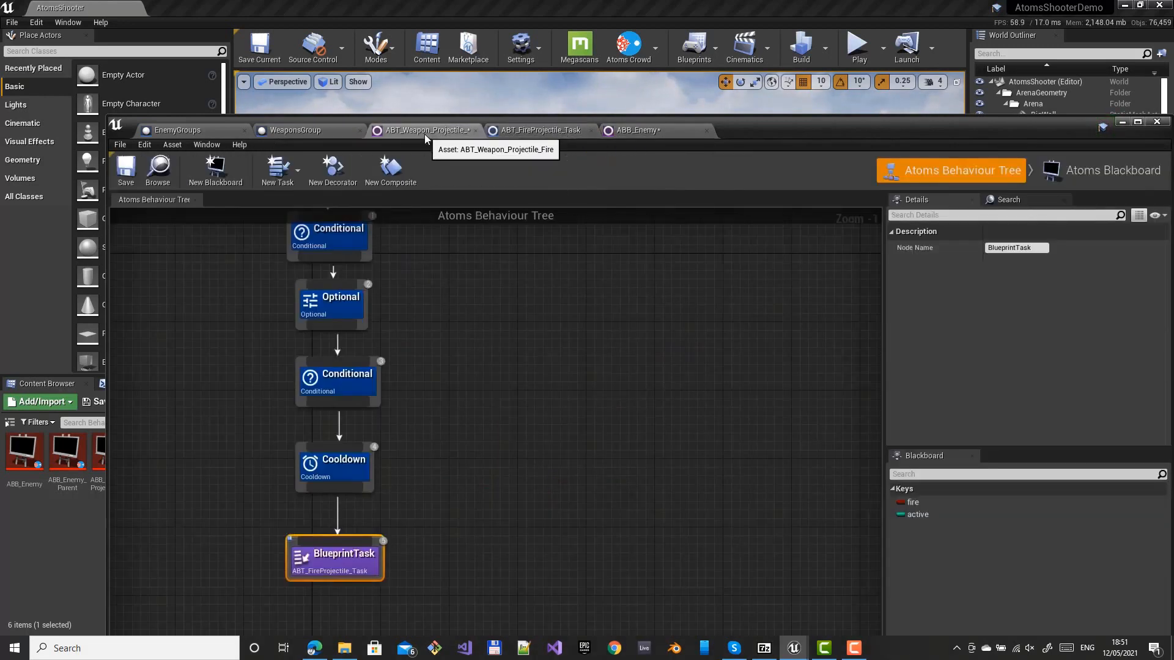
click(339, 377)
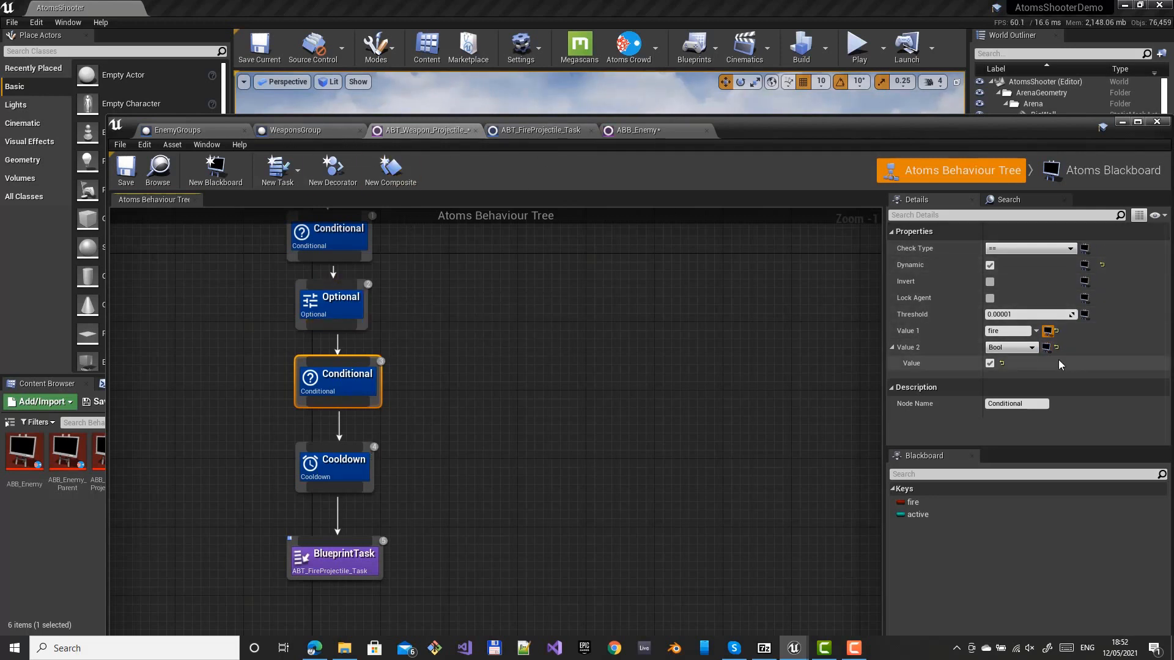
click(1047, 332)
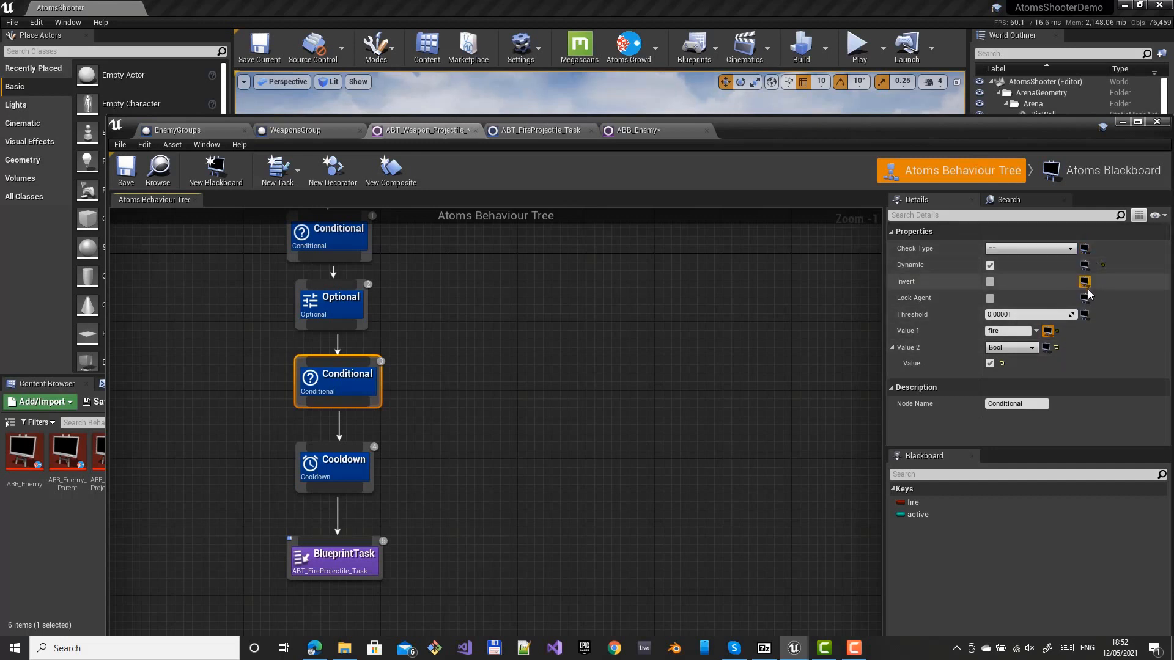
click(1046, 346)
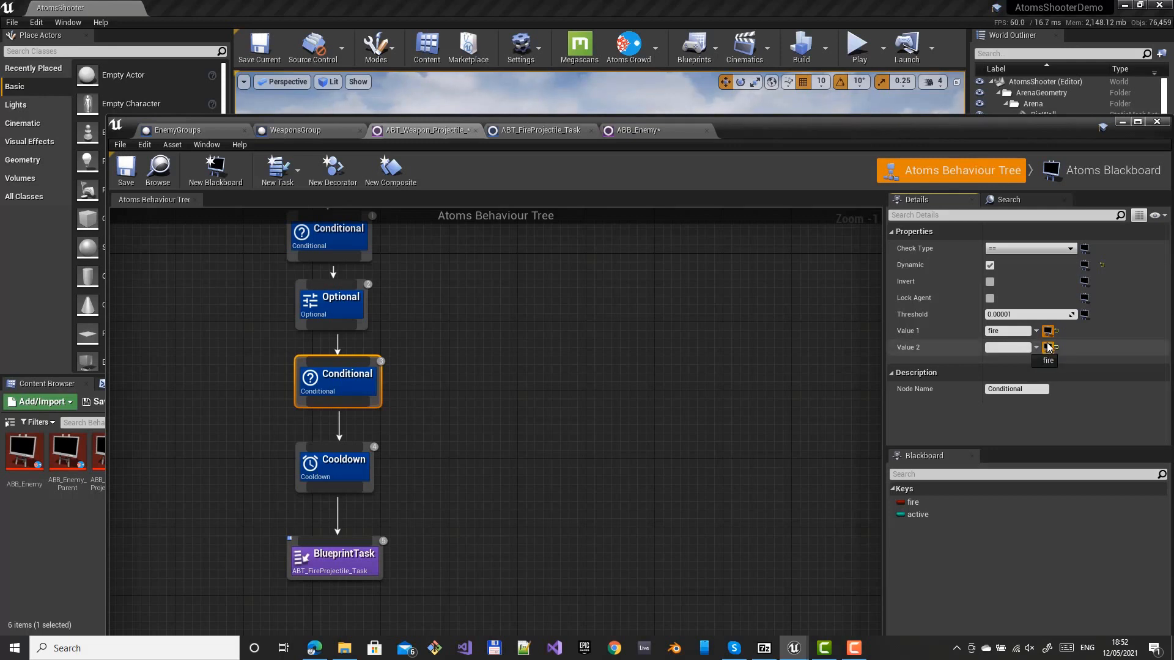
click(1048, 346)
- Close the asset editor window and run the game, moving back and forth in the arena to watch the enemies fire
drag(813, 127, 722, 121)
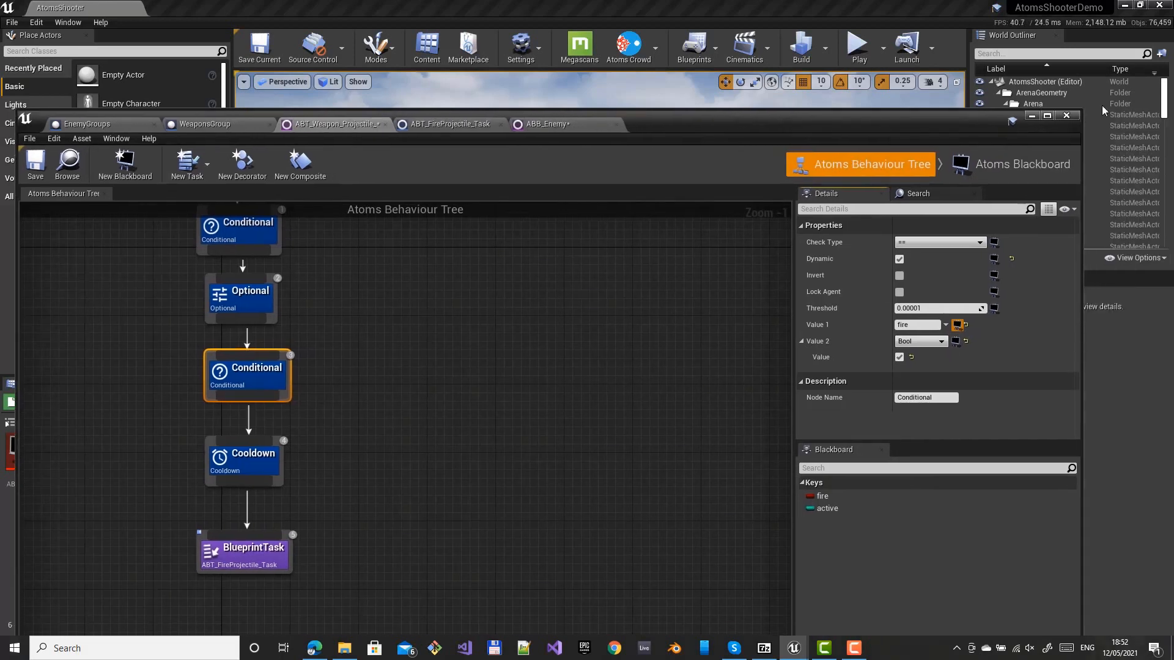
click(1066, 117)
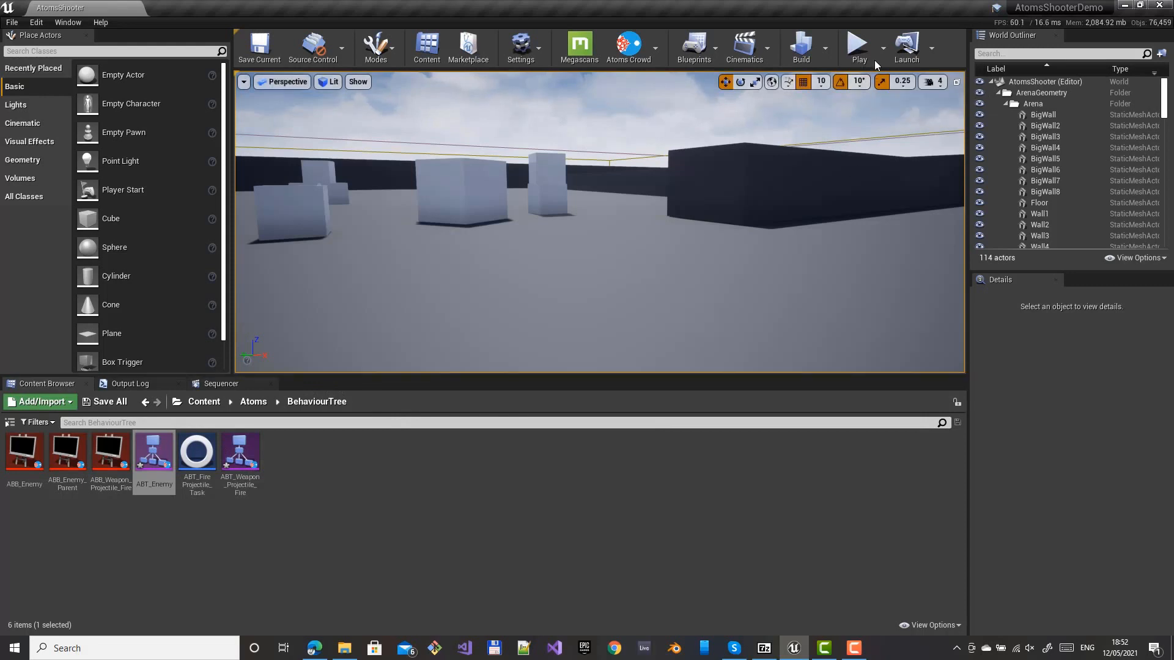
click(857, 46)
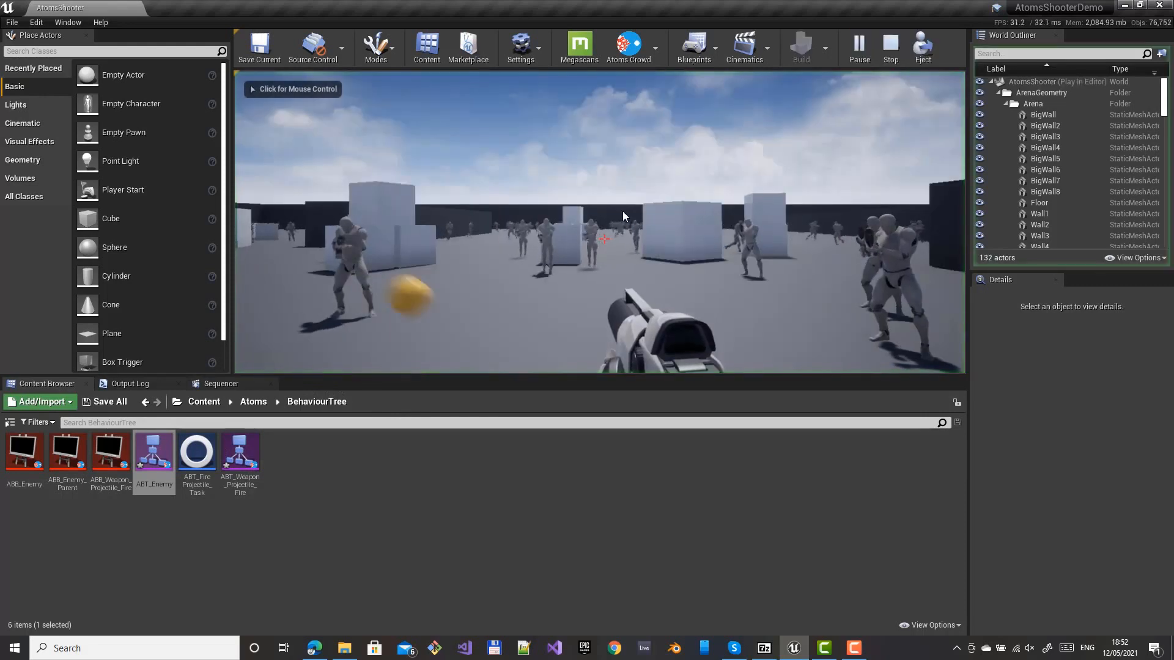
click(623, 215)
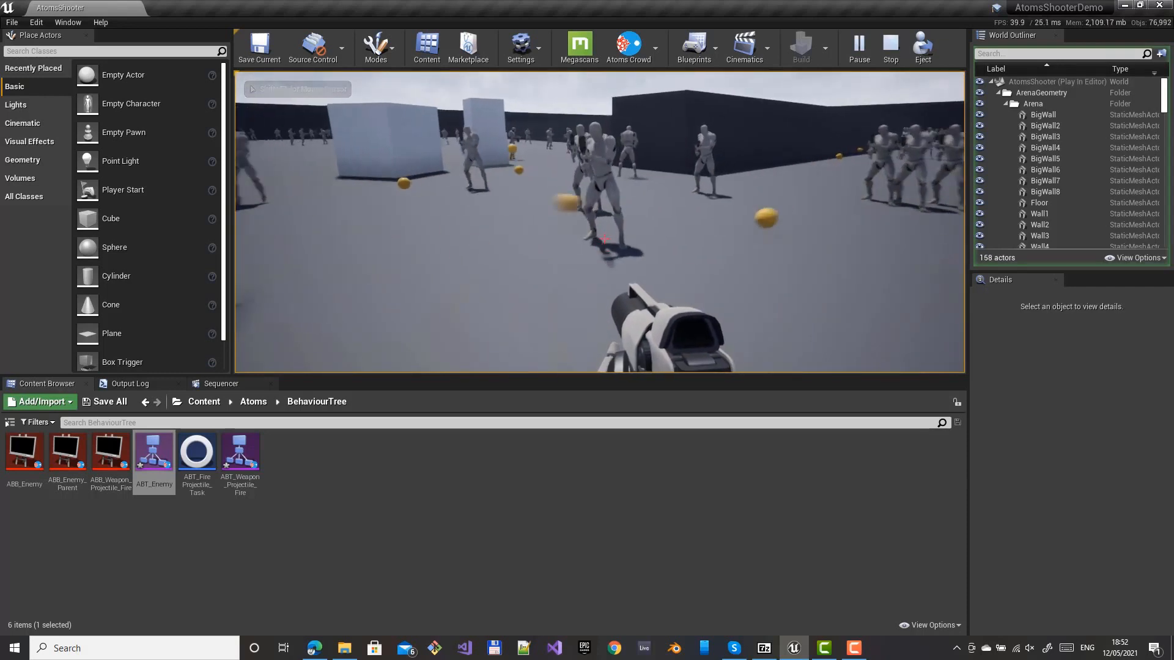
key(s)
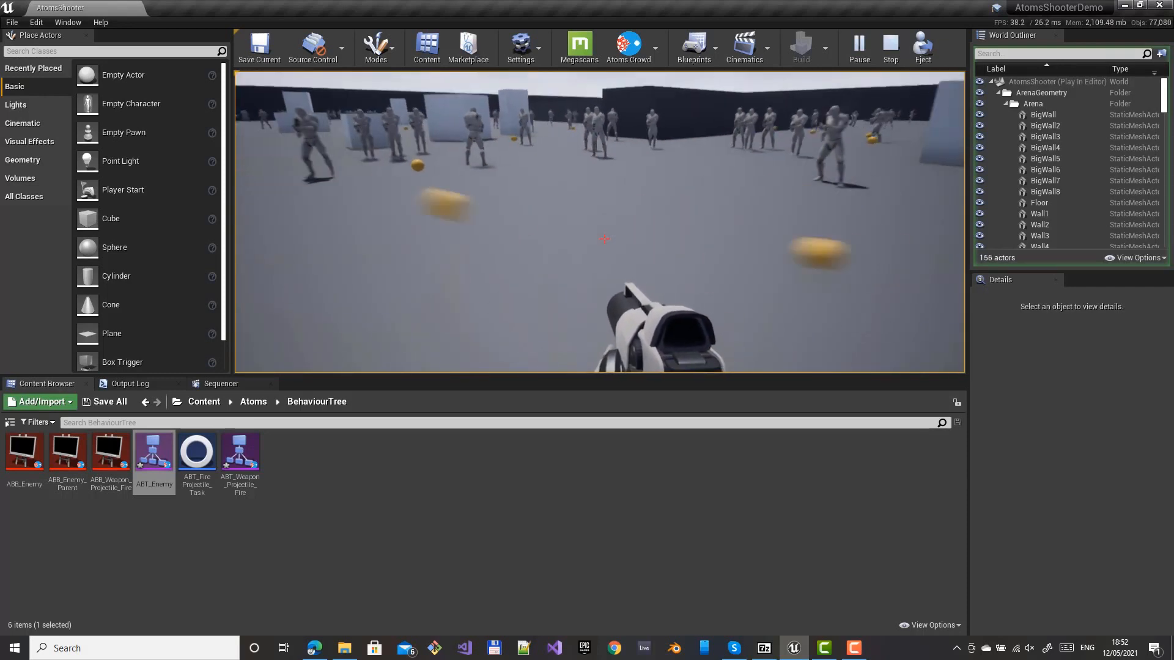
key(w)
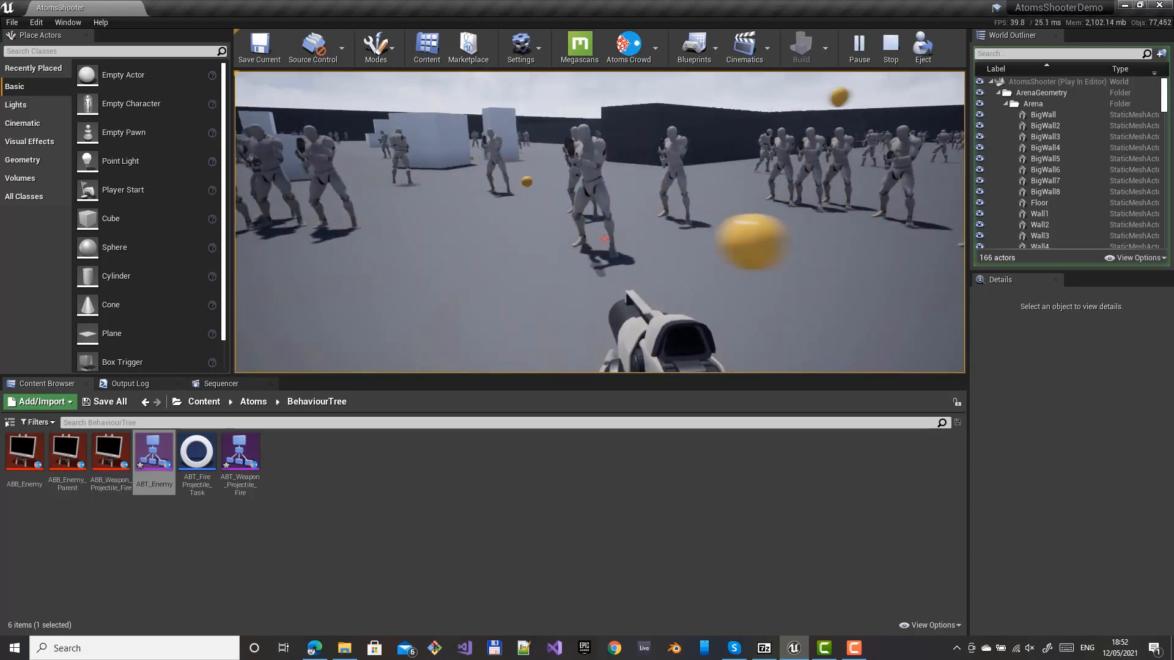
- Release the mouse from the game, pause the session, and select the WeaponsGroup actor in the World Outliner
key(shift+F1)
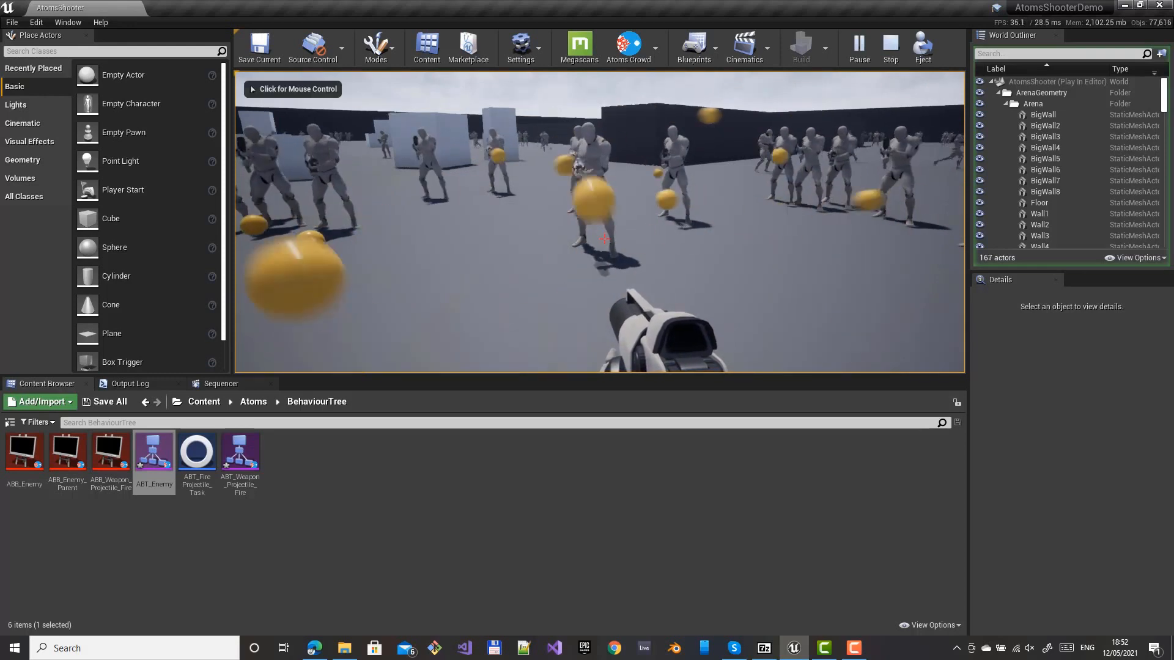
click(858, 50)
scroll(1050, 170, down, 15)
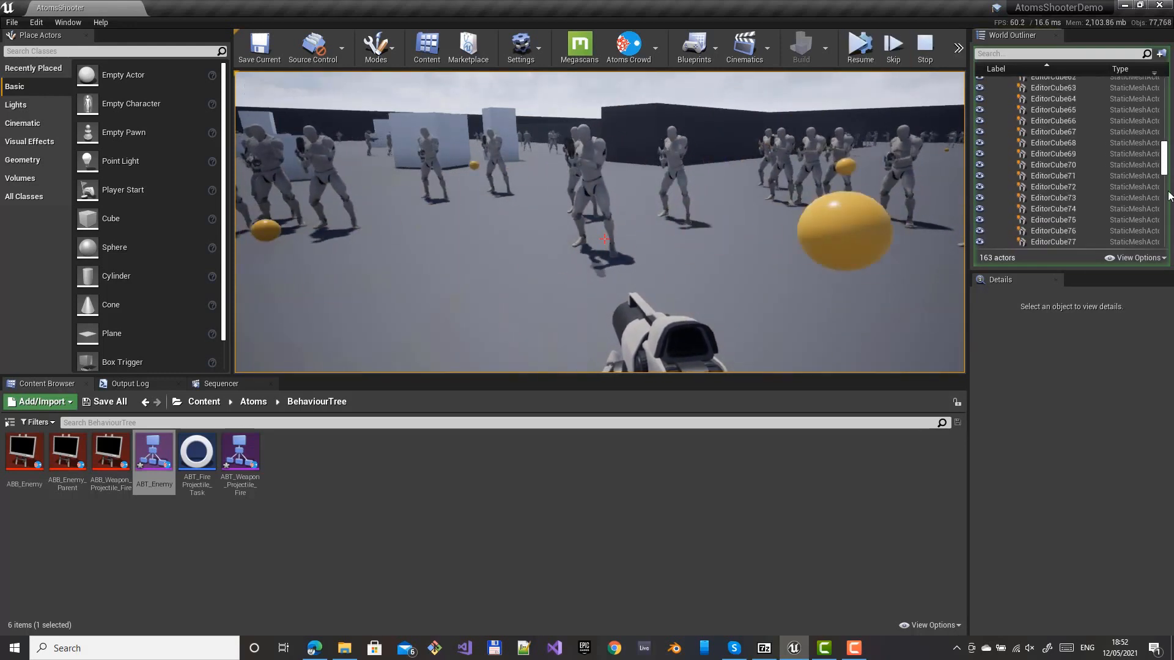
scroll(1168, 196, down, 10)
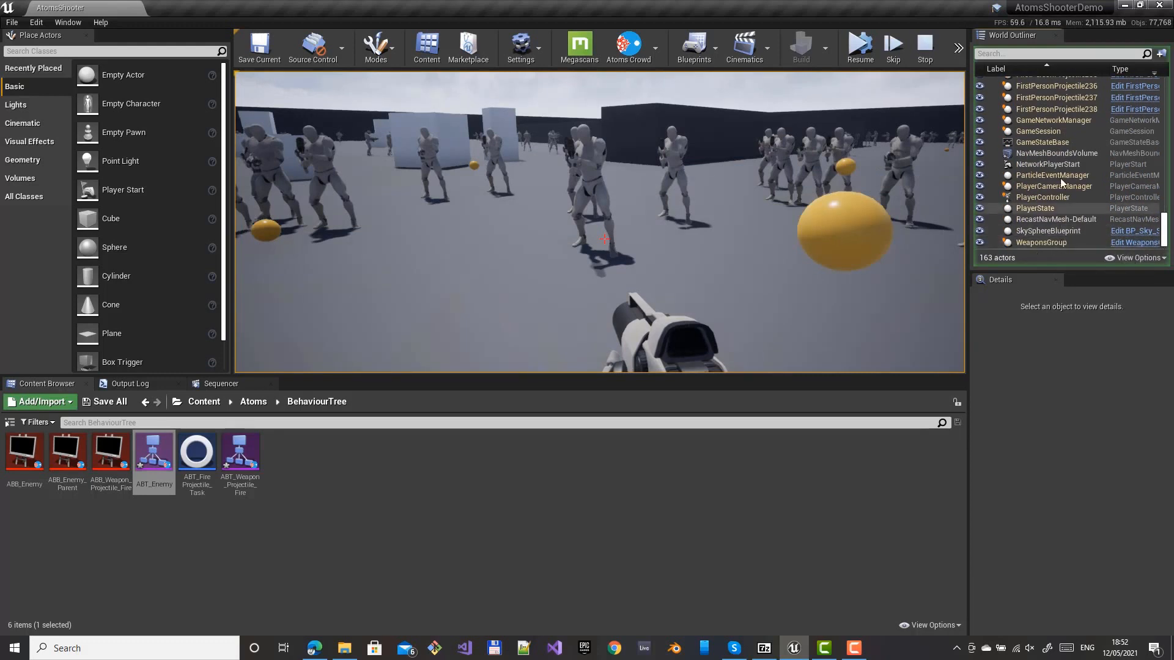
scroll(1051, 218, up, 3)
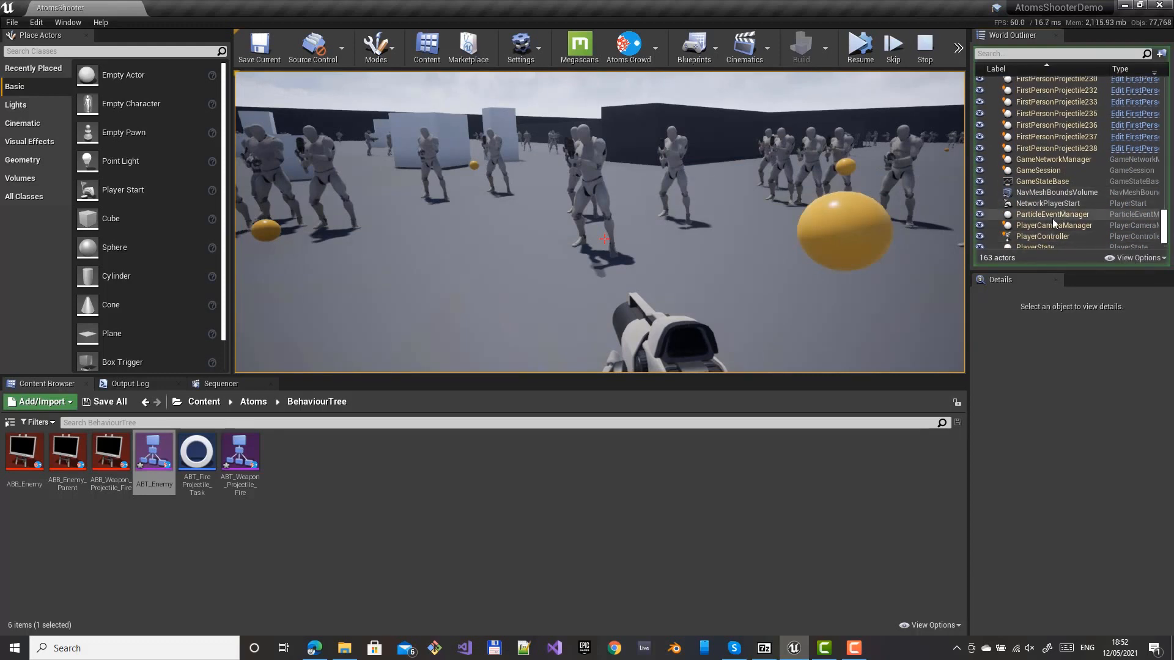
scroll(1052, 218, down, 3)
click(1047, 243)
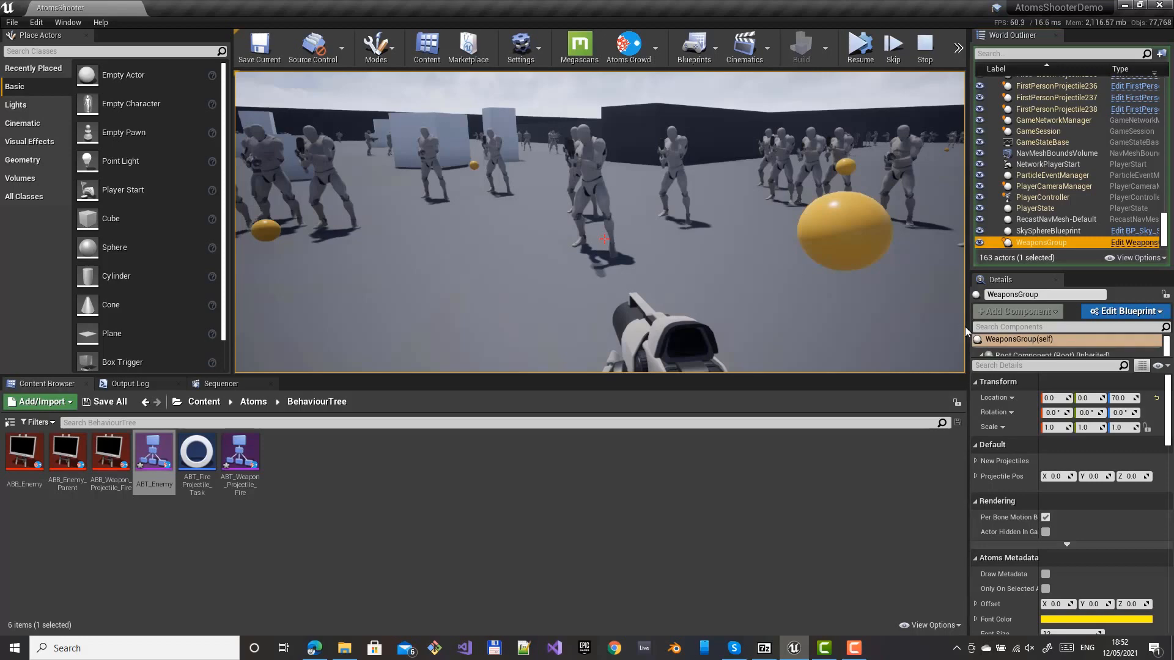
- Enlarge the WeaponsGroup details and component list, and inspect several of its AT_SK_FPGun mesh components
drag(924, 328, 852, 332)
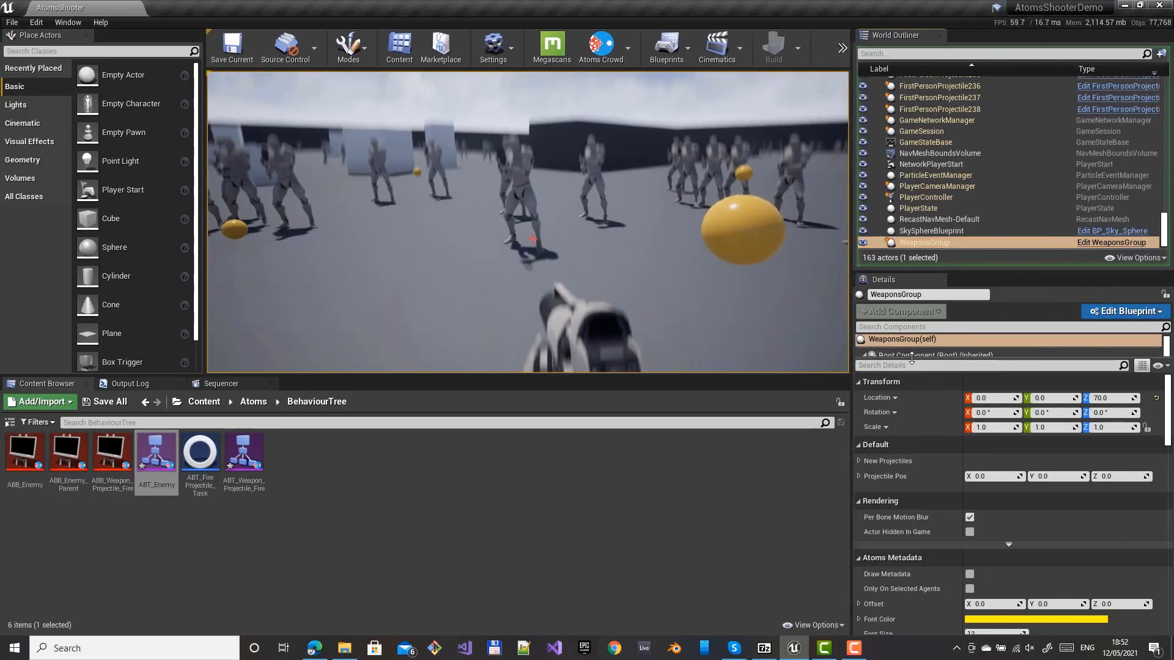
drag(911, 359, 919, 475)
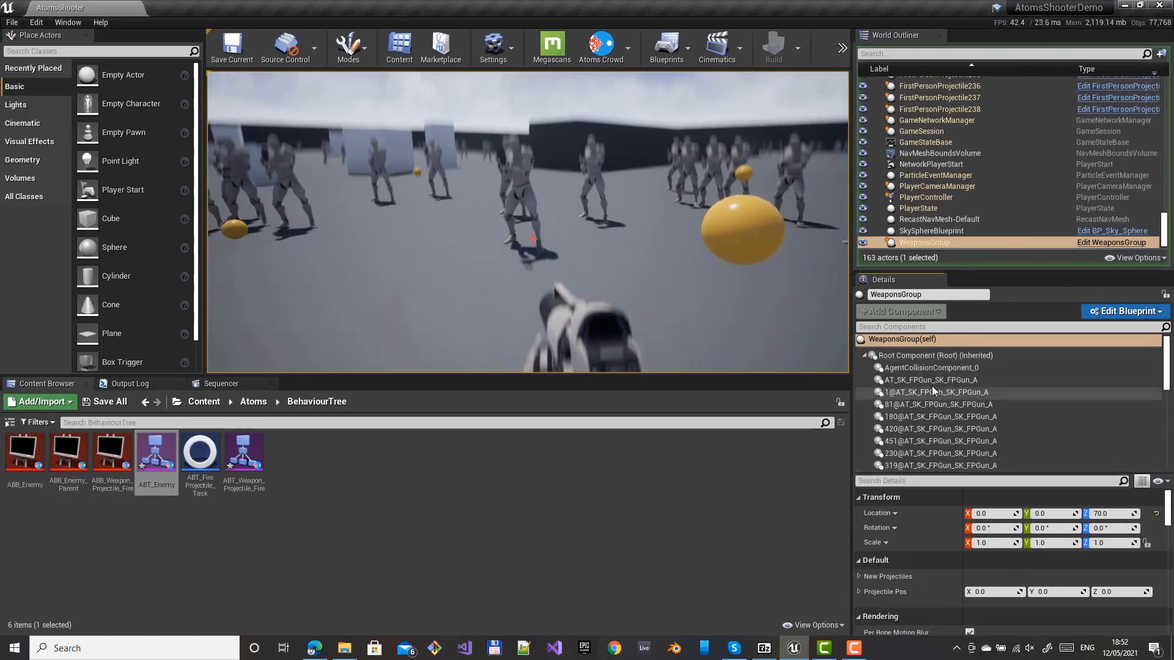
click(930, 380)
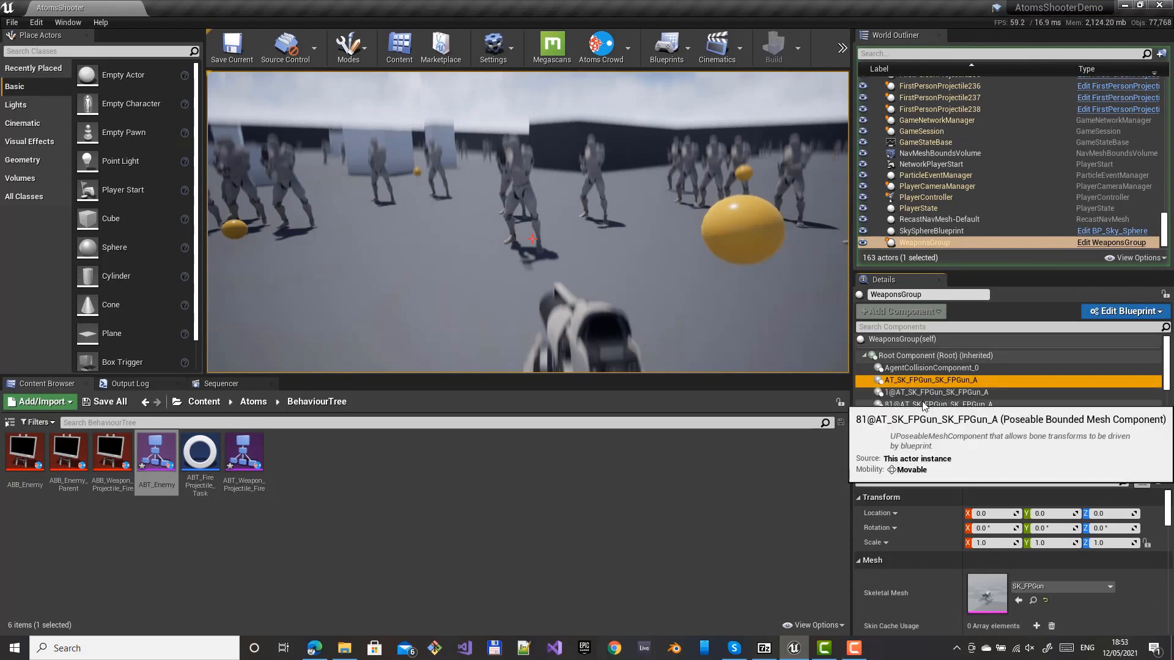
scroll(942, 405, down, 3)
scroll(942, 404, up, 2)
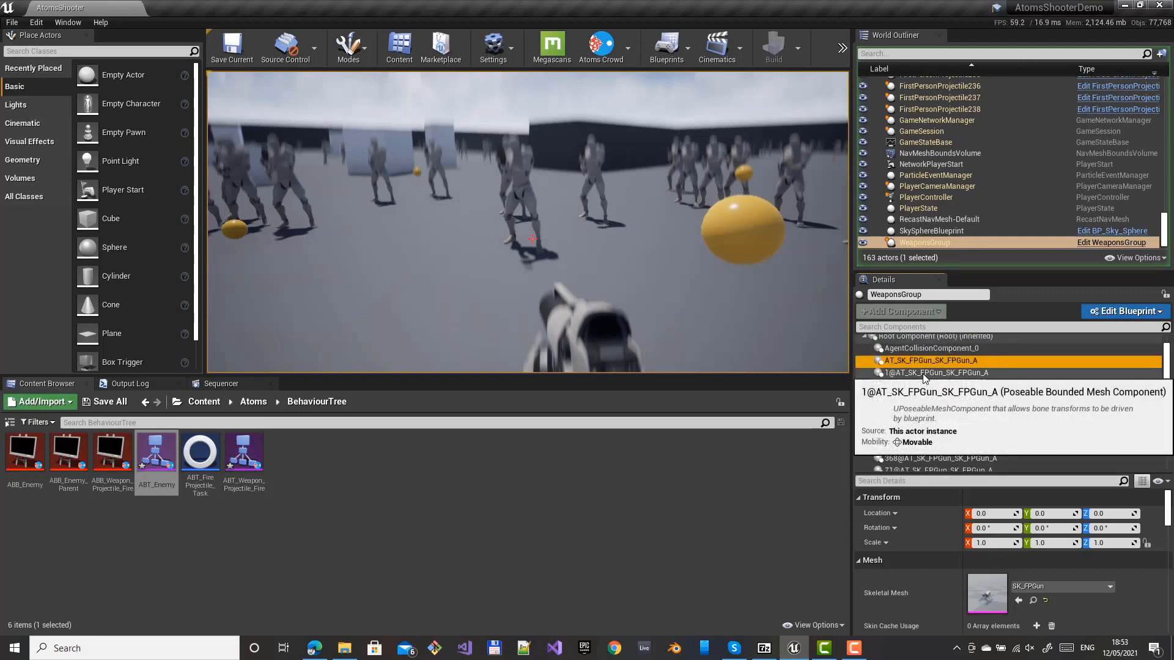
click(919, 435)
click(919, 385)
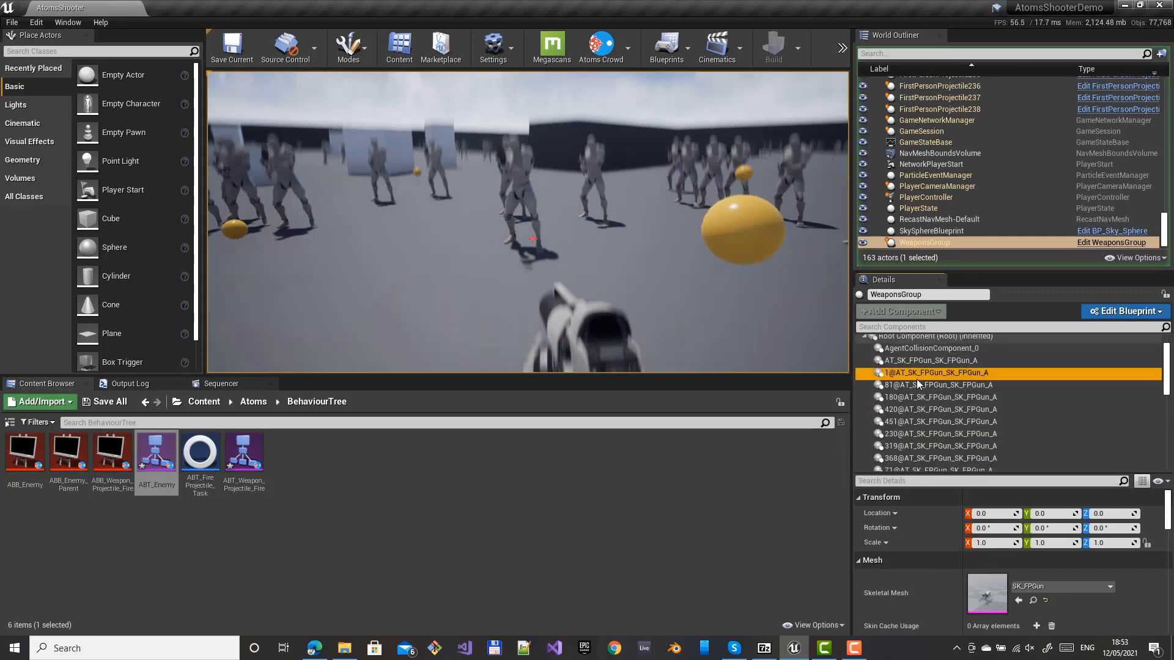
click(919, 421)
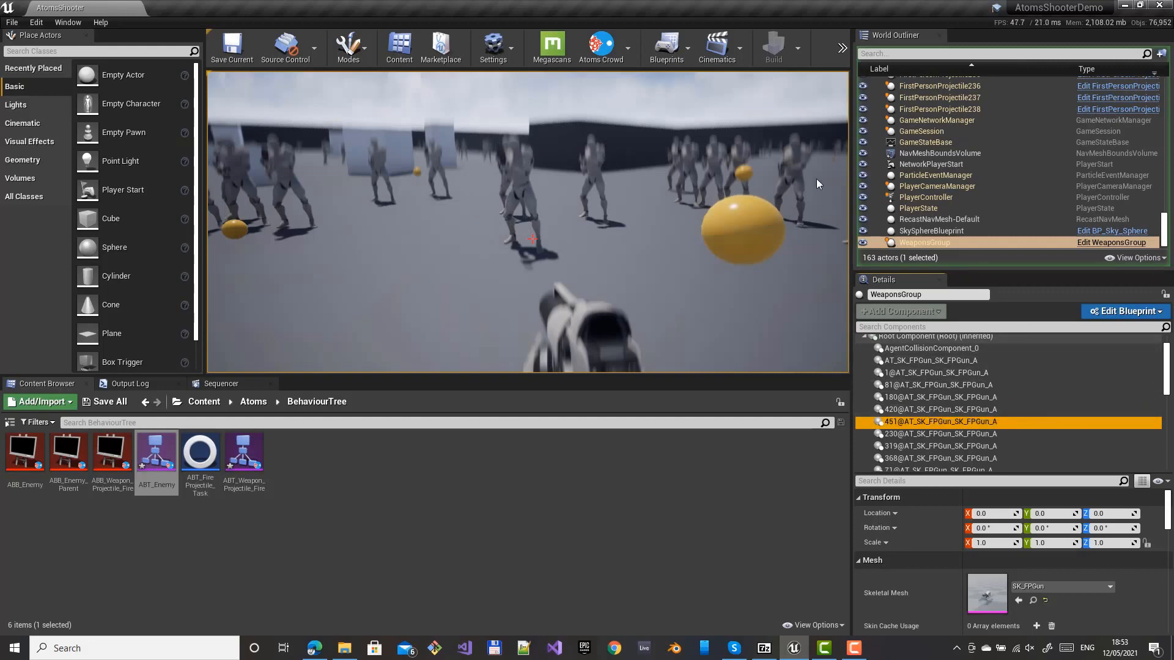
- Stop the paused session, return the World Outliner to its first entries, and run the game again
key(Escape)
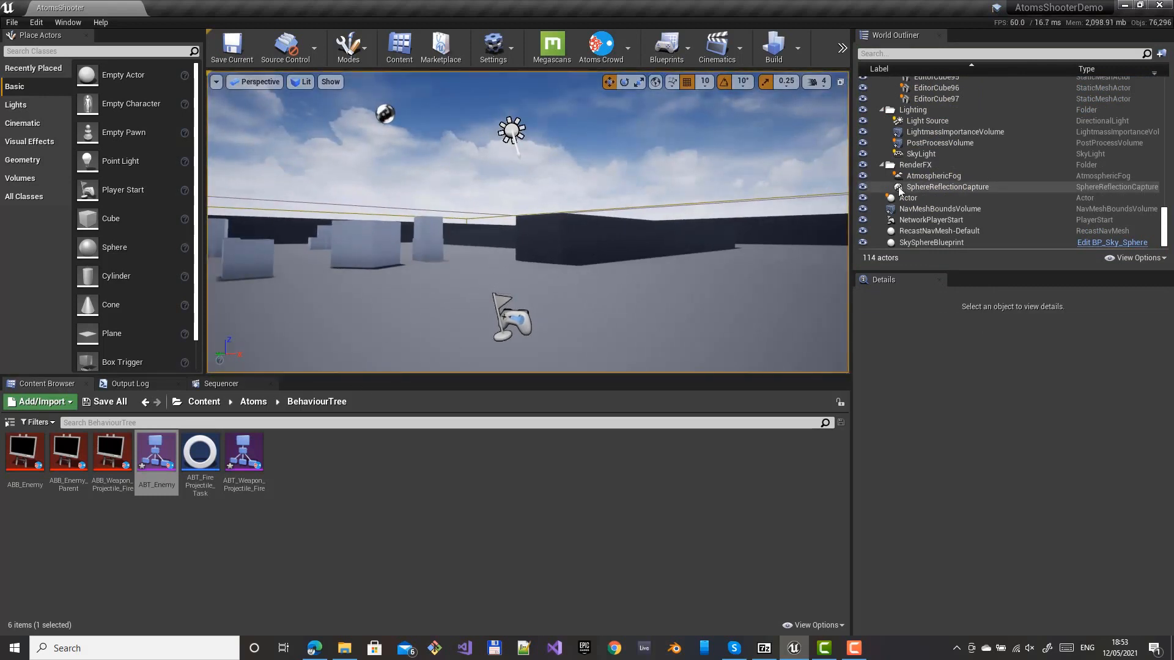
scroll(908, 195, up, 6)
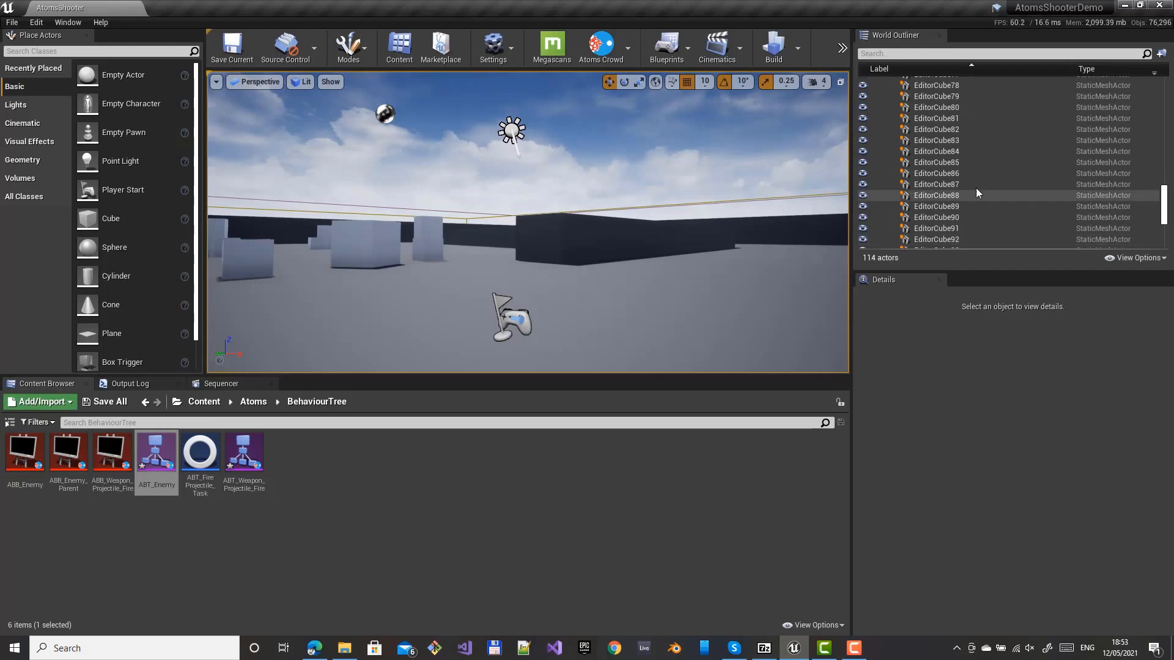
scroll(975, 192, up, 10)
scroll(974, 191, up, 3)
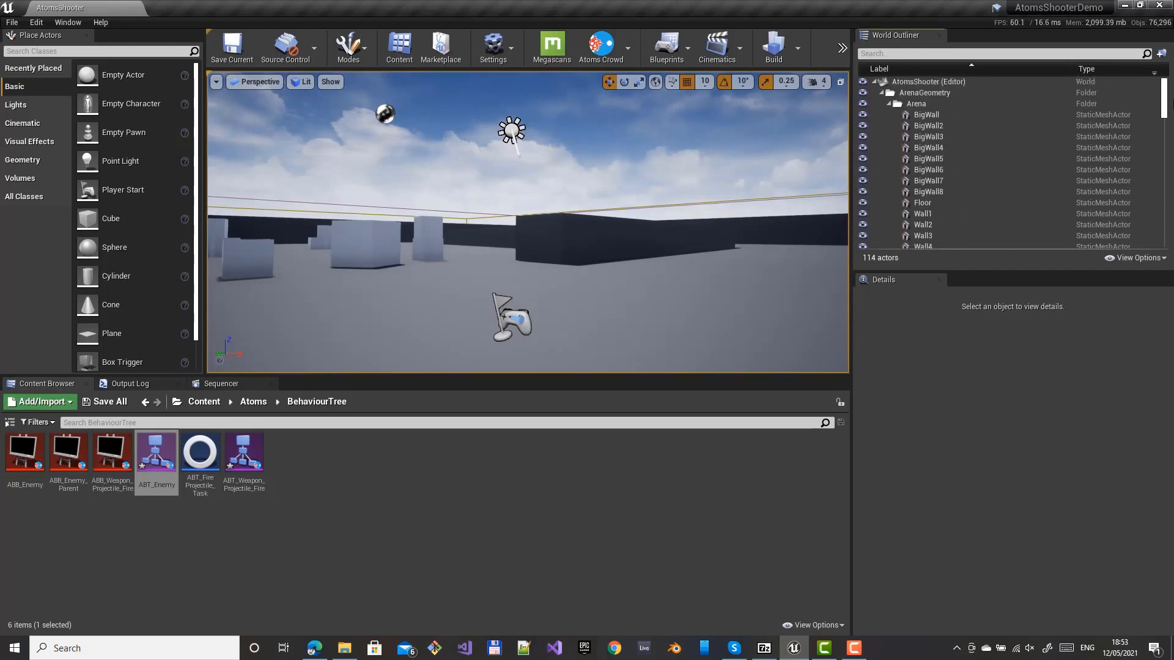
click(843, 47)
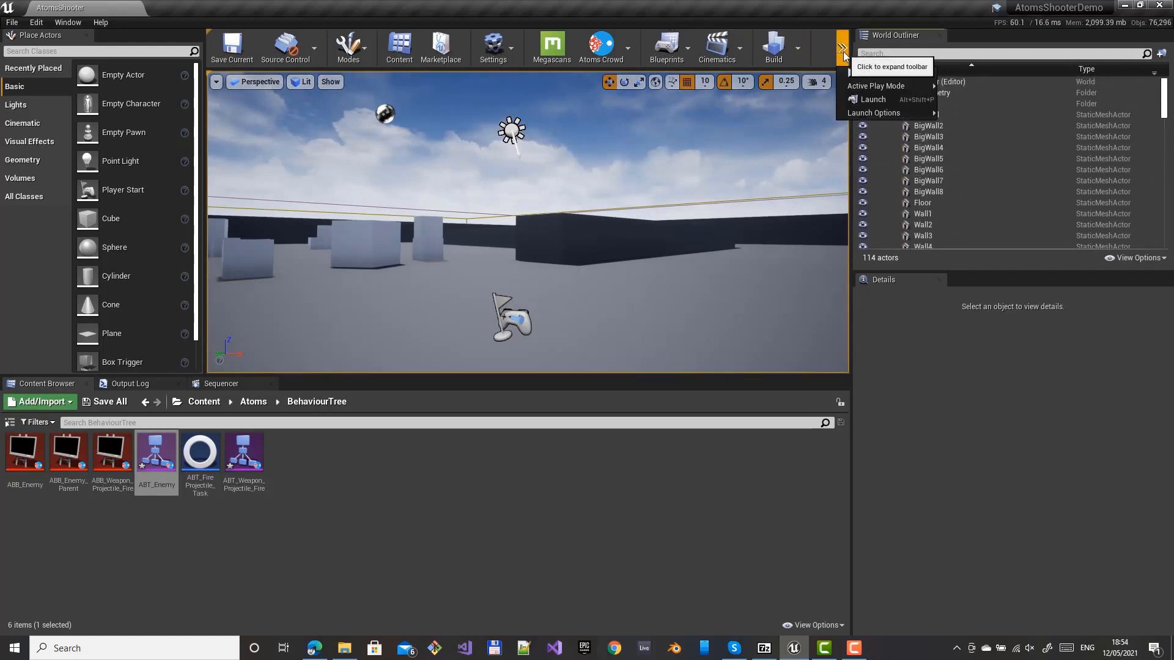
mouse_move(896, 85)
click(868, 72)
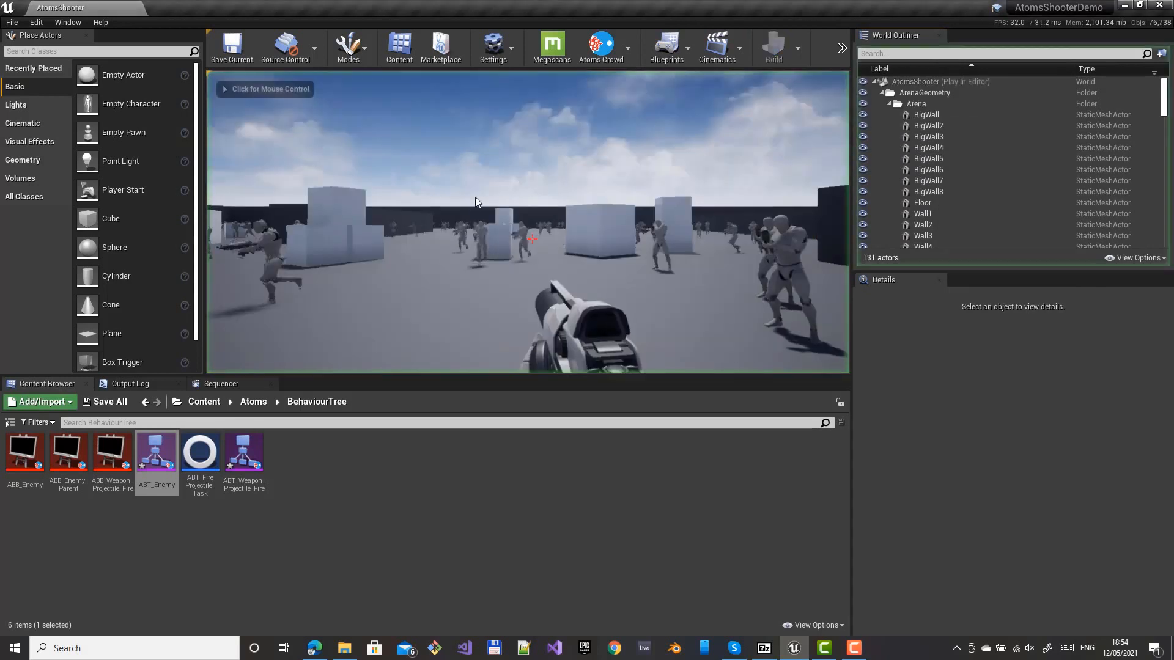